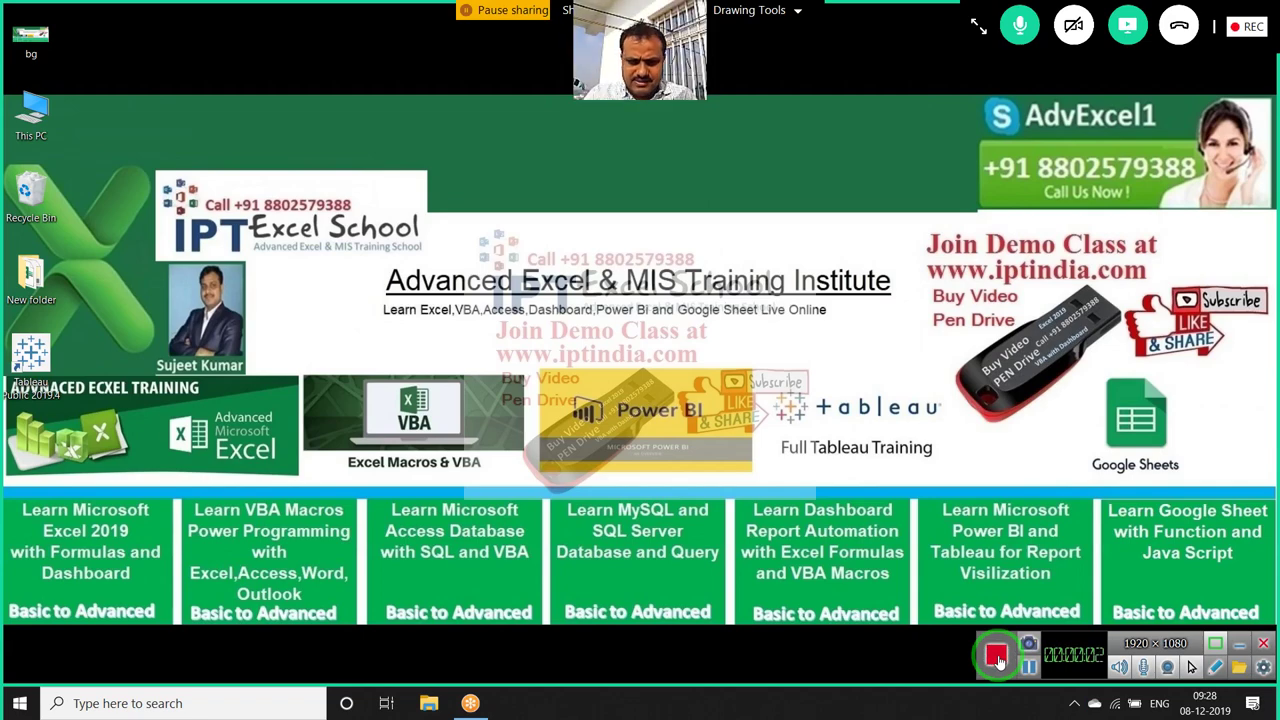
Search for 'excel' from the Windows Start menu and launch the Excel app
key("super")
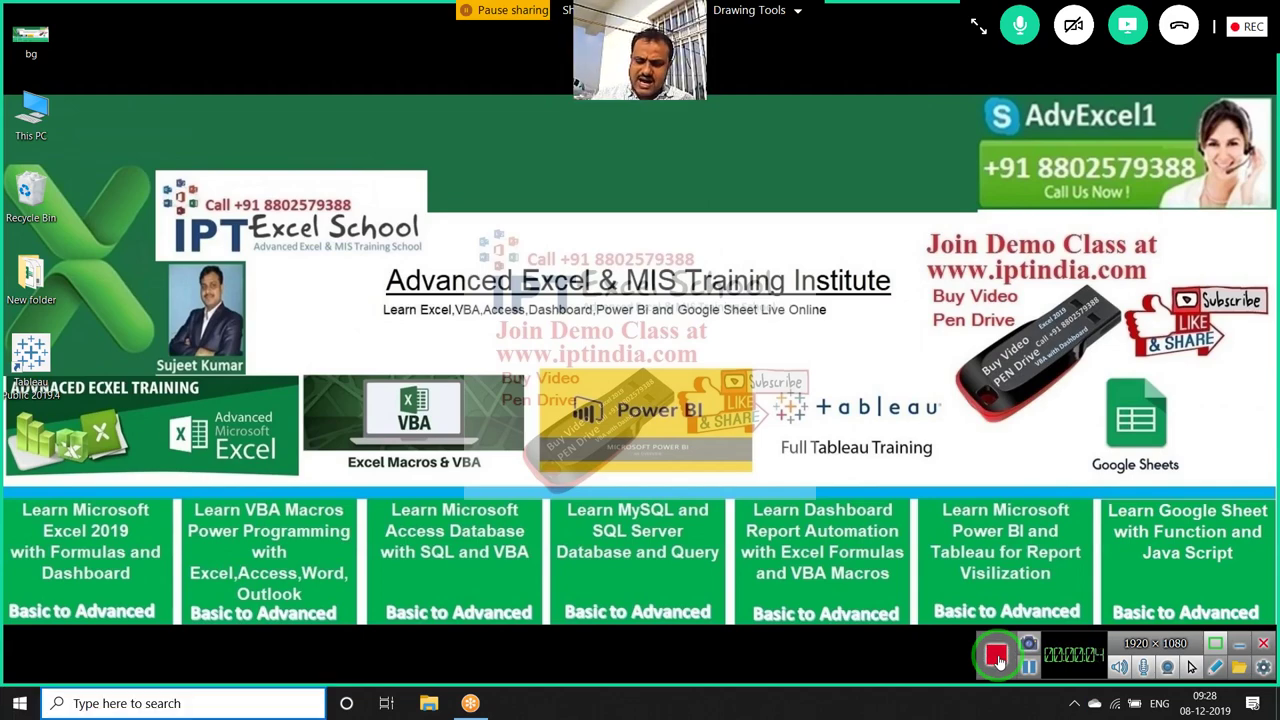
type("excel")
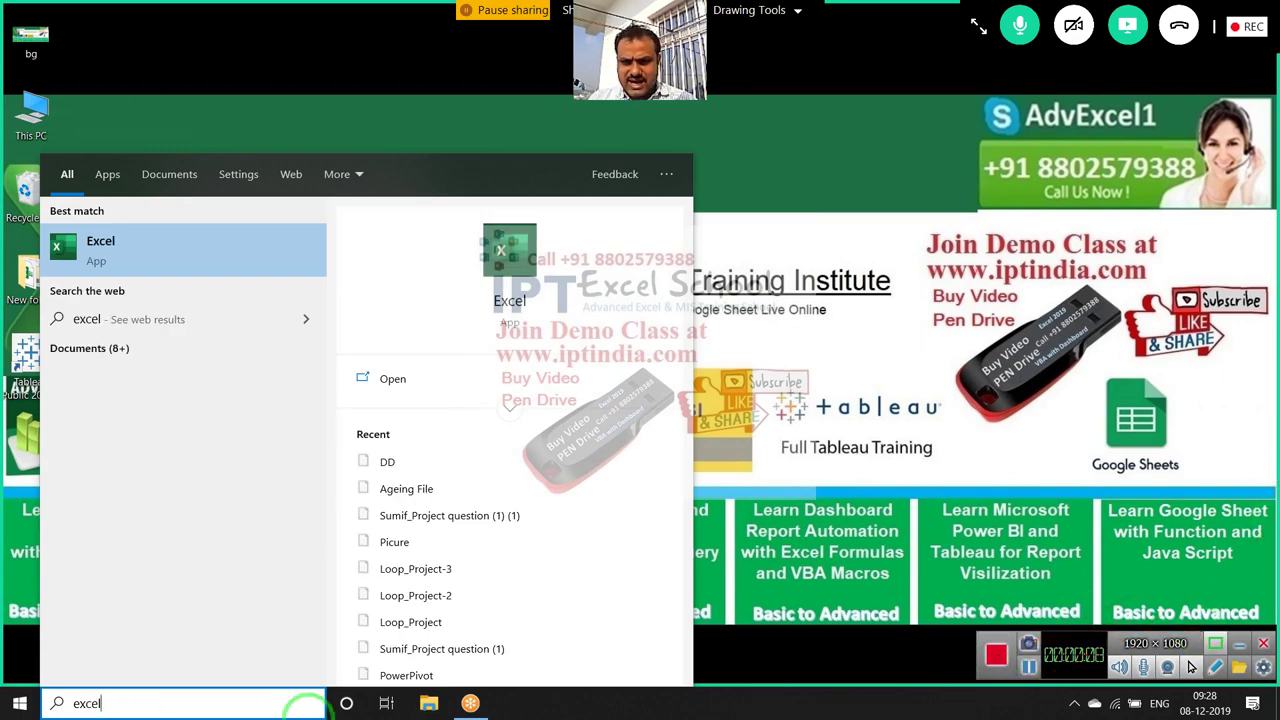
left_click_drag(627, 503, 511, 362)
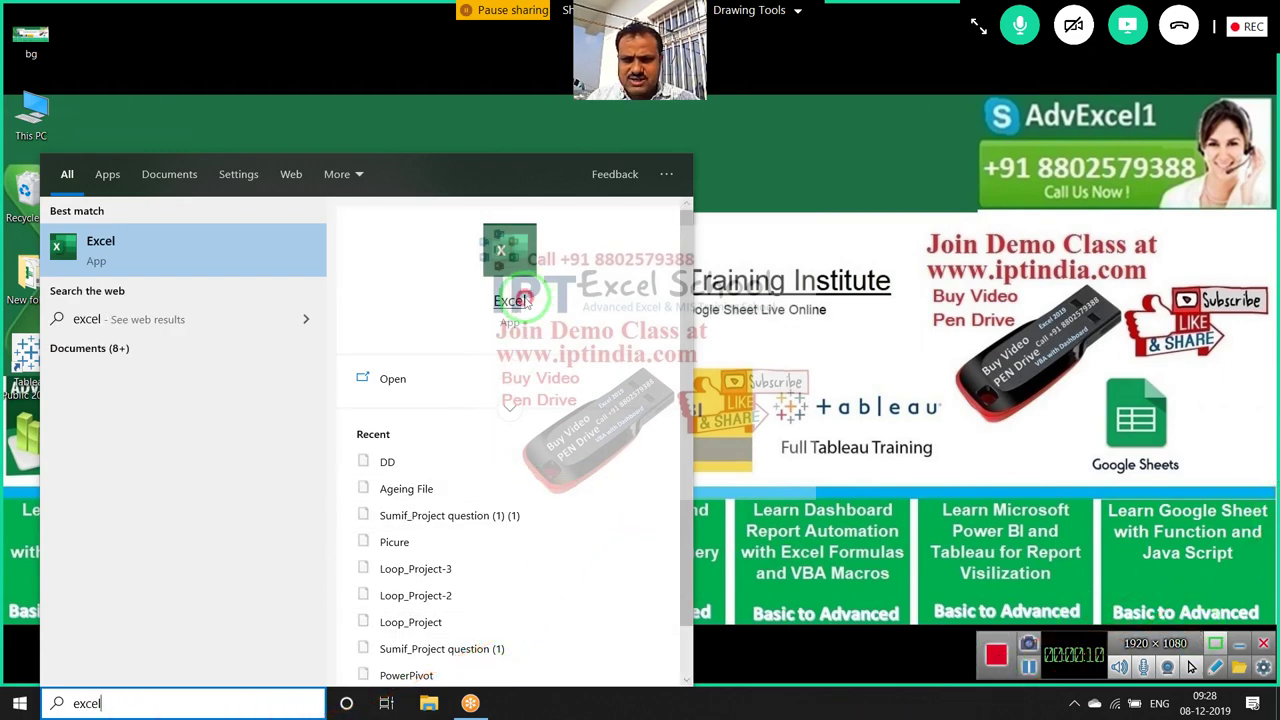
left_click(510, 258)
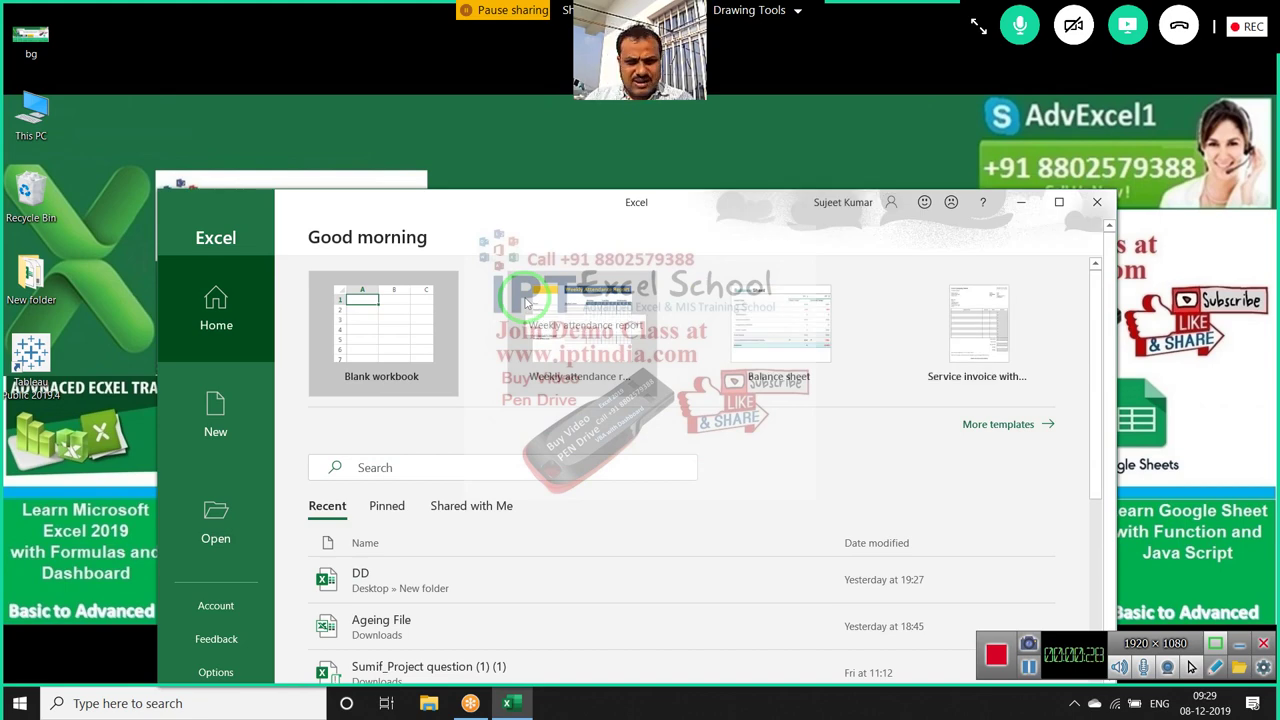
Open the recent DD workbook maximized and discard its recovered file versions
left_click(401, 574)
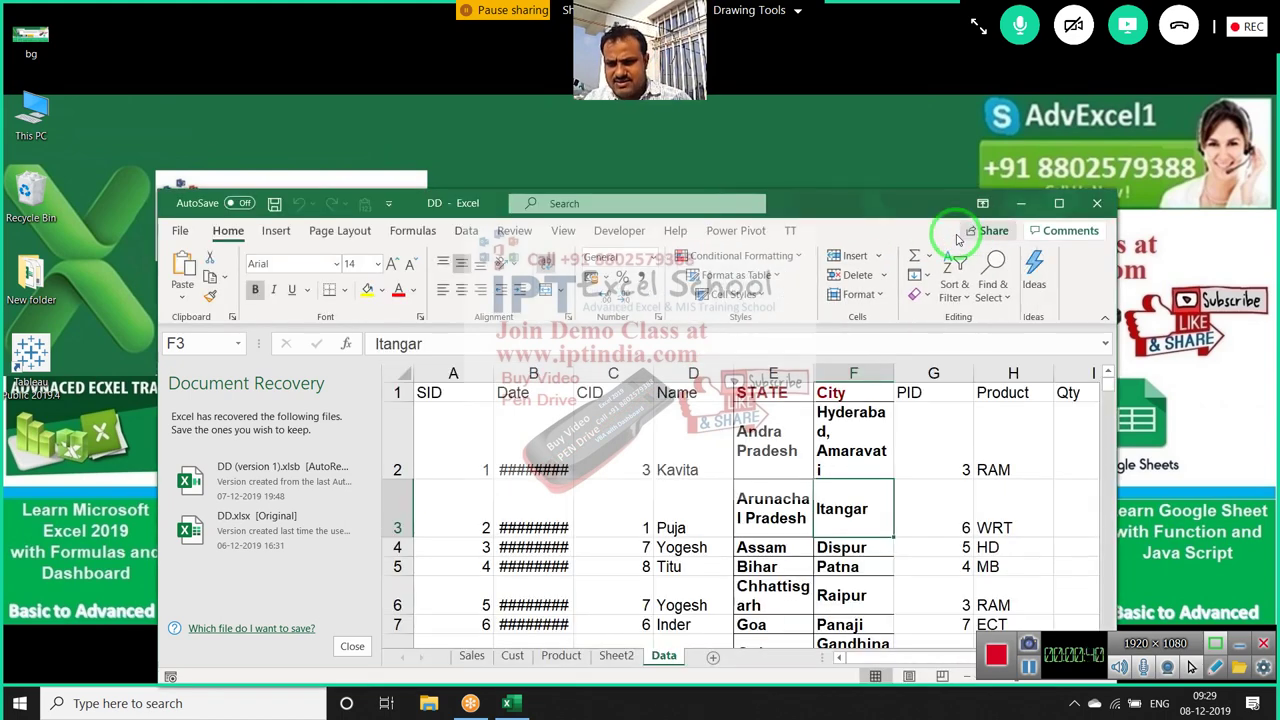
left_click(1059, 203)
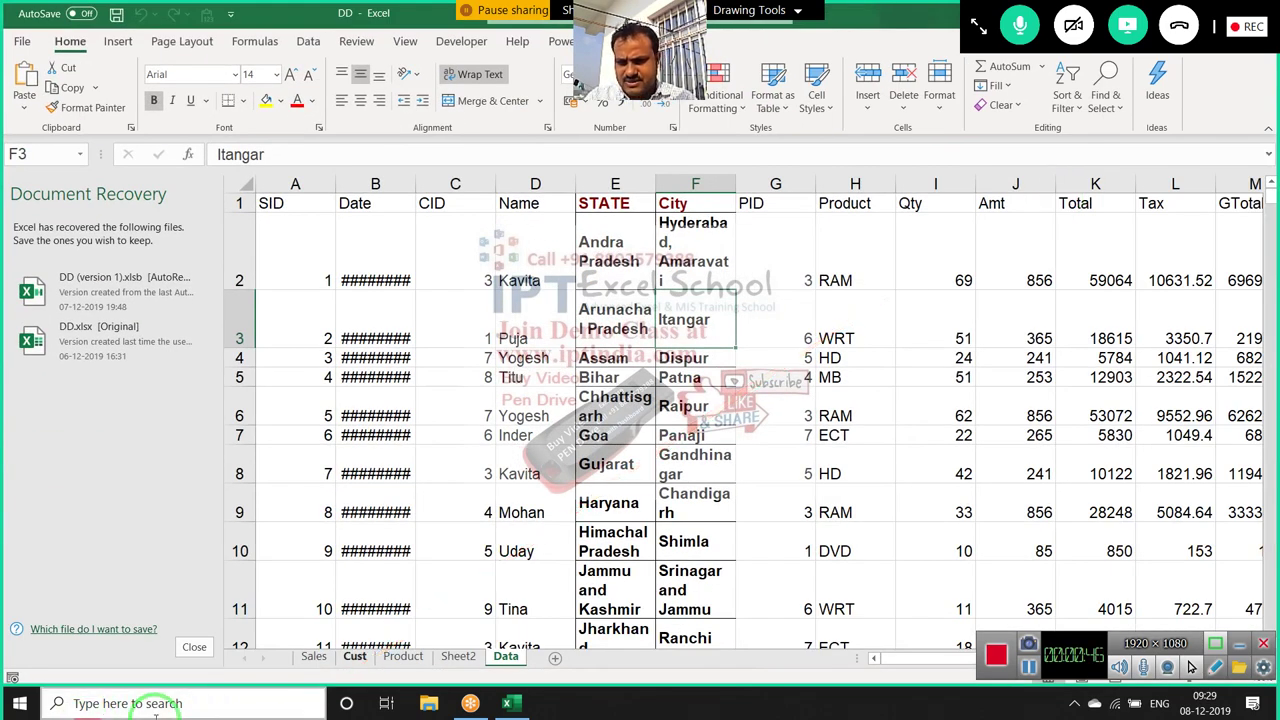
left_click(192, 650)
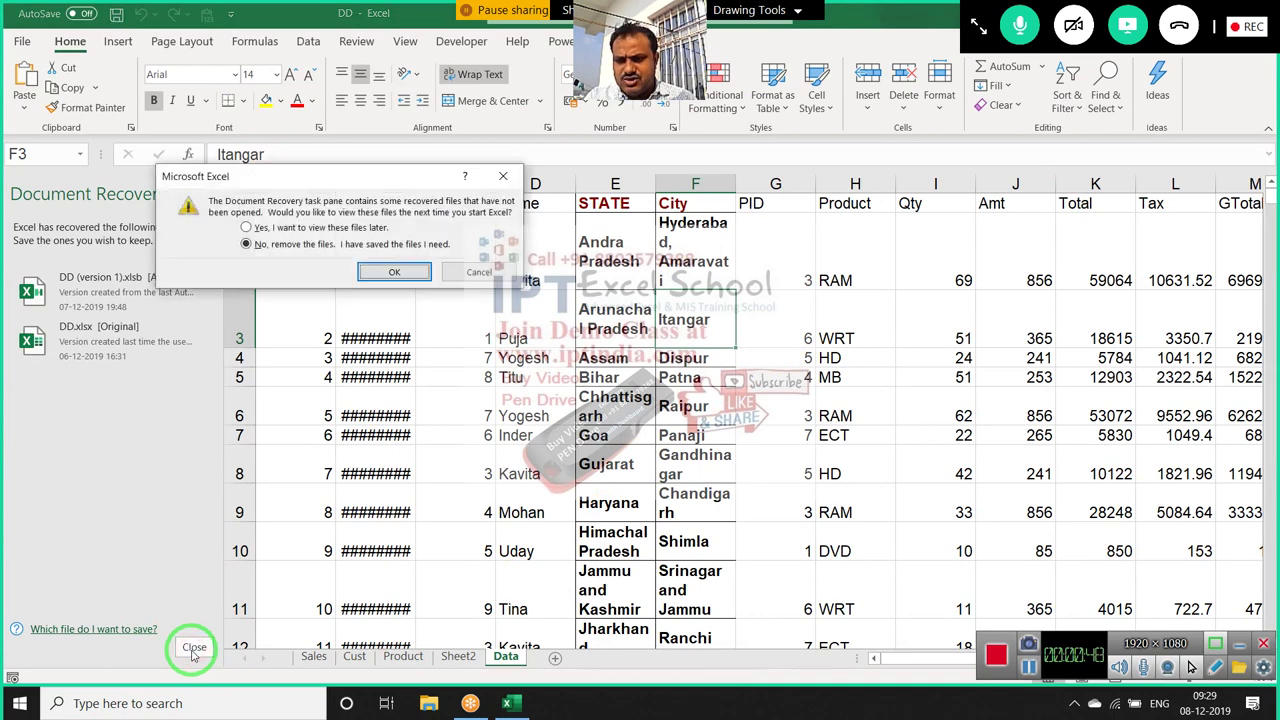
left_click(398, 275)
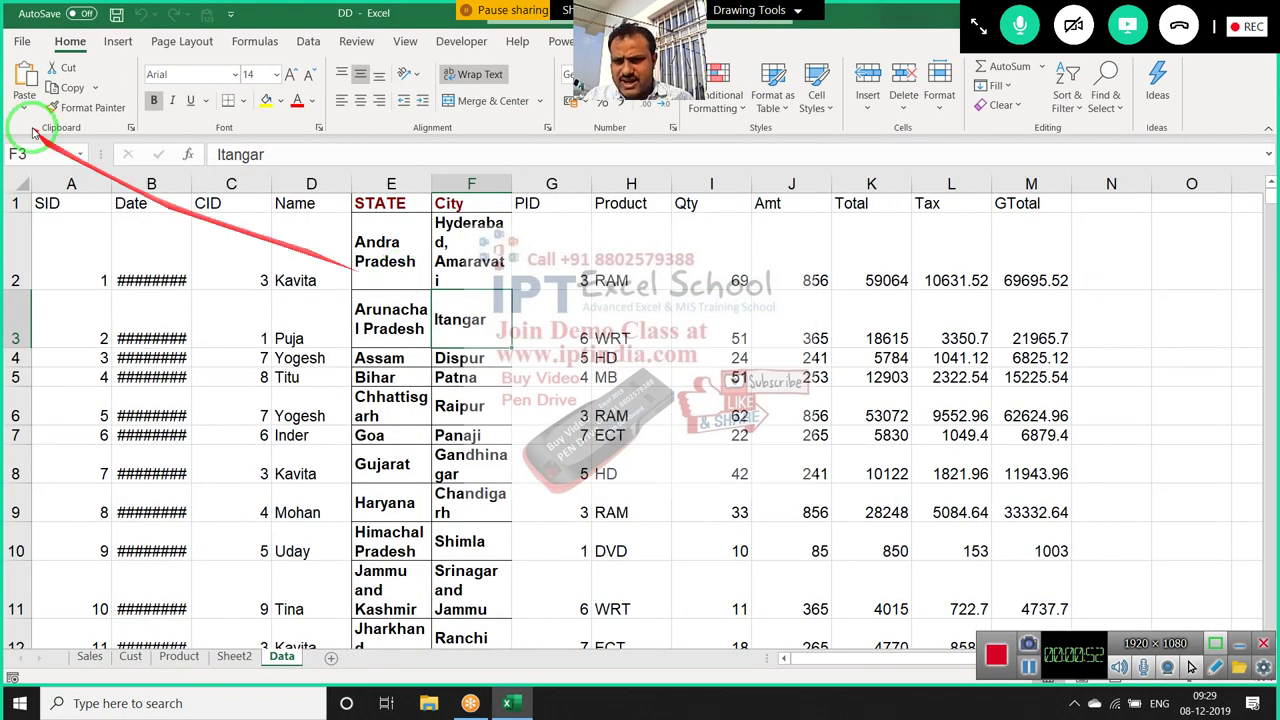
Select the whole Data sheet, turn Wrap Text off, and AutoFit every column width
left_click(12, 185)
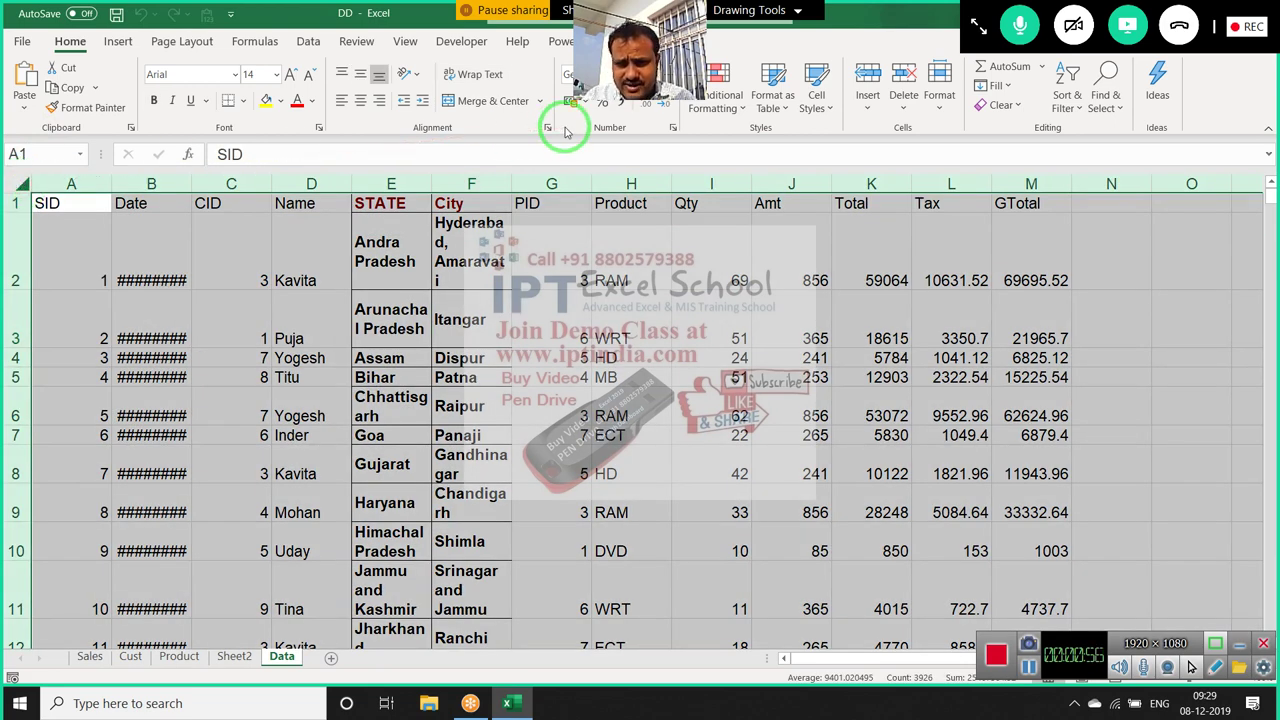
left_click(478, 74)
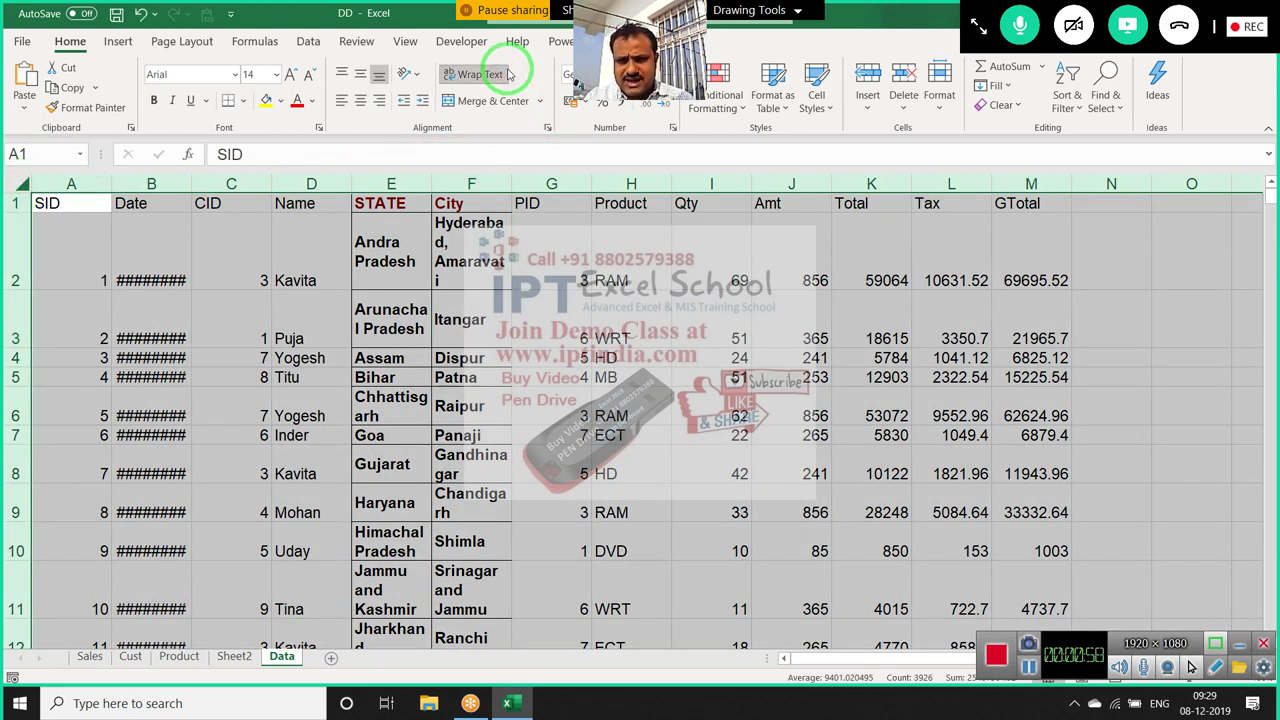
left_click(478, 76)
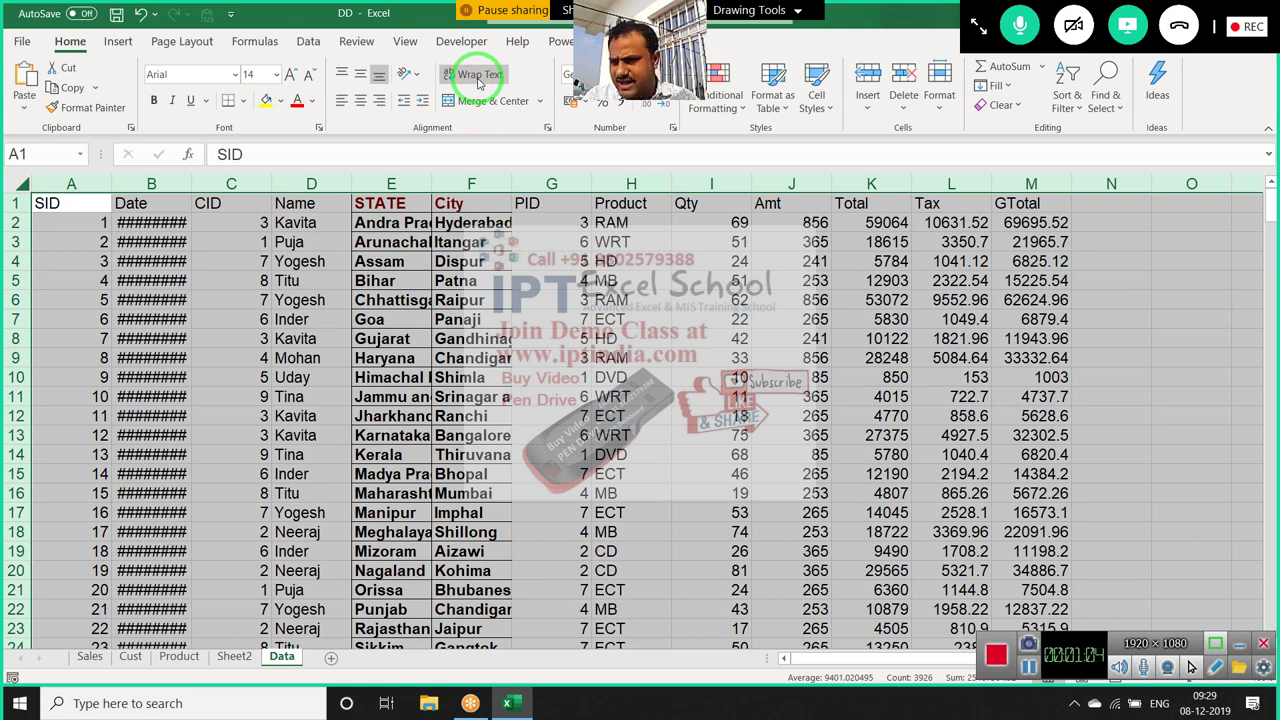
double_click(192, 183)
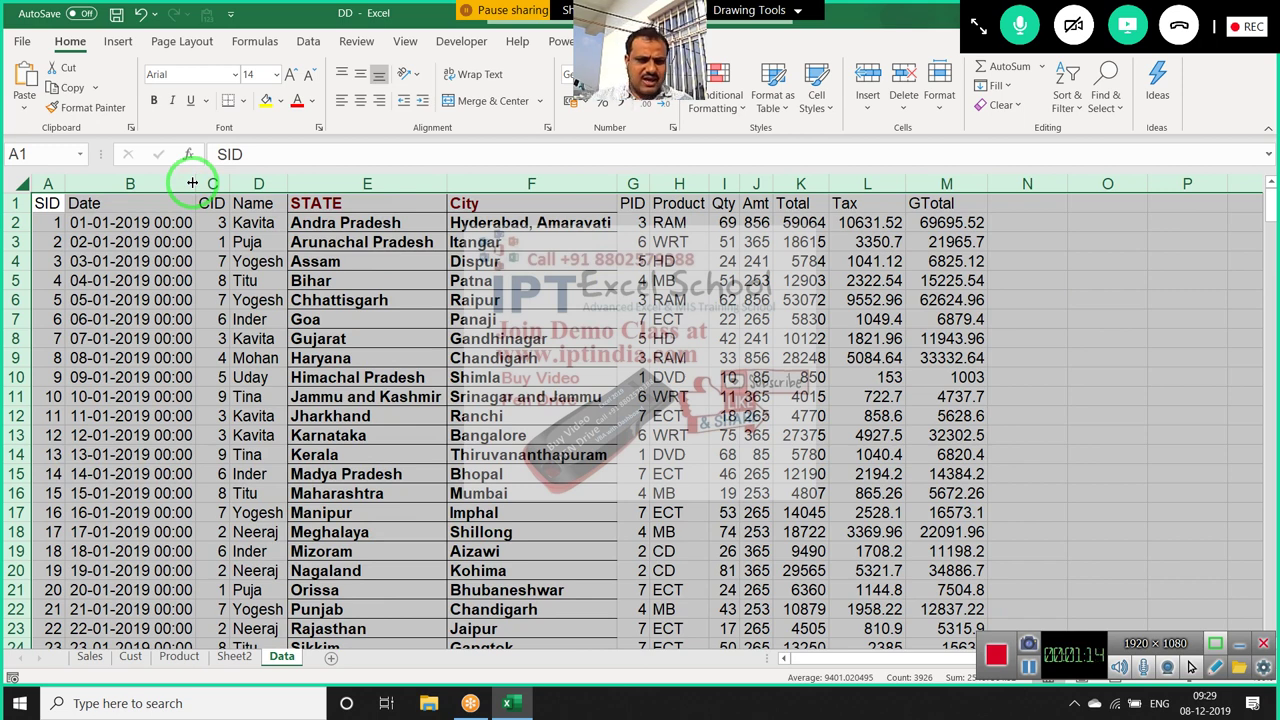
left_click_drag(192, 183, 610, 500)
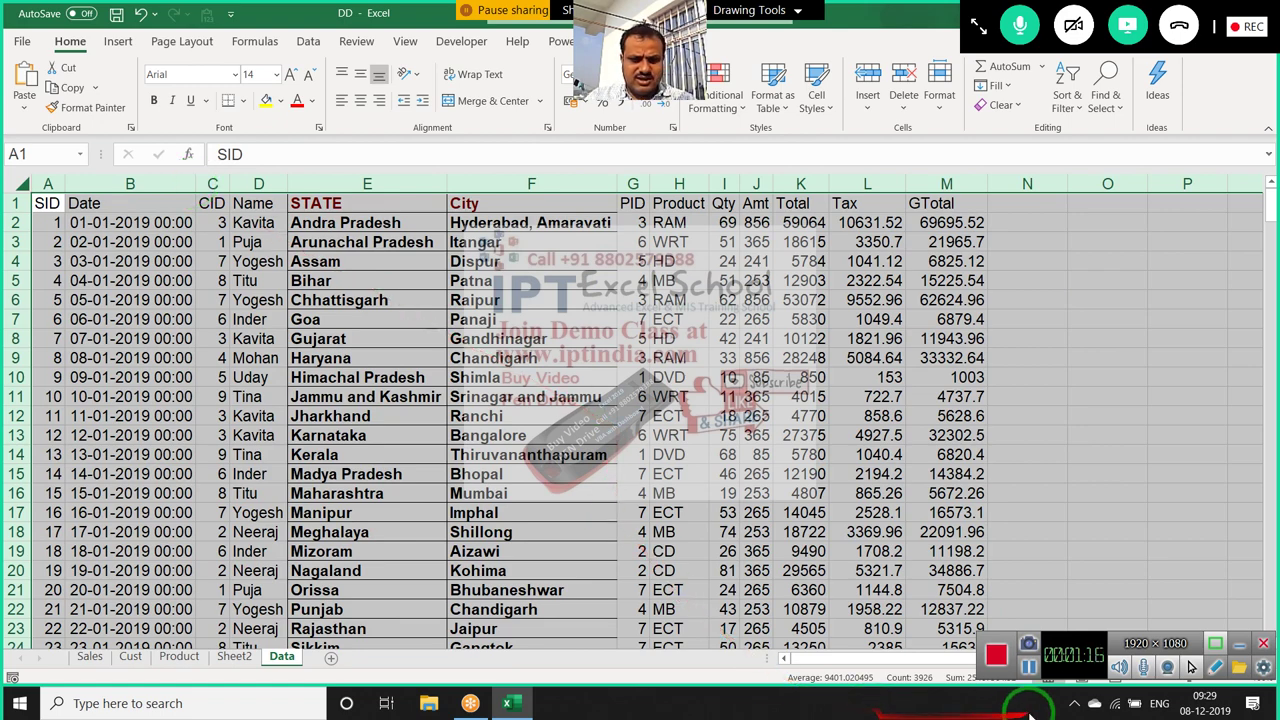
left_click(1167, 667)
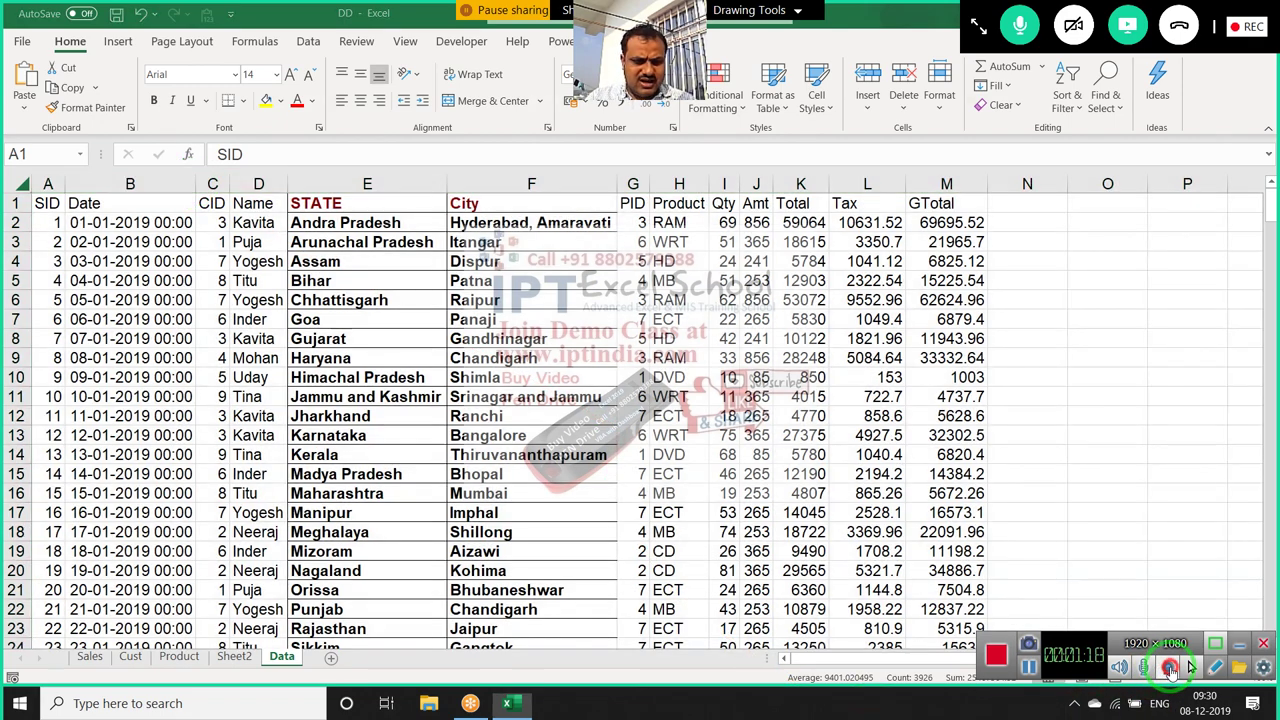
left_click(1031, 483)
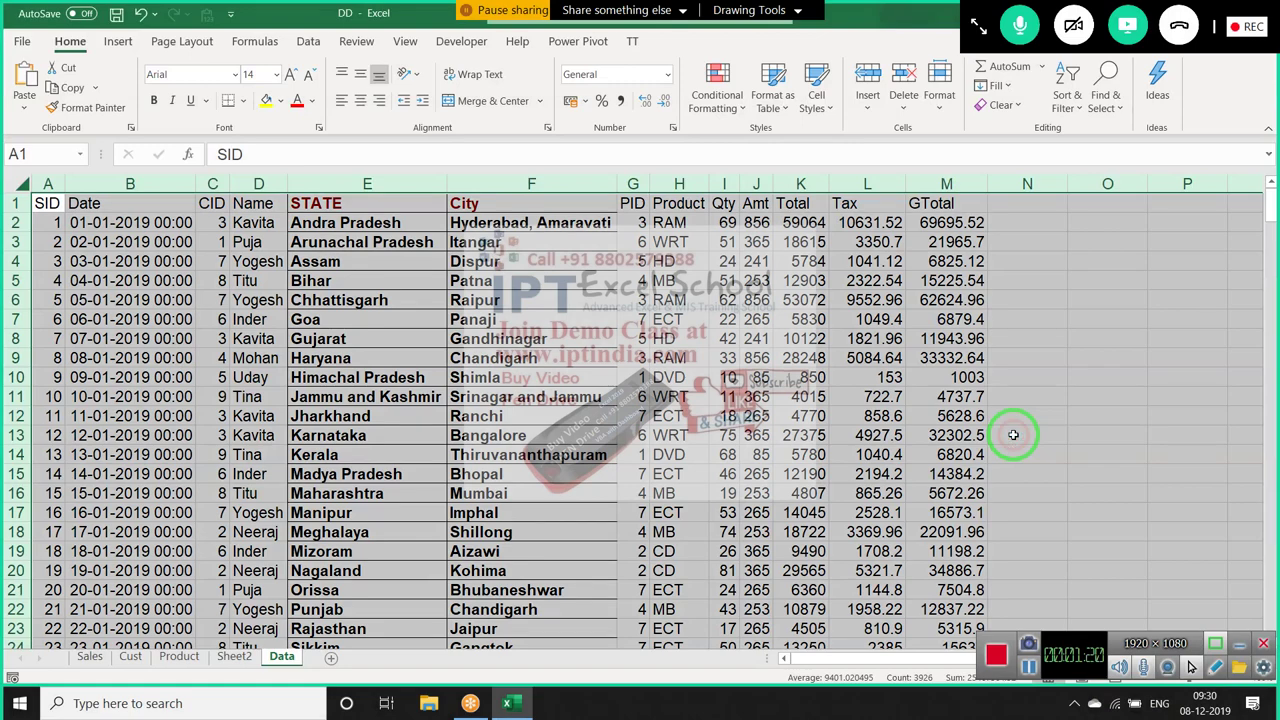
left_click(656, 412)
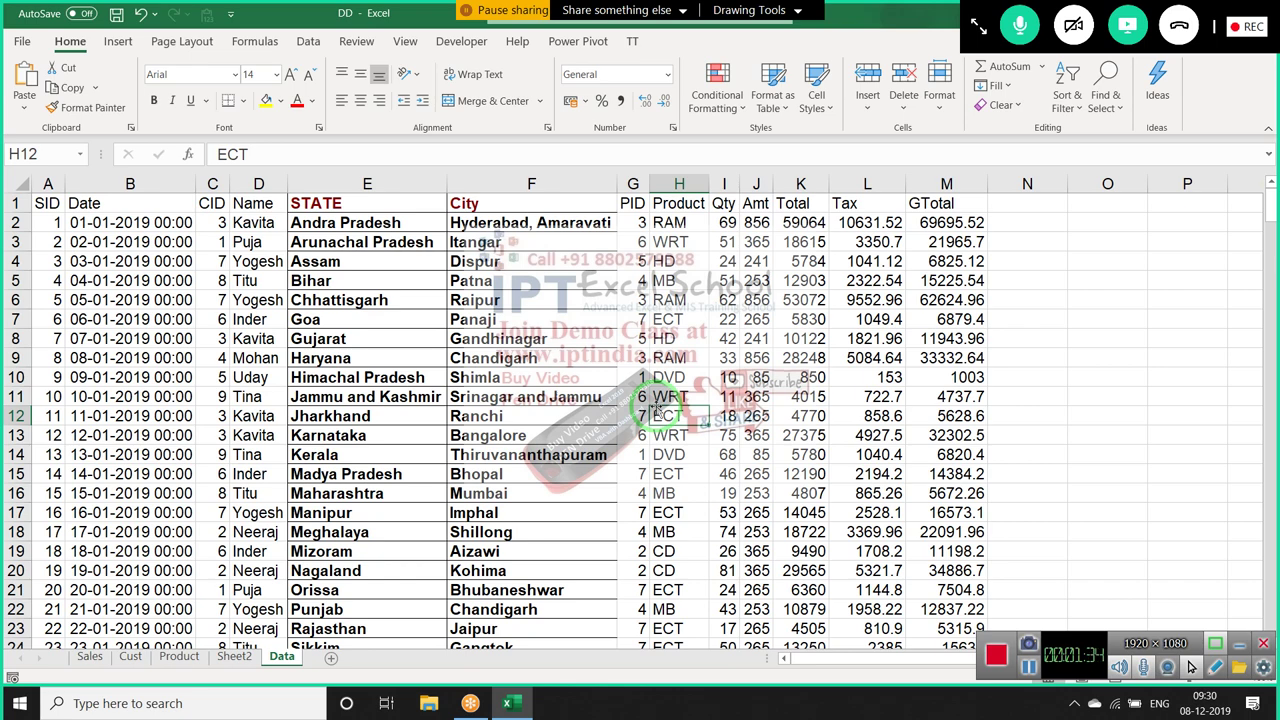
left_click(233, 435)
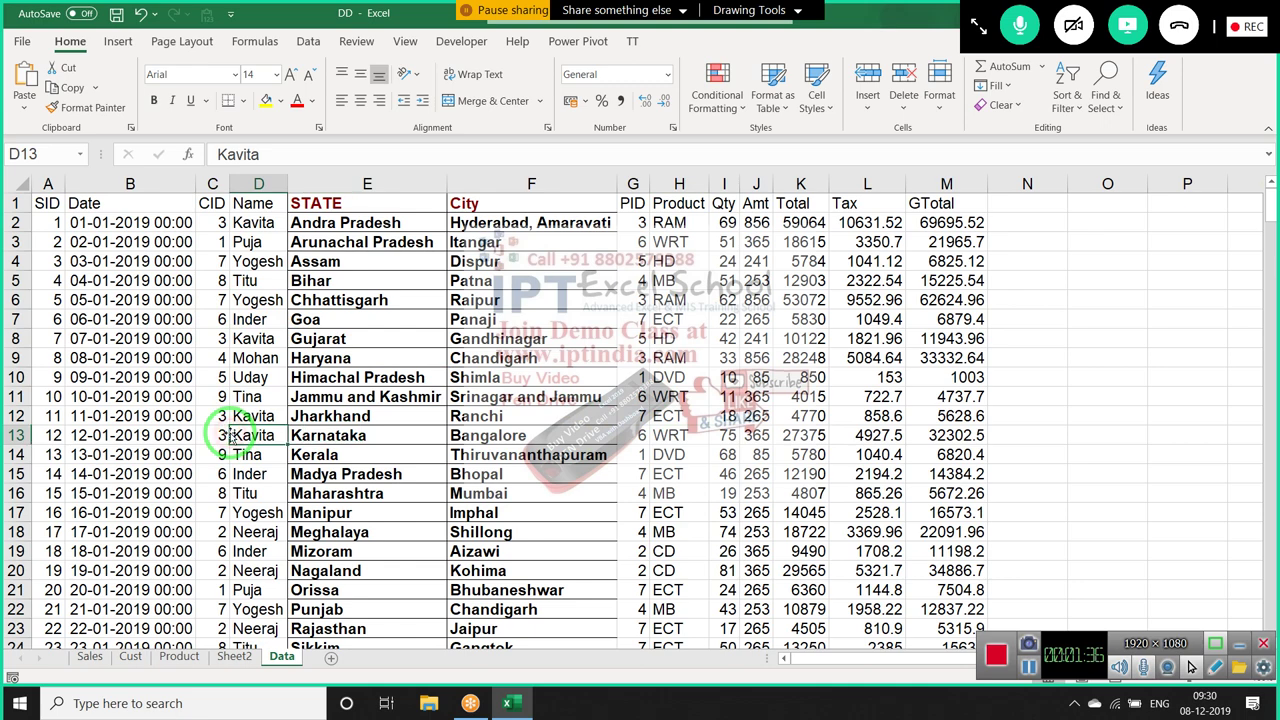
key("shift+space")
key("ctrl+shift+plus")
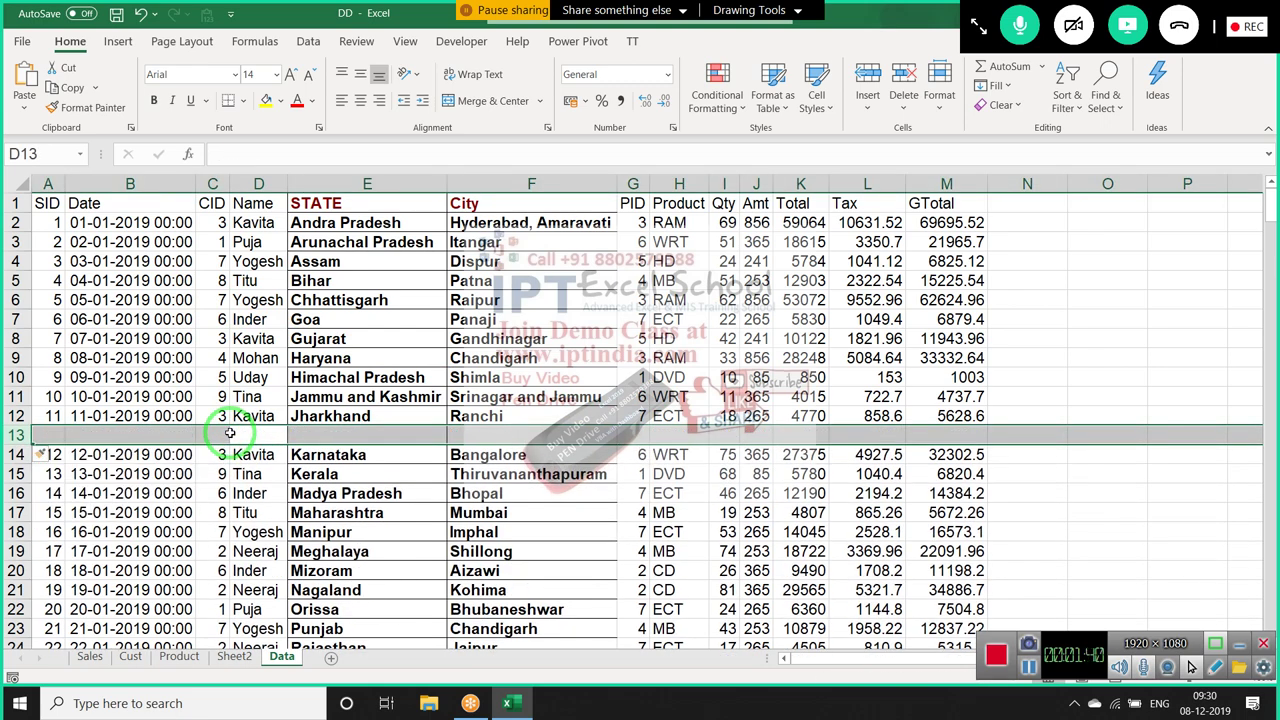
left_click(84, 203)
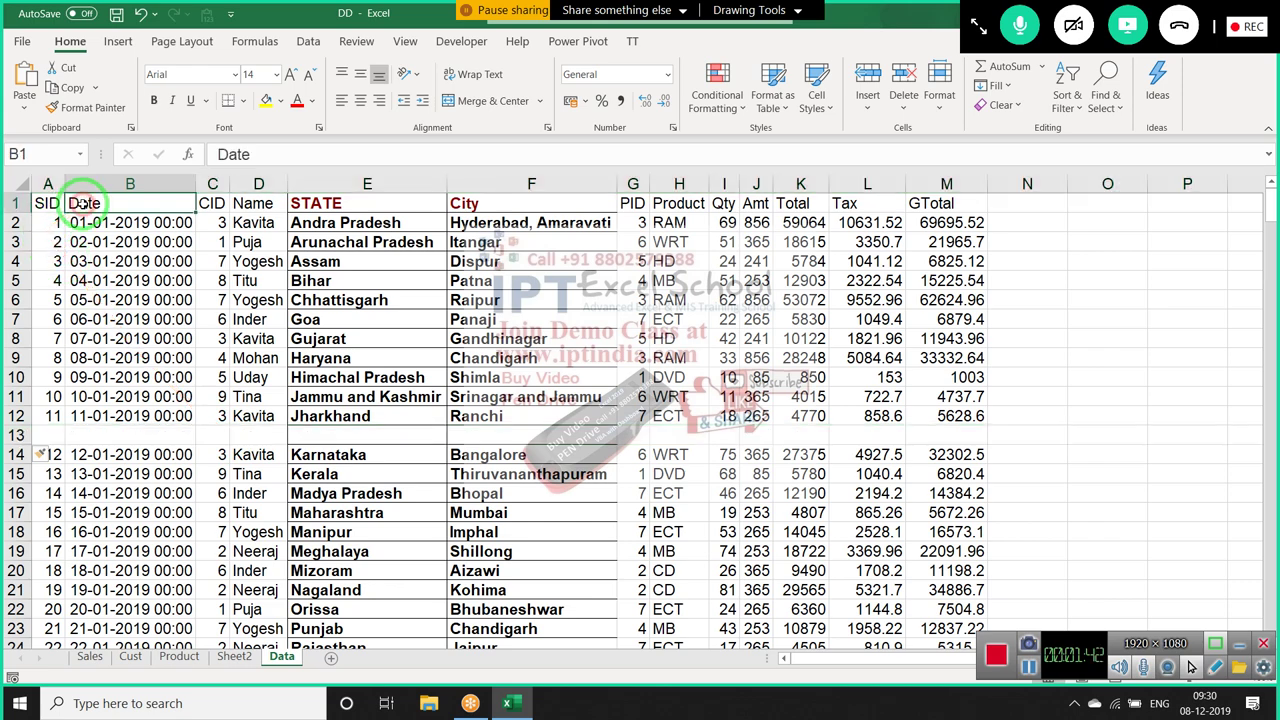
key("ctrl+a")
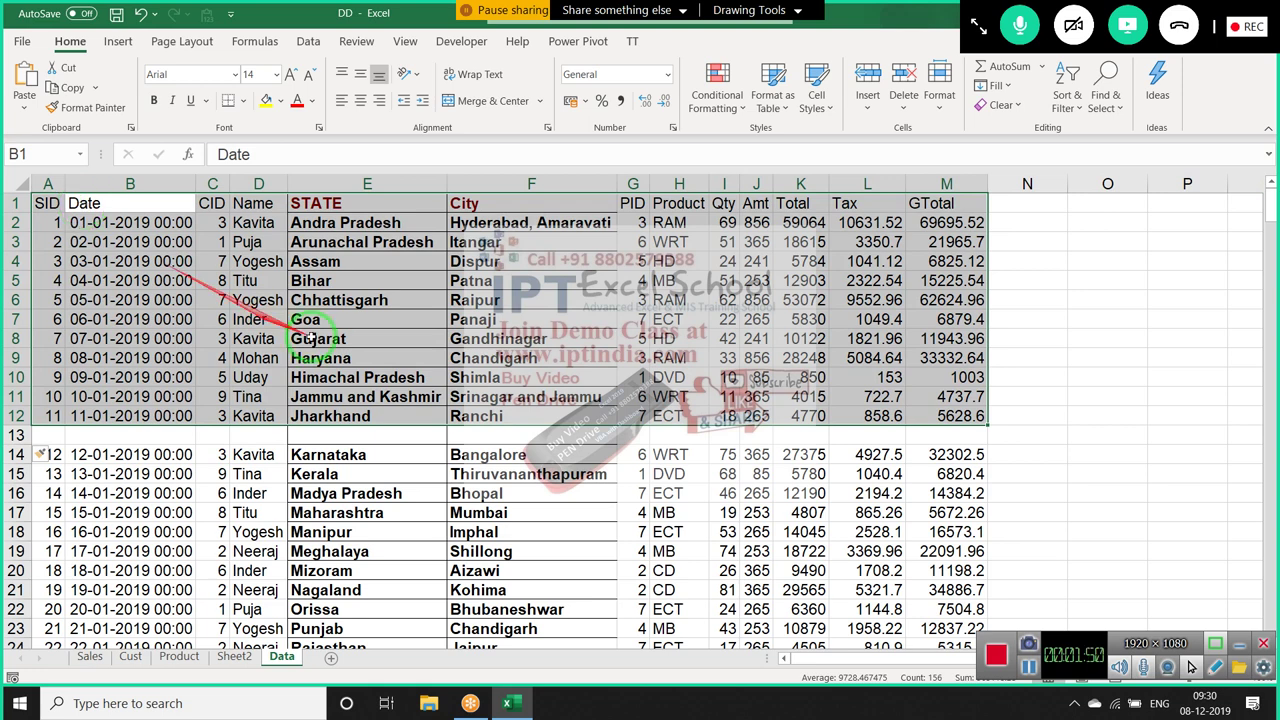
left_click(376, 438)
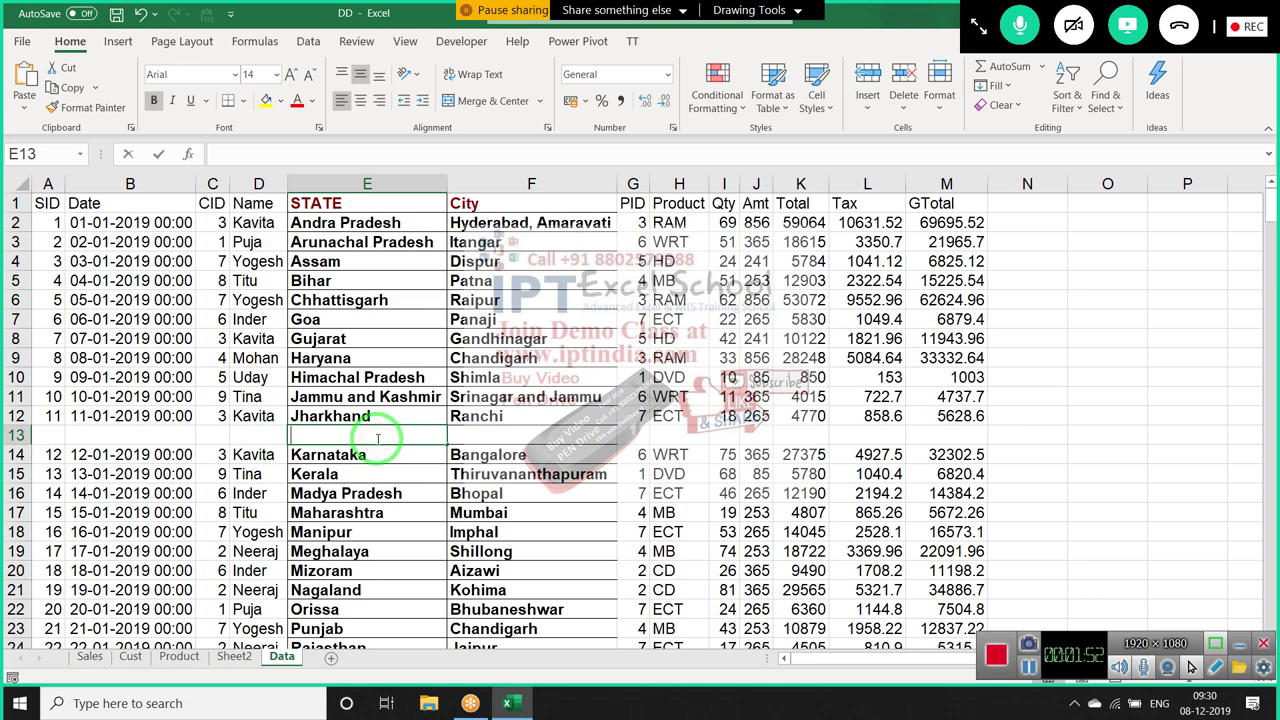
type("sikkim")
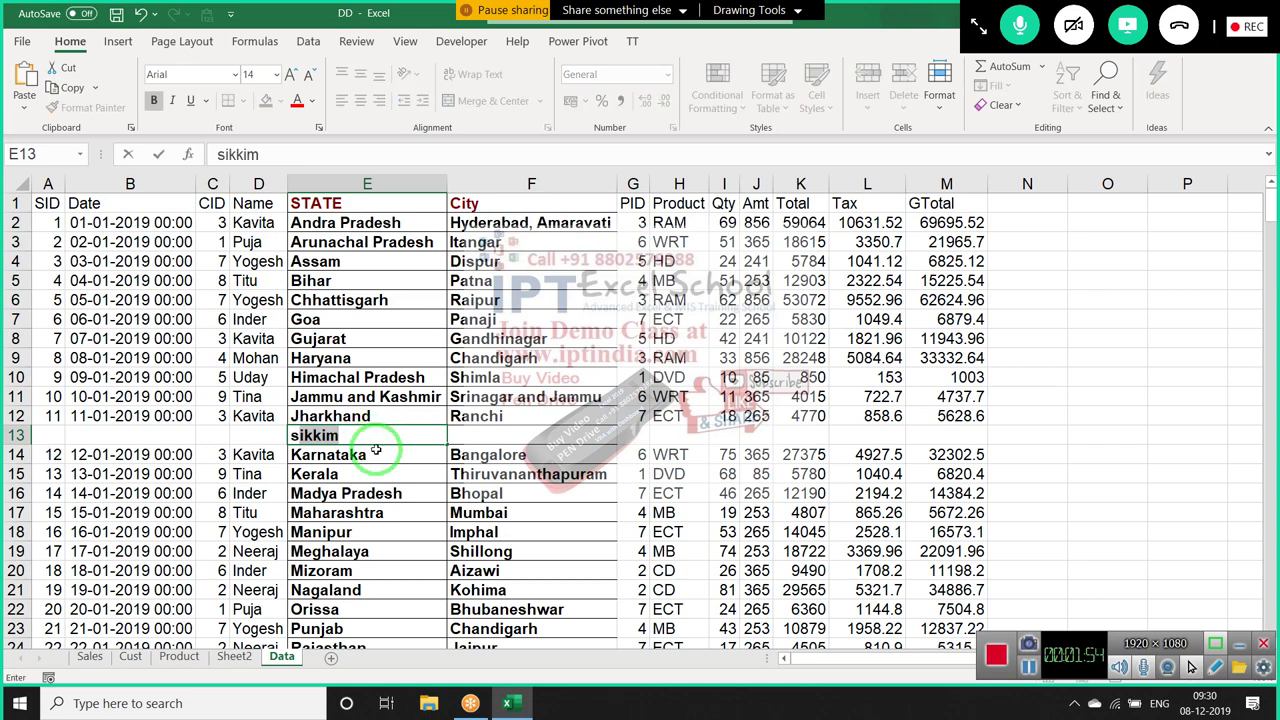
left_click(357, 472)
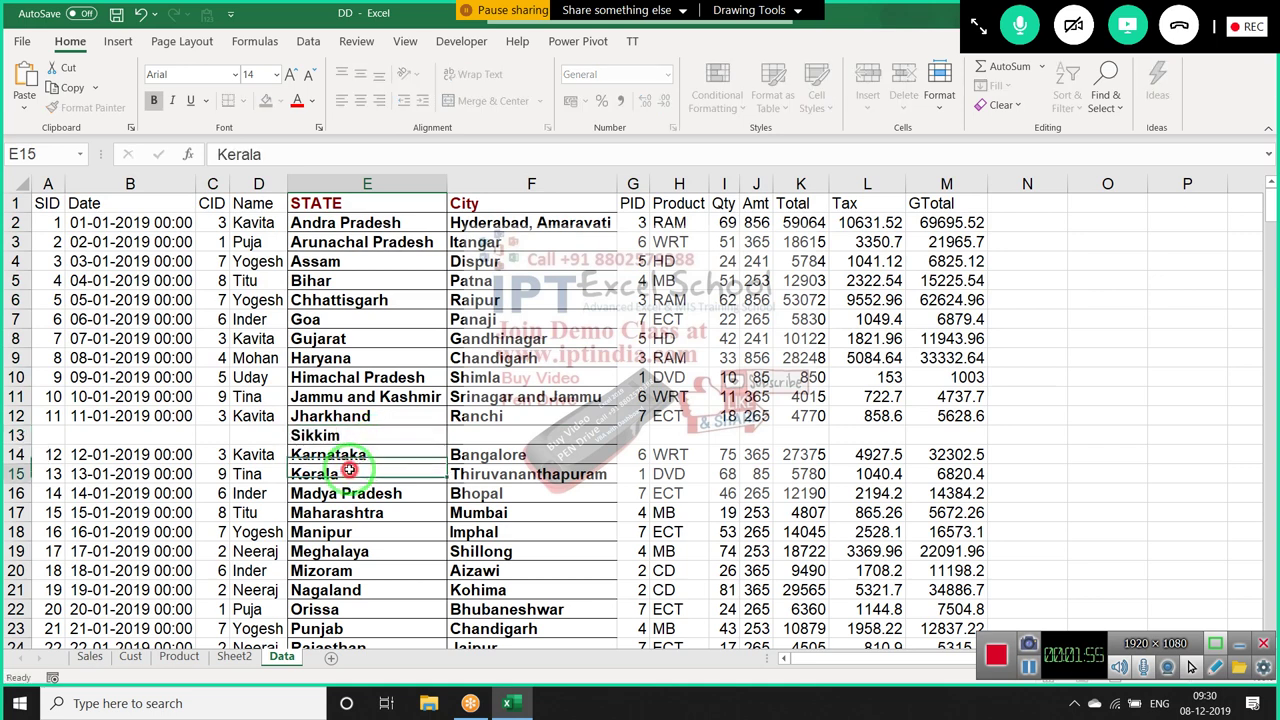
left_click(116, 262)
key("ctrl+a")
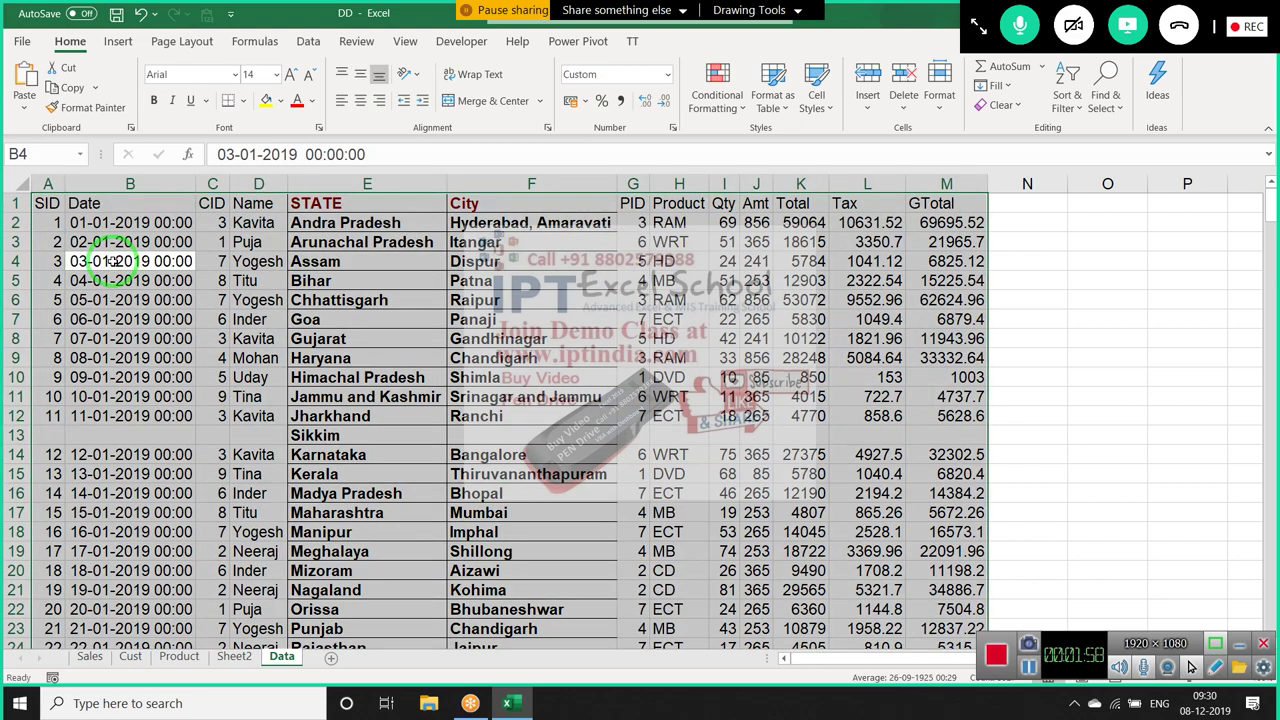
left_click(18, 435)
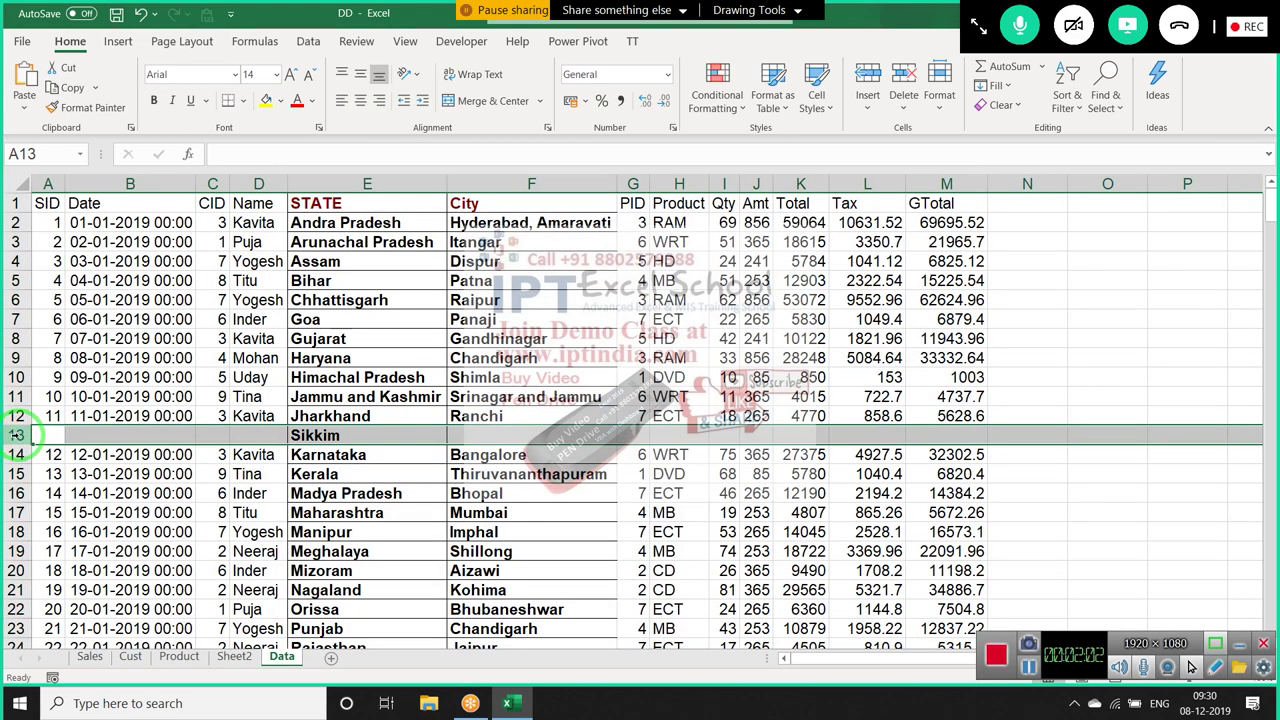
key("ctrl+minus")
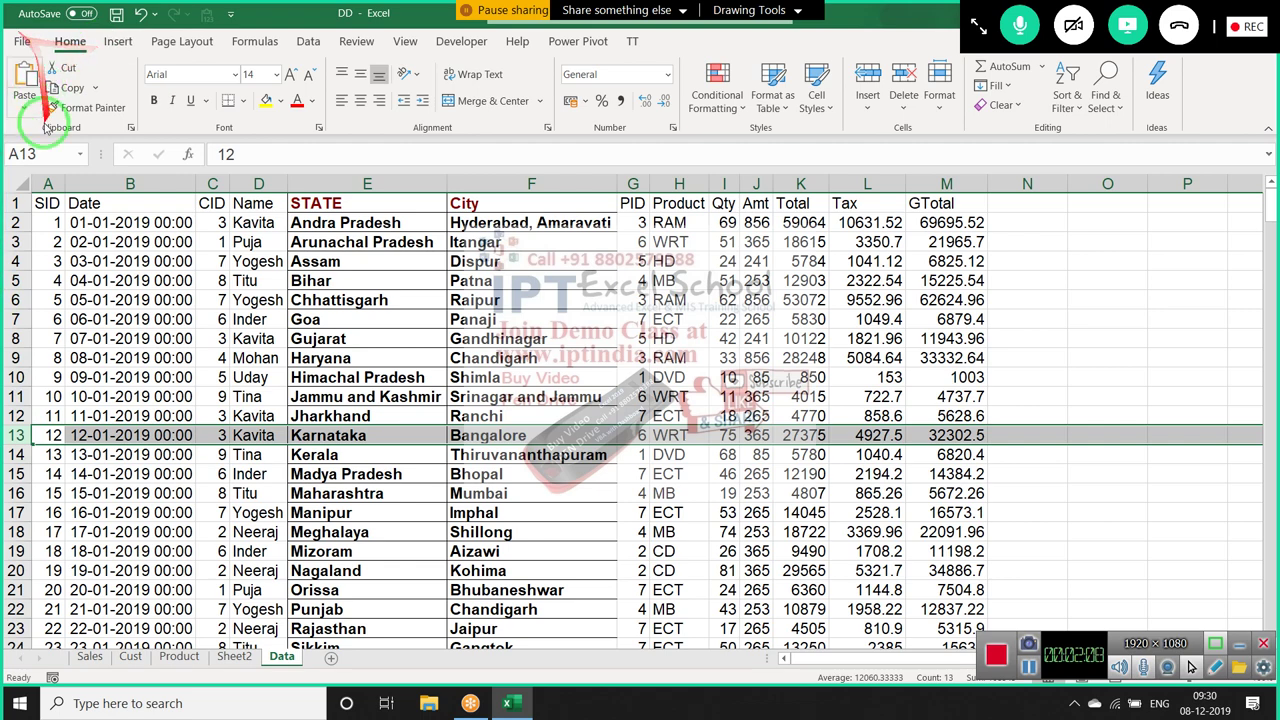
Start a PivotTable from cell B1 via Insert, then cancel the Create PivotTable dialog
left_click(72, 204)
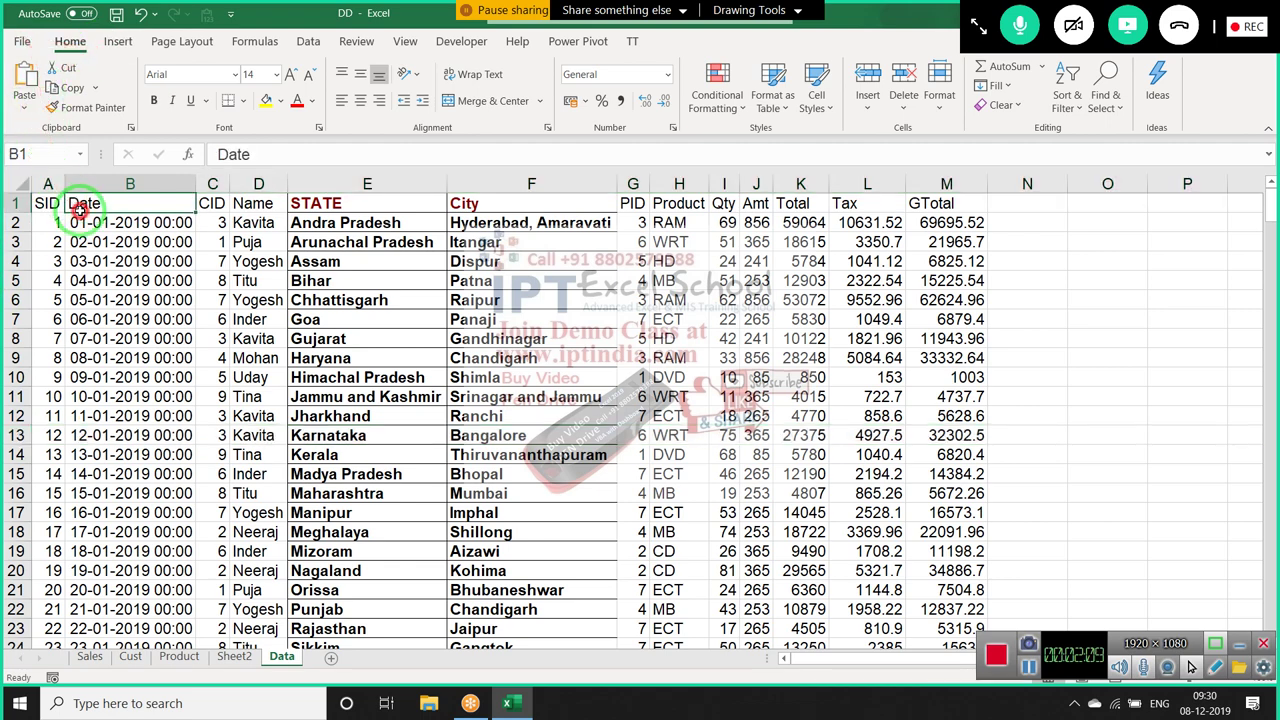
left_click(118, 45)
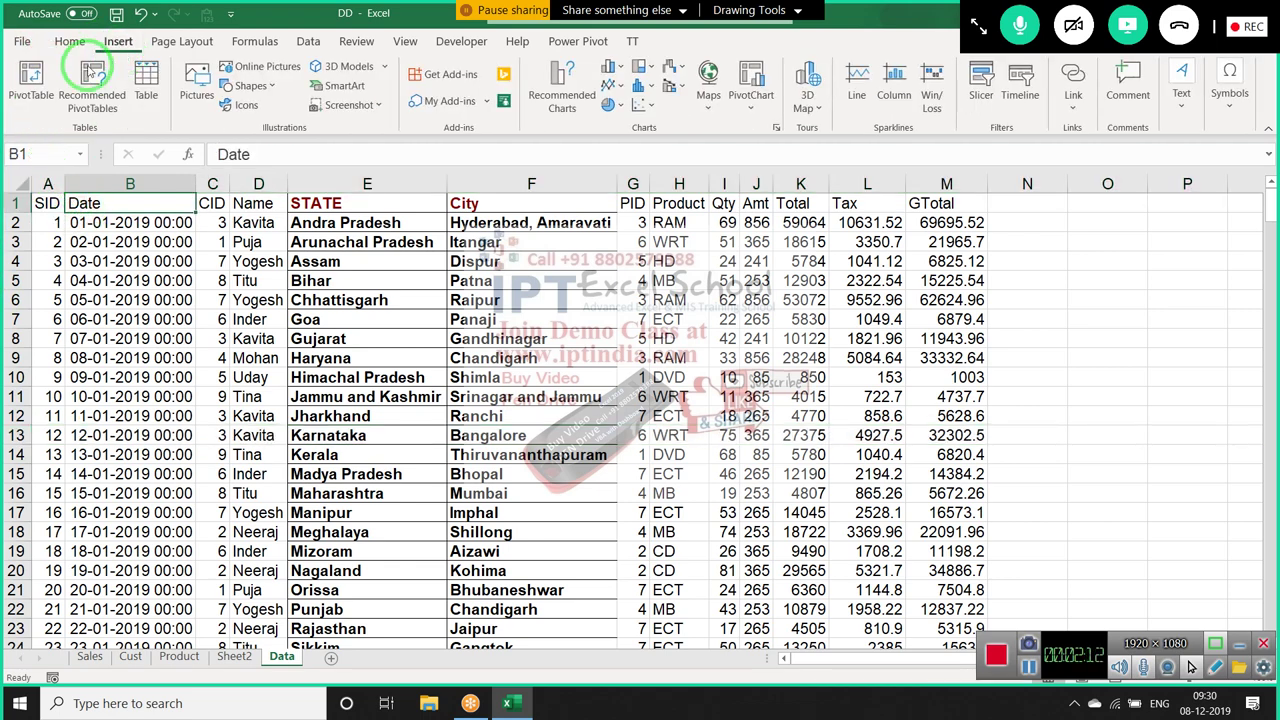
left_click(33, 88)
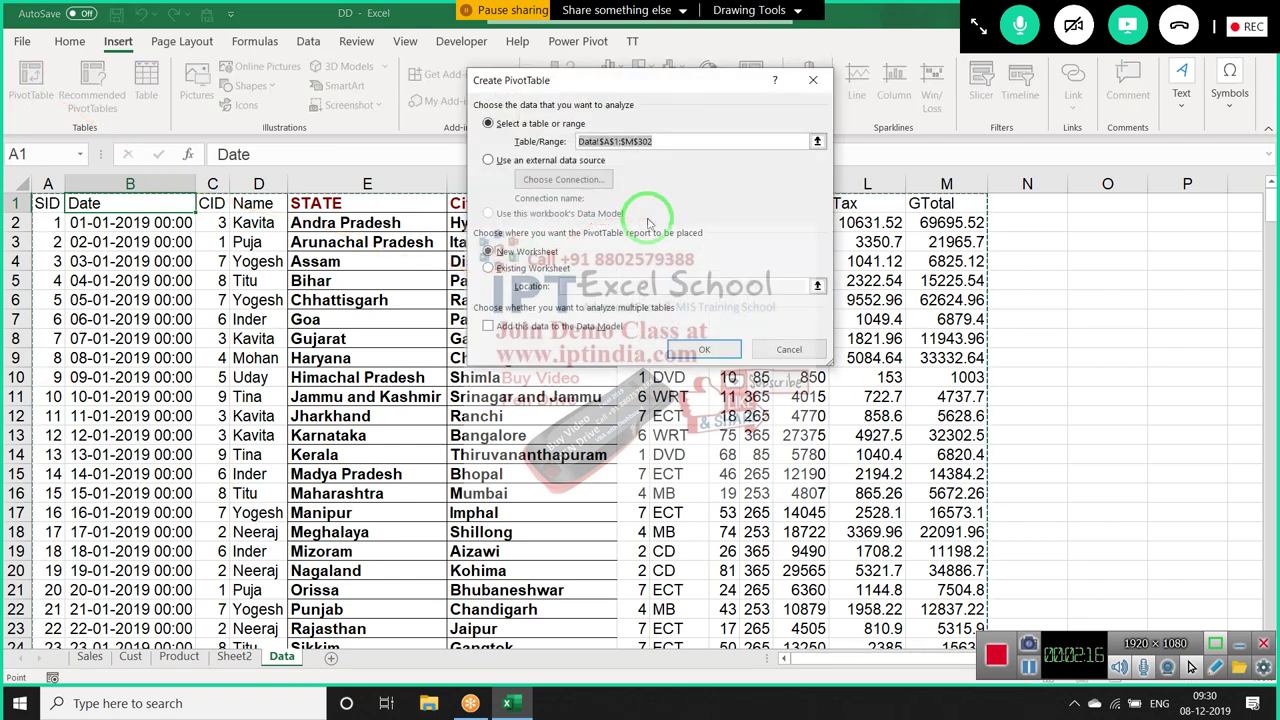
left_click(707, 351)
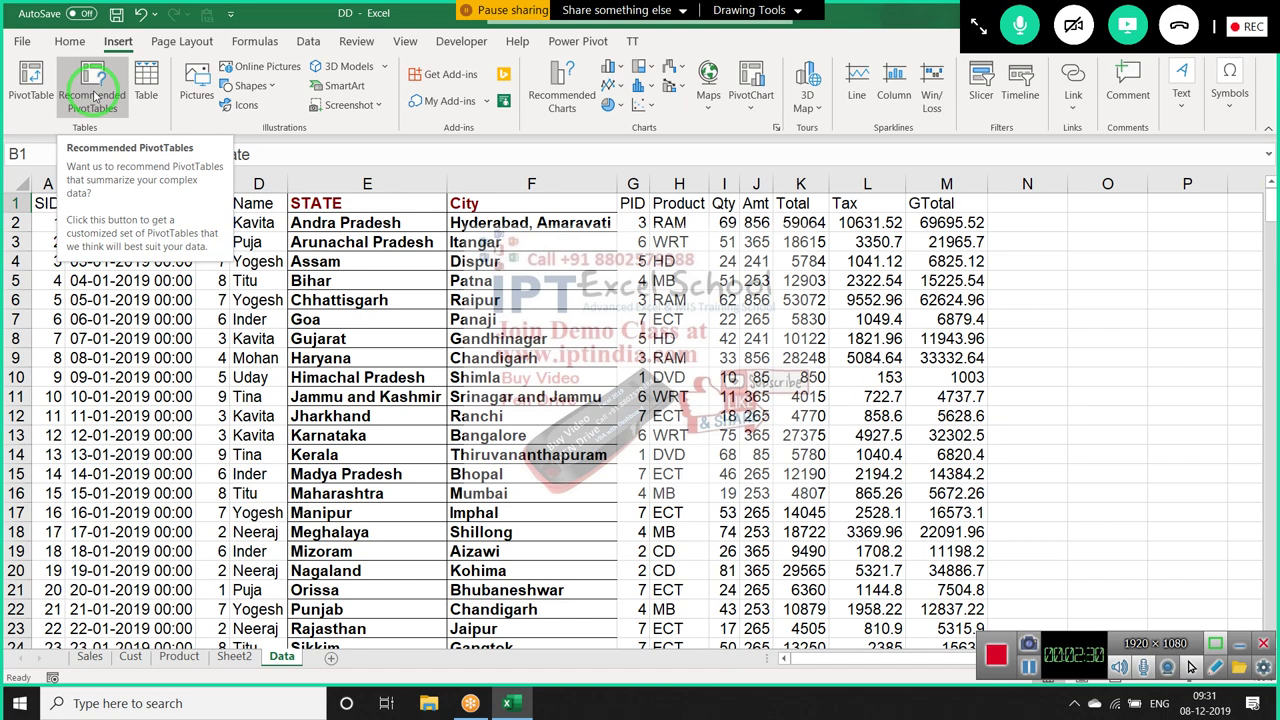
left_click(92, 95)
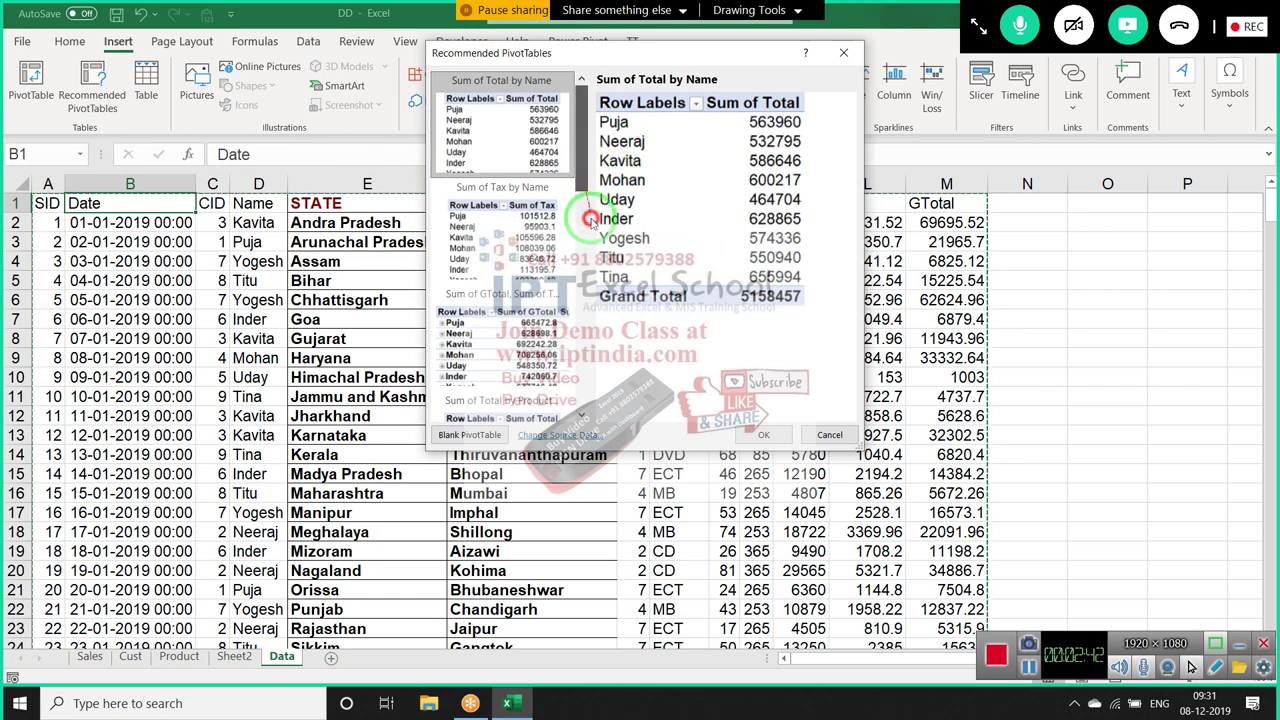
scroll(588, 228, "down", 3)
scroll(585, 250, "down", 3)
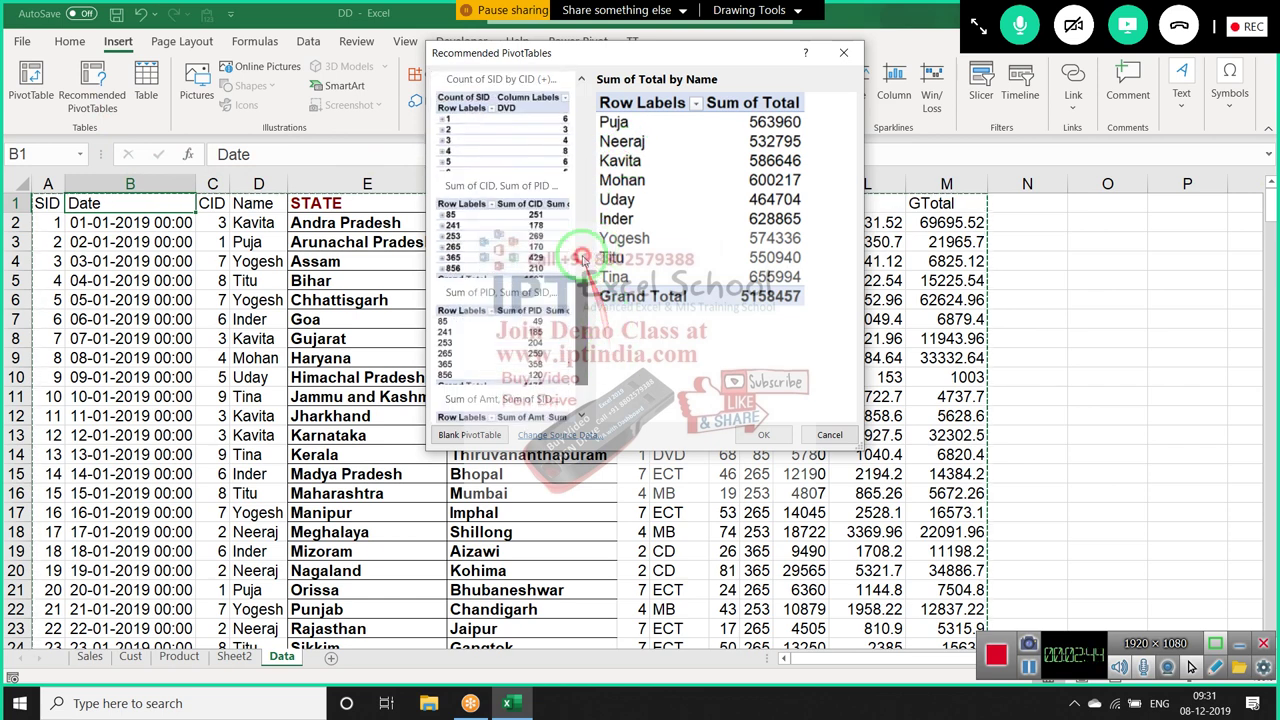
scroll(585, 258, "down", 2)
scroll(585, 258, "down", 2)
scroll(572, 215, "down", 2)
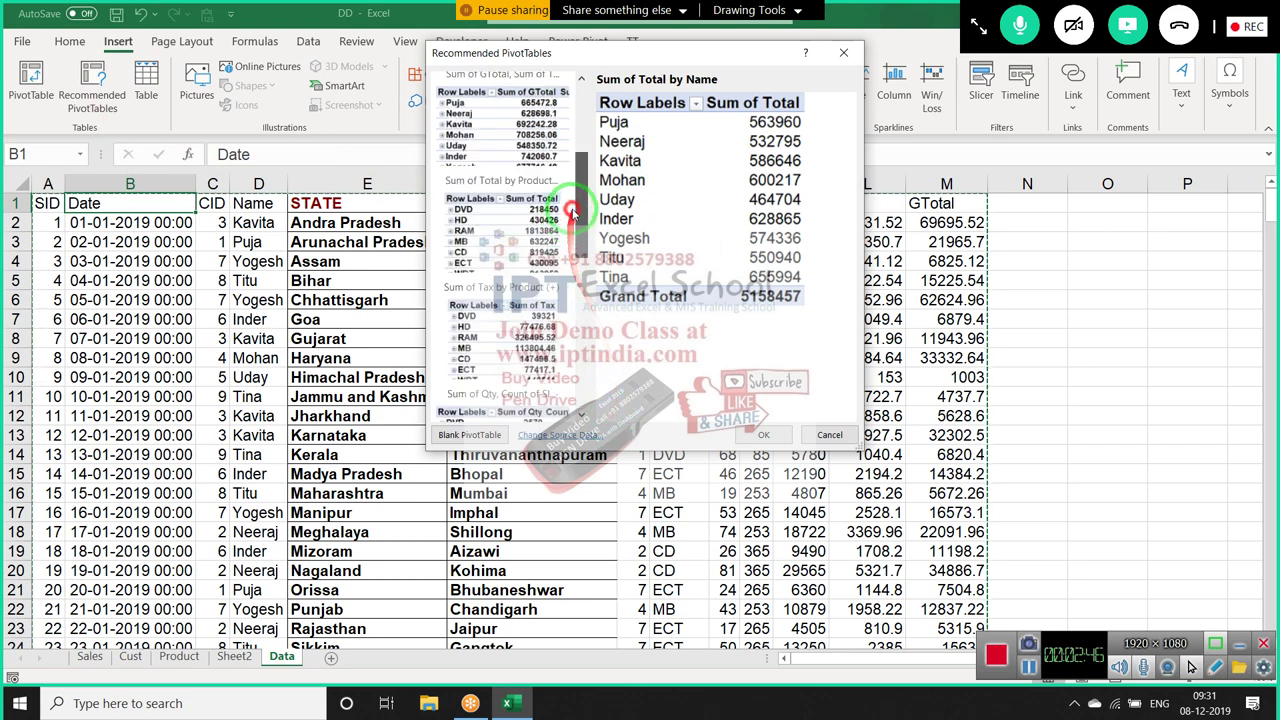
left_click_drag(572, 213, 576, 195)
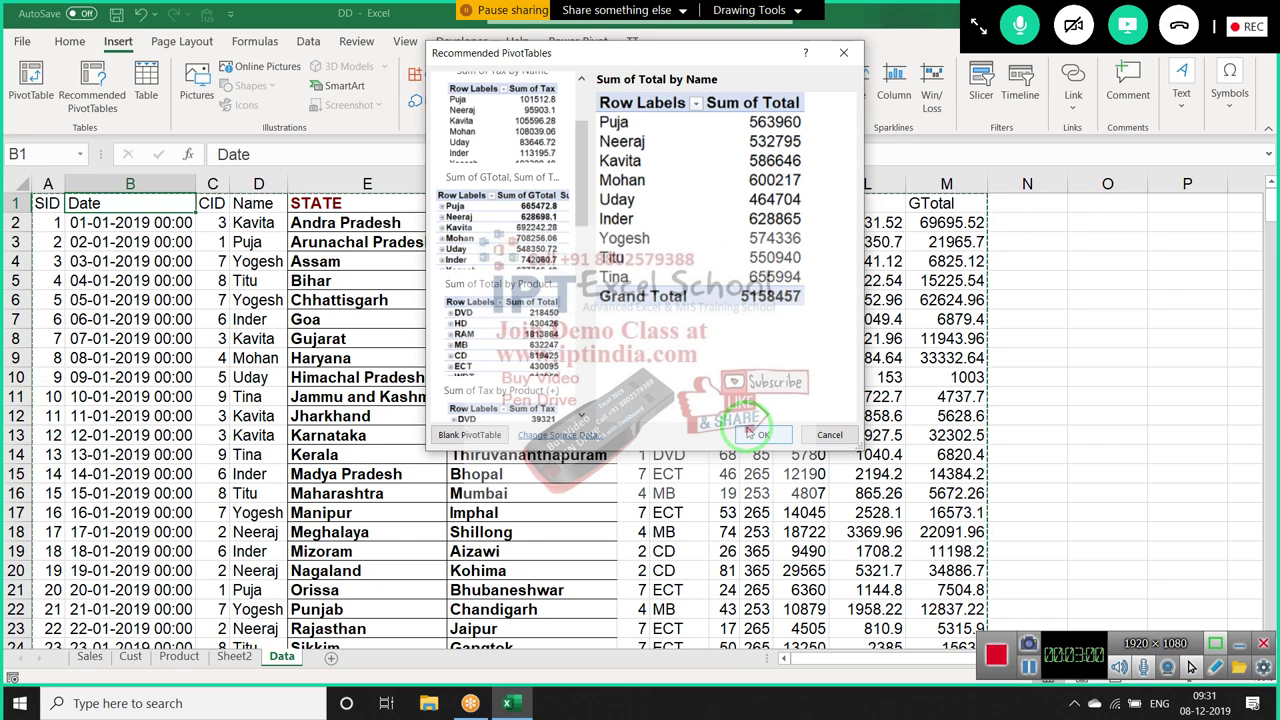
Create an empty PivotTable on a new sheet from the Data range
left_click(752, 432)
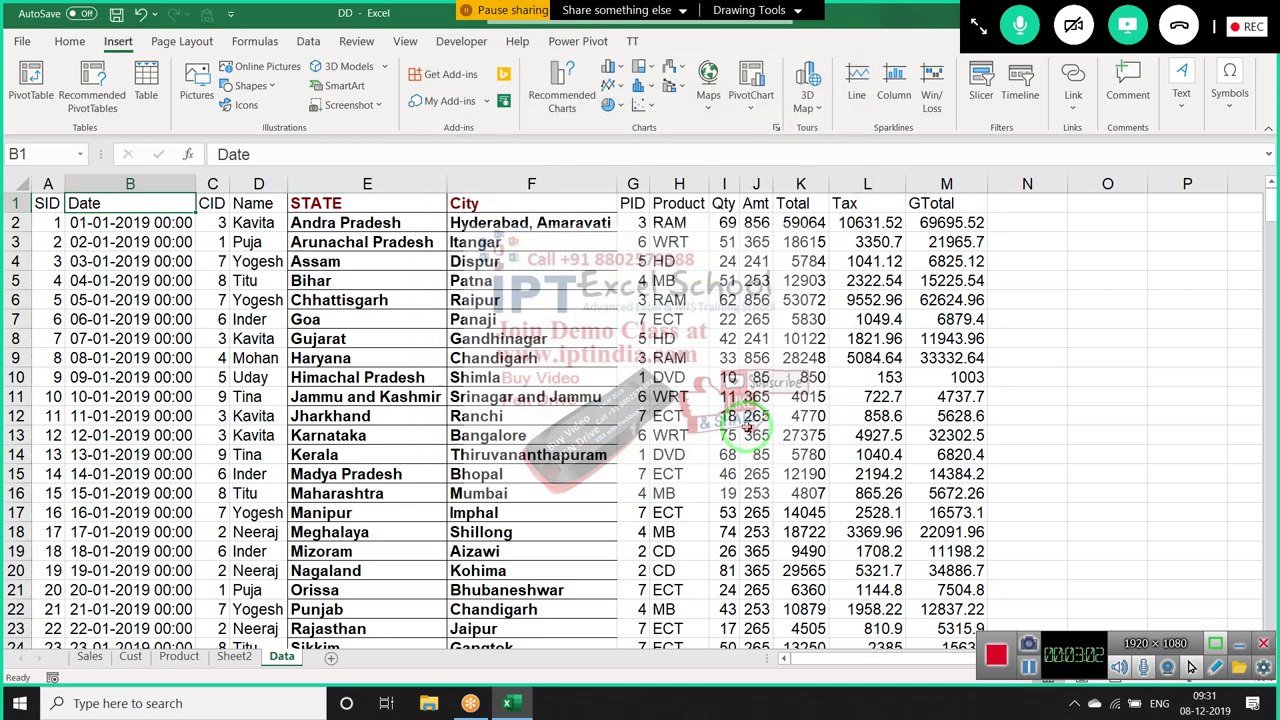
left_click_drag(300, 236, 8, 248)
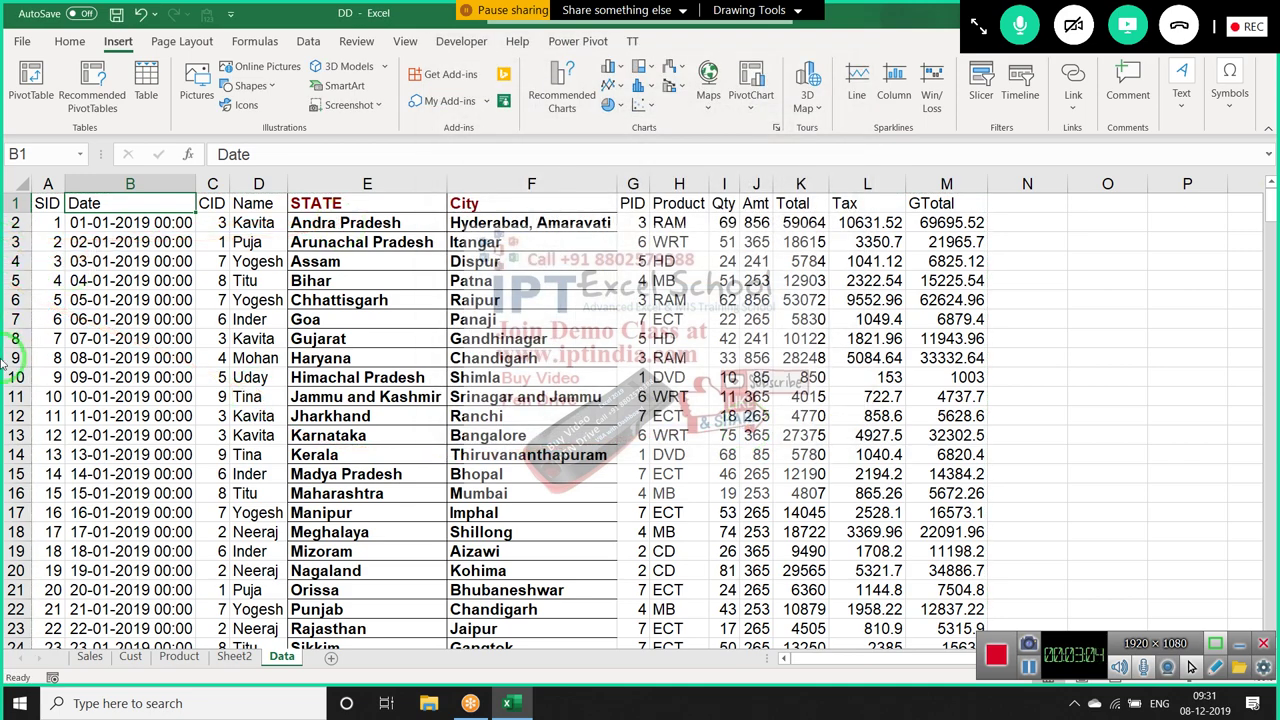
left_click_drag(240, 420, 170, 500)
left_click(258, 357)
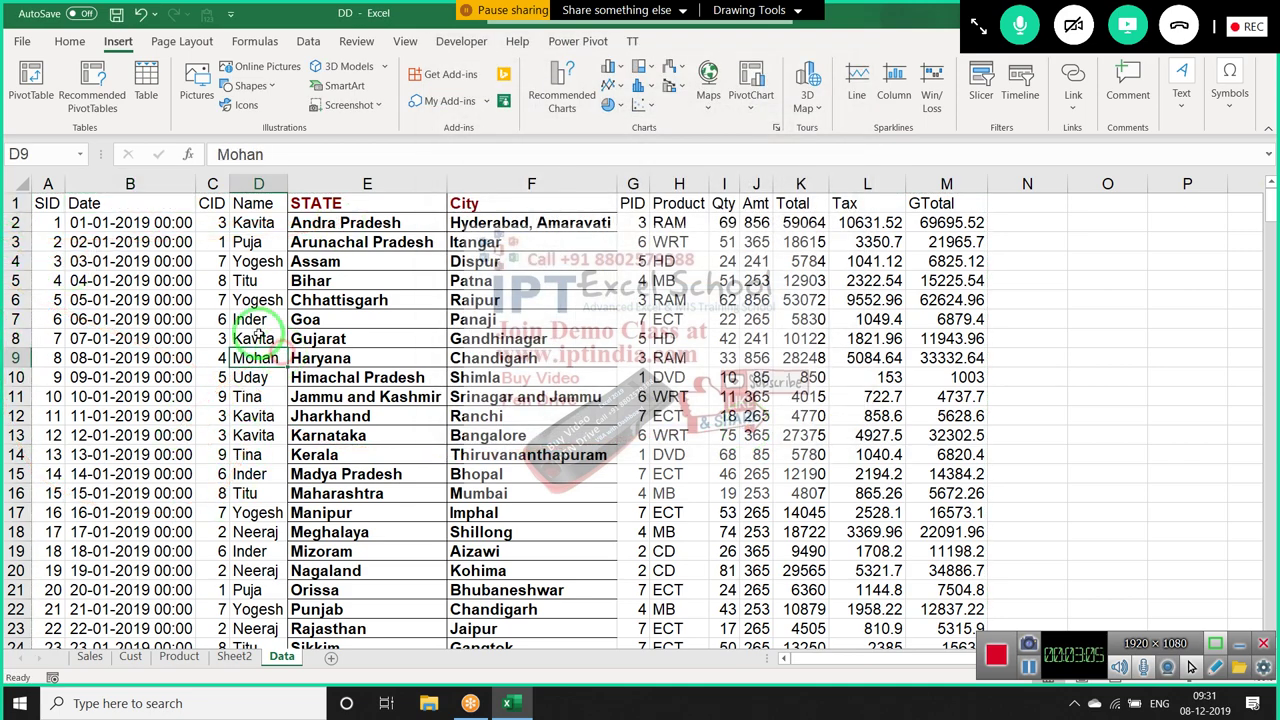
left_click(110, 203)
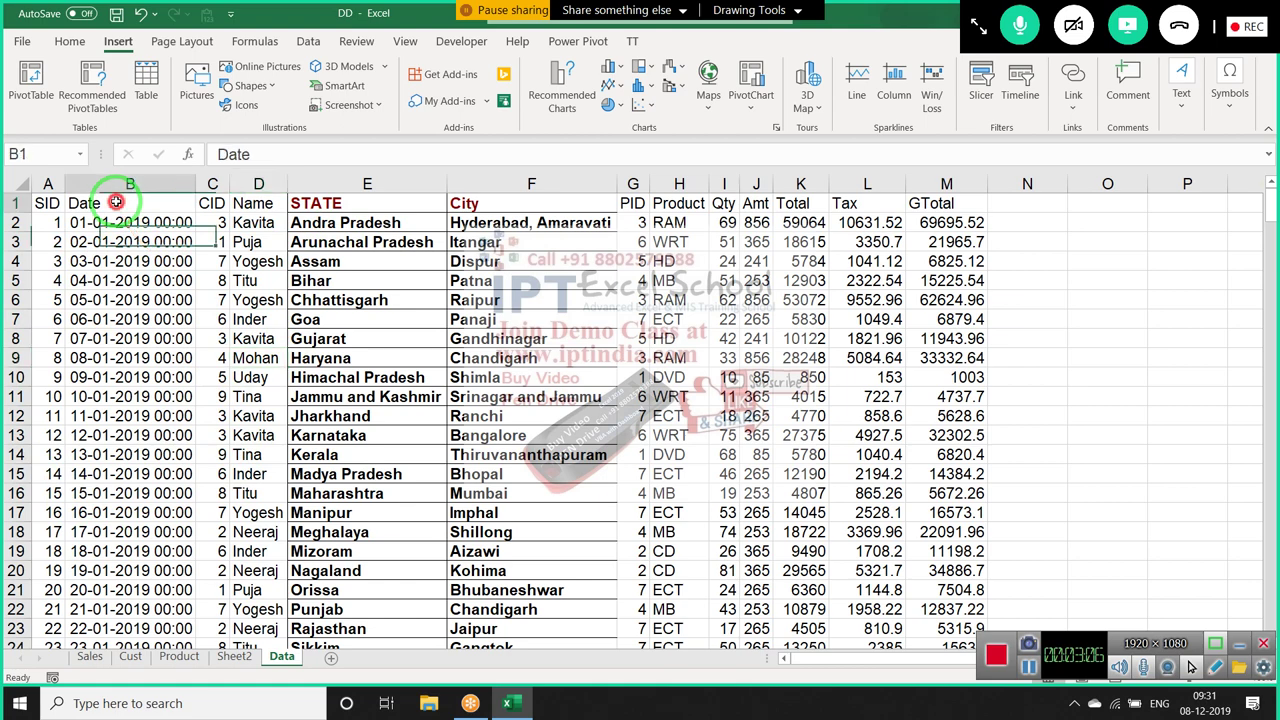
left_click(31, 88)
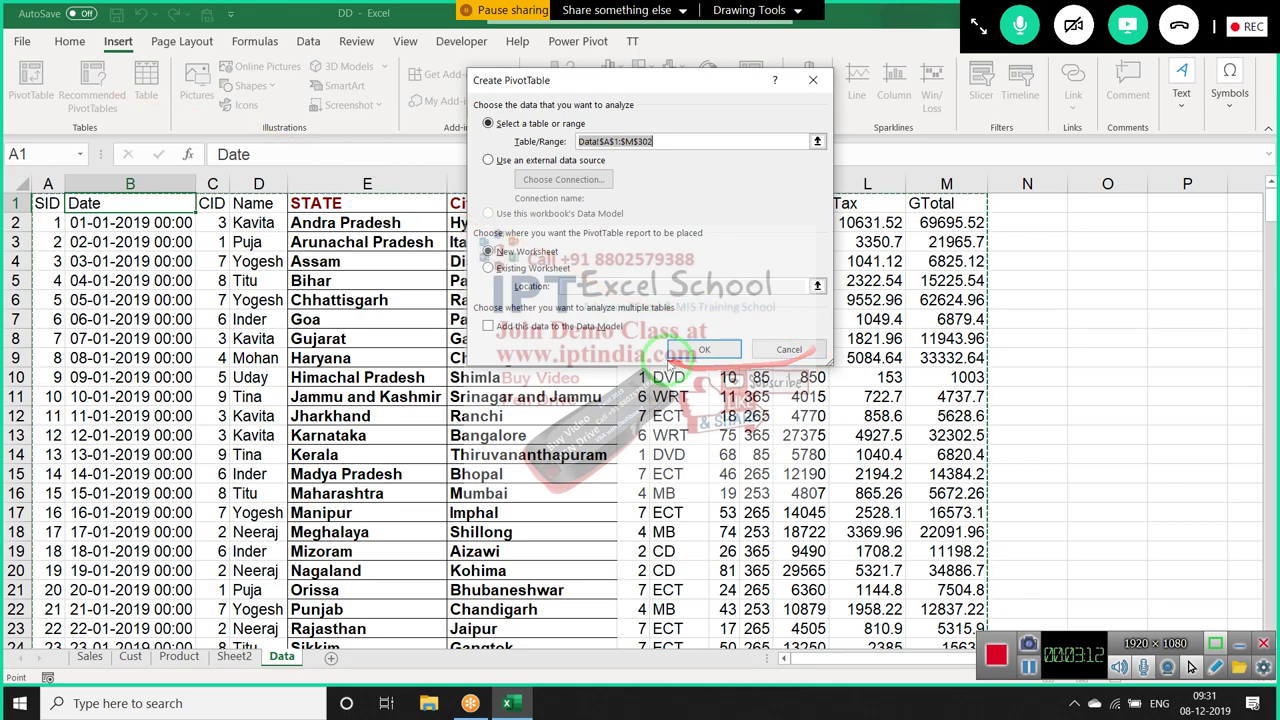
left_click(700, 349)
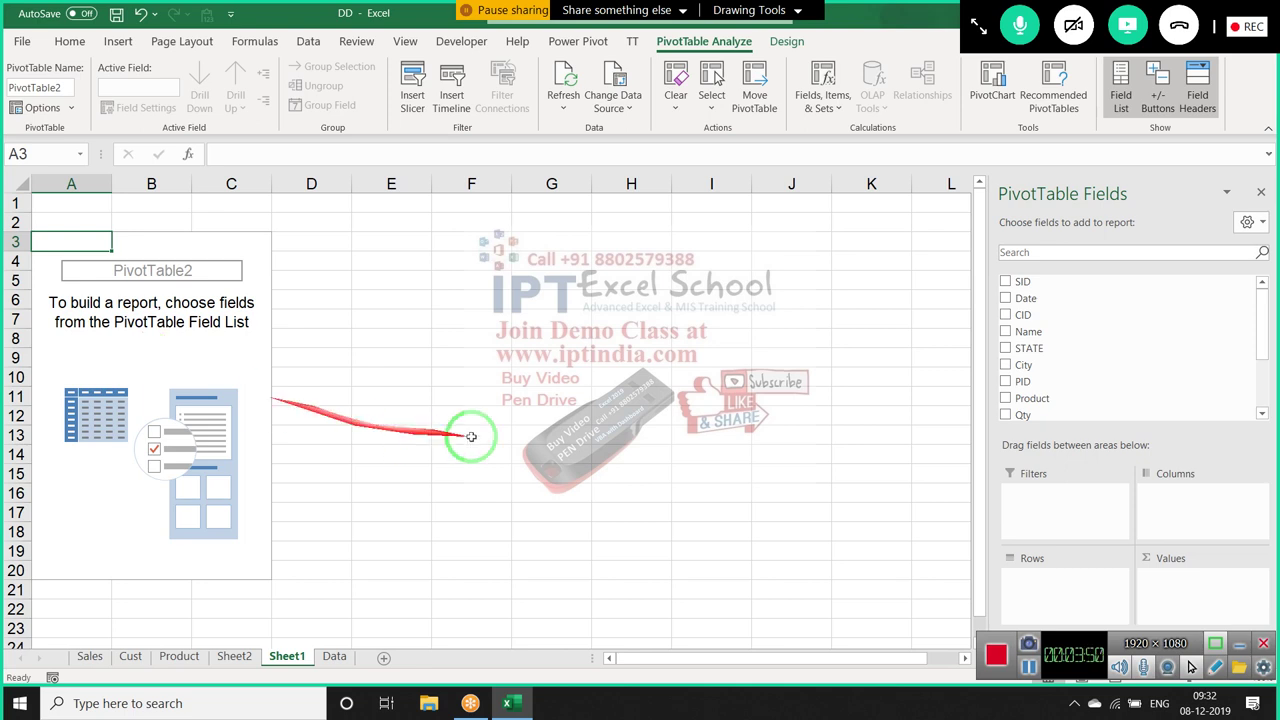
Add the Name field to Rows so the nine names are listed, and select them
left_click_drag(1080, 331, 1068, 588)
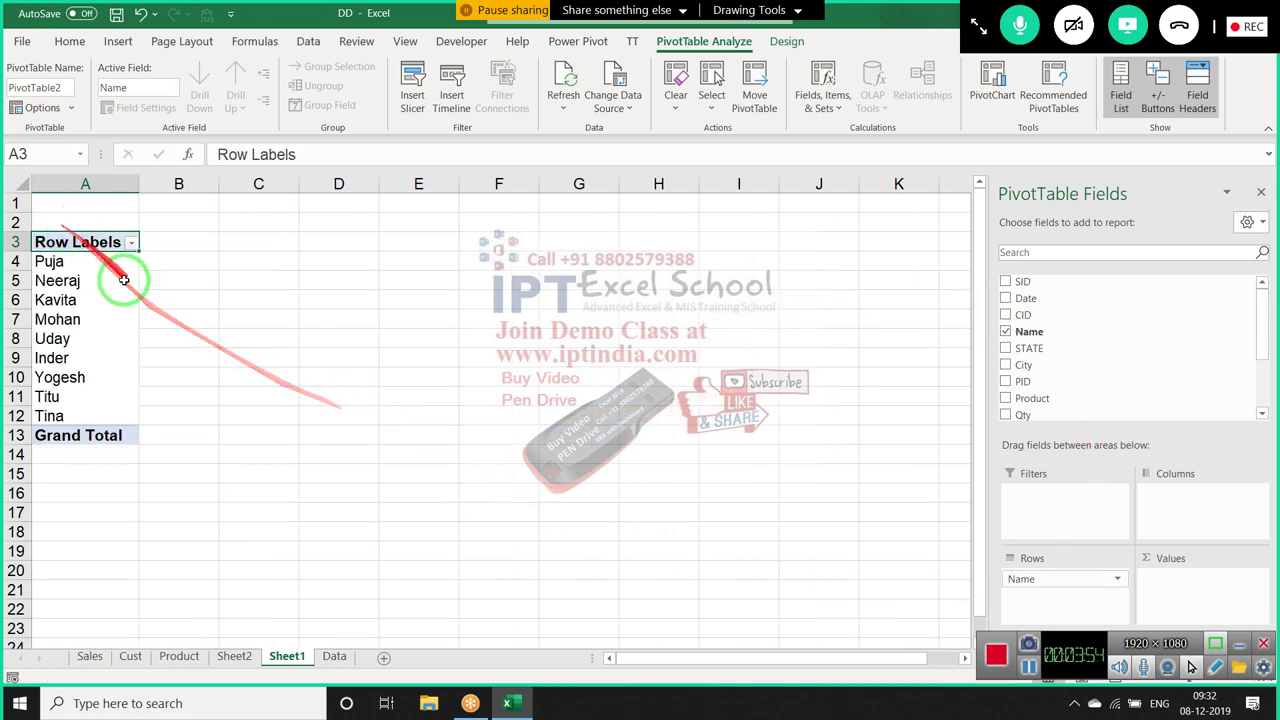
left_click_drag(90, 261, 107, 430)
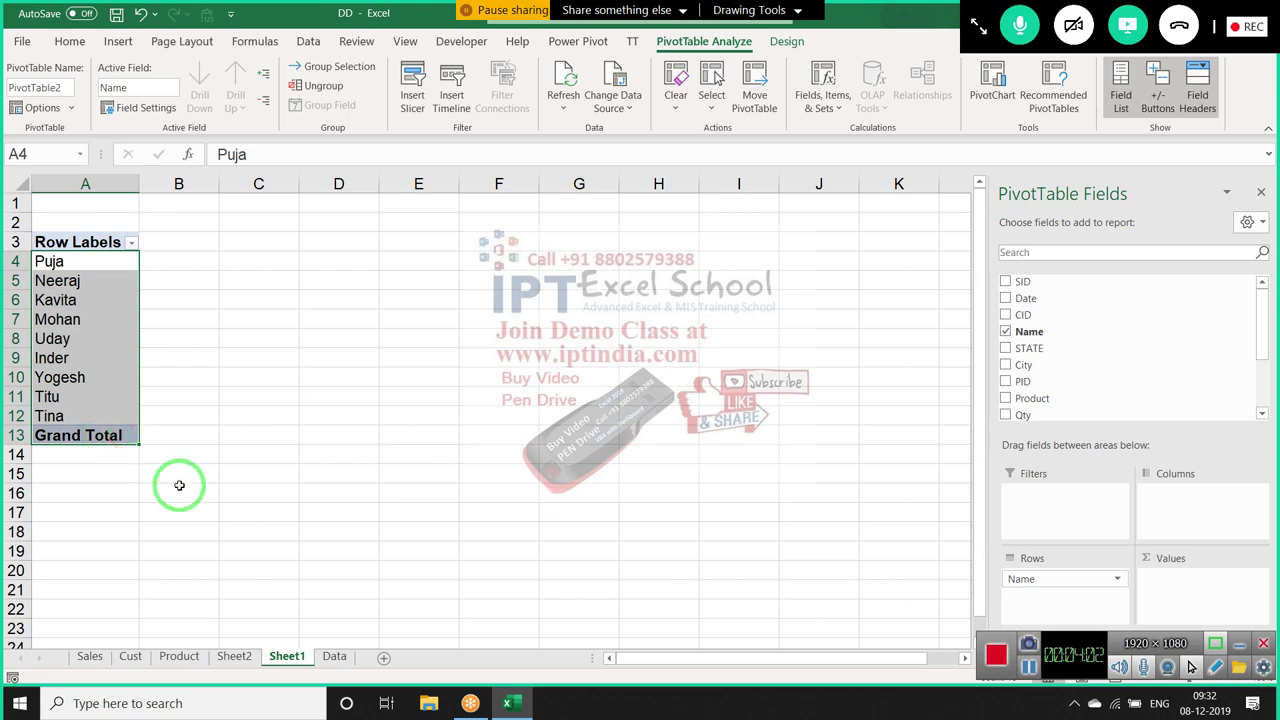
left_click_drag(163, 493, 107, 668)
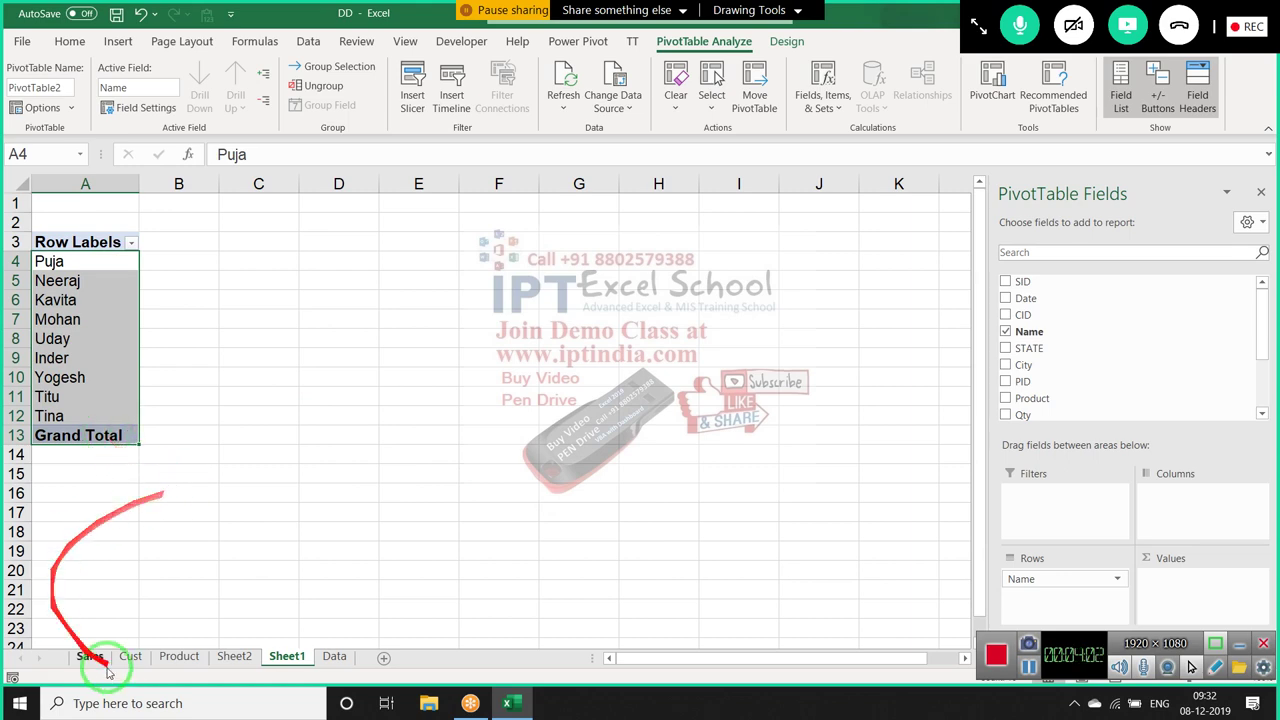
On the Data sheet, review the CID, Qty, Amt and Total header fields
left_click(336, 657)
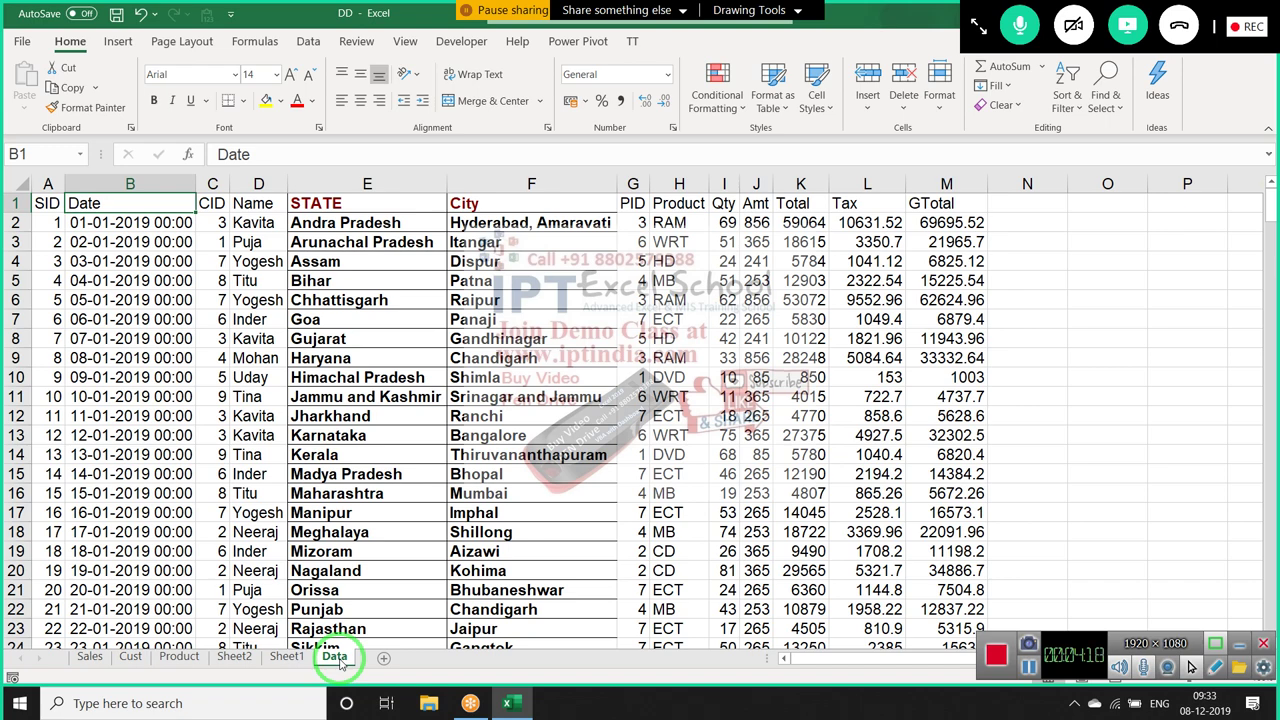
key("Left")
key("Right")
key("Right")
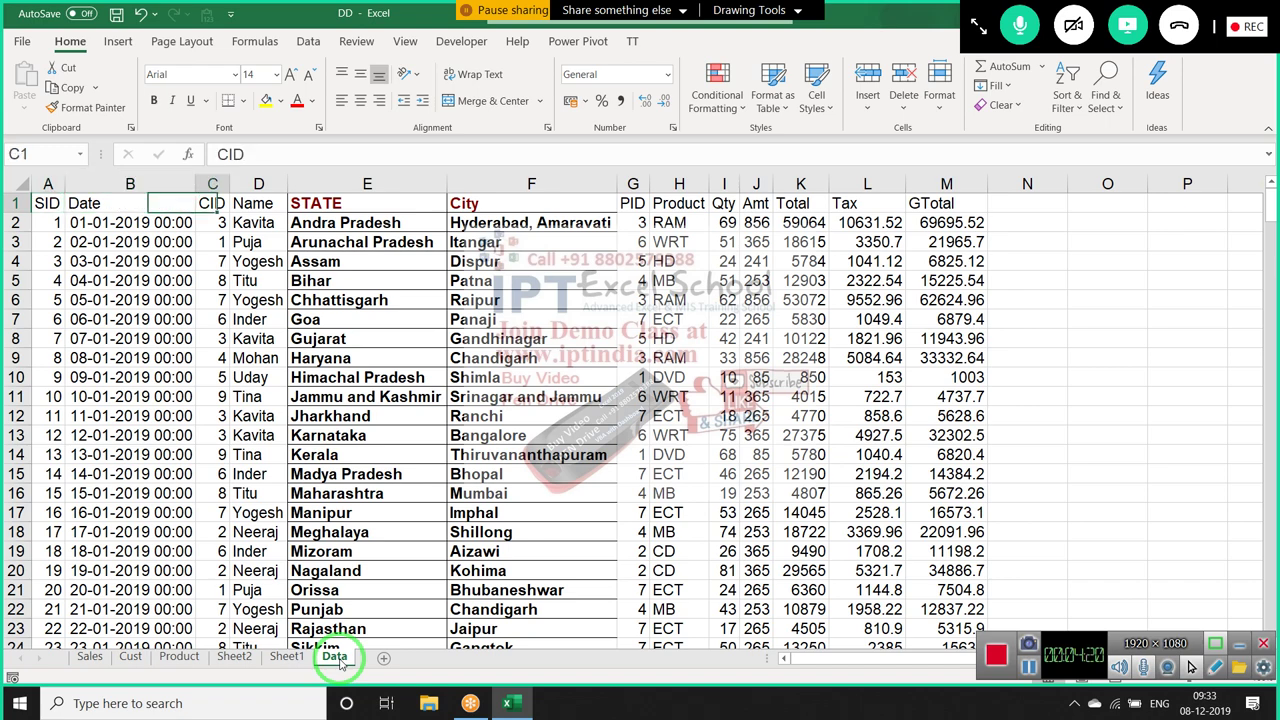
key("Right")
key("Right")
key("Right")
key("Right")
key("Right")
key("Right")
key("Right")
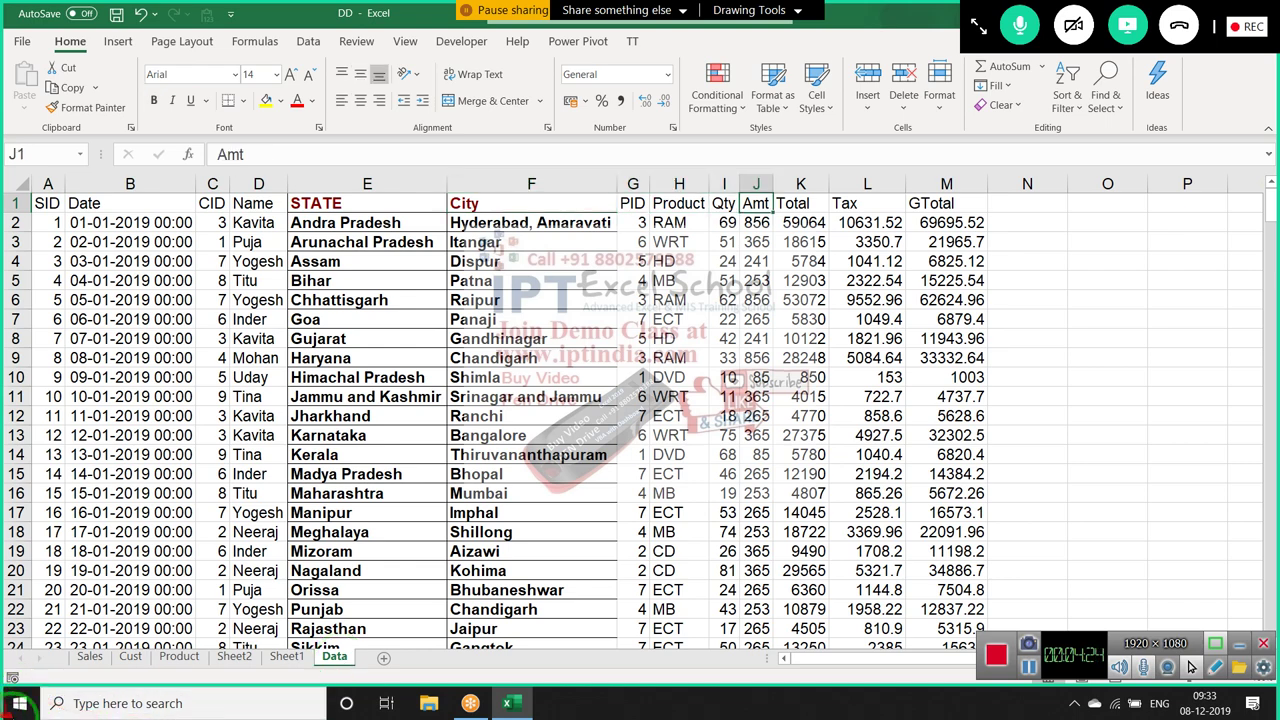
left_click(216, 208)
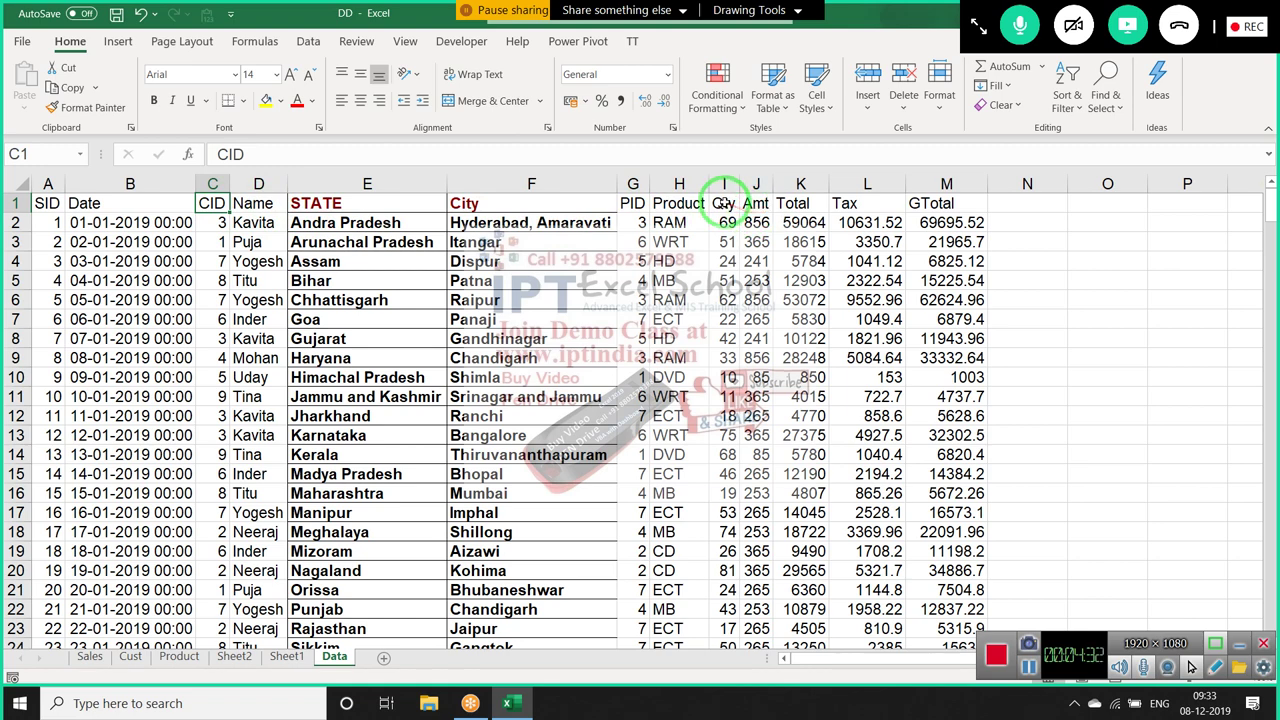
left_click(728, 204)
left_click(757, 204)
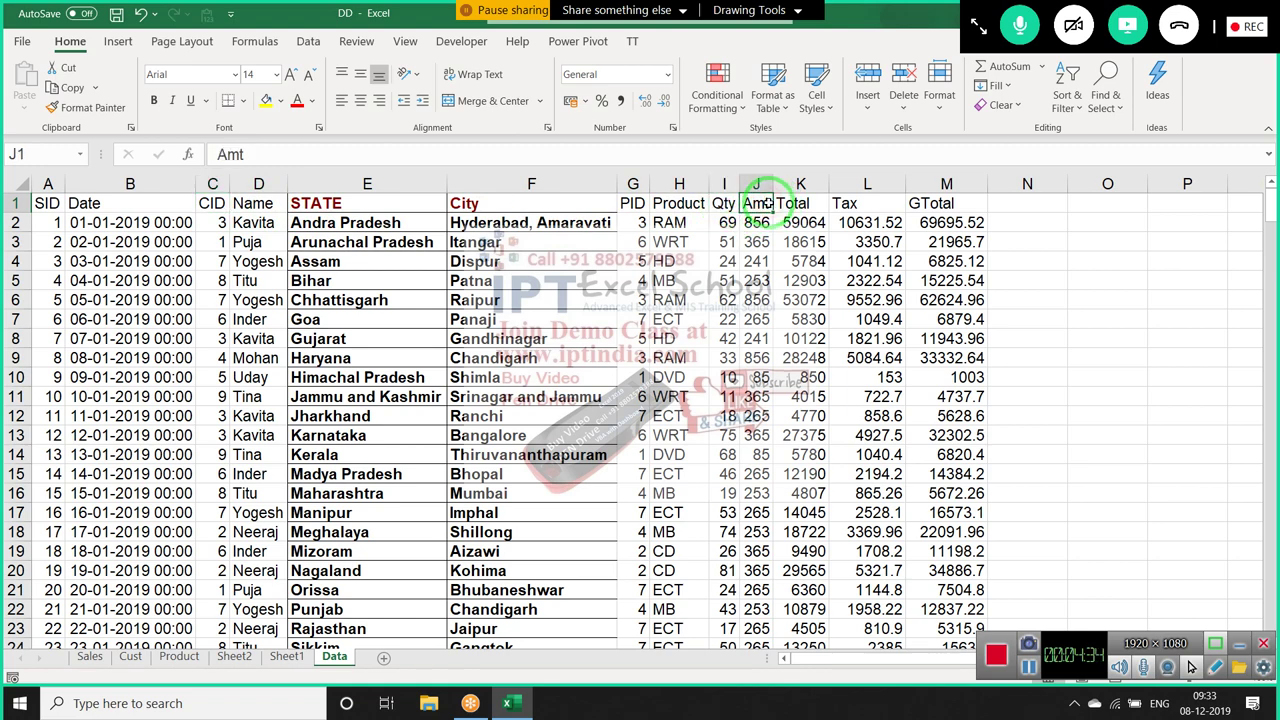
left_click(801, 204)
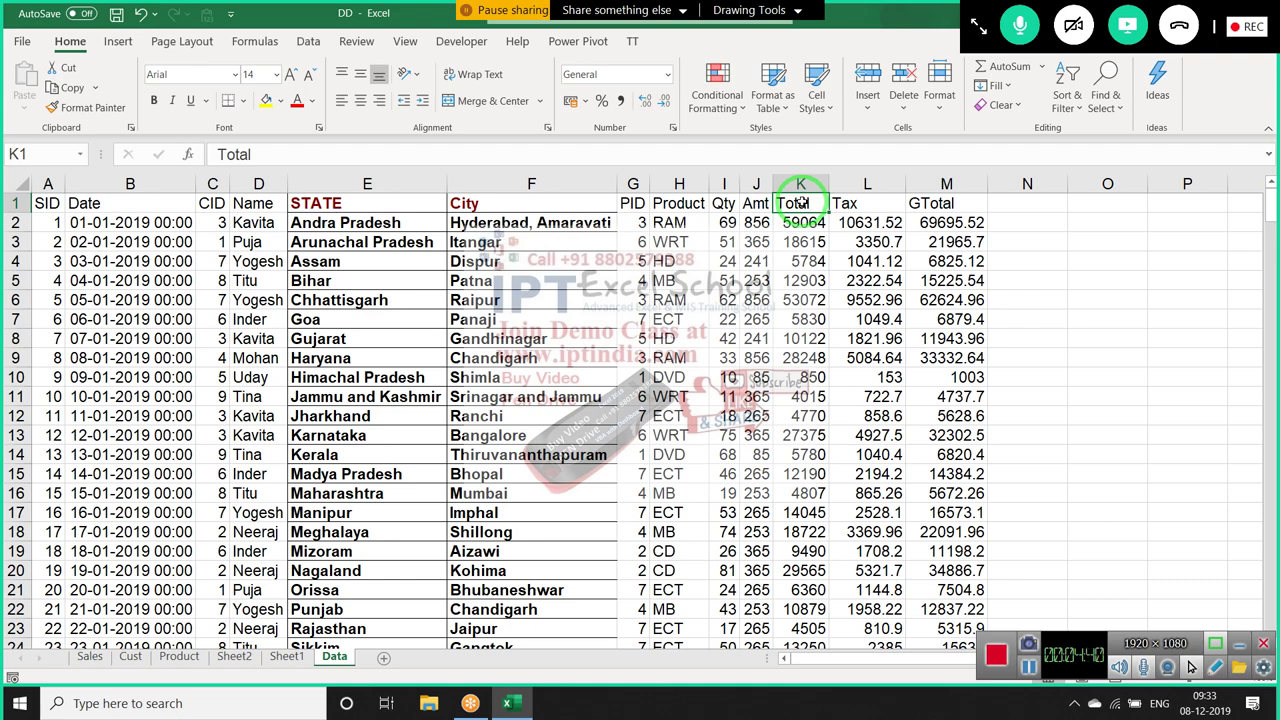
Select the Product and Qty columns, then view Sheet2's formatted table
left_click(679, 184)
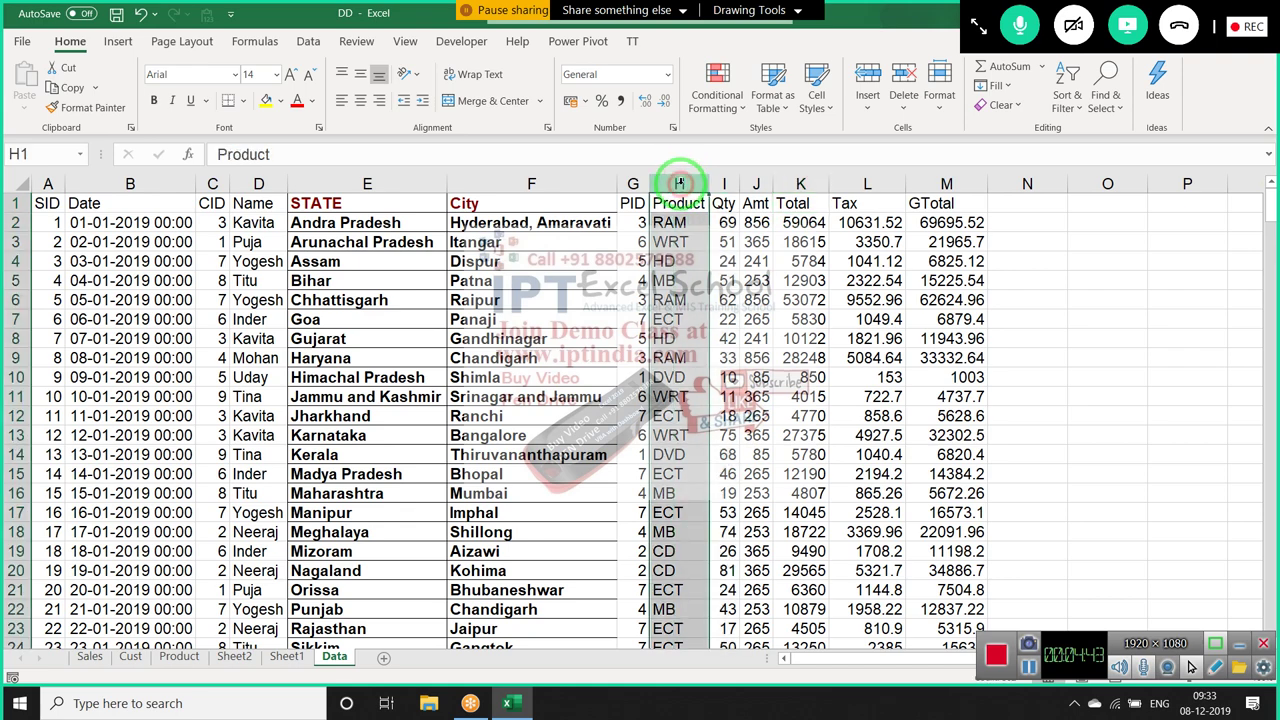
left_click(724, 184)
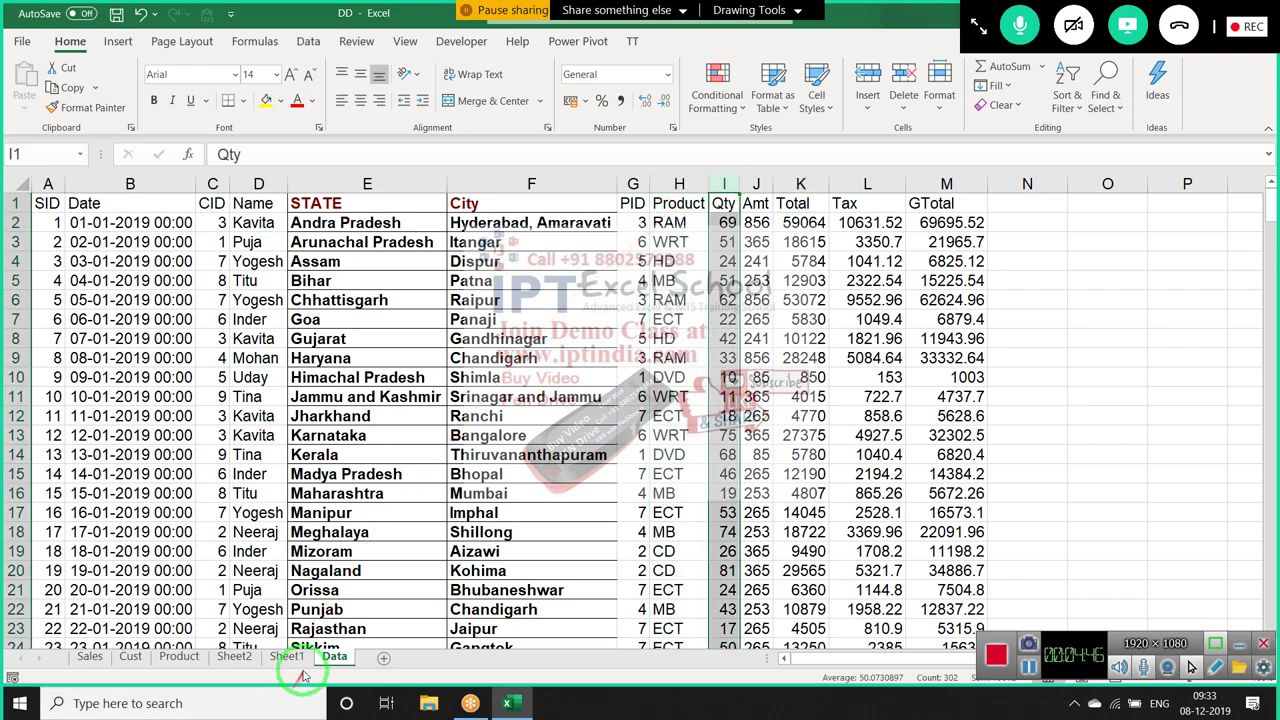
left_click(230, 657)
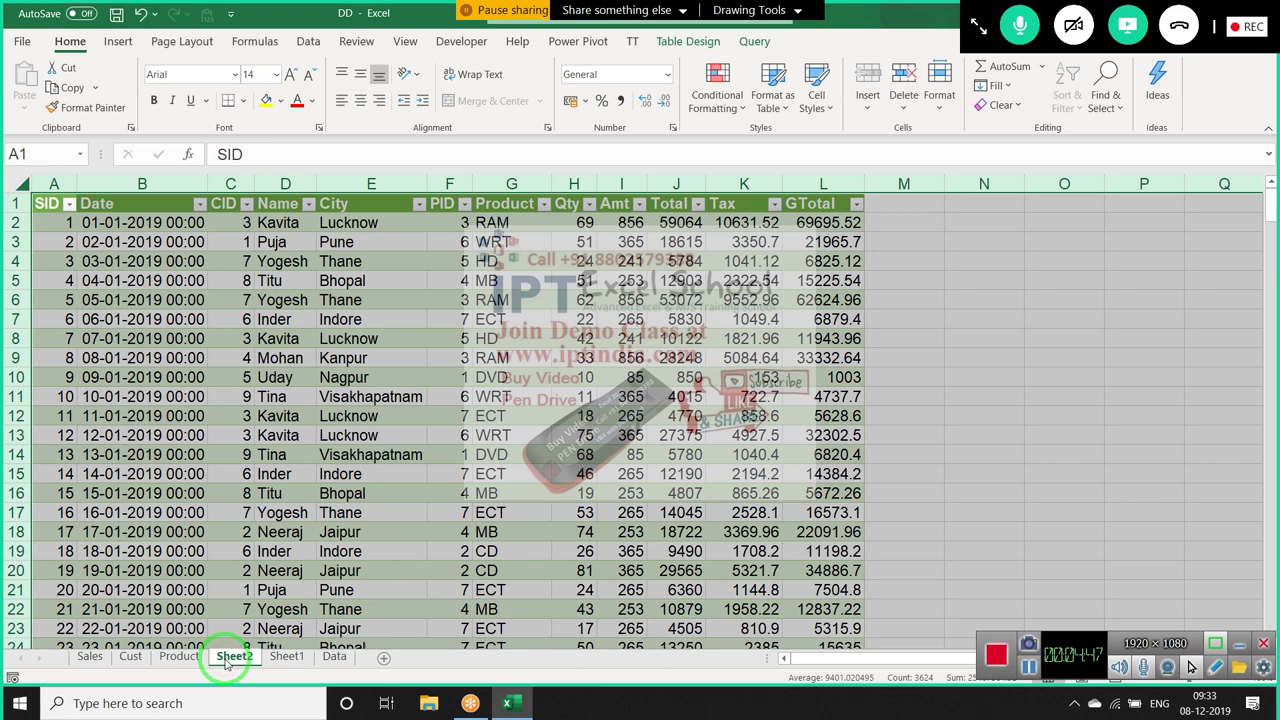
On Sheet1, remove Name from the pivot and put Product in Rows after briefly trying Columns
left_click(285, 657)
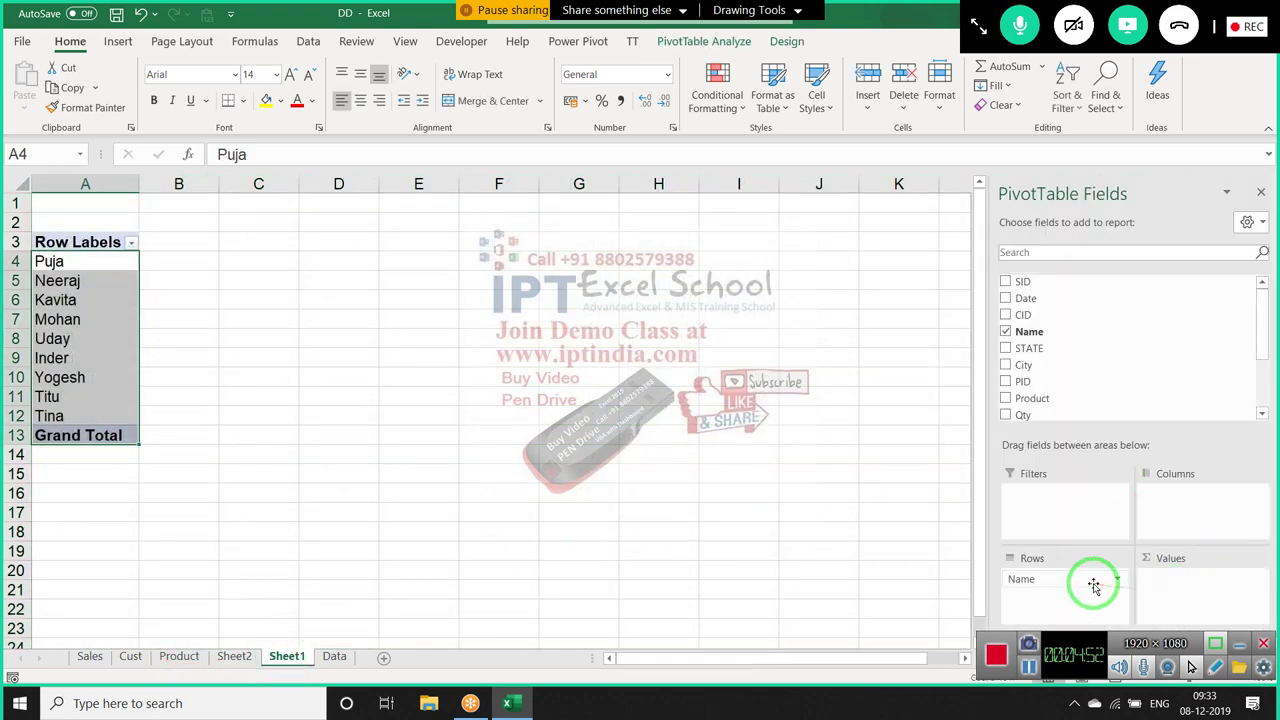
mouse_move(1090, 579)
left_mouse_down()
mouse_move(1065, 366)
mouse_move(1063, 598)
left_mouse_up()
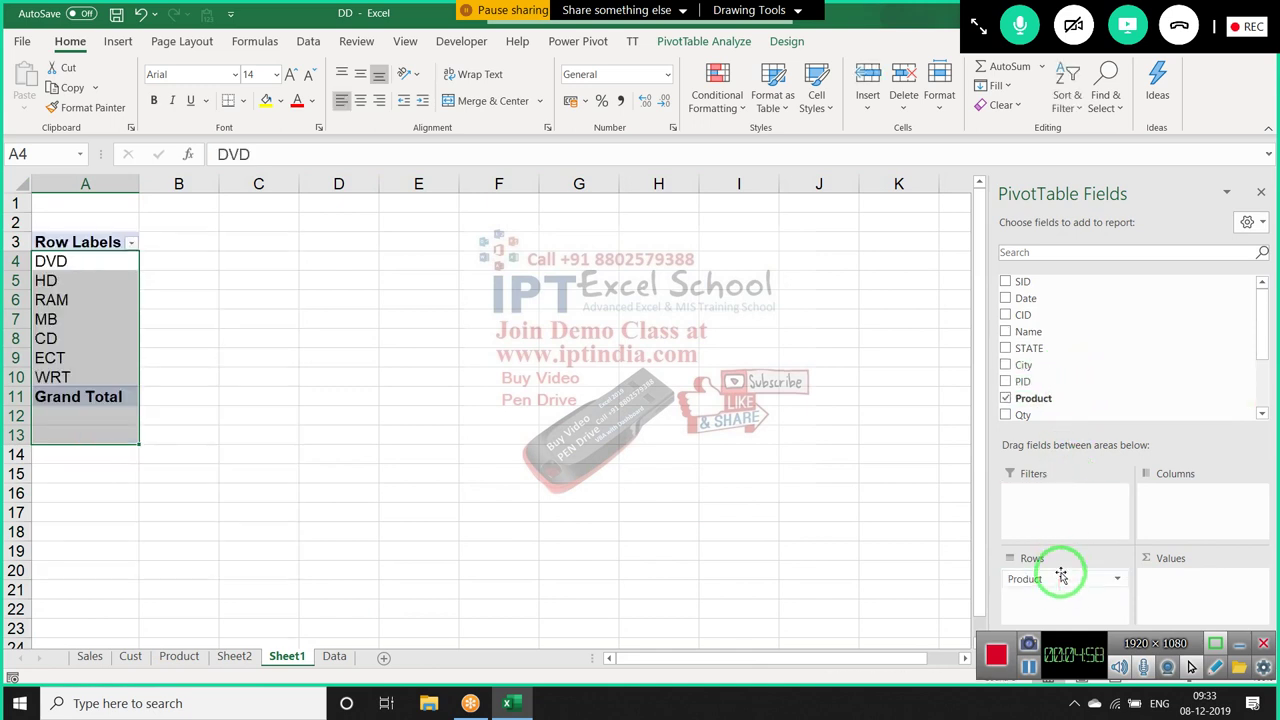
left_click_drag(1062, 583, 1198, 500)
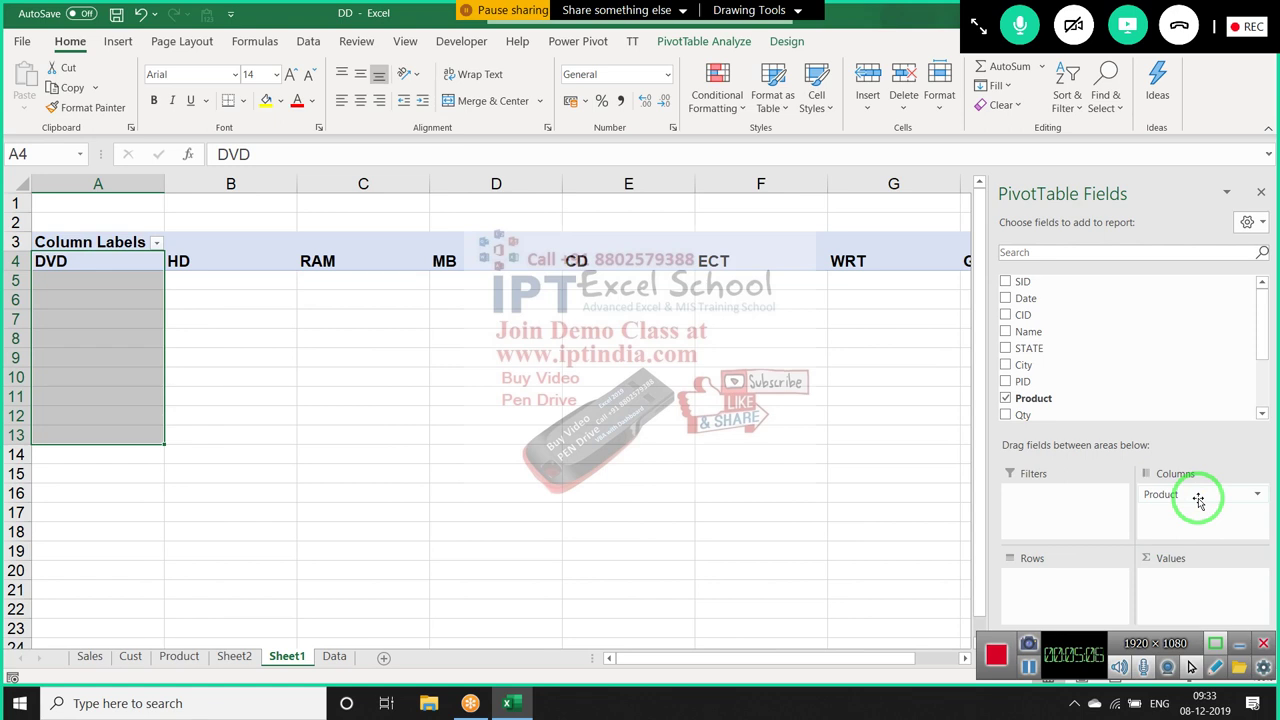
left_click(1196, 498)
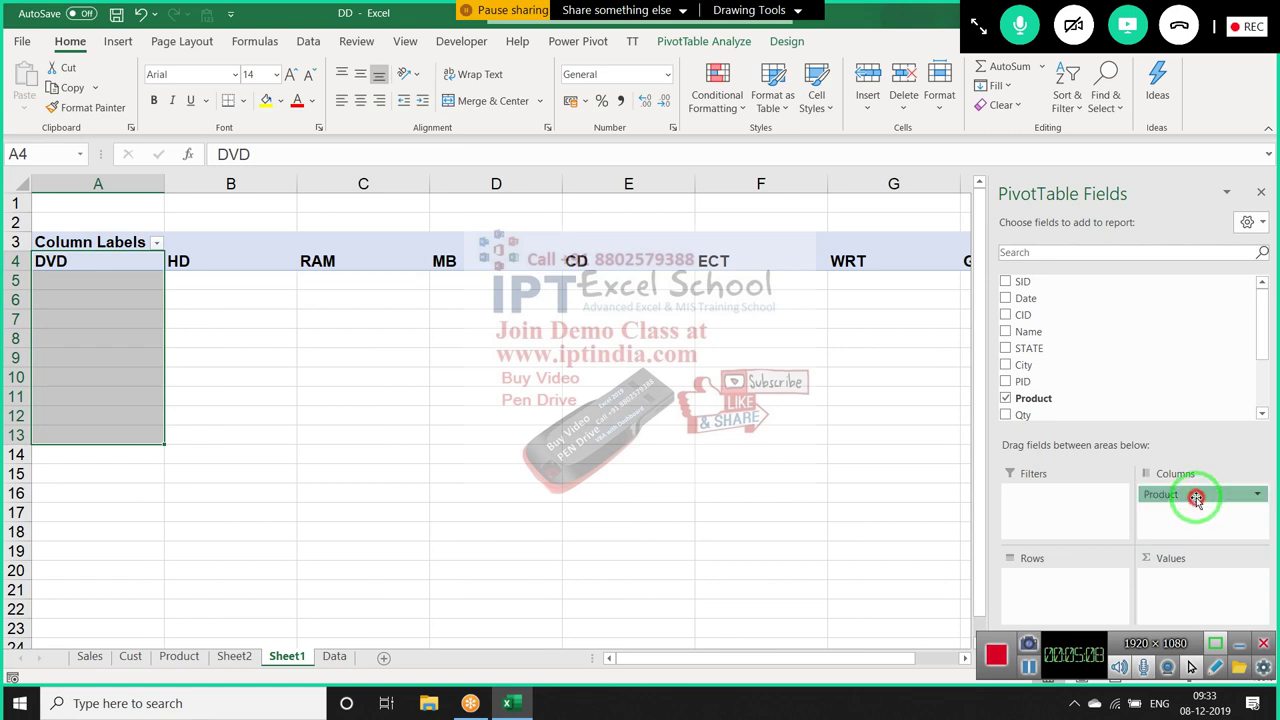
left_click_drag(1196, 498, 1046, 586)
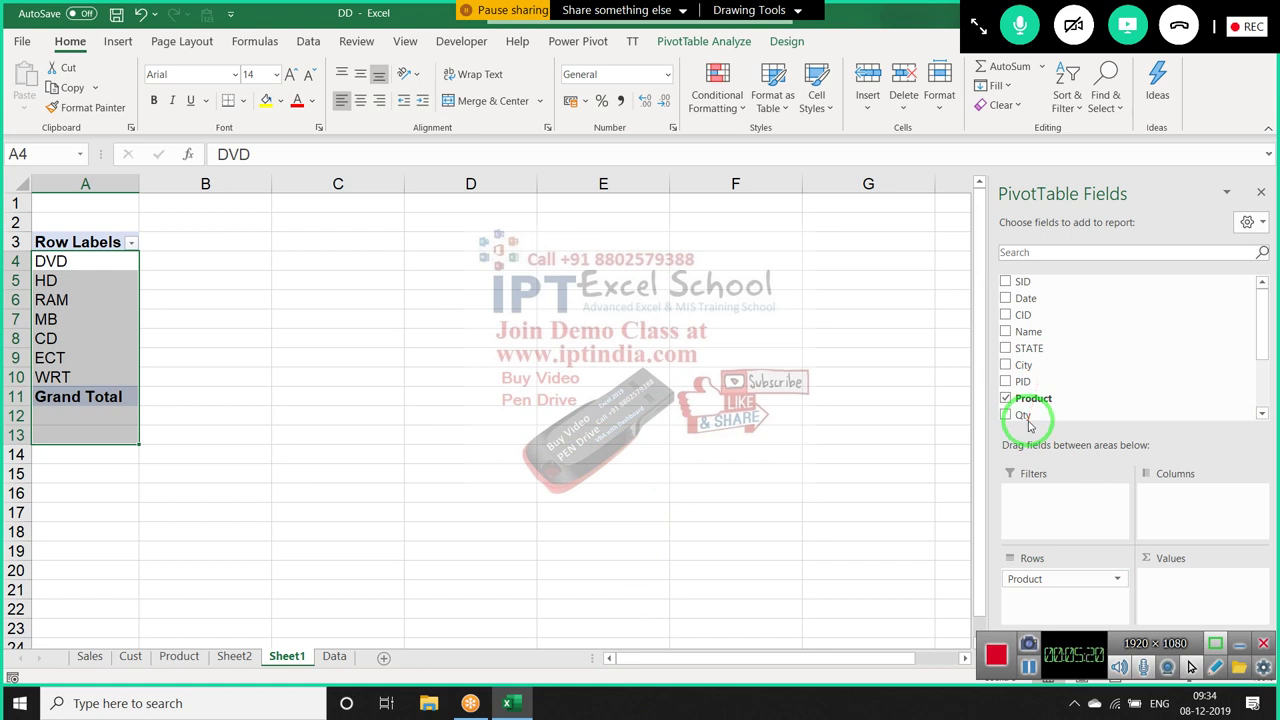
left_click_drag(1030, 416, 1178, 600)
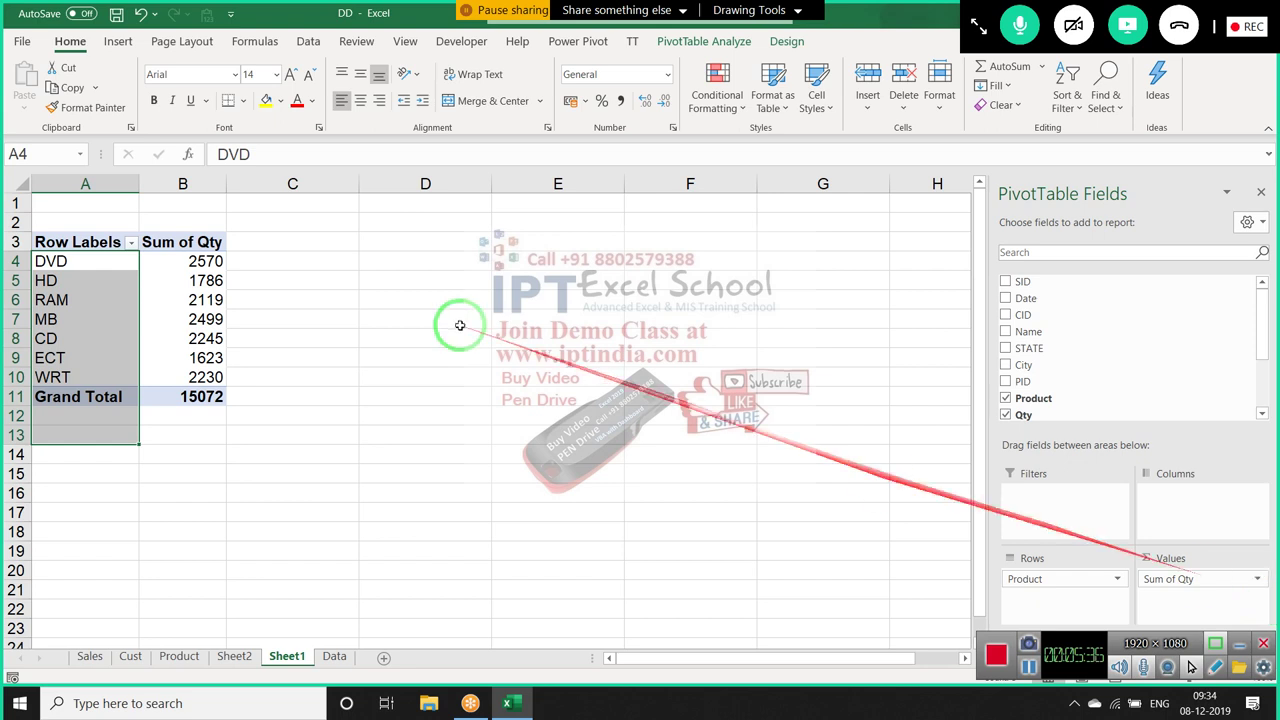
double_click(205, 242)
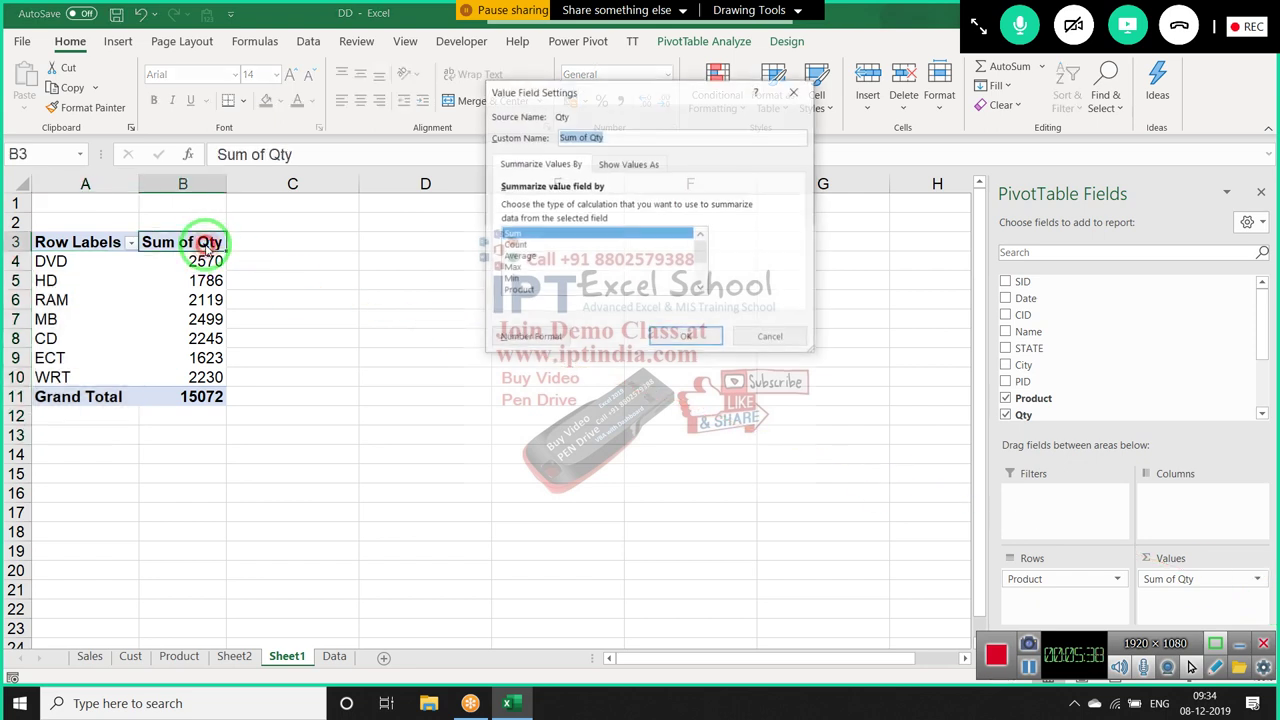
key("Escape")
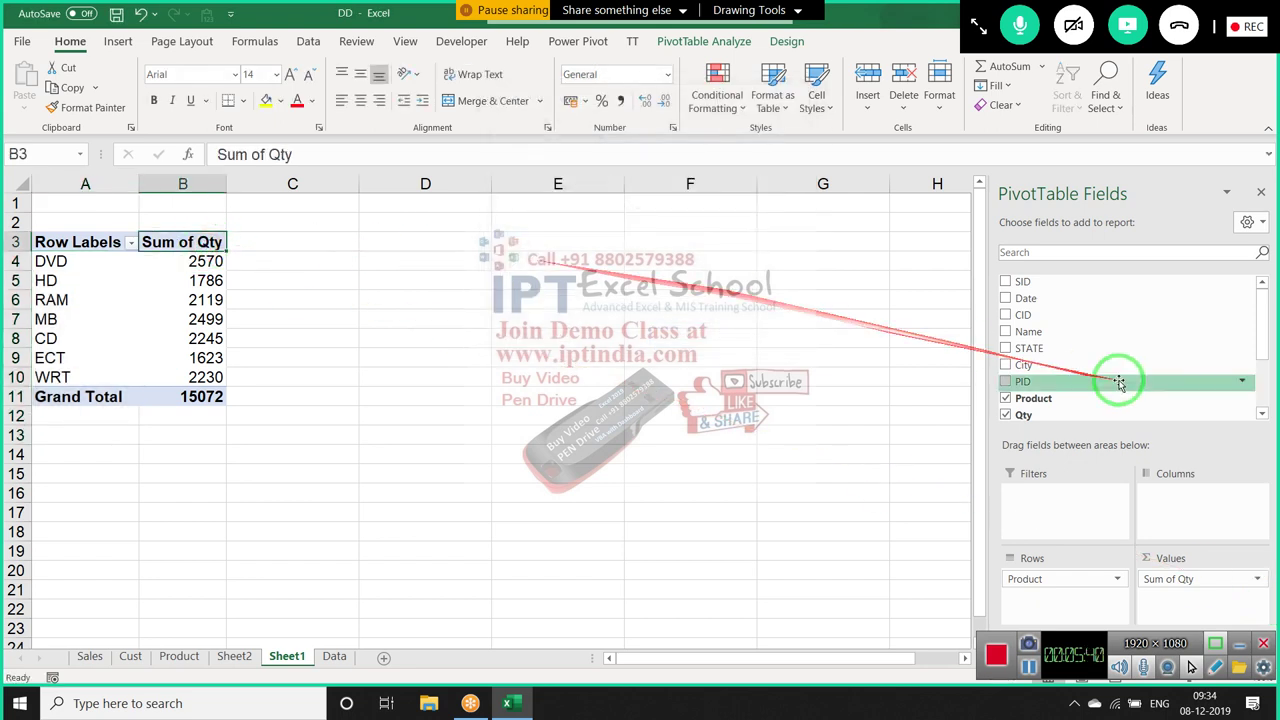
left_click(1257, 579)
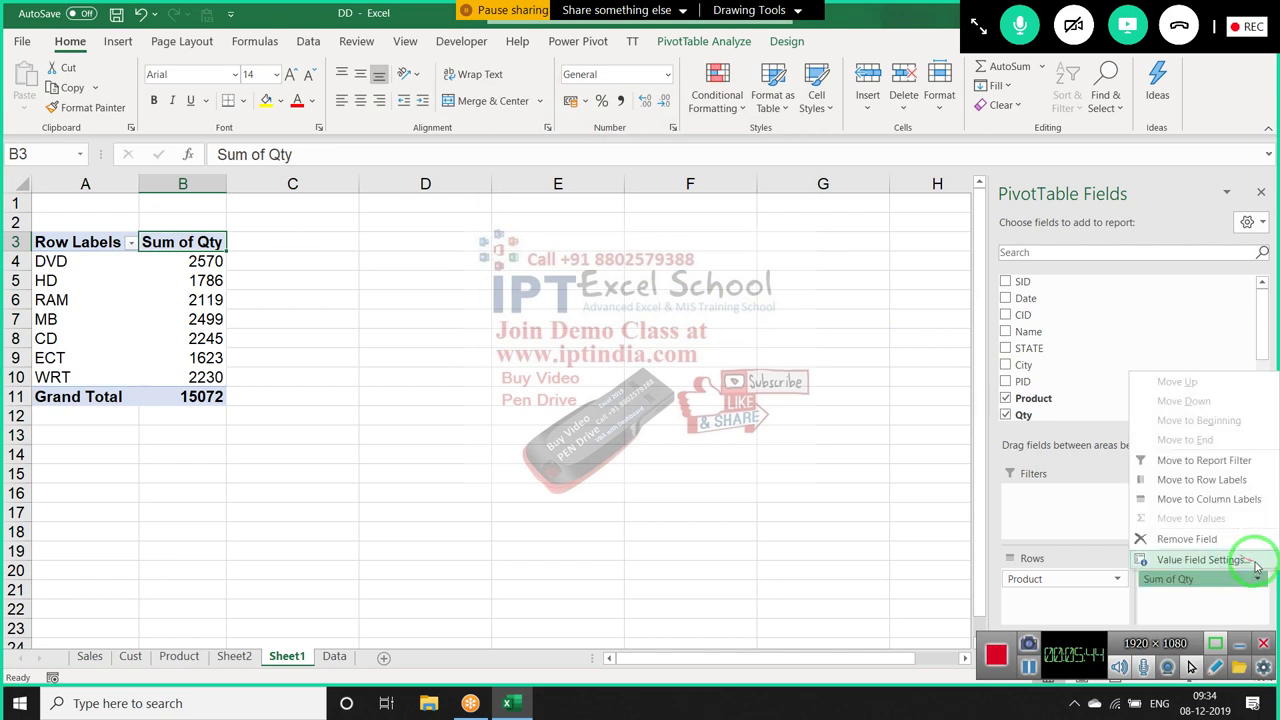
left_click(1257, 567)
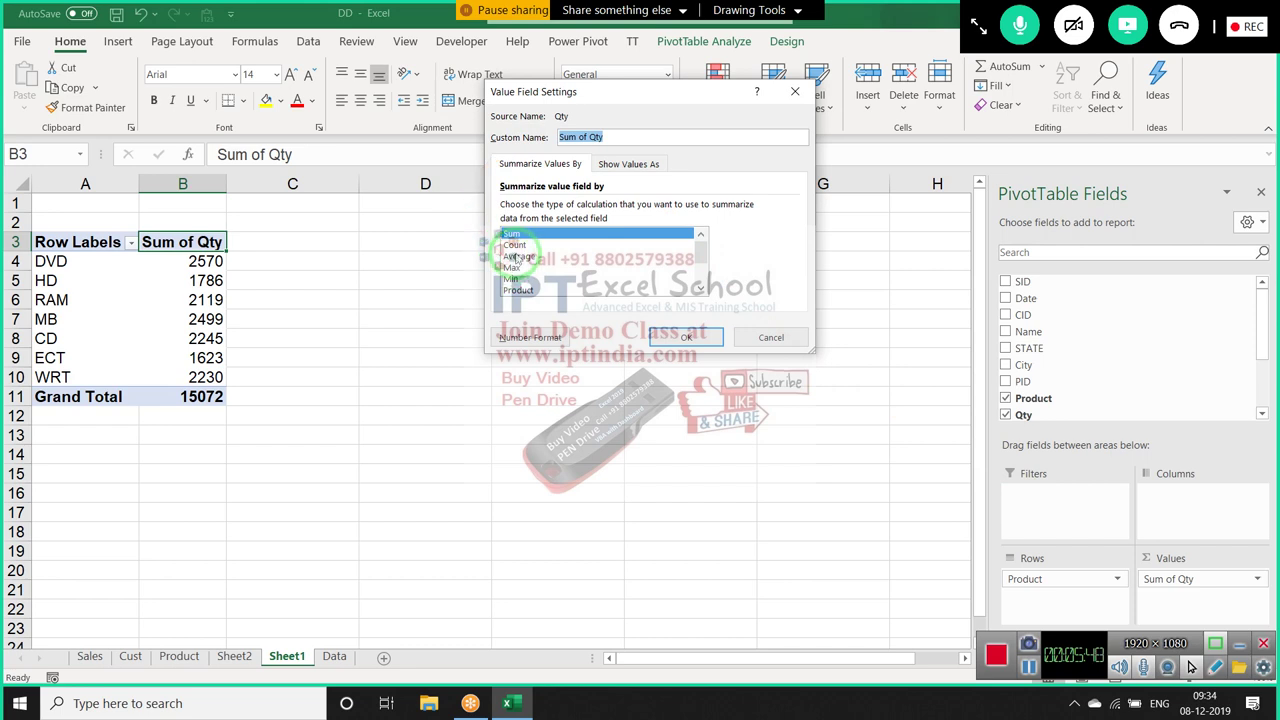
key("Escape")
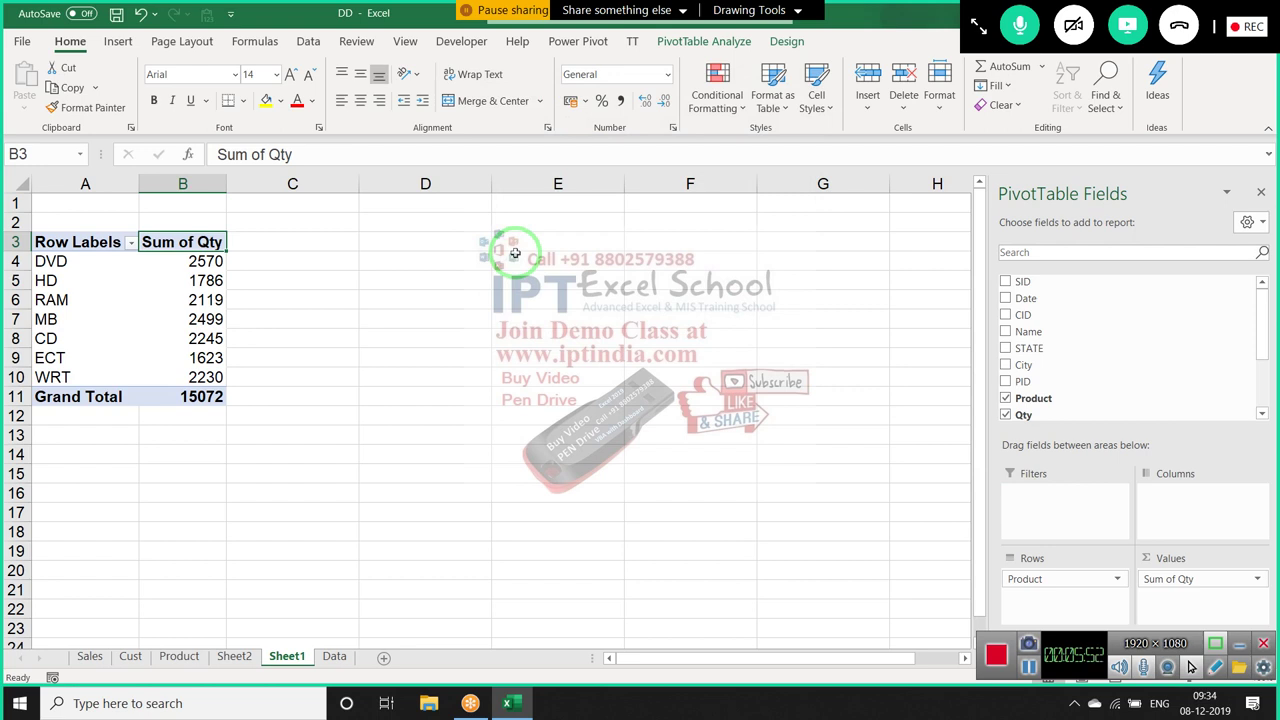
left_click(196, 281)
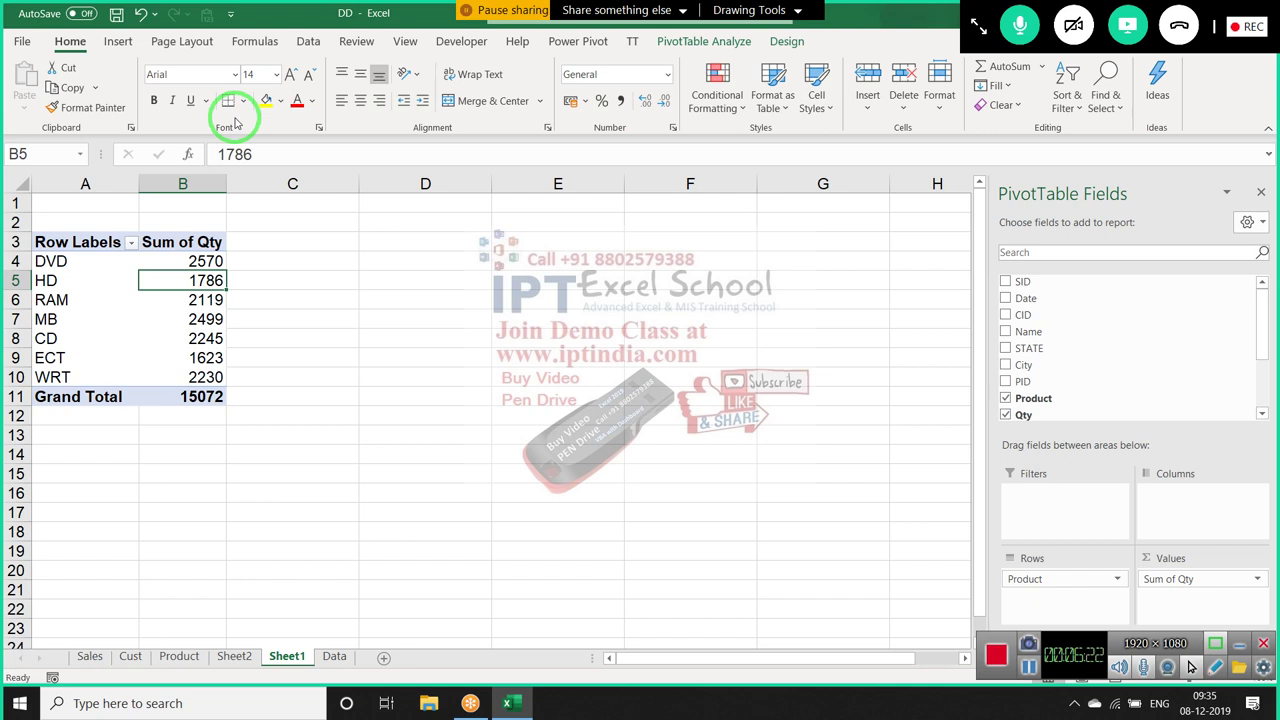
left_click(90, 396)
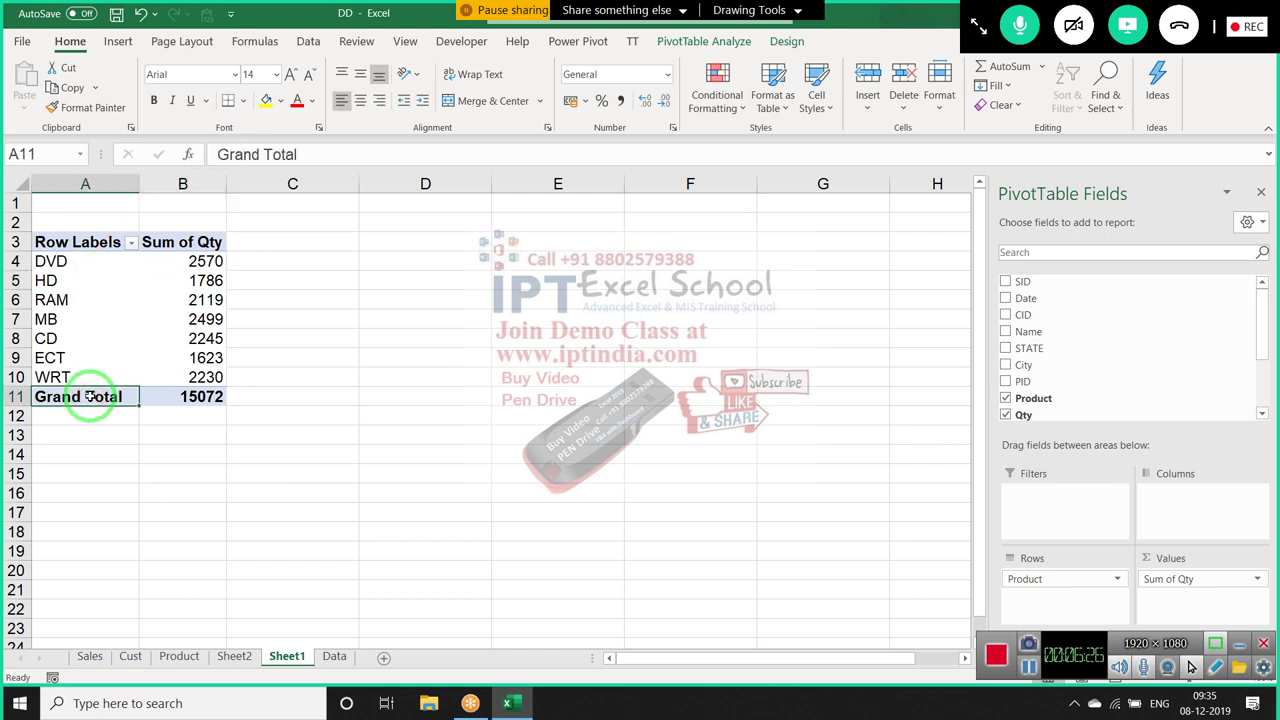
left_click(84, 507)
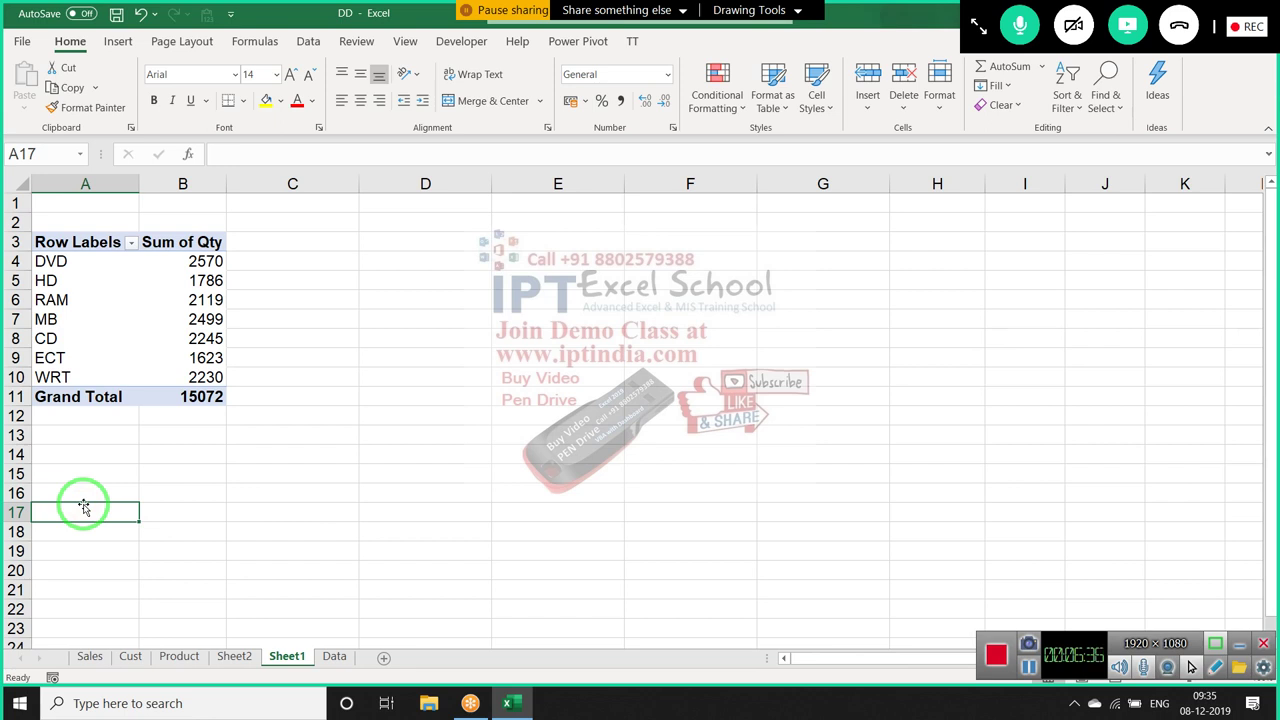
left_click(60, 281)
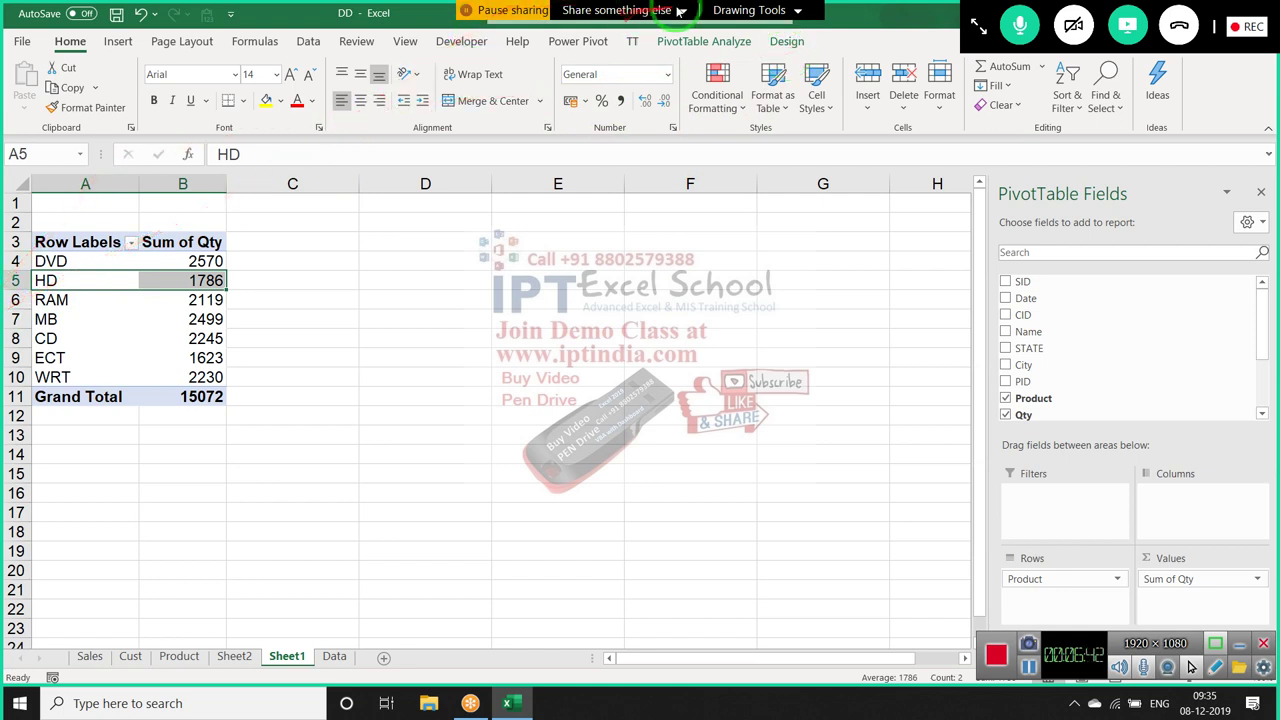
Apply a Medium PivotTable style with black header and Grand Total rows
left_click(787, 42)
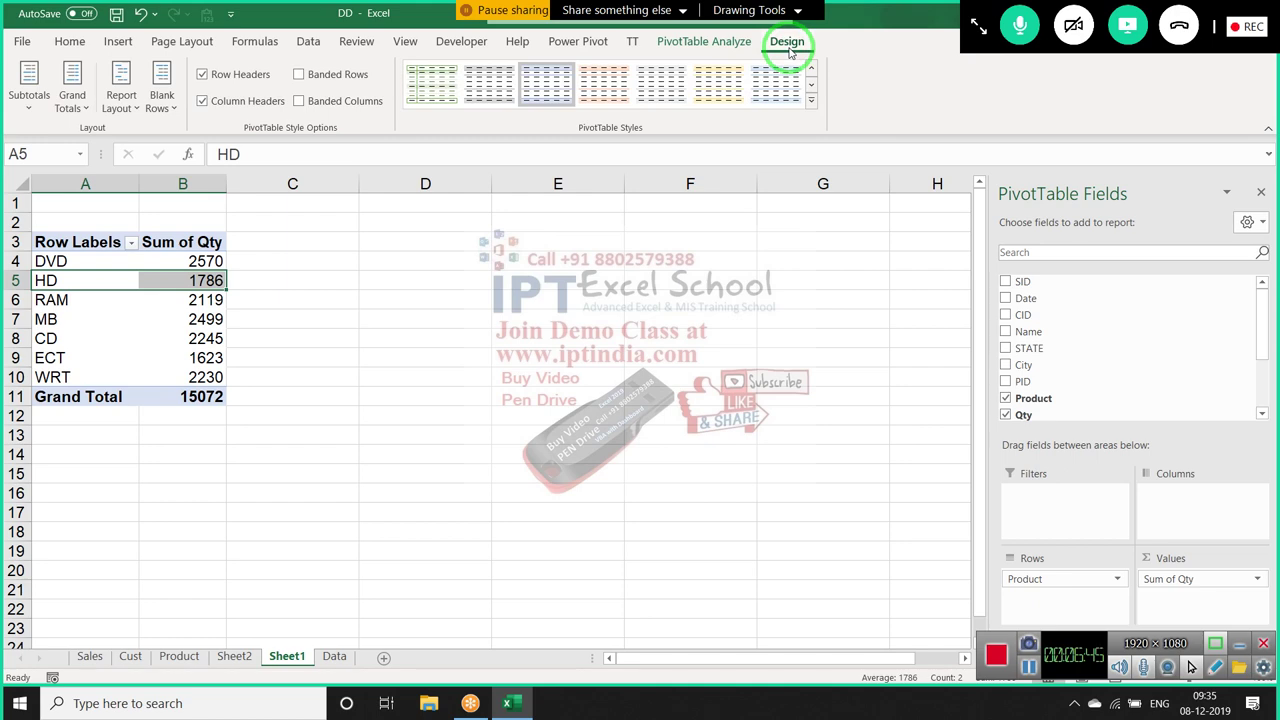
left_click(812, 100)
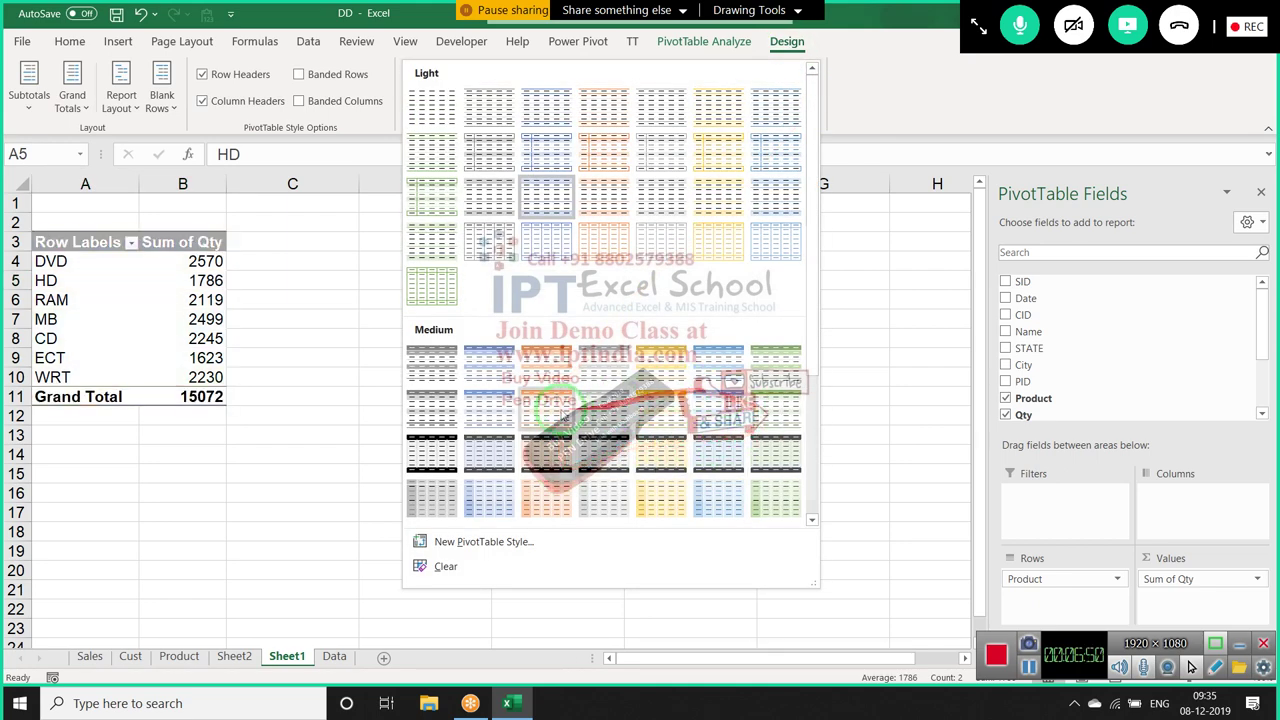
left_click(703, 451)
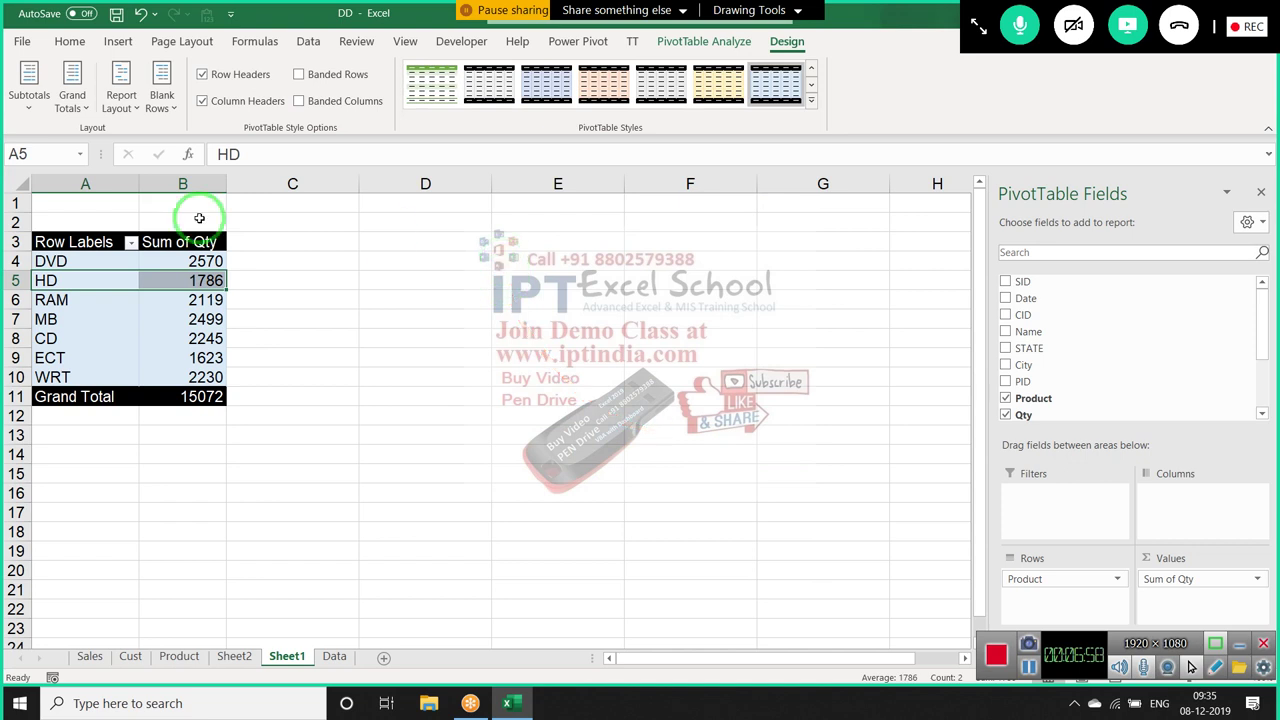
Insert a Pie PivotChart of Sum of Qty by Product and place it beside the table
left_click(688, 45)
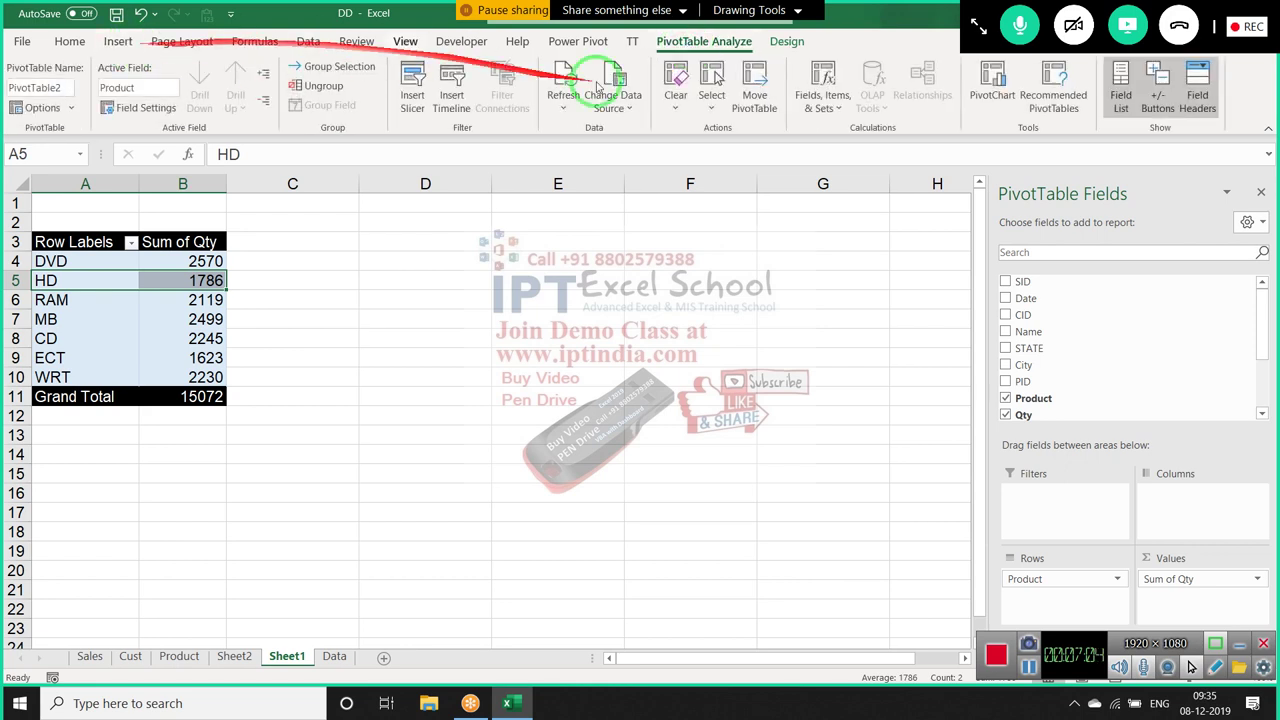
left_click(995, 100)
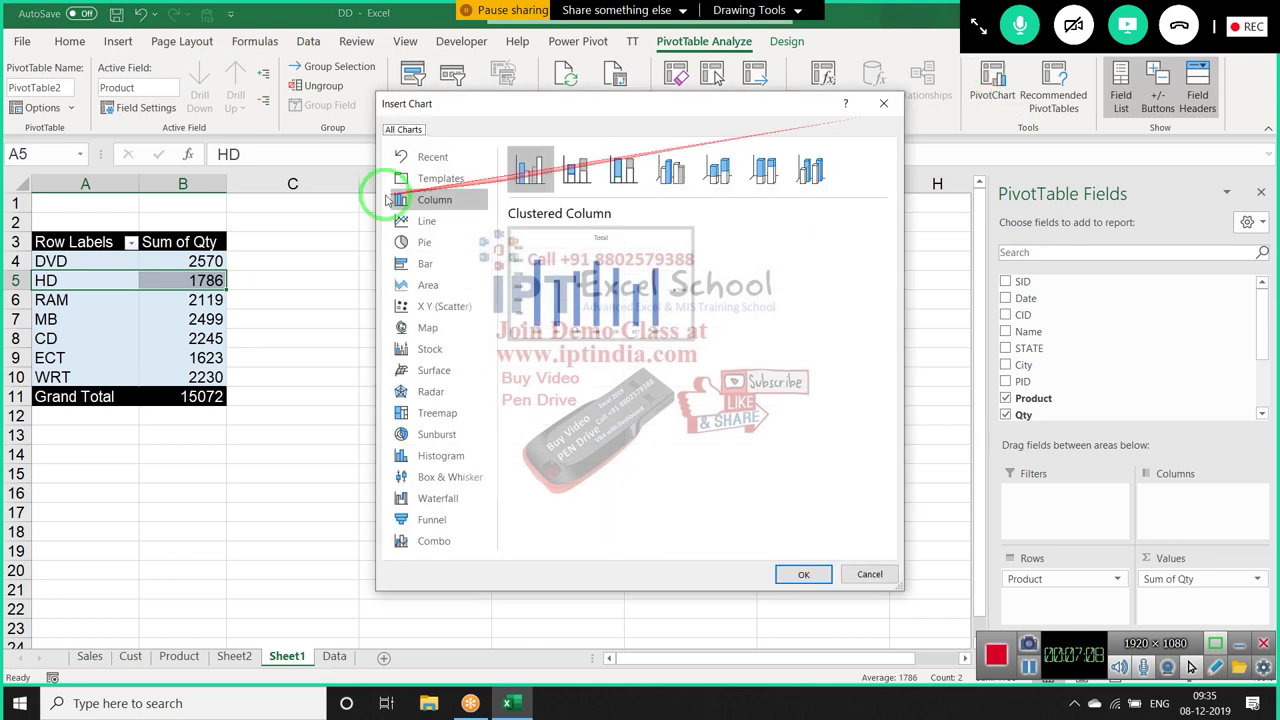
left_click(428, 244)
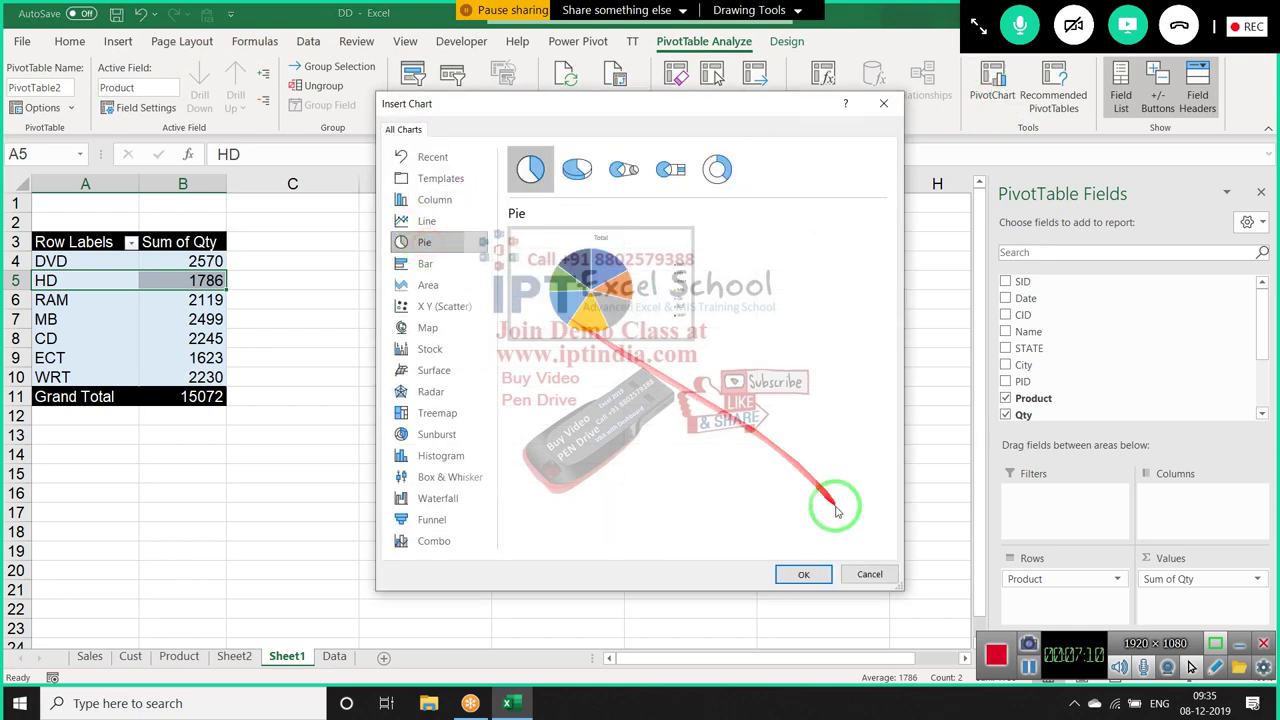
left_click(803, 573)
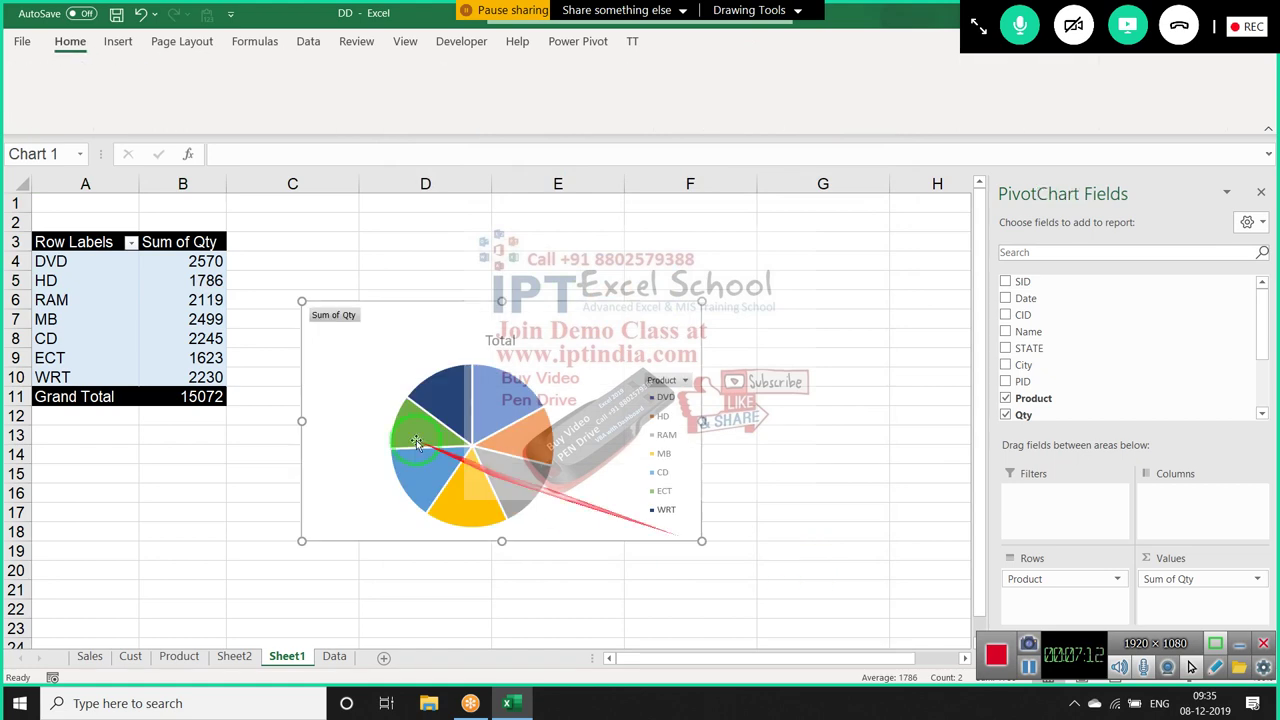
left_click_drag(405, 323, 341, 240)
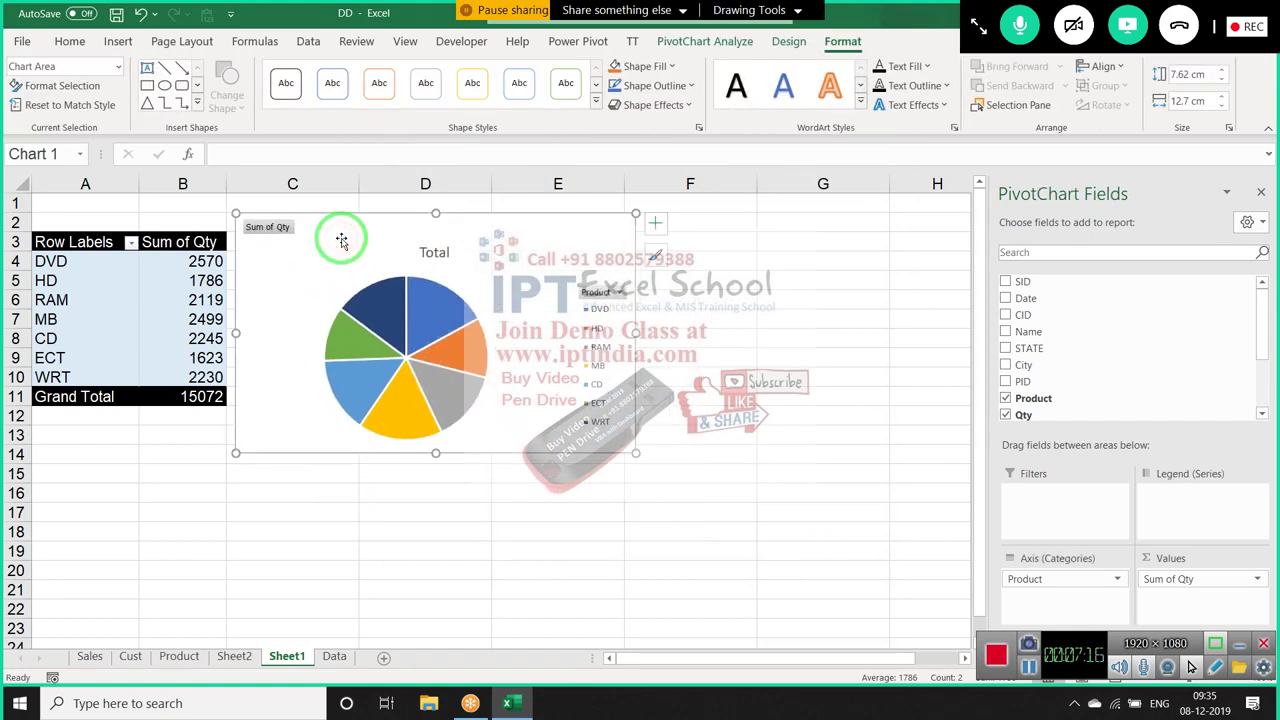
left_click(88, 251)
left_click(170, 242)
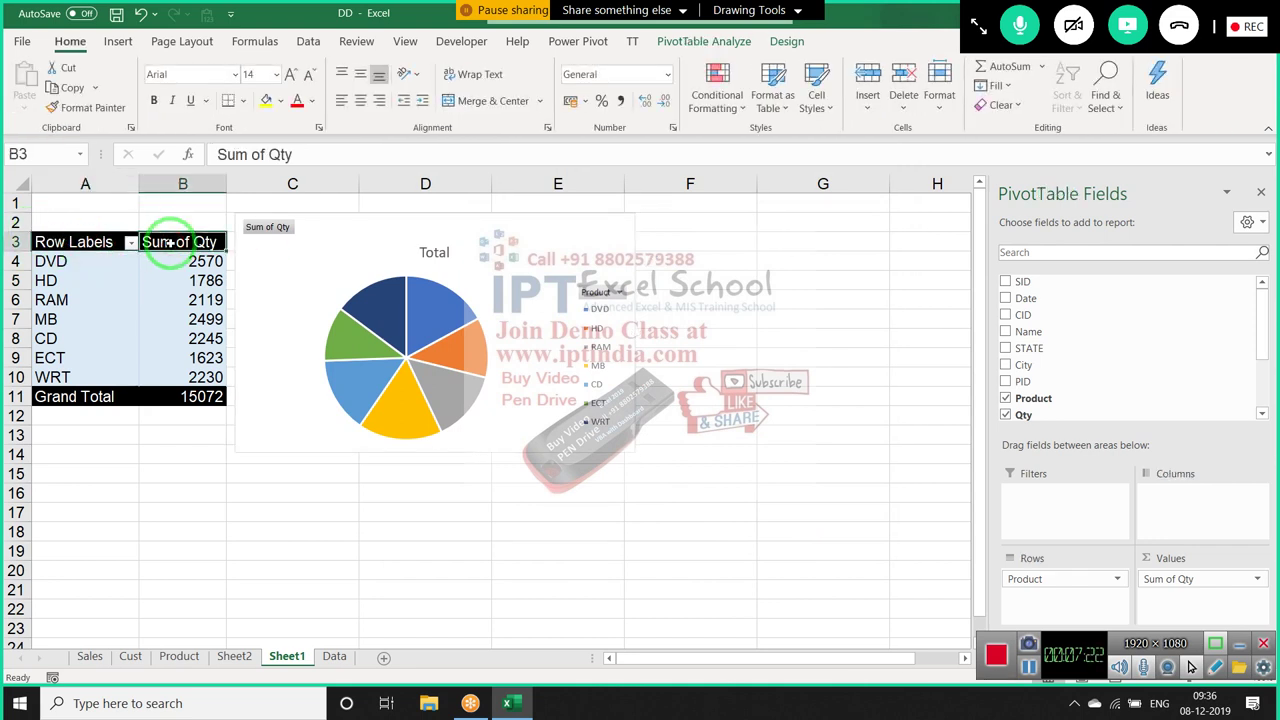
Rename the pivot headers to 'Product' and 'Total Qty', then select the quantity values
left_click(90, 242)
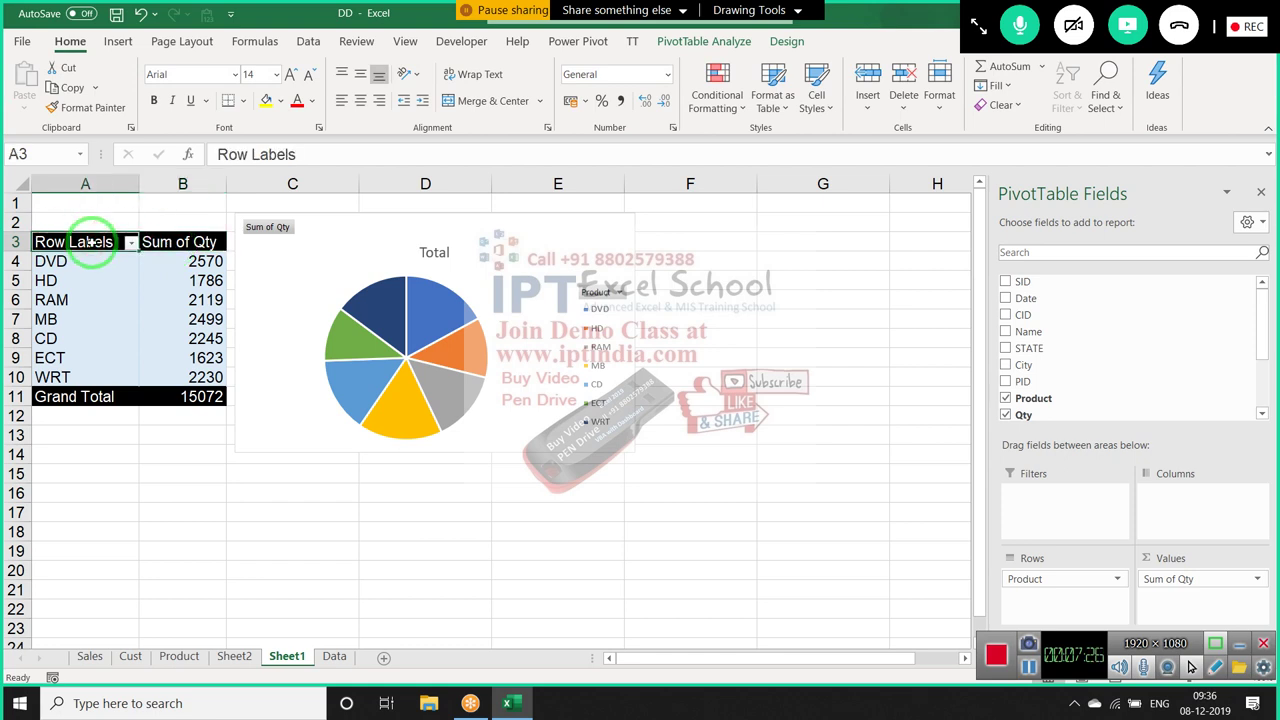
type("Pro")
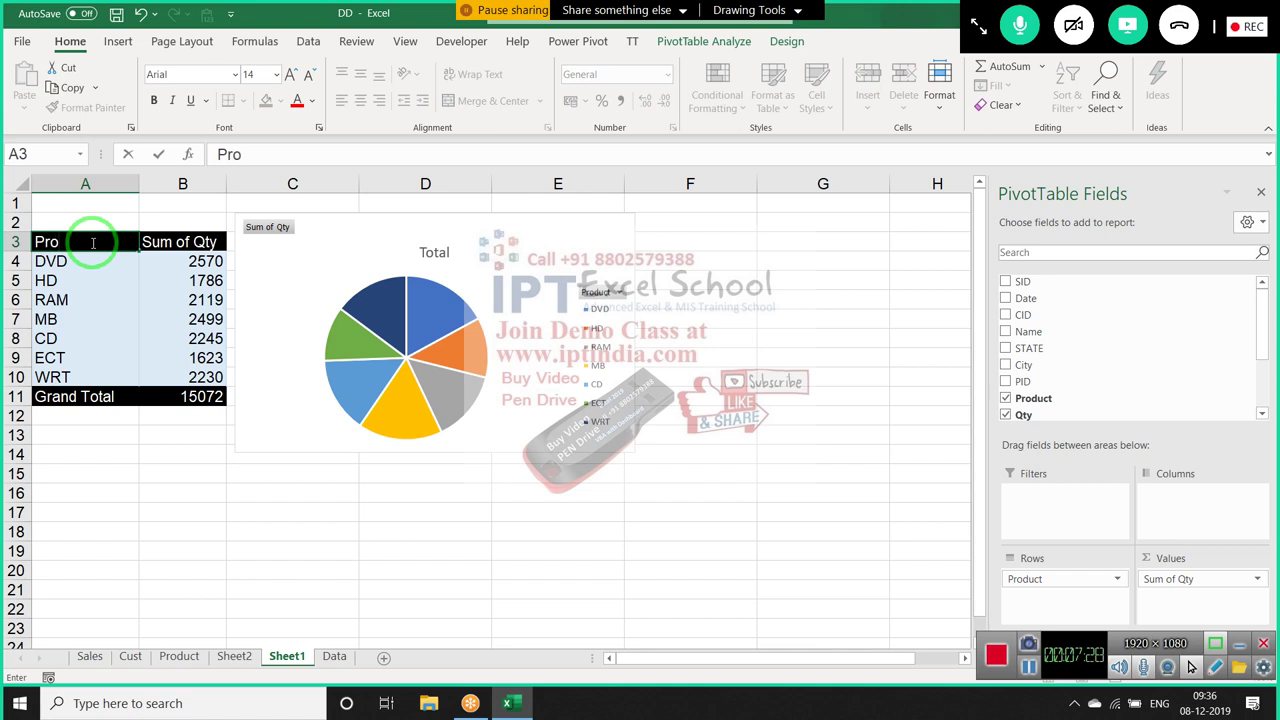
type("duct")
key("Tab")
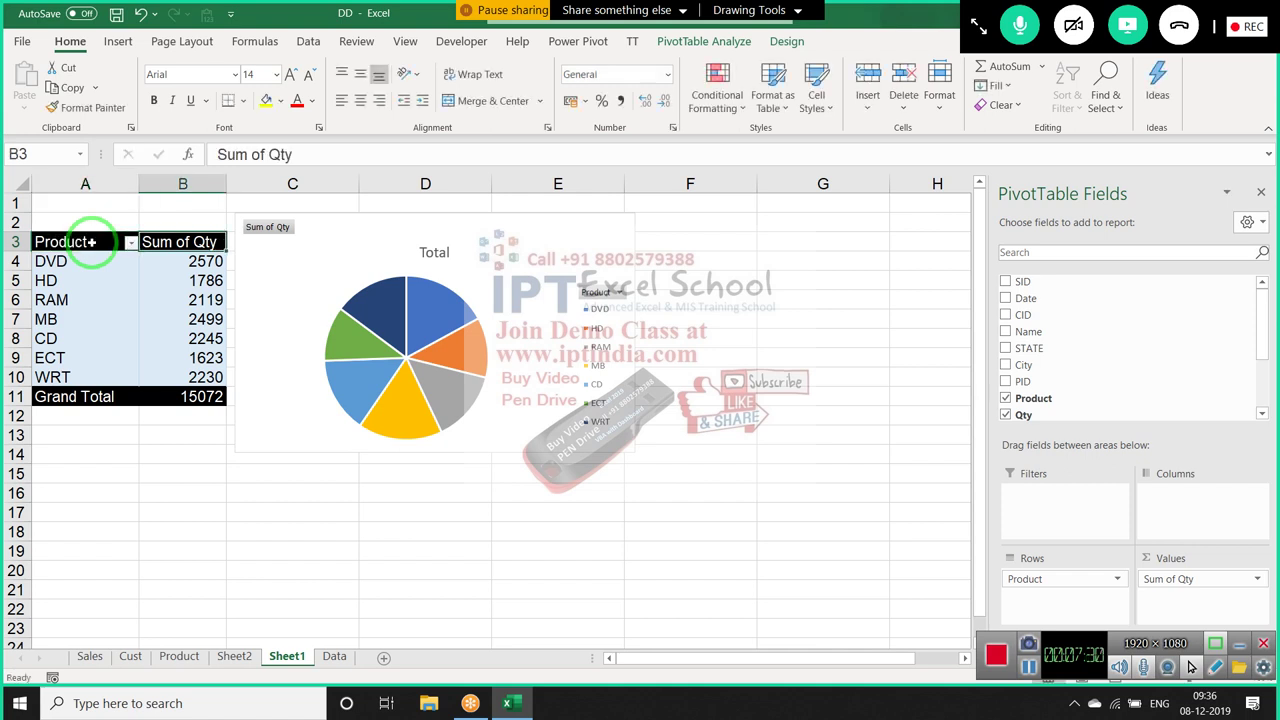
type("Total Q")
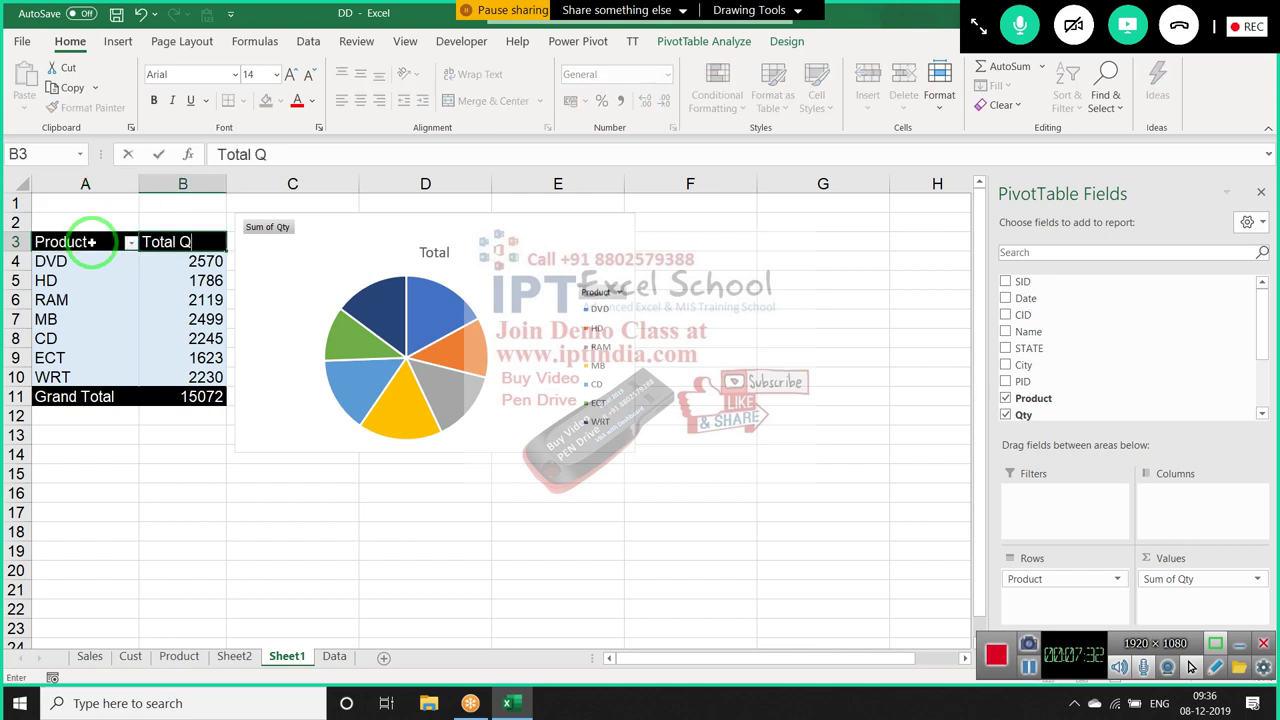
type("ty")
key("Return")
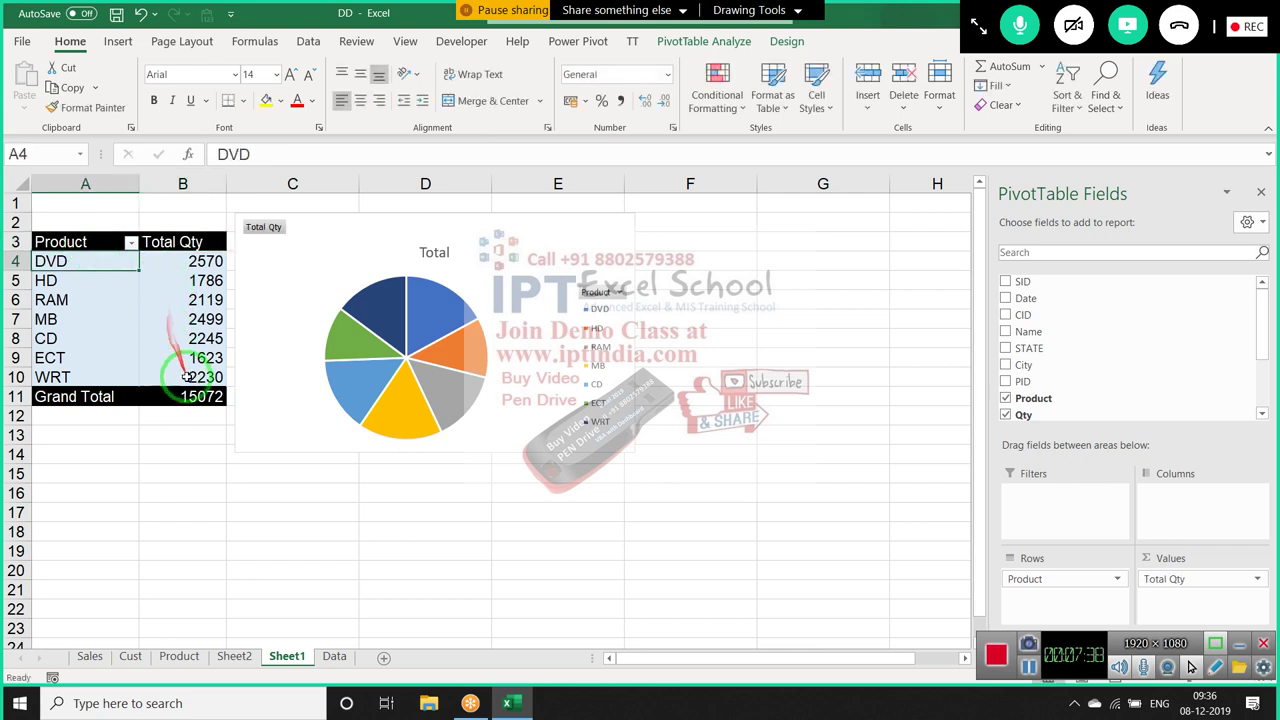
left_click_drag(195, 397, 194, 262)
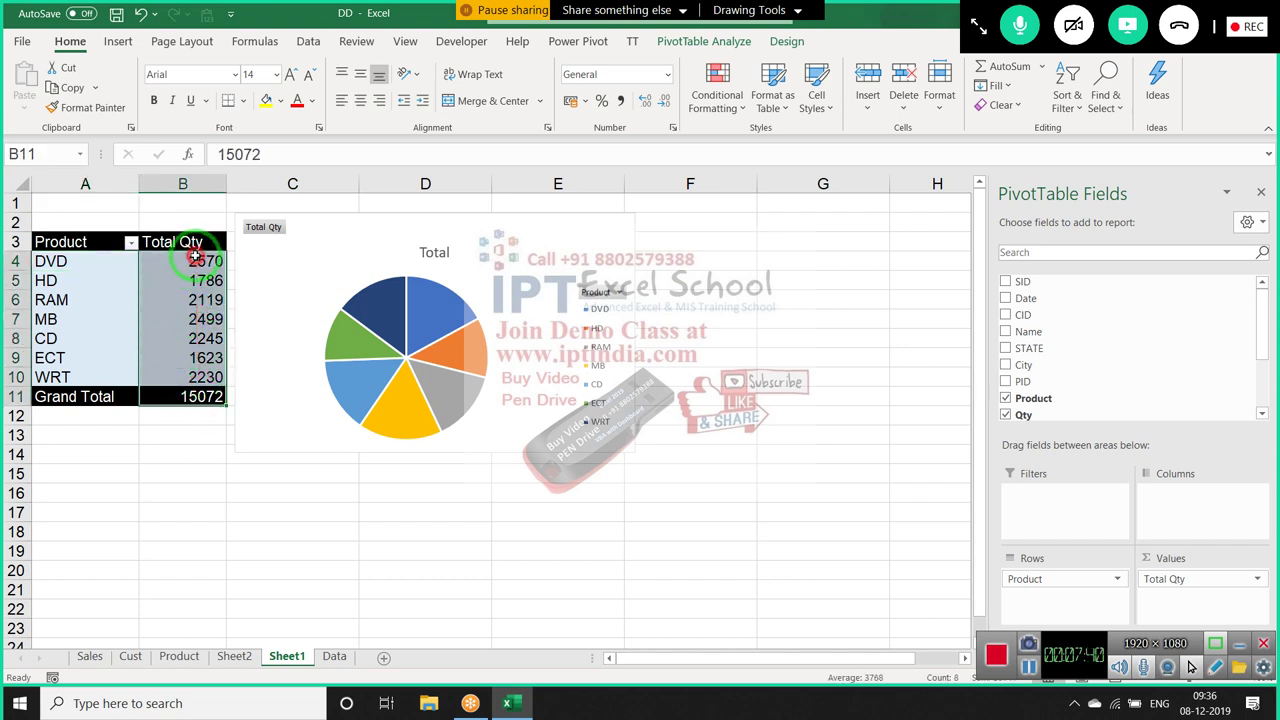
left_click(979, 24)
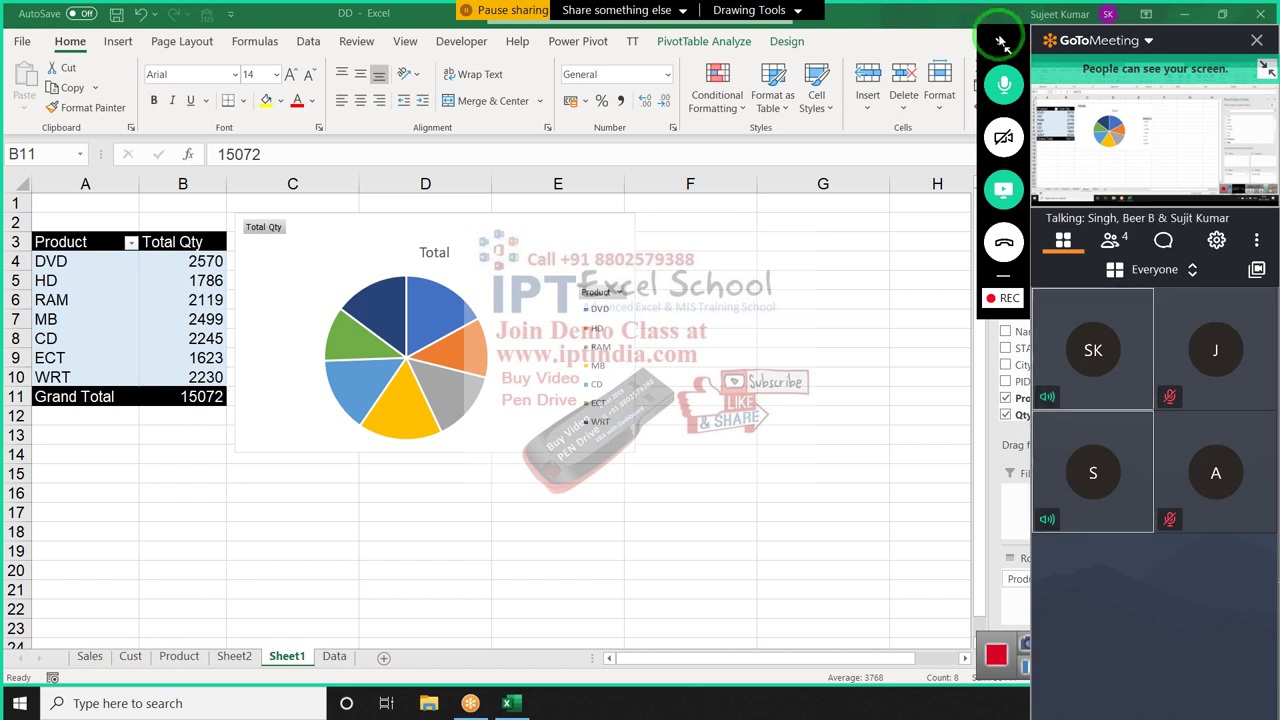
left_click(1005, 50)
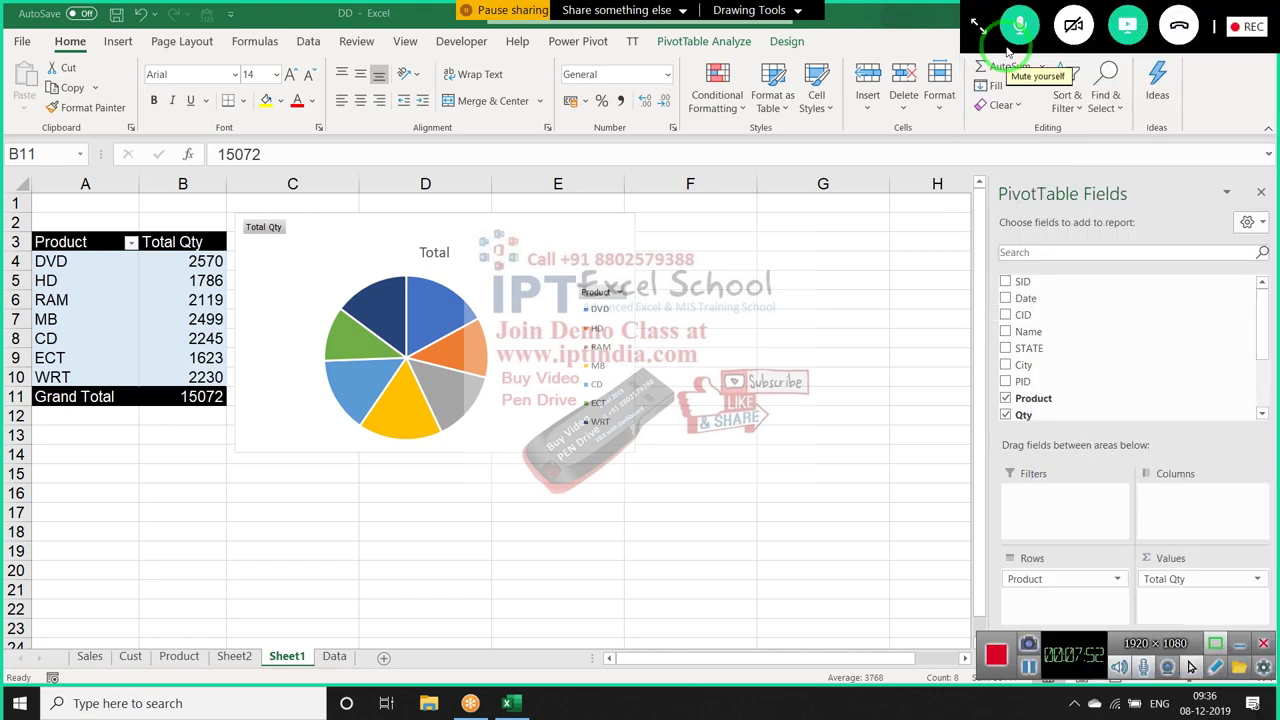
left_click_drag(1105, 160, 975, 385)
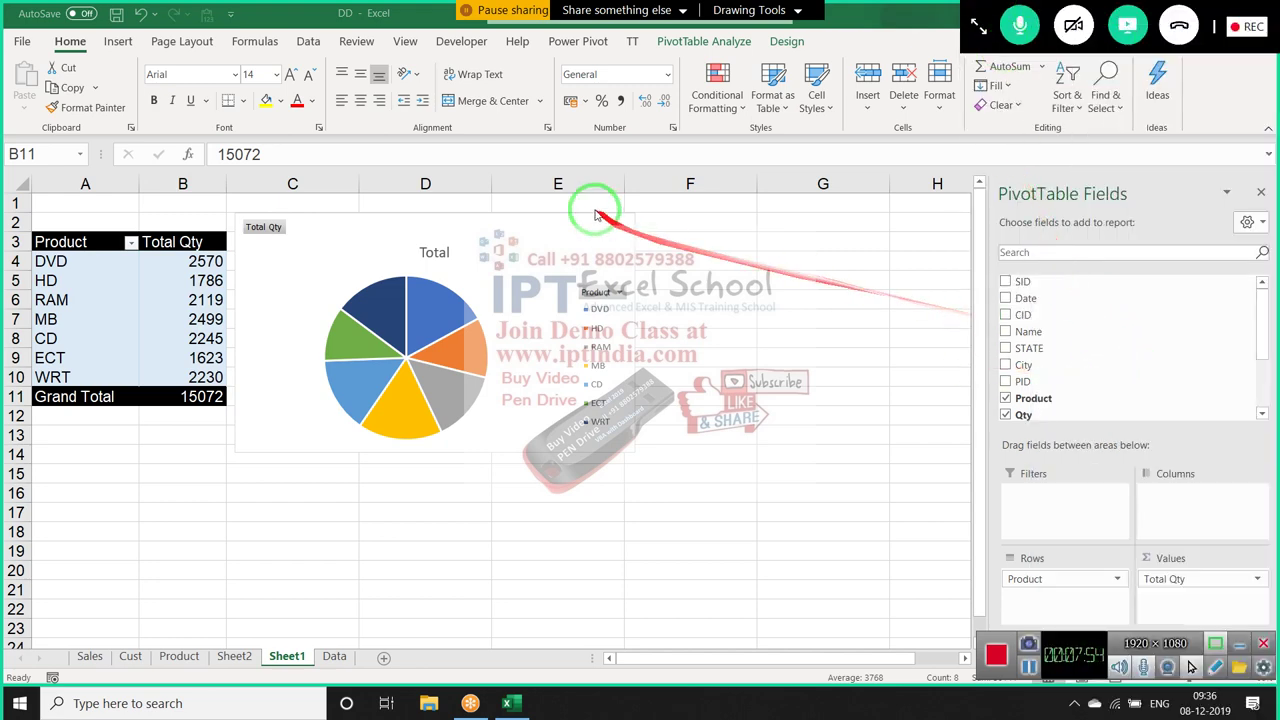
mouse_move(630, 183)
left_mouse_down()
mouse_move(688, 258)
mouse_move(129, 514)
left_mouse_up()
left_click_drag(100, 400, 170, 525)
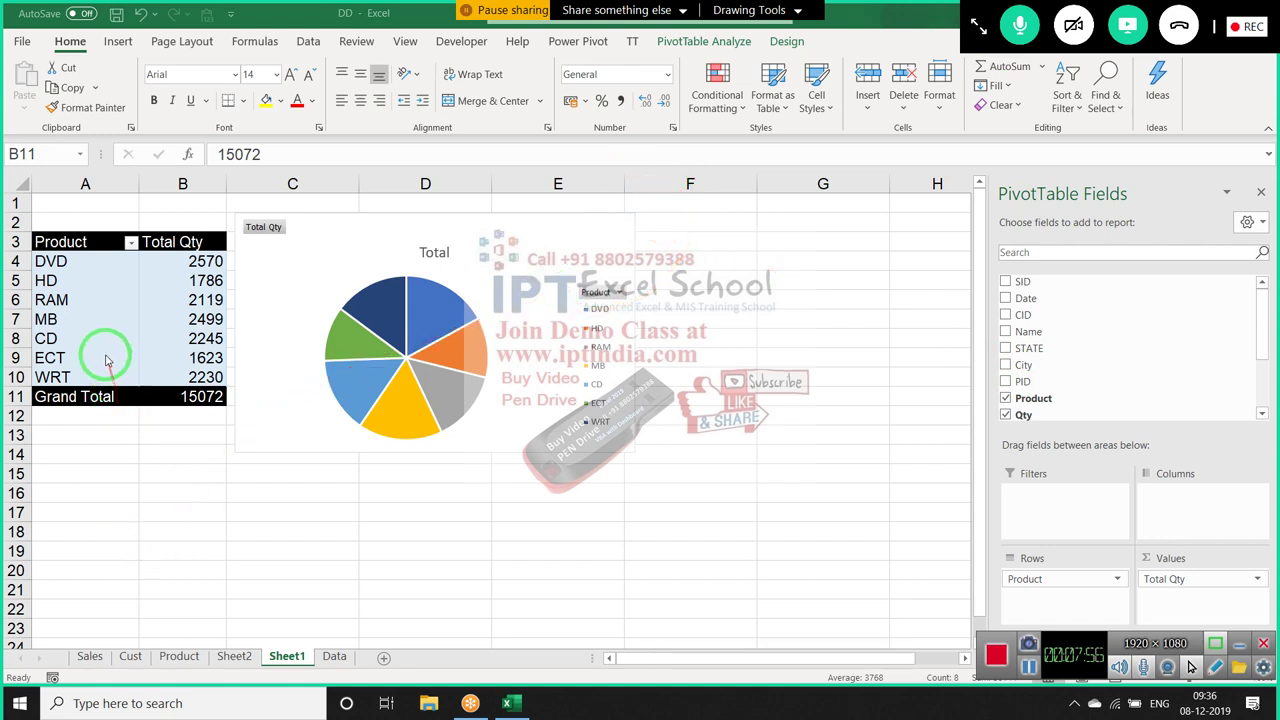
left_click(78, 397)
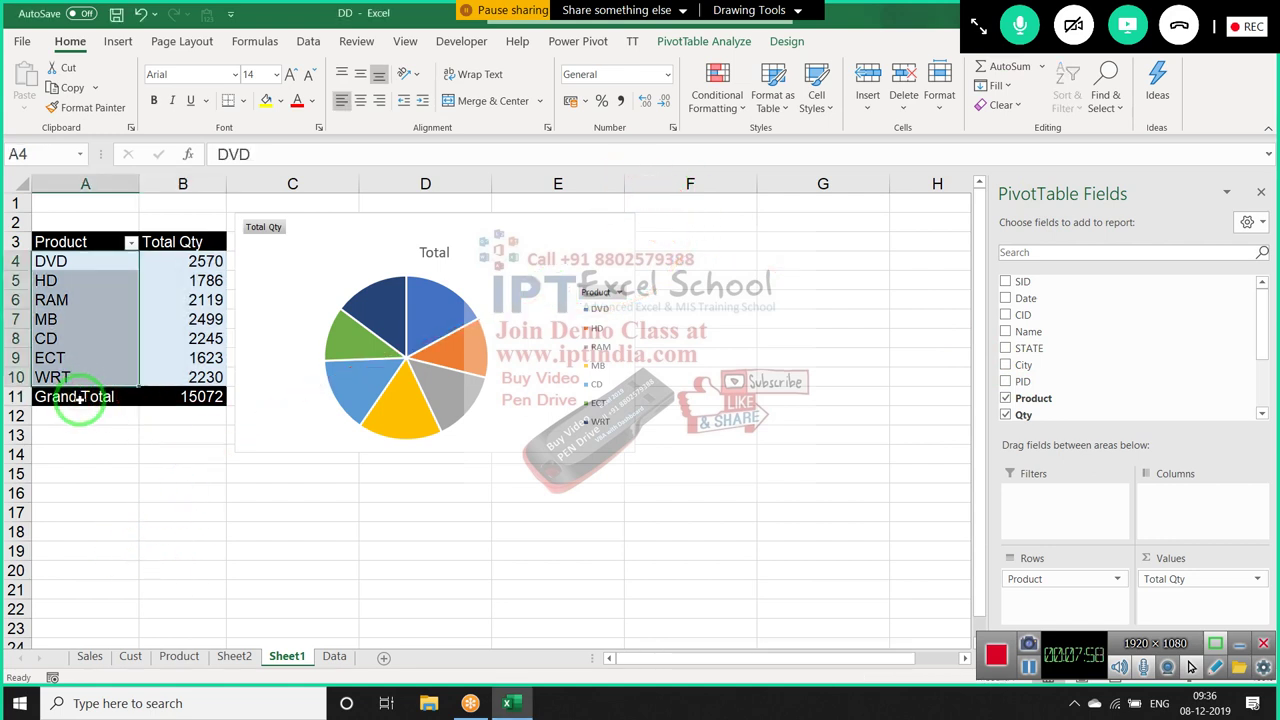
left_click(80, 398)
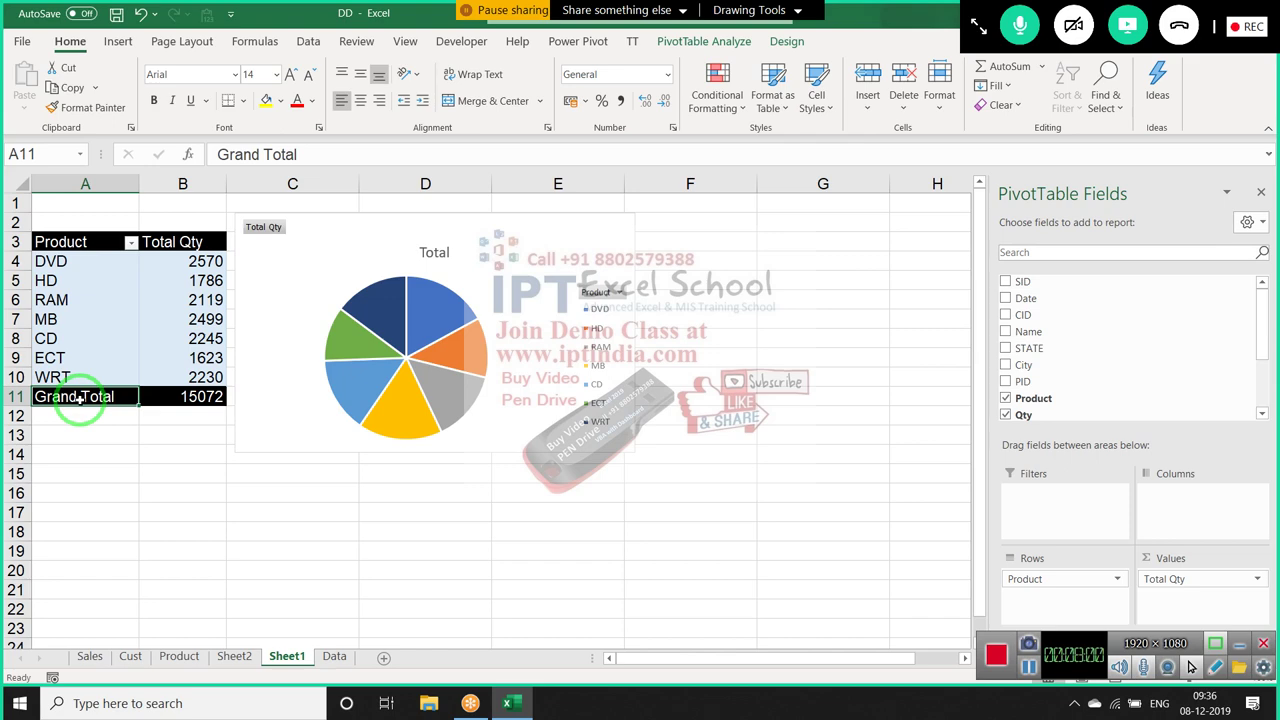
left_click(337, 656)
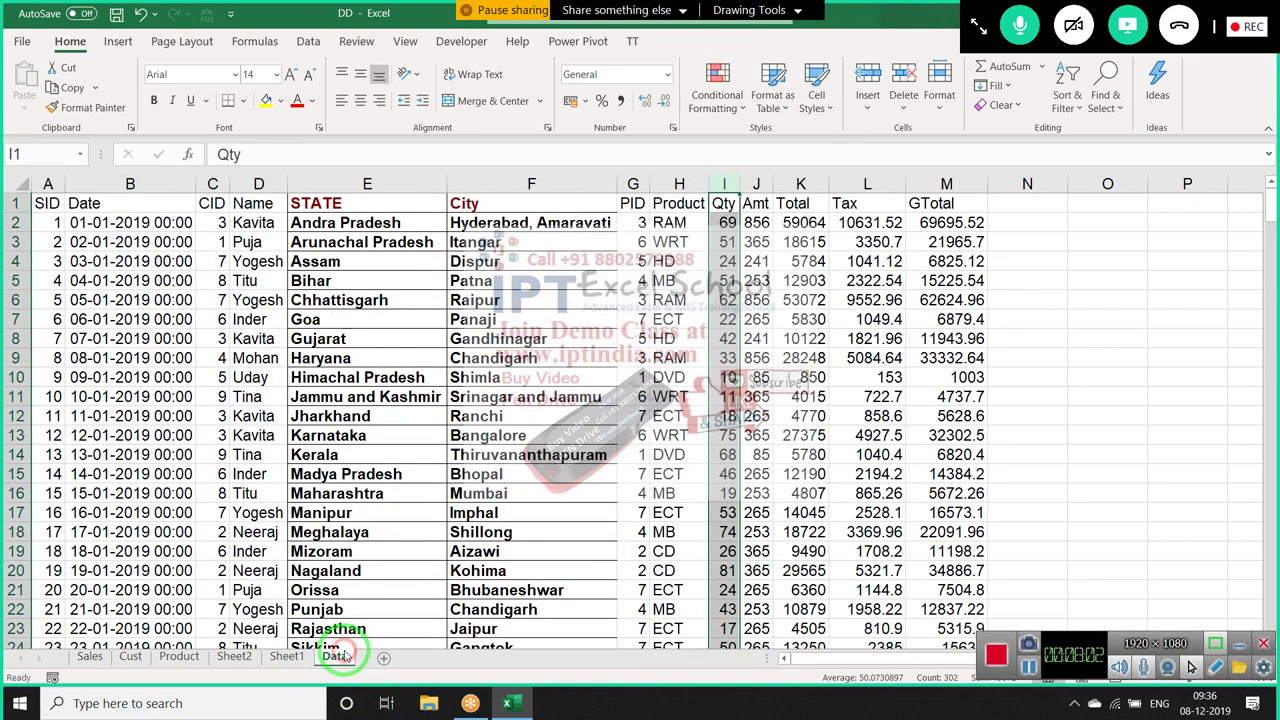
left_click(287, 658)
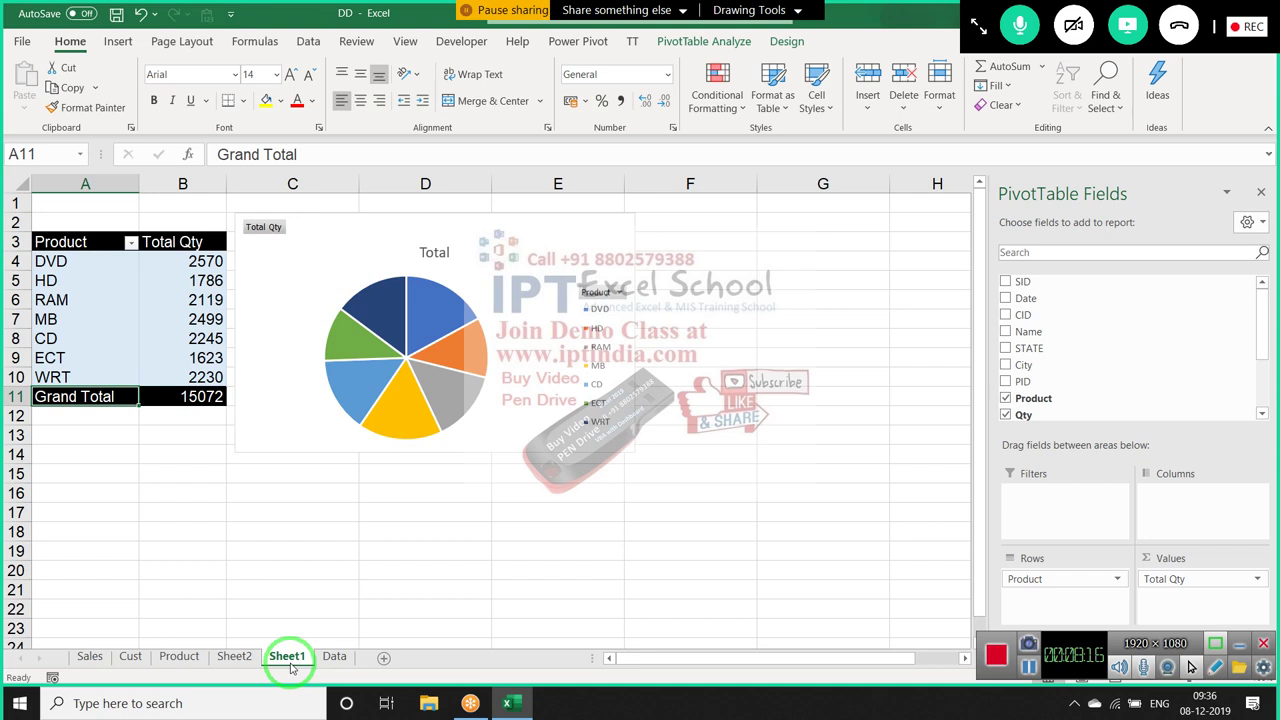
Rename the DVD row label in the pivot table to PEN
left_click(107, 267)
type("PE")
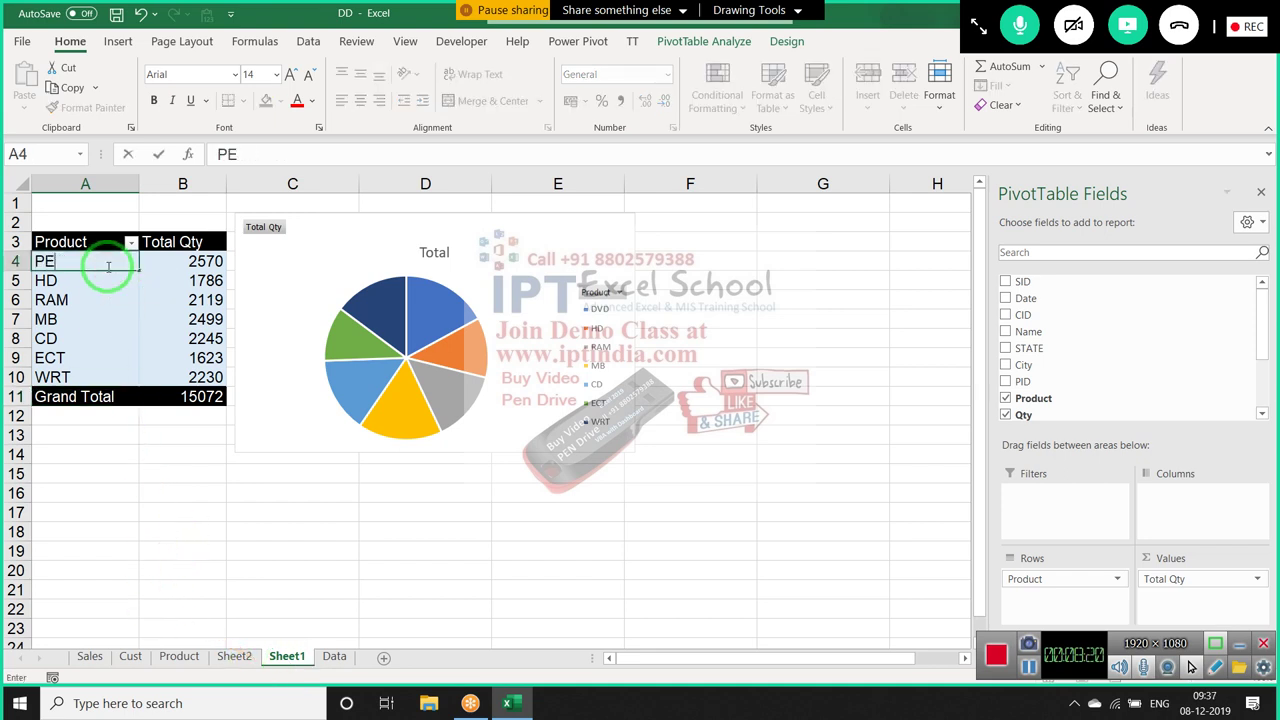
type("N")
key("Return")
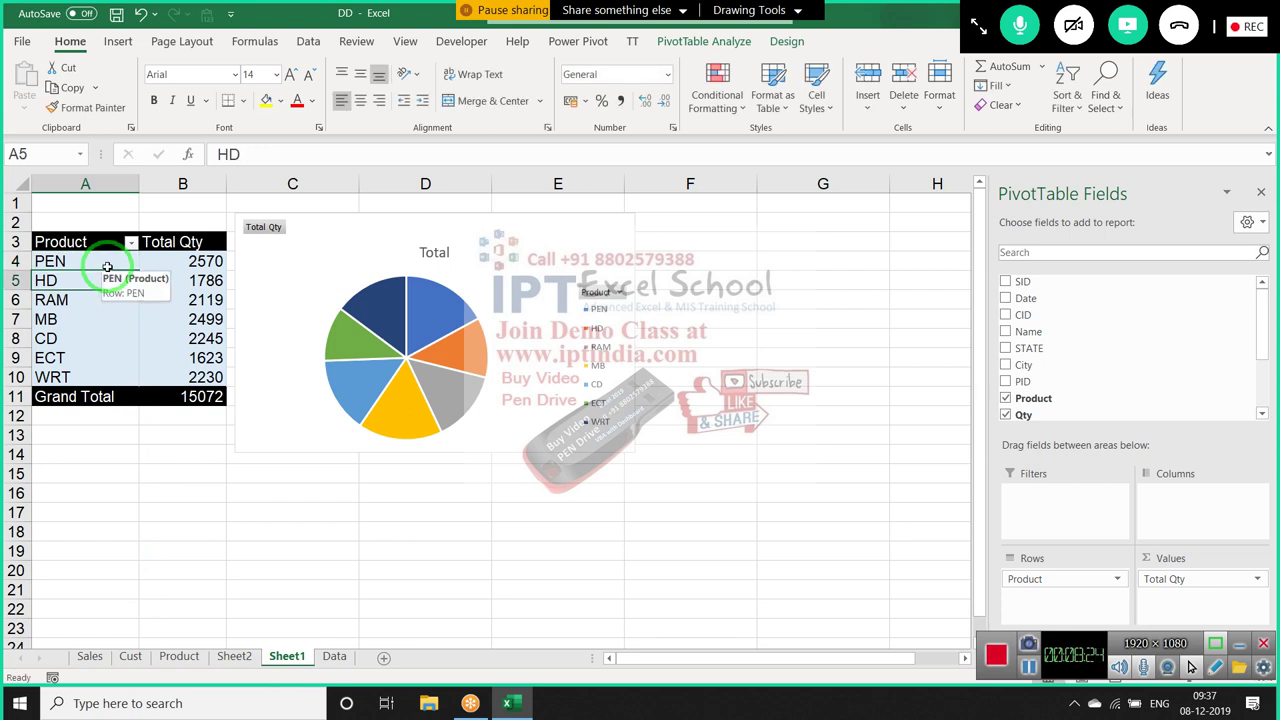
left_click(107, 266)
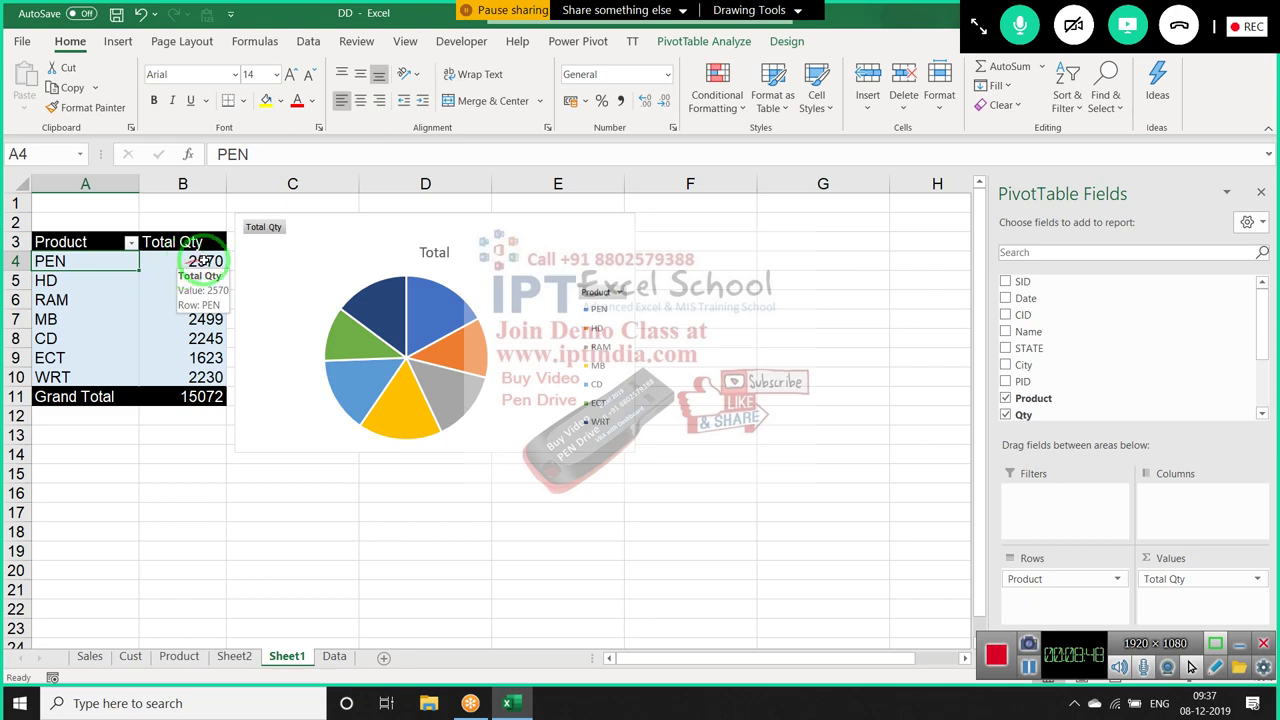
double_click(185, 261)
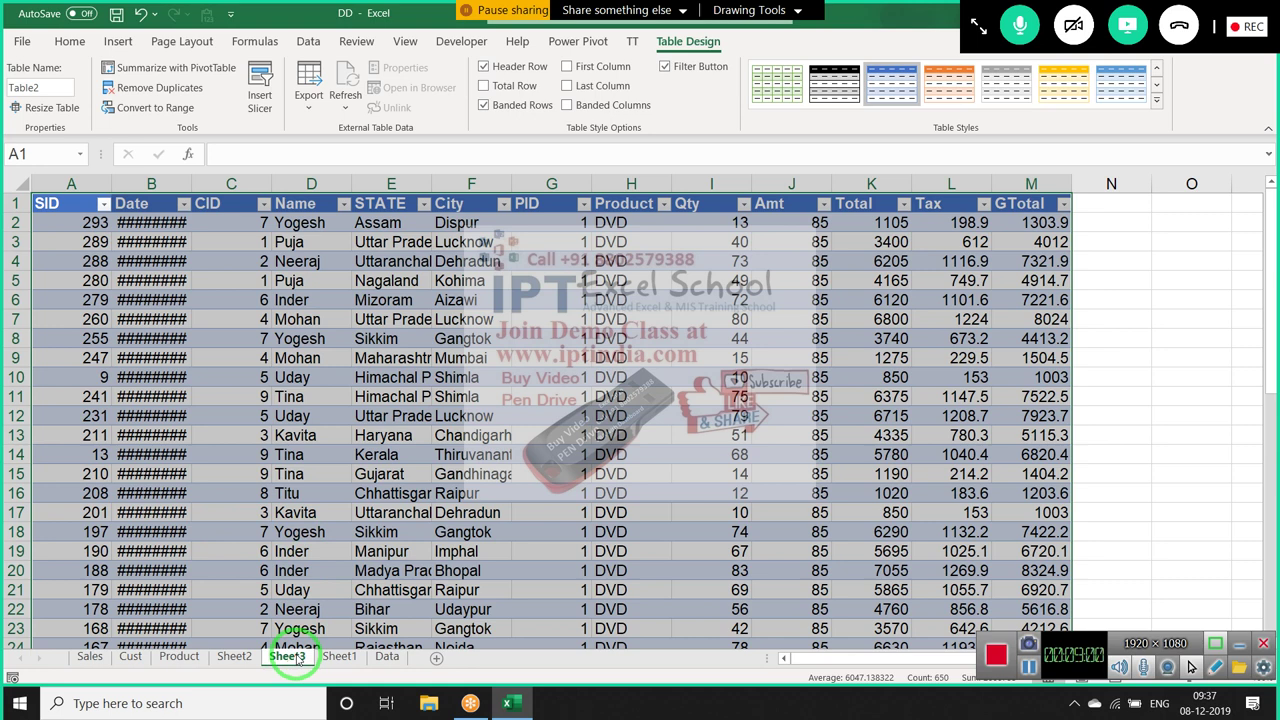
right_click(296, 660)
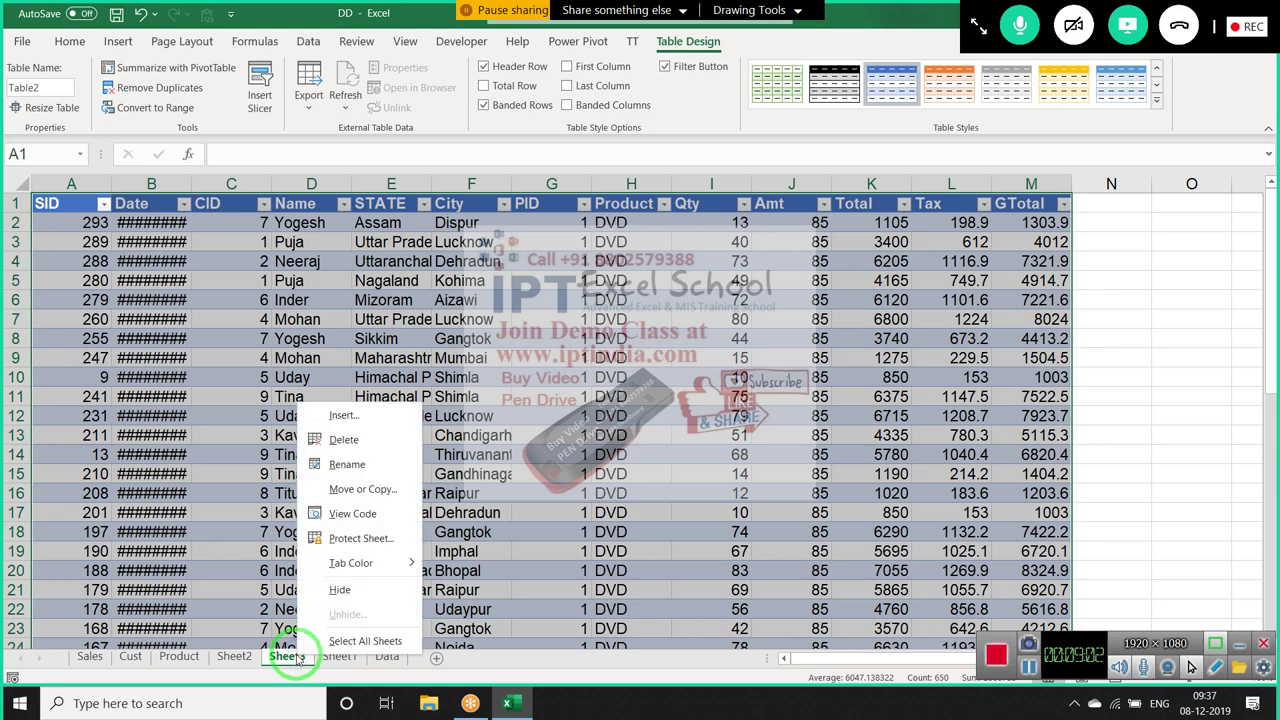
left_click(356, 446)
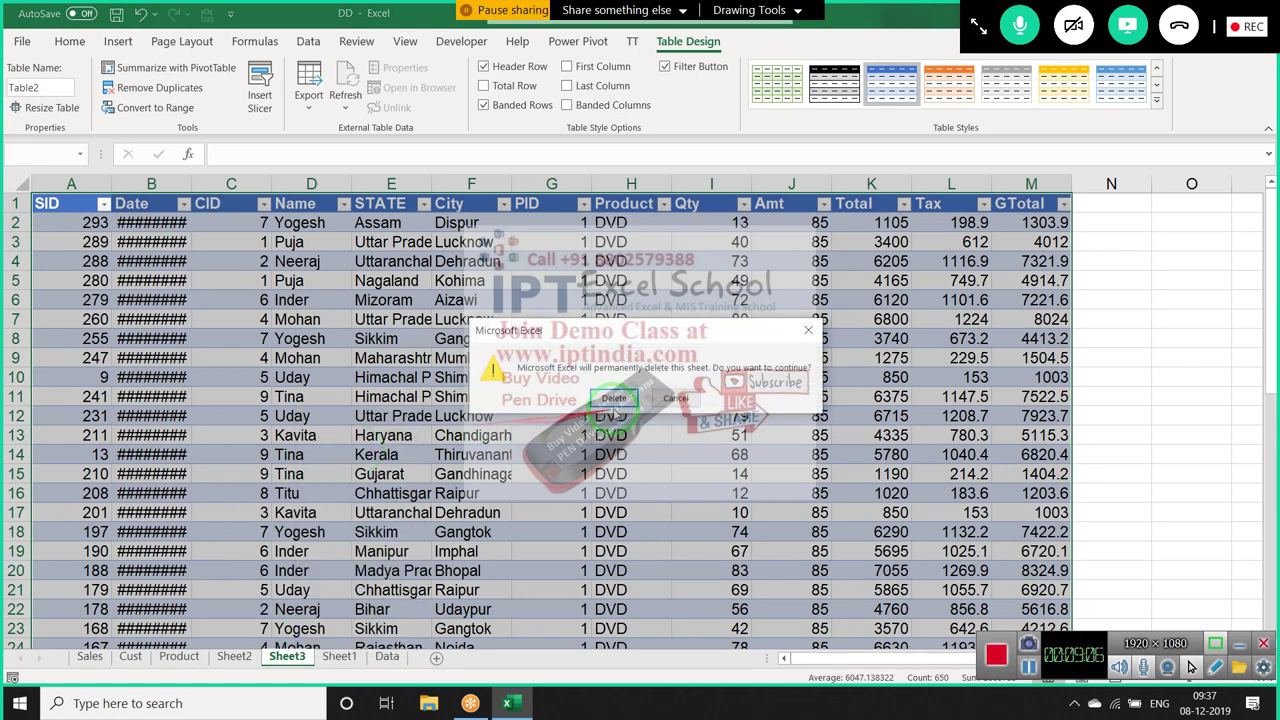
left_click(619, 398)
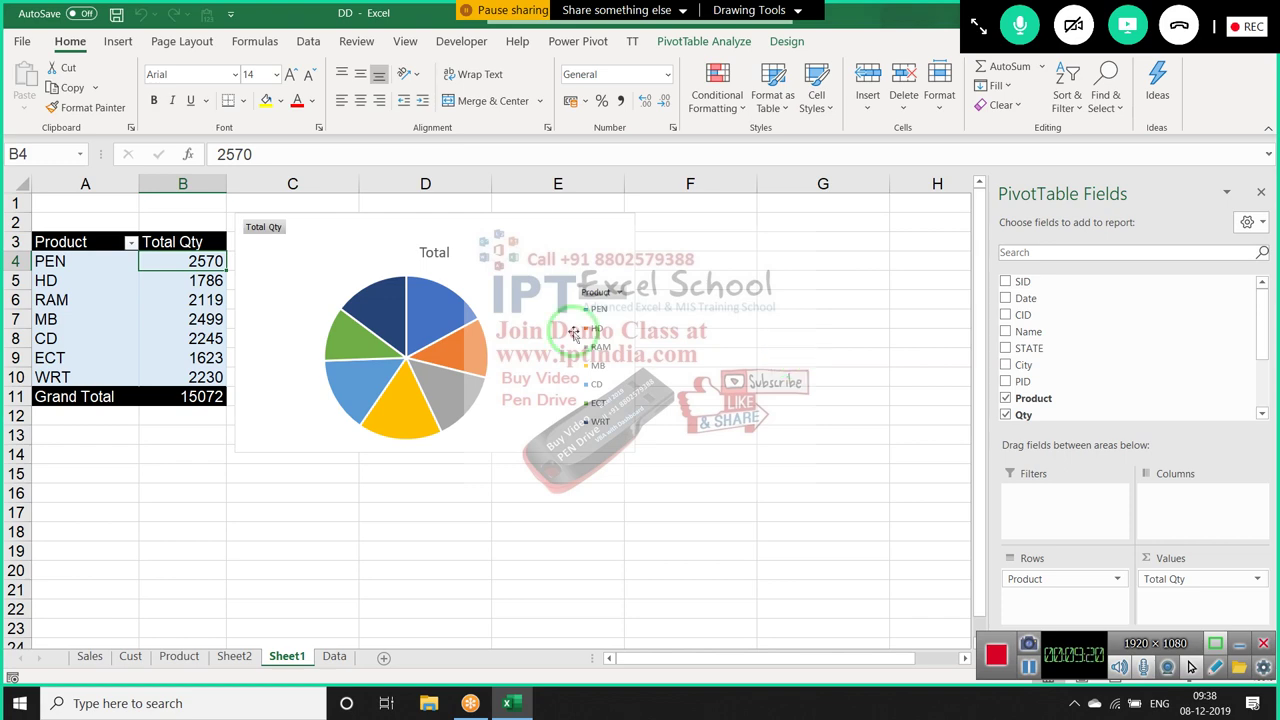
Insert a PivotTable from the Data sheet range Data!$A$1:$M$302 onto a new worksheet
left_click(128, 317)
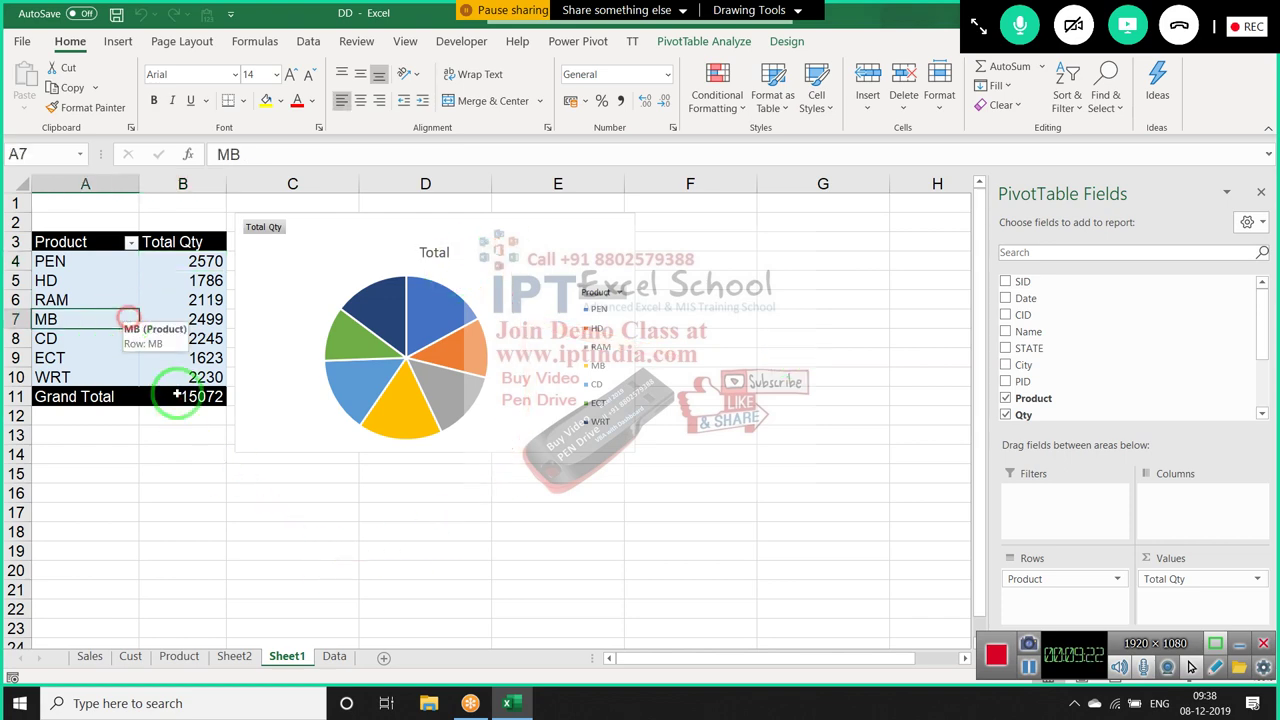
left_click(334, 657)
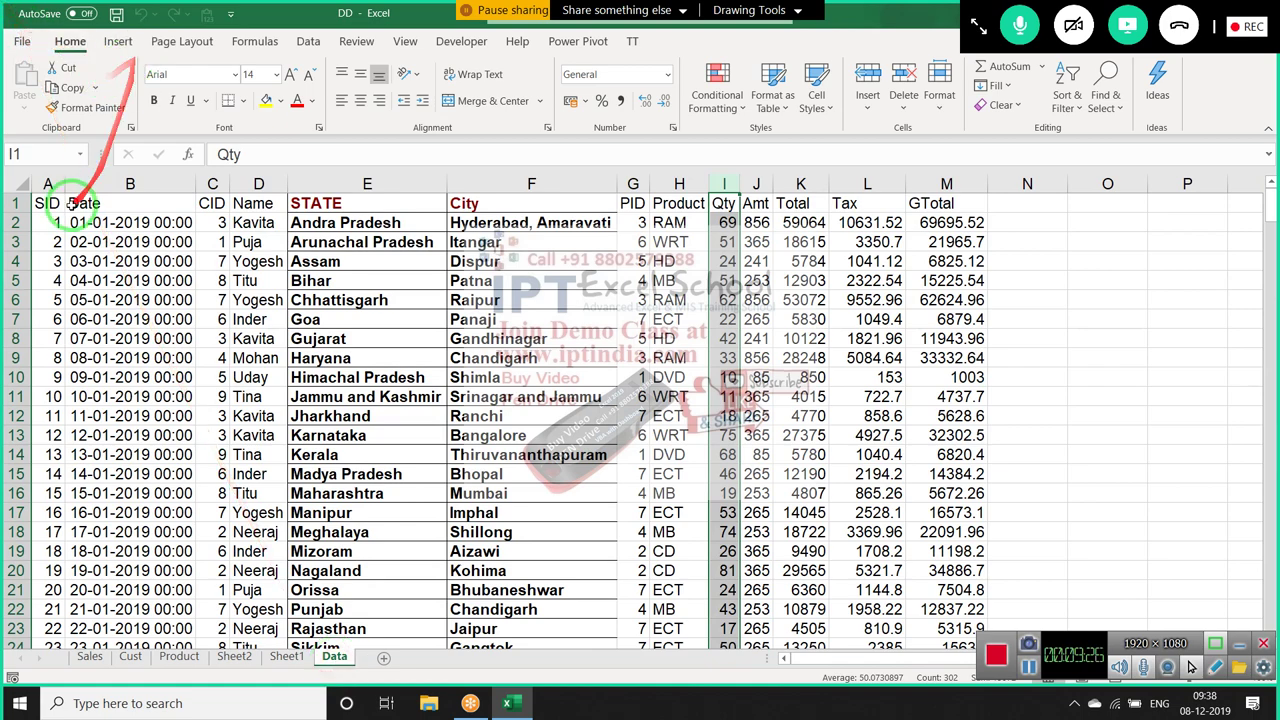
left_click(88, 204)
left_click(118, 40)
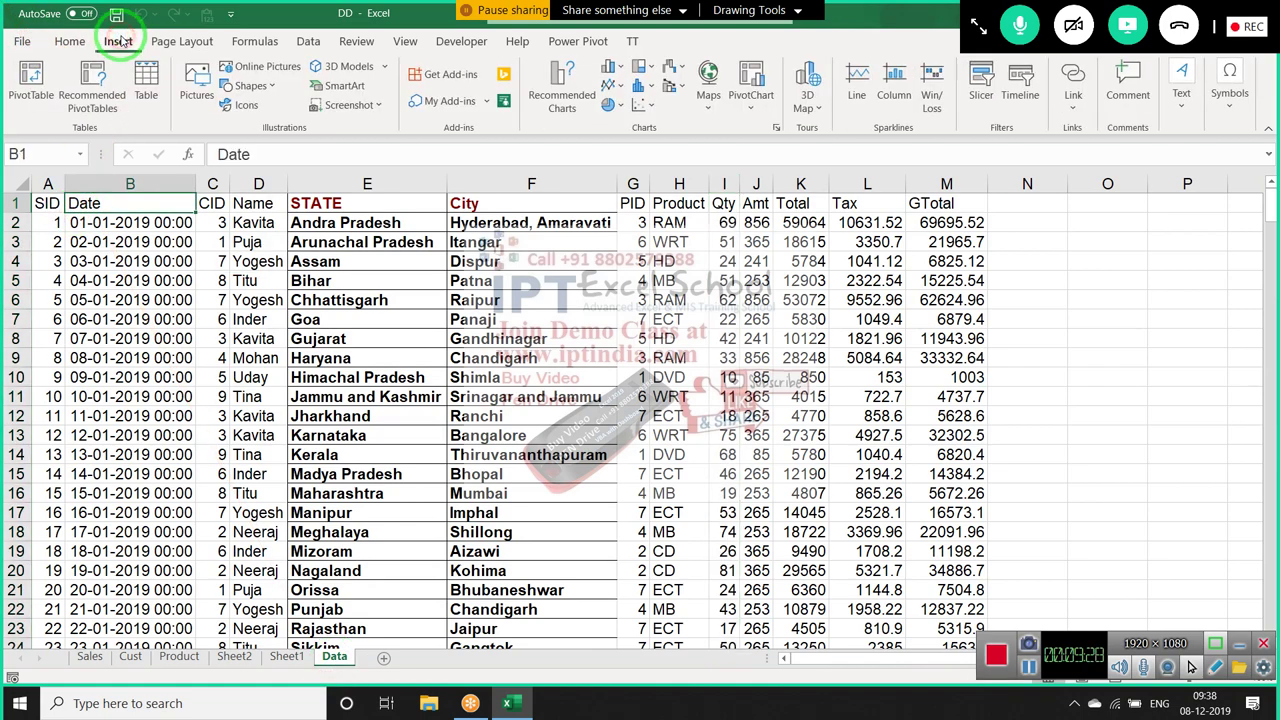
left_click(24, 88)
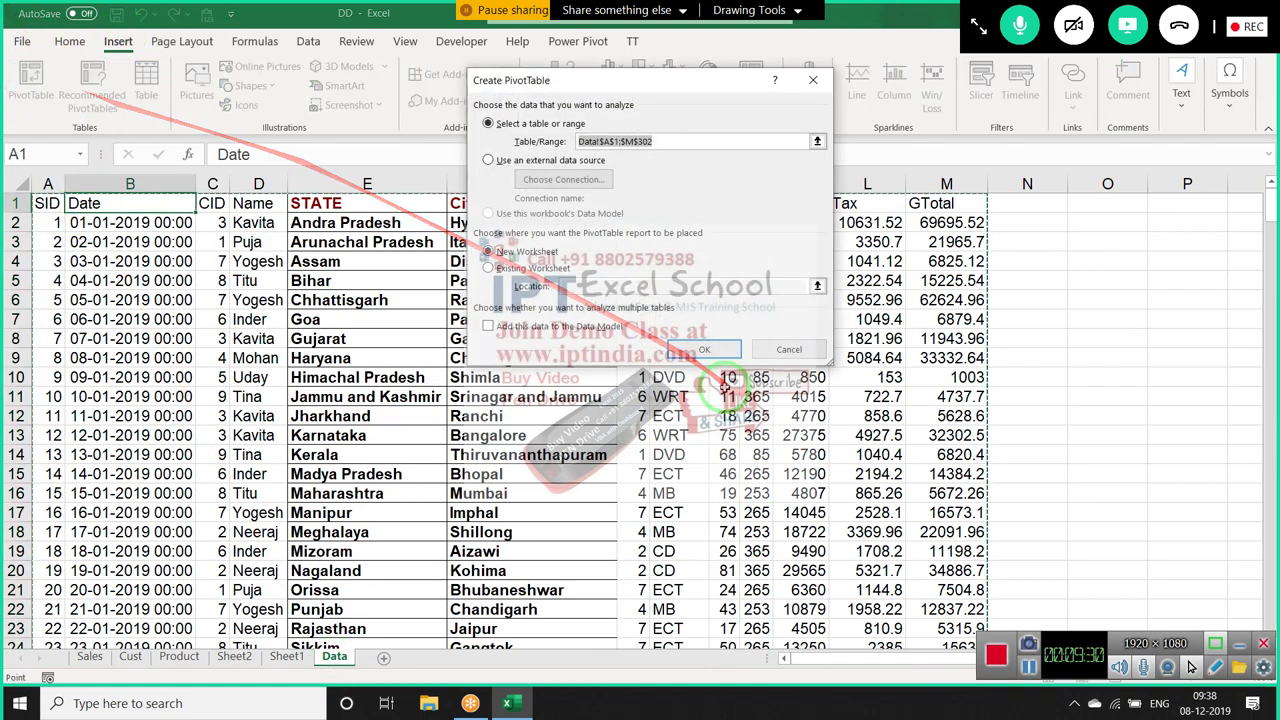
left_click(704, 350)
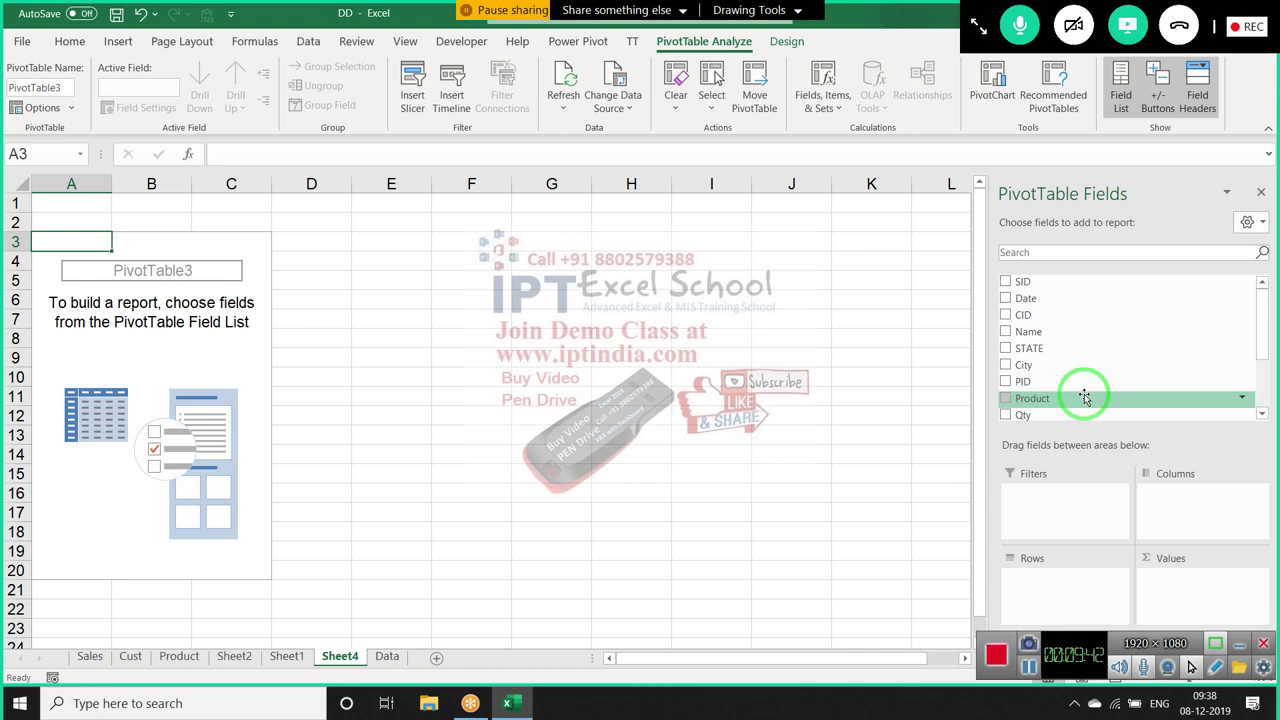
Add Product as row labels and Qty, Amt, Total and GTotal as summed value fields
left_click_drag(1084, 397, 1069, 588)
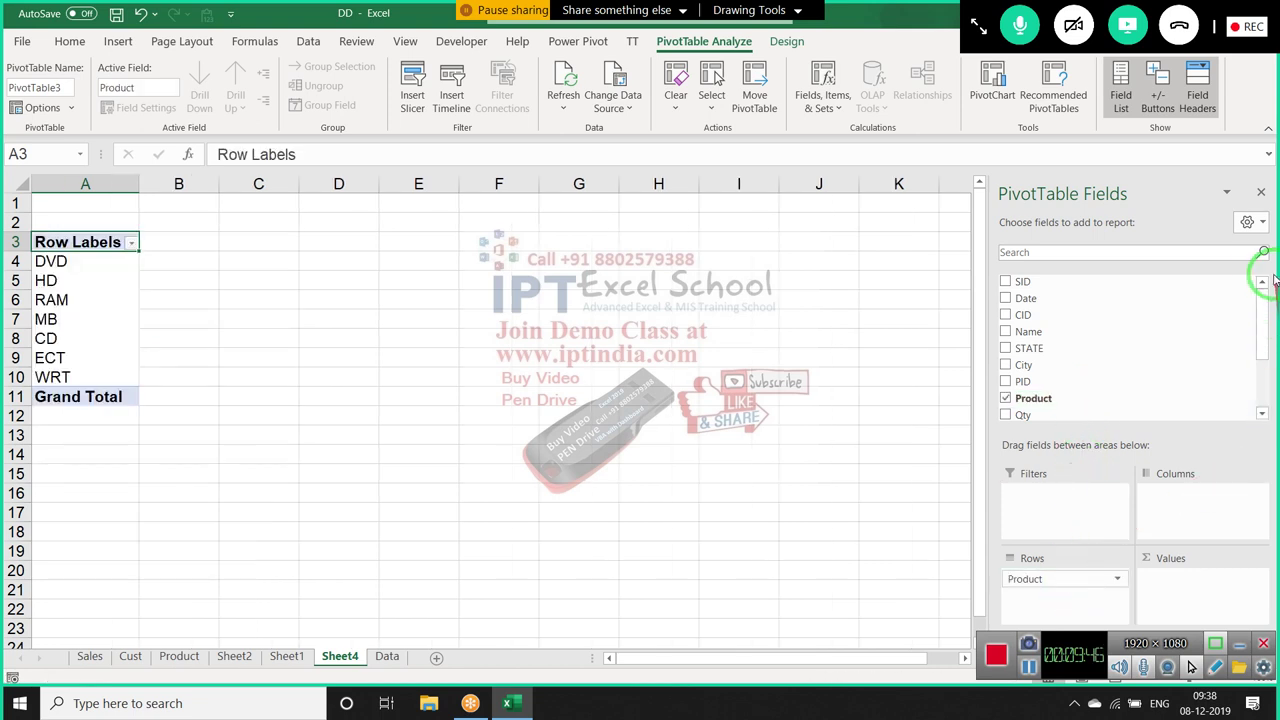
left_click(1261, 413)
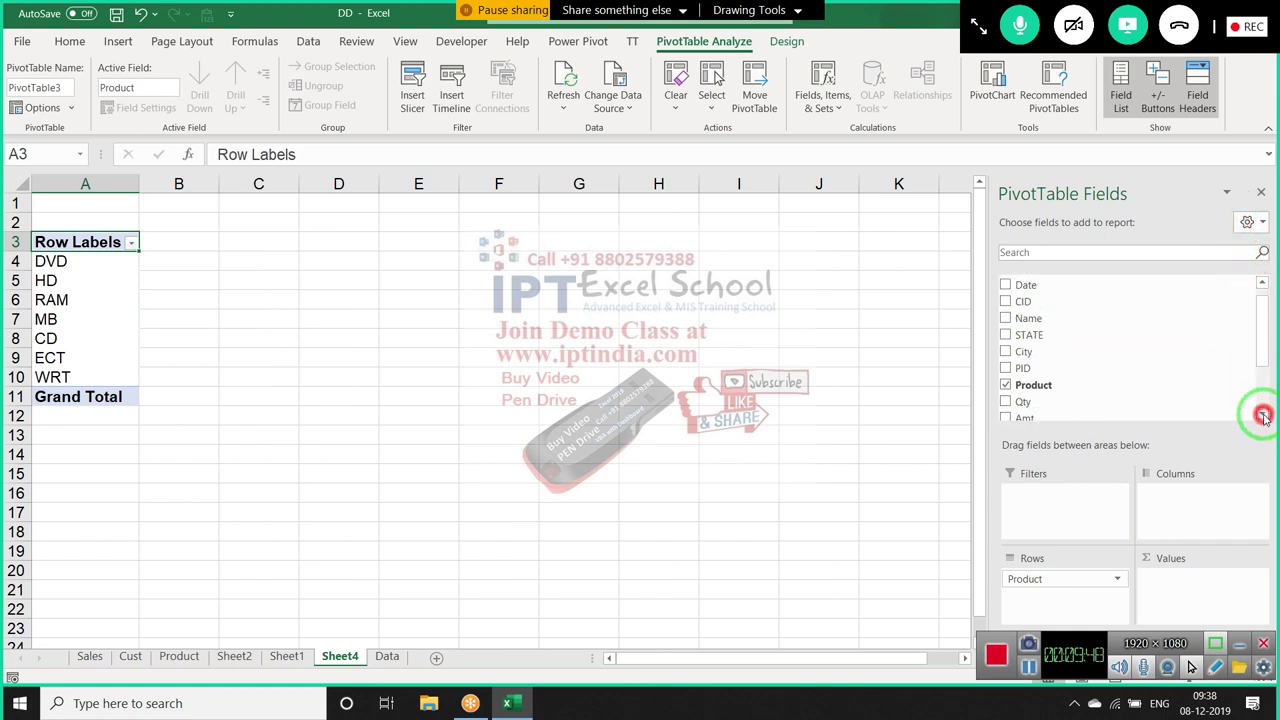
left_click(1261, 413)
left_click_drag(1129, 374, 1193, 582)
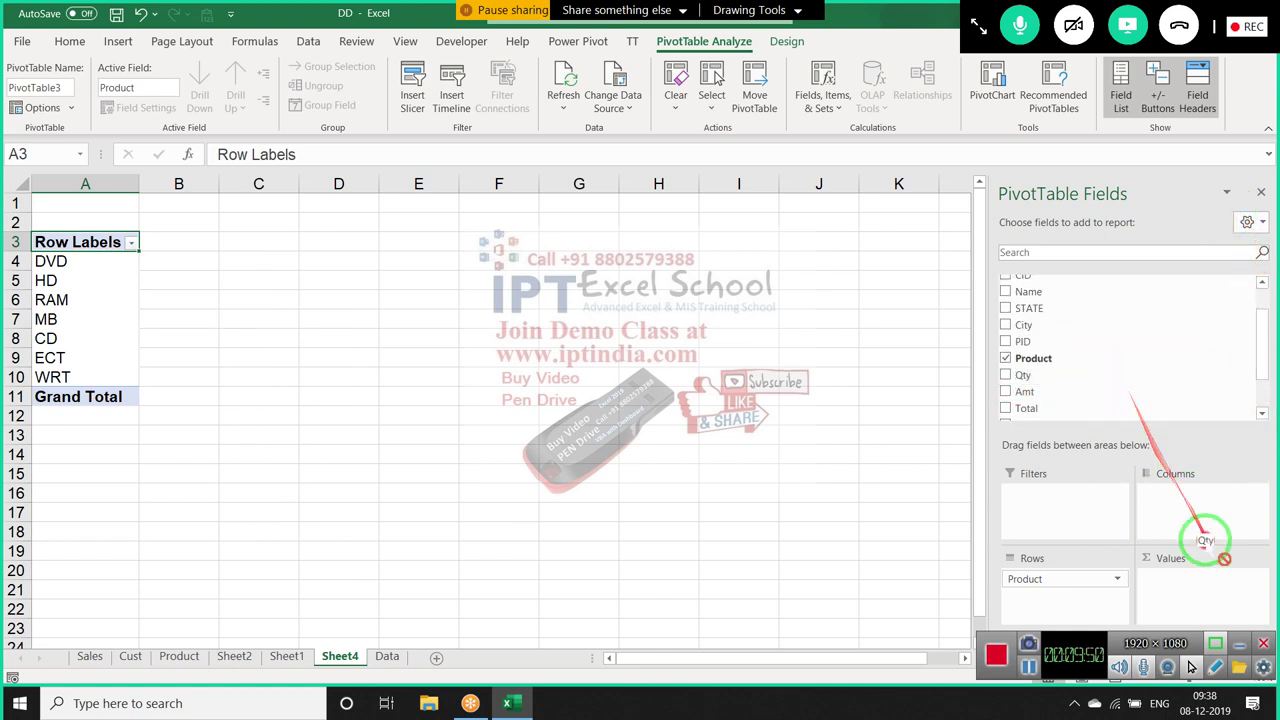
left_click_drag(1025, 391, 1190, 585)
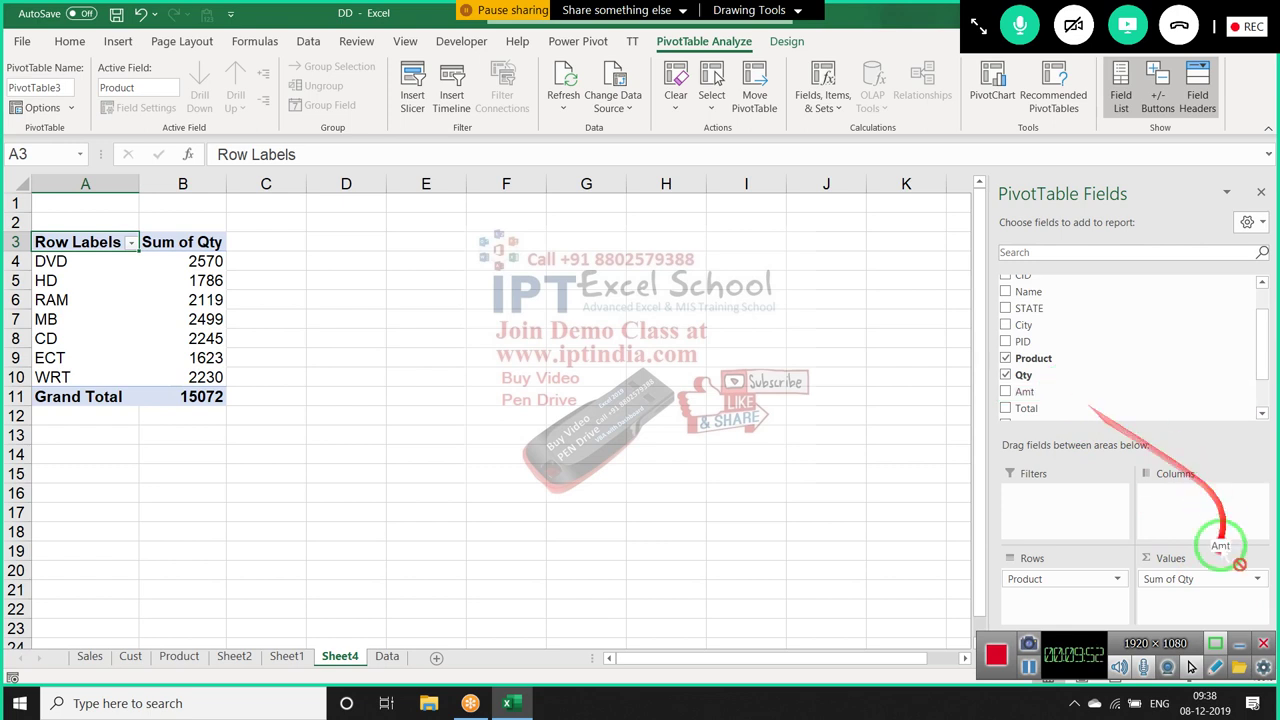
left_click_drag(1026, 408, 1180, 590)
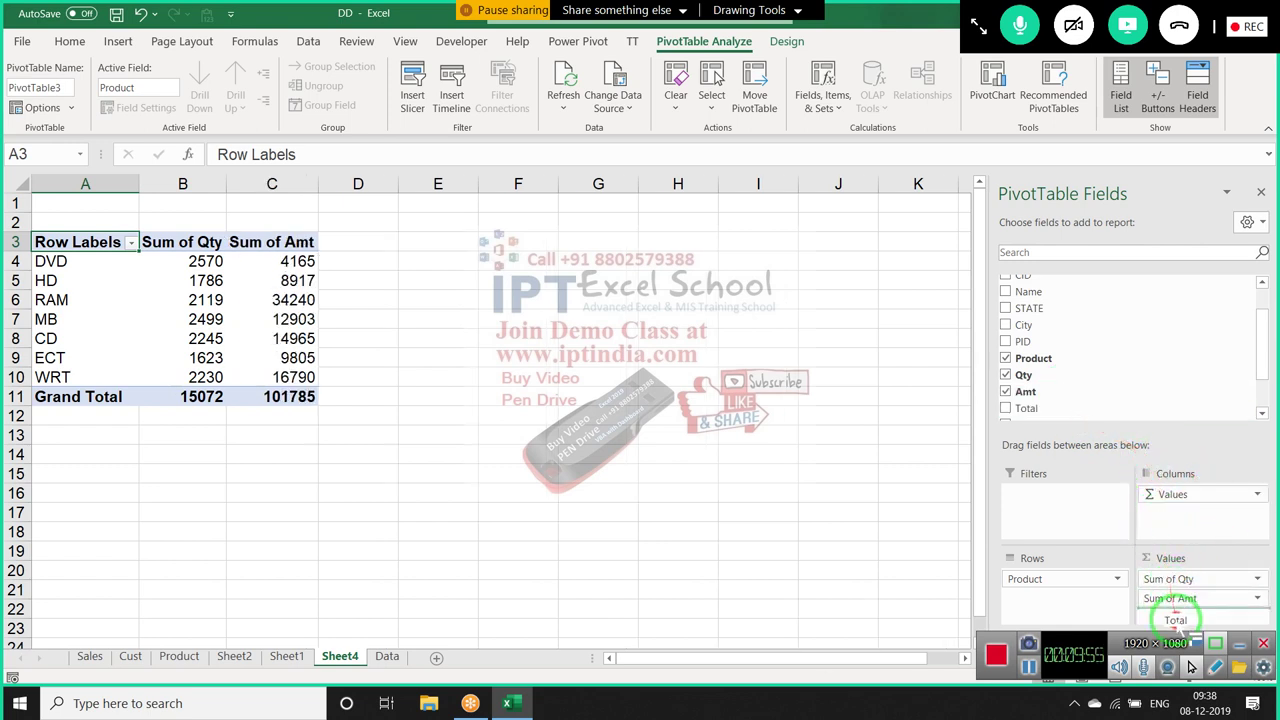
left_click(1263, 410)
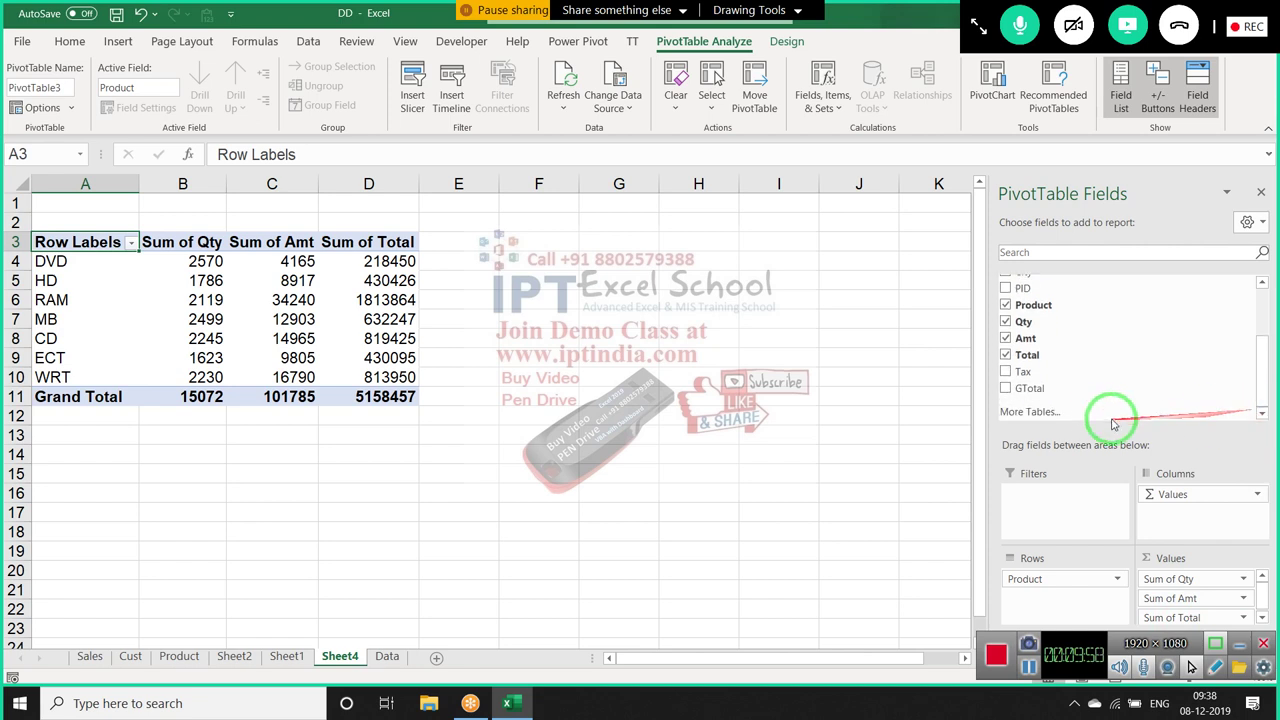
left_click_drag(1076, 389, 1241, 575)
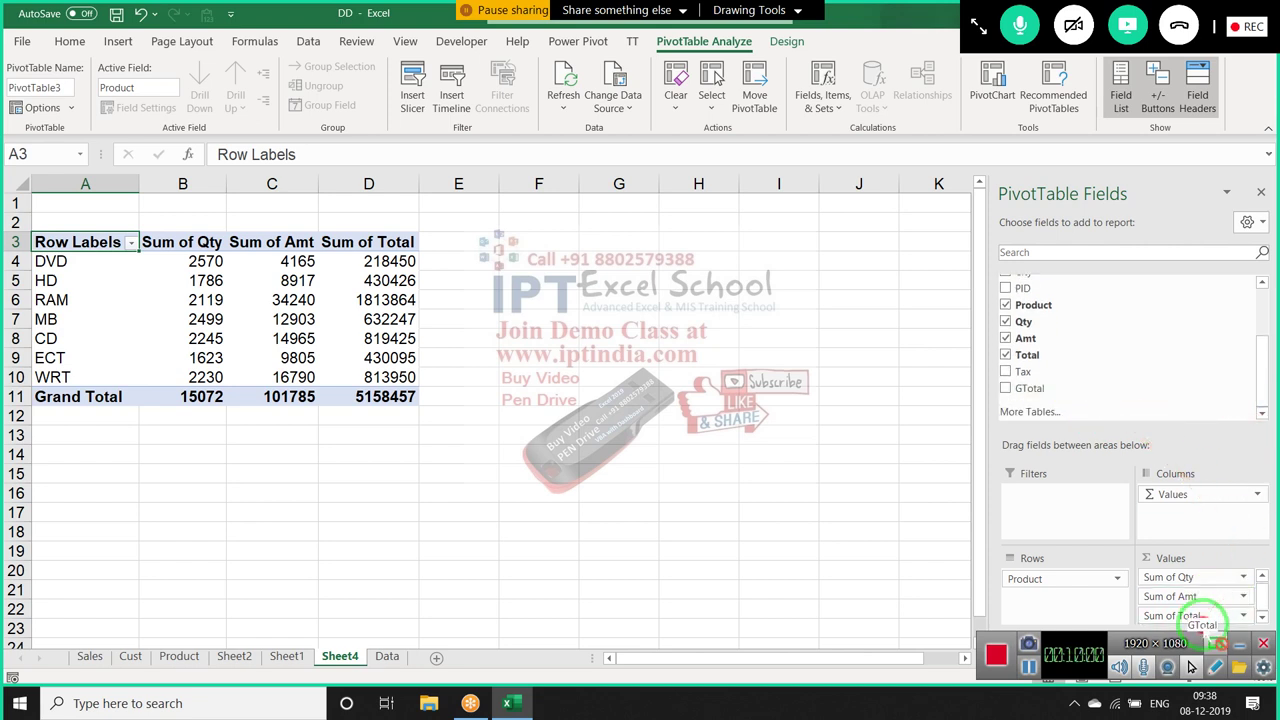
left_click_drag(1210, 612, 1203, 624)
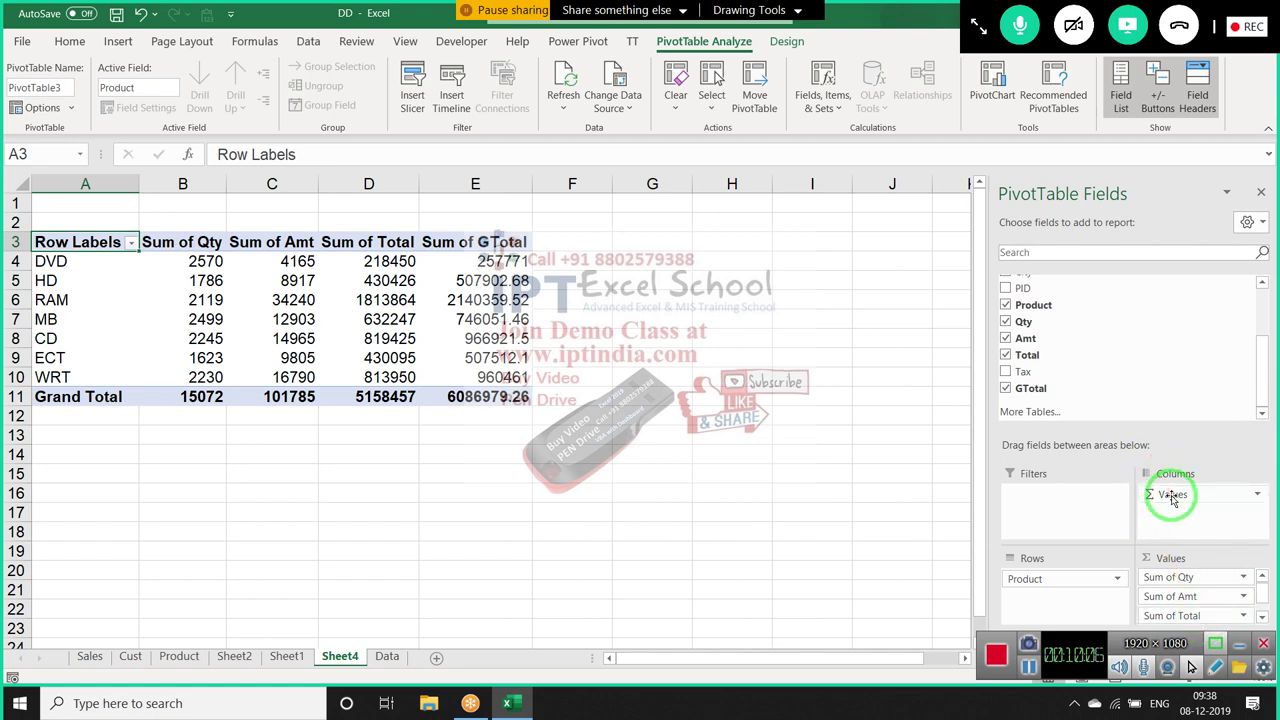
Move Σ Values into Rows, then drag all value fields out of the pivot
left_click_drag(1173, 500, 664, 445)
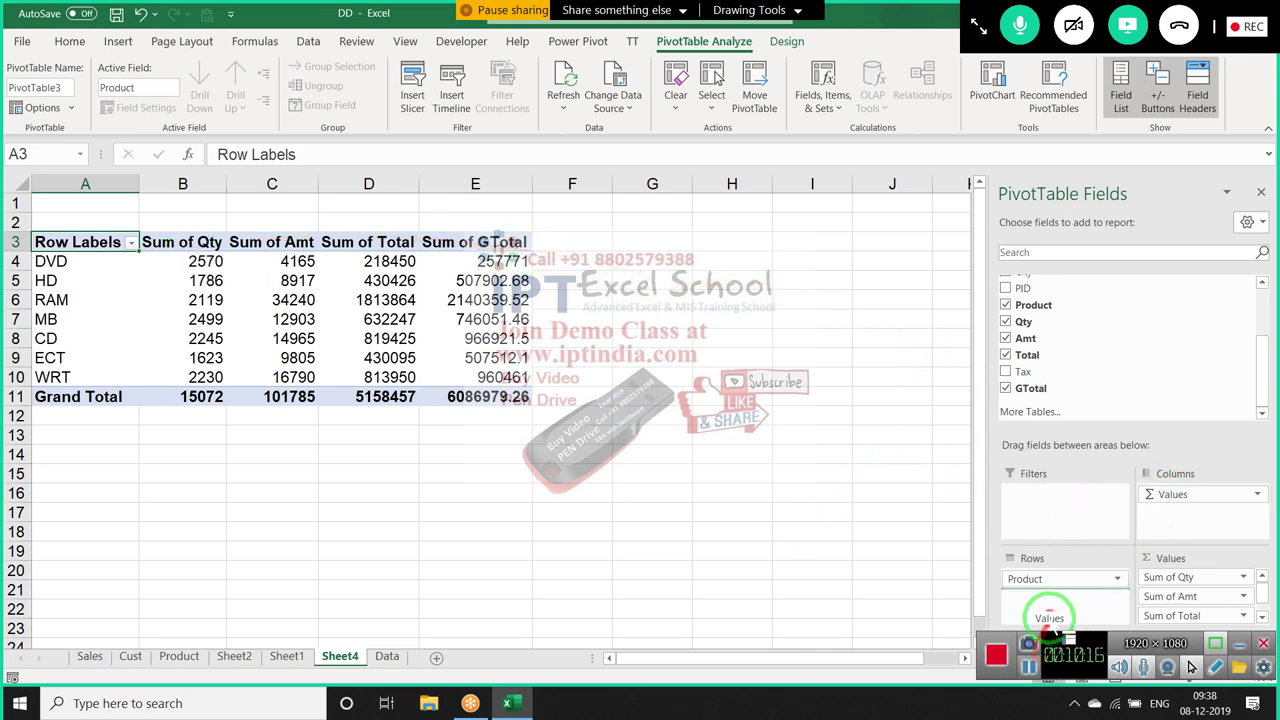
left_click_drag(1172, 500, 1058, 600)
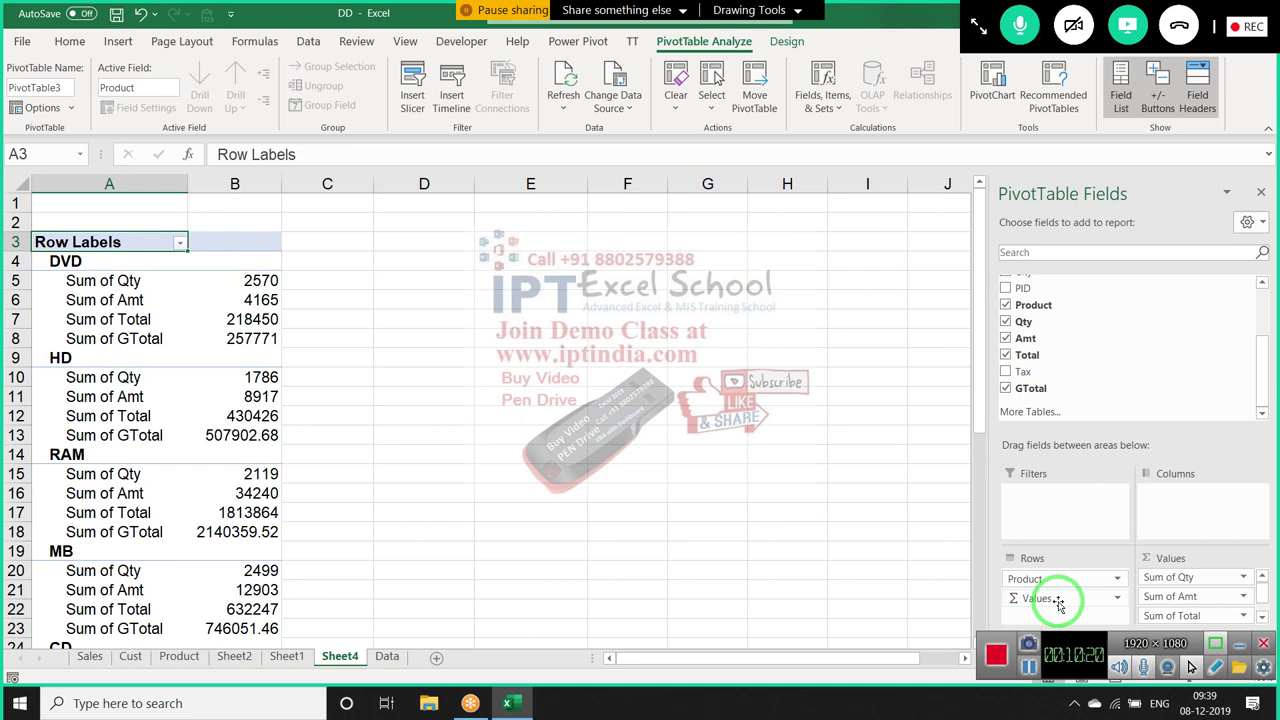
mouse_move(1058, 600)
left_mouse_down()
mouse_move(1178, 492)
mouse_move(1060, 598)
left_mouse_up()
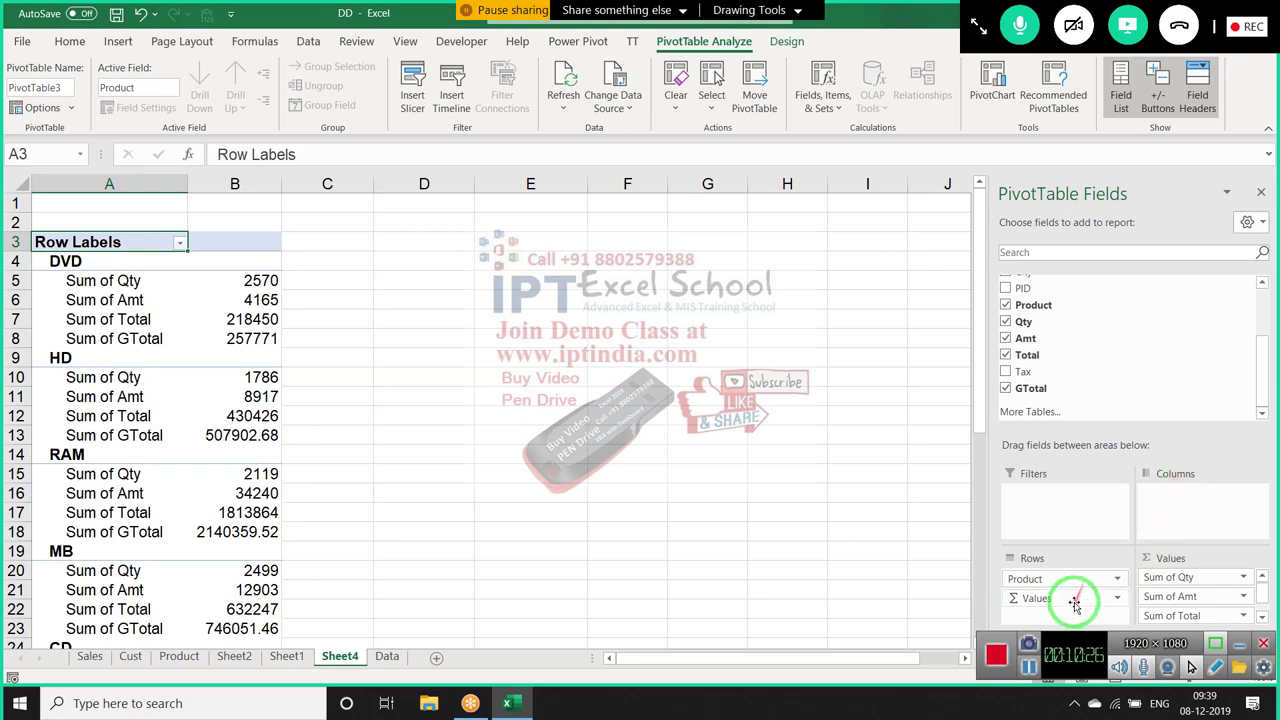
mouse_move(1074, 598)
left_mouse_down()
mouse_move(1168, 492)
mouse_move(1085, 388)
mouse_move(1140, 415)
left_mouse_up()
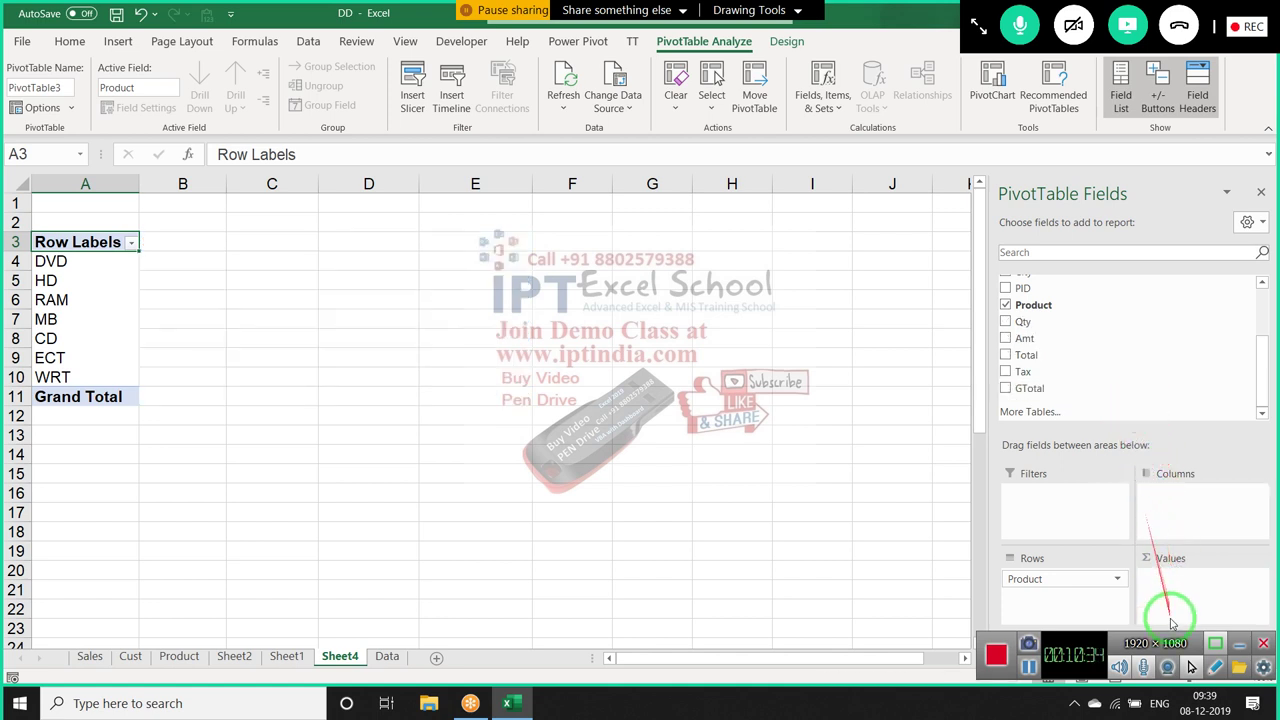
Put Name in the pivot's Columns area and Sum of Qty in Values
left_click_drag(1140, 418, 1183, 573)
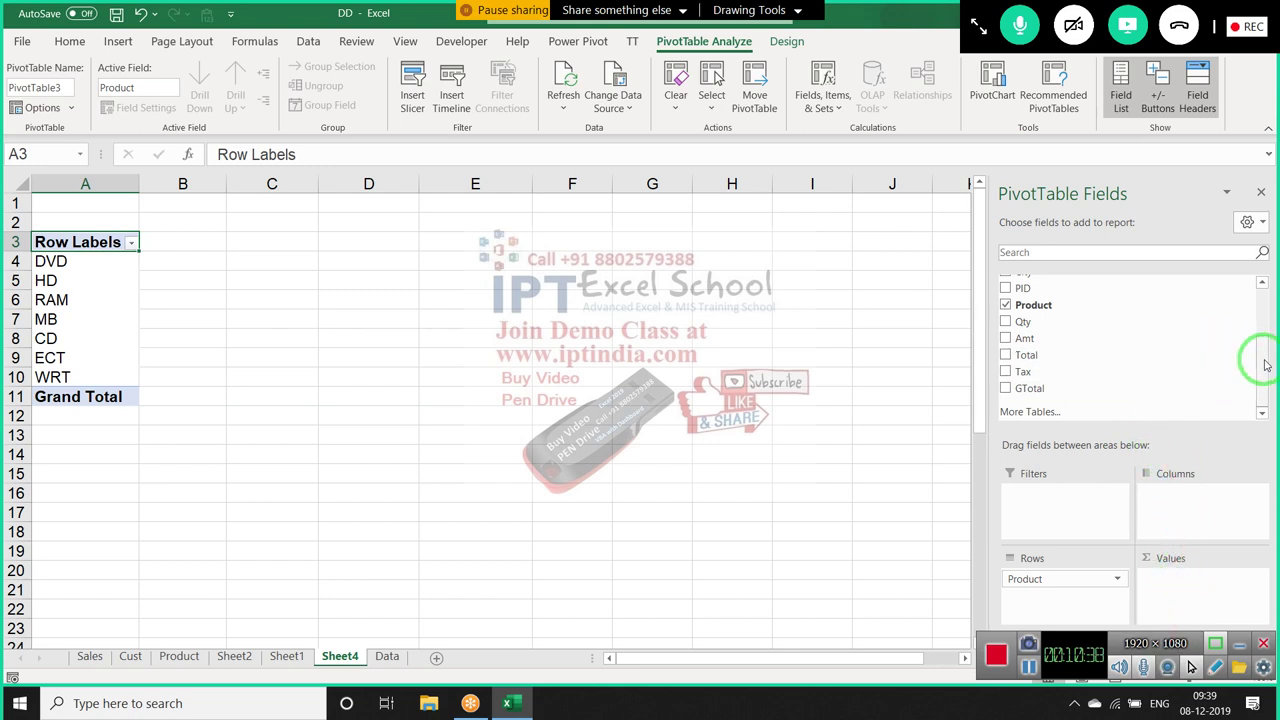
left_click_drag(1265, 365, 1260, 318)
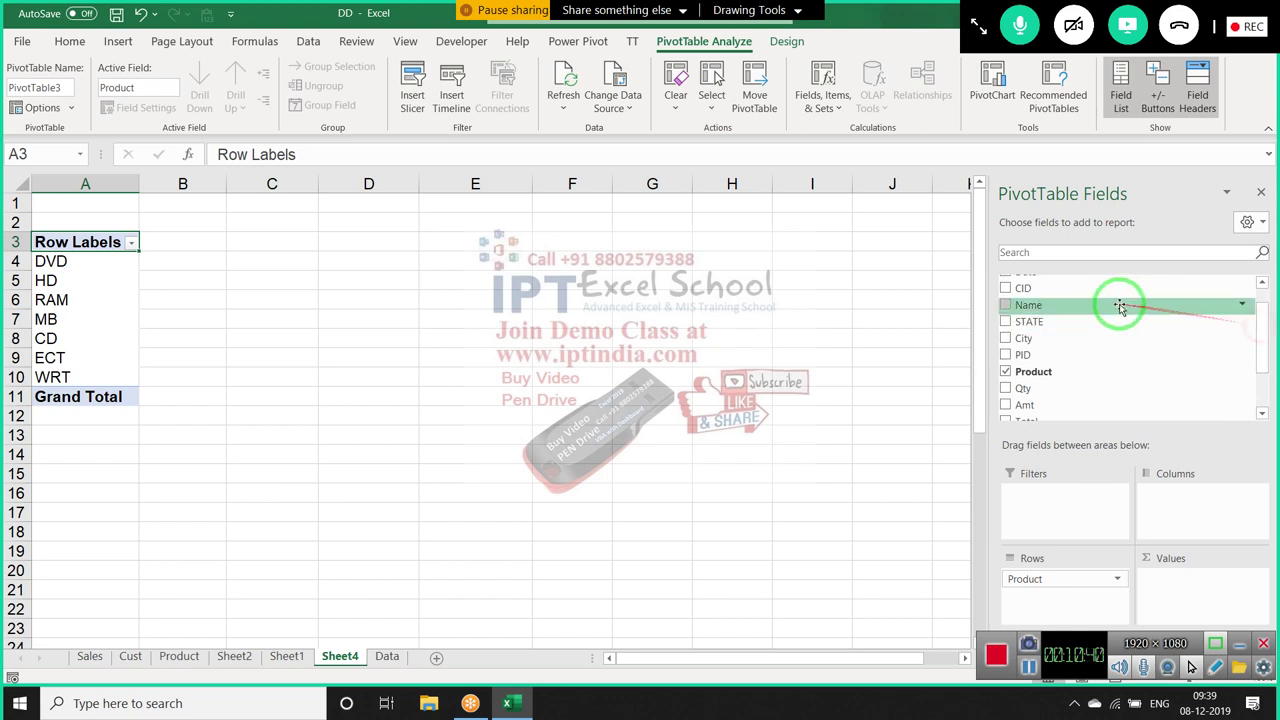
left_click_drag(1120, 307, 1199, 514)
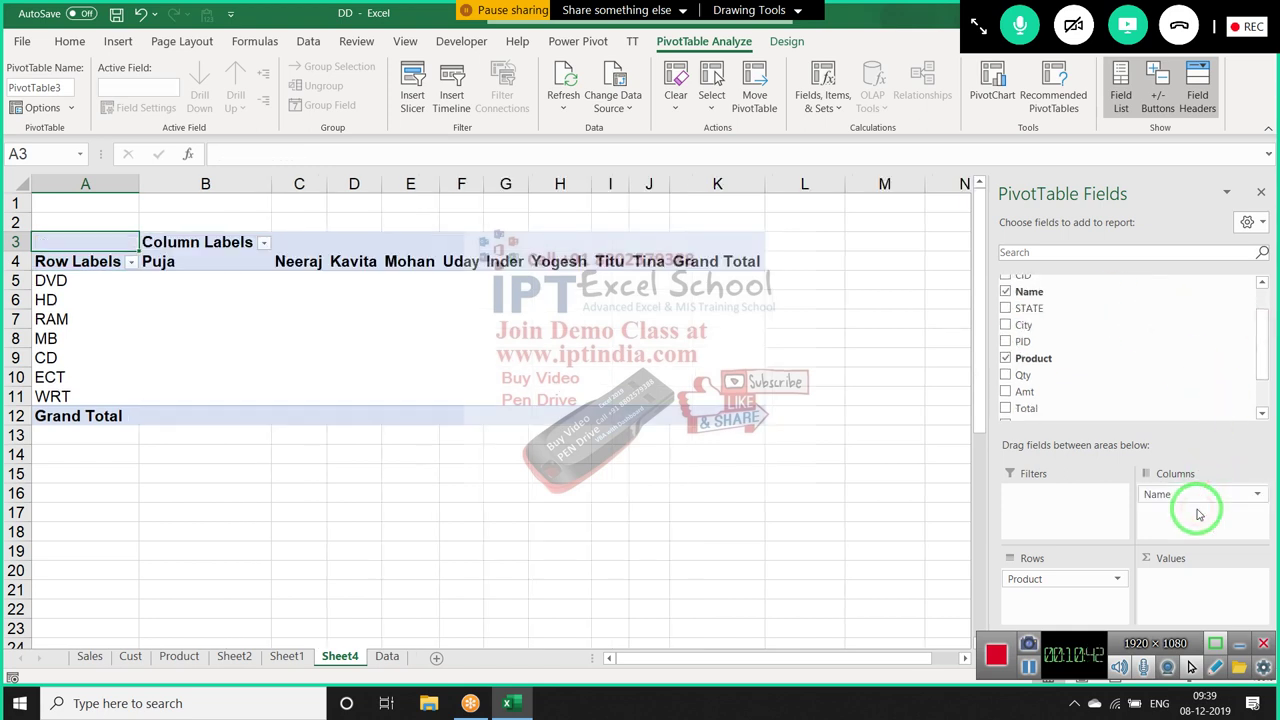
left_click_drag(1023, 375, 1164, 584)
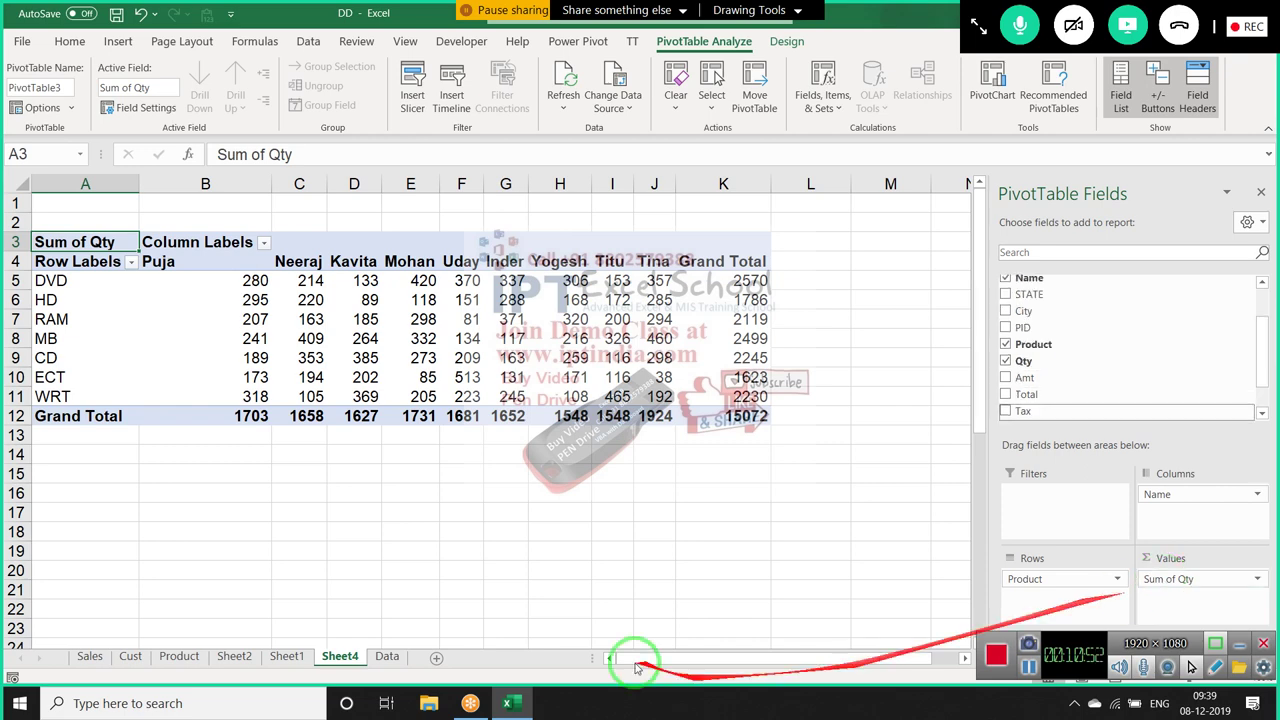
Rename the row header to Product and the column header to Customer Name
left_click(60, 262)
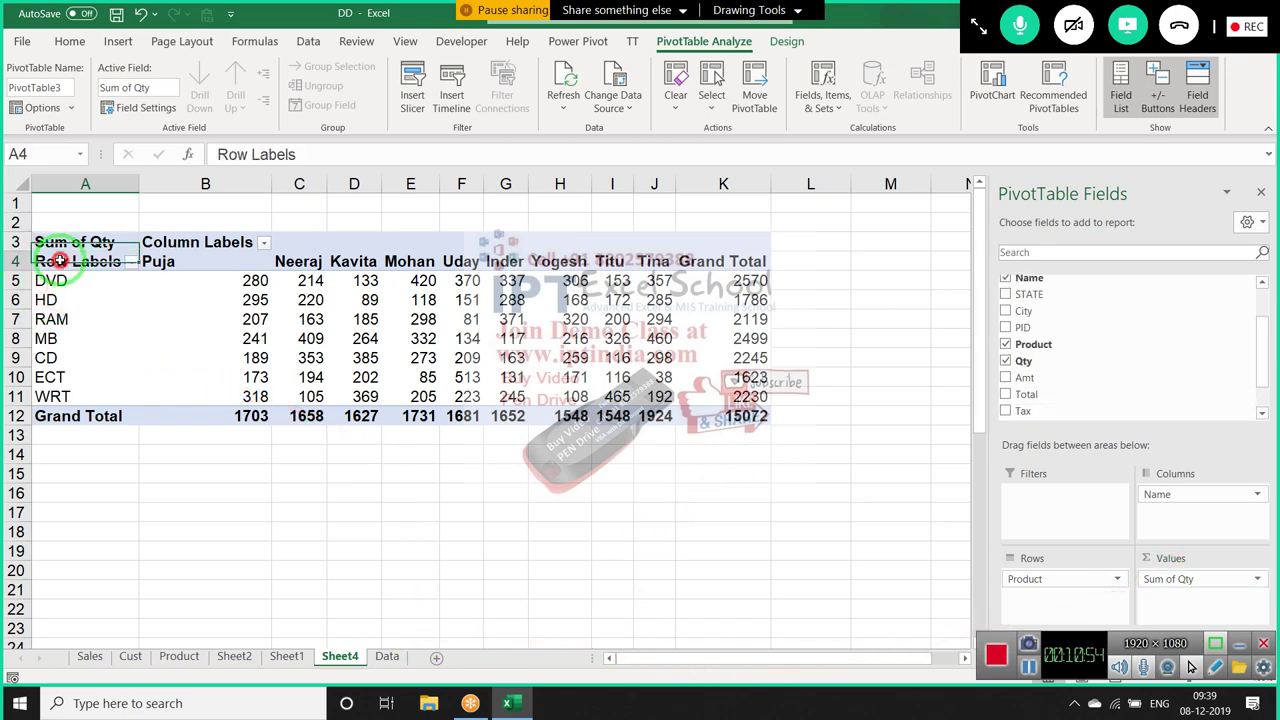
type("Pro")
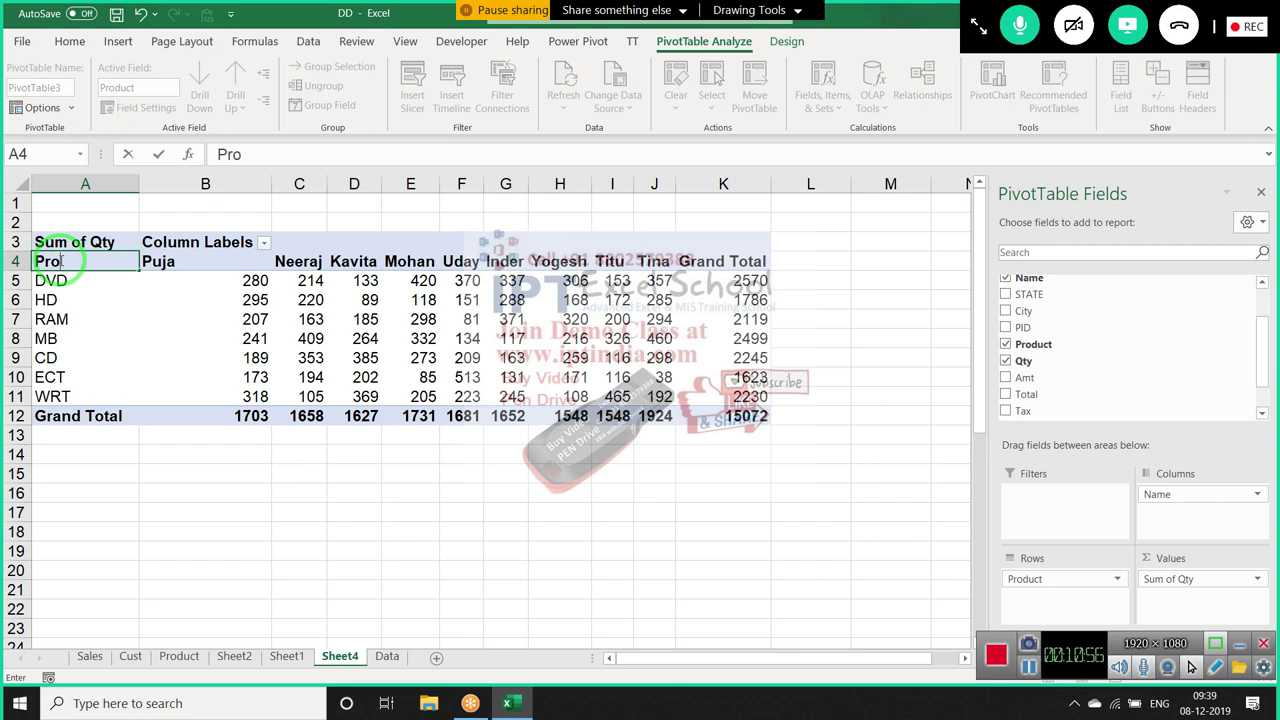
type("duct")
key("Tab")
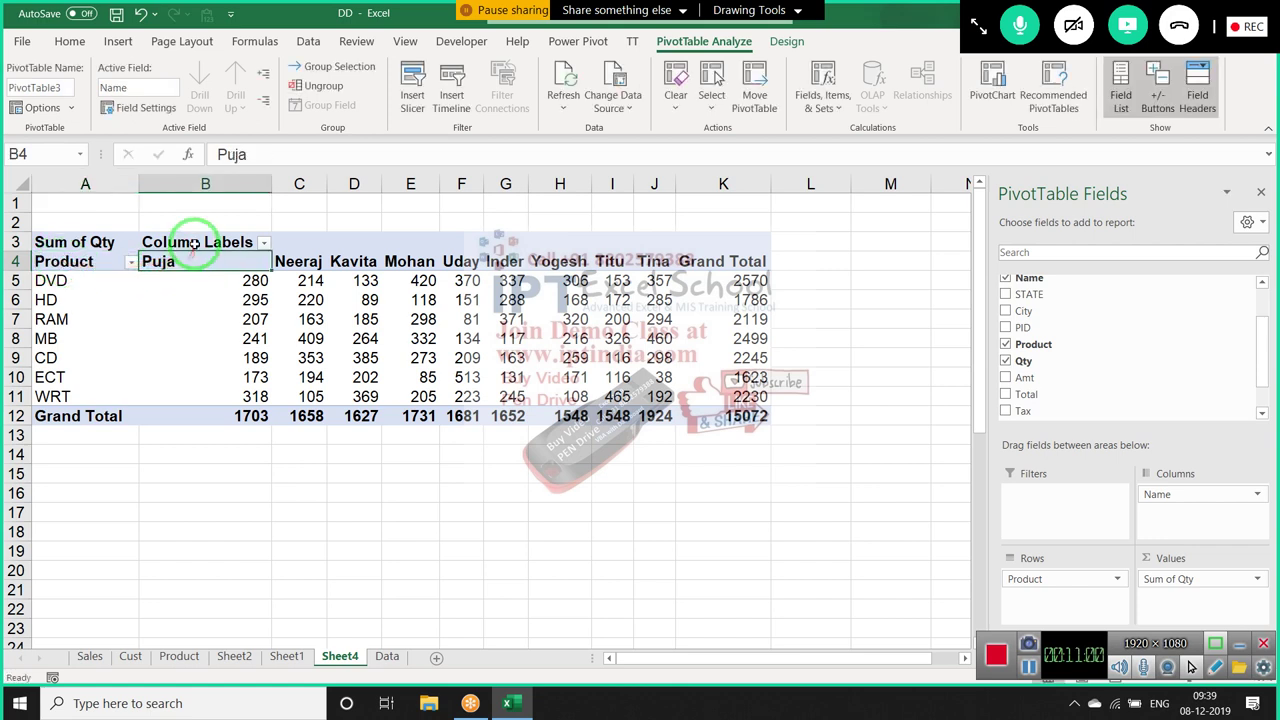
left_click(193, 243)
type("SA")
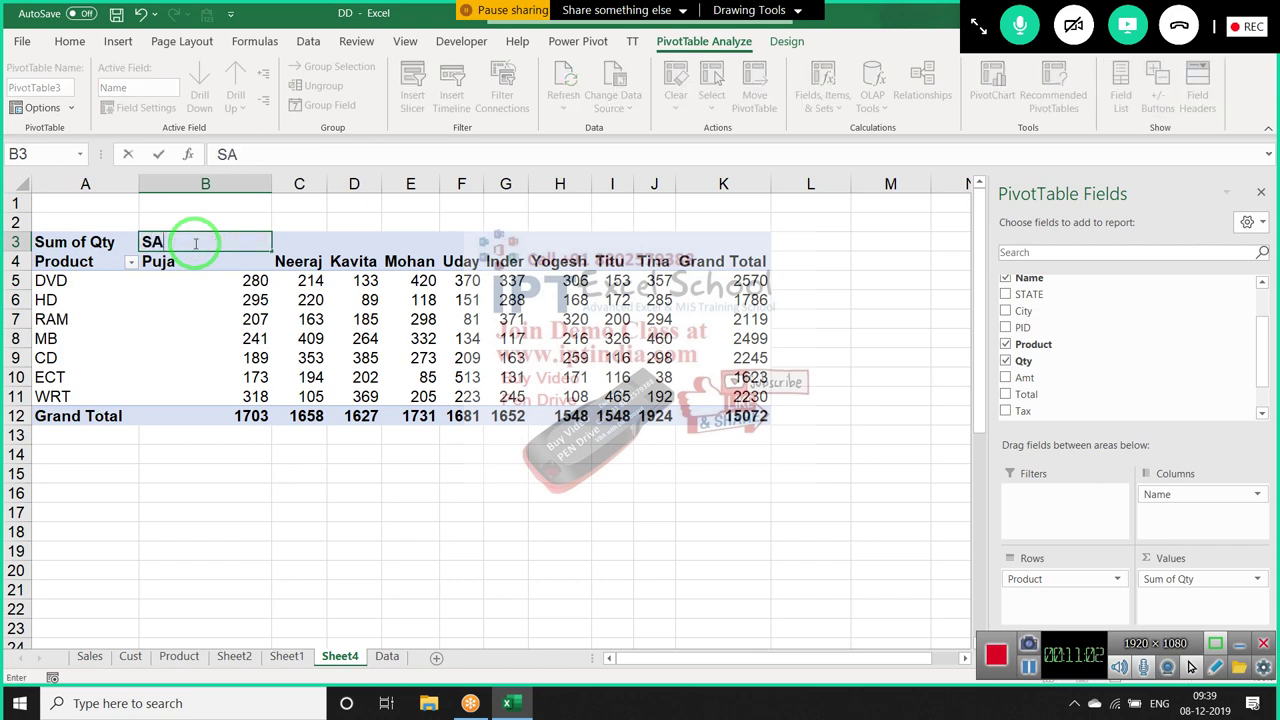
key("BackSpace")
key("BackSpace")
type("Cu")
type("sto")
type("mer Name")
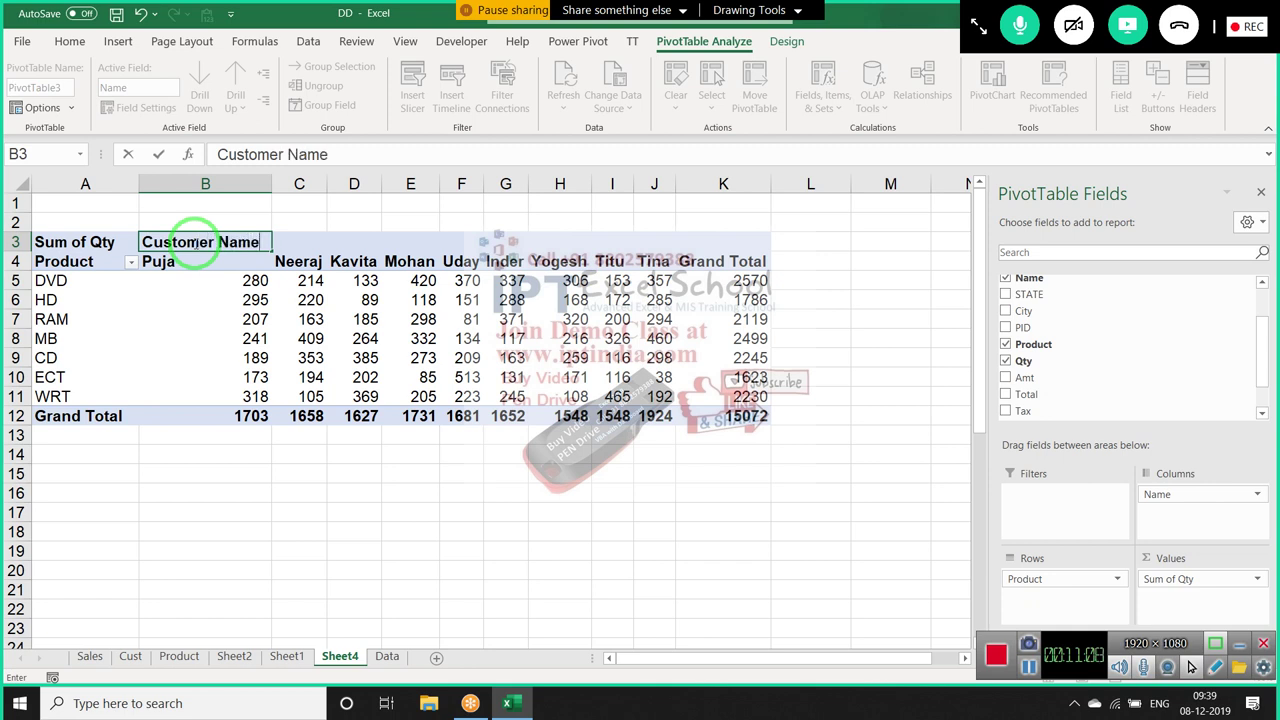
left_click(217, 302)
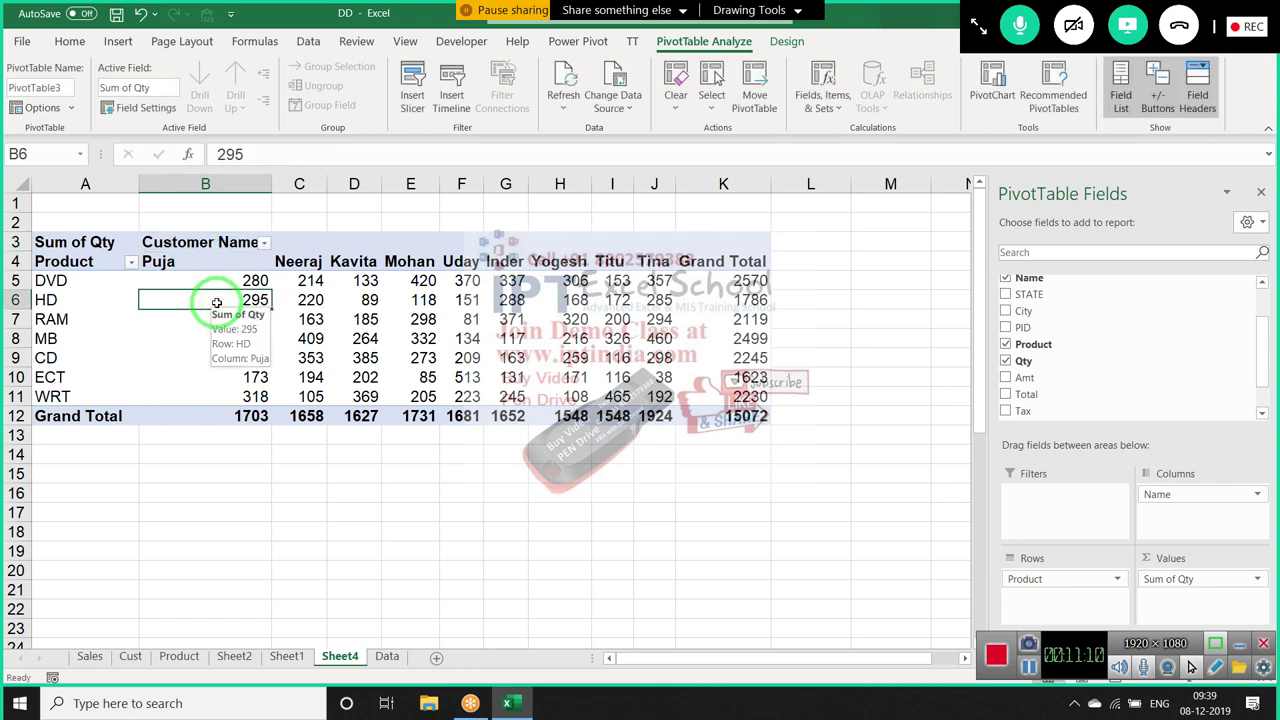
Retitle Sum of Qty as Total Sales Report and AutoFit column A's width
left_click(96, 244)
type("Total")
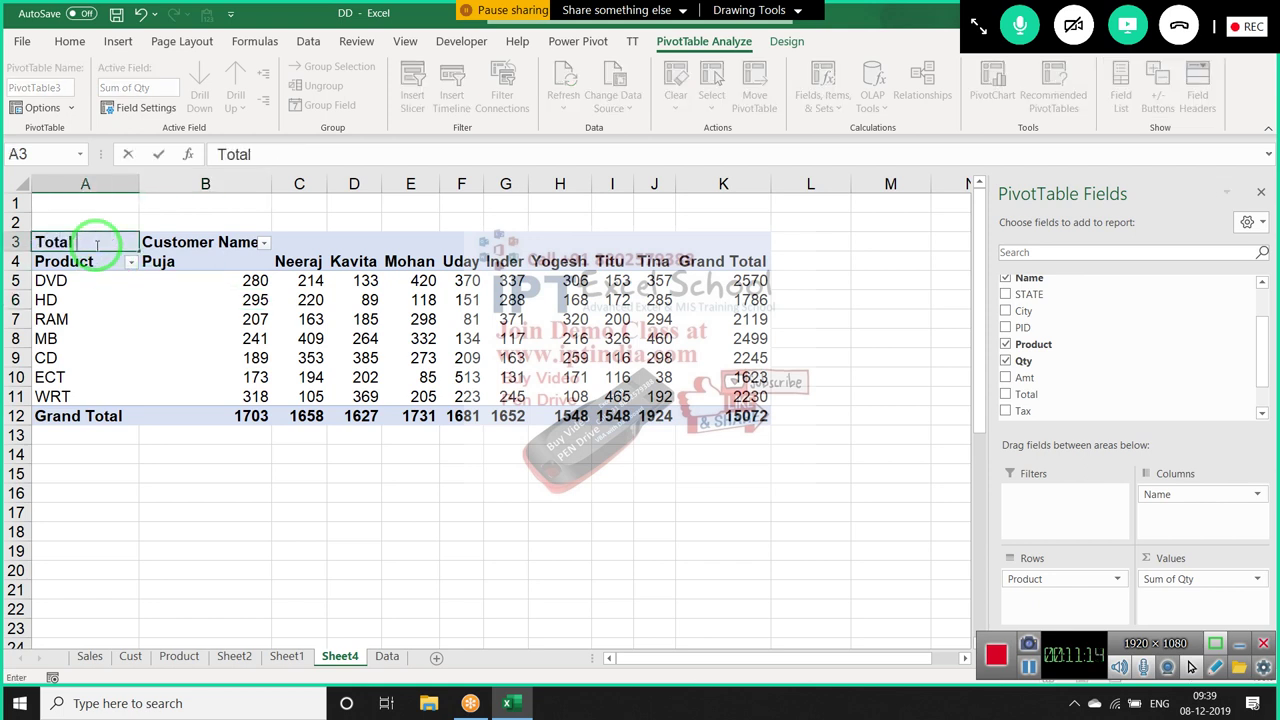
type(" Sales R")
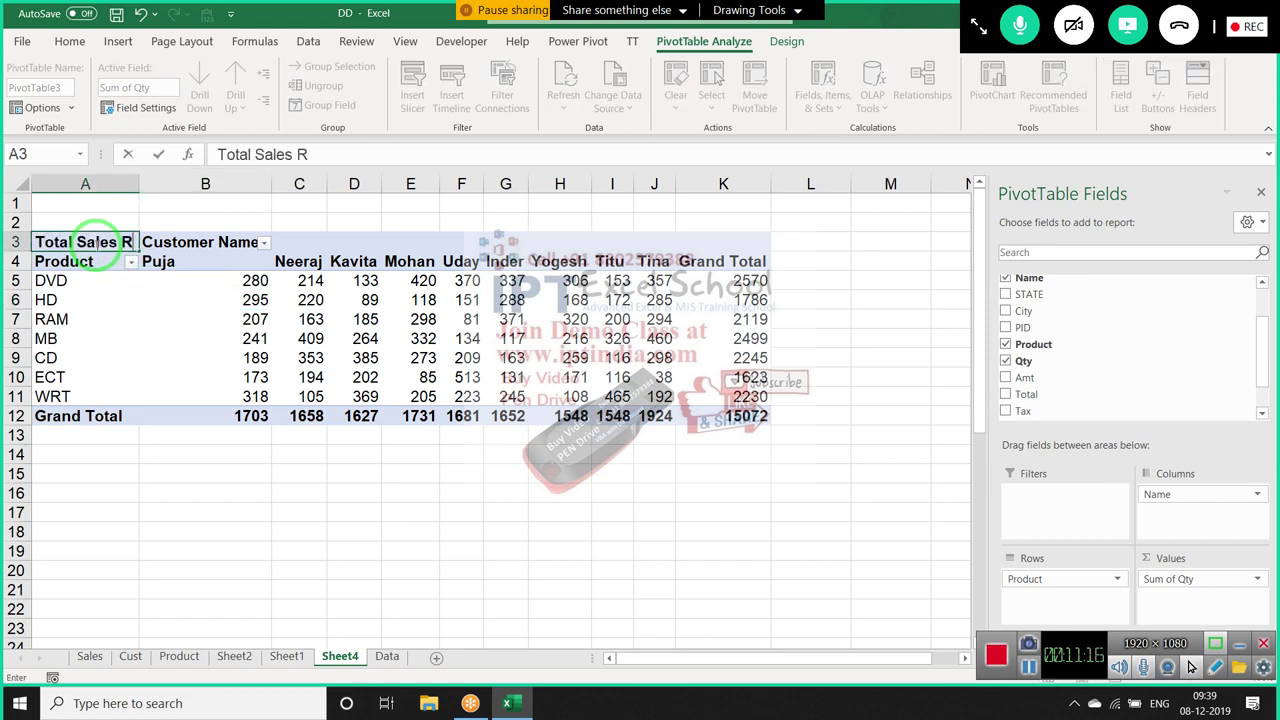
type("eport")
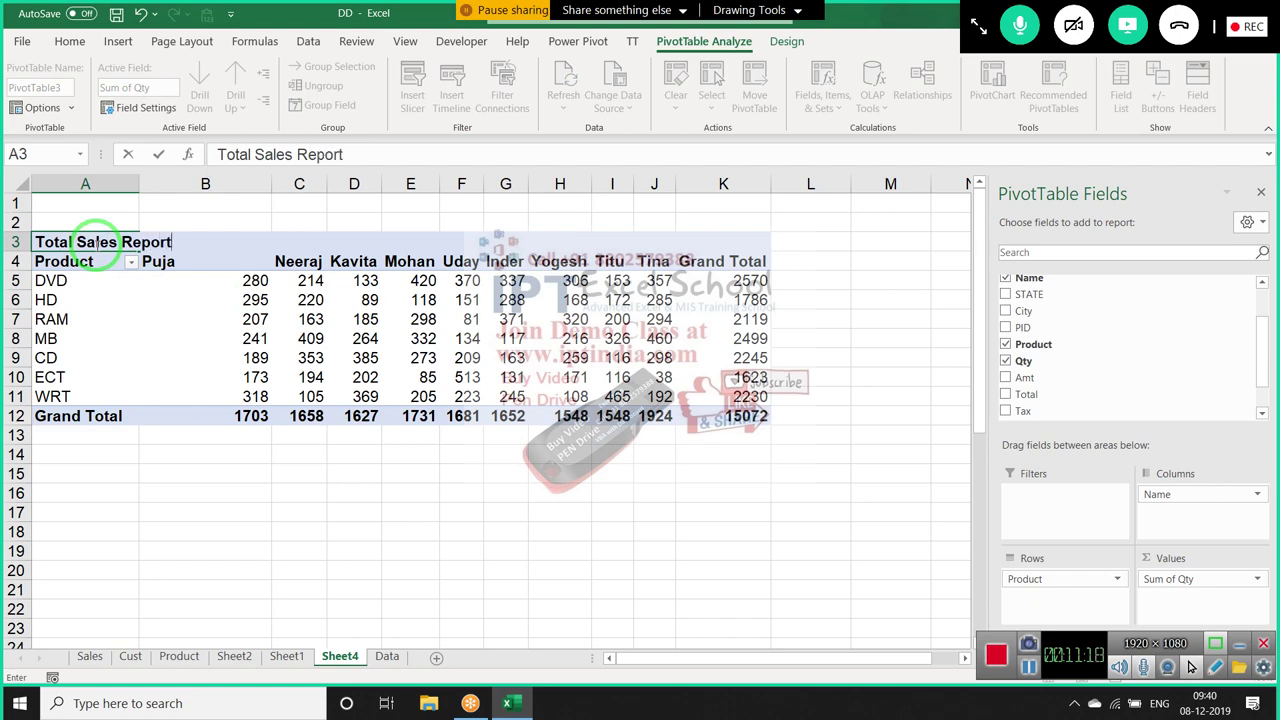
key("Return")
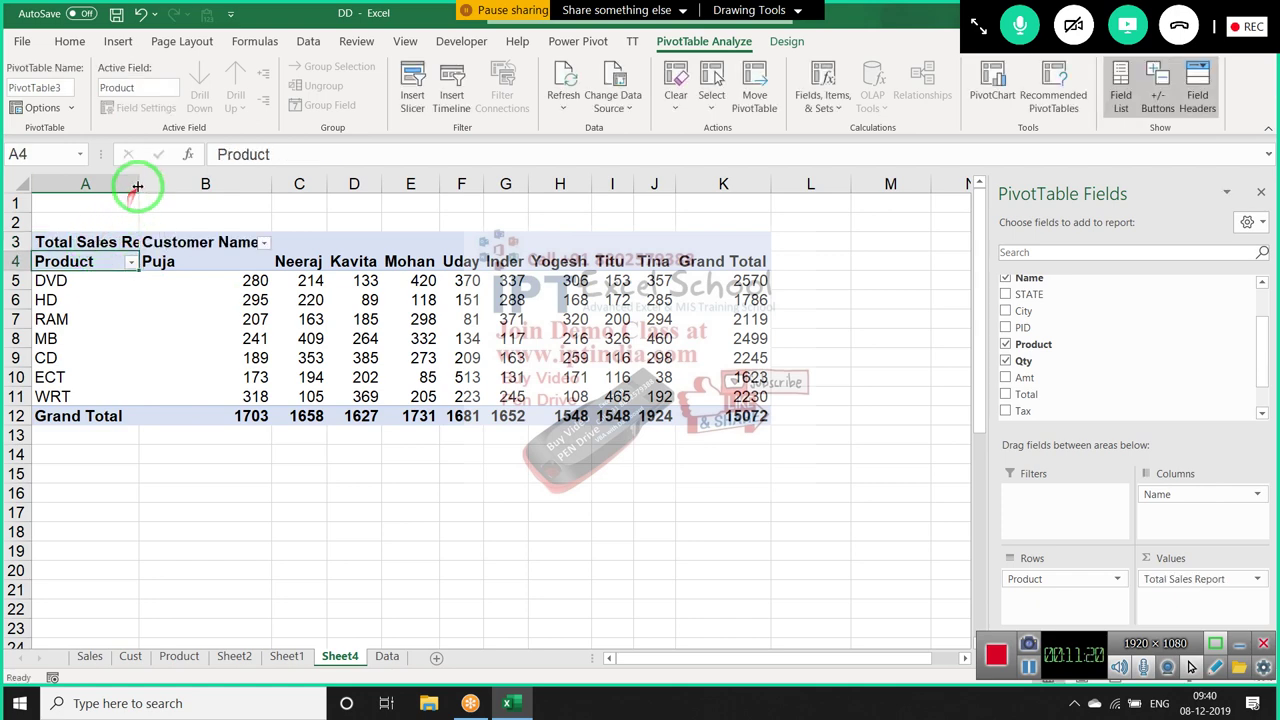
double_click(139, 184)
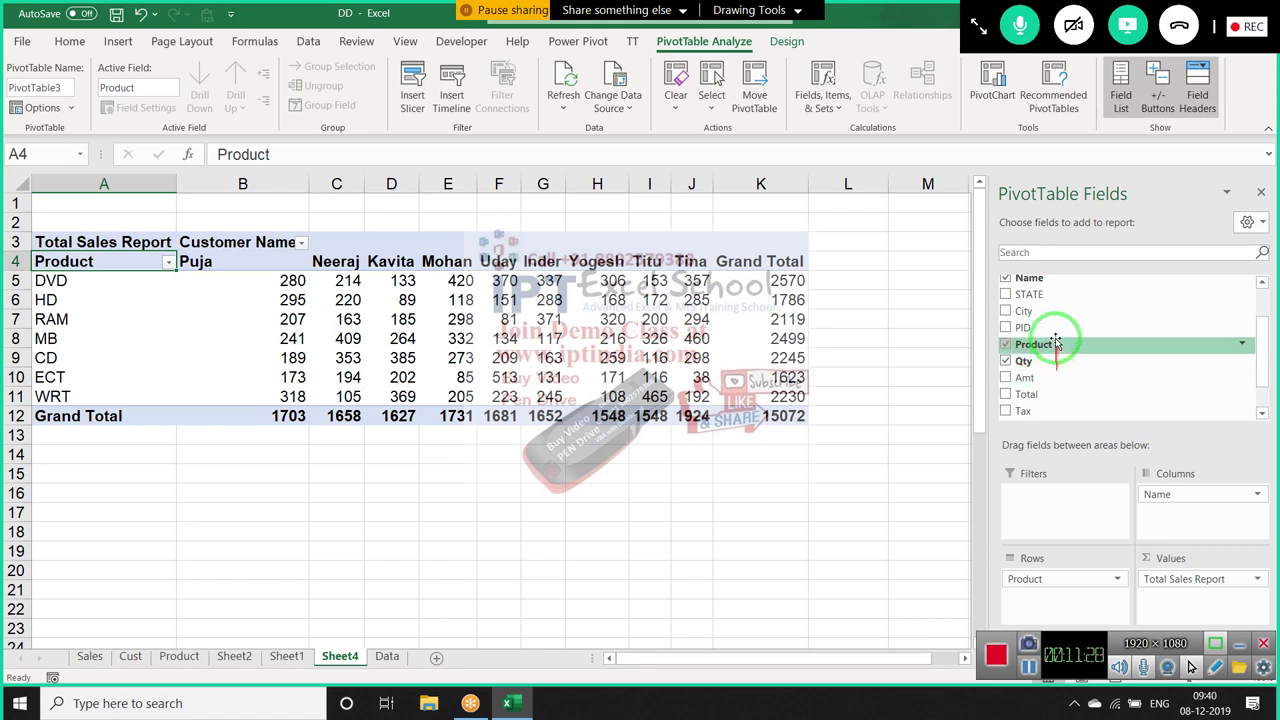
Remove Name from the pivot columns, leaving one total per product (DVD 2570)
left_click_drag(1055, 343, 1170, 503)
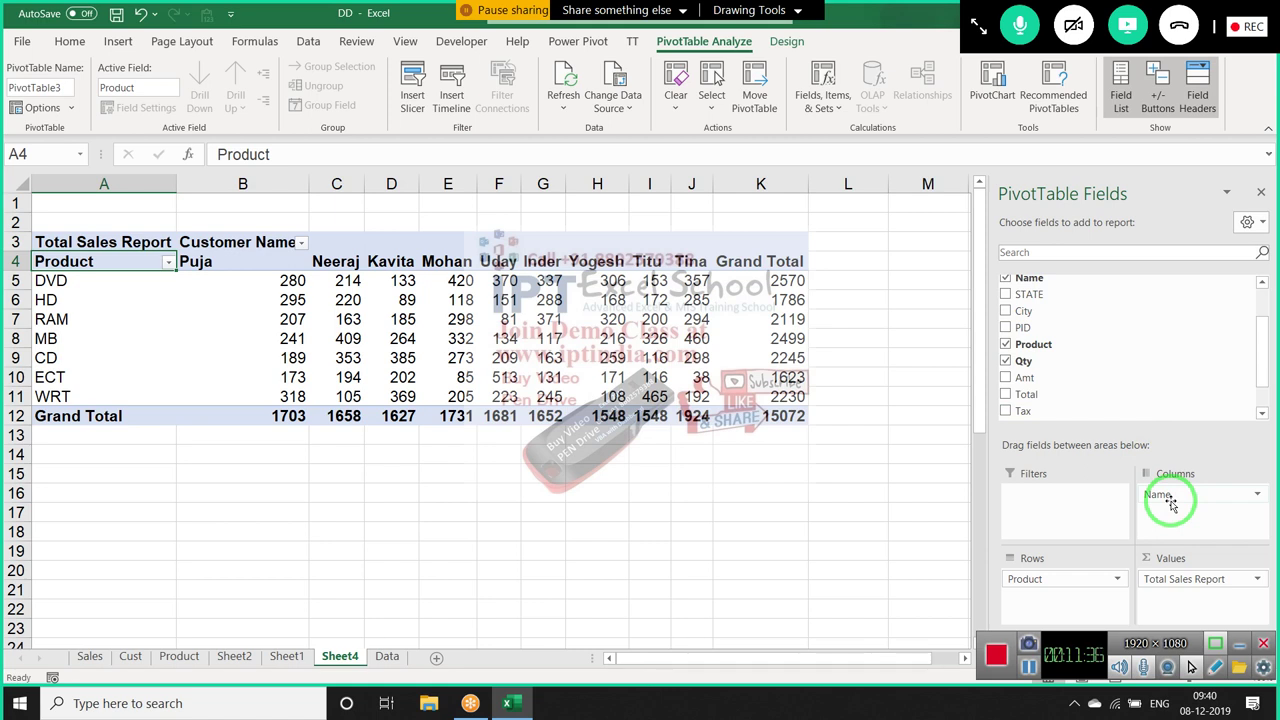
left_click_drag(1262, 620, 1155, 469)
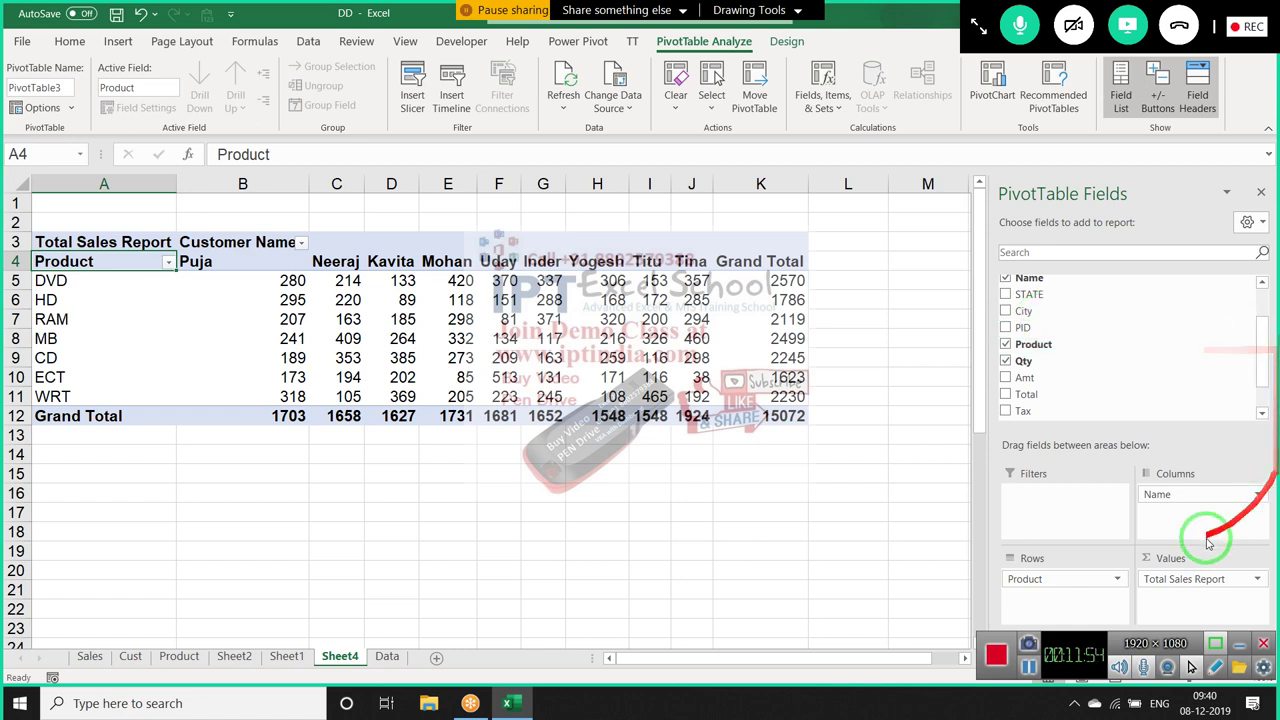
left_click_drag(1042, 318, 1136, 352)
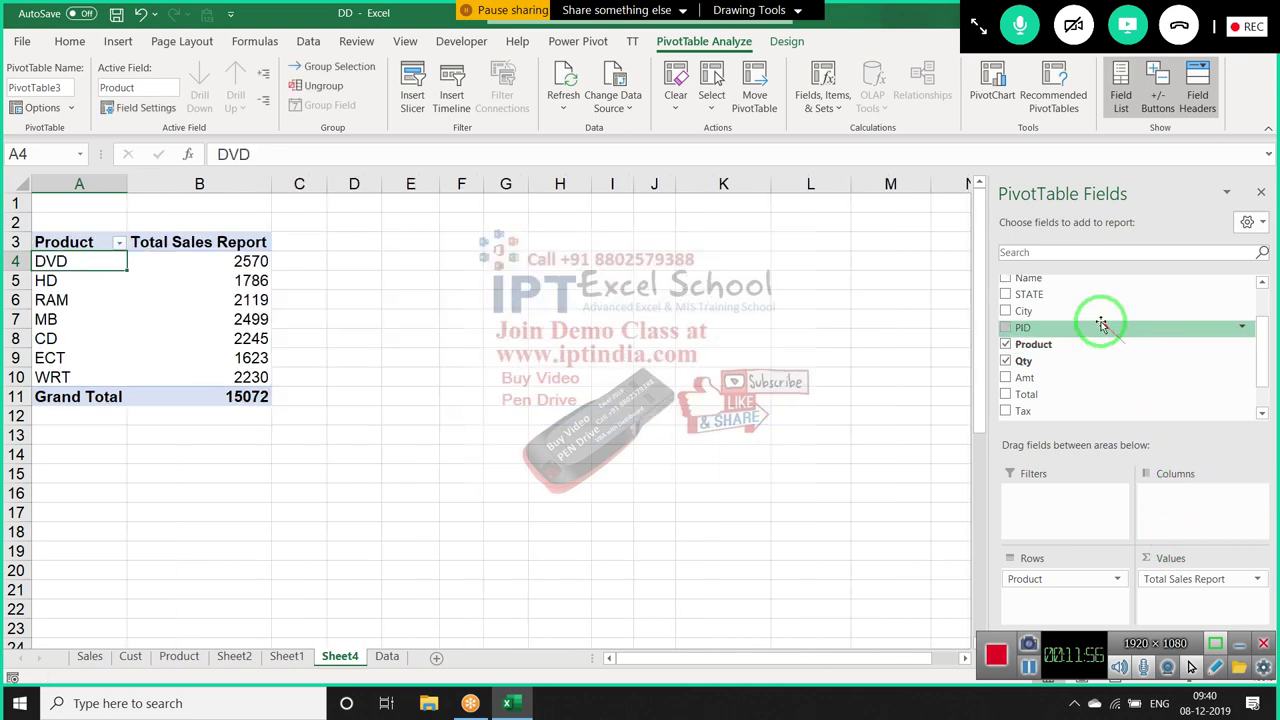
Add City as the pivot's column field and review the Noida, Delhi, Udaypur columns
left_click_drag(1066, 309, 1172, 508)
key("Right")
key("Right")
key("Right")
key("Right")
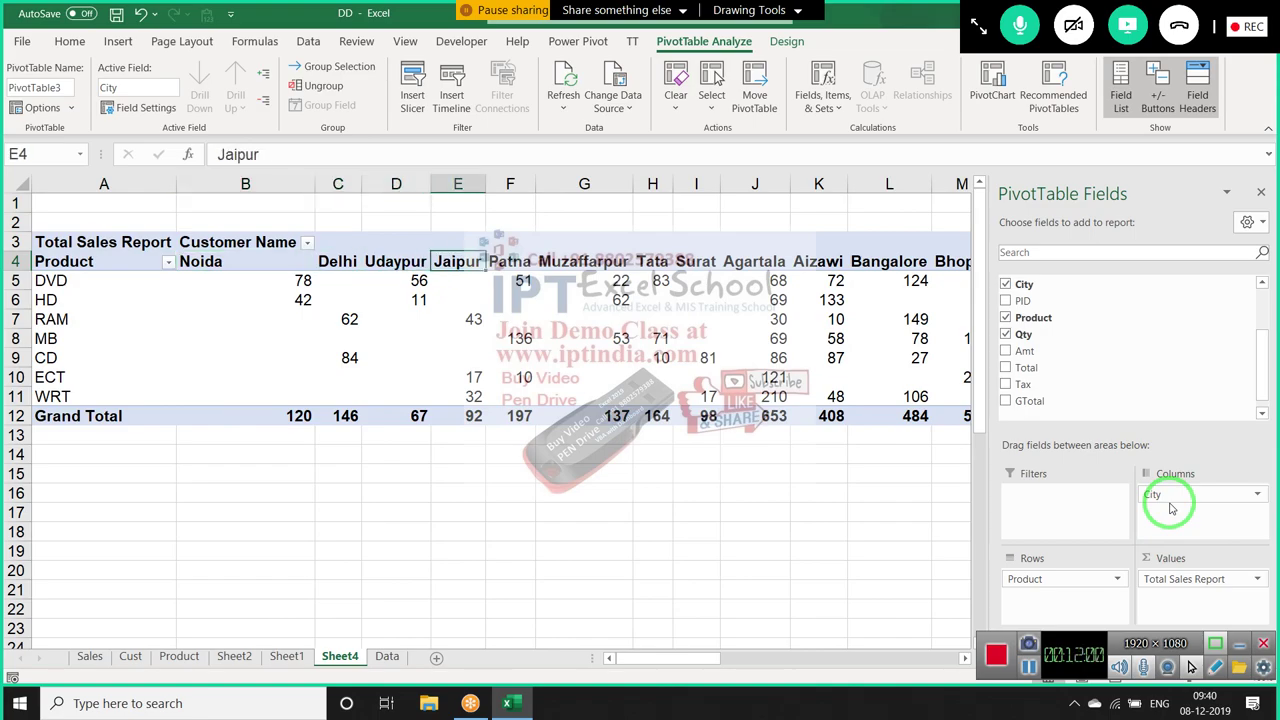
key("Right")
key("Right")
key("Right")
key("Right")
key("Right")
key("Right")
key("Right")
key("Right")
key("Right")
key("Right")
key("Right")
key("Right")
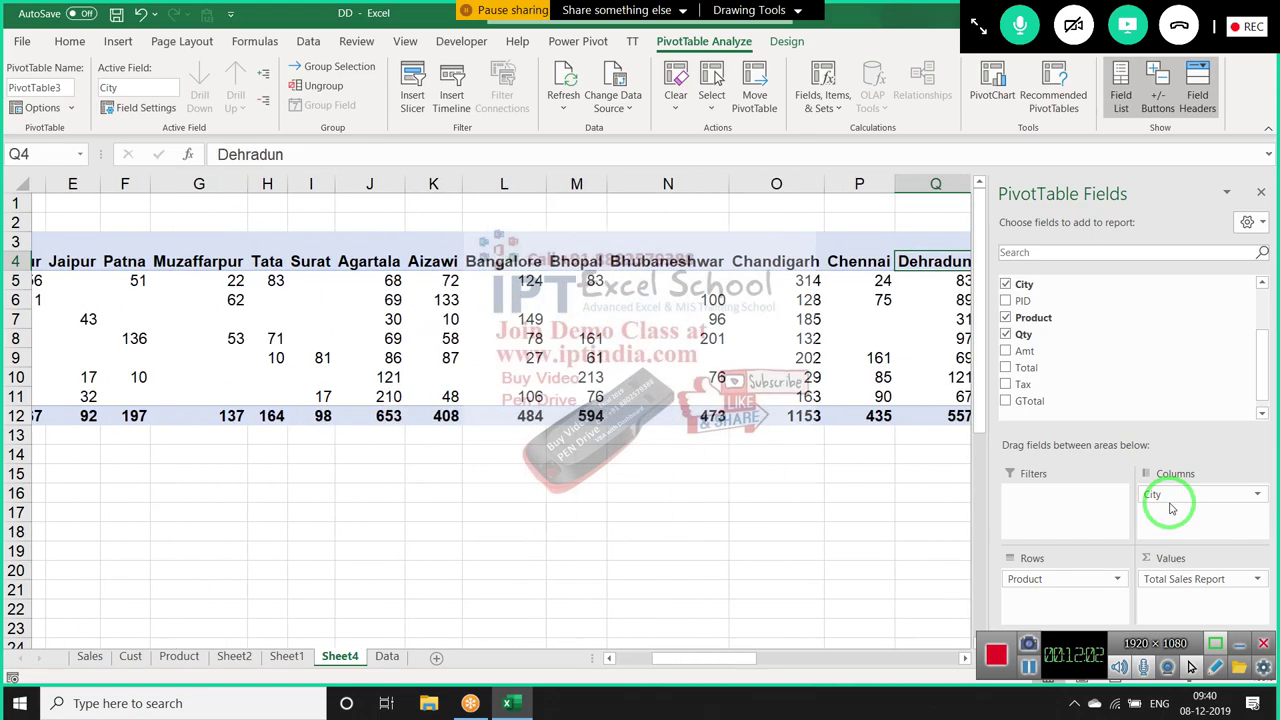
key("Right")
key("Right")
key("Right")
key("Right")
key("Right")
key("Right")
key("Right")
key("Right")
key("Right")
key("Right")
key("Right")
key("Right")
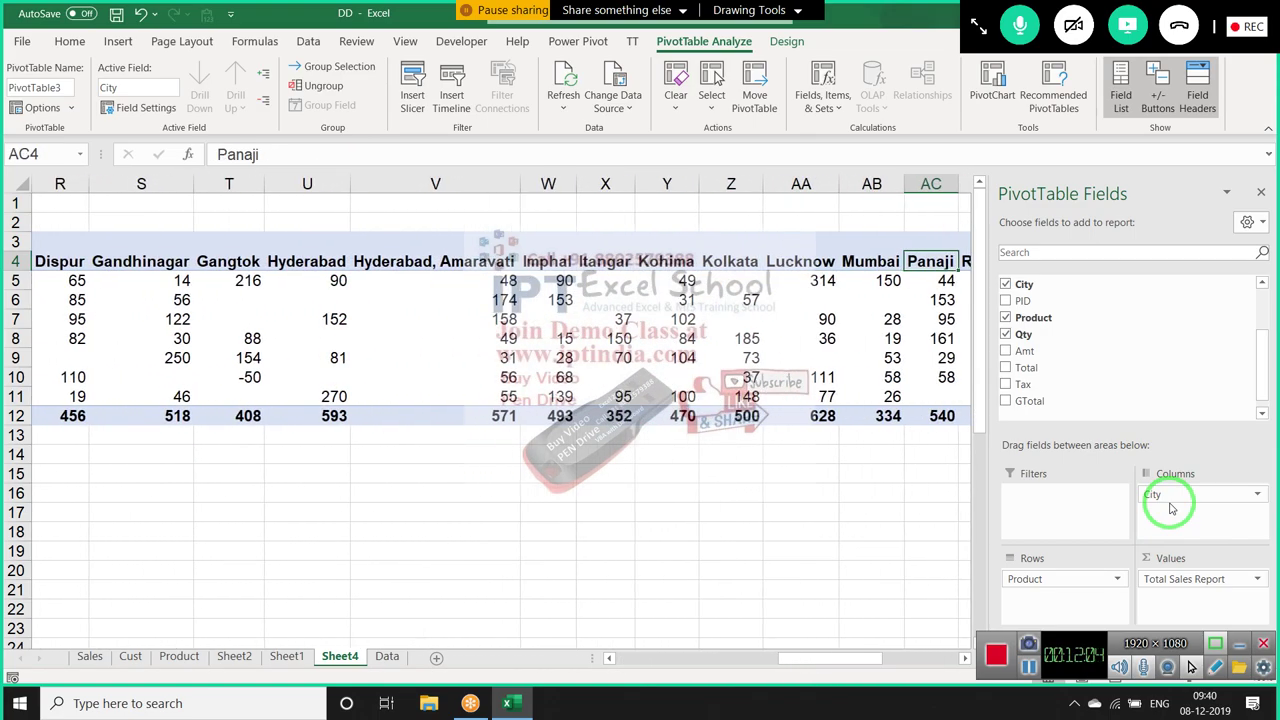
key("Right")
key("Right")
key("Right")
key("Right")
key("Right")
key("Right")
key("Right")
key("Right")
key("Right")
key("Right")
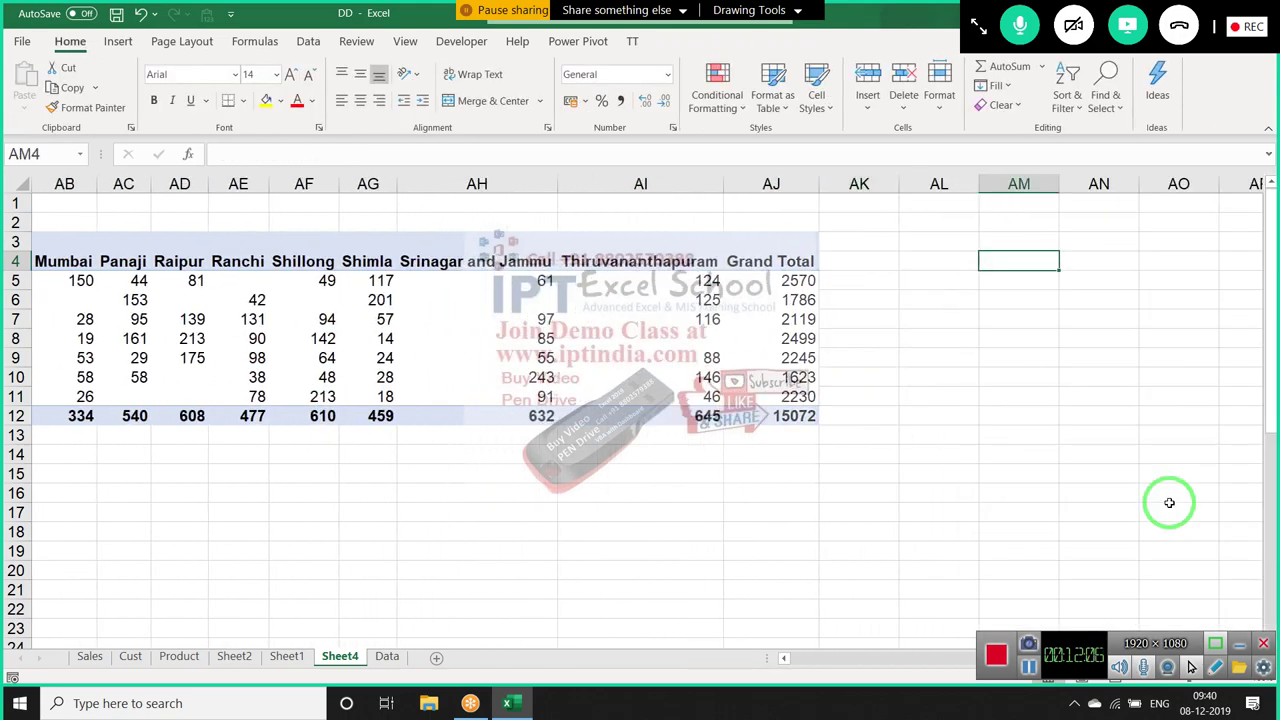
key("Down")
key("Down")
key("Down")
key("Down")
key("Down")
key("Down")
key("Down")
key("Left")
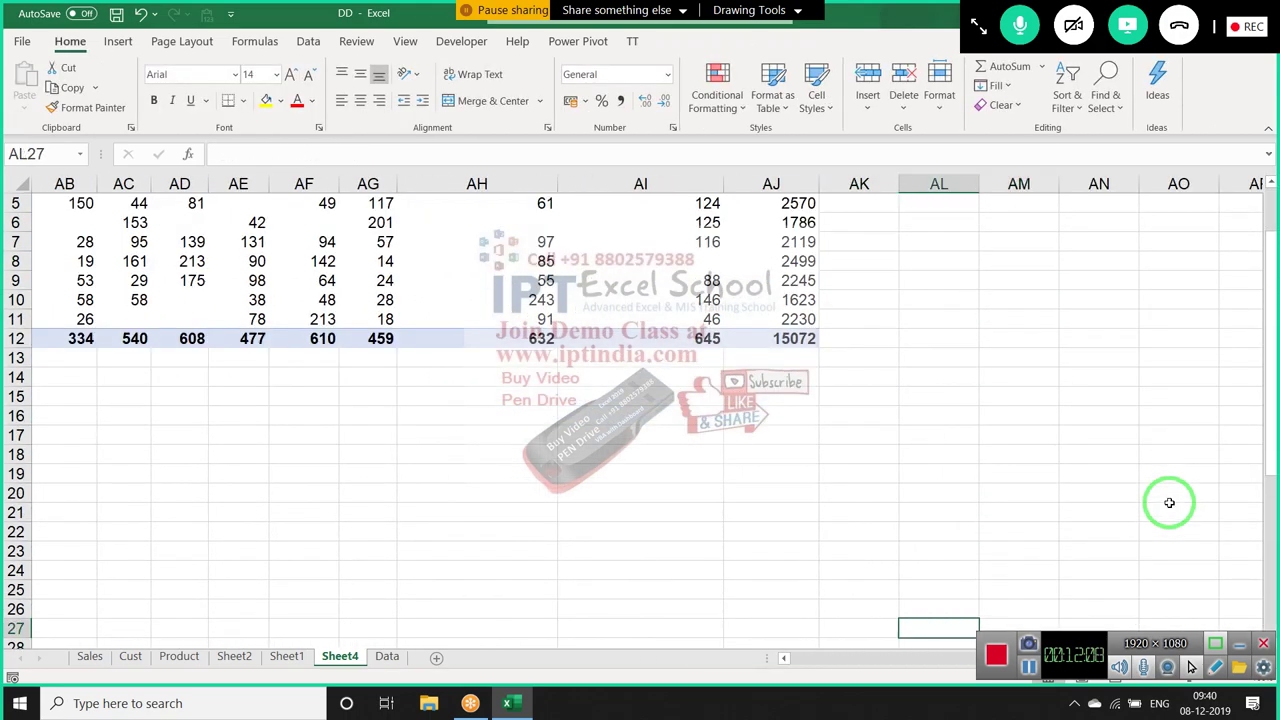
key("Left")
key("Left")
key("Left")
key("Left")
key("Left")
key("Left")
key("Left")
key("Left")
key("Left")
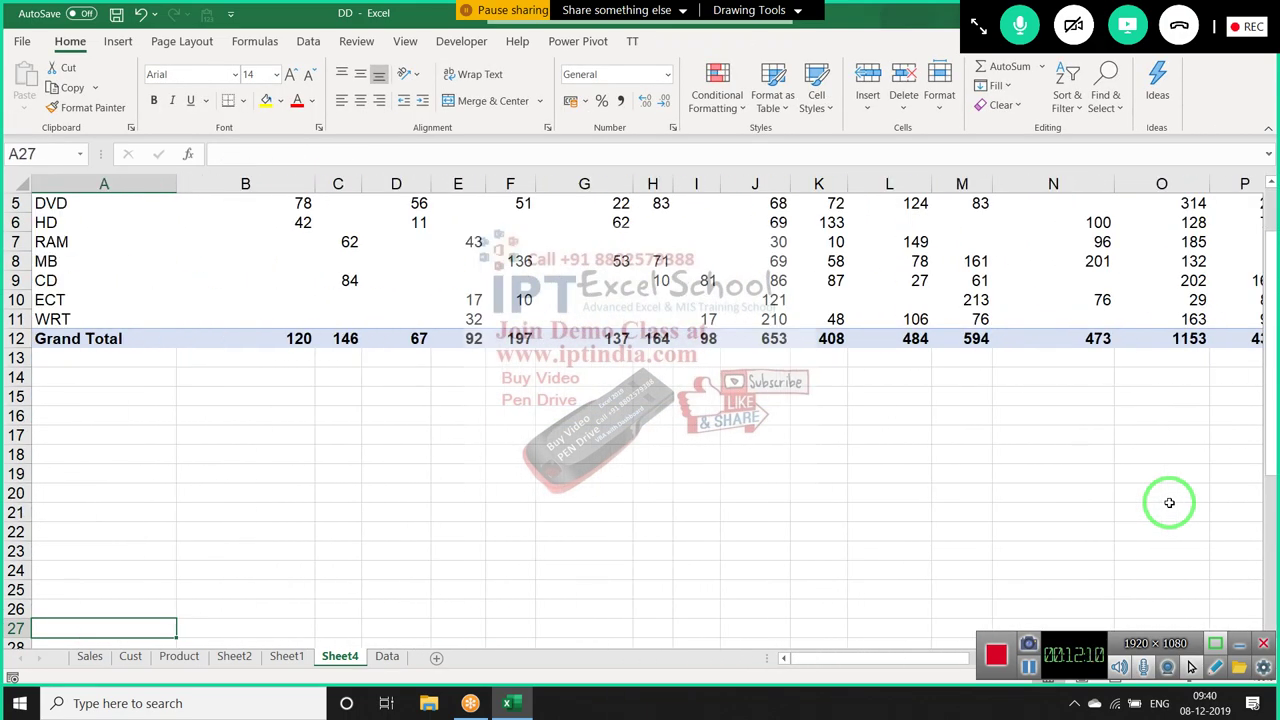
key("ctrl+Up")
key("ctrl+Up")
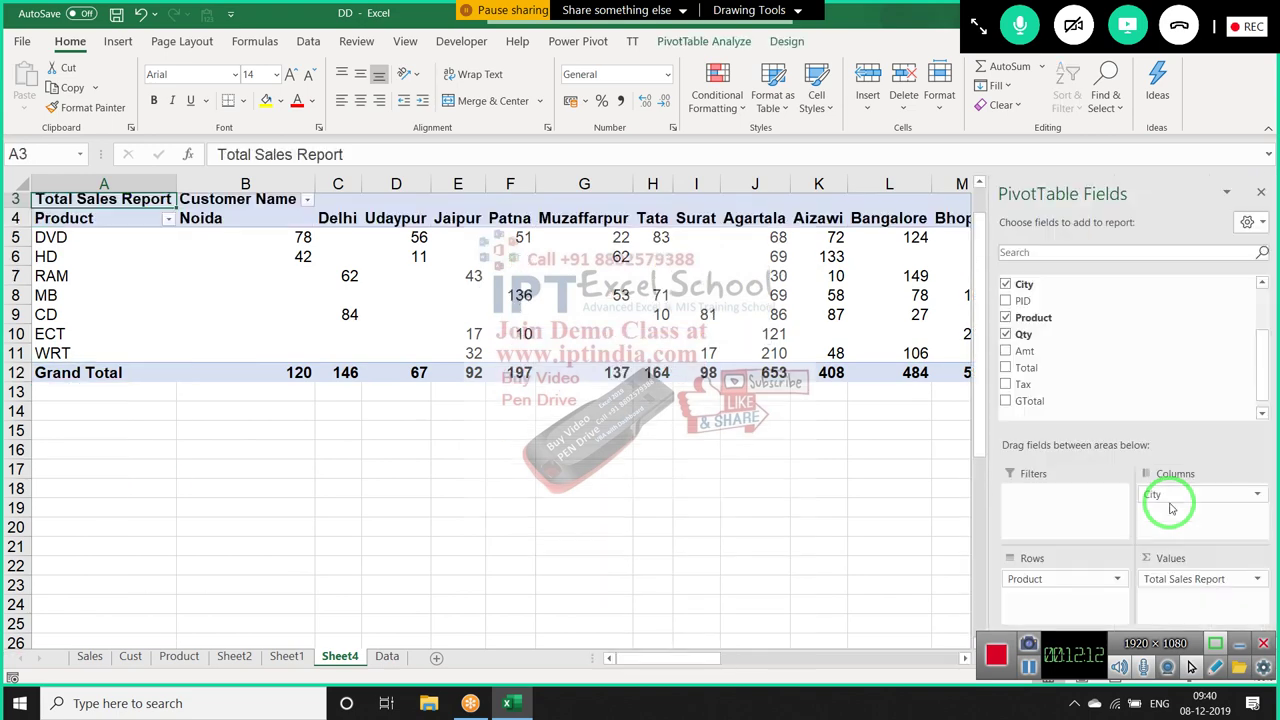
key("ctrl+Up")
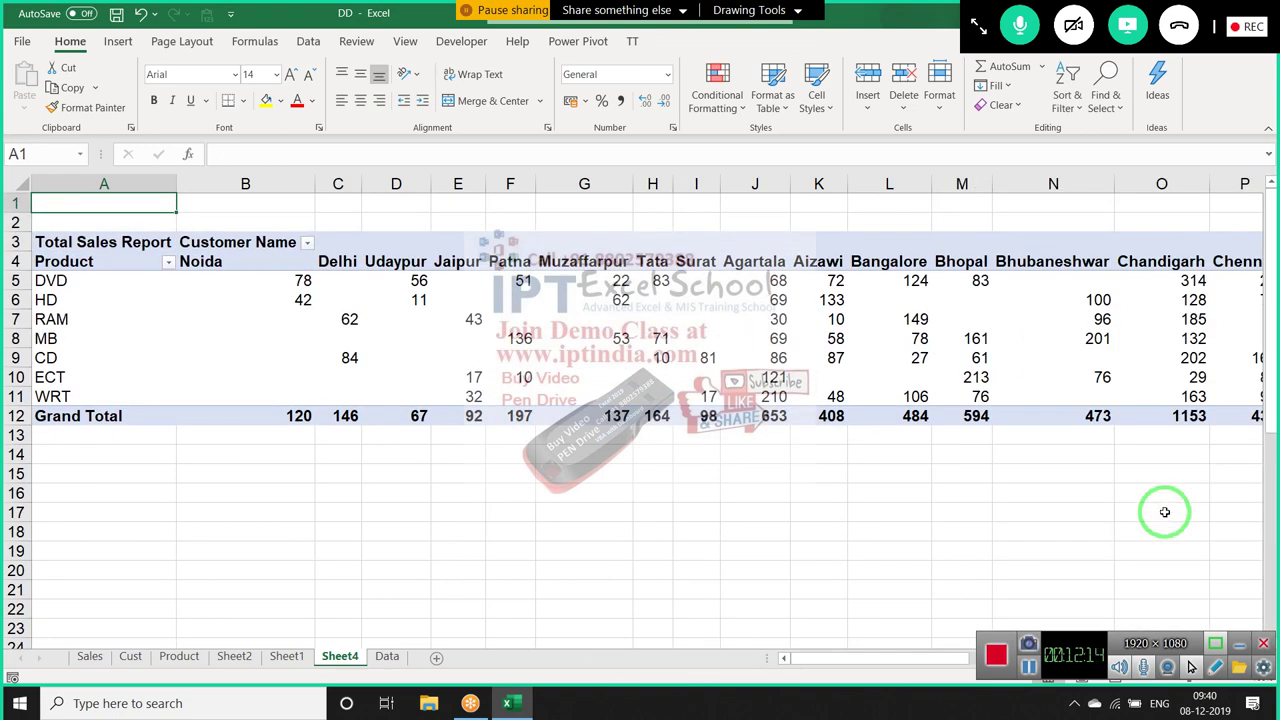
mouse_move(1265, 450)
left_mouse_down()
mouse_move(1051, 343)
mouse_move(522, 318)
left_mouse_up()
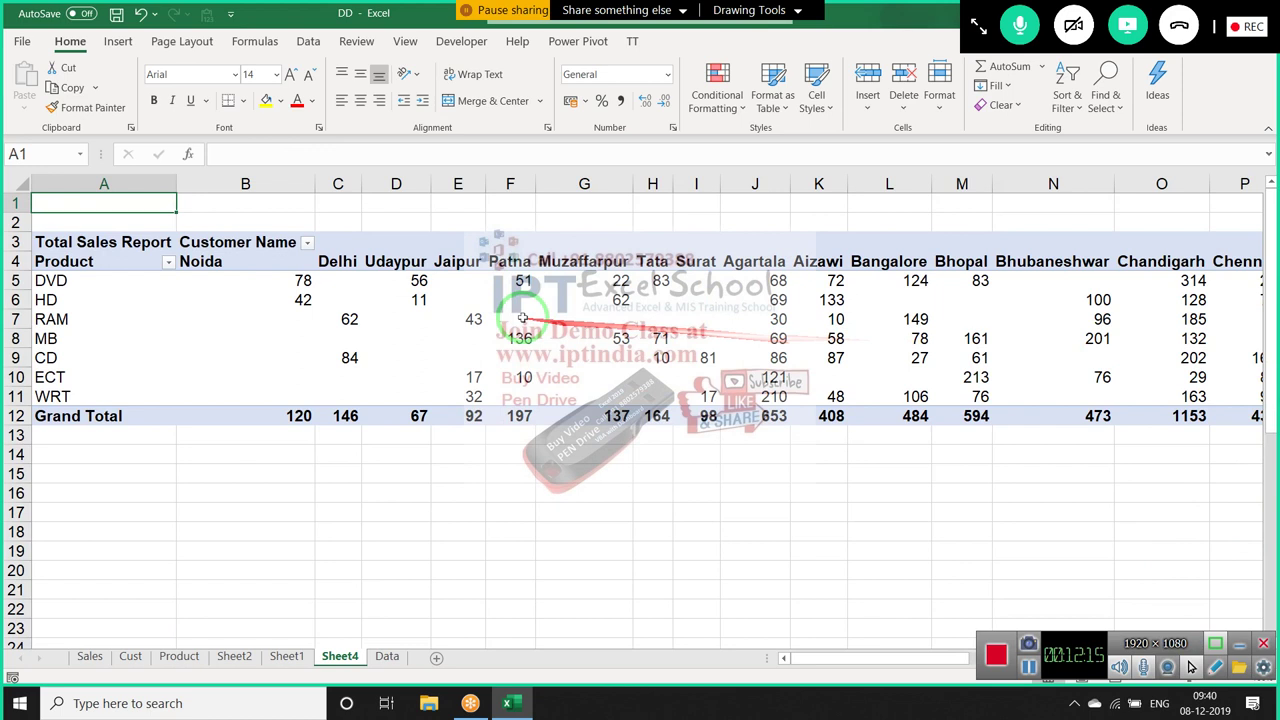
left_click(460, 300)
left_click_drag(806, 316, 1127, 503)
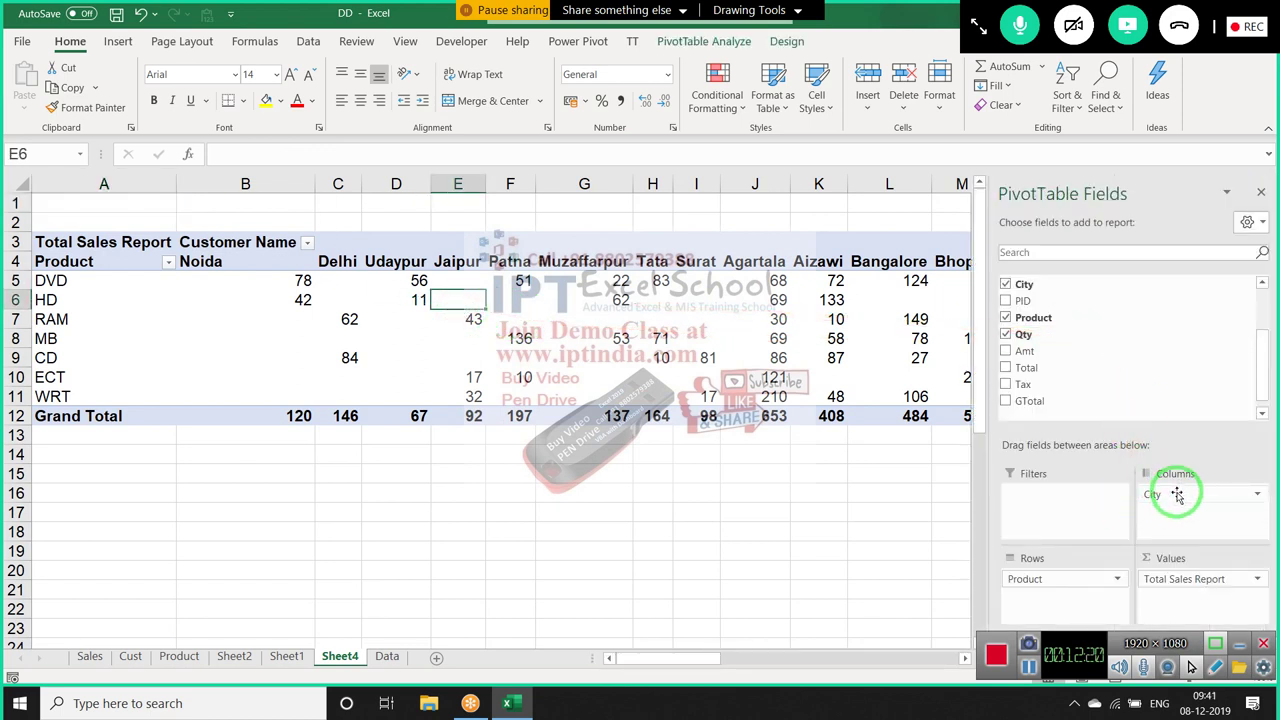
mouse_move(1178, 494)
left_mouse_down()
mouse_move(1083, 607)
mouse_move(1120, 345)
left_mouse_up()
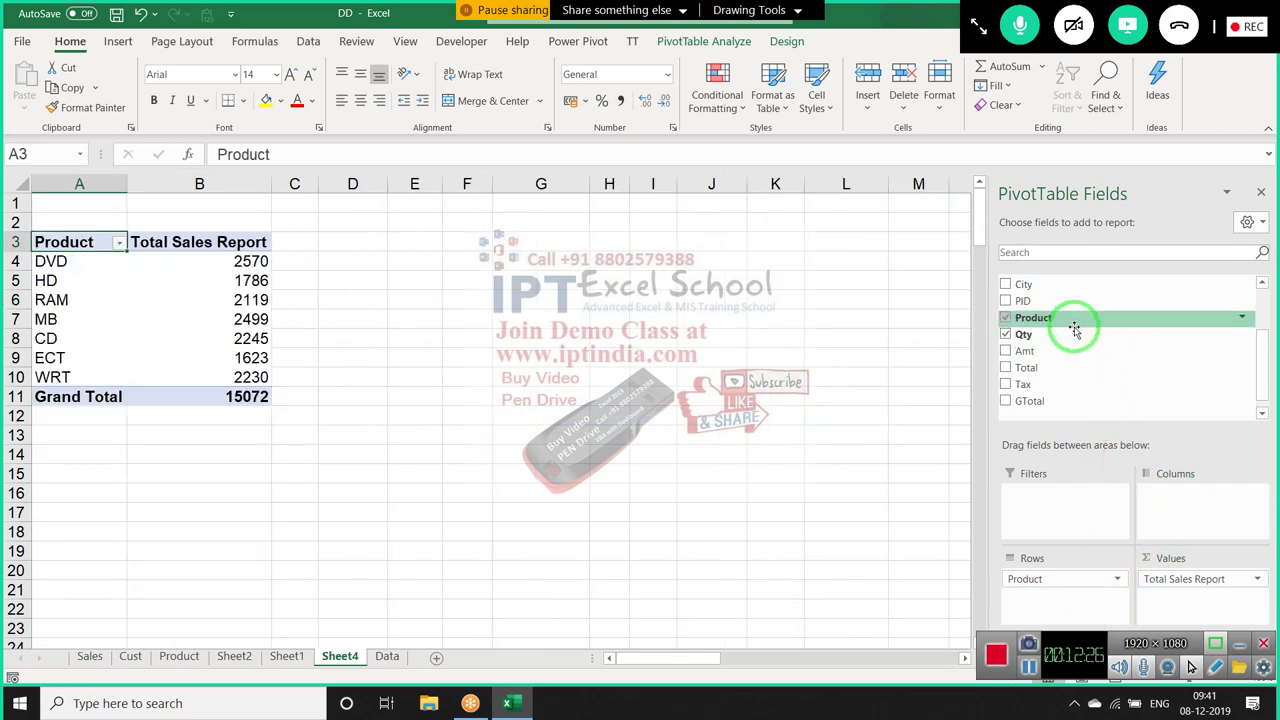
mouse_move(1050, 373)
left_mouse_down()
mouse_move(1136, 320)
mouse_move(1070, 605)
left_mouse_up()
scroll(1250, 338, "up", 2)
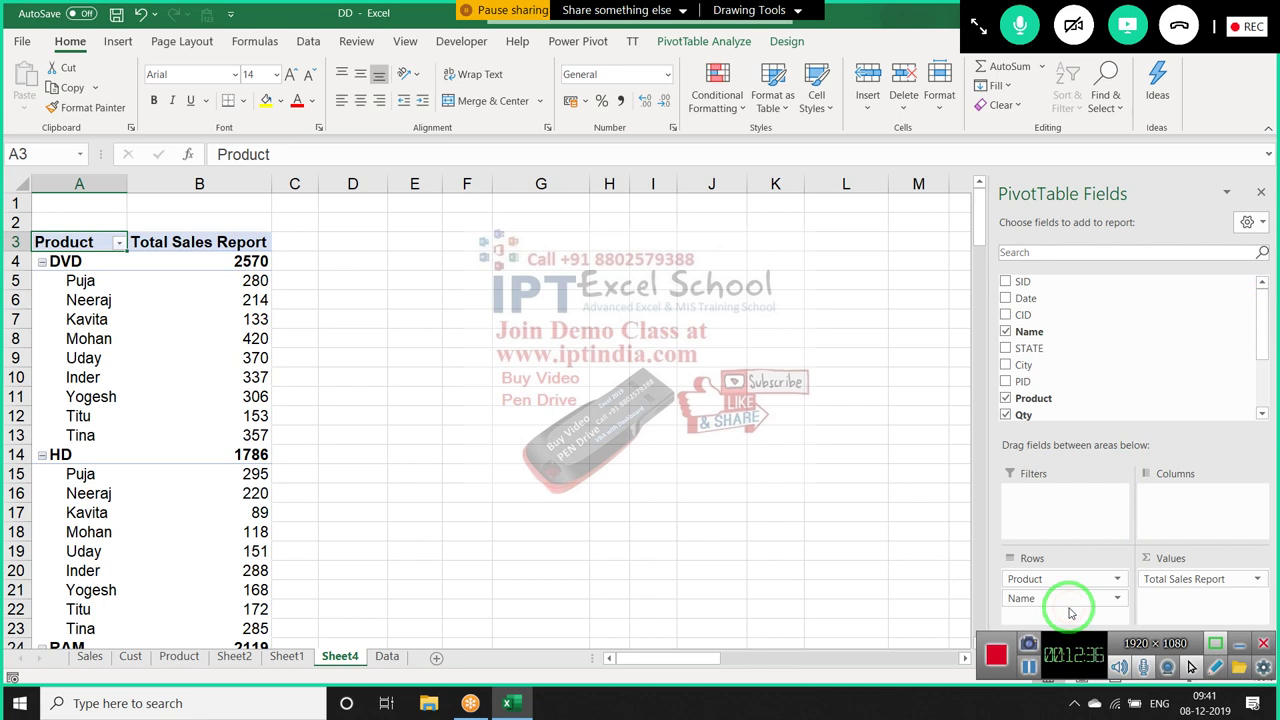
left_click_drag(1068, 600, 1071, 577)
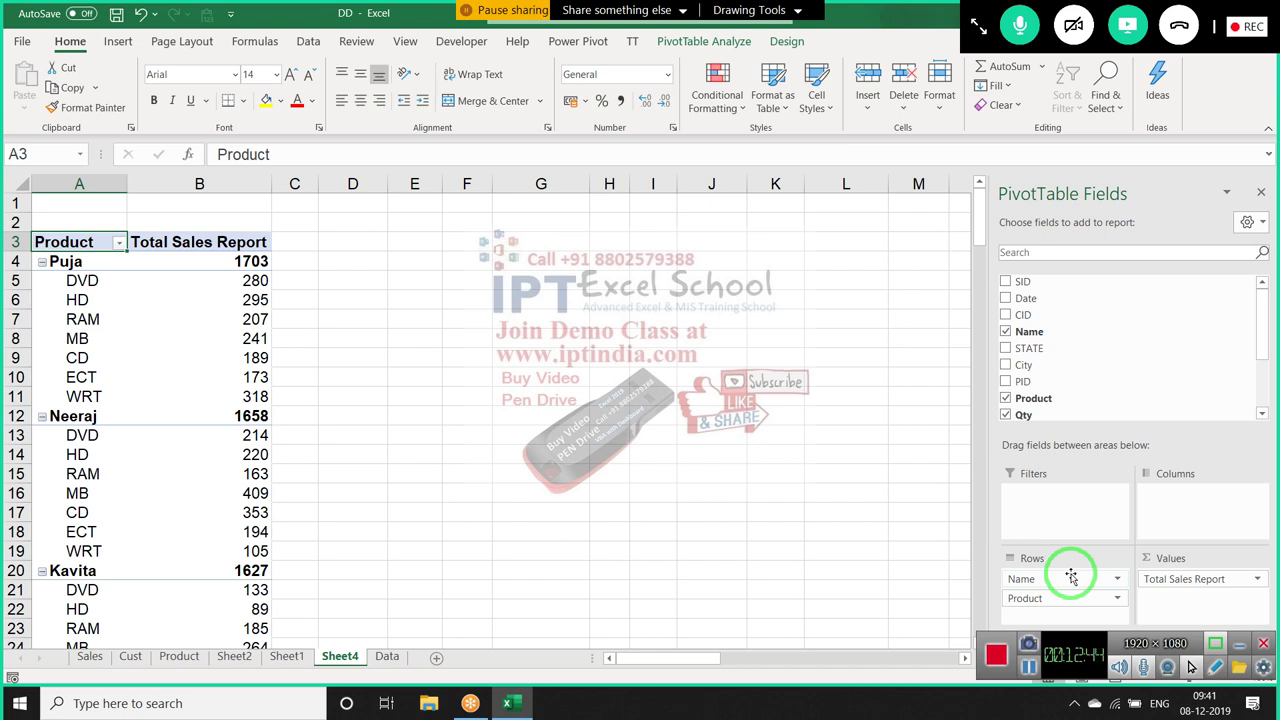
left_click(255, 300)
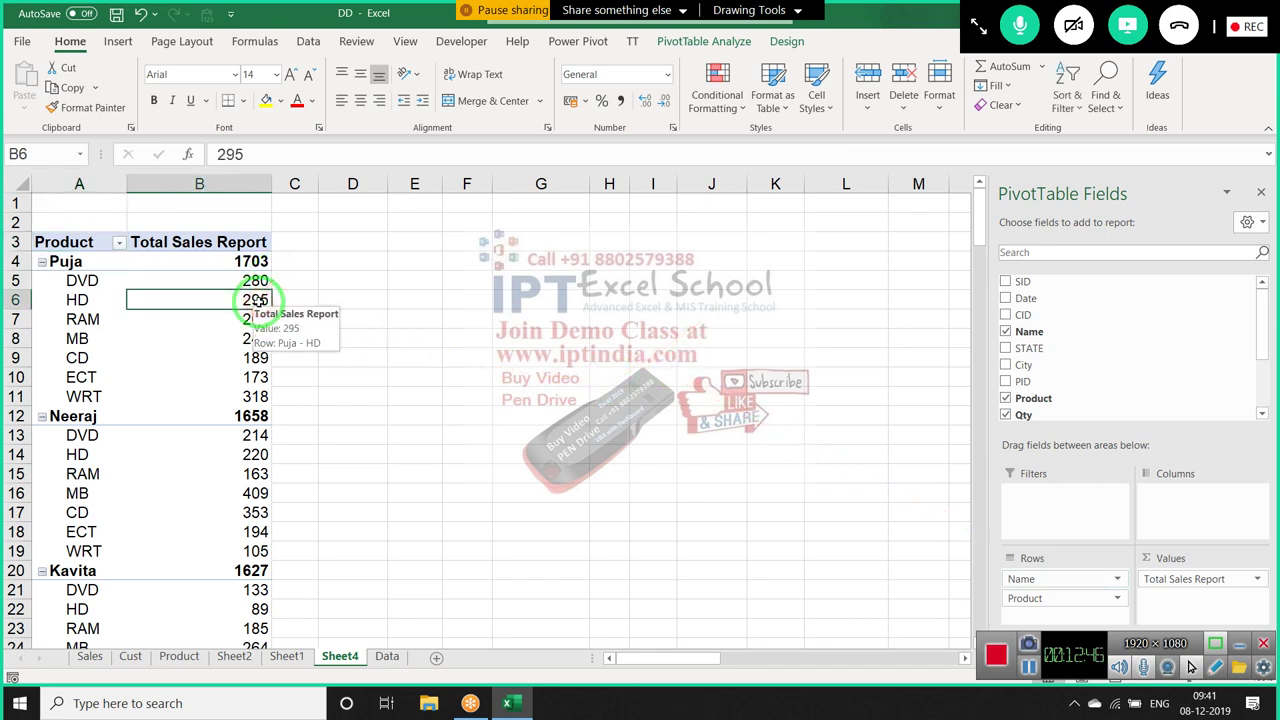
left_click(42, 262)
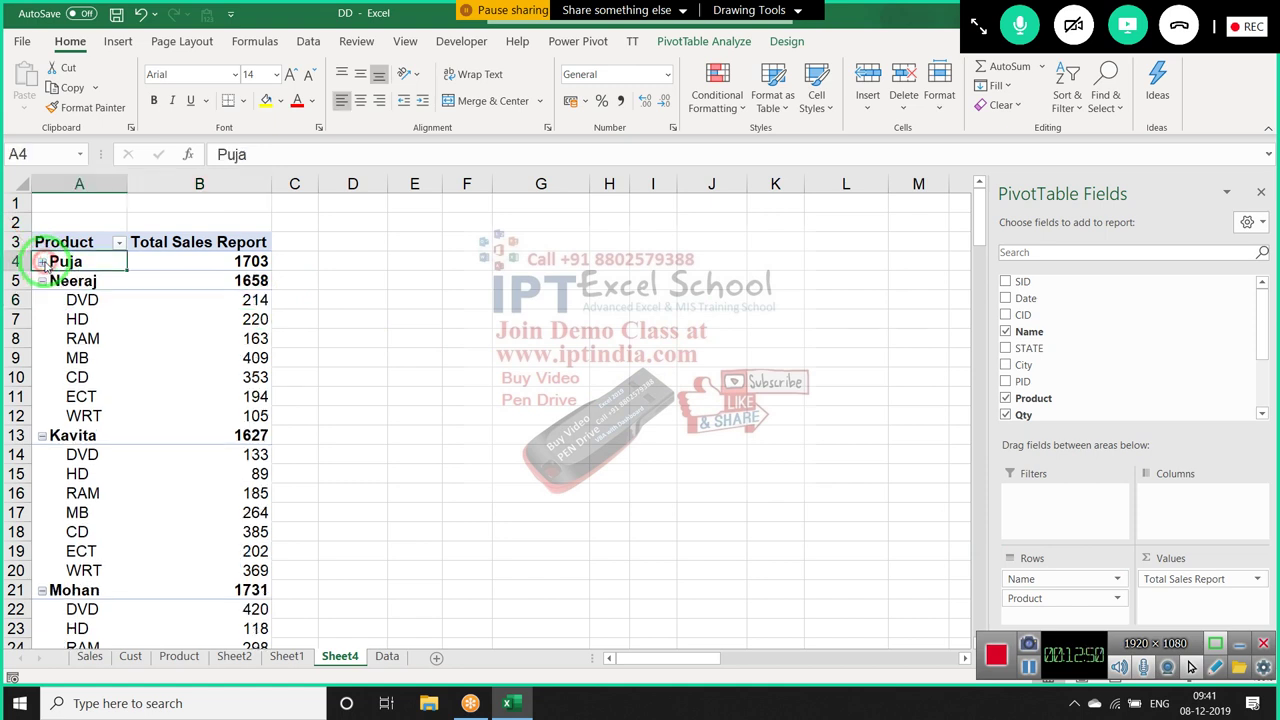
left_click(43, 262)
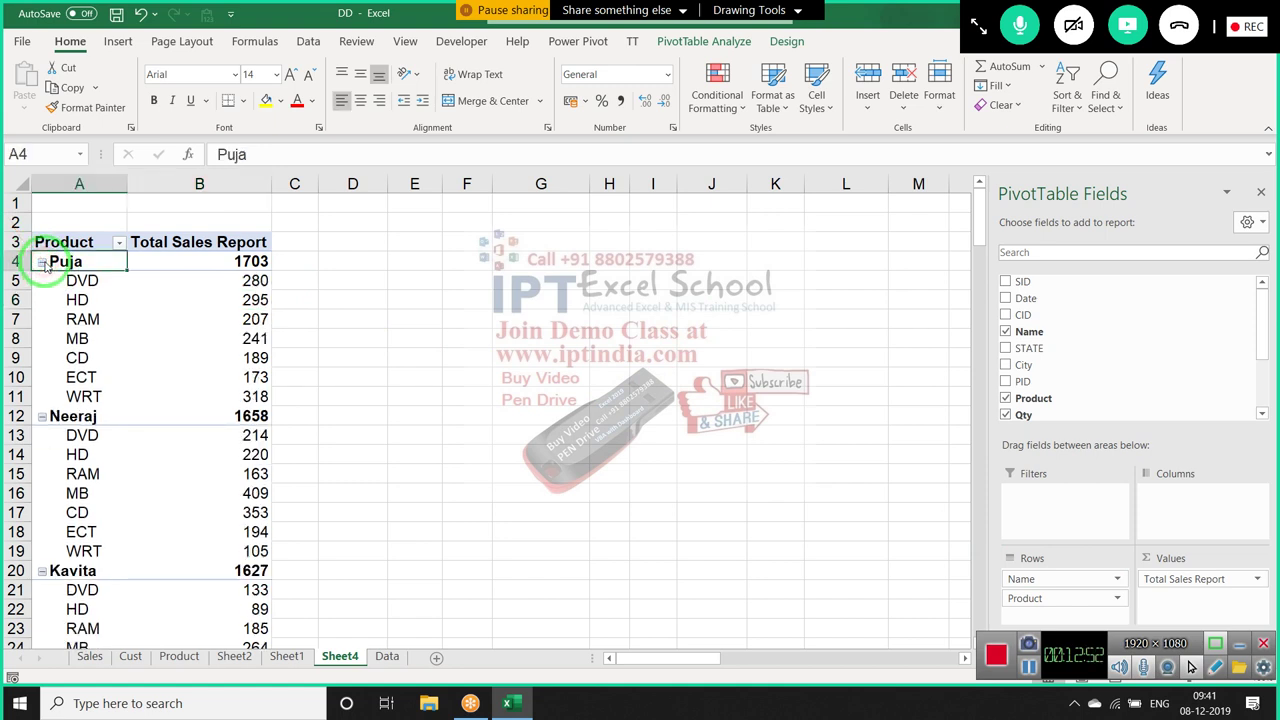
left_click(43, 262)
left_click(43, 262)
left_click(43, 262)
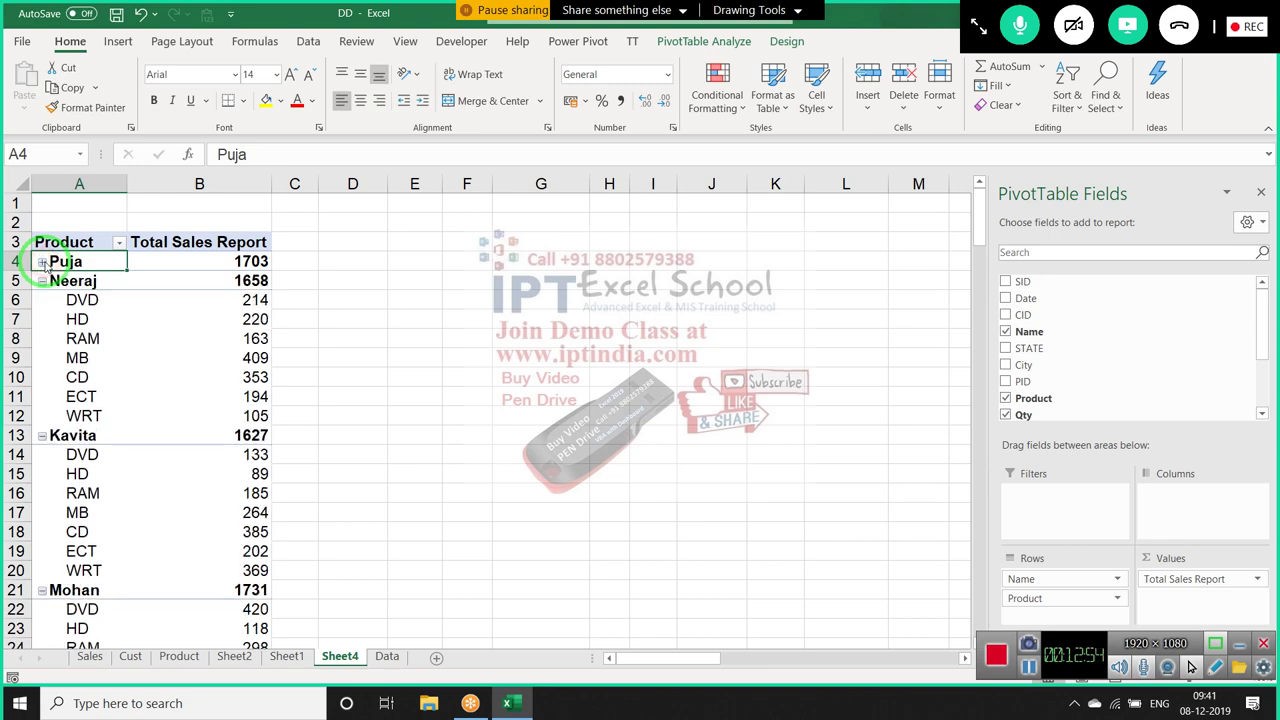
left_click(714, 45)
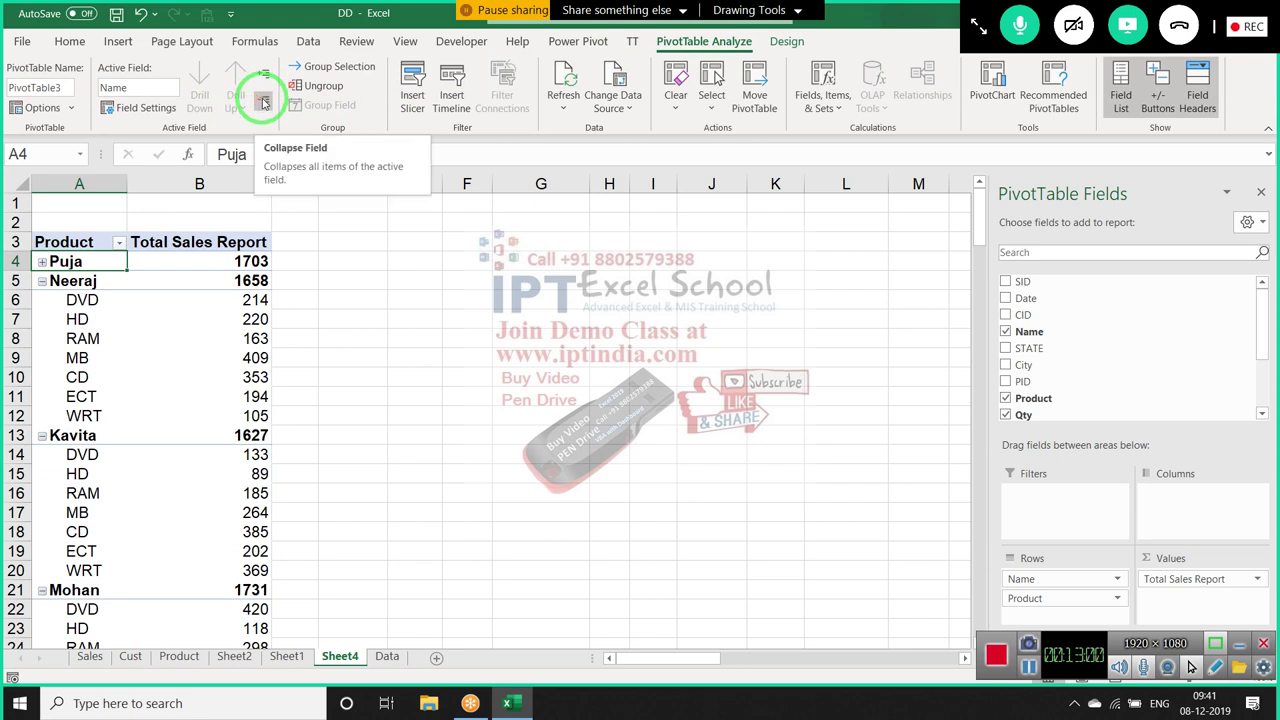
left_click(263, 102)
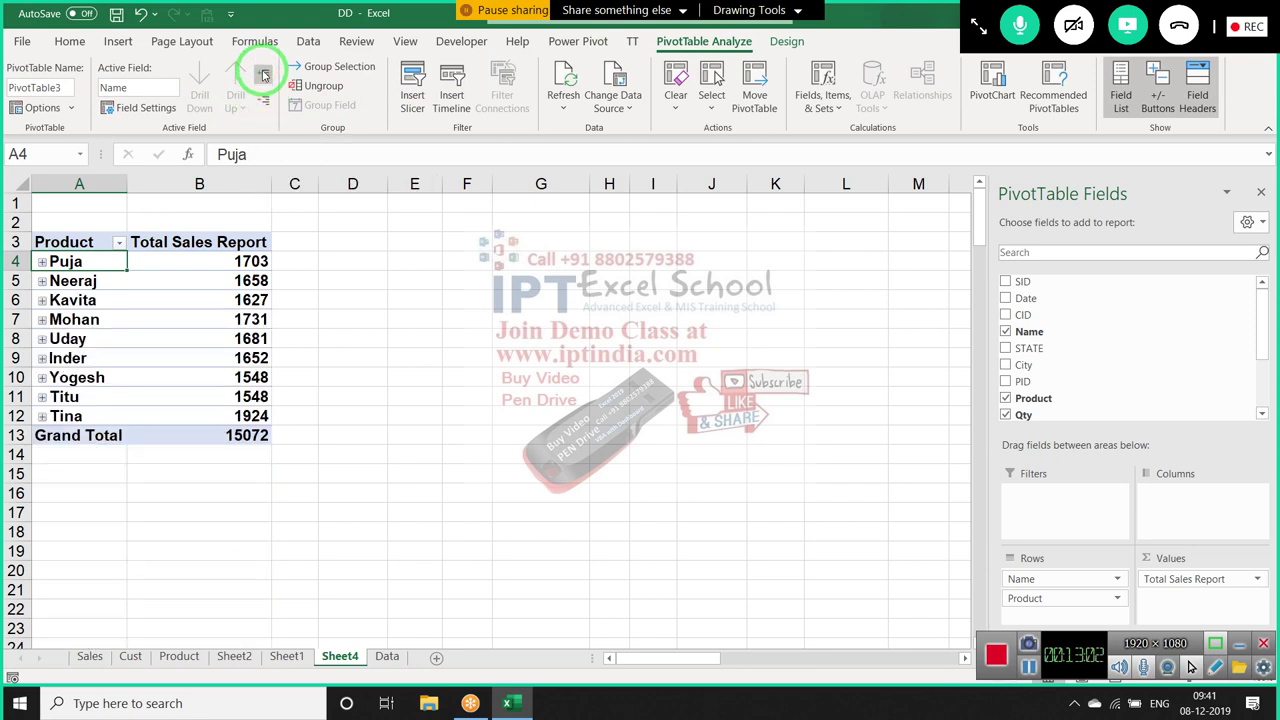
left_click(264, 73)
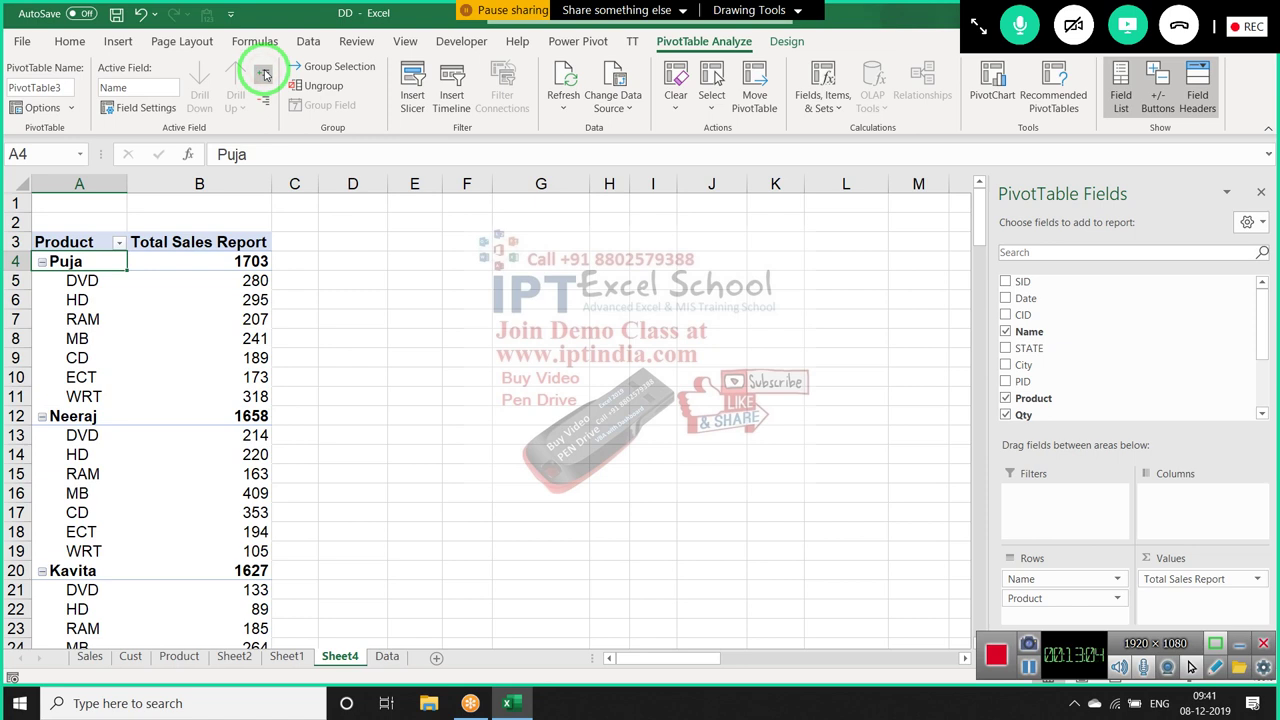
left_click(263, 104)
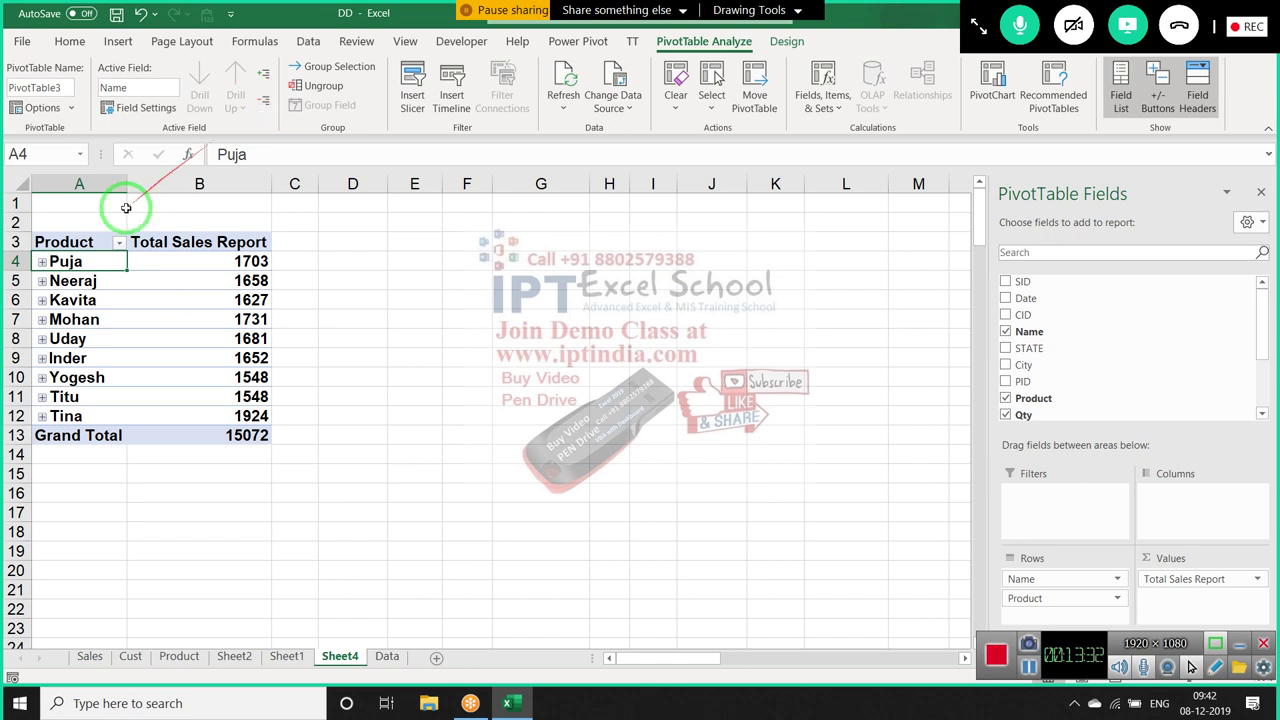
left_click(42, 262)
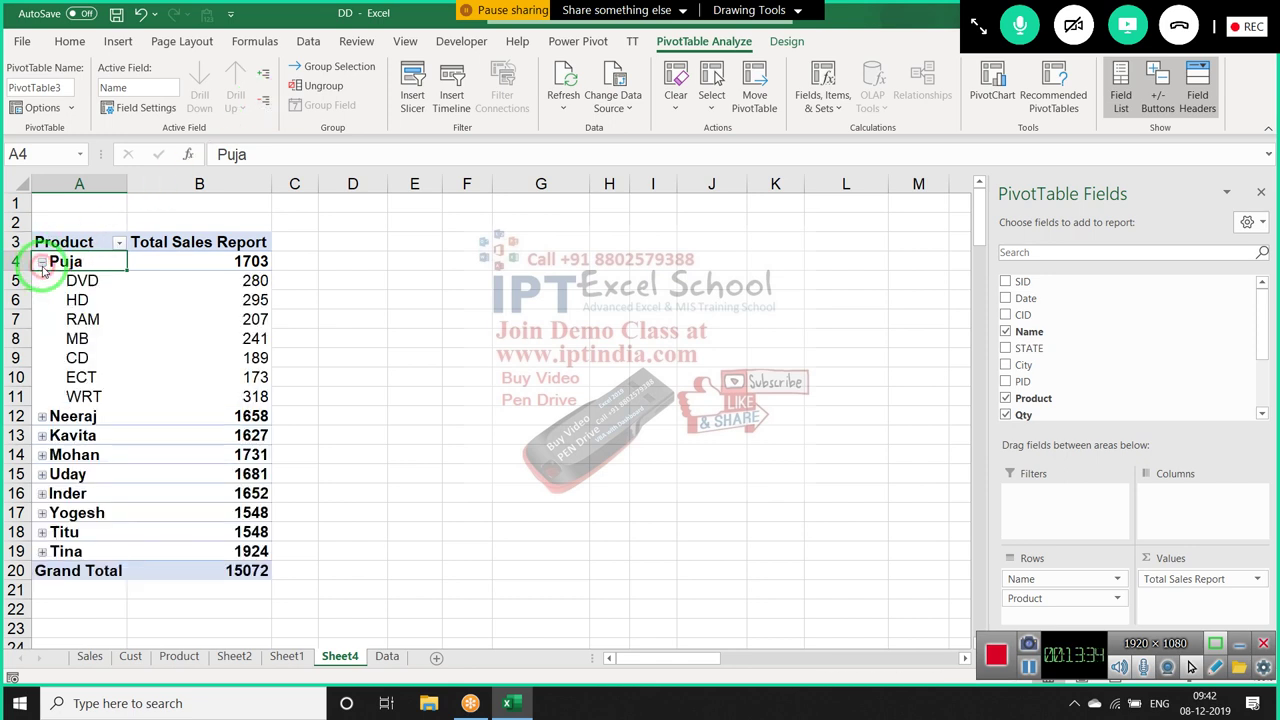
left_click(42, 262)
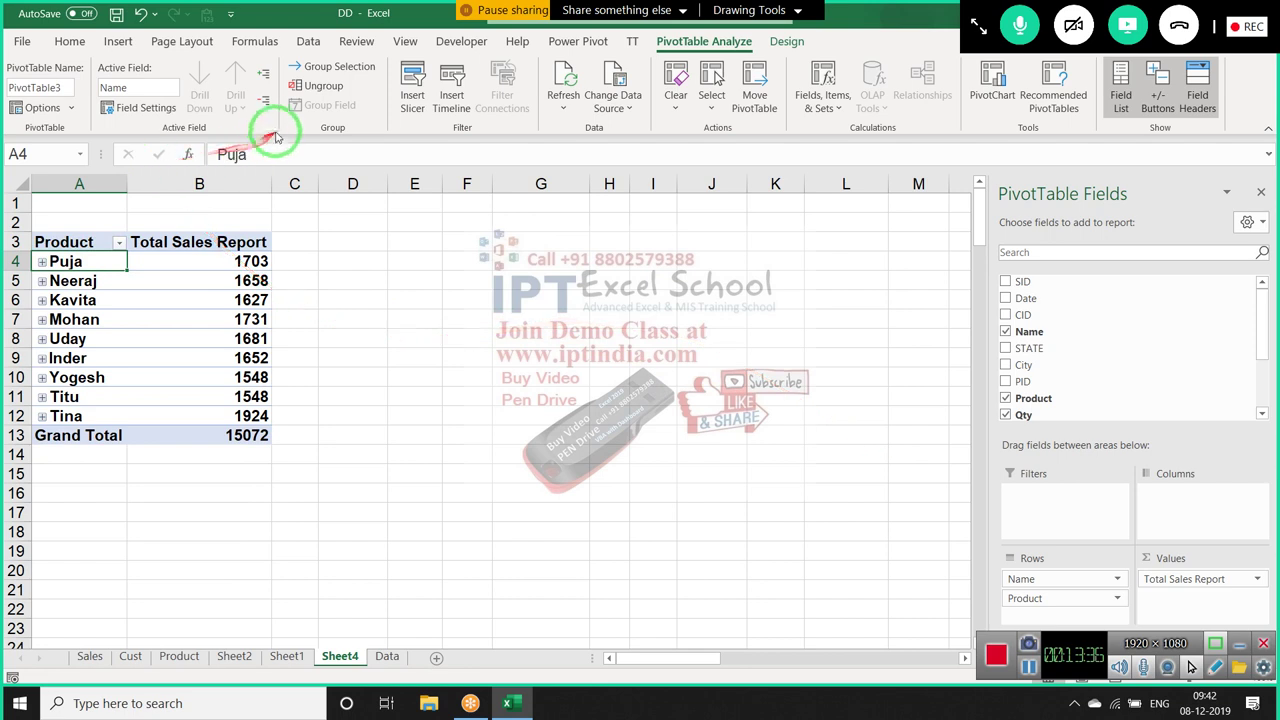
left_click(265, 74)
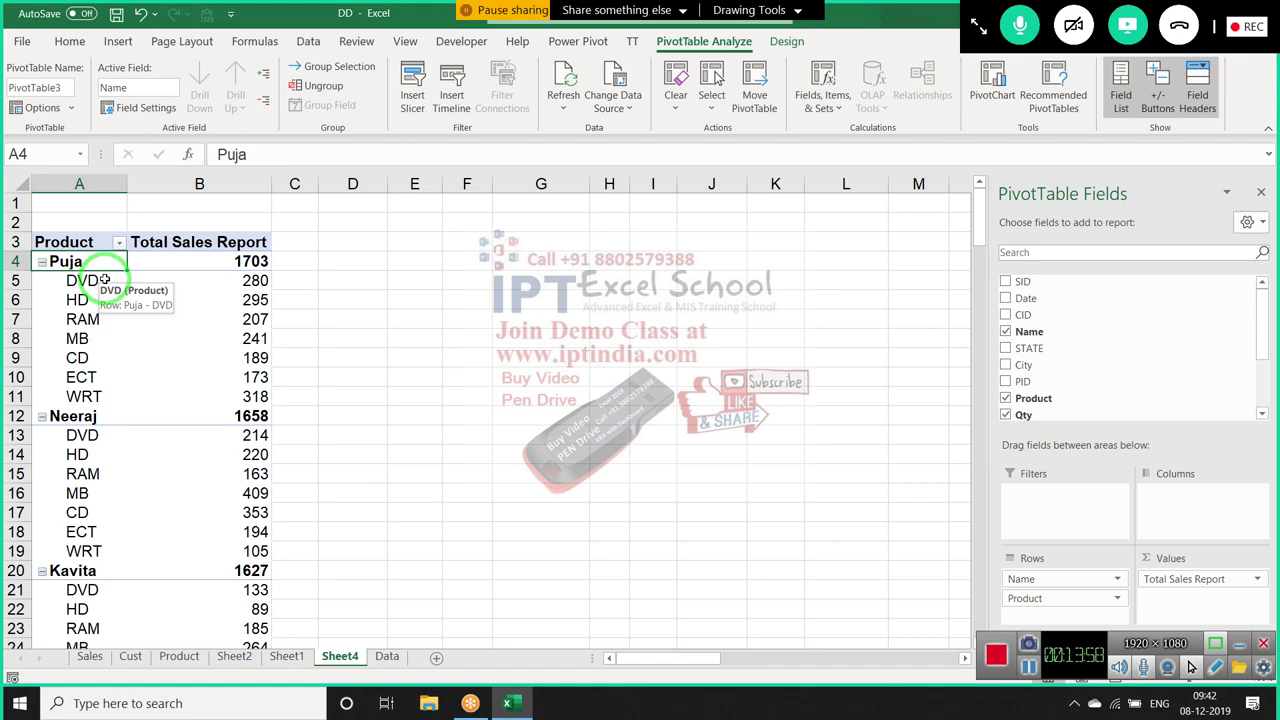
left_click(84, 183)
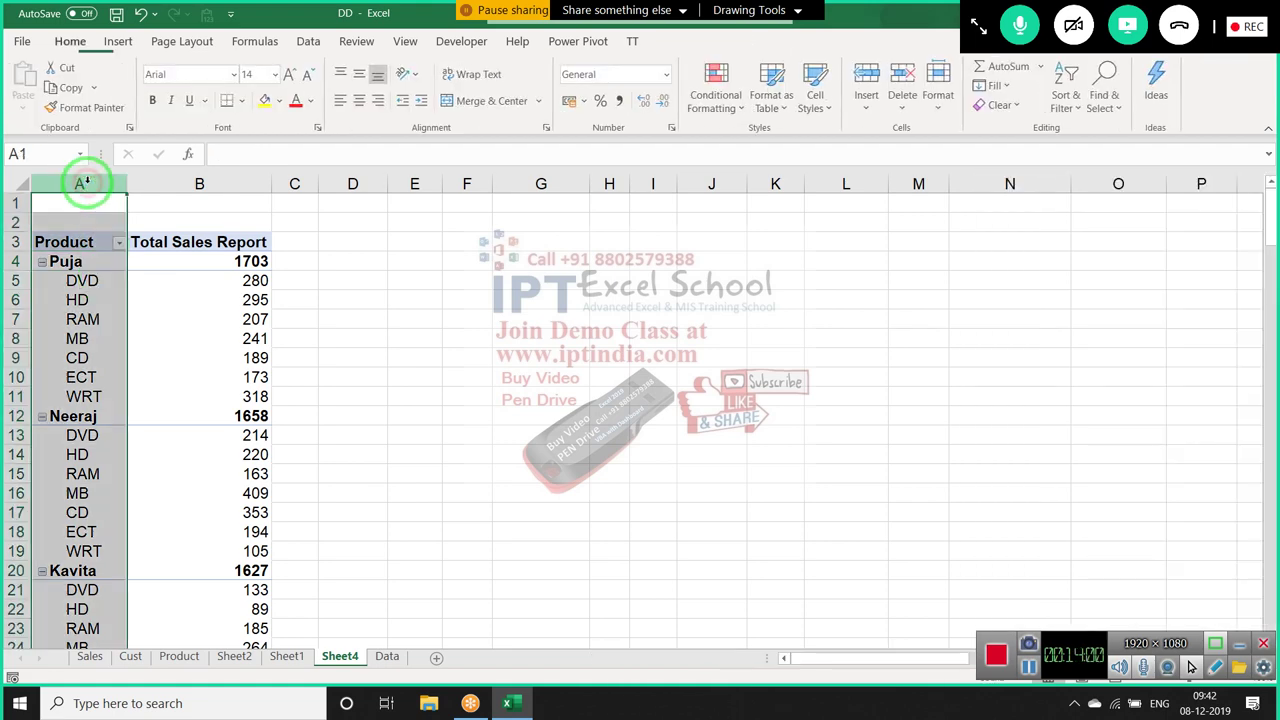
key("ctrl+c")
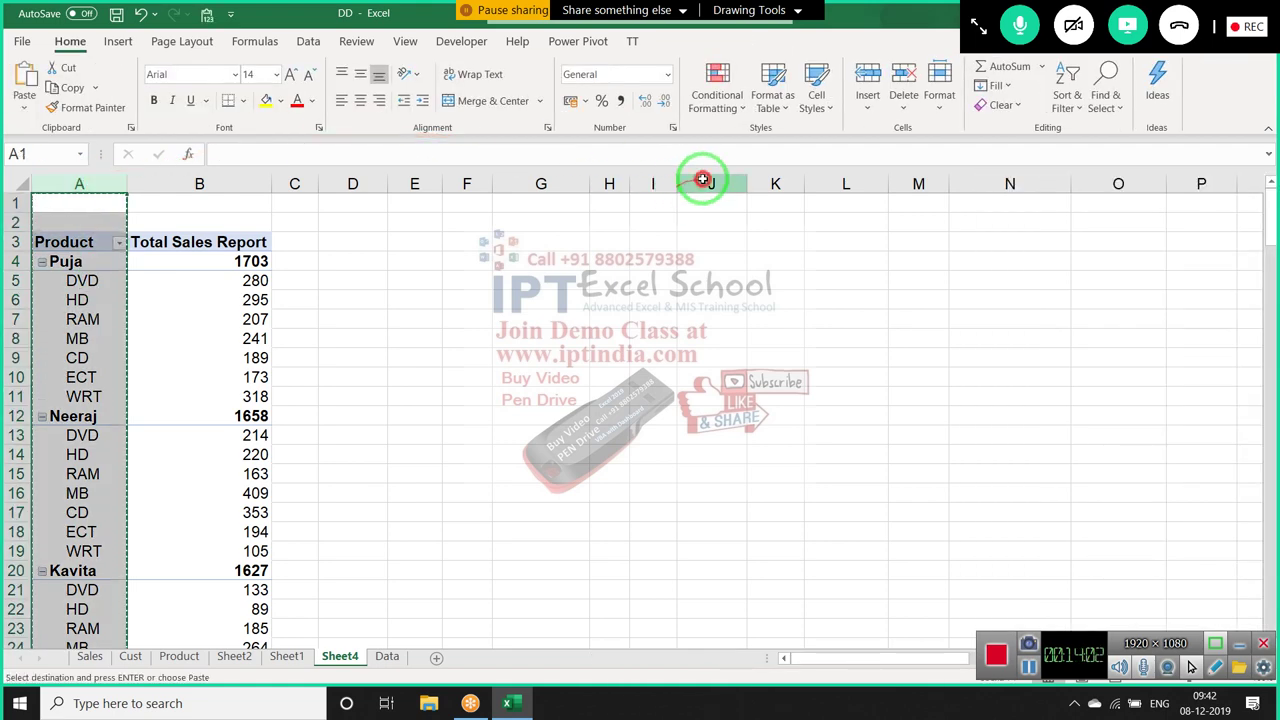
left_click(703, 180)
key("ctrl+v")
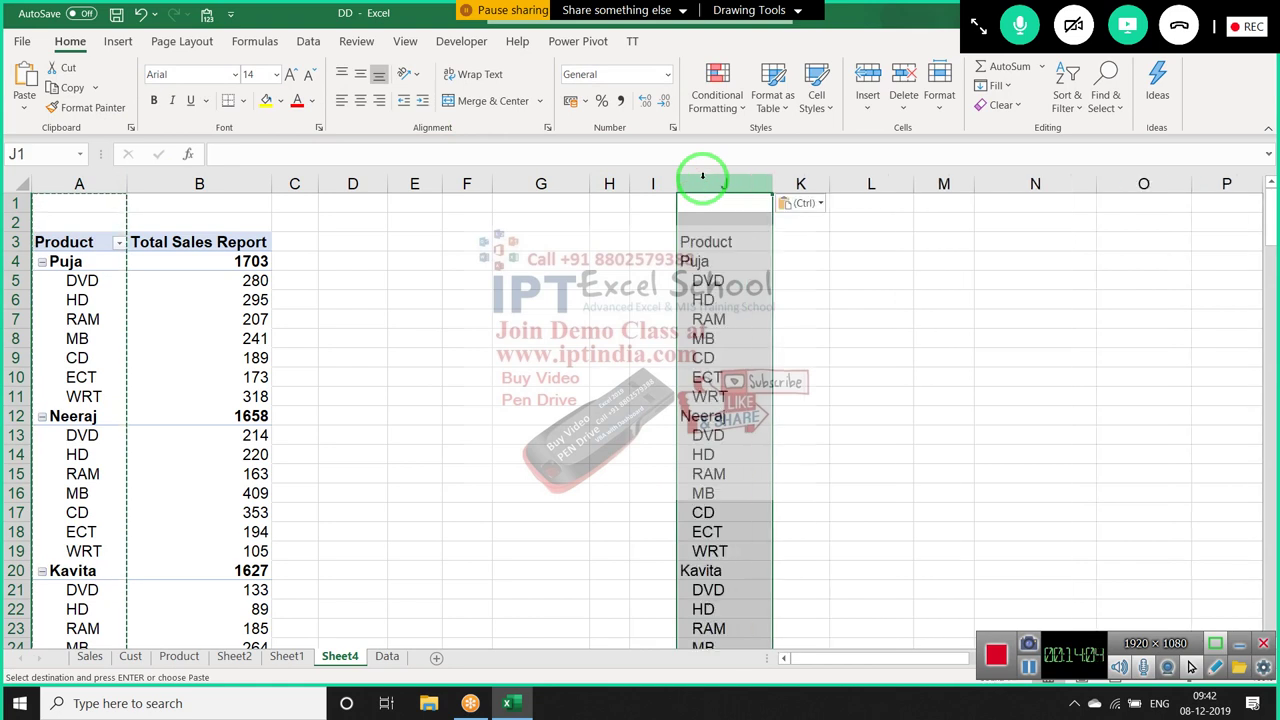
left_click(722, 283)
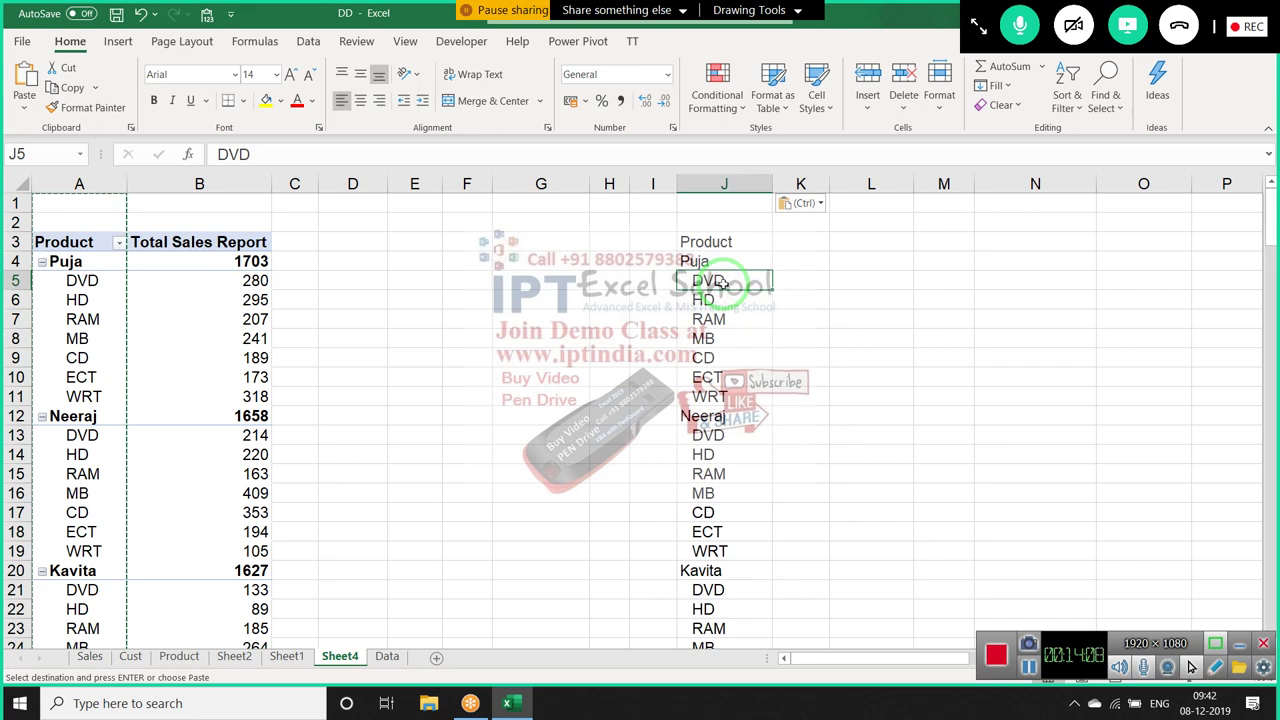
key("ctrl+z")
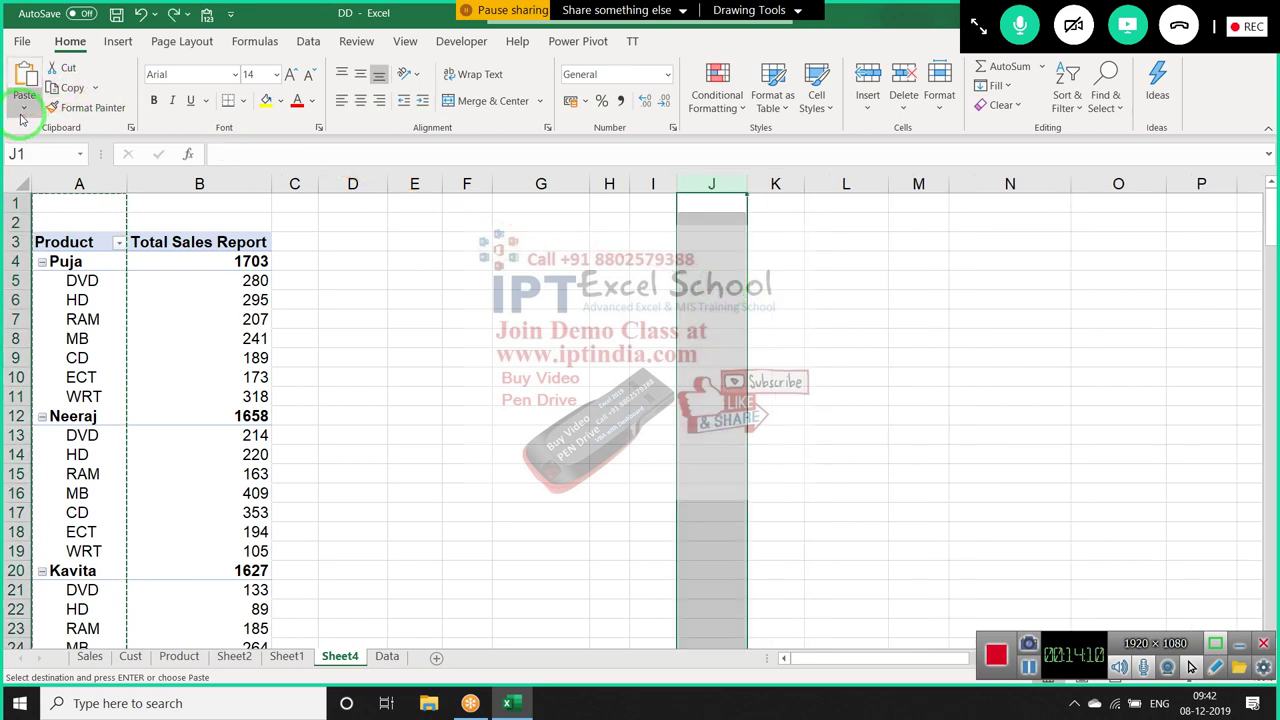
left_click(24, 106)
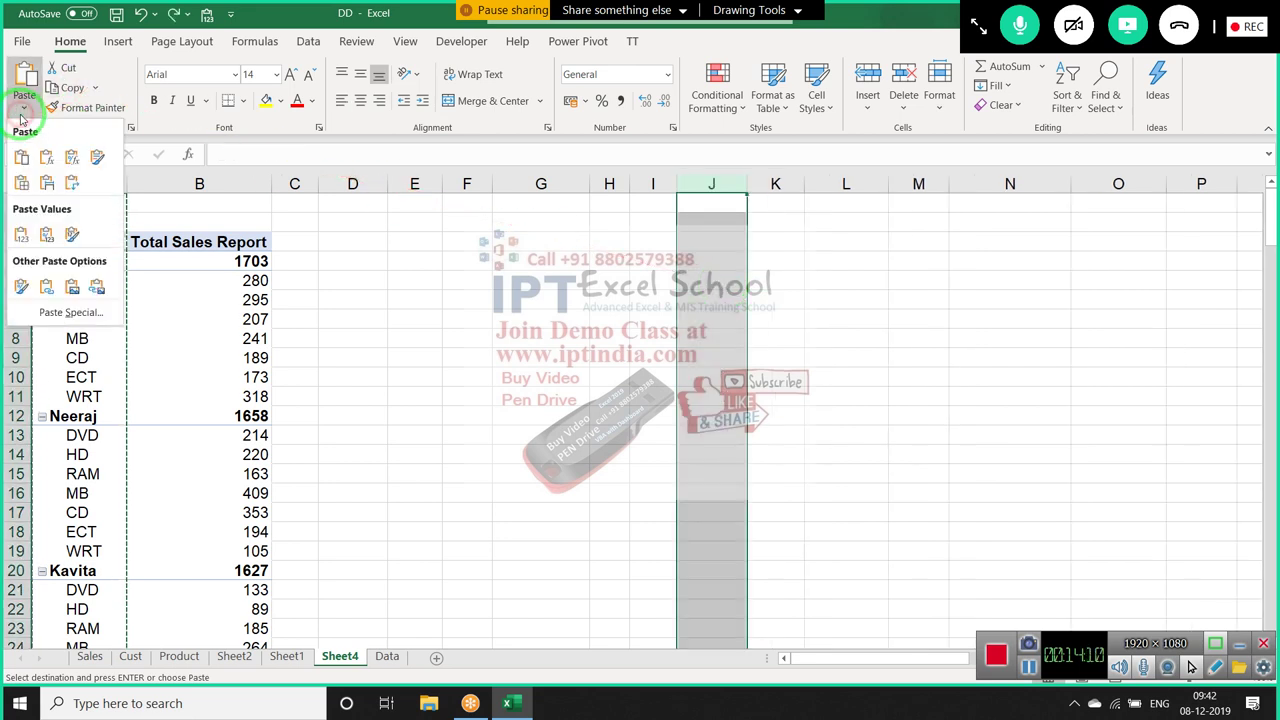
left_click(22, 234)
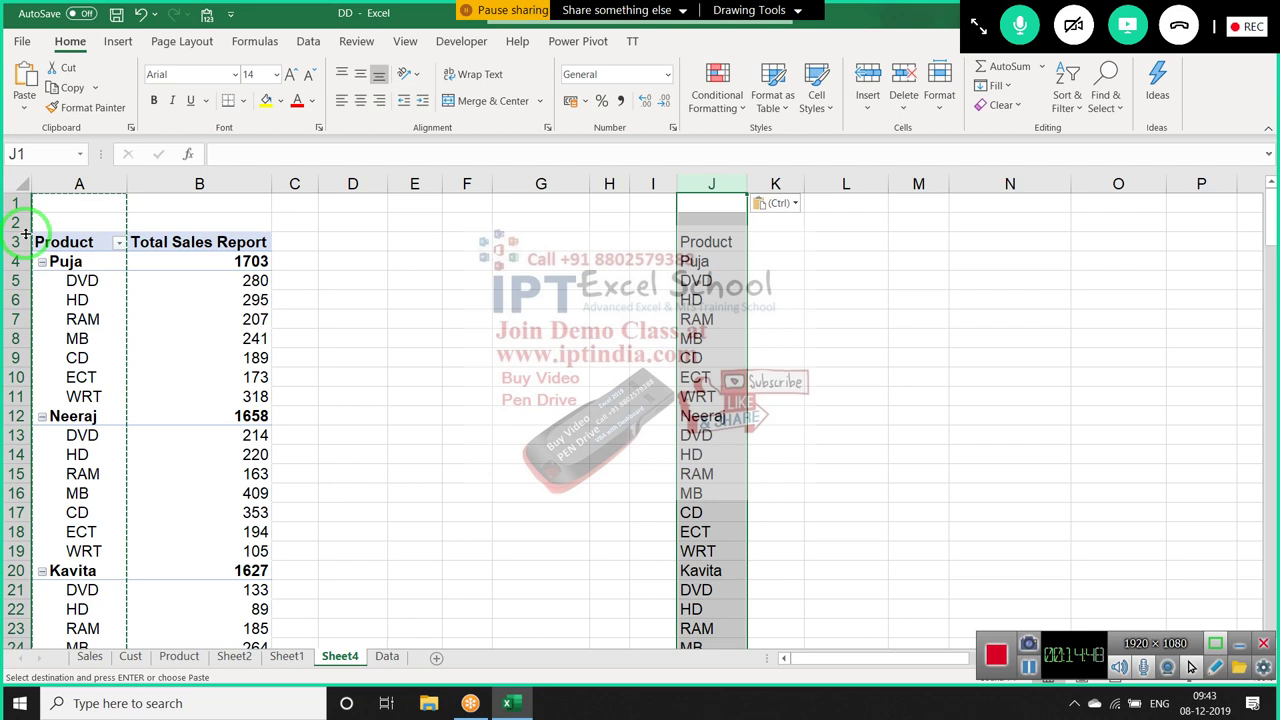
key("Delete")
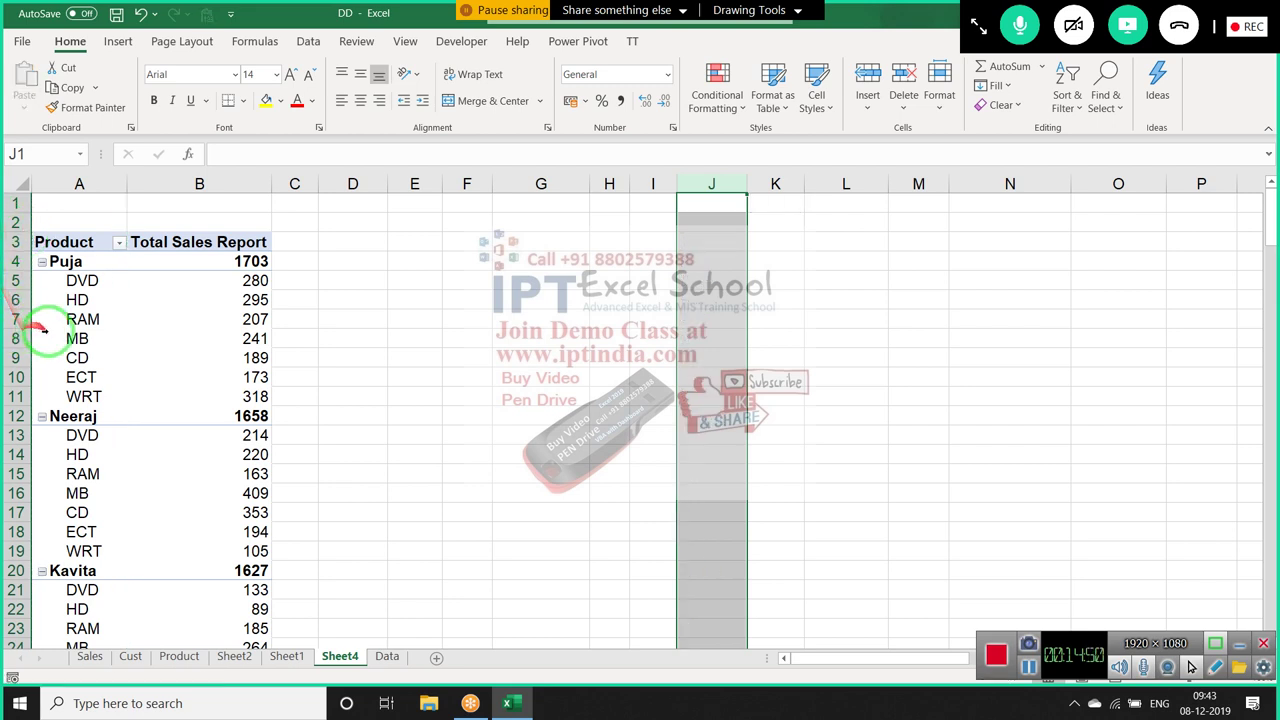
Open PivotTable Options from the RAM product label's shortcut menu
left_click(80, 321)
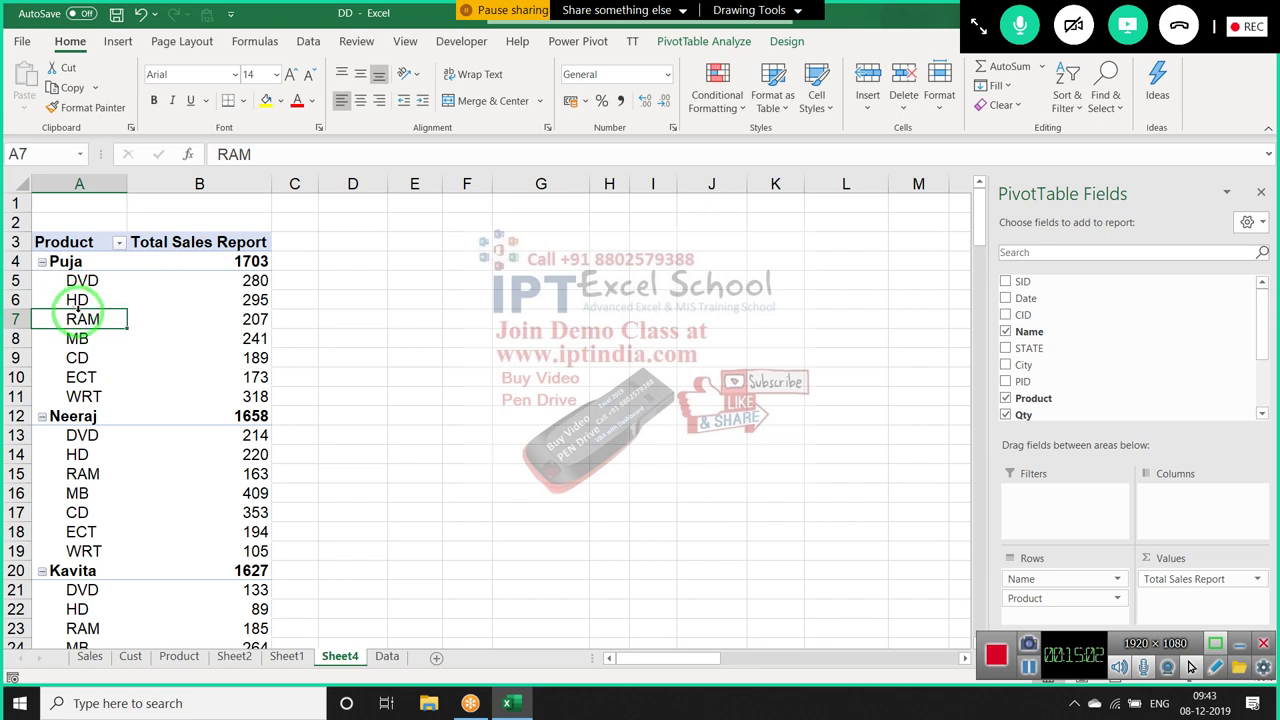
left_click(78, 302)
left_click(88, 320)
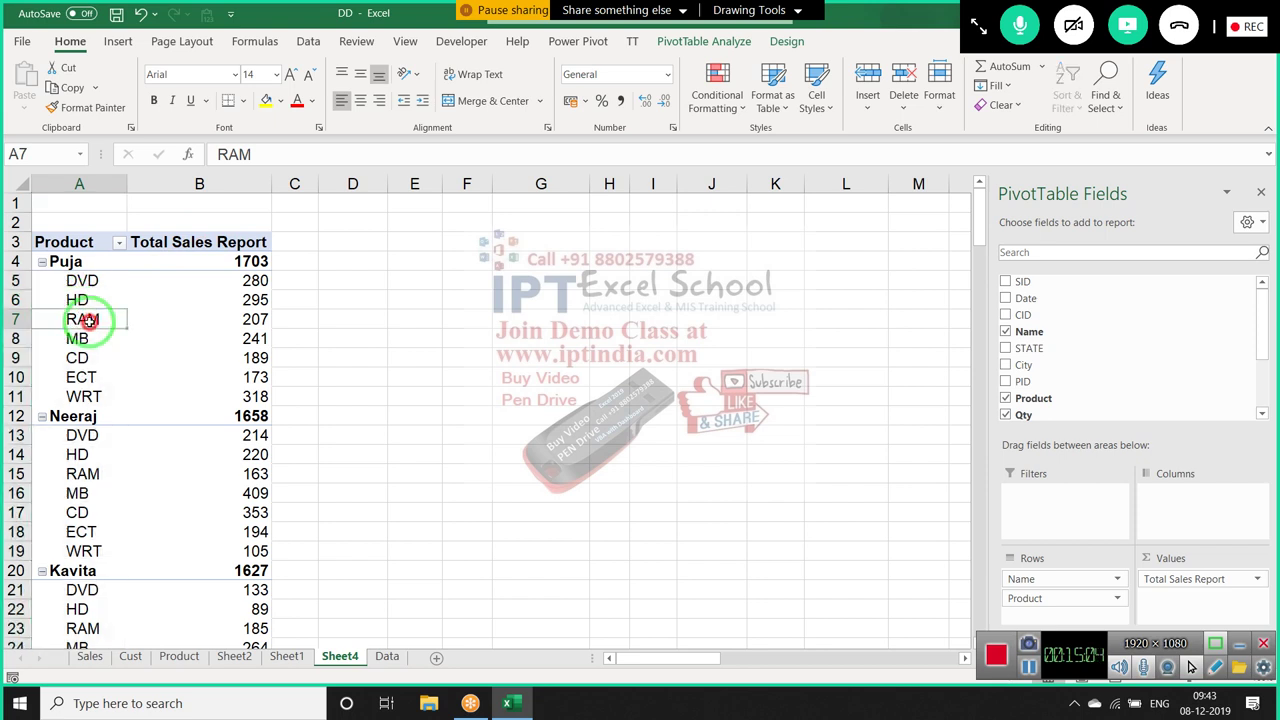
right_click(88, 320)
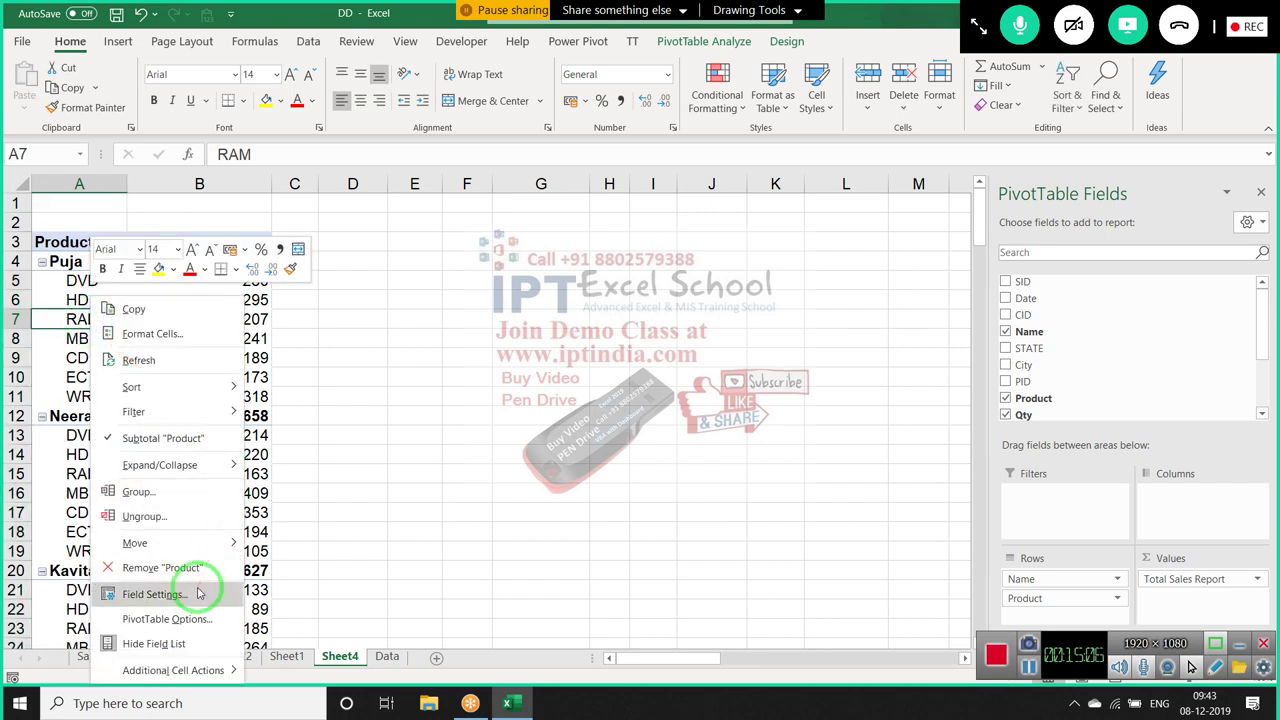
left_click(199, 628)
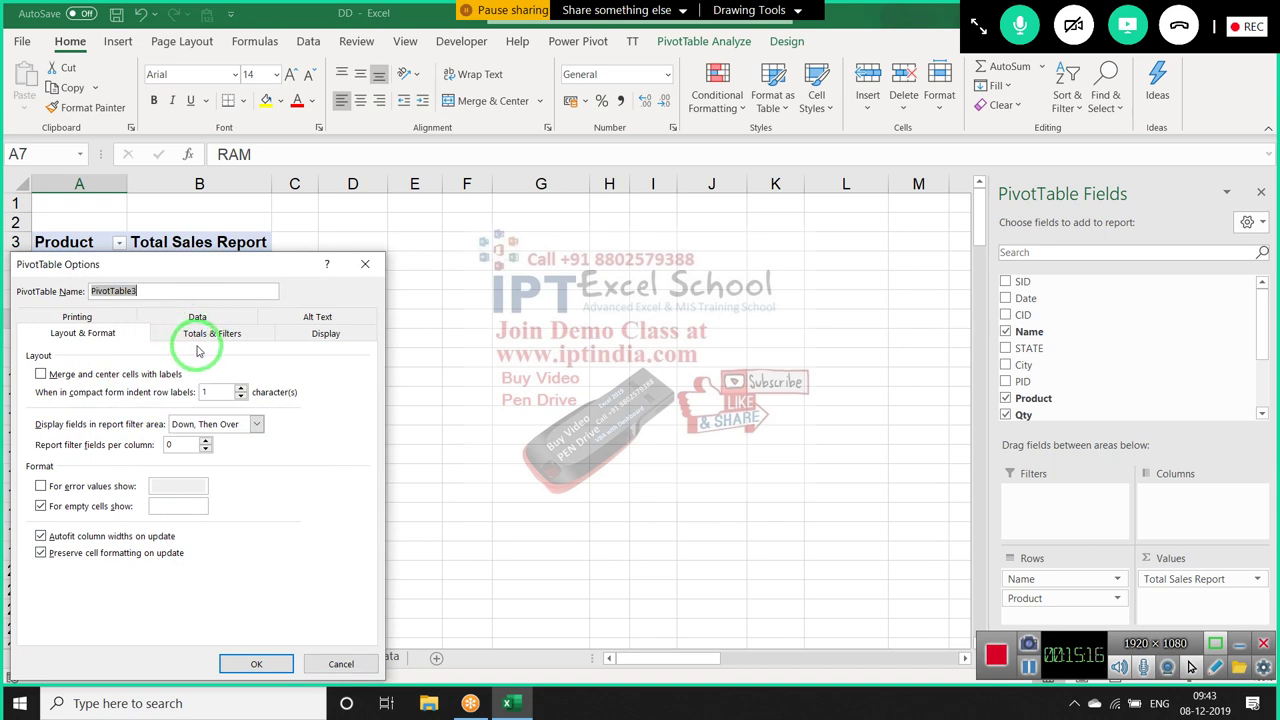
Enable Classic PivotTable layout in the PivotTable Options display settings
left_click(202, 340)
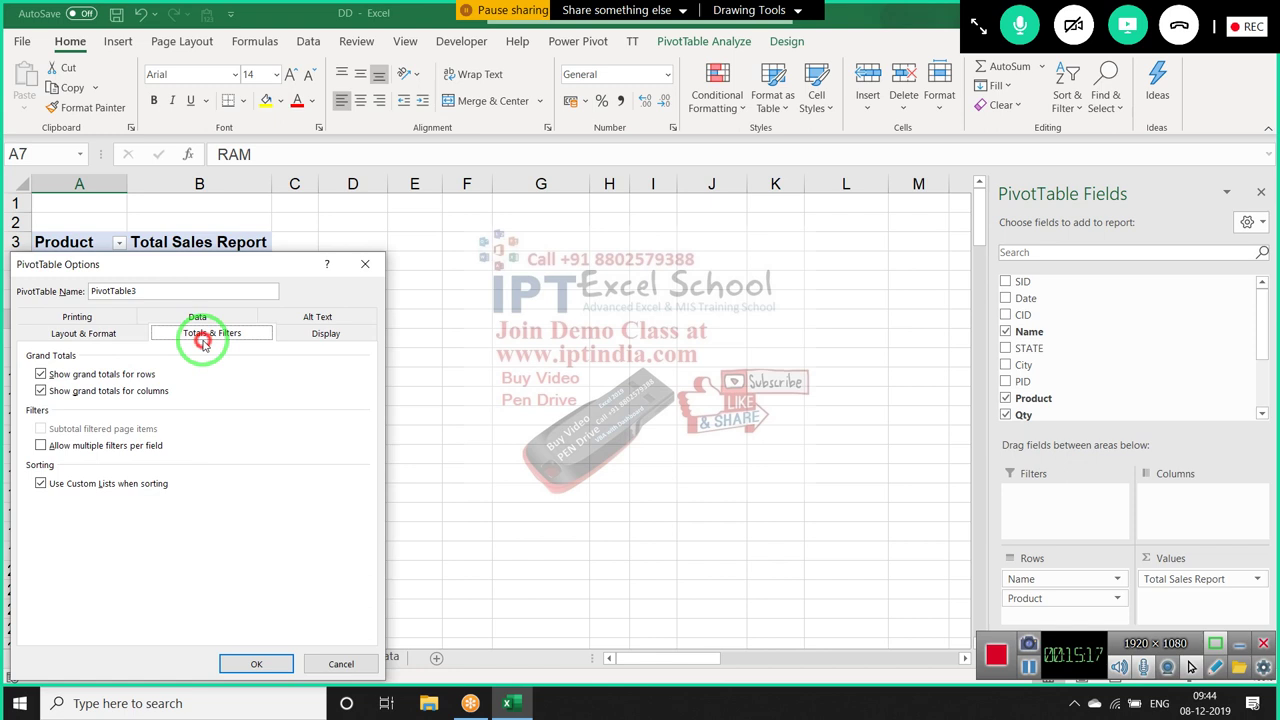
left_click(302, 336)
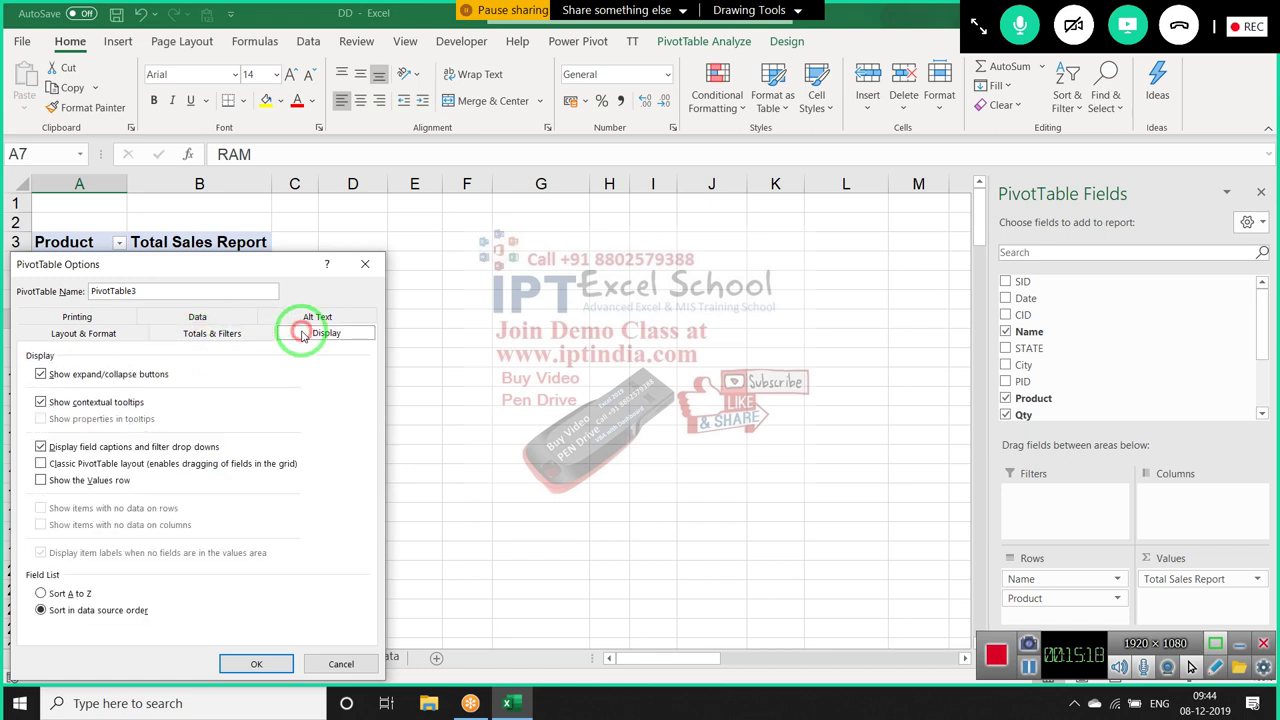
left_click(89, 464)
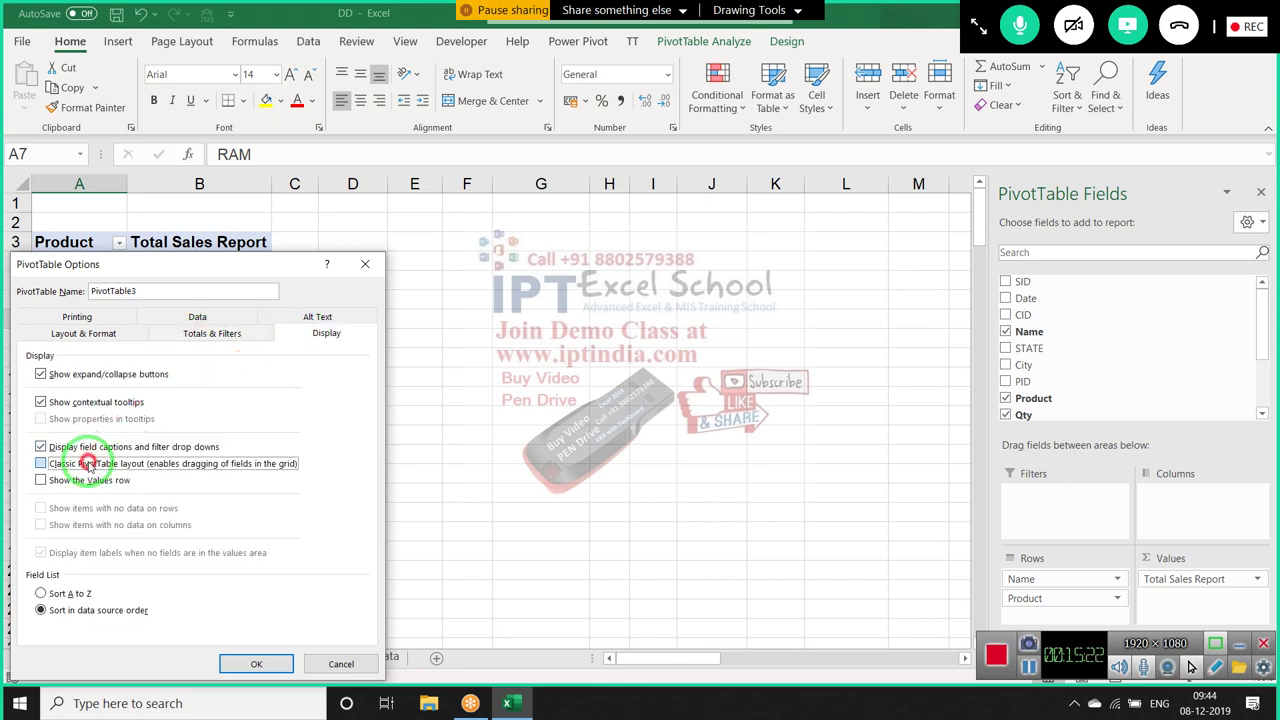
key("Return")
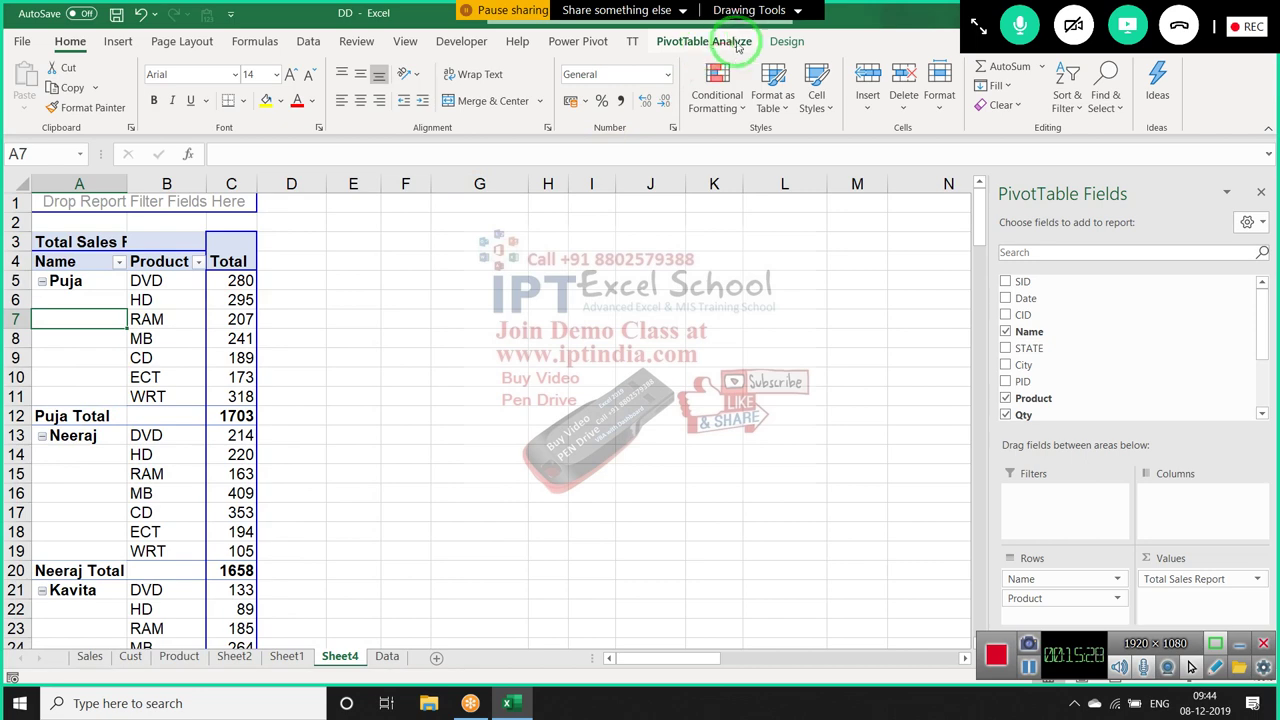
Change the pivot's Report Layout to Show in Tabular Form, with Name and Product in separate columns
left_click(786, 41)
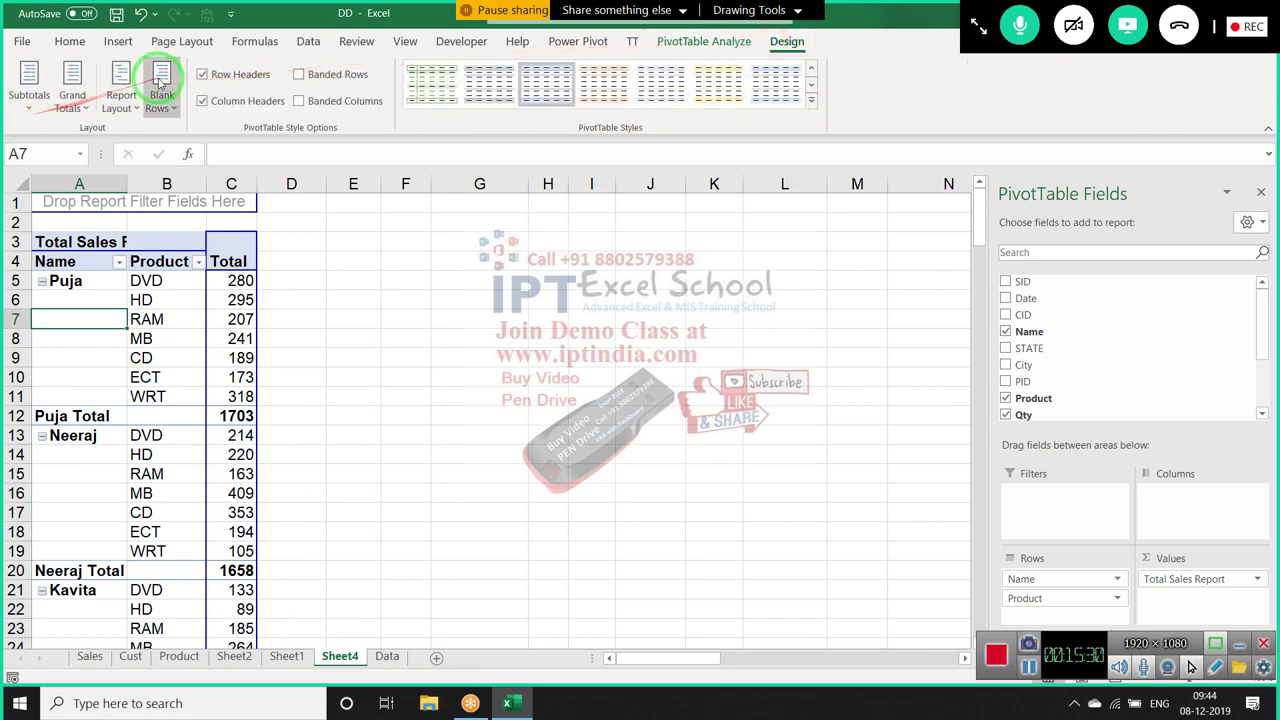
left_click(122, 100)
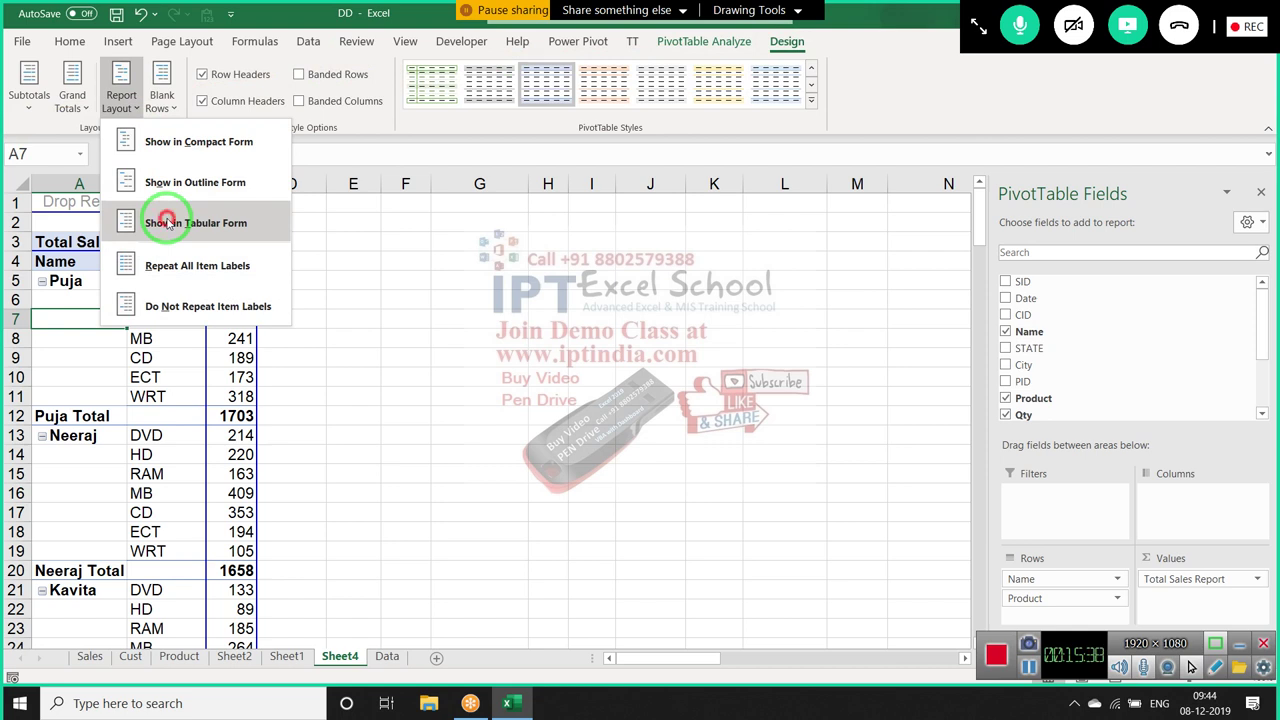
left_click(168, 223)
left_click(115, 418)
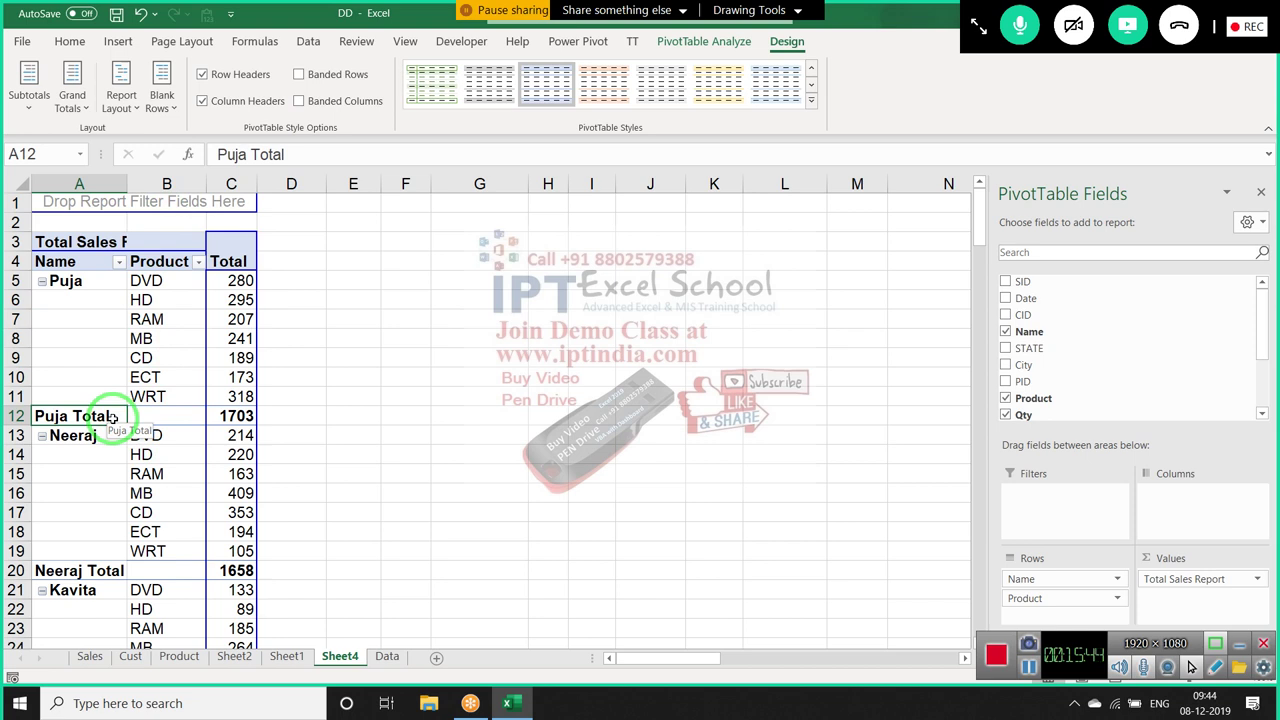
Turn off the Name subtotals so rows like Puja Total and Neeraj Total disappear
right_click(113, 418)
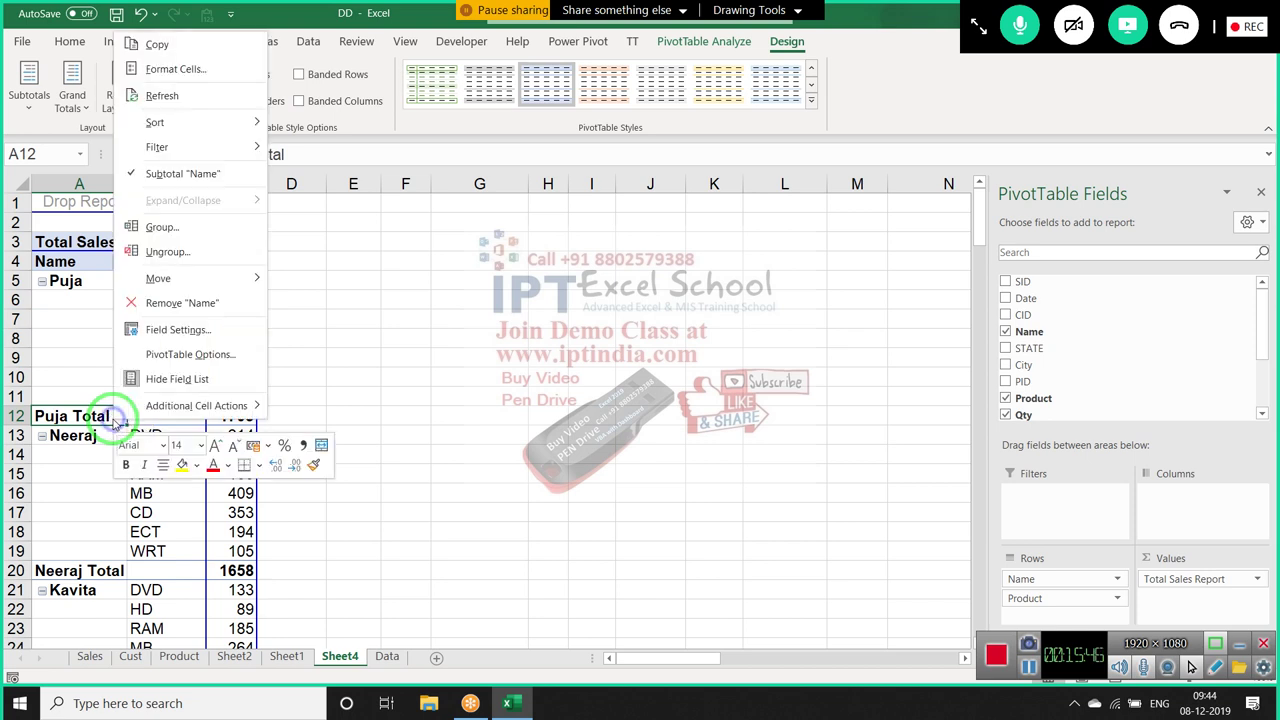
left_click(133, 175)
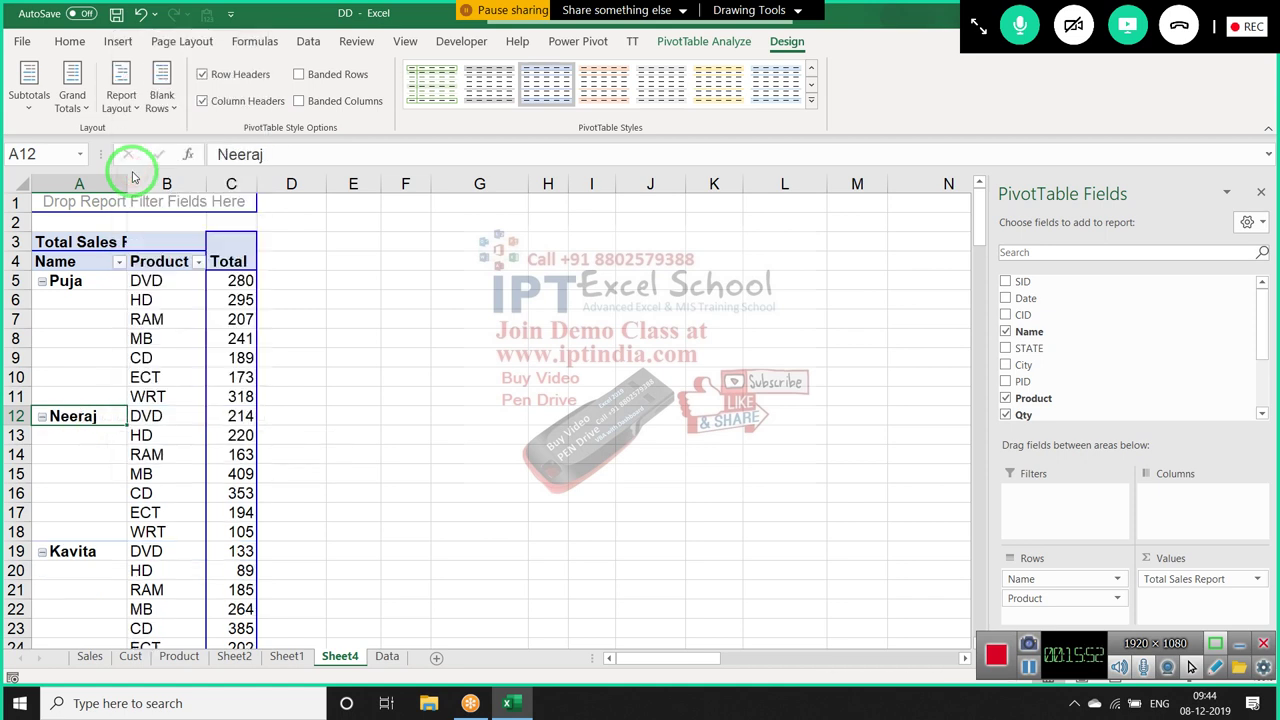
key("Up")
key("Up")
key("Up")
key("Up")
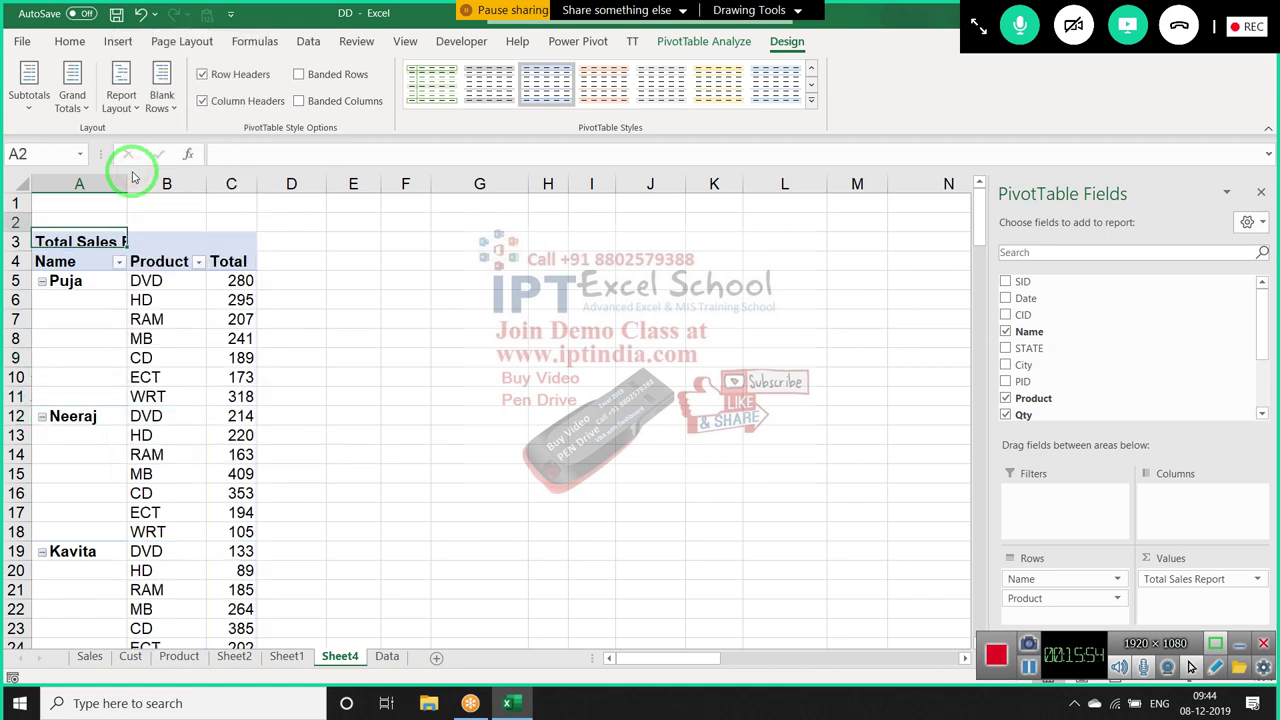
key("Down")
key("Down")
key("Down")
key("Down")
key("Up")
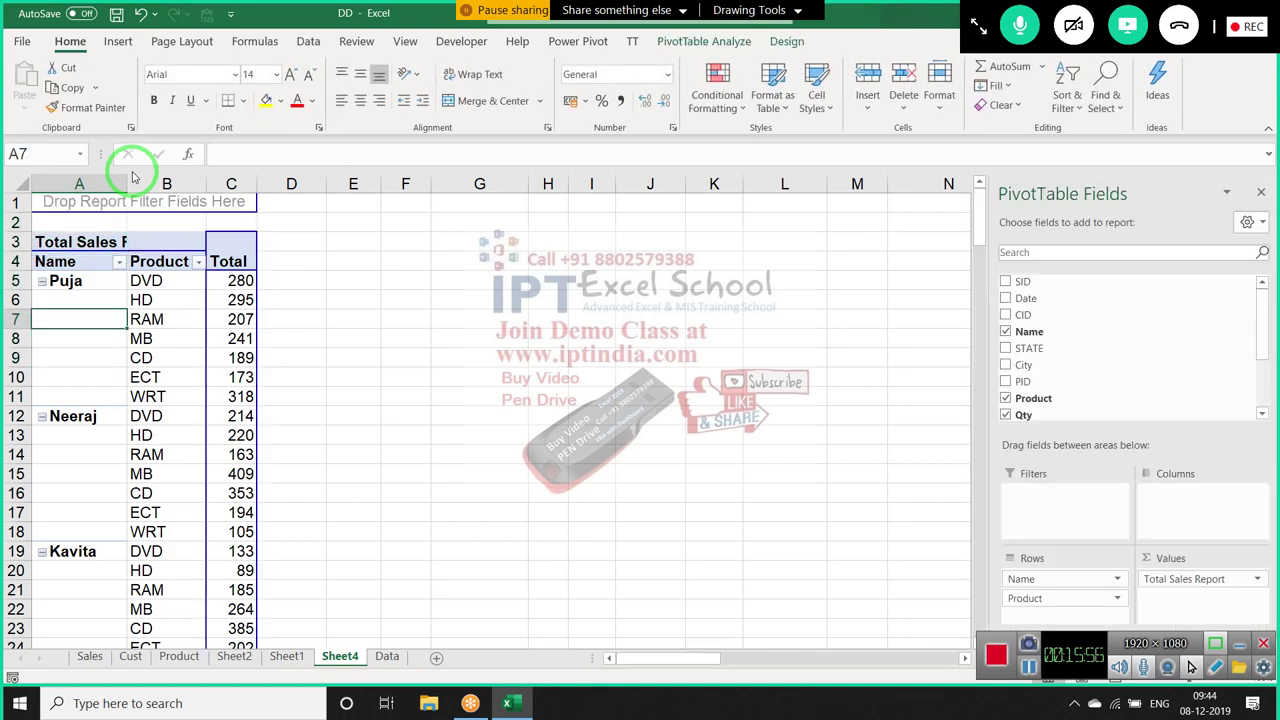
key("Up")
key("Up")
Inspect Puja's rows, her products and the blank name cells beneath, ending at A6
key("shift+Down")
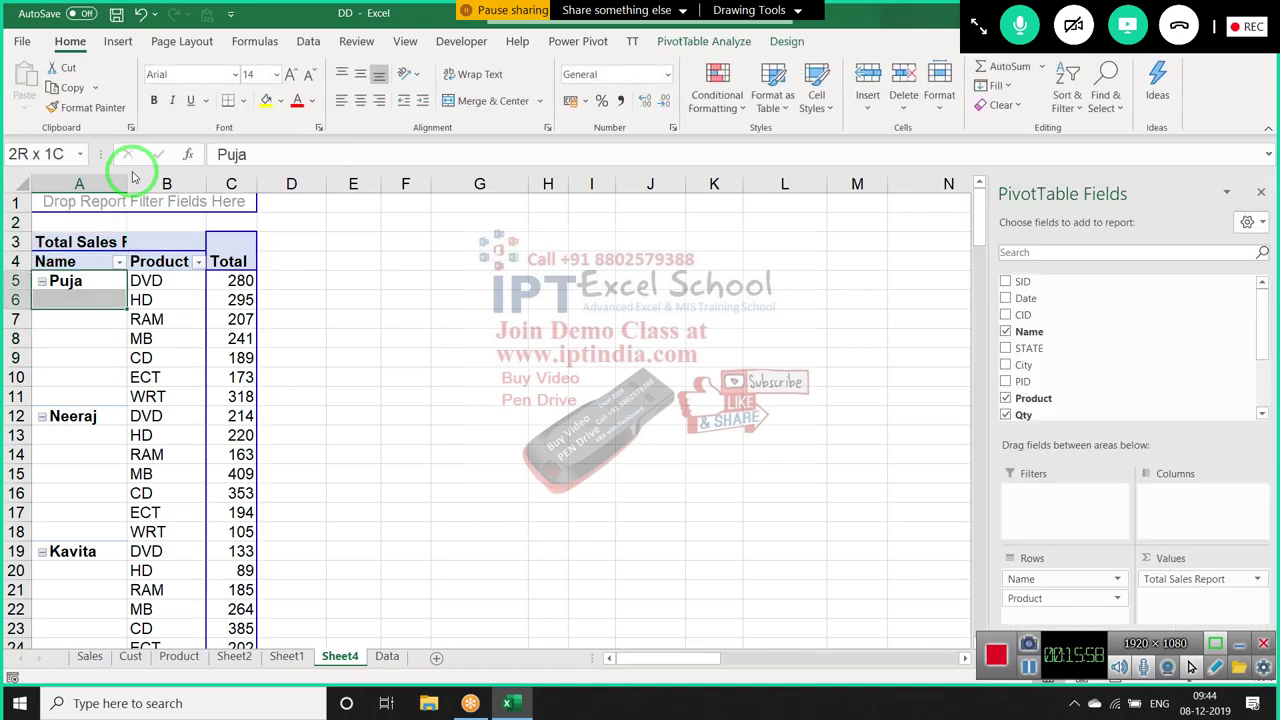
key("shift+Down")
key("shift+Down")
key("shift+Down")
key("shift+Down")
key("Up")
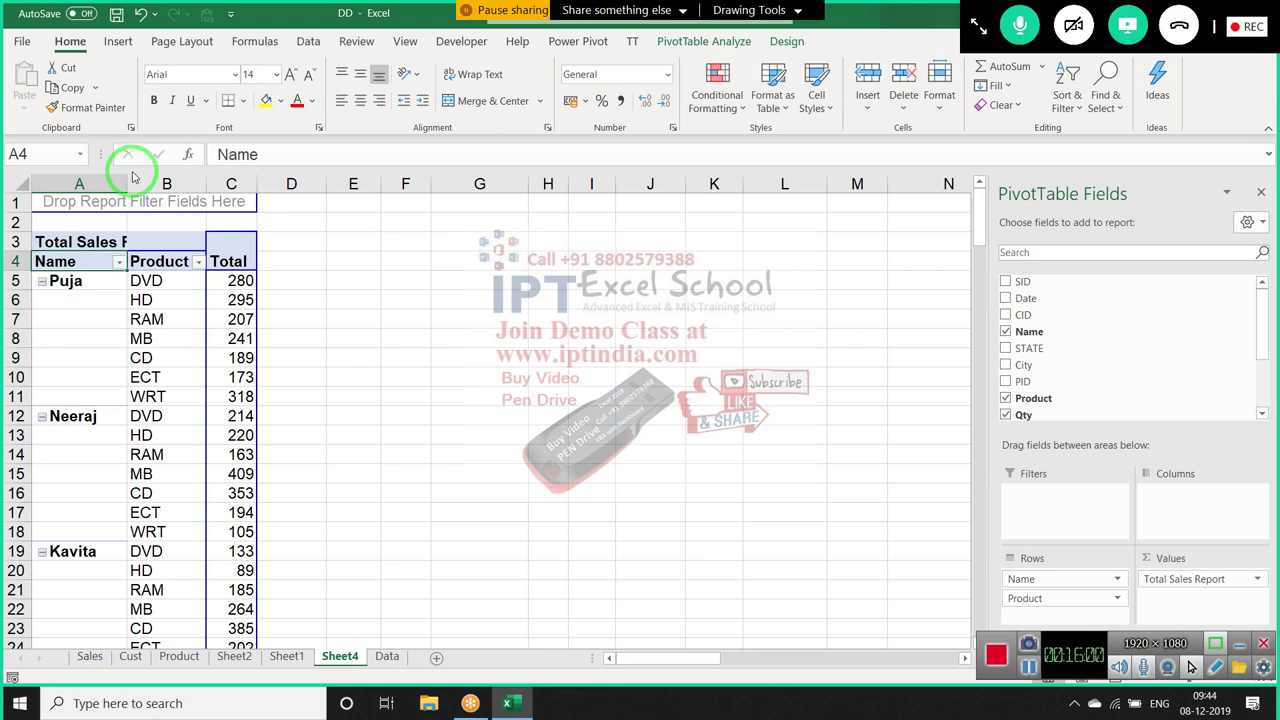
key("Down")
key("shift+Down")
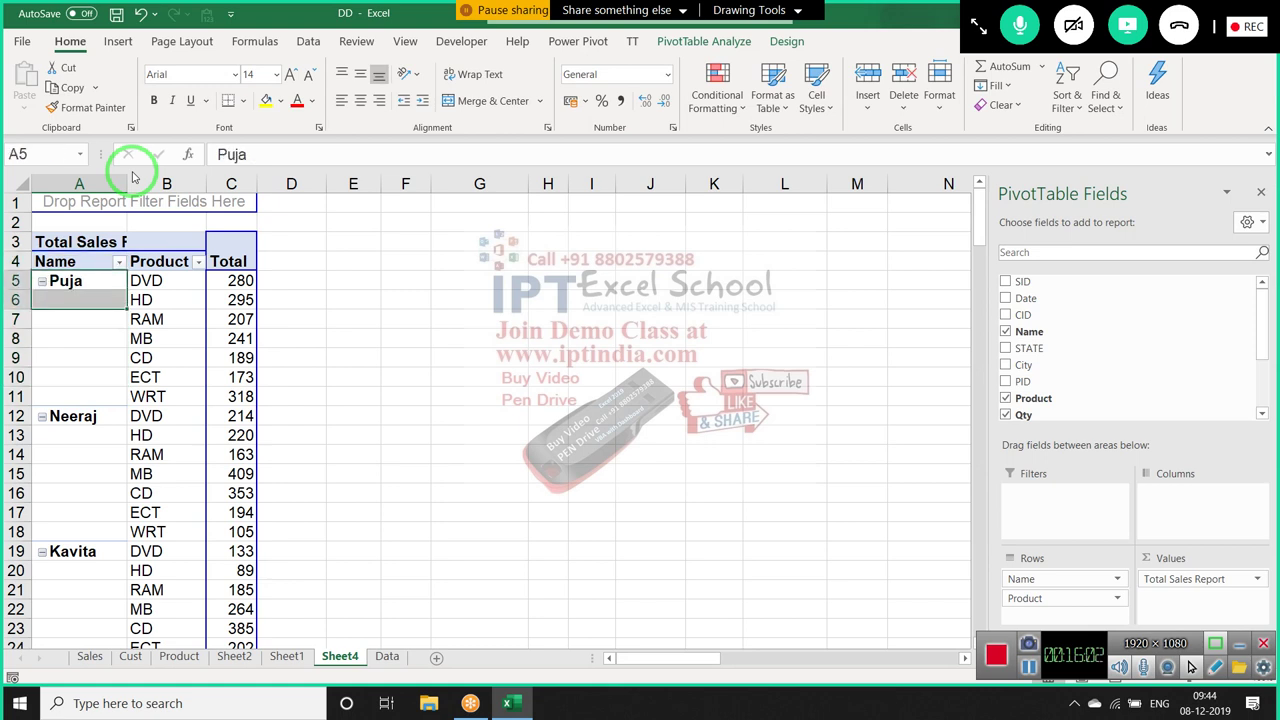
key("Right")
key("shift+Down")
key("shift+Down")
key("shift+Down")
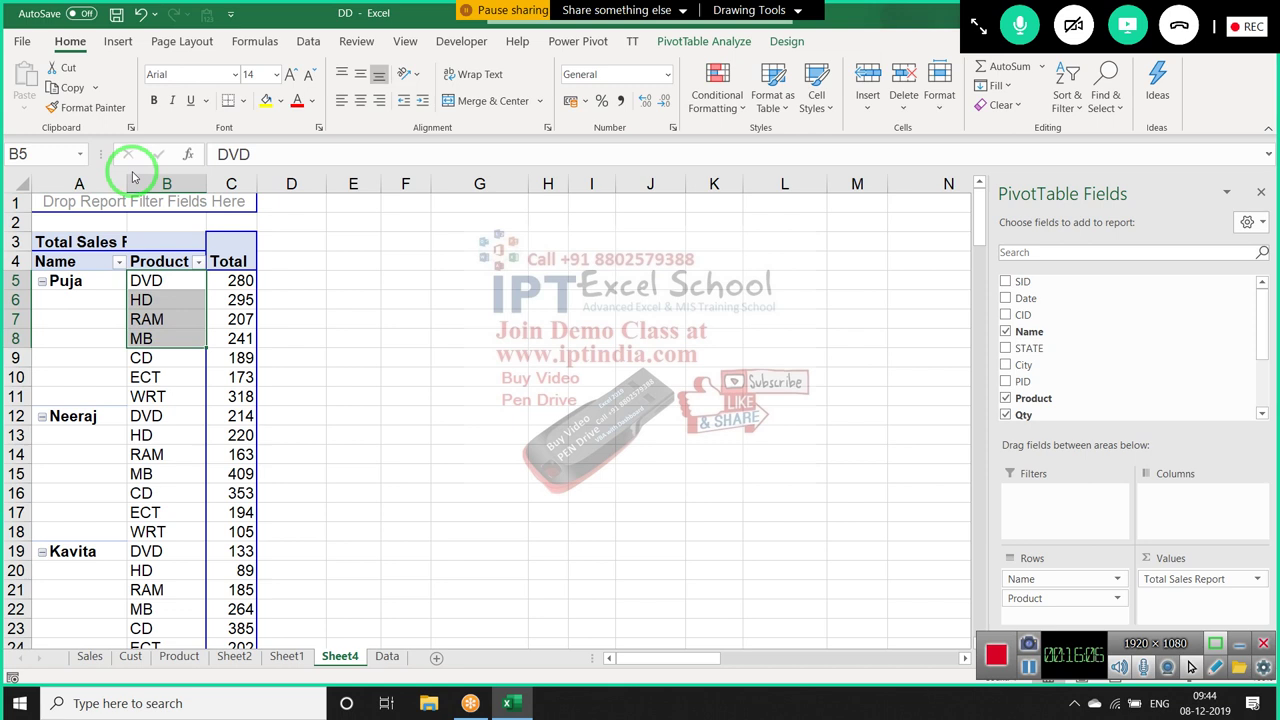
key("Left")
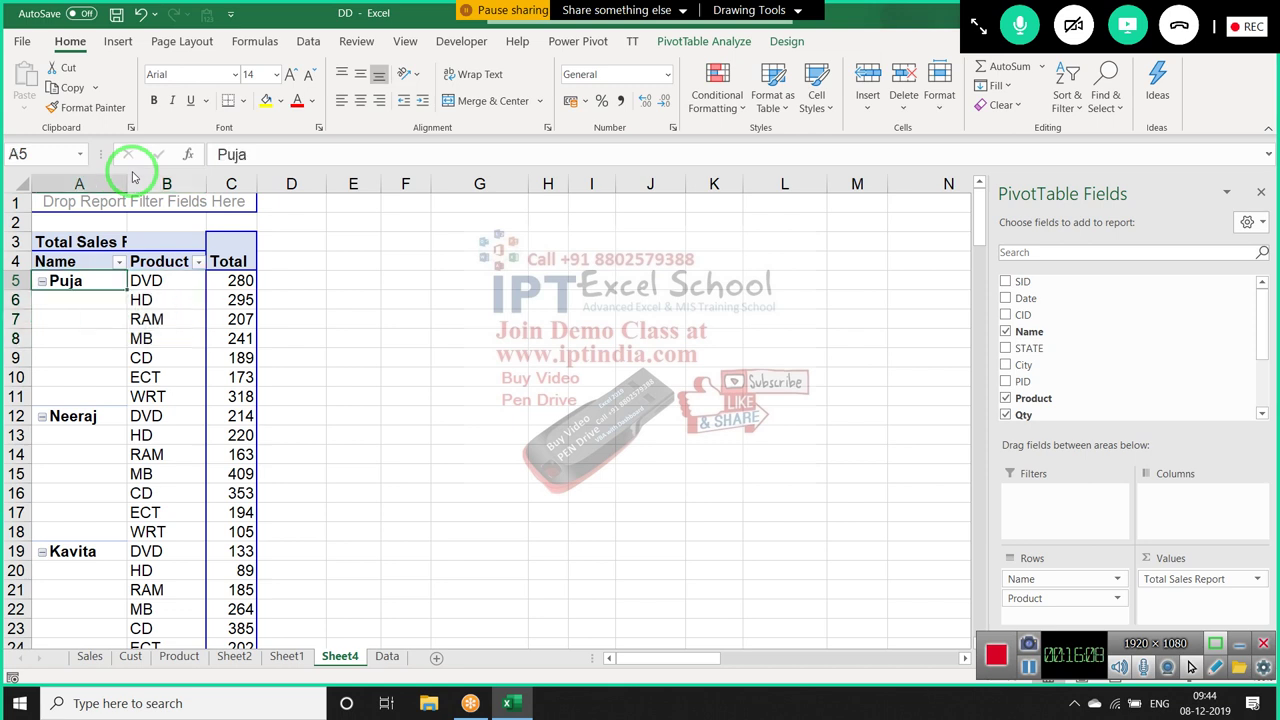
key("Down")
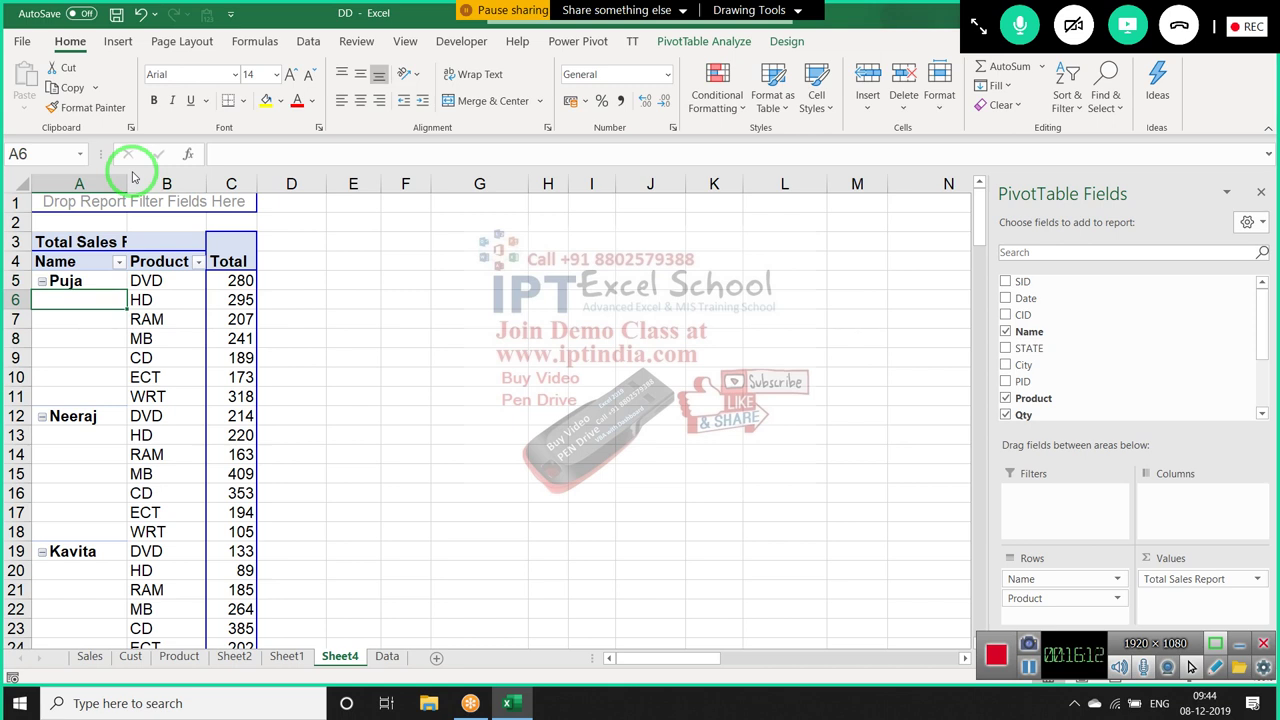
key("Down")
key("Down")
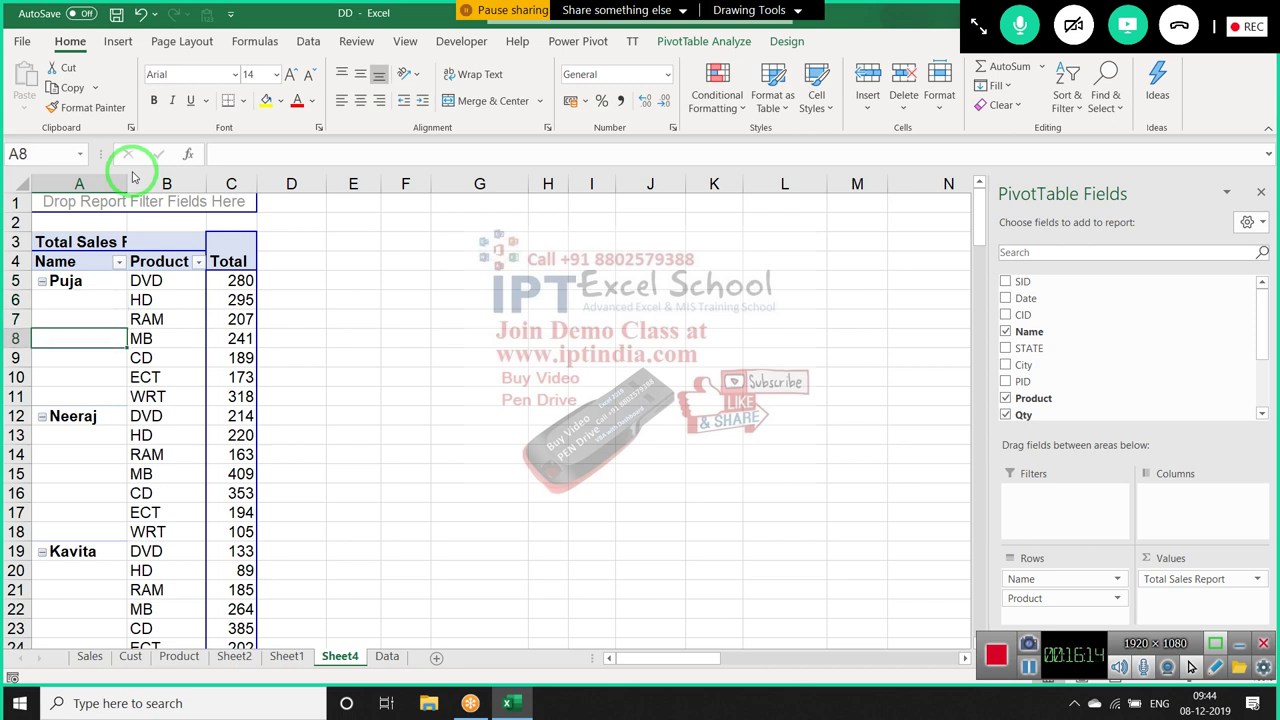
key("Up")
key("Up")
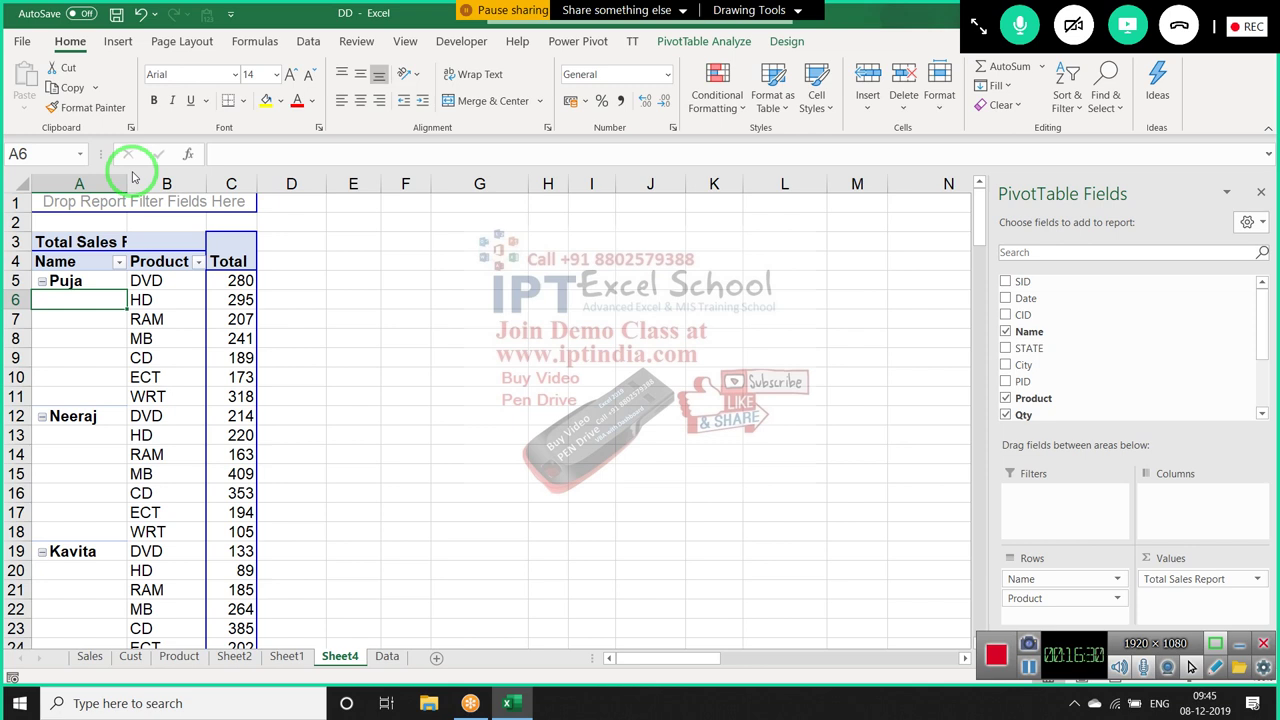
Set the pivot layout to Repeat All Item Labels and check Puja's repeated labels
left_click(781, 42)
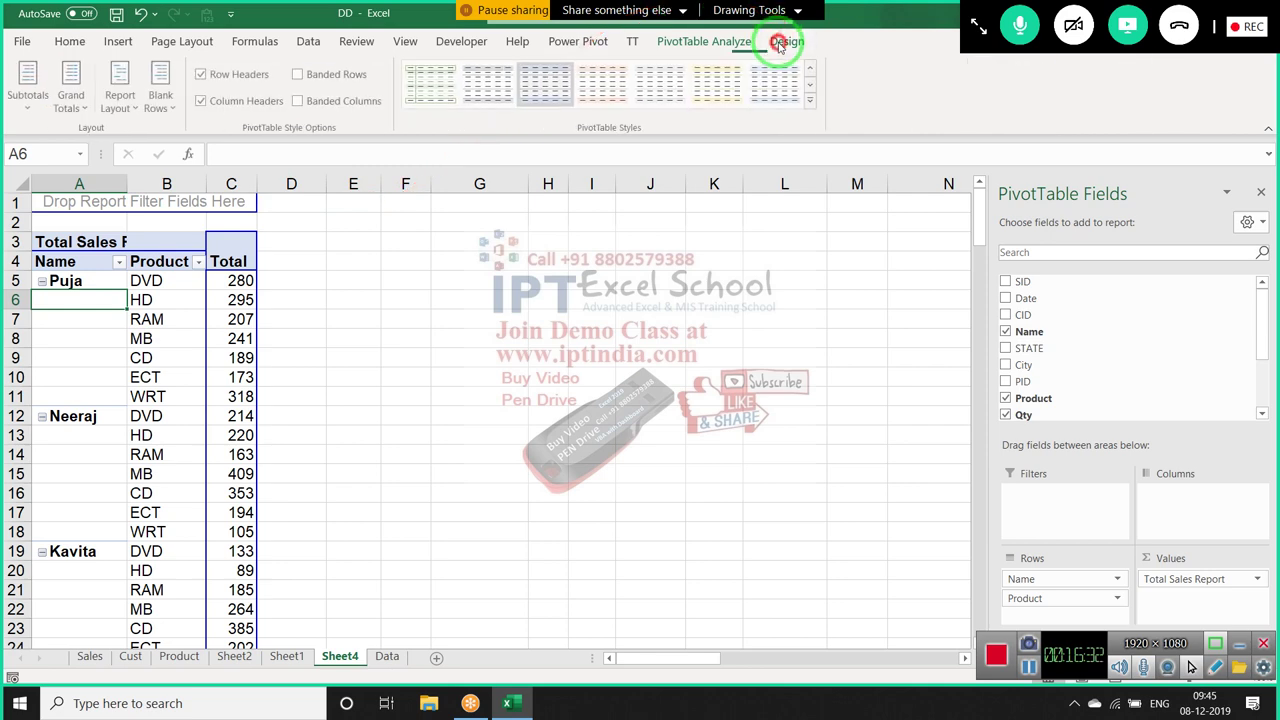
left_click(120, 120)
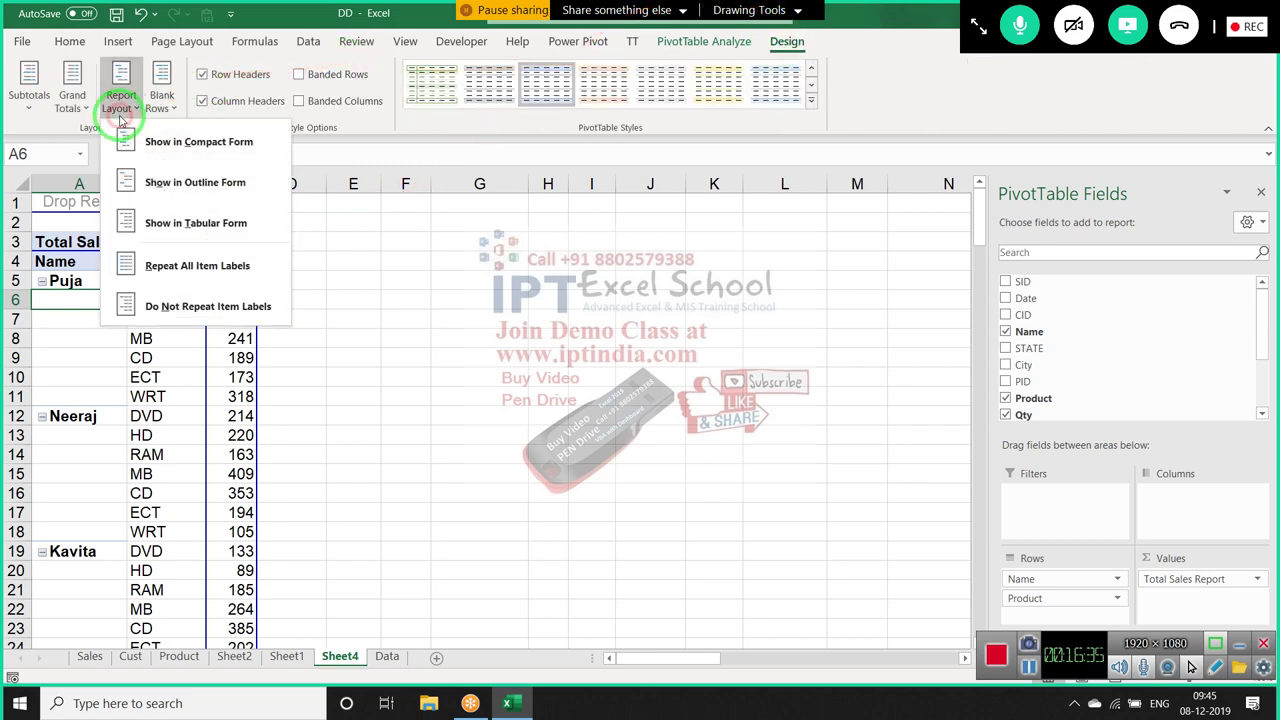
left_click(172, 268)
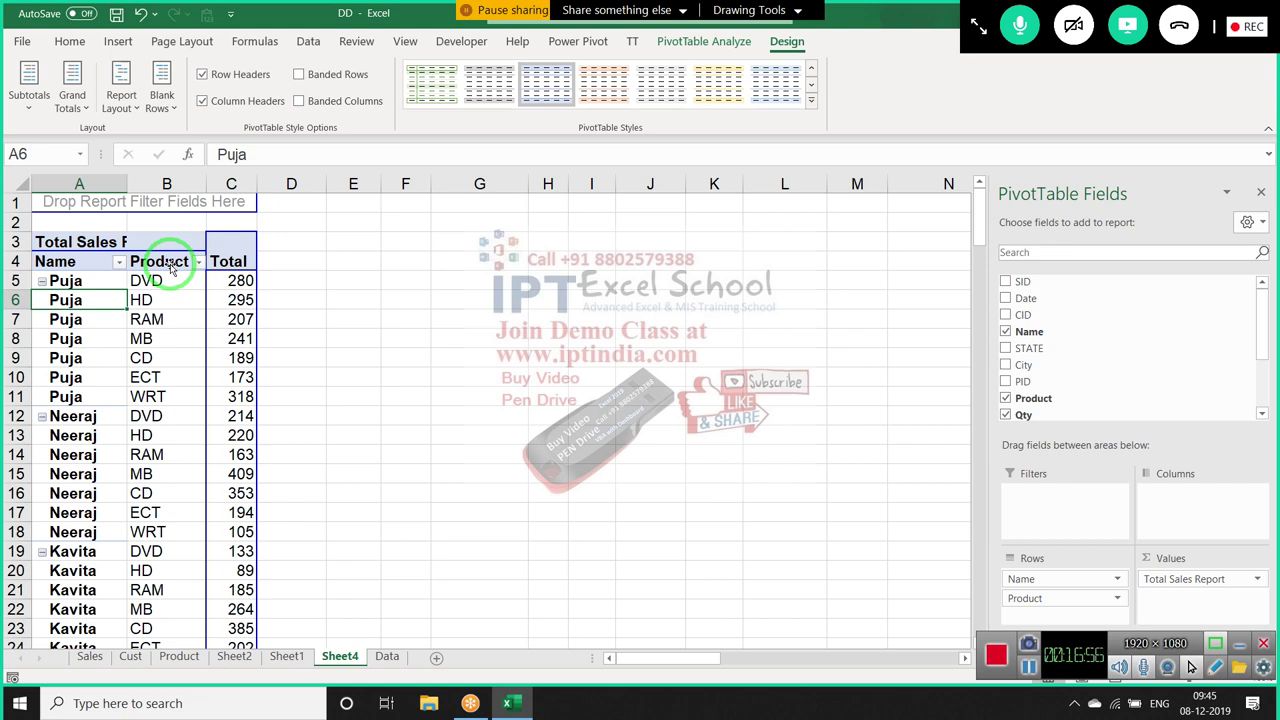
key("Down")
key("Down")
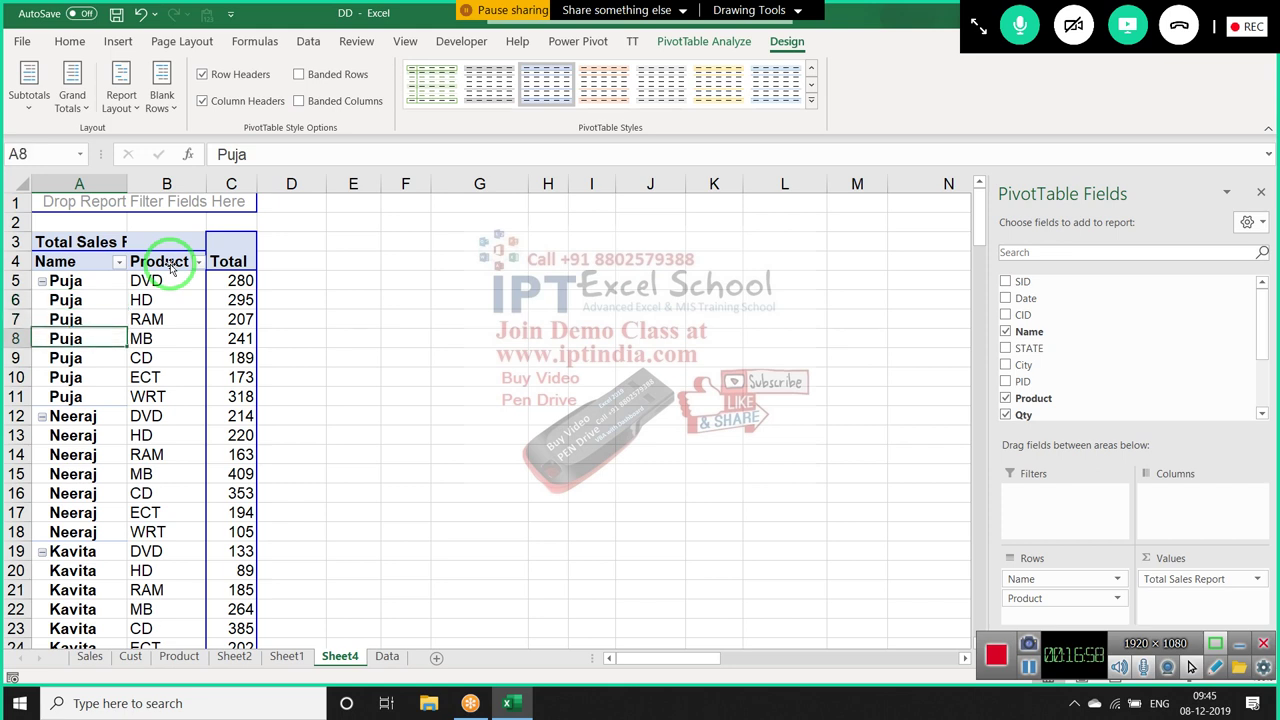
key("Down")
key("Down")
key("Down")
key("Up")
key("Up")
key("Up")
key("Up")
key("Up")
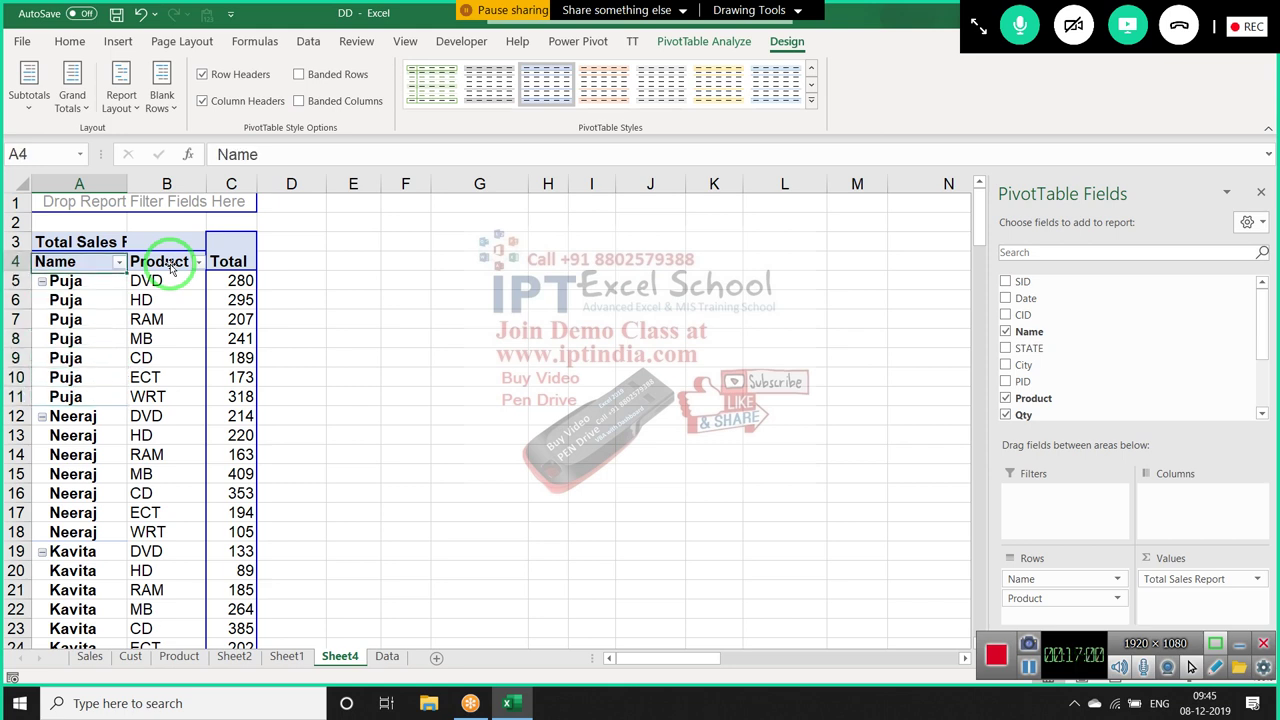
key("Up")
key("Down")
key("Down")
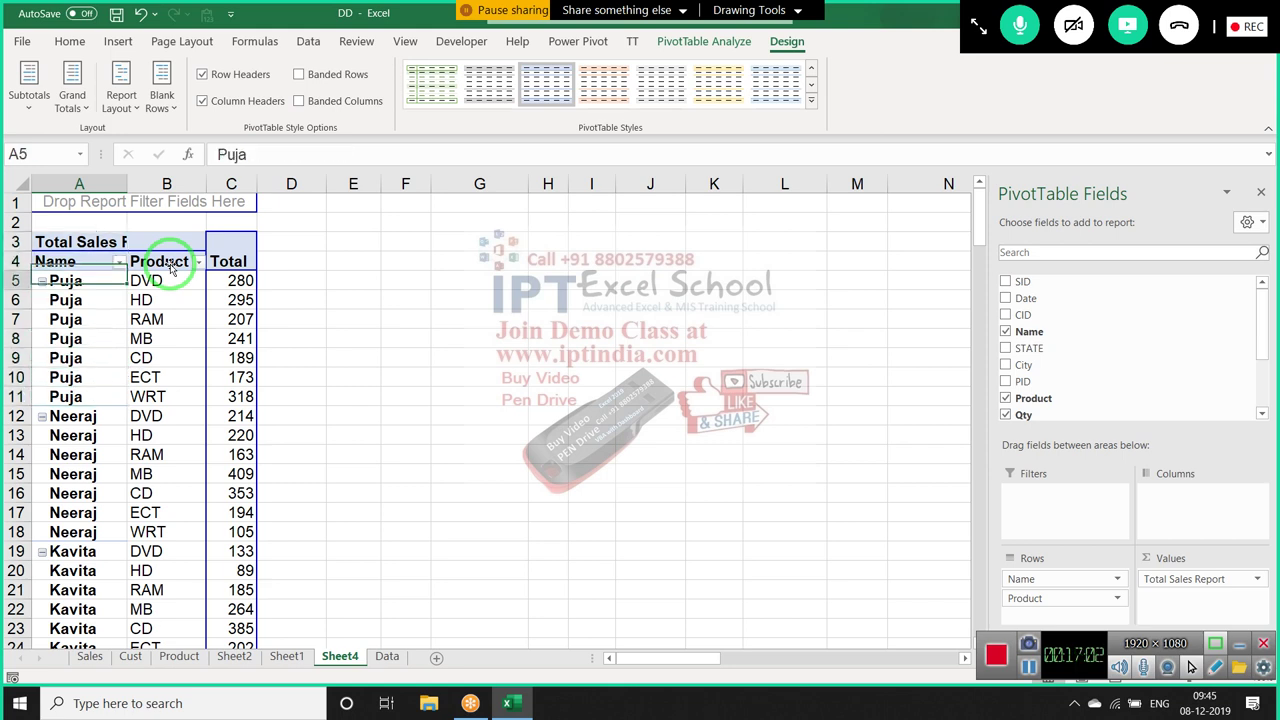
key("Down")
key("Down")
key("Down")
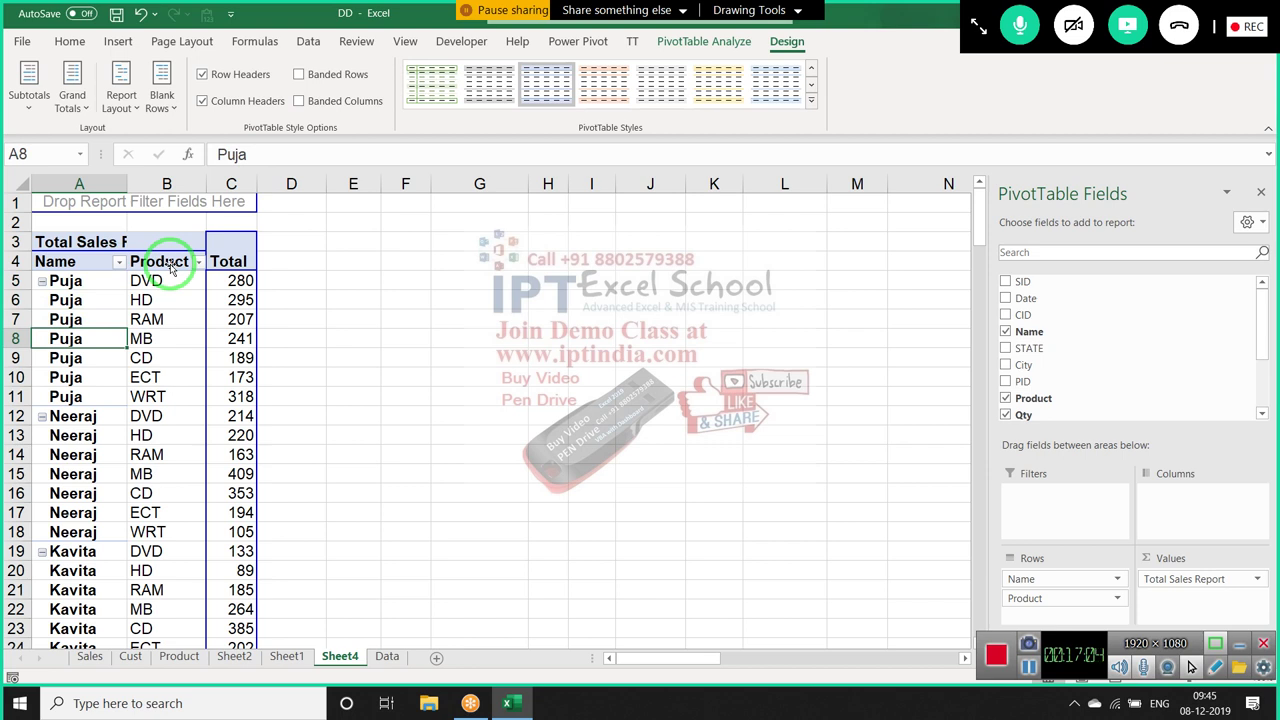
key("Down")
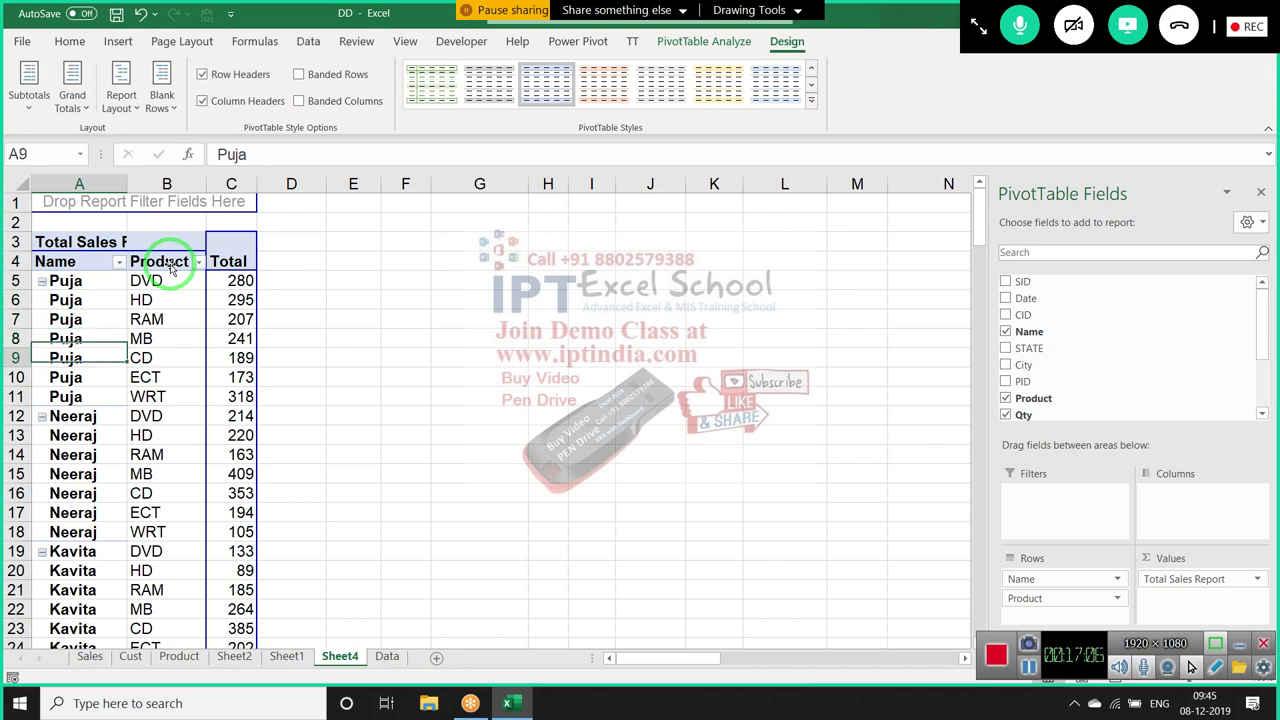
key("Down")
key("Down")
key("Down")
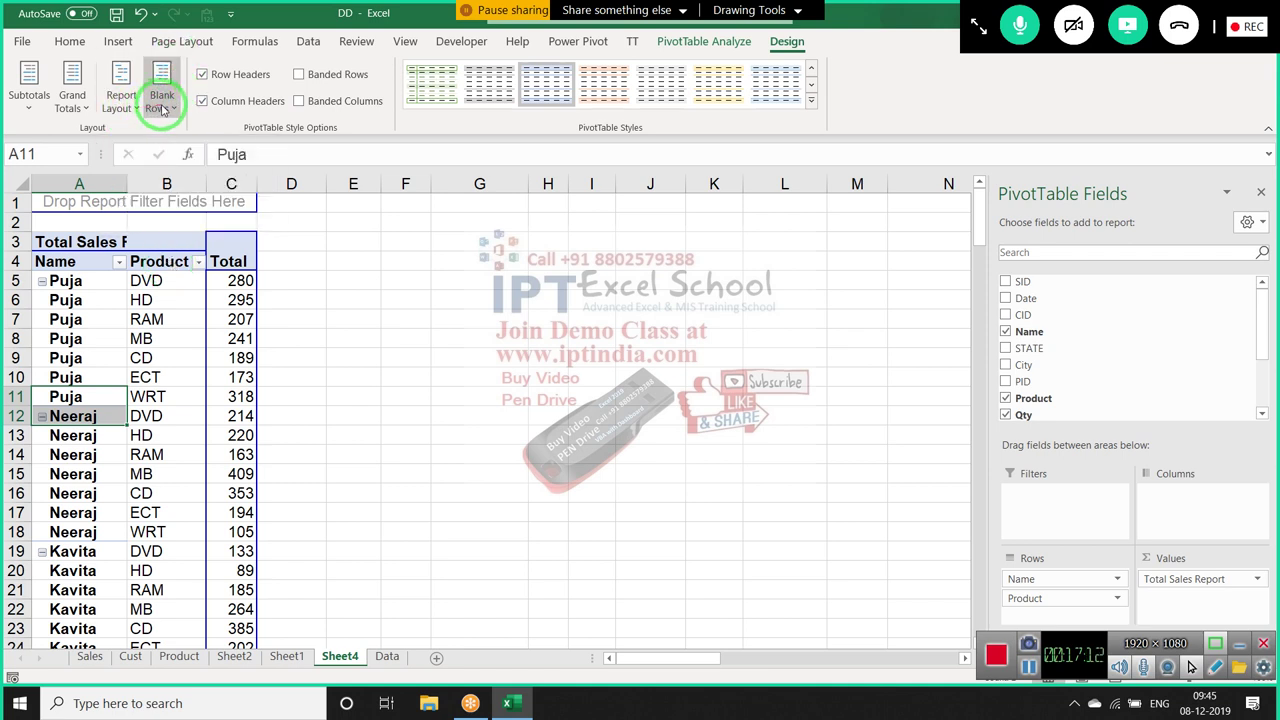
Insert a blank line after each name group in the pivot
left_click(162, 104)
left_click(191, 145)
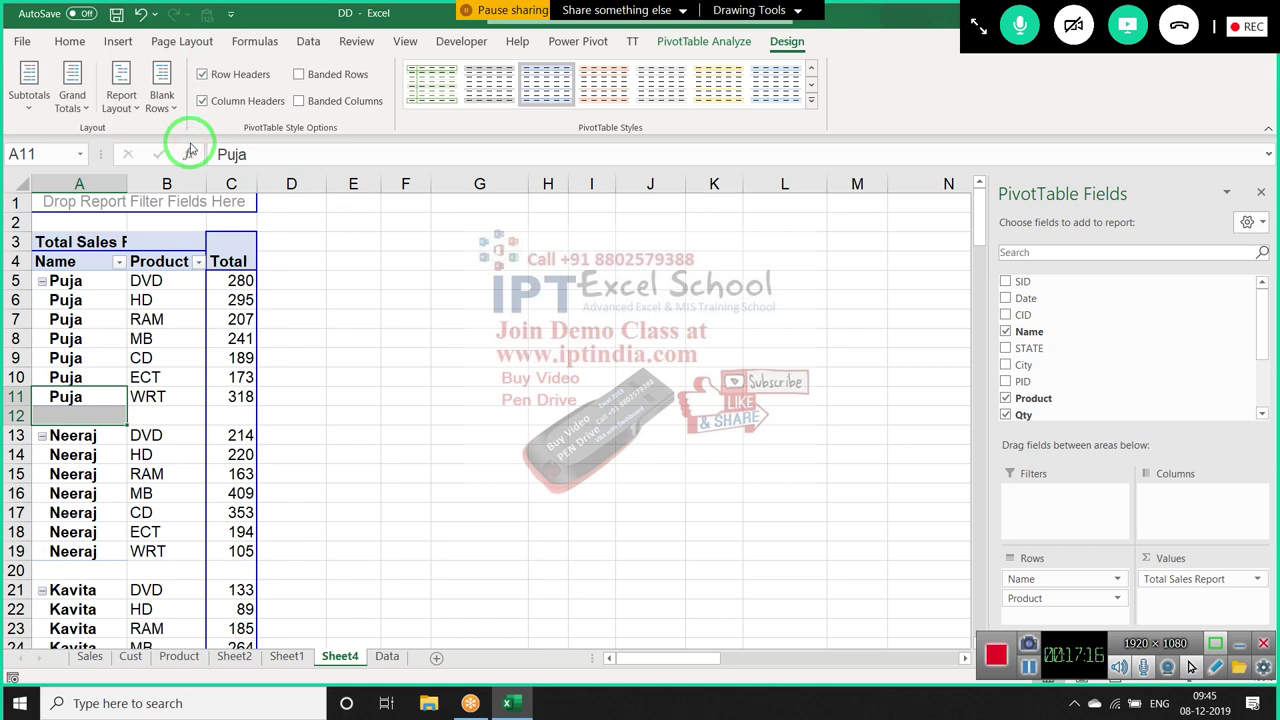
left_click(188, 378)
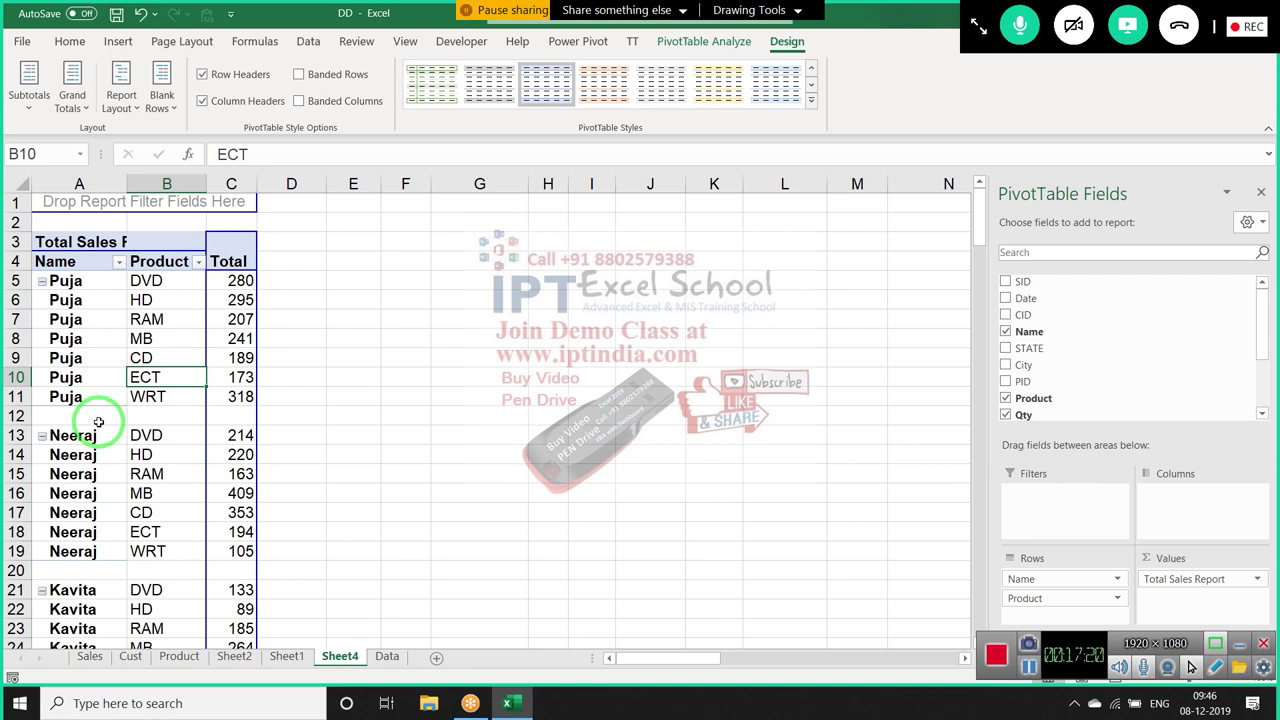
Remove the blank lines again and switch the layout to Do Not Repeat Item Labels
left_click(167, 102)
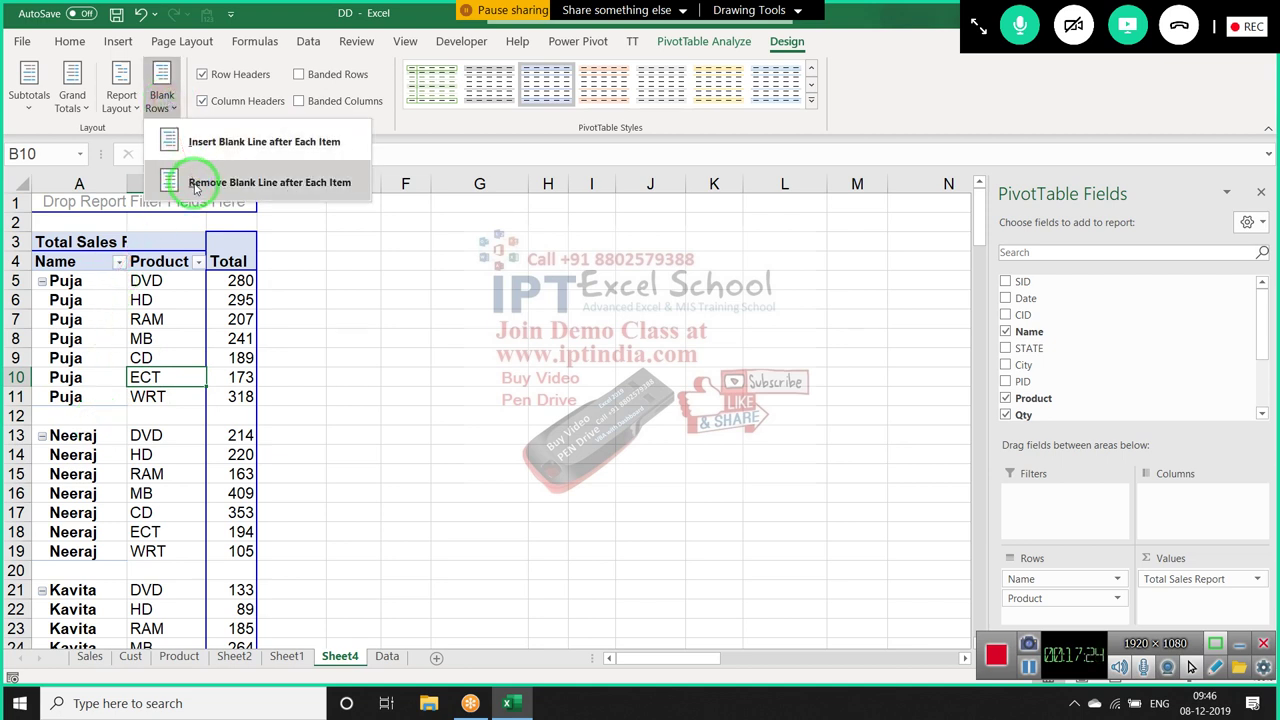
left_click(192, 186)
left_click(122, 100)
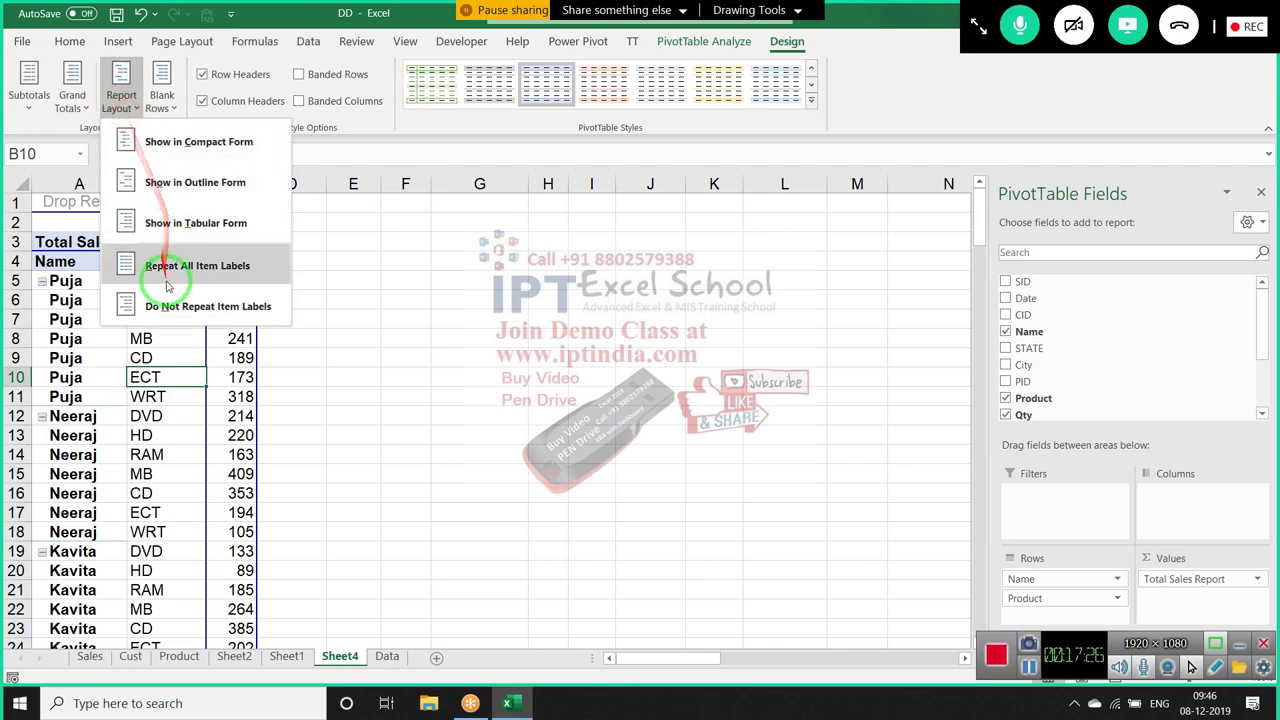
left_click(167, 307)
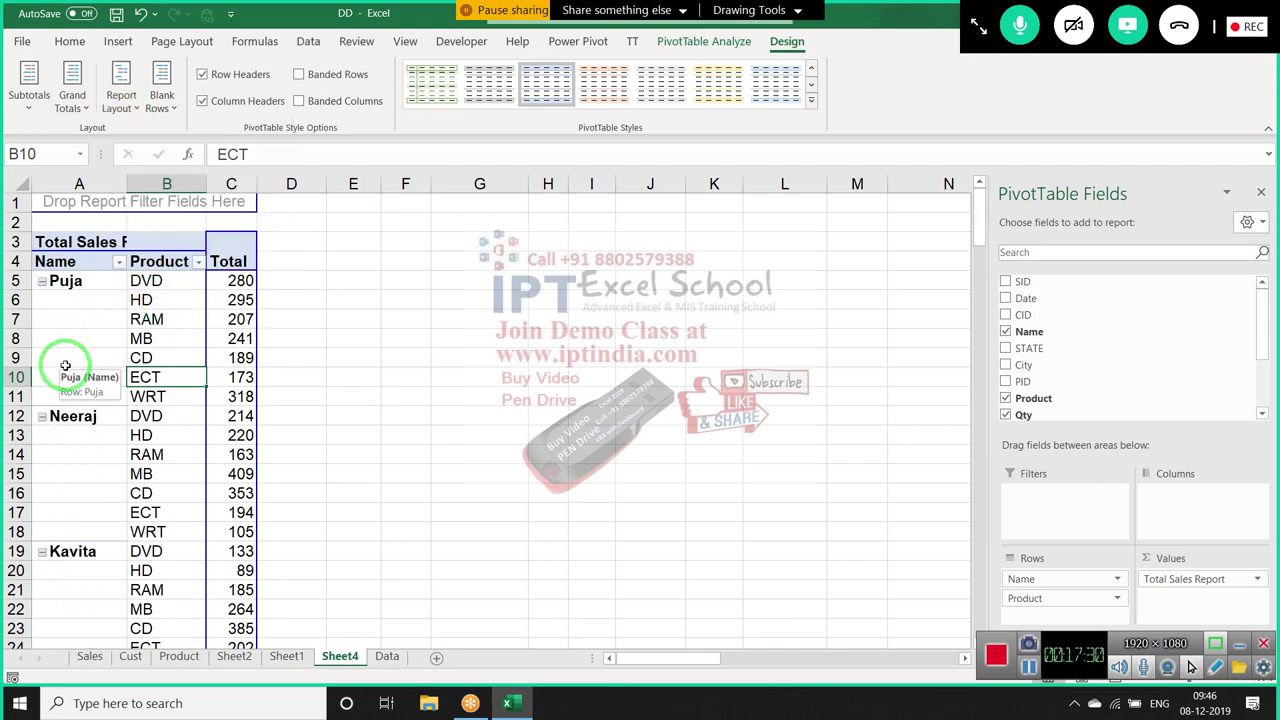
Enable 'Merge and center cells with labels' in PivotTable Options
right_click(80, 287)
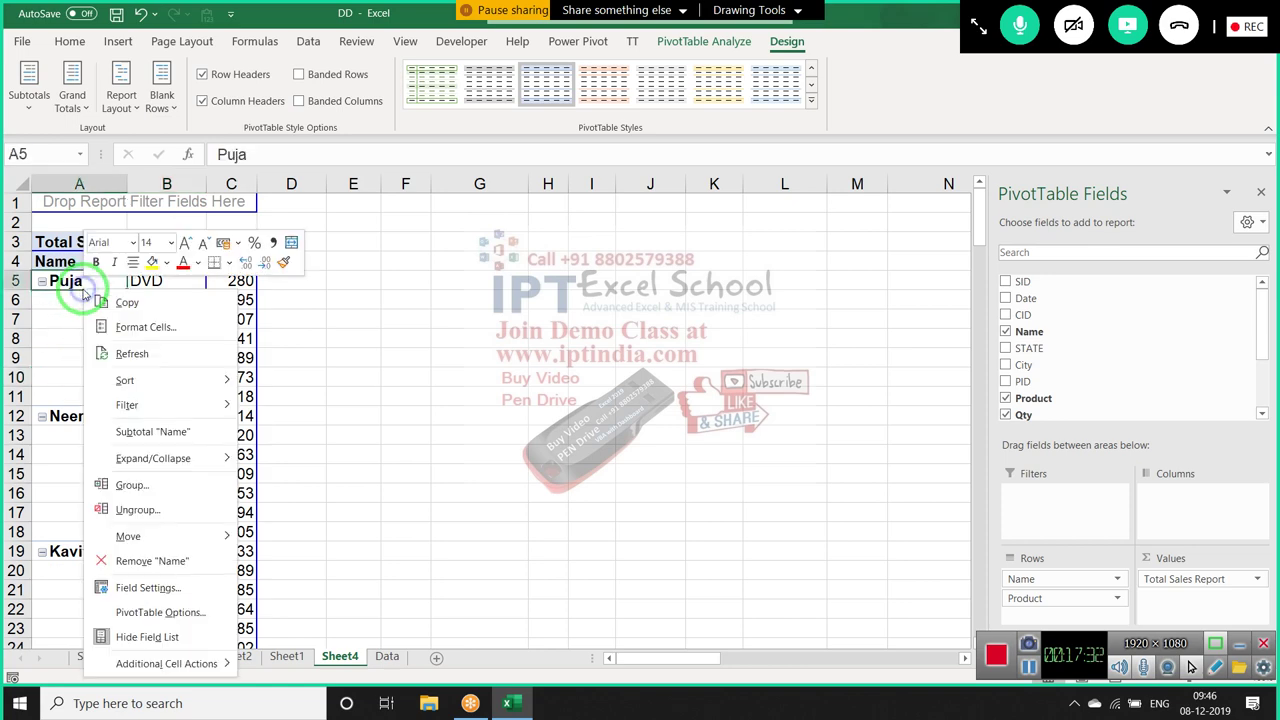
left_click(209, 612)
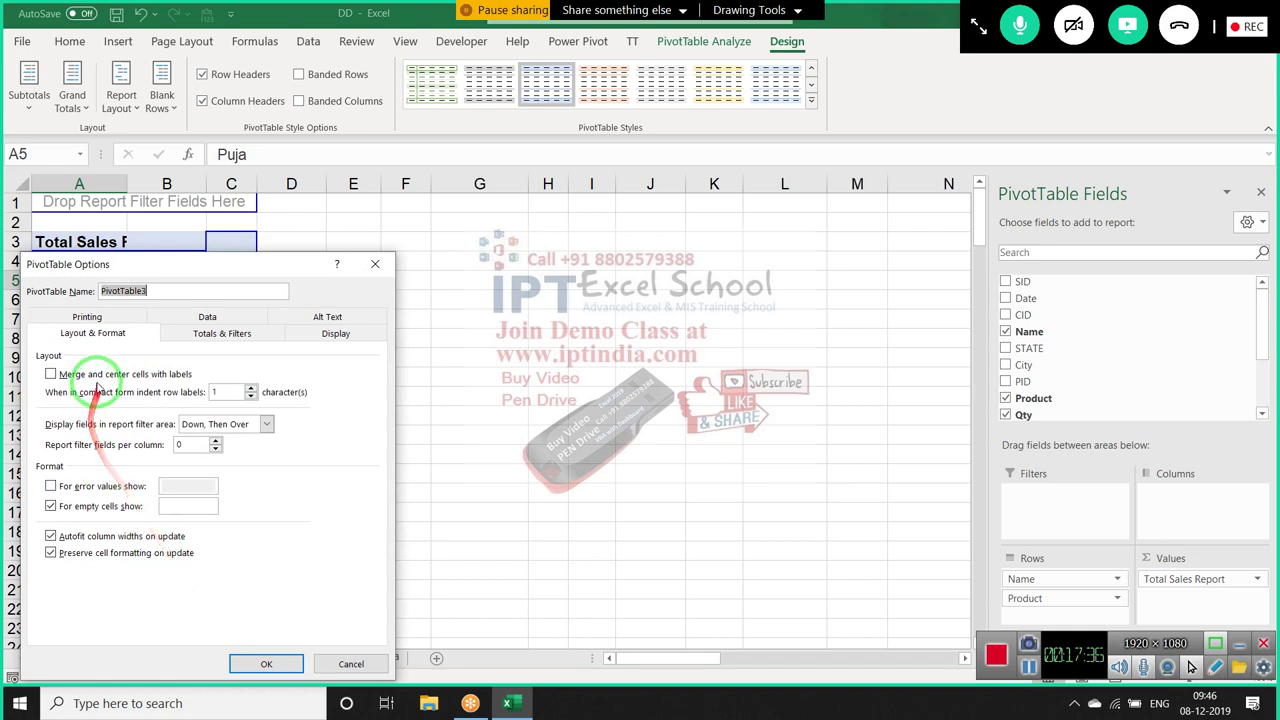
left_click(98, 378)
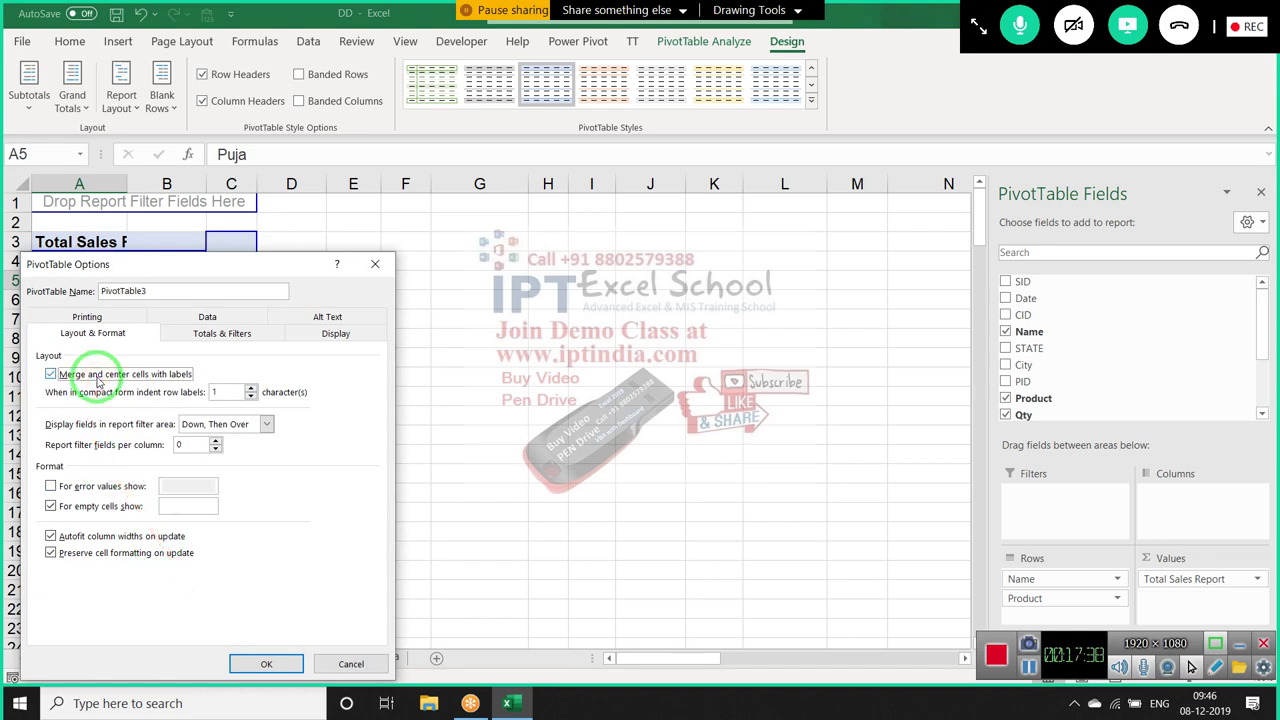
key("Return")
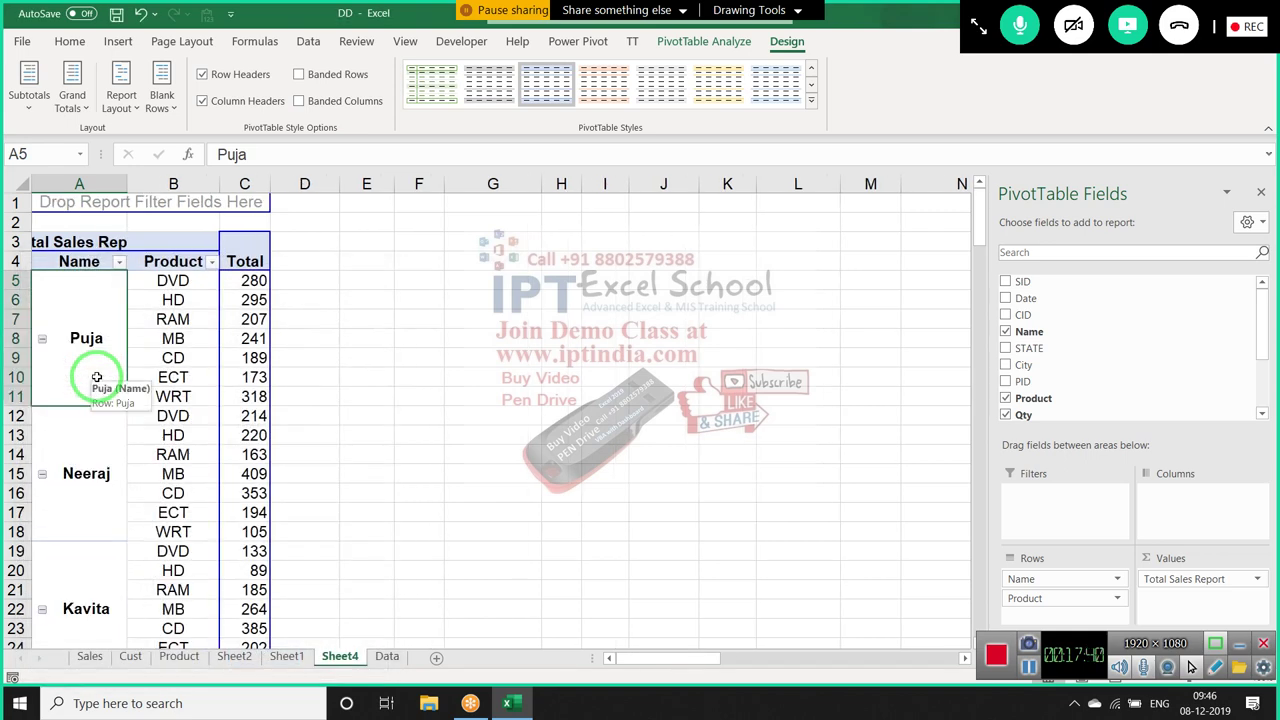
Check the merged name labels, select Puja's DVD total of 280, and glance at the Data sheet
key("Down")
key("Down")
key("Down")
key("Down")
key("Down")
key("Down")
key("Down")
key("Down")
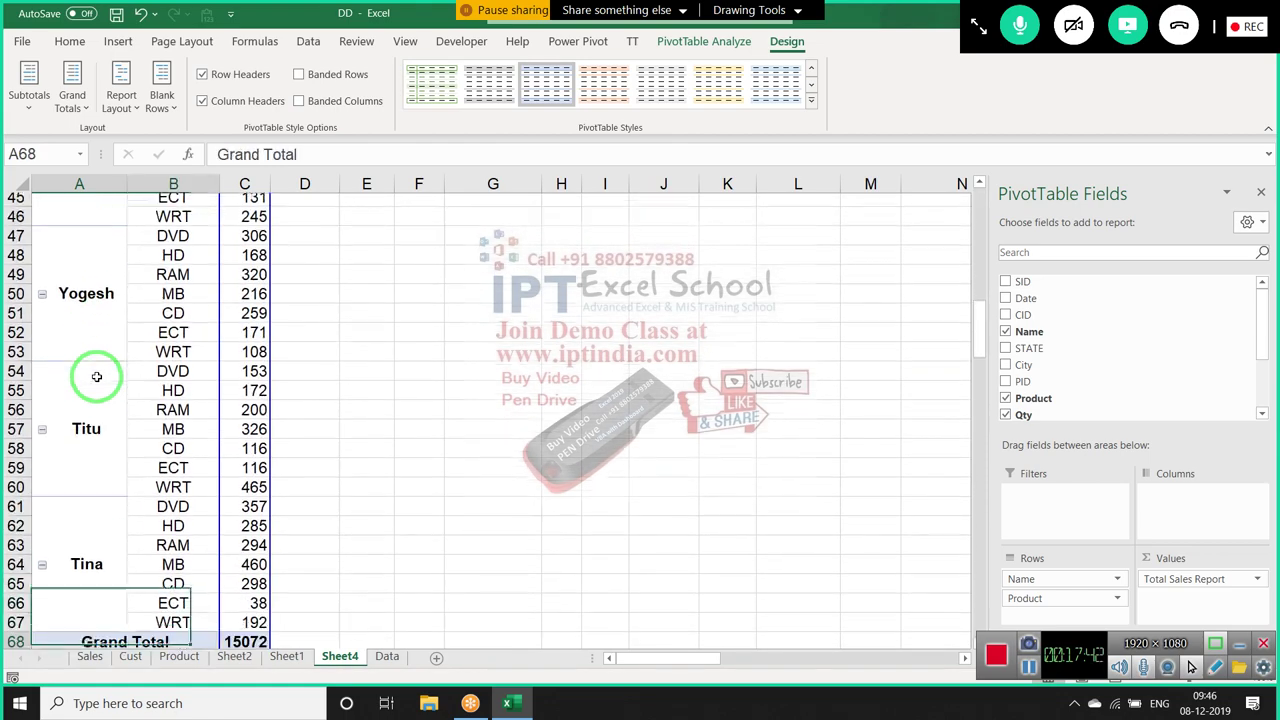
key("Down")
key("Down")
key("Up")
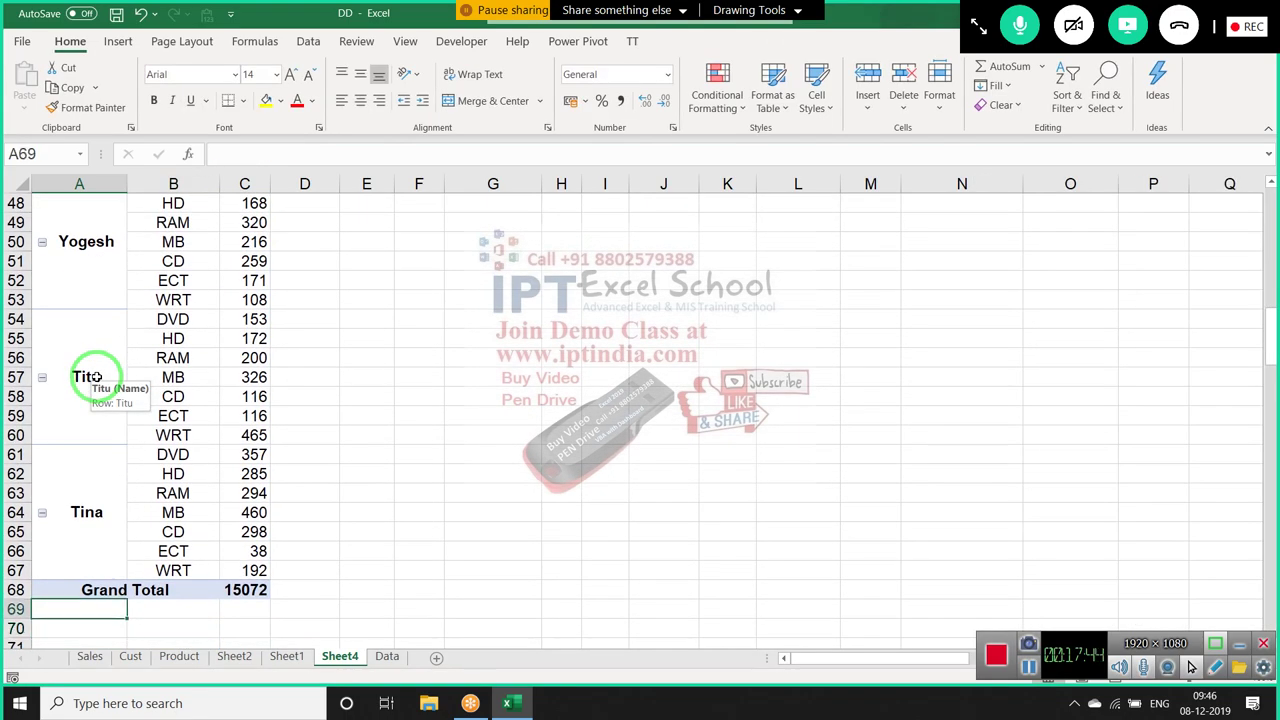
key("Up")
key("Up")
key("Up")
key("Up")
key("Up")
key("Up")
key("Up")
key("Up")
key("Up")
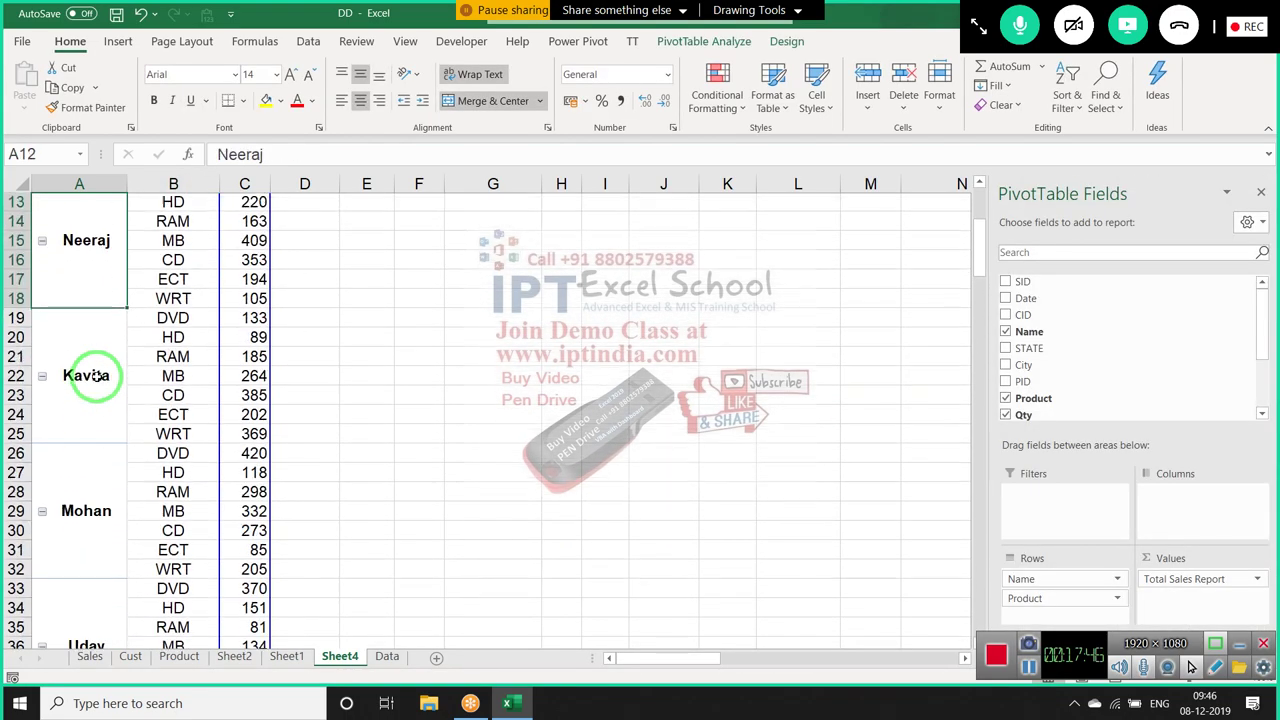
key("Up")
key("Up")
key("Up")
key("Up")
key("Down")
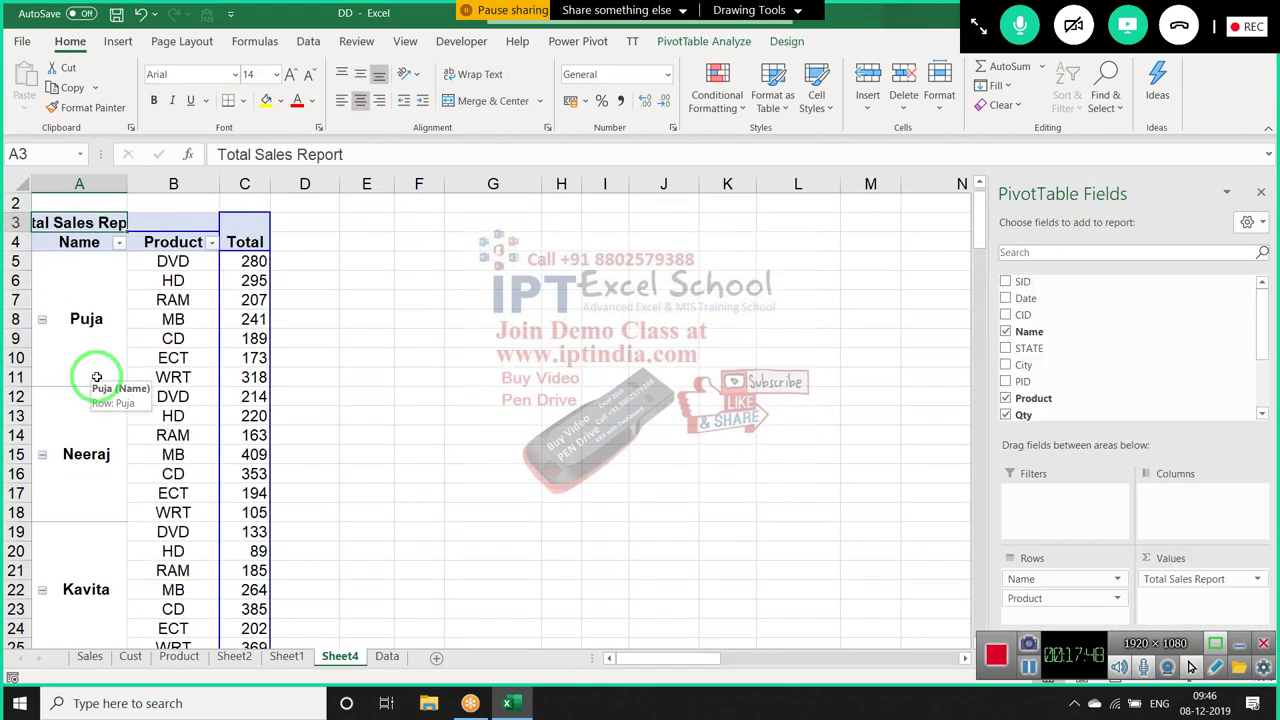
key("Down")
key("Down")
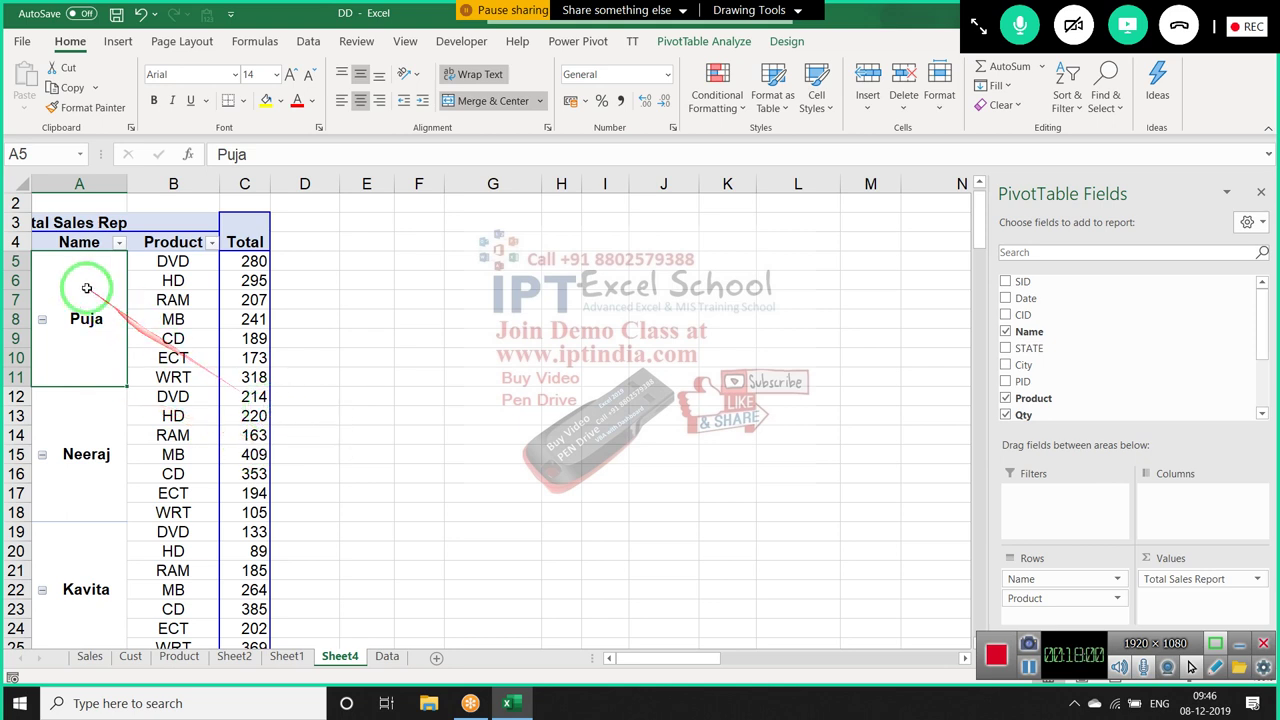
left_click(244, 261)
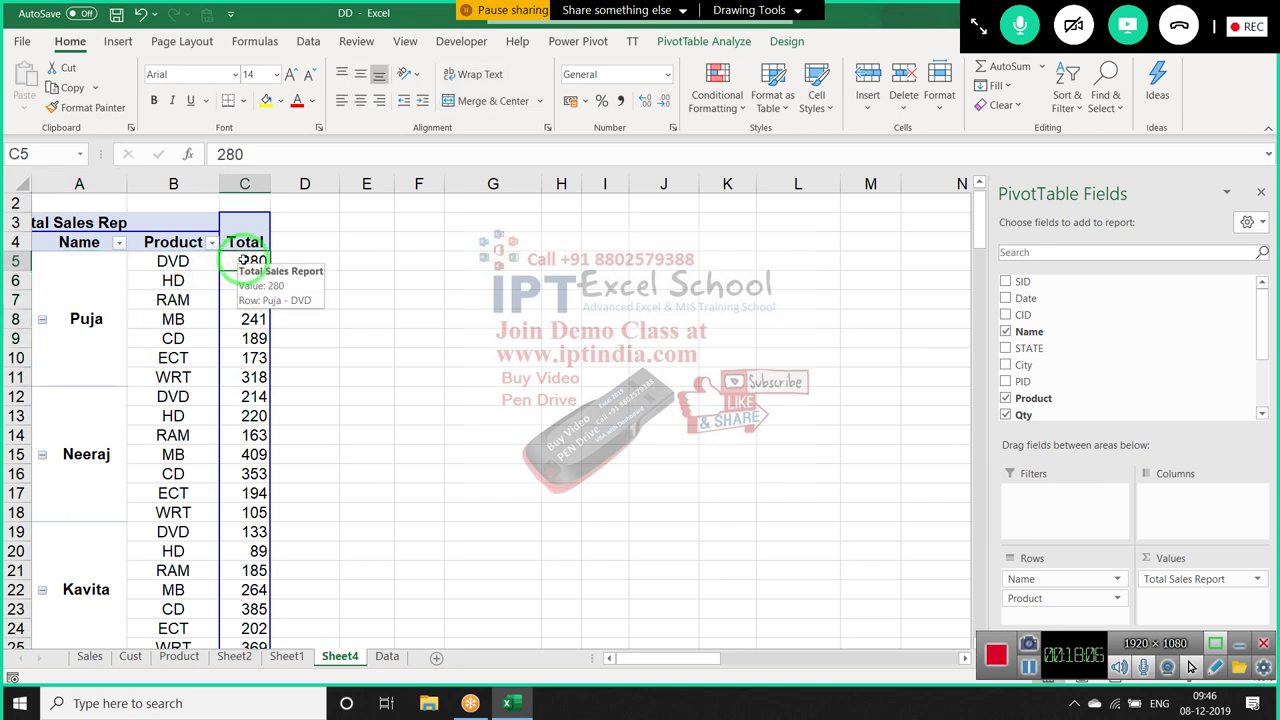
left_click(393, 656)
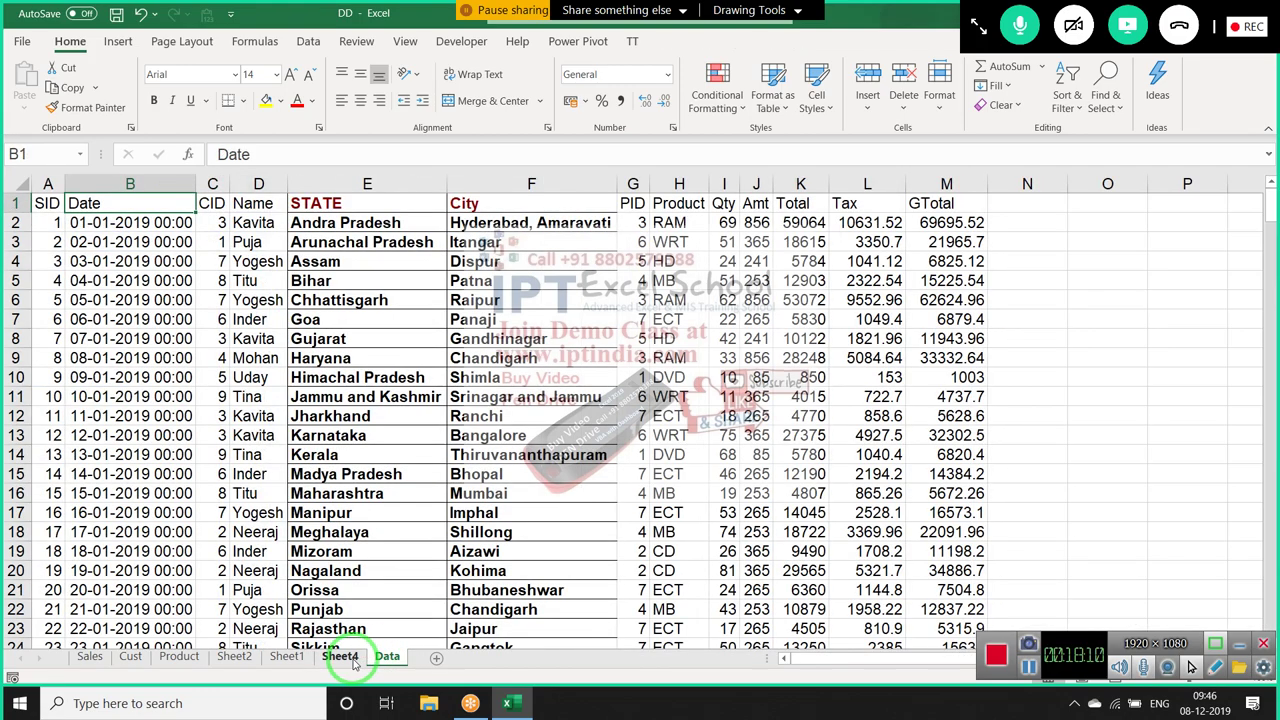
left_click(350, 660)
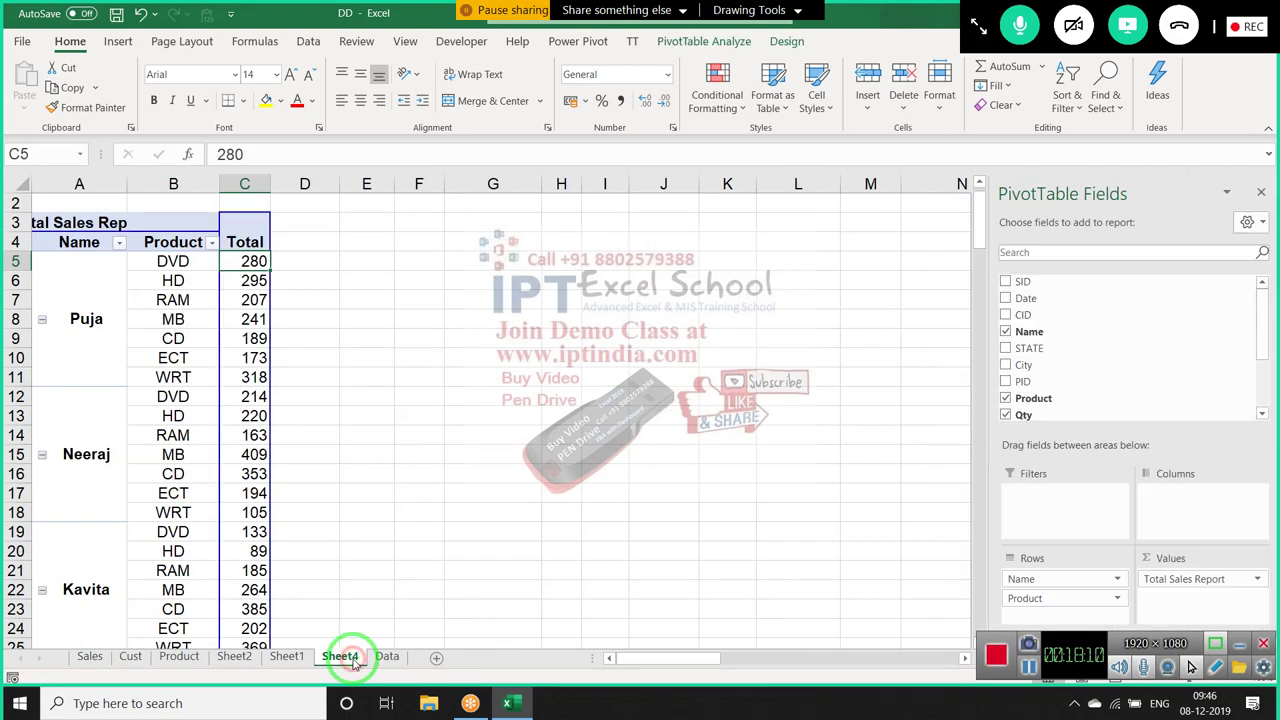
Drill into Puja's DVD total of 280 on a new Sheet5, then delete that sheet
double_click(244, 261)
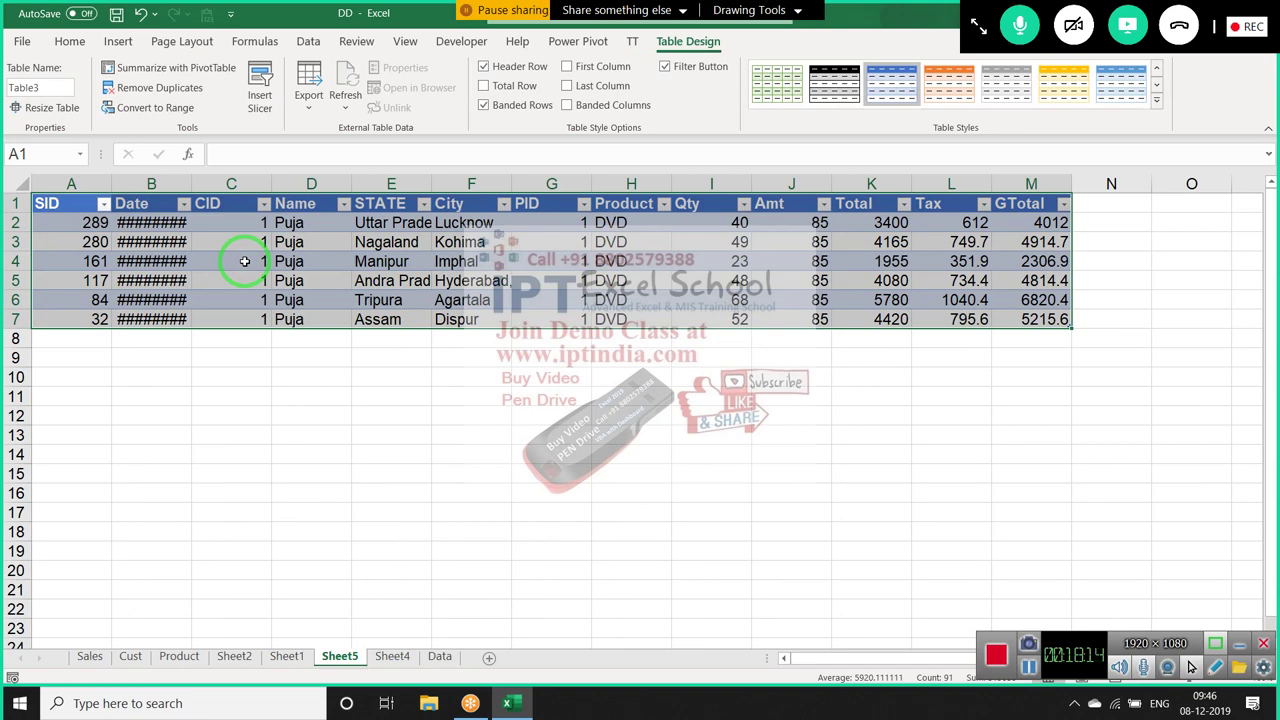
right_click(335, 658)
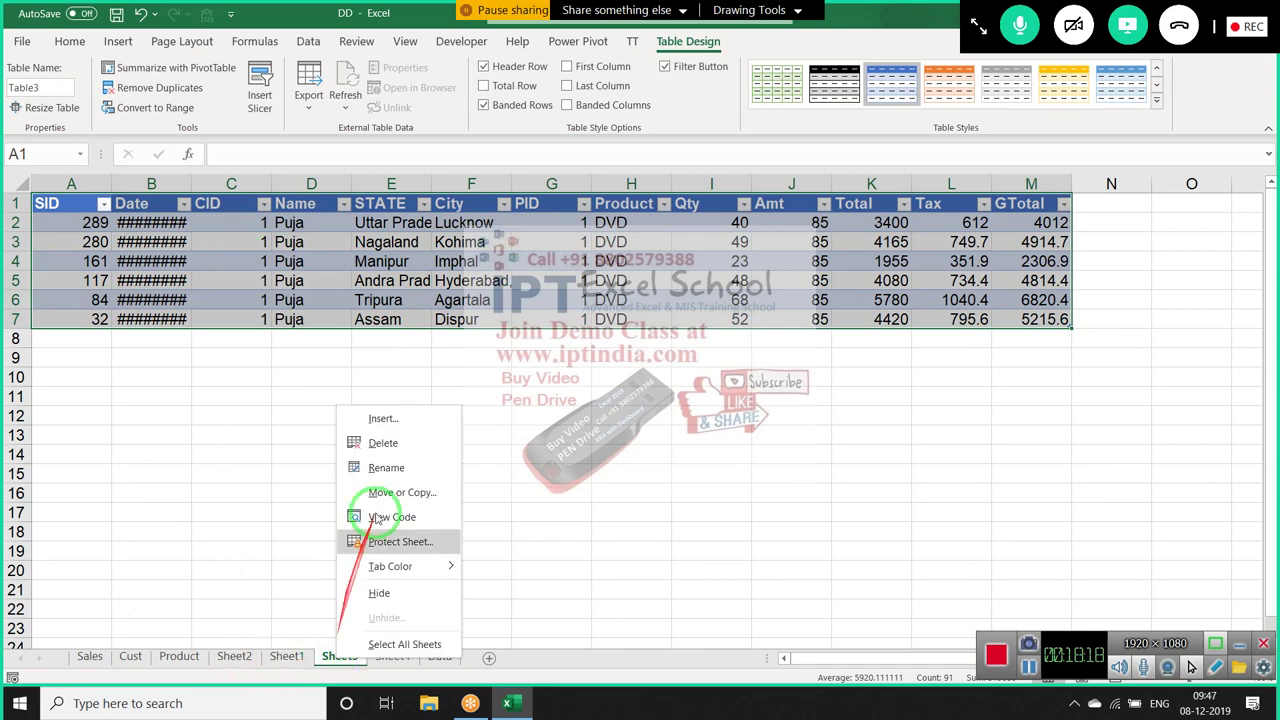
left_click(385, 445)
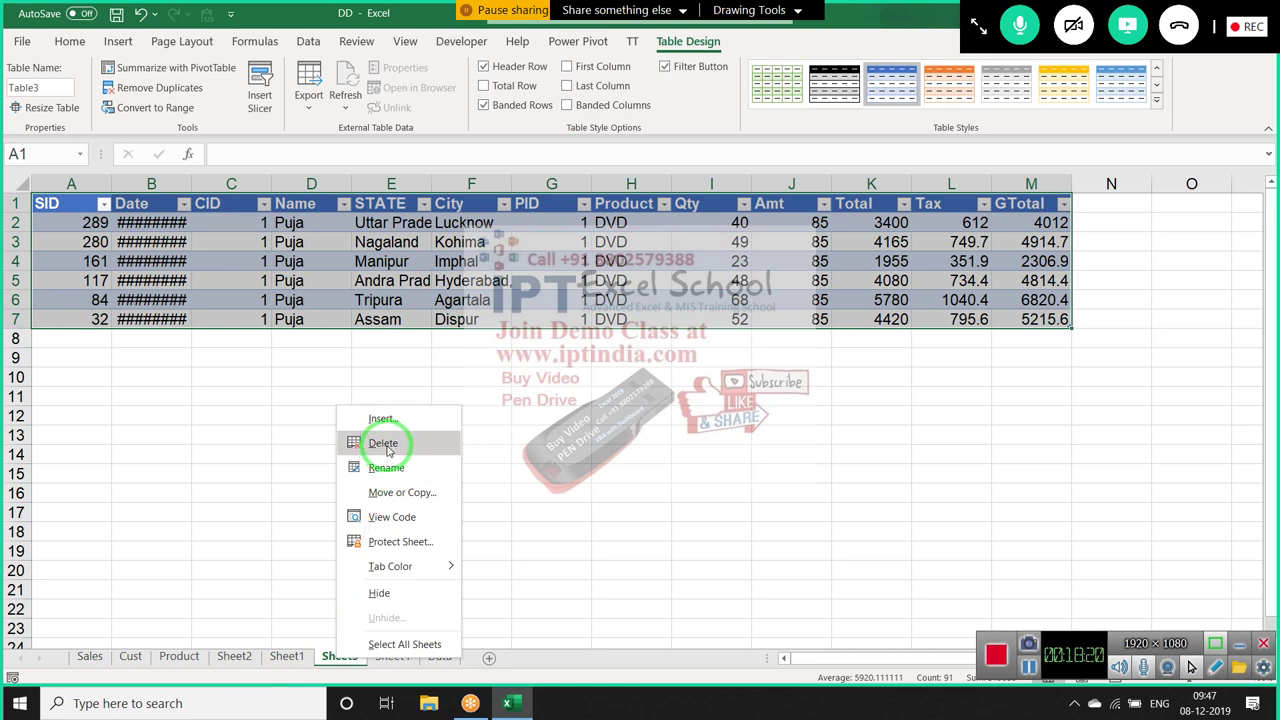
left_click(385, 445)
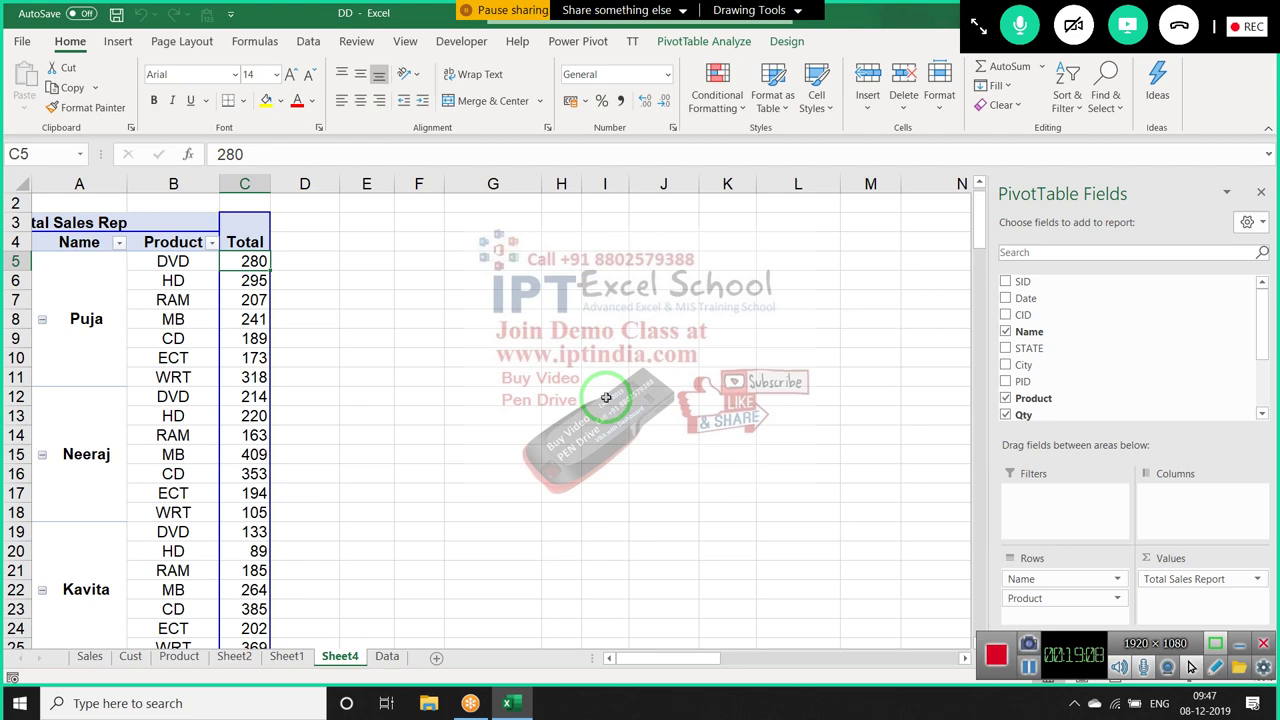
Share the whole screen in GoToMeeting so participants see the Excel workbook
left_click(1128, 35)
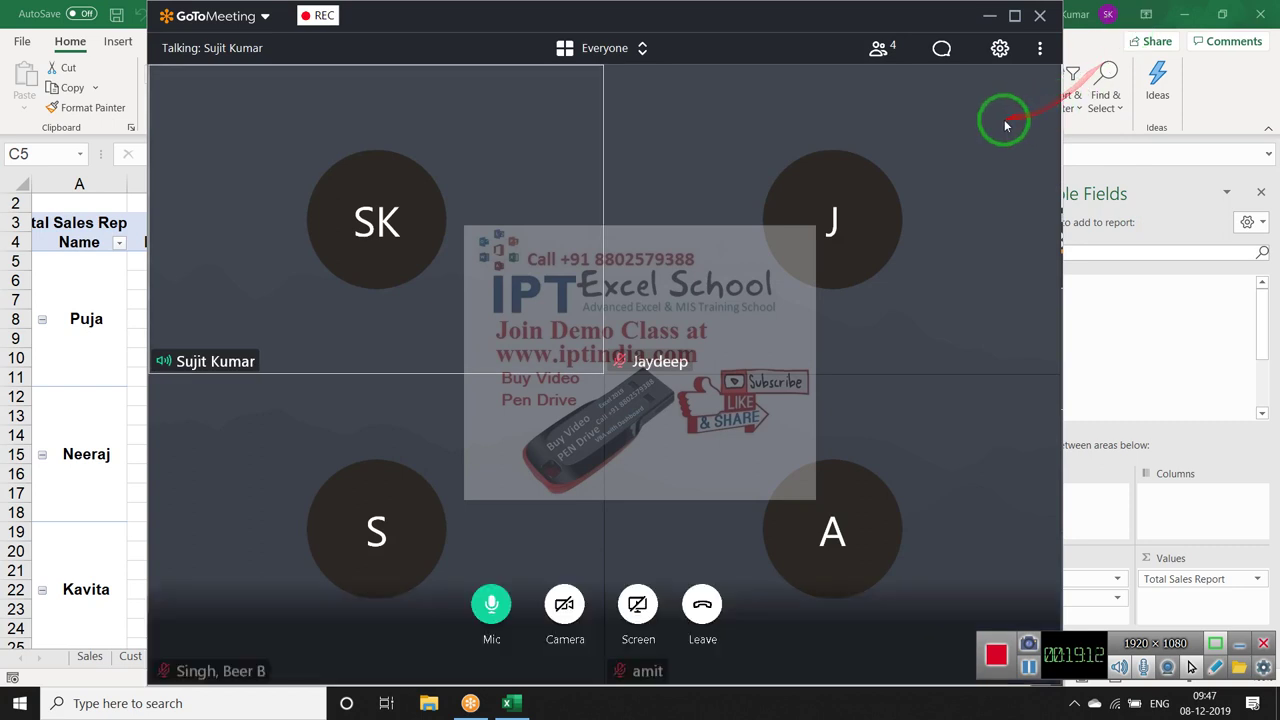
left_click(634, 613)
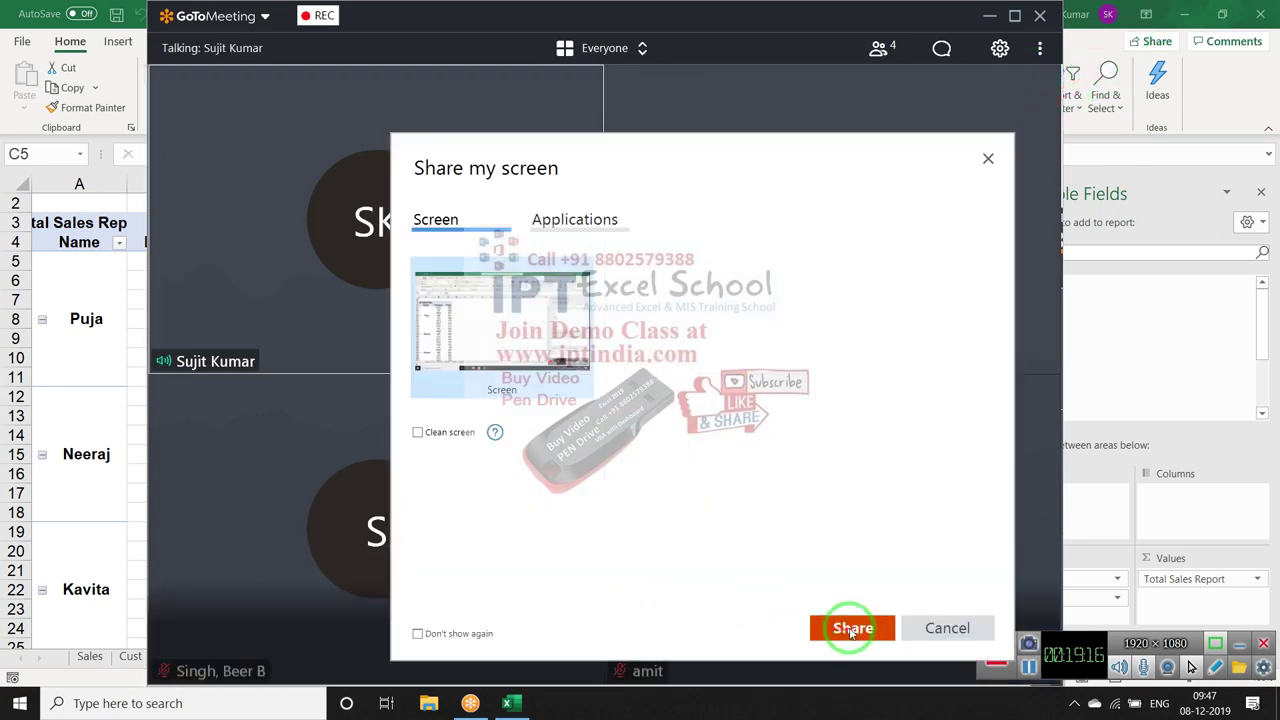
left_click(851, 628)
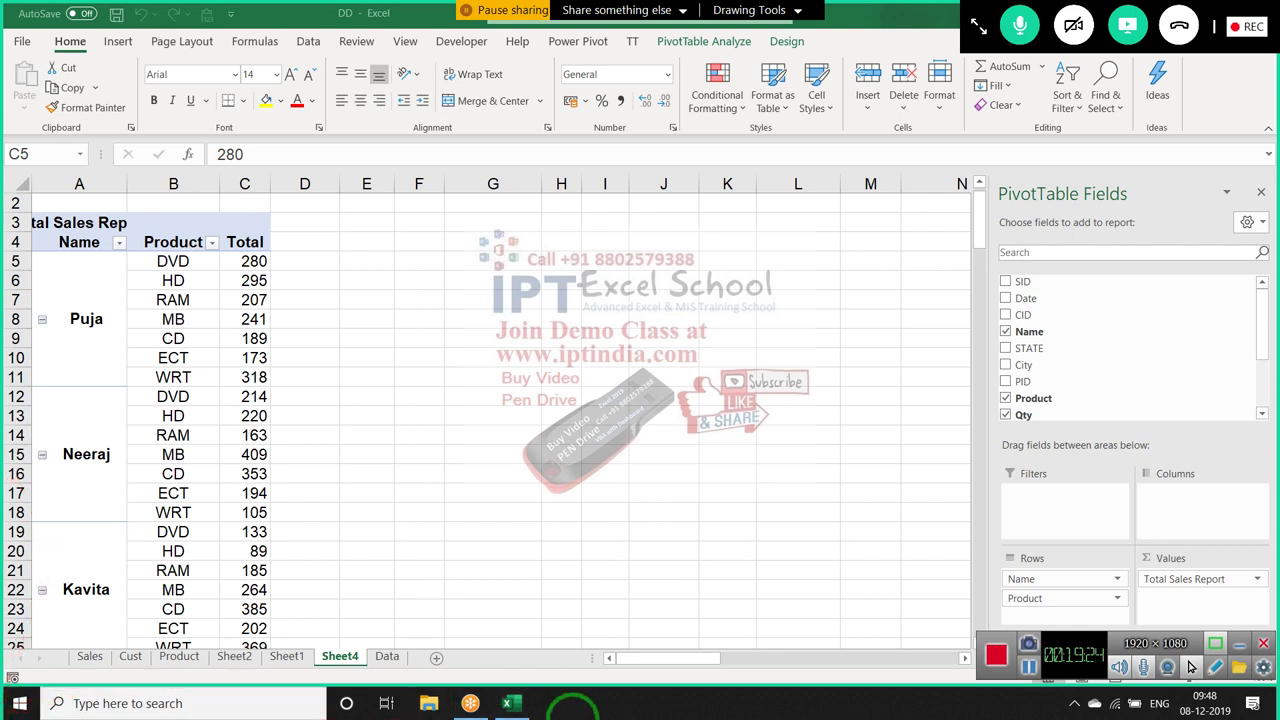
Move Product to Columns, remove Name, and put STATE in the pivot rows
left_click(1020, 597)
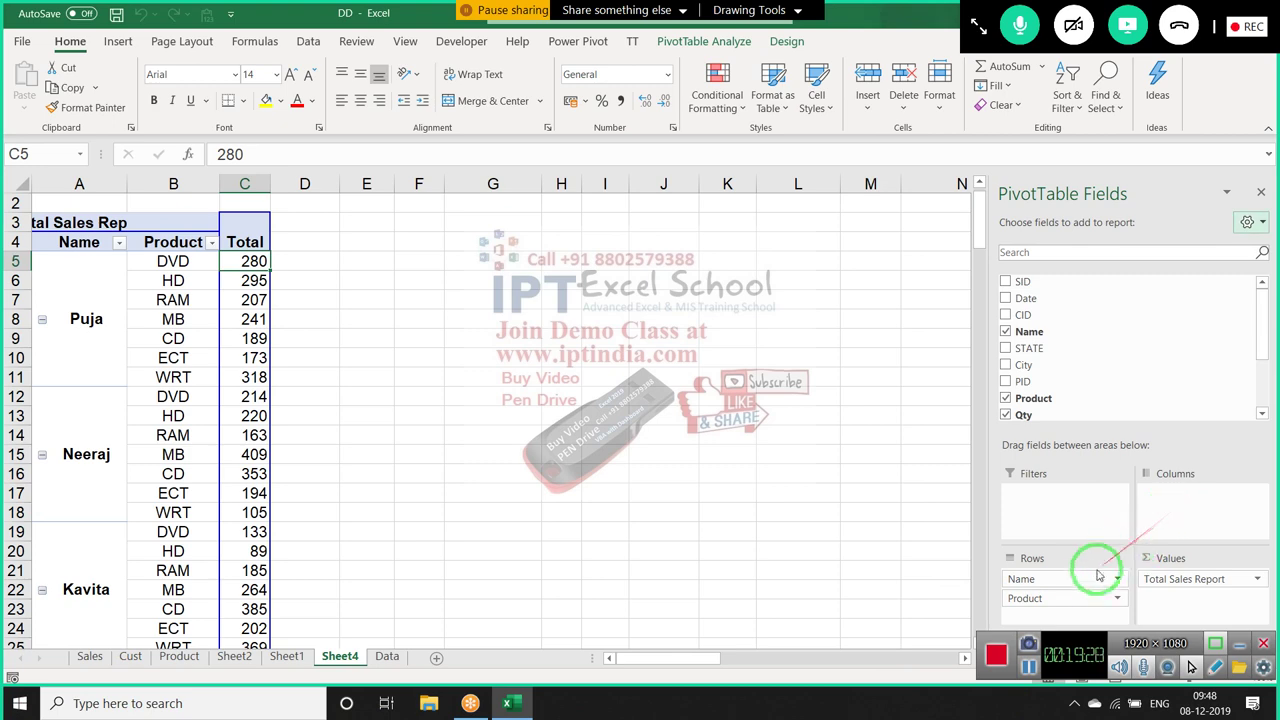
mouse_move(1020, 597)
left_mouse_down()
mouse_move(1075, 600)
mouse_move(1177, 513)
left_mouse_up()
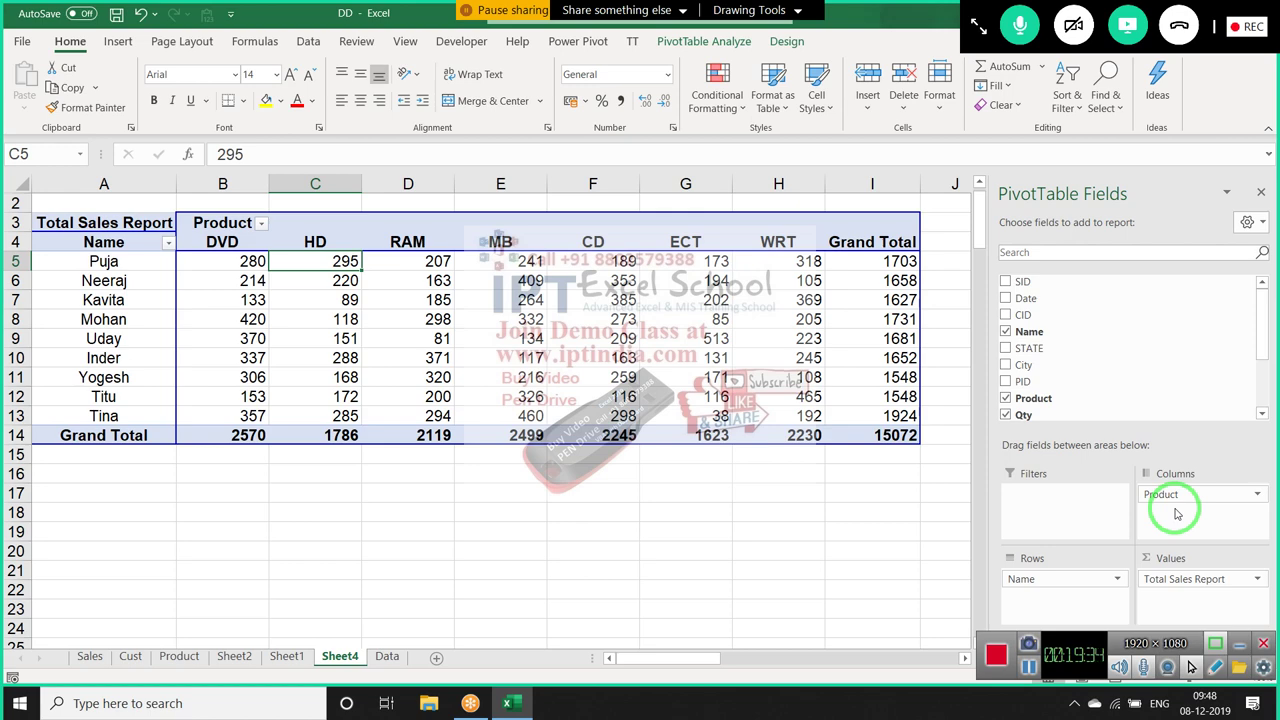
left_click(1005, 332)
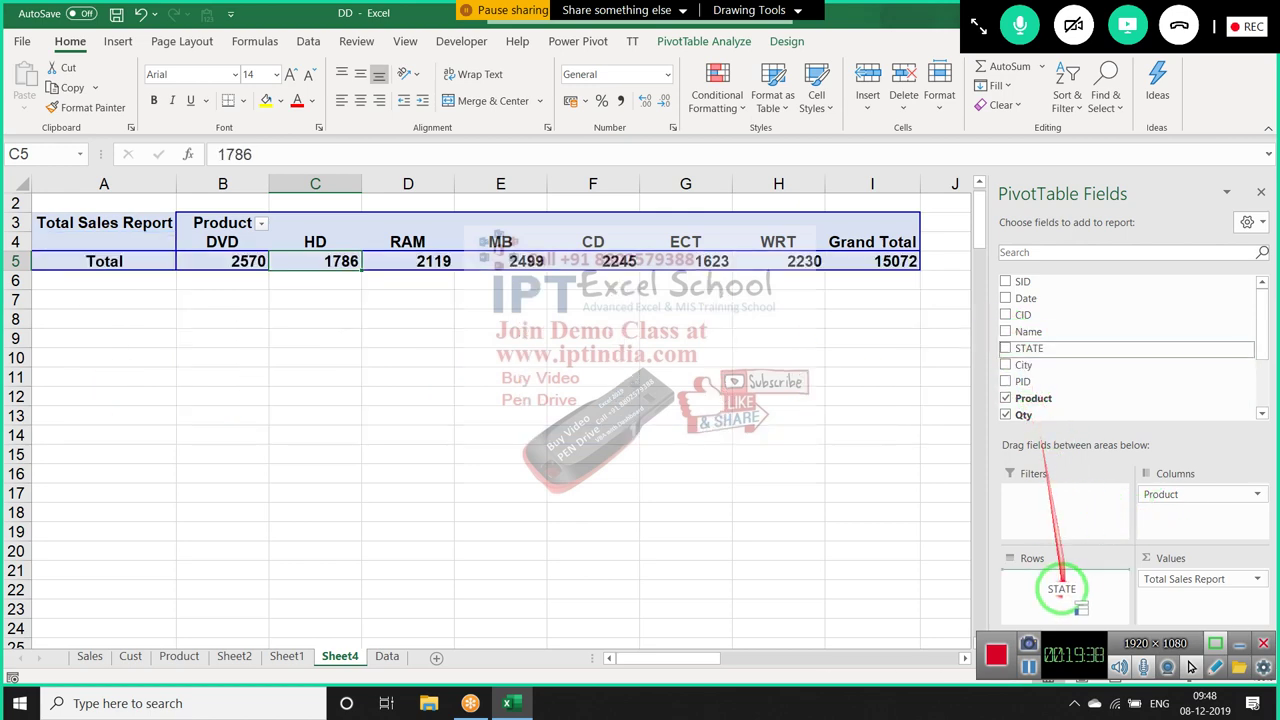
left_click_drag(1020, 349, 1058, 585)
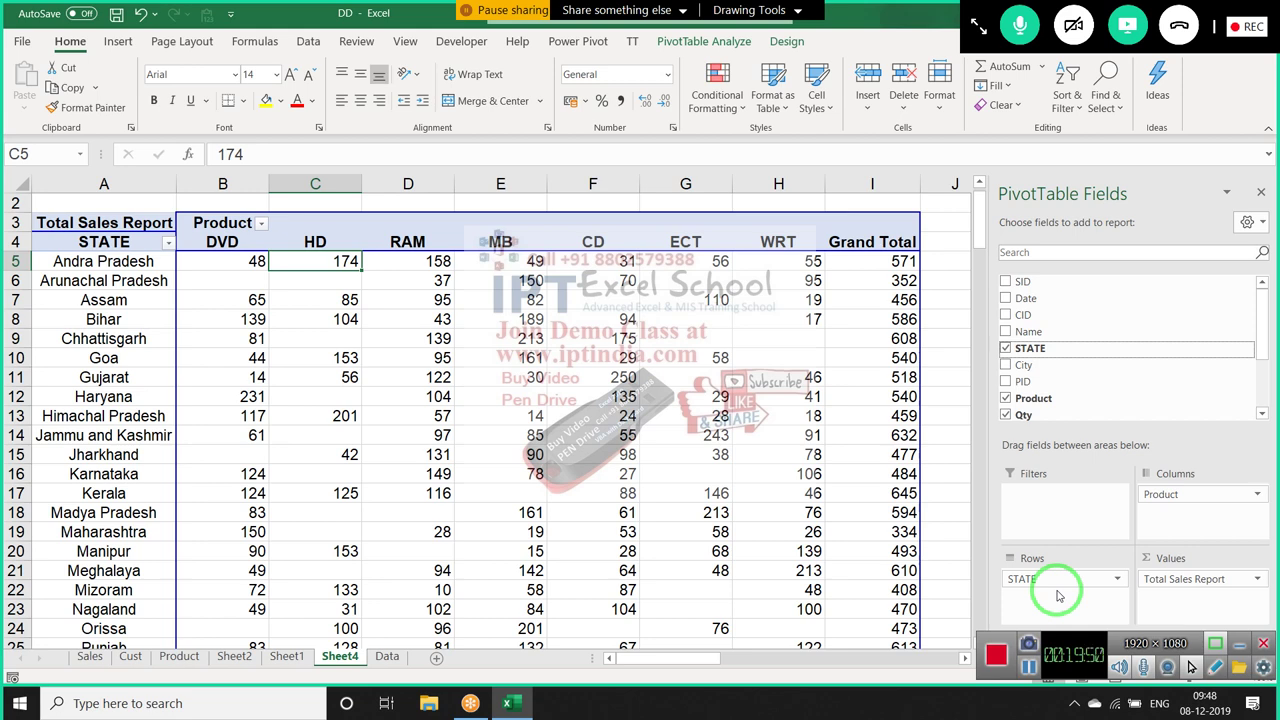
Filter the STATE rows to show only Assam and Bihar
left_click(126, 349)
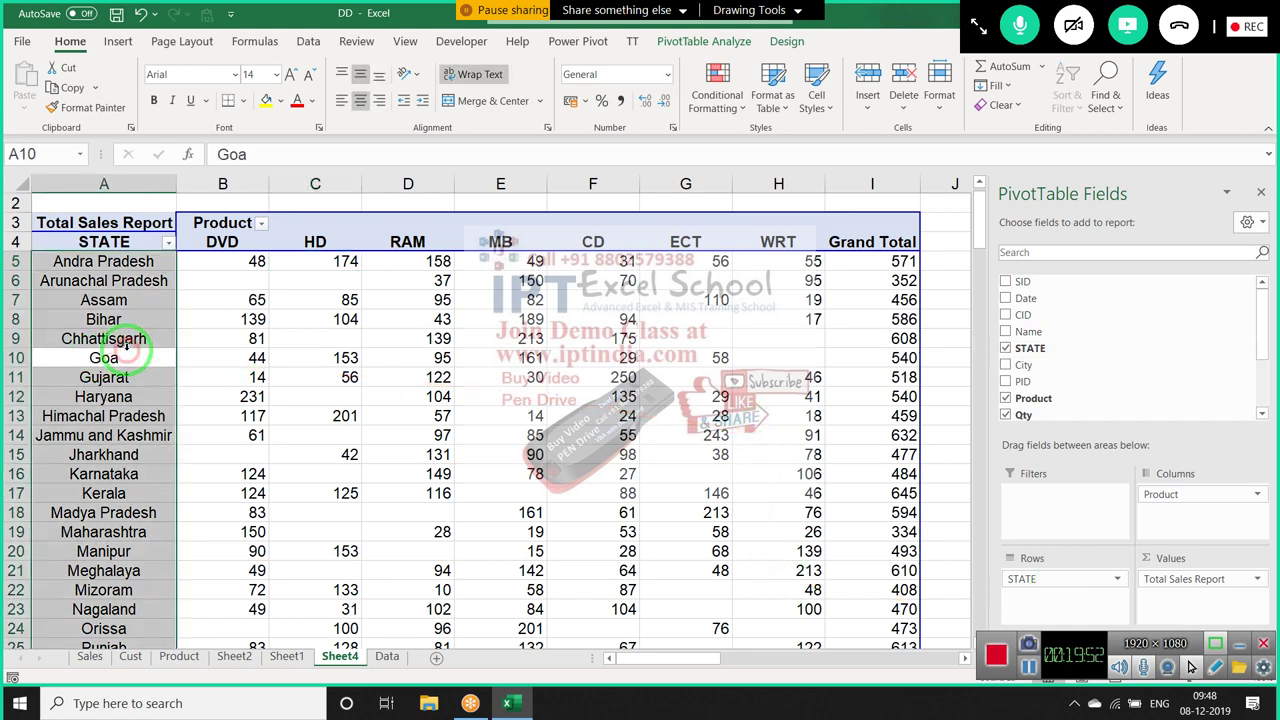
left_click(144, 322)
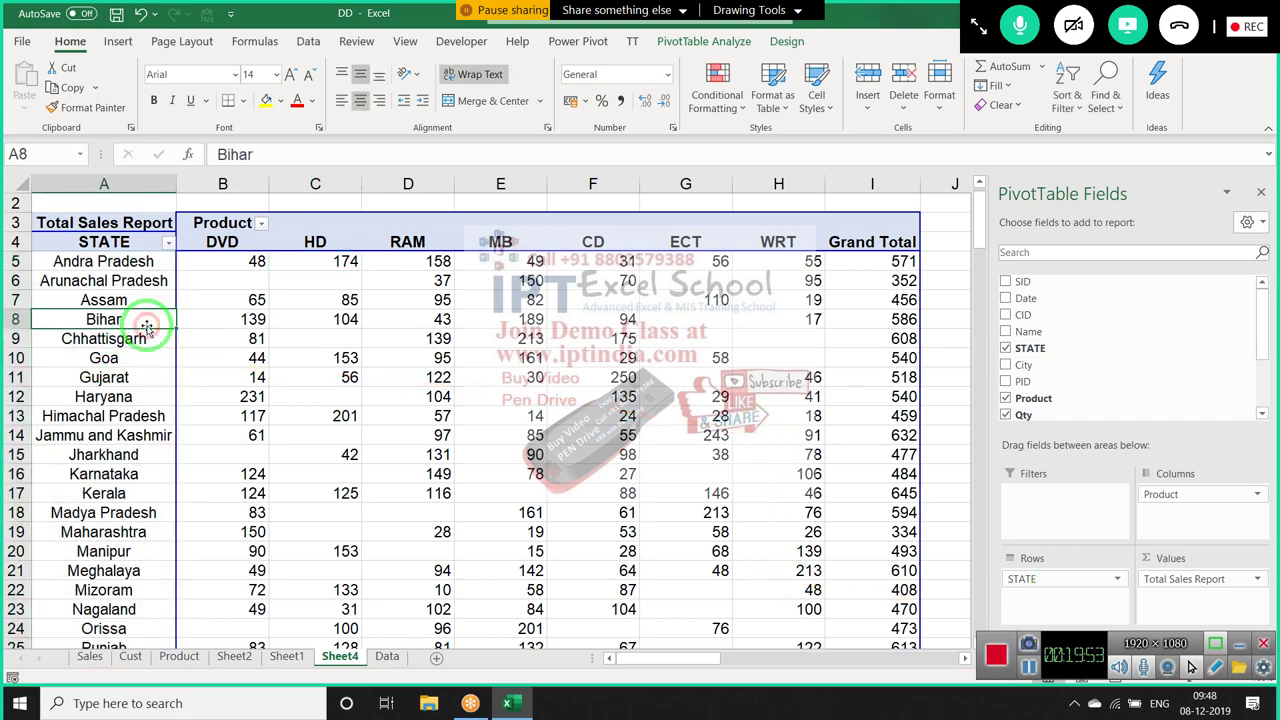
left_click(168, 243)
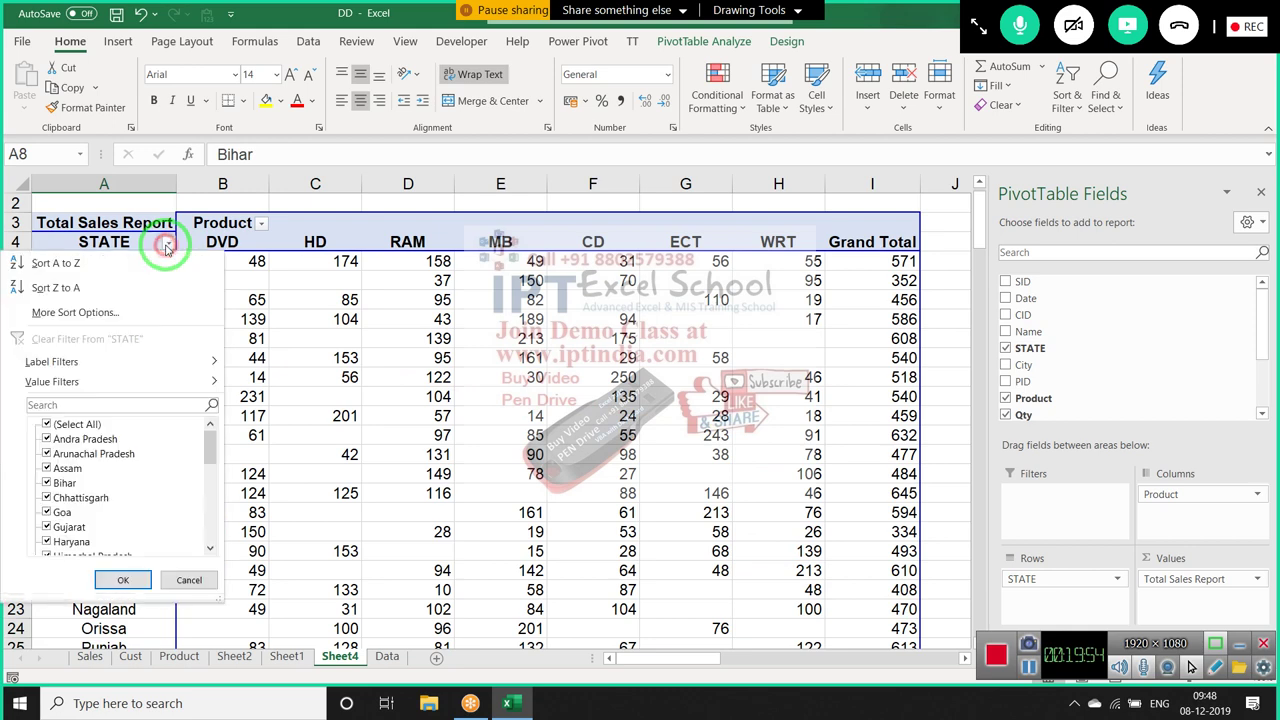
left_click(46, 424)
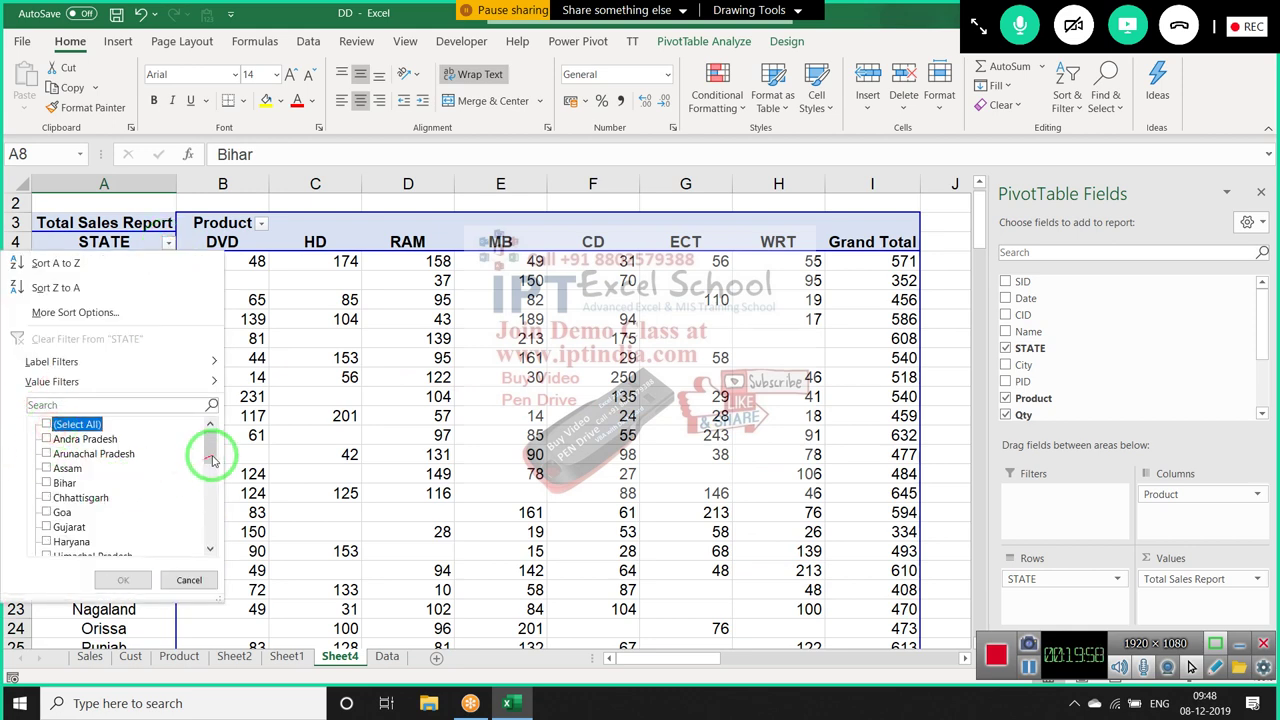
left_click_drag(207, 450, 207, 515)
left_click_drag(205, 560, 223, 460)
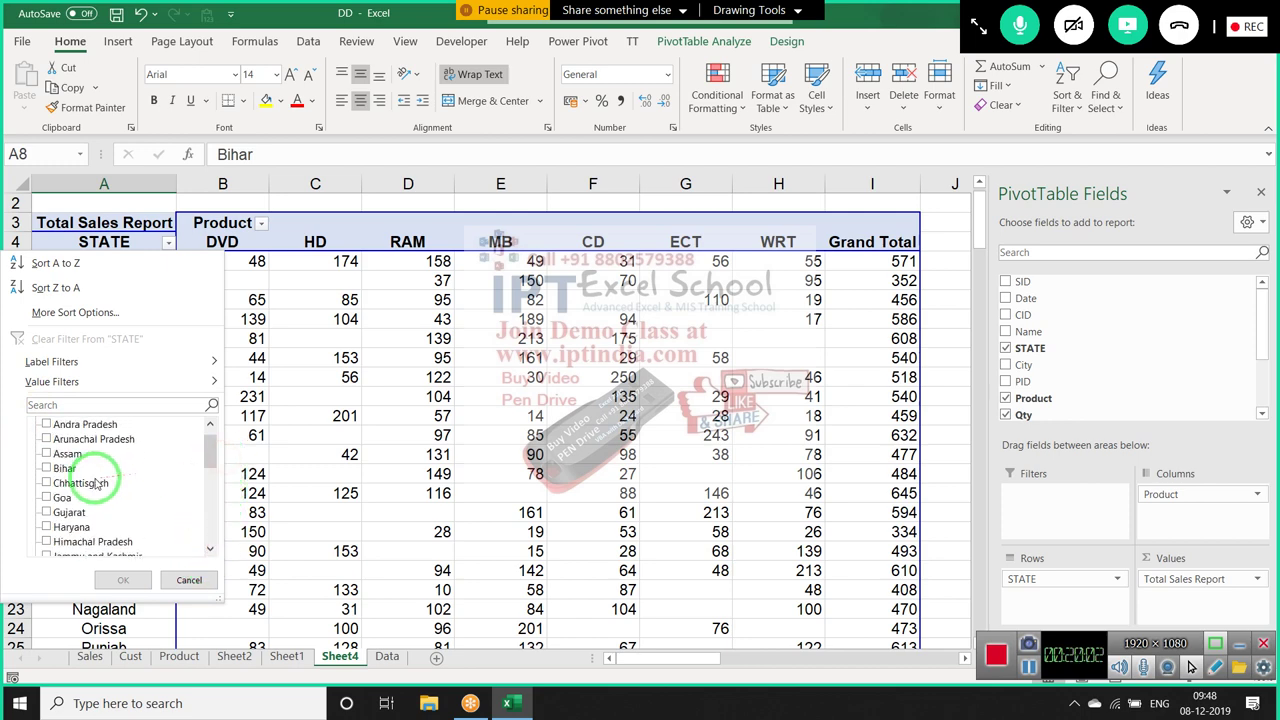
left_click(44, 467)
left_click(45, 468)
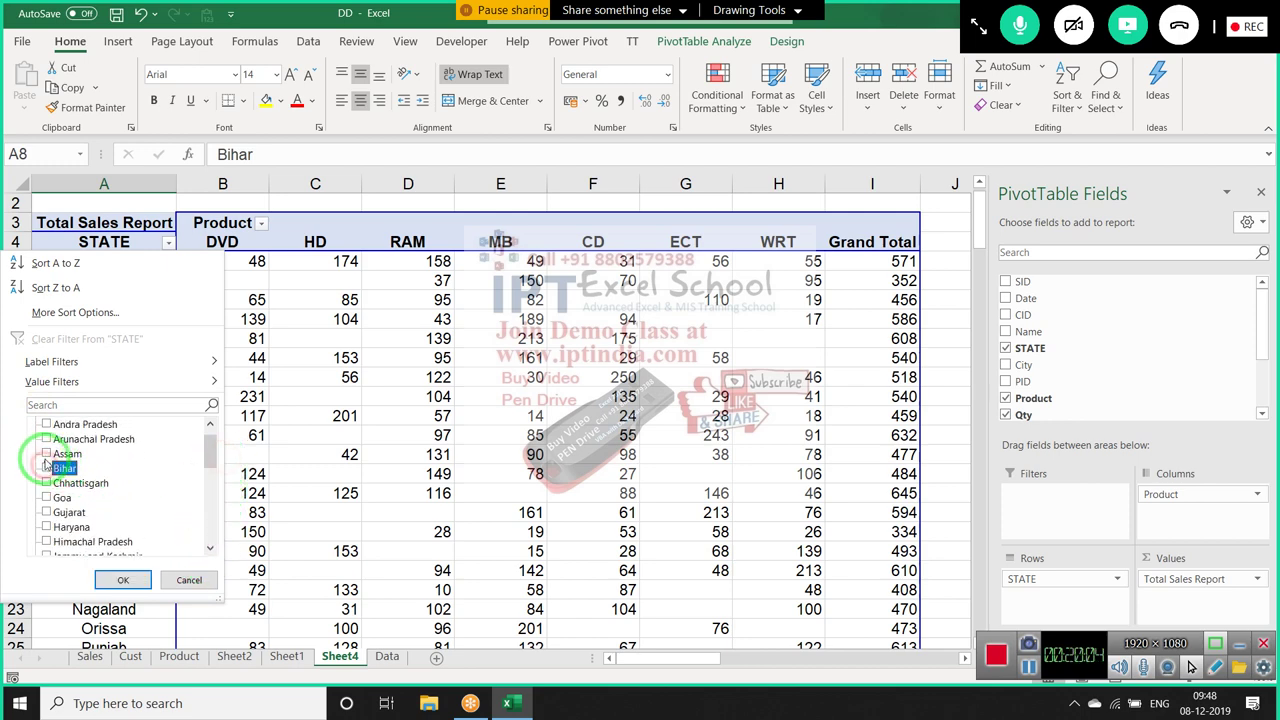
left_click(45, 453)
left_click(123, 581)
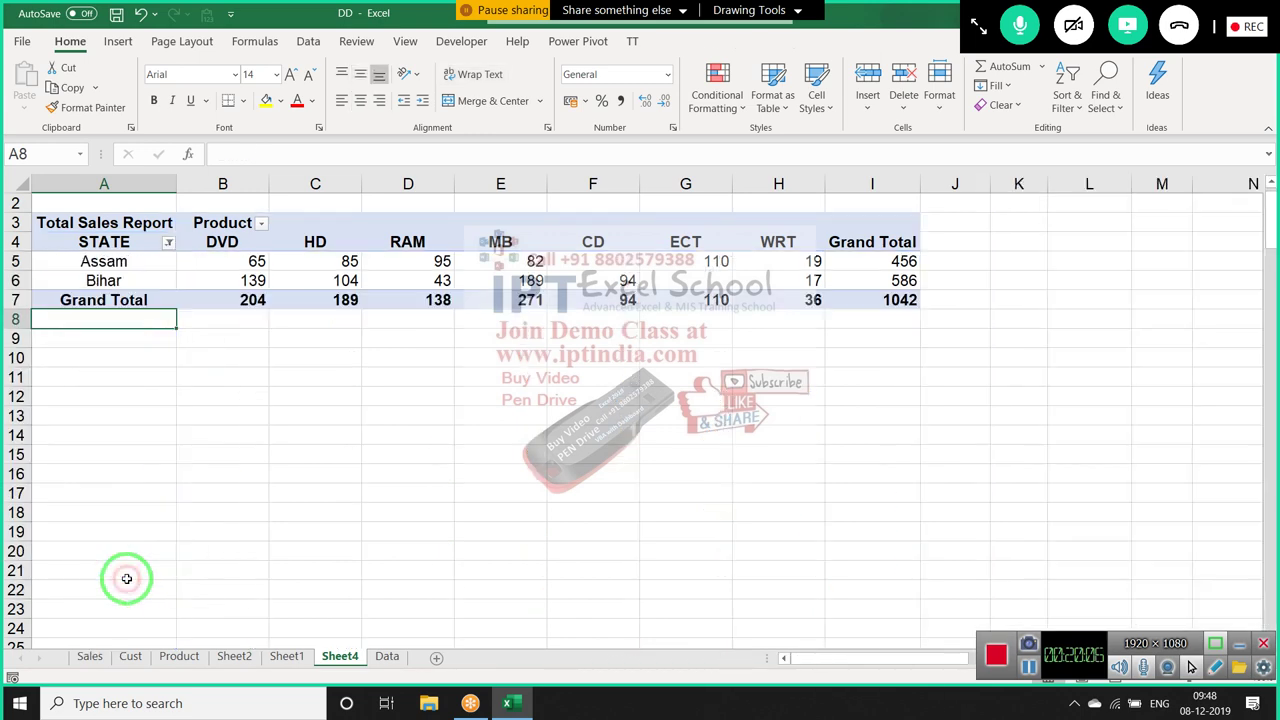
Tick (Select All) in the STATE filter so every state appears again
left_click(169, 242)
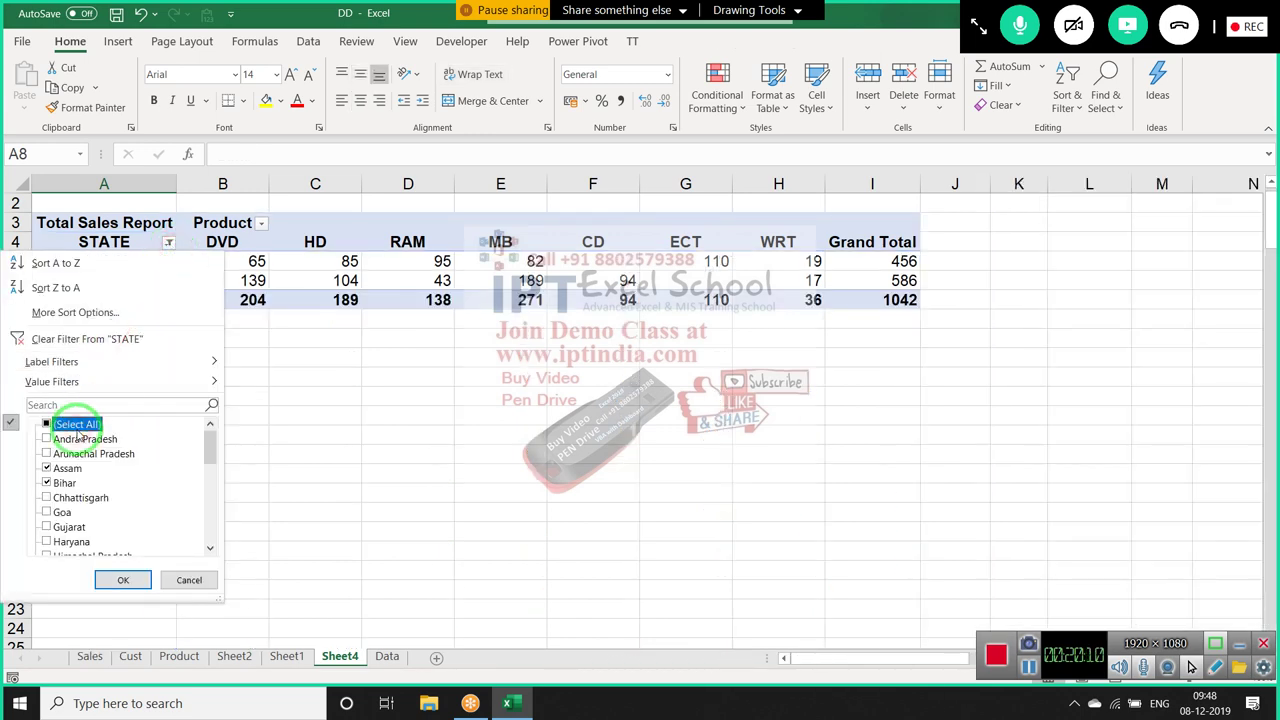
left_click(47, 424)
left_click(123, 580)
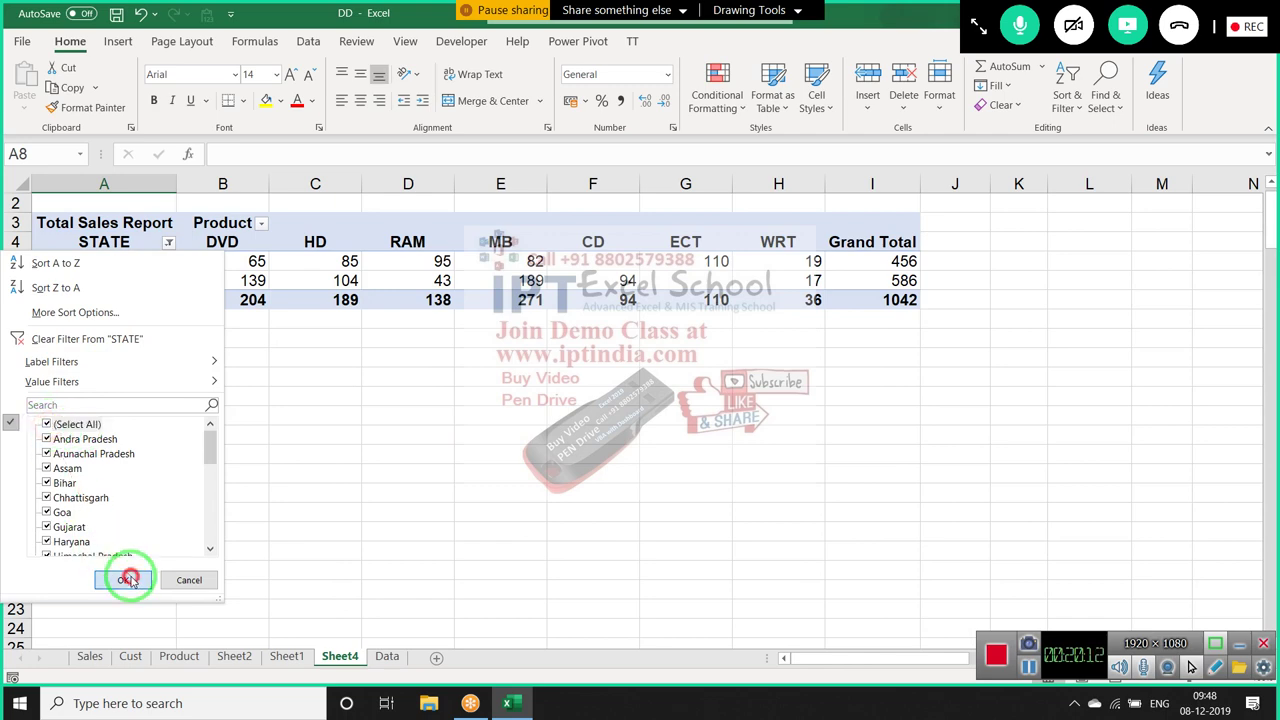
left_click(169, 242)
mouse_move(52, 361)
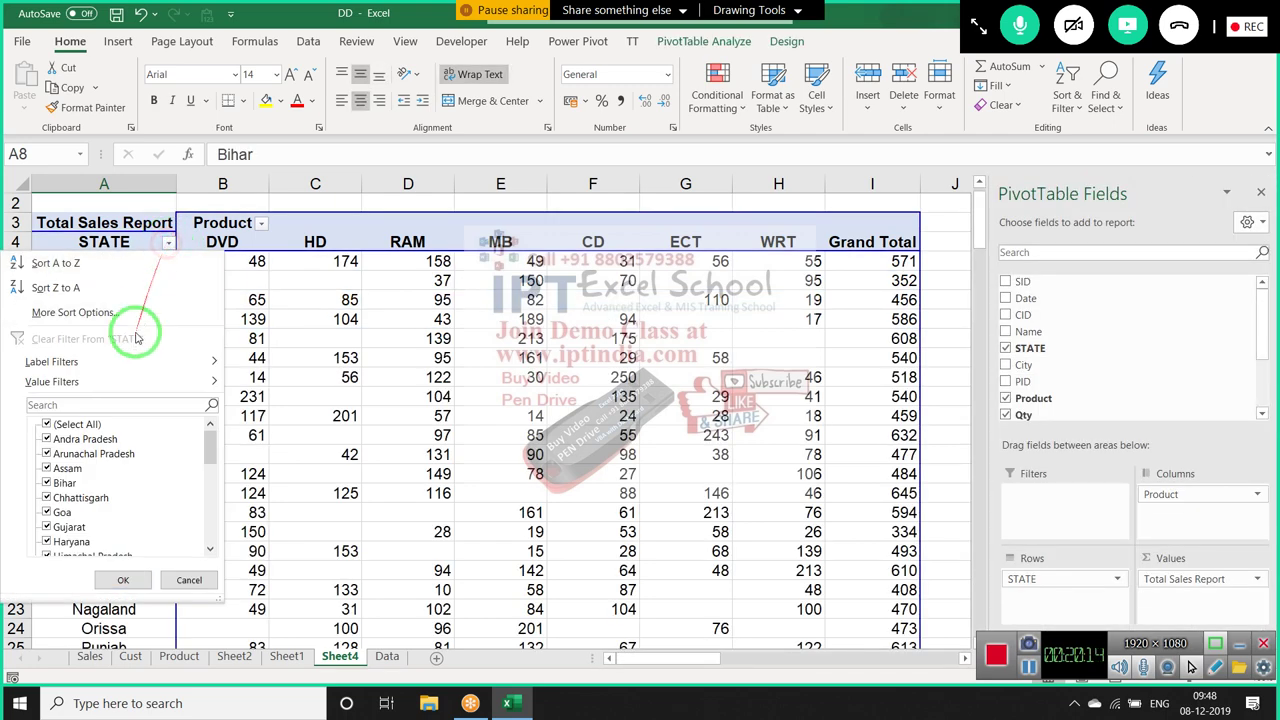
left_click(235, 258)
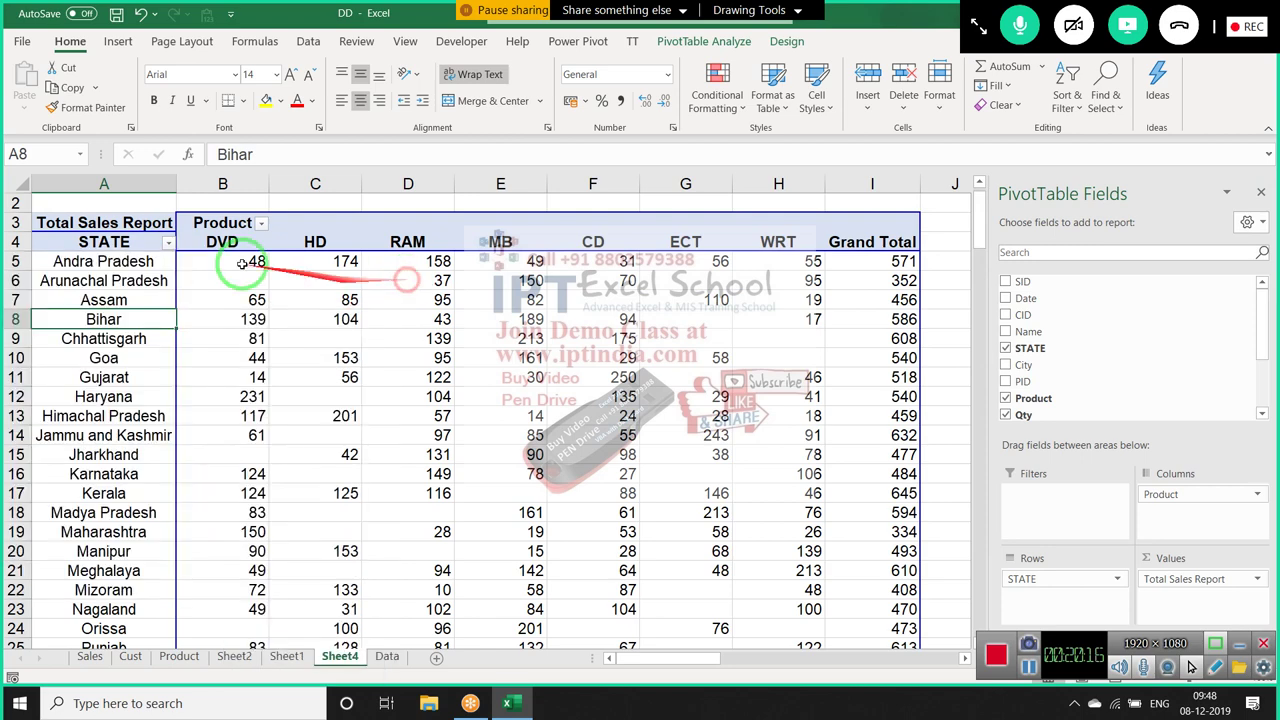
left_click(118, 178)
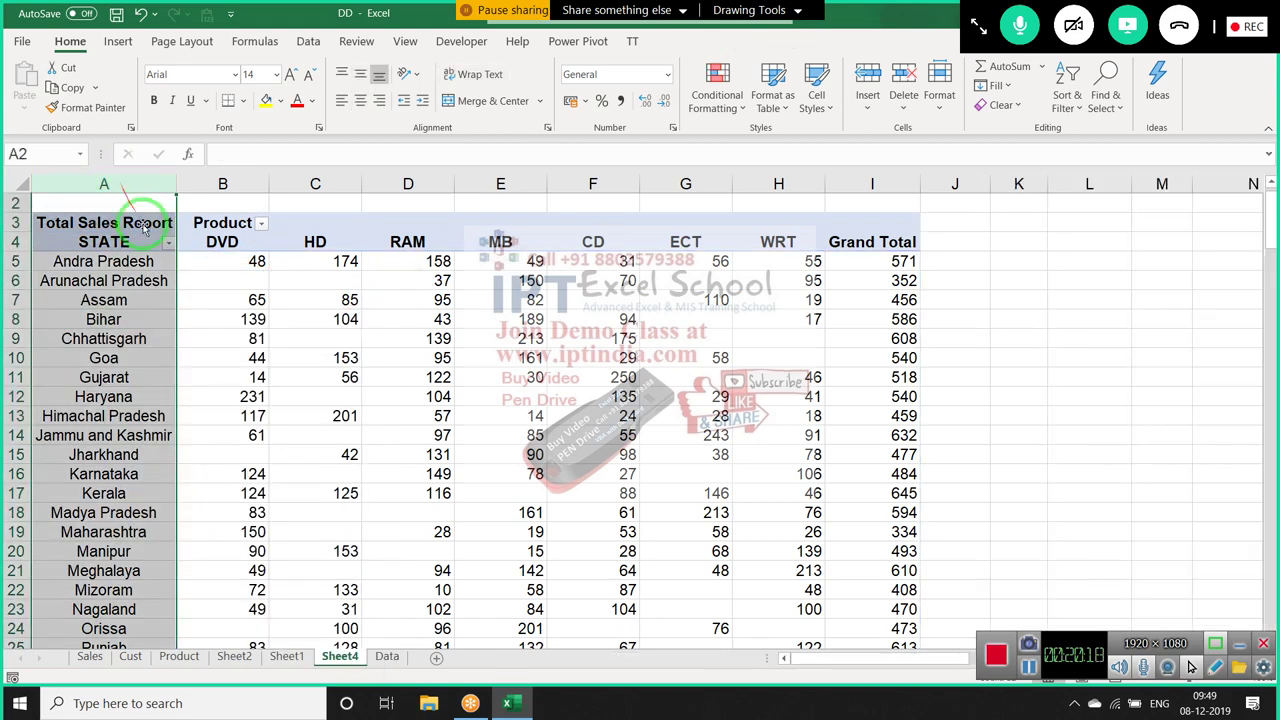
left_click(148, 275)
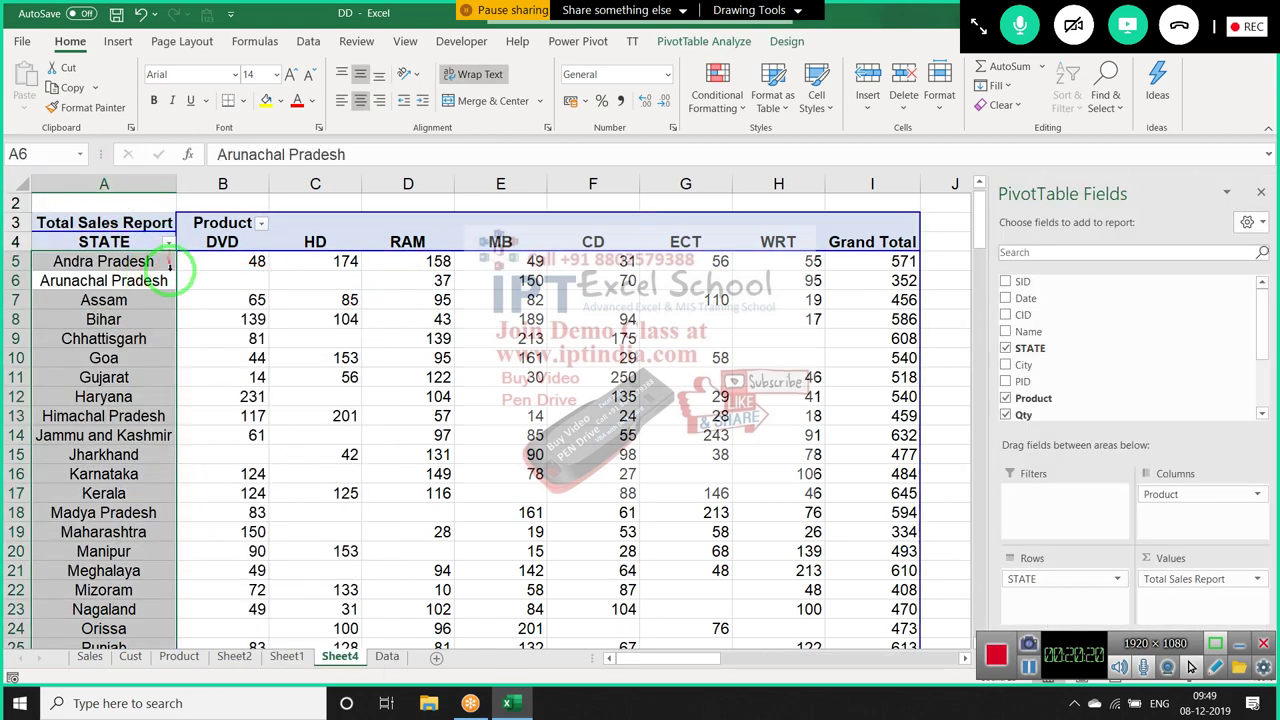
left_click(163, 245)
left_click(170, 246)
mouse_move(52, 361)
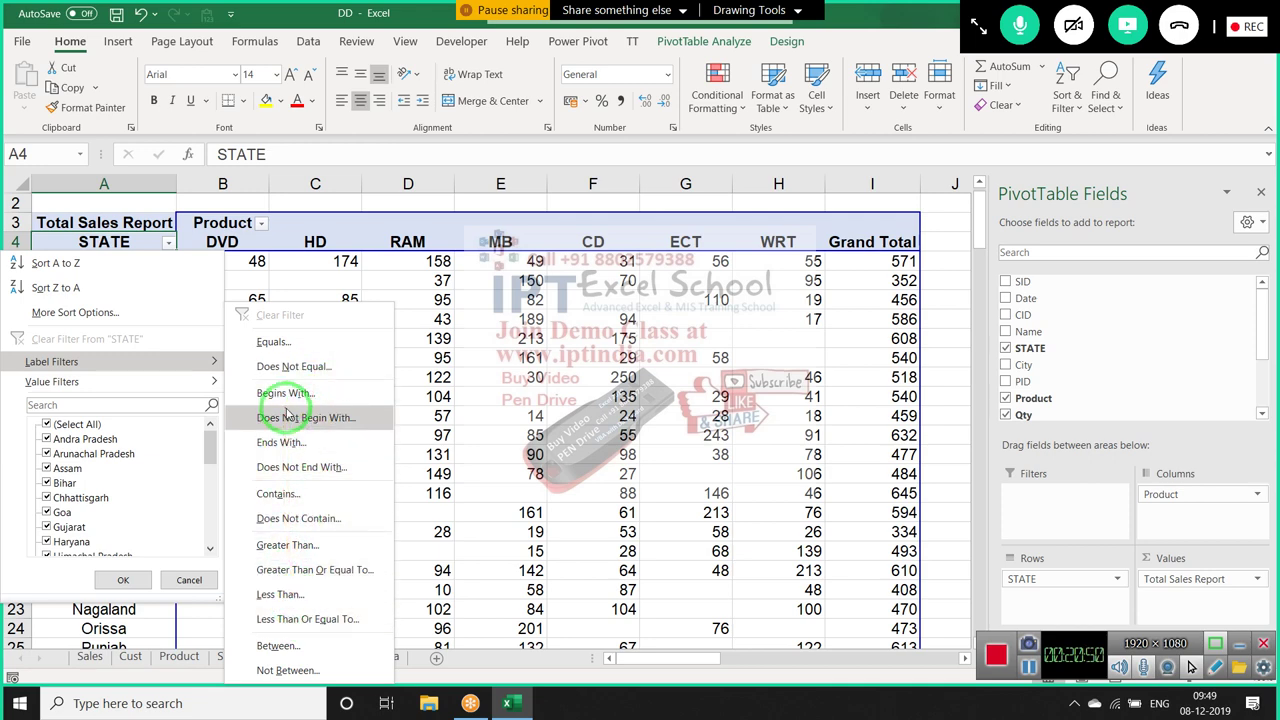
left_click(414, 398)
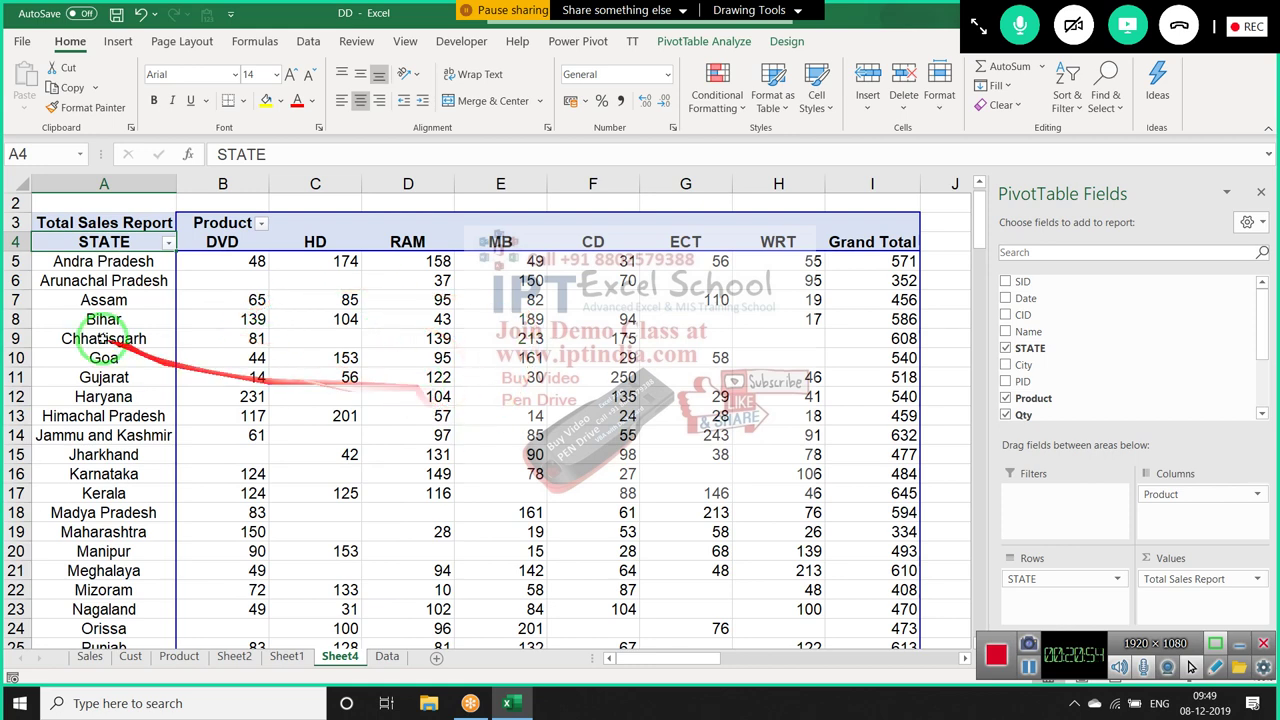
left_click(108, 303)
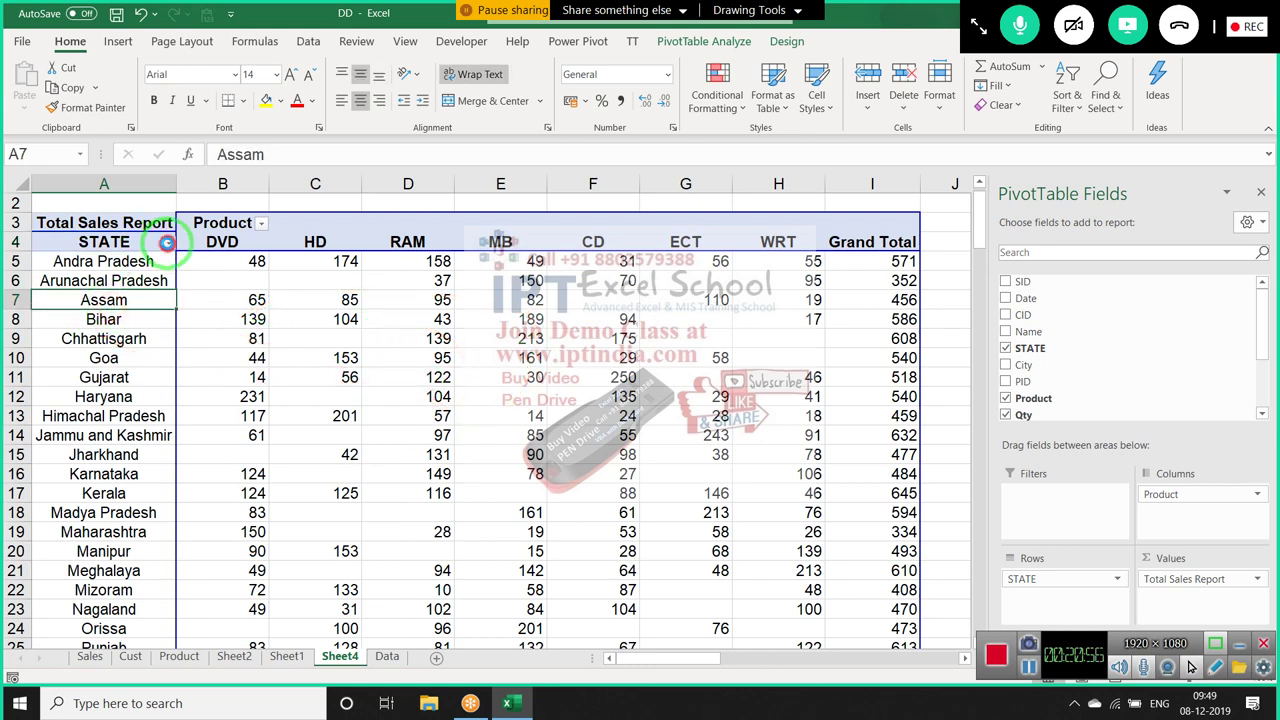
left_click(169, 244)
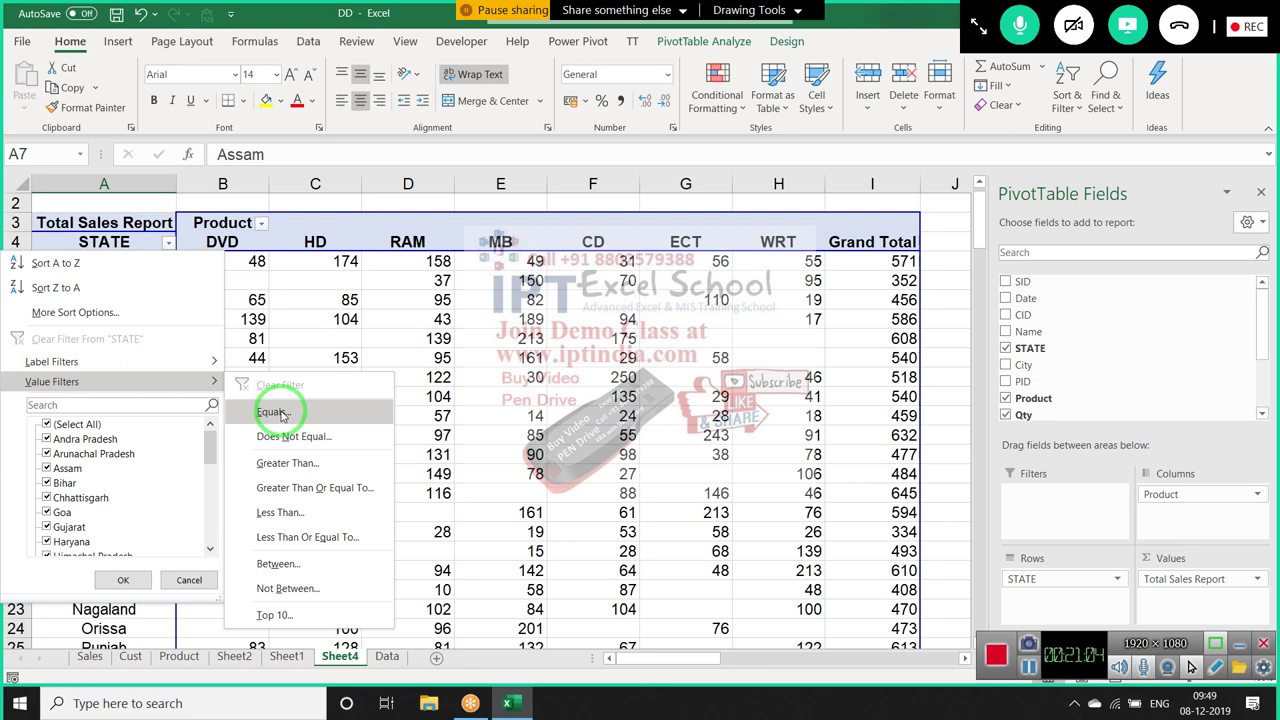
left_click(322, 612)
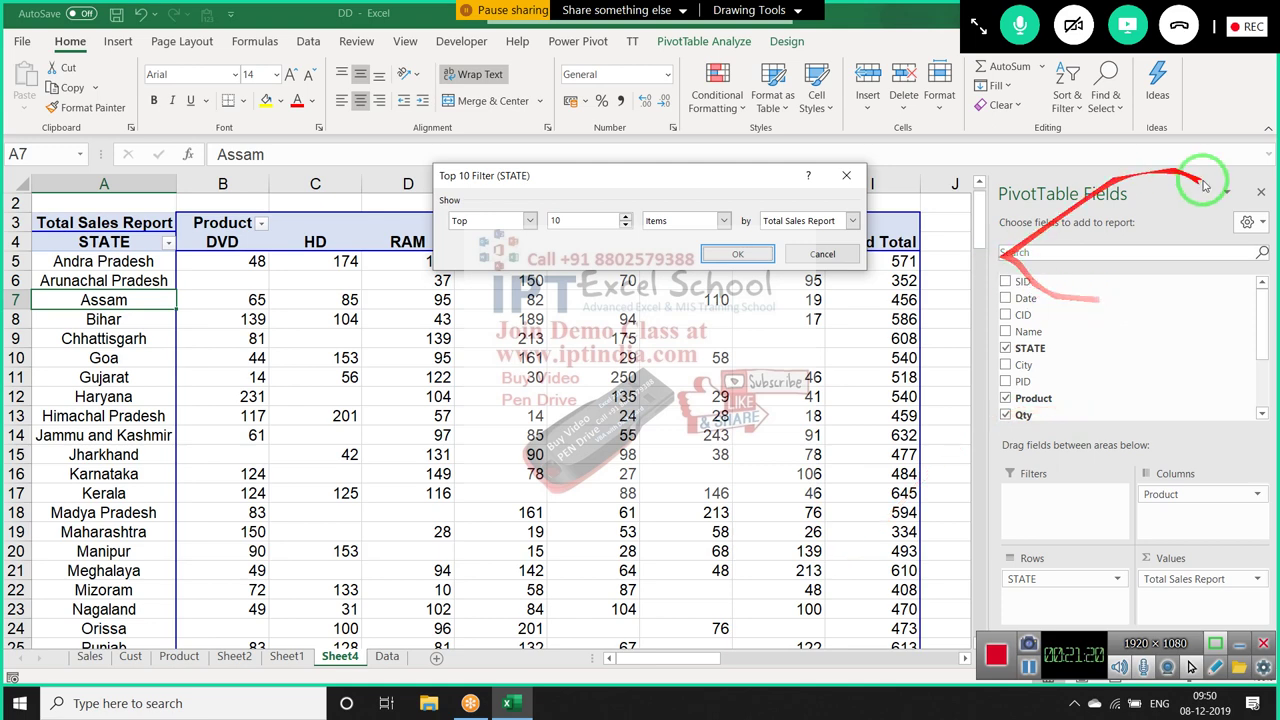
left_click_drag(1196, 180, 822, 165)
left_click(735, 254)
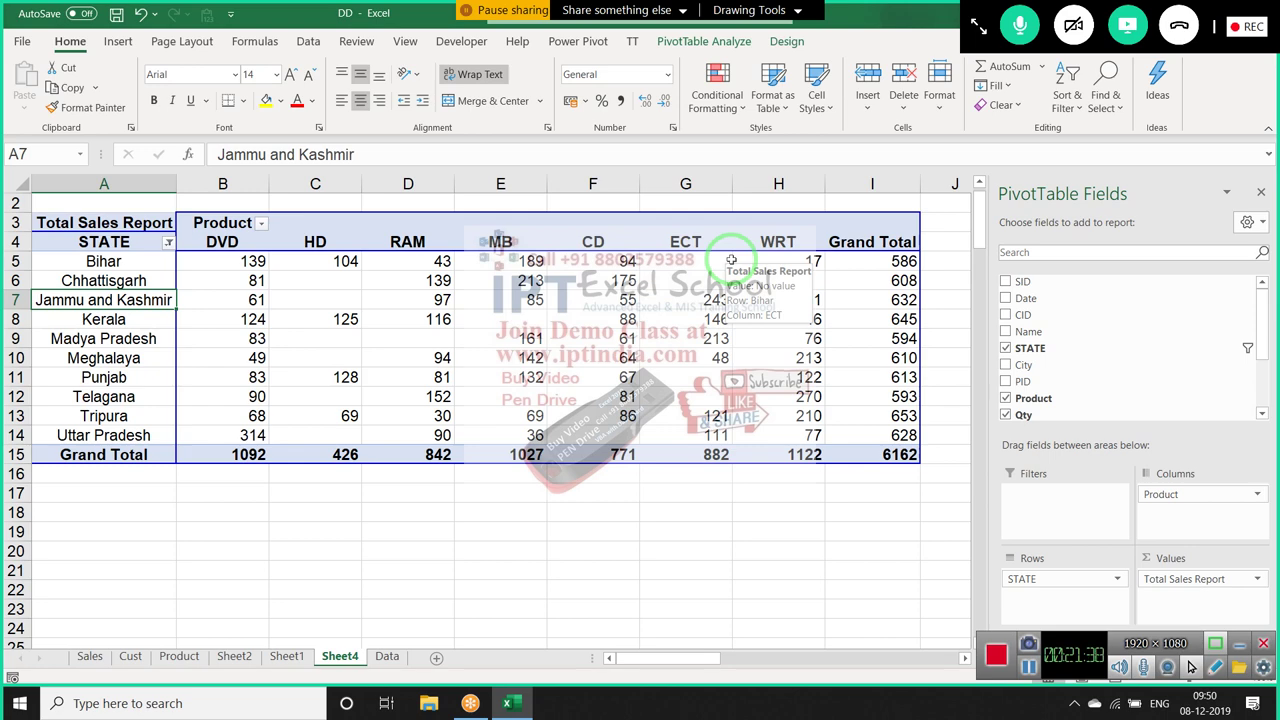
left_click(171, 244)
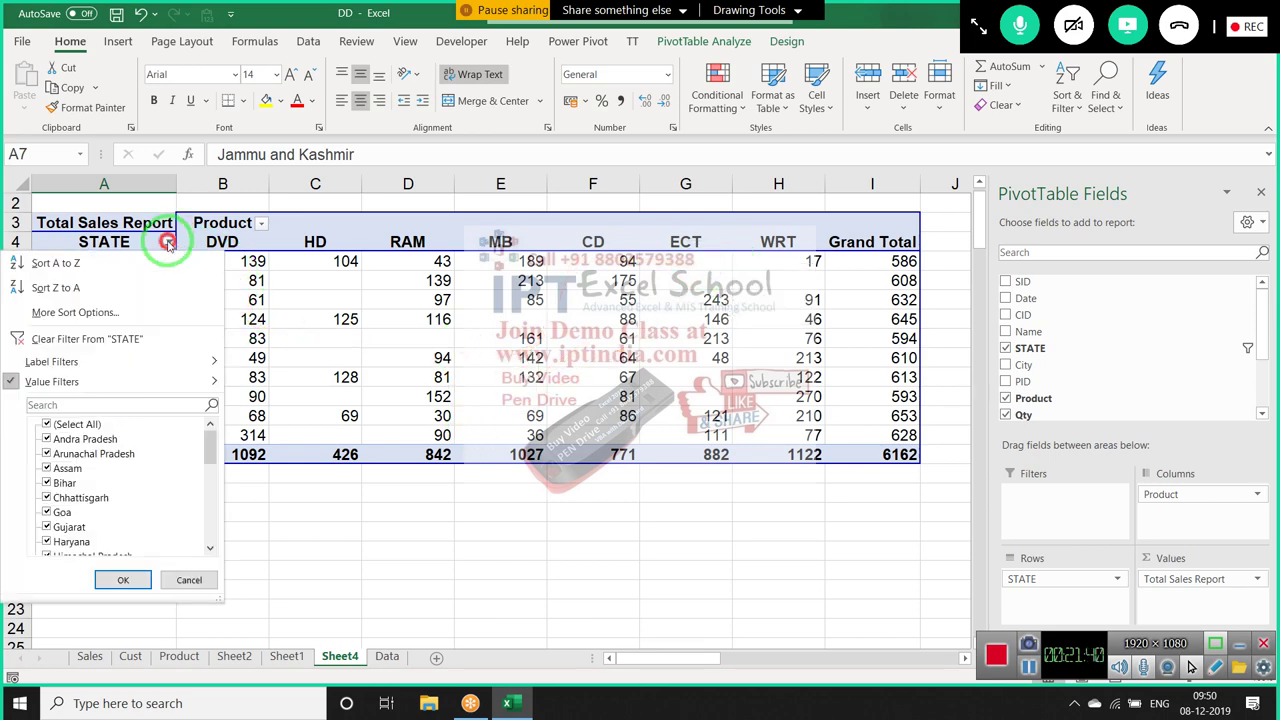
left_click(63, 338)
mouse_move(60, 318)
left_mouse_down()
mouse_move(706, 447)
mouse_move(914, 508)
left_mouse_up()
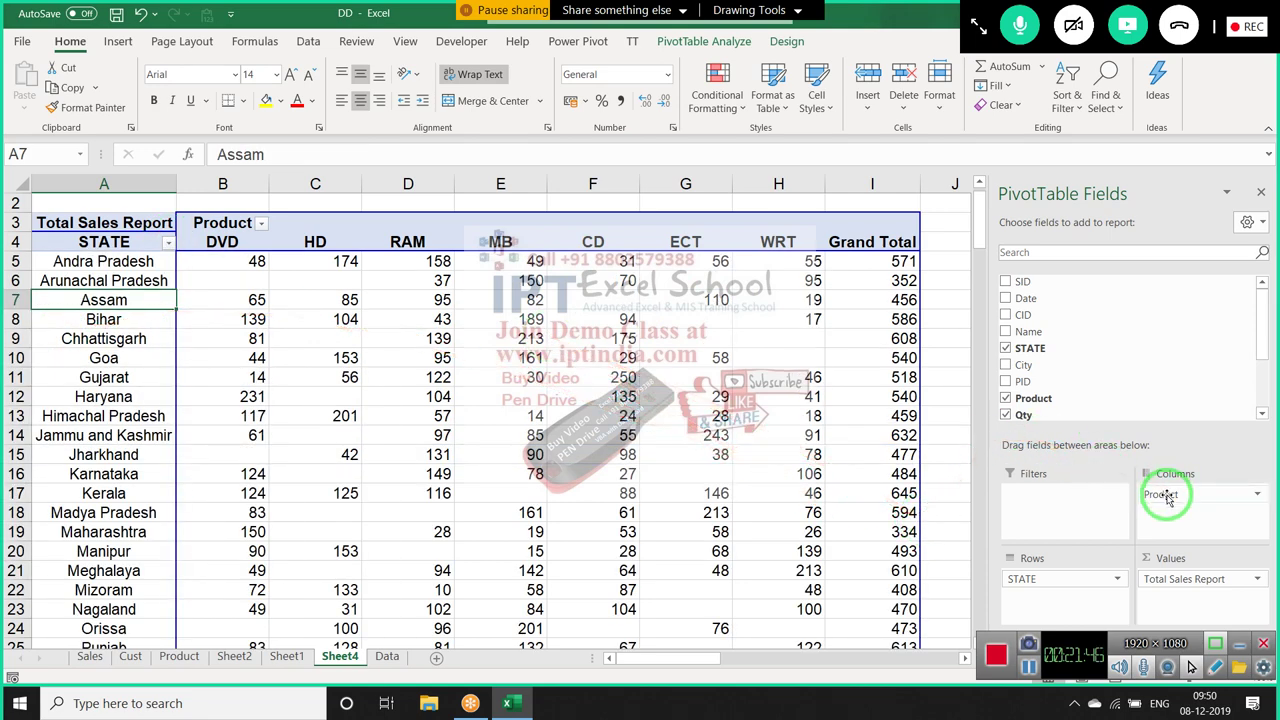
mouse_move(1165, 498)
left_mouse_down()
mouse_move(320, 206)
mouse_move(771, 214)
left_mouse_up()
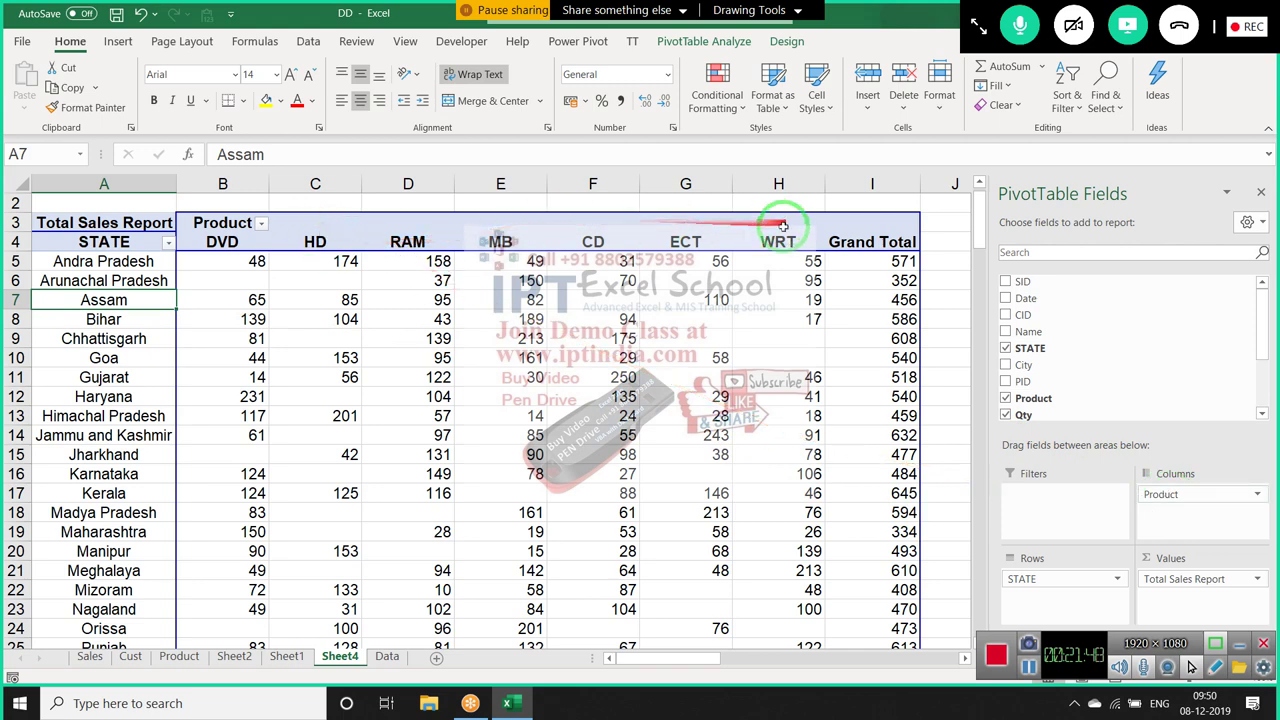
Filter the Product columns down to DVD and MB only
left_click(737, 253)
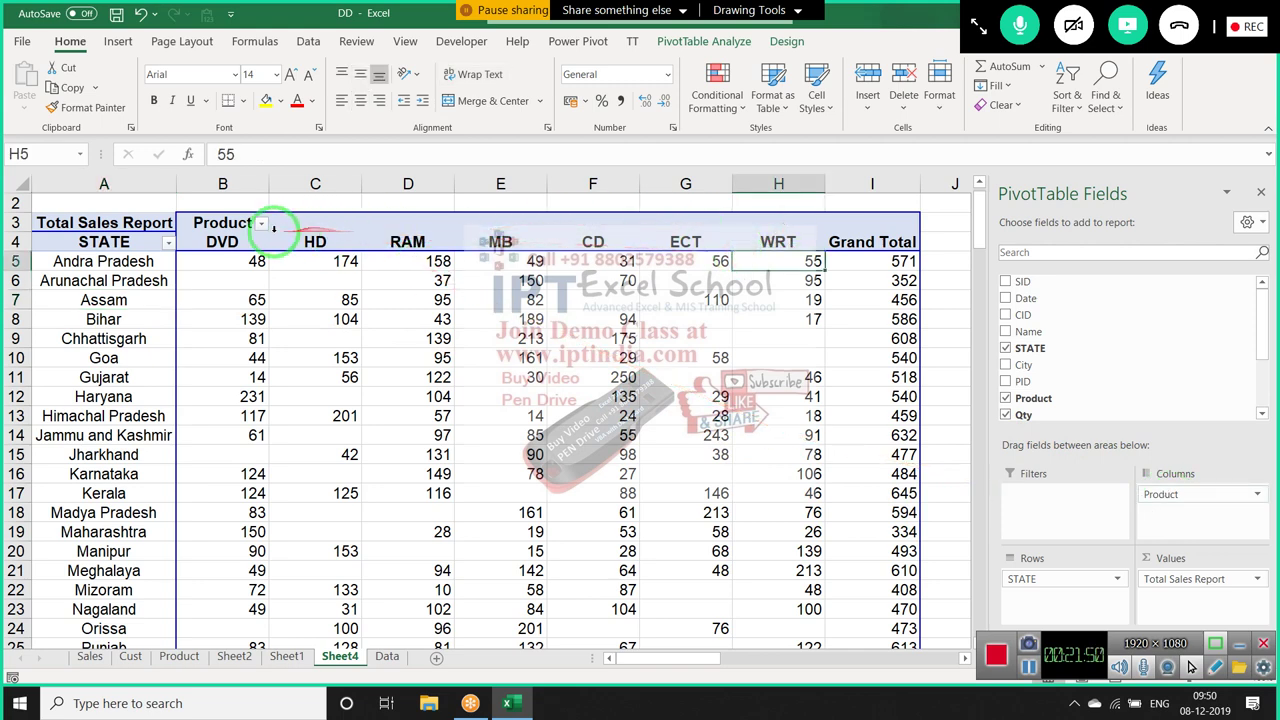
left_click(260, 223)
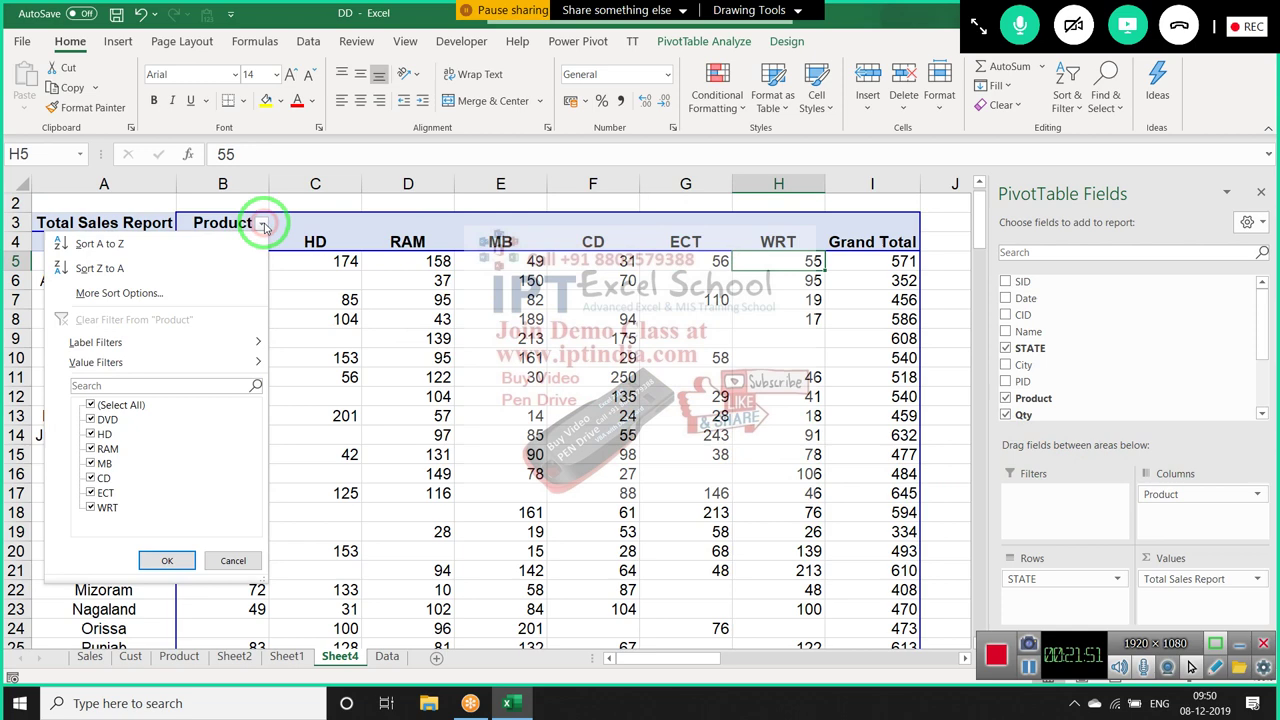
left_click(90, 405)
left_click(91, 419)
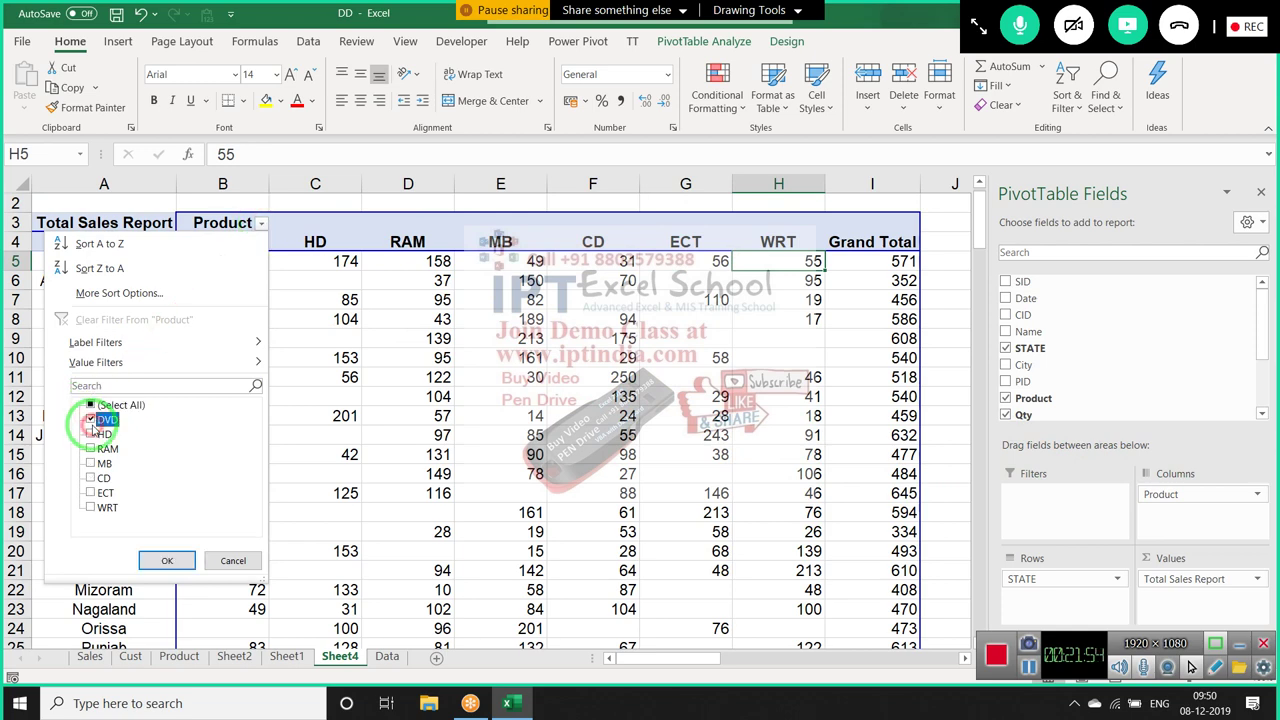
left_click(97, 463)
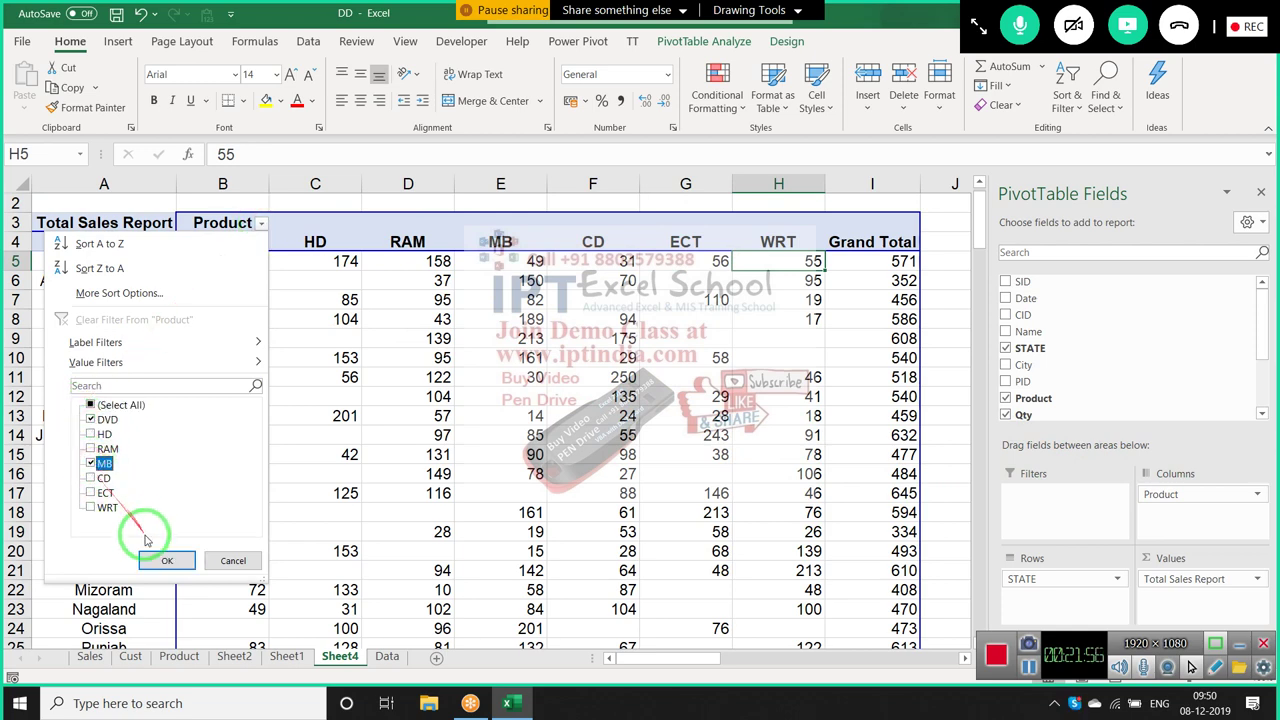
left_click(166, 562)
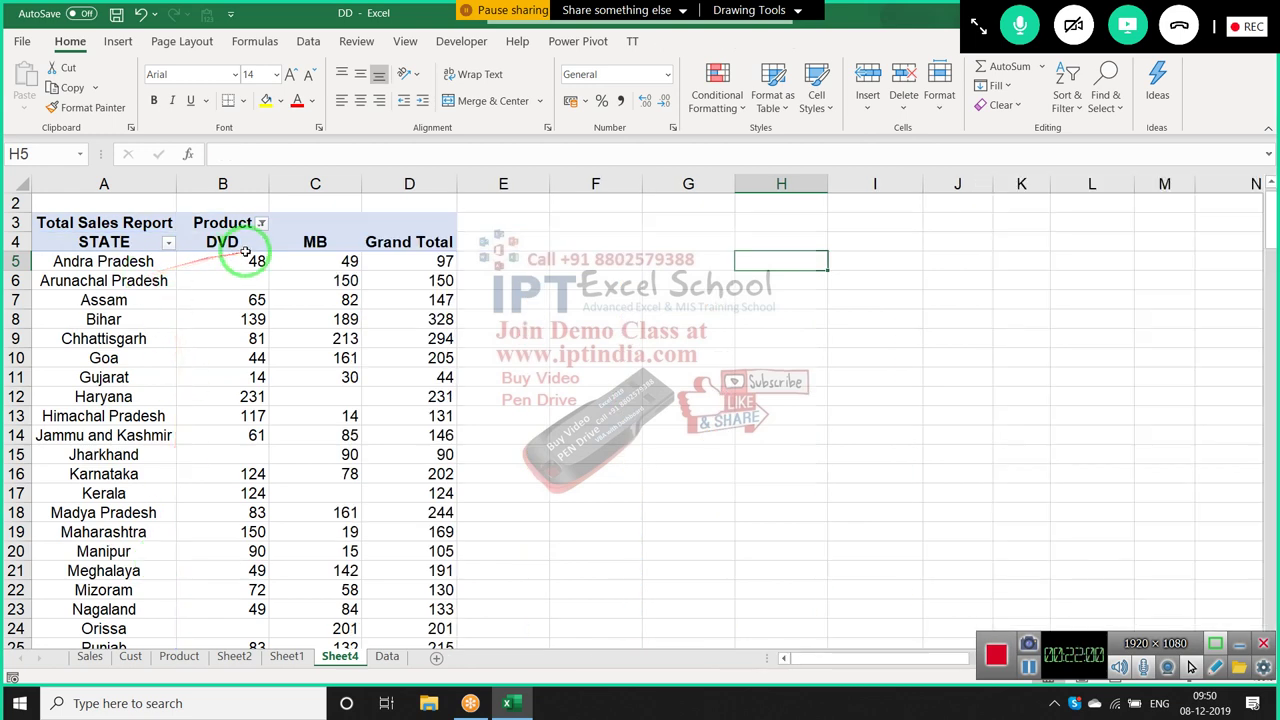
left_click(261, 224)
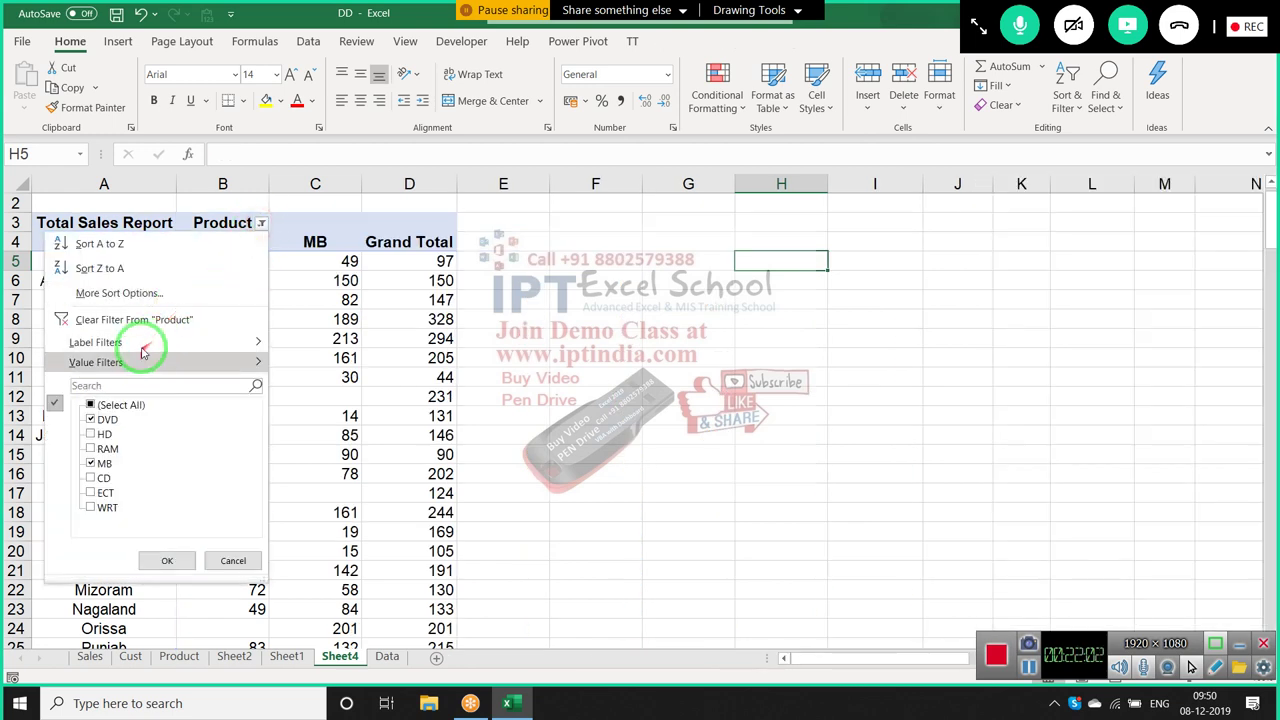
Restore all products, then apply a Top 3 Items by Total Sales Report value filter
left_click(90, 405)
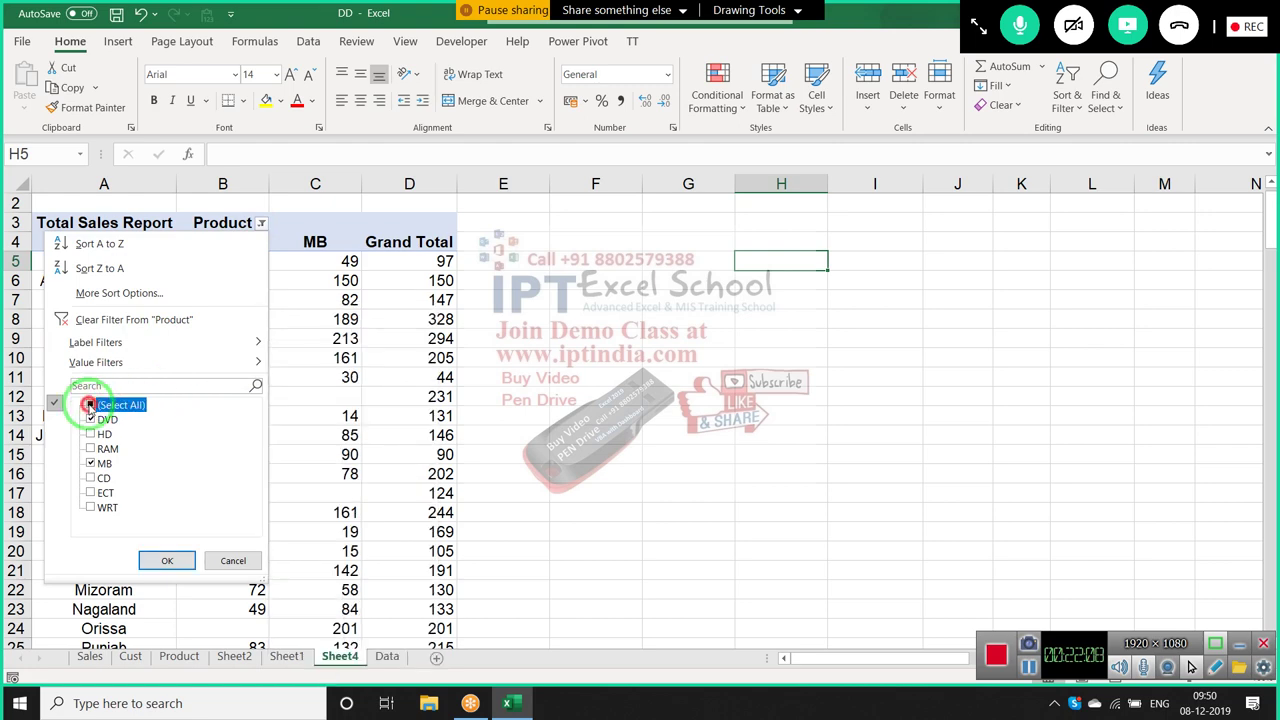
left_click(167, 560)
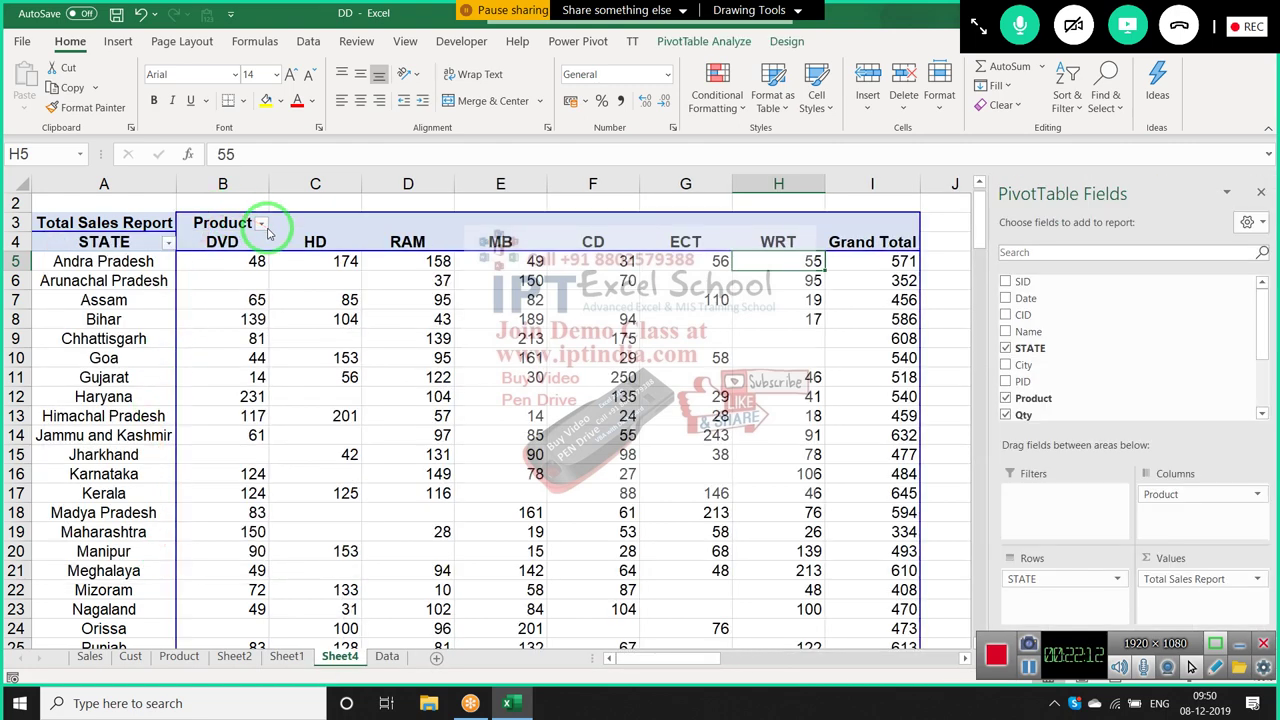
left_click(261, 223)
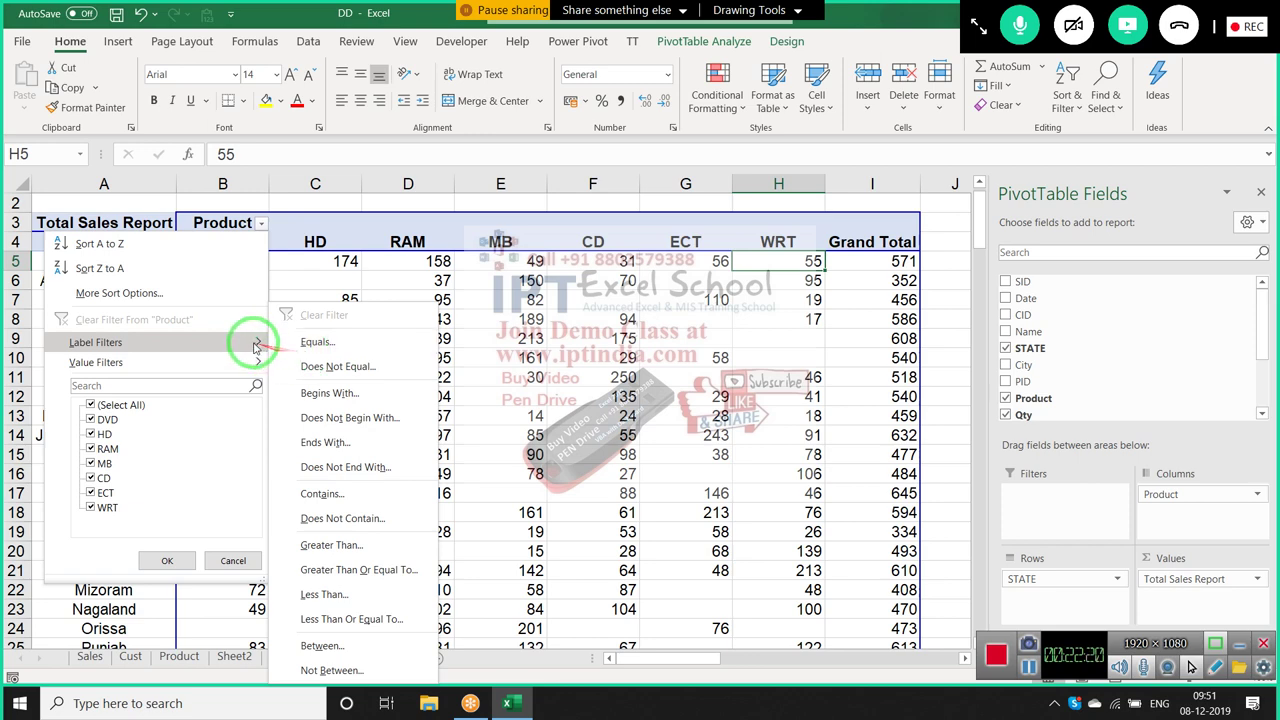
mouse_move(96, 362)
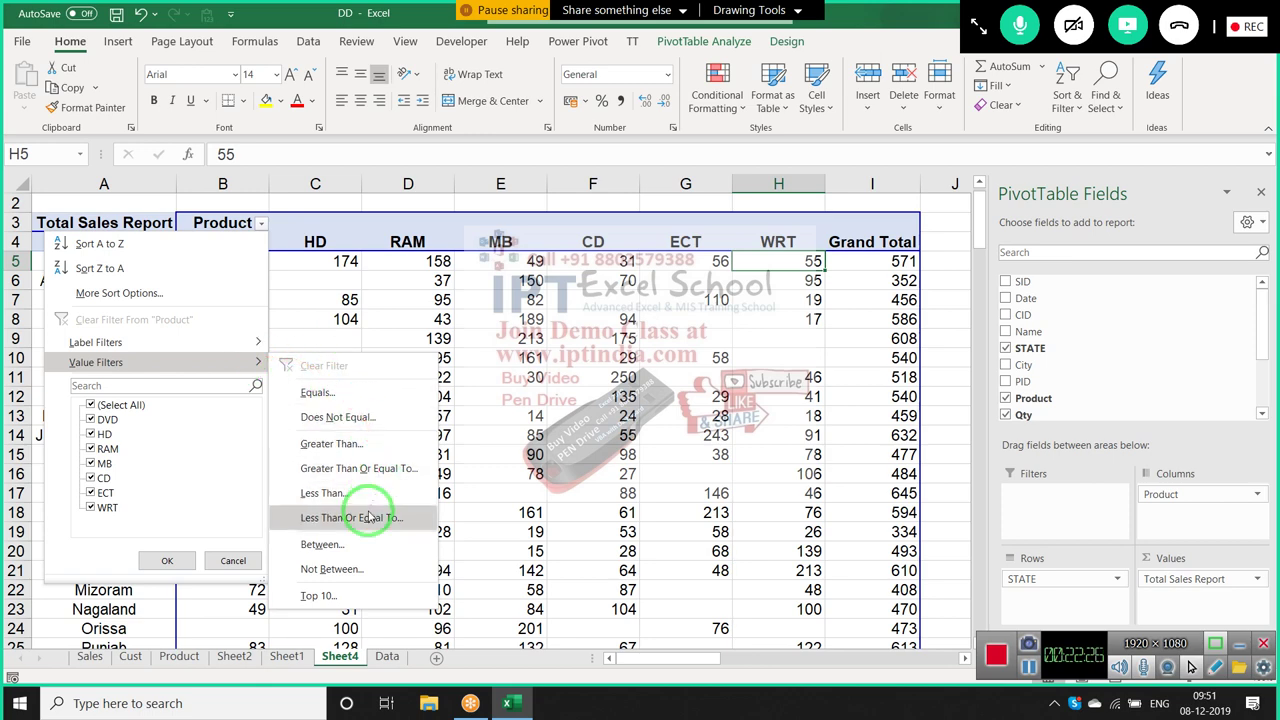
left_click(343, 594)
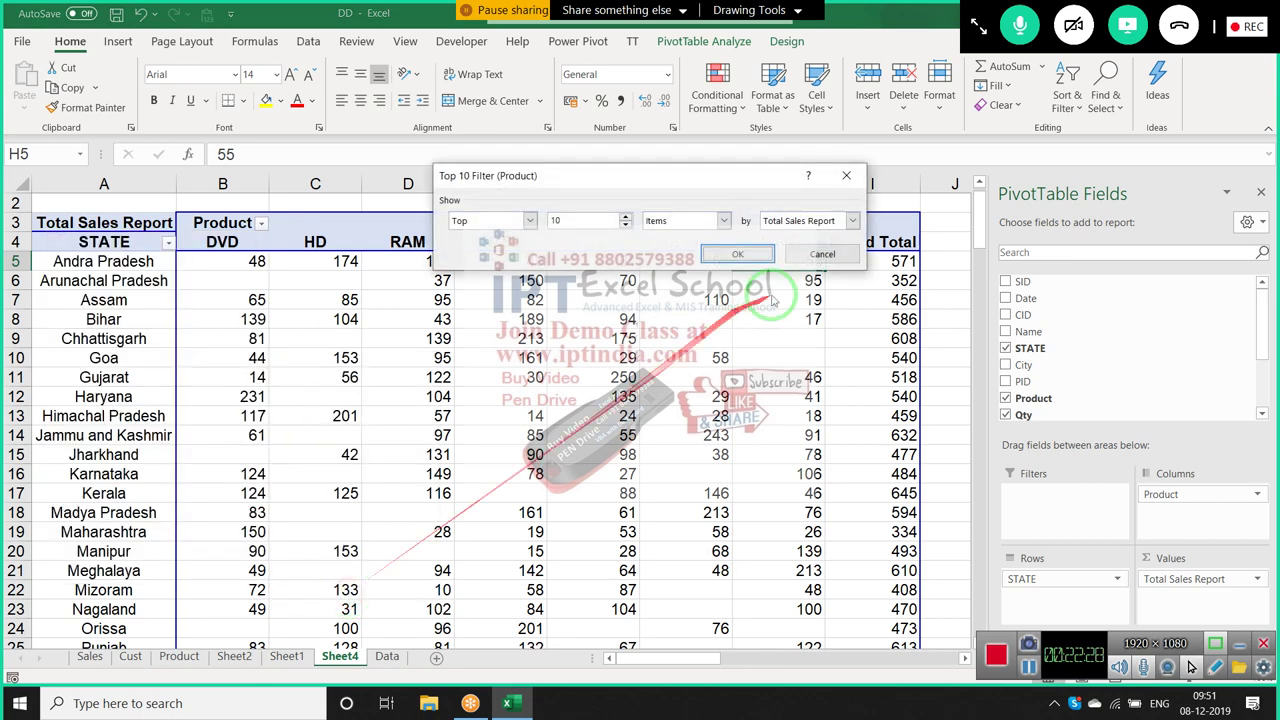
double_click(570, 216)
type("3")
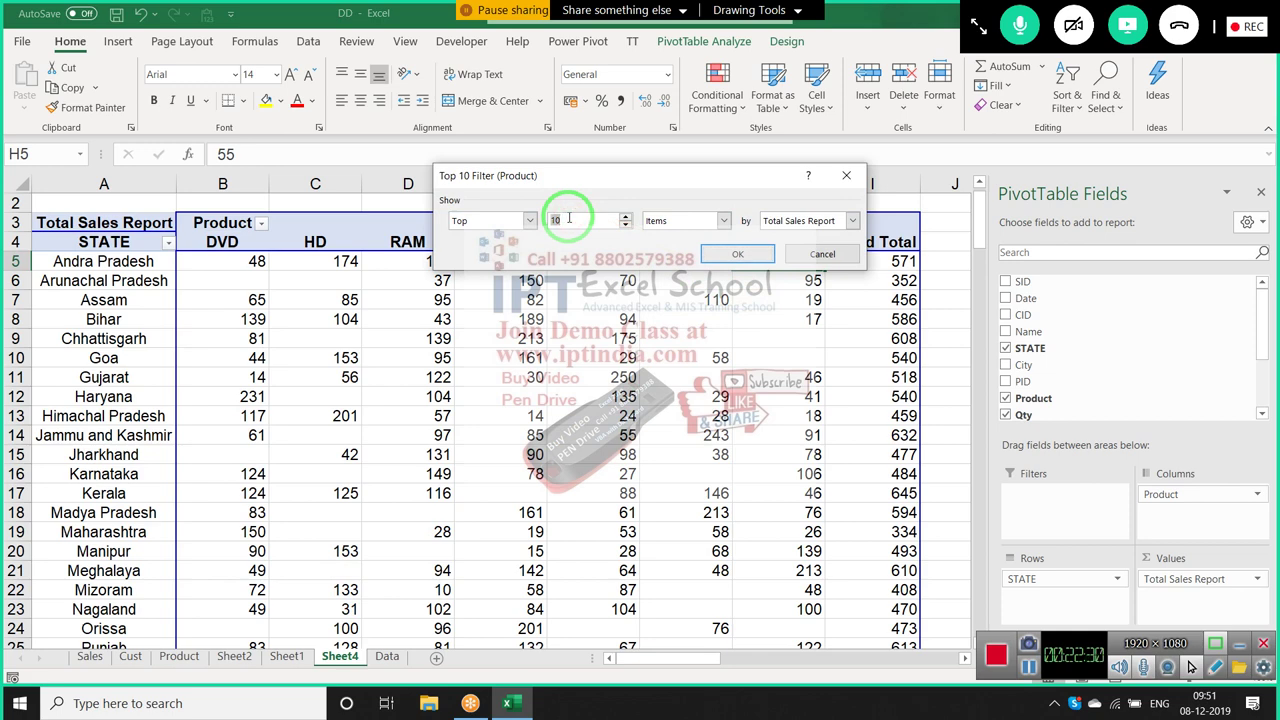
left_click(737, 254)
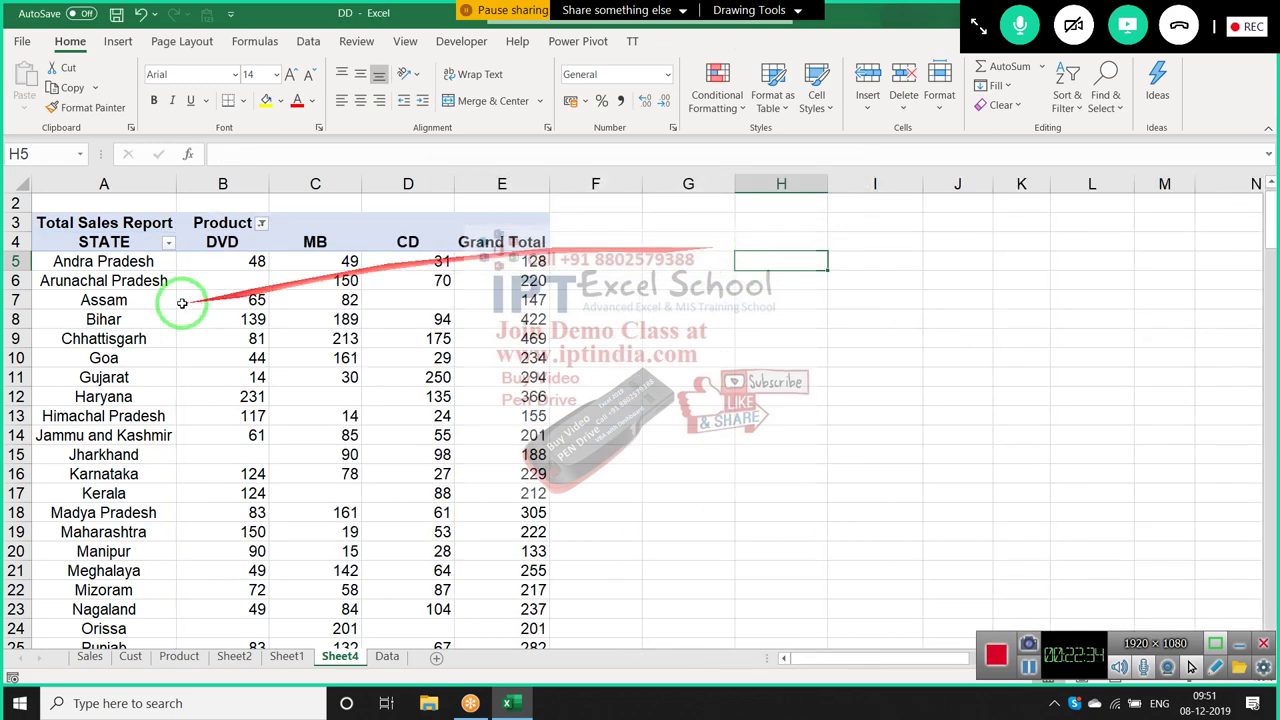
left_click(252, 261)
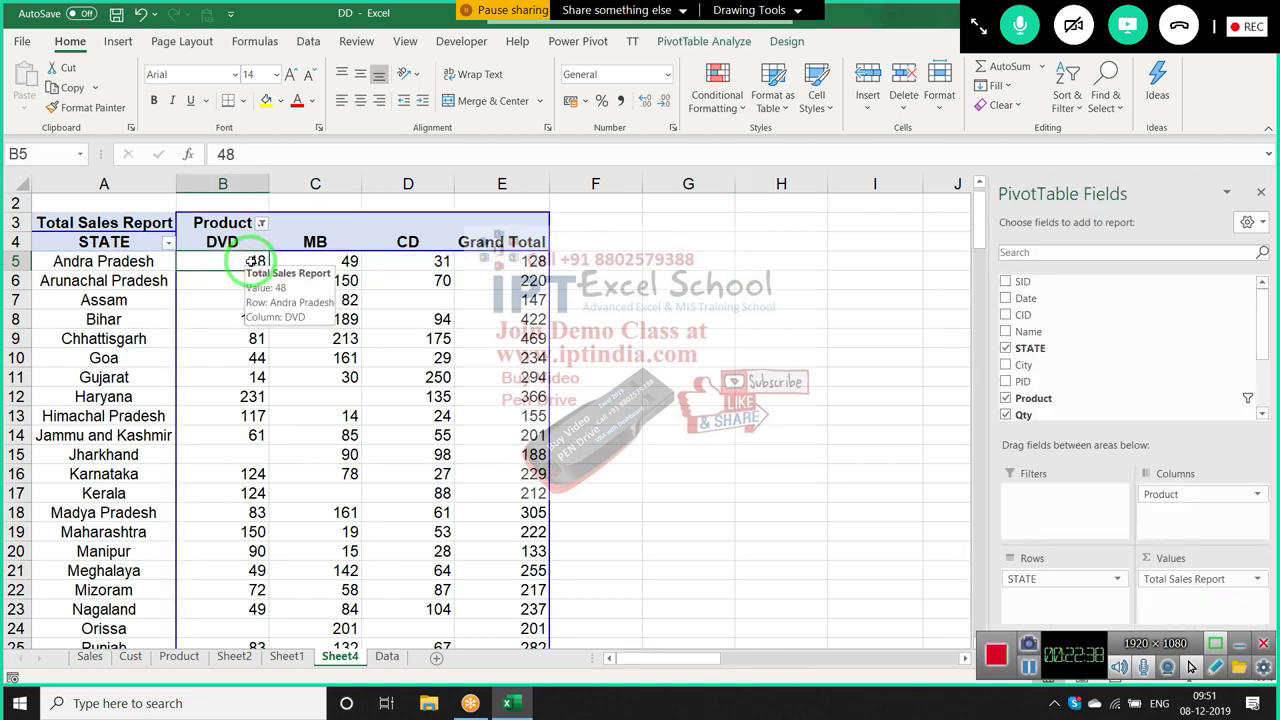
Review the Andra Pradesh row values under the Top 3 Product filter
key("Right")
key("Right")
key("Right")
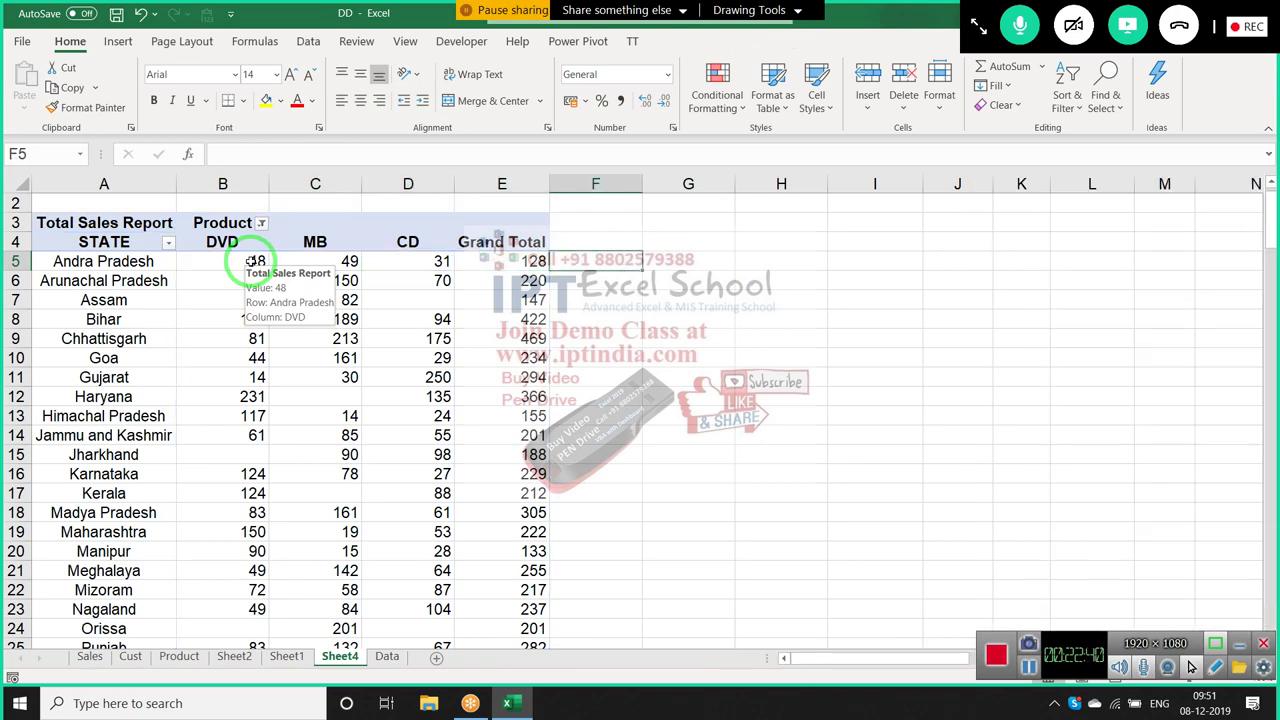
key("Left")
key("Left")
key("Left")
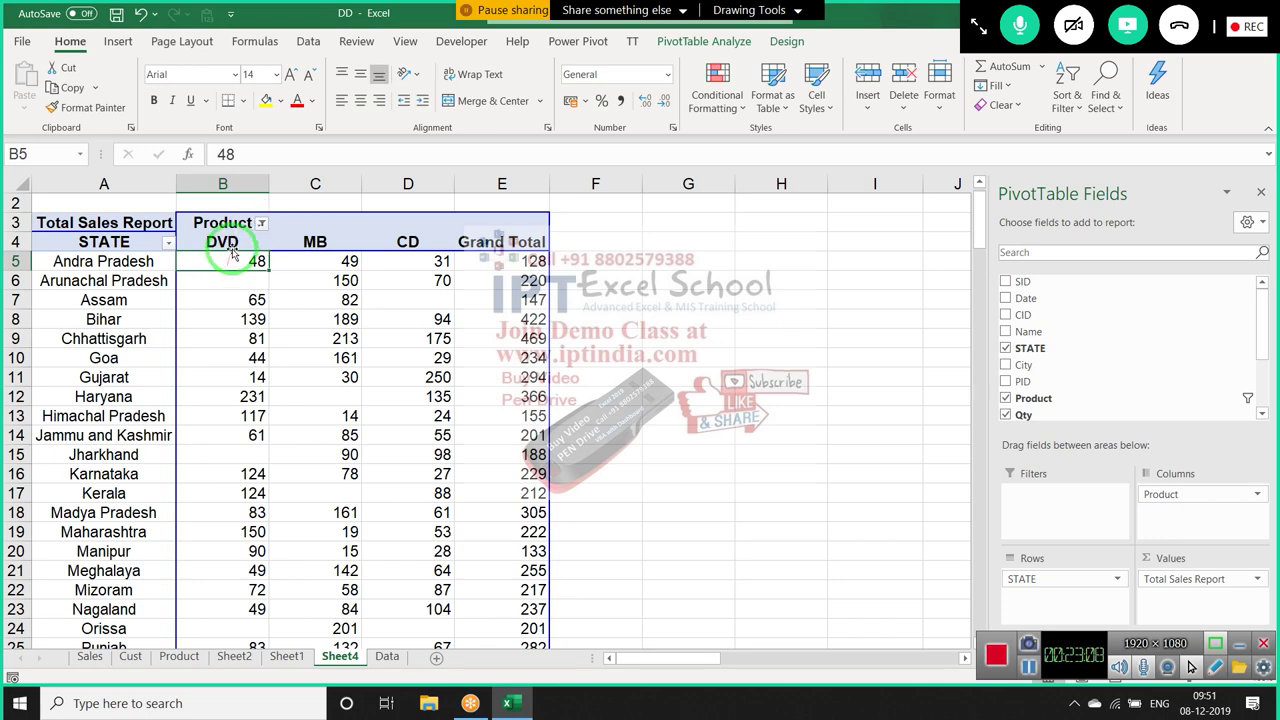
left_click_drag(184, 262, 261, 245)
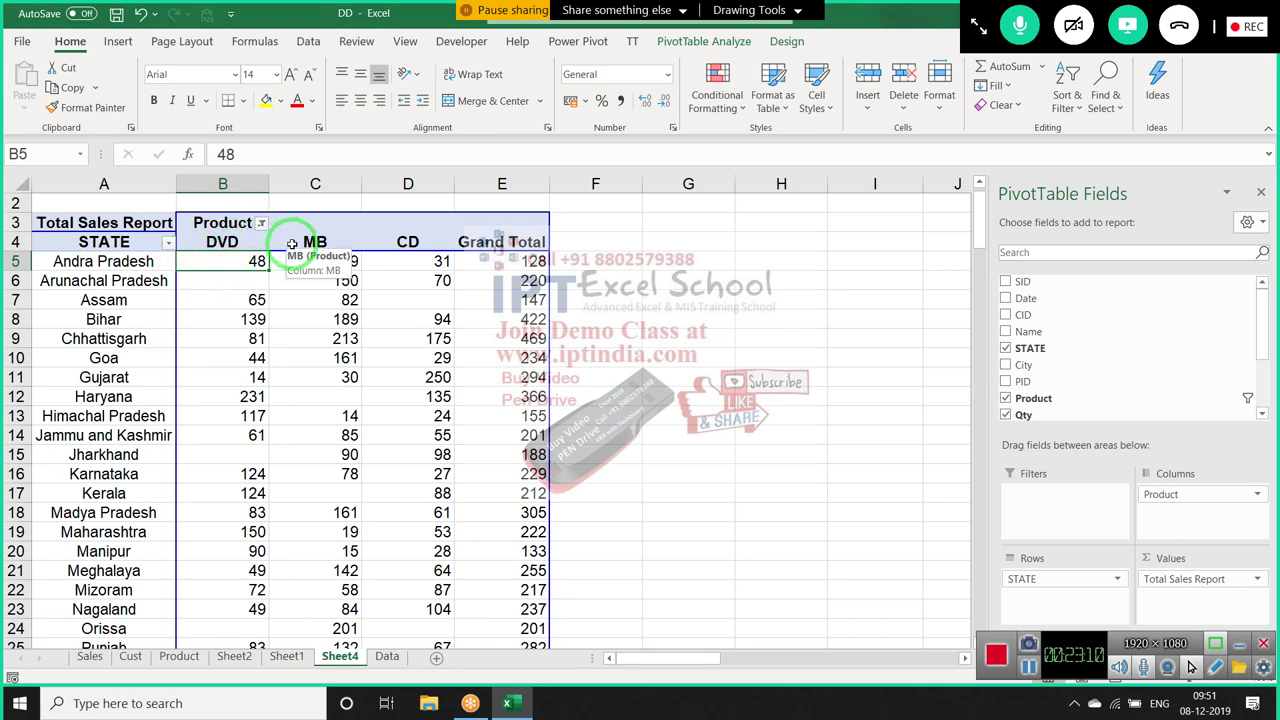
mouse_move(245, 261)
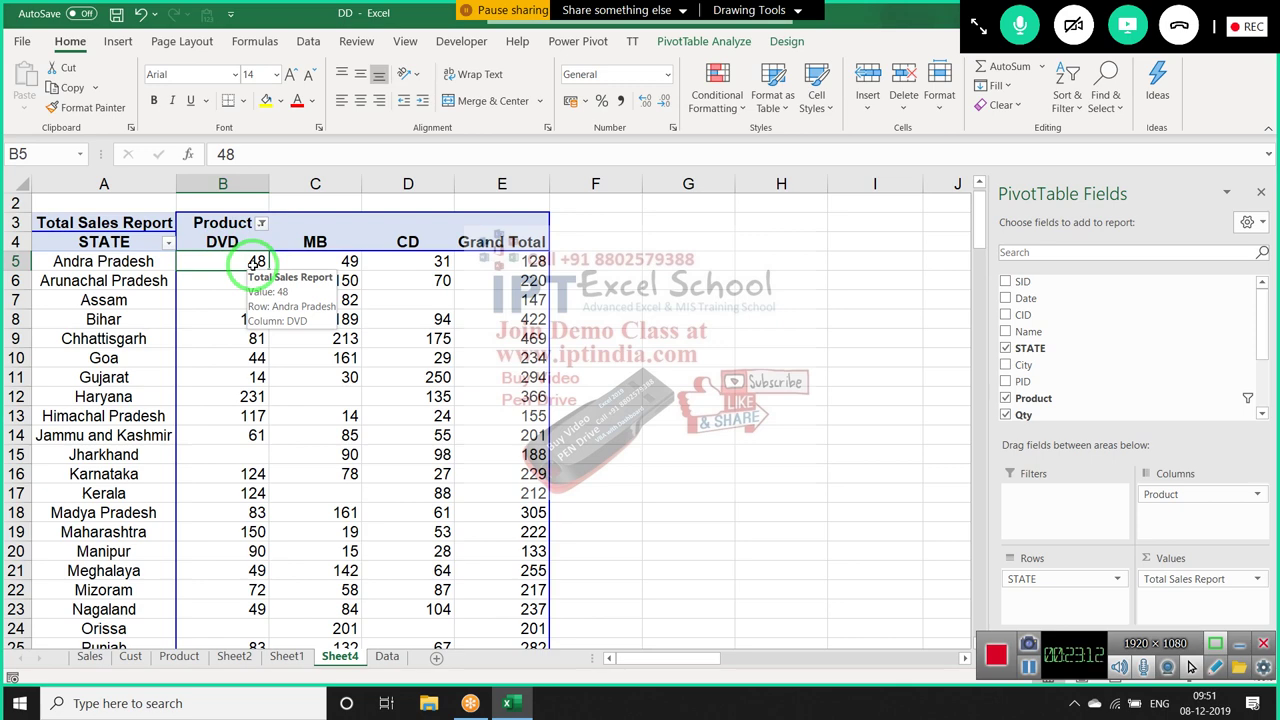
key("Right")
key("Right")
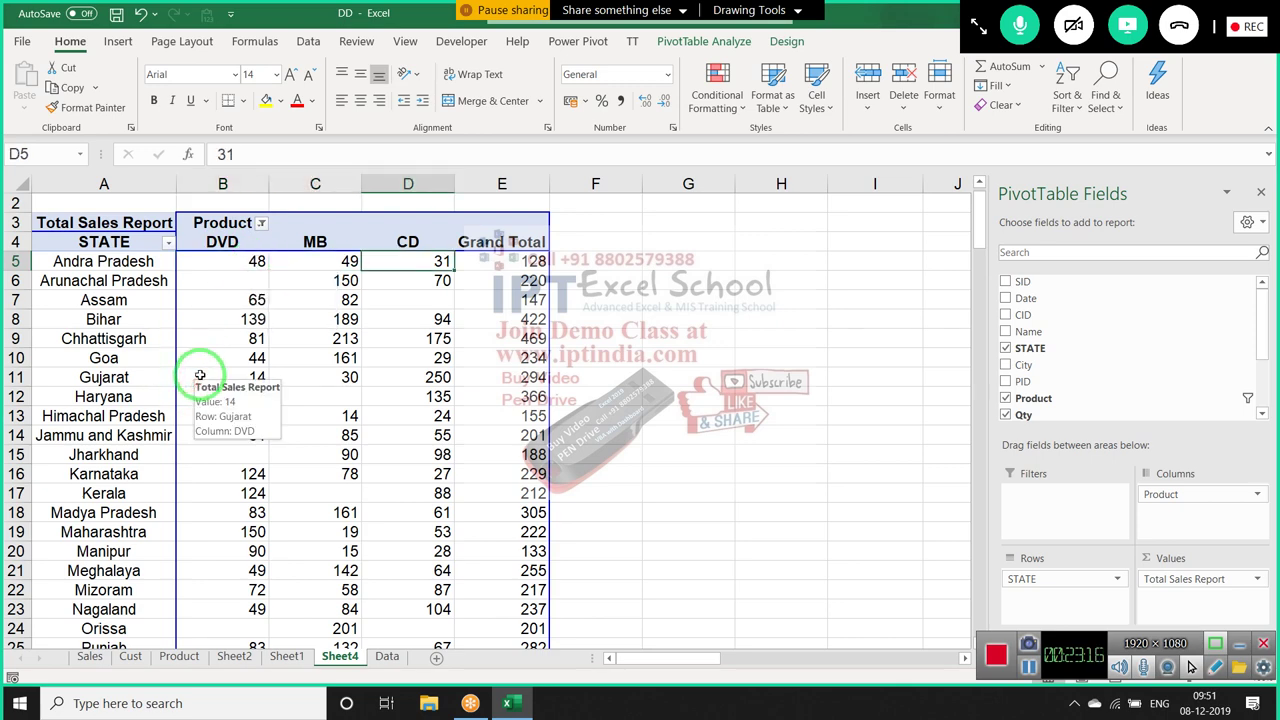
Clear the Product filter so all seven products return, then check Andra Pradesh's values
left_click(260, 223)
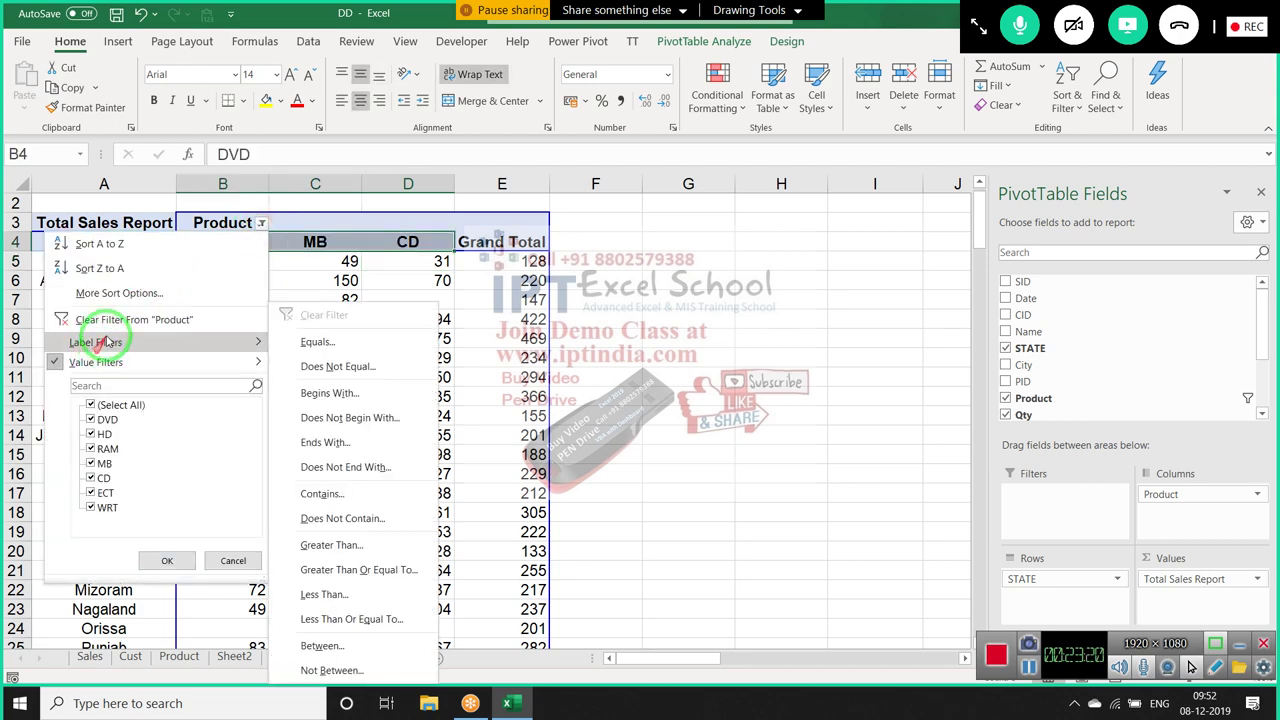
left_click(113, 320)
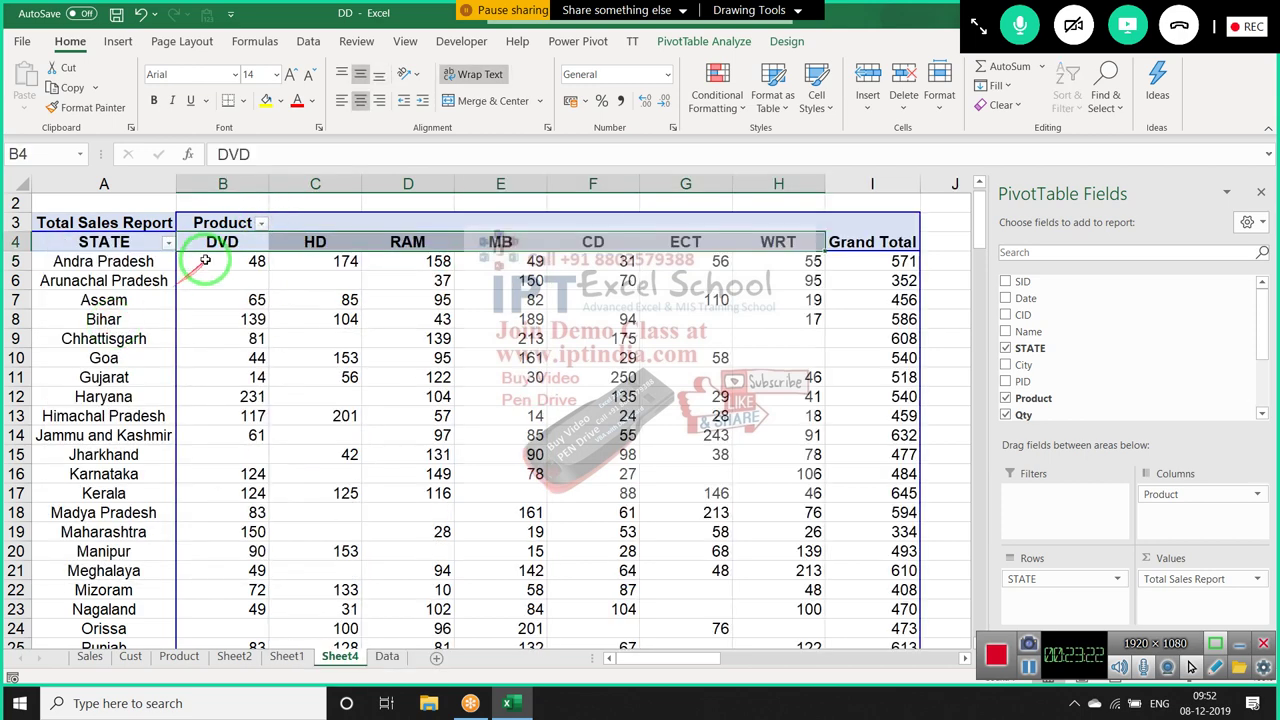
left_click(208, 261)
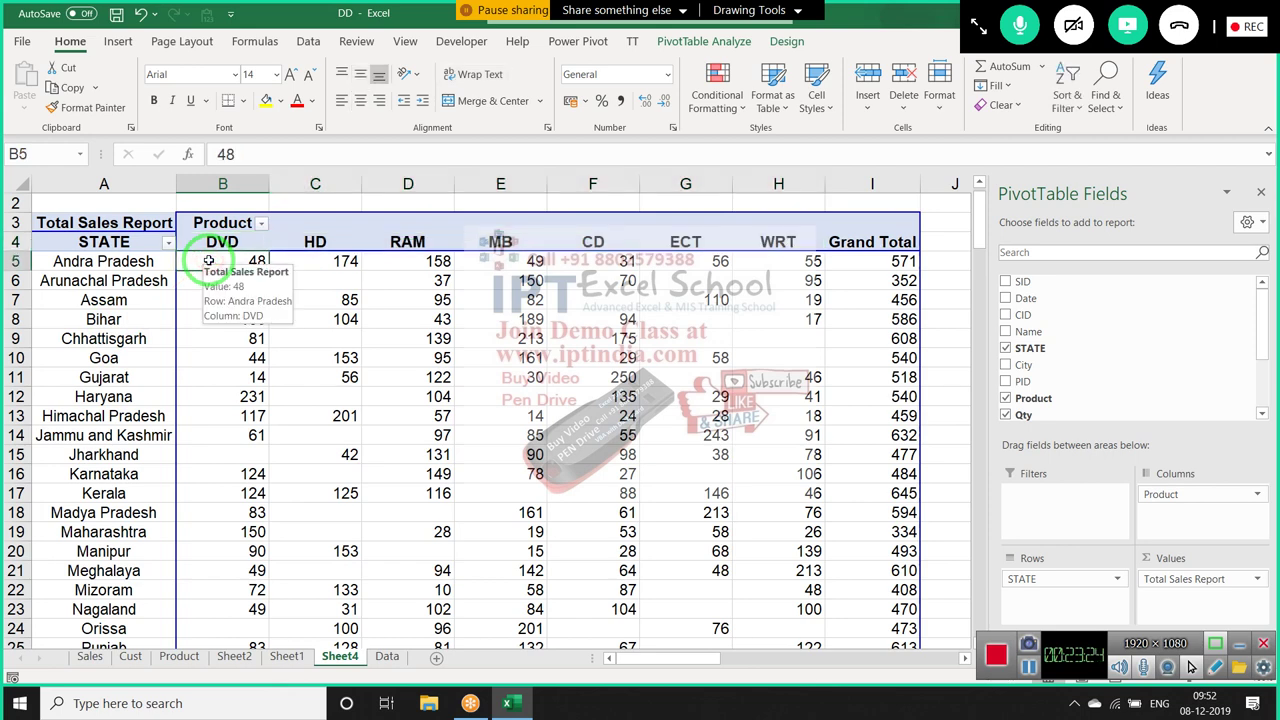
key("Right")
key("Right")
key("Right")
key("Right")
key("Right")
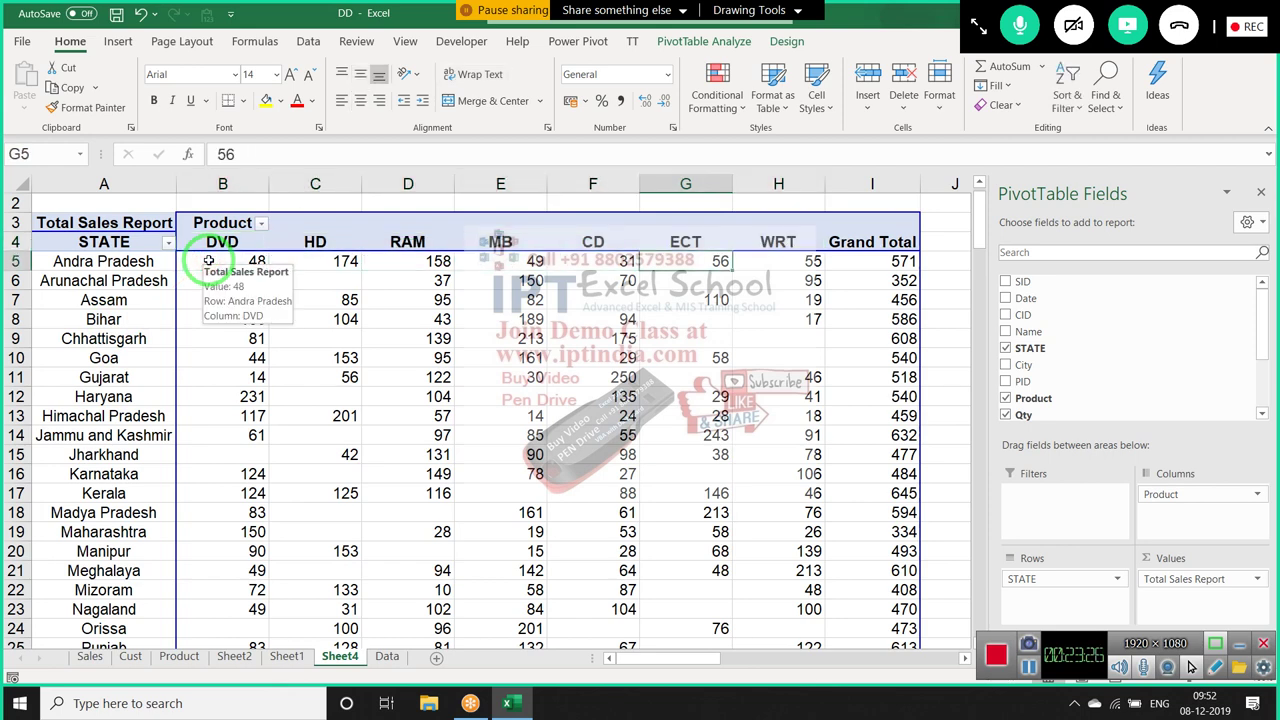
key("Down")
key("Down")
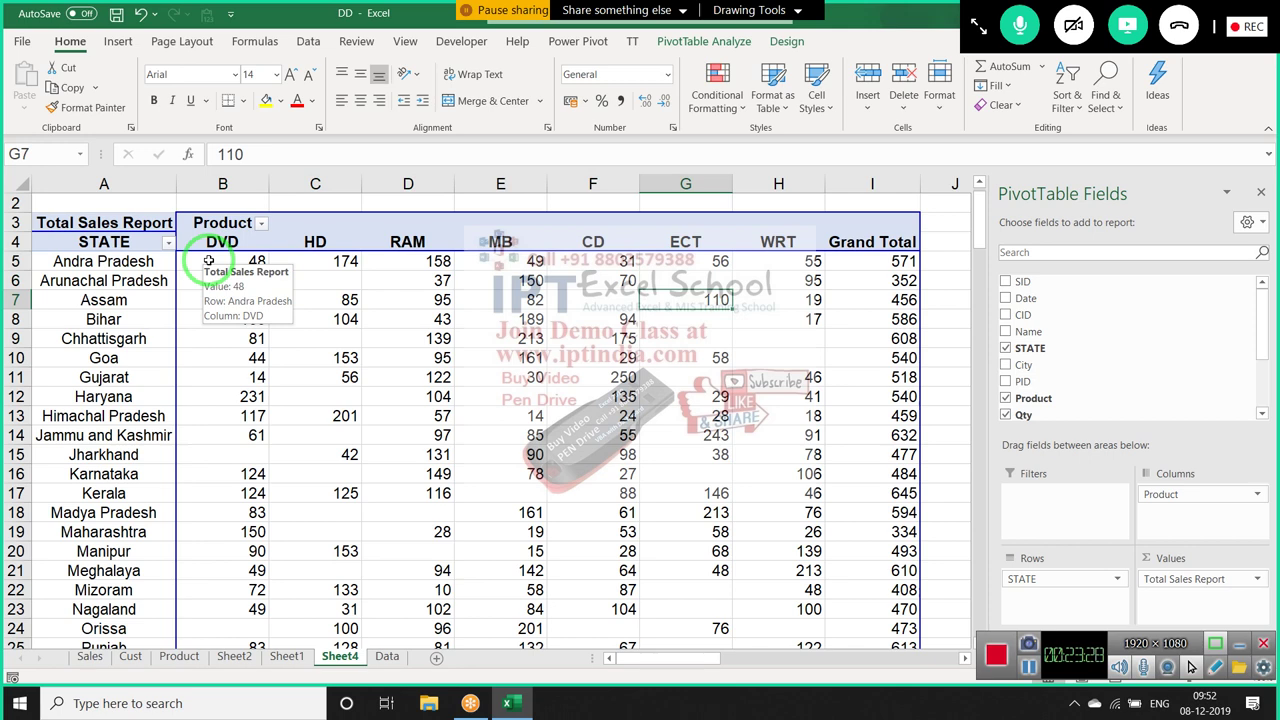
Drag the Name field into the pivot's Filters area, keeping STATE rows and Product columns
left_click(364, 300)
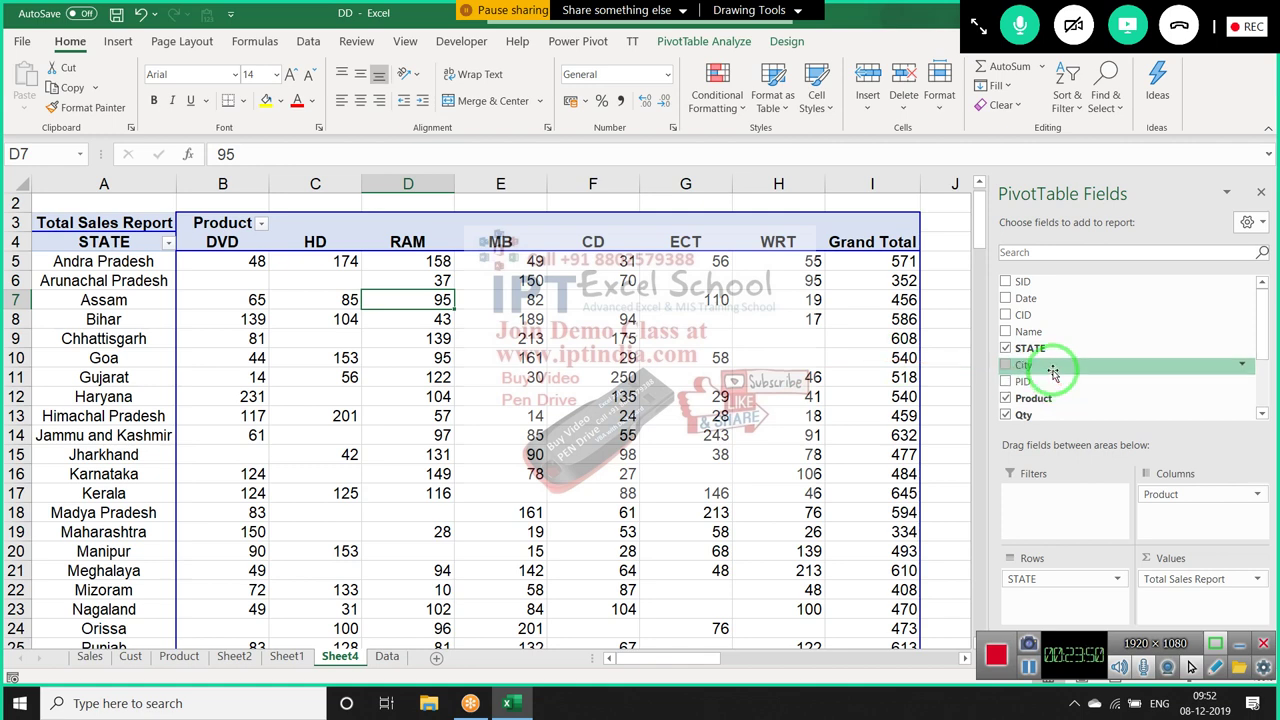
mouse_move(1053, 372)
left_mouse_down()
mouse_move(1043, 367)
mouse_move(1066, 500)
left_mouse_up()
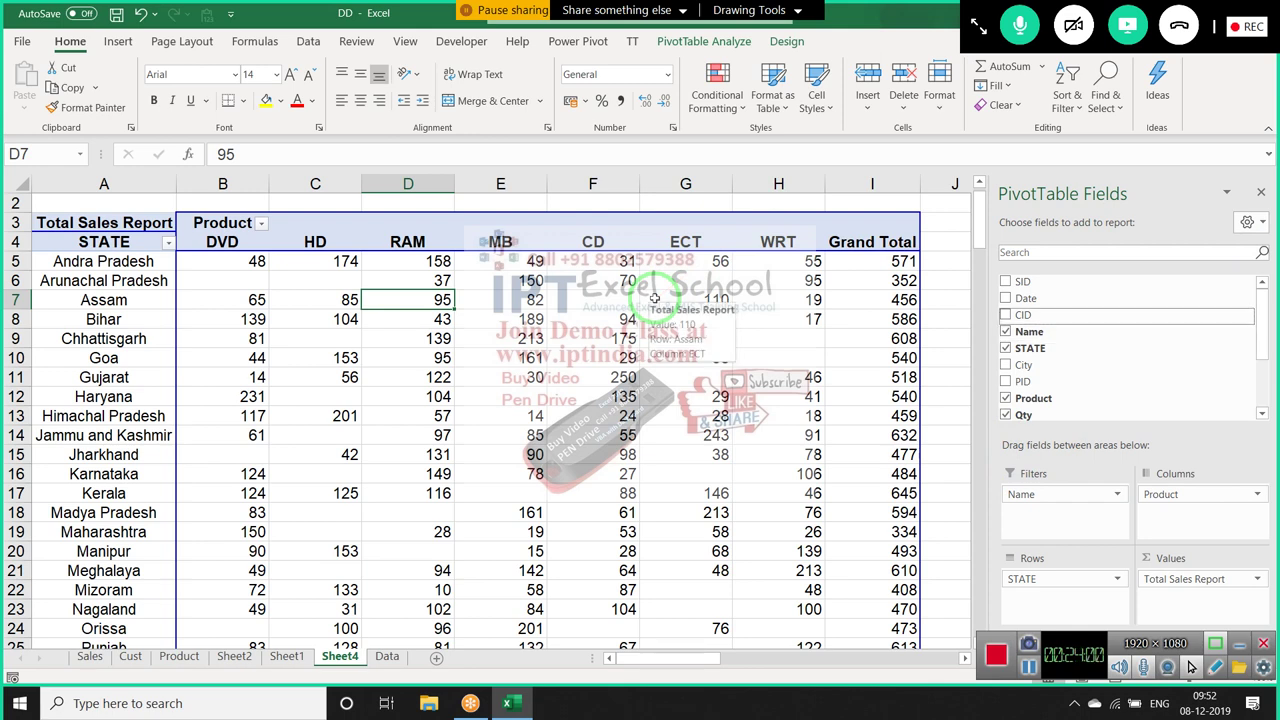
Filter the pivot's Name report filter to a single chosen person
left_click(606, 203)
key("Up")
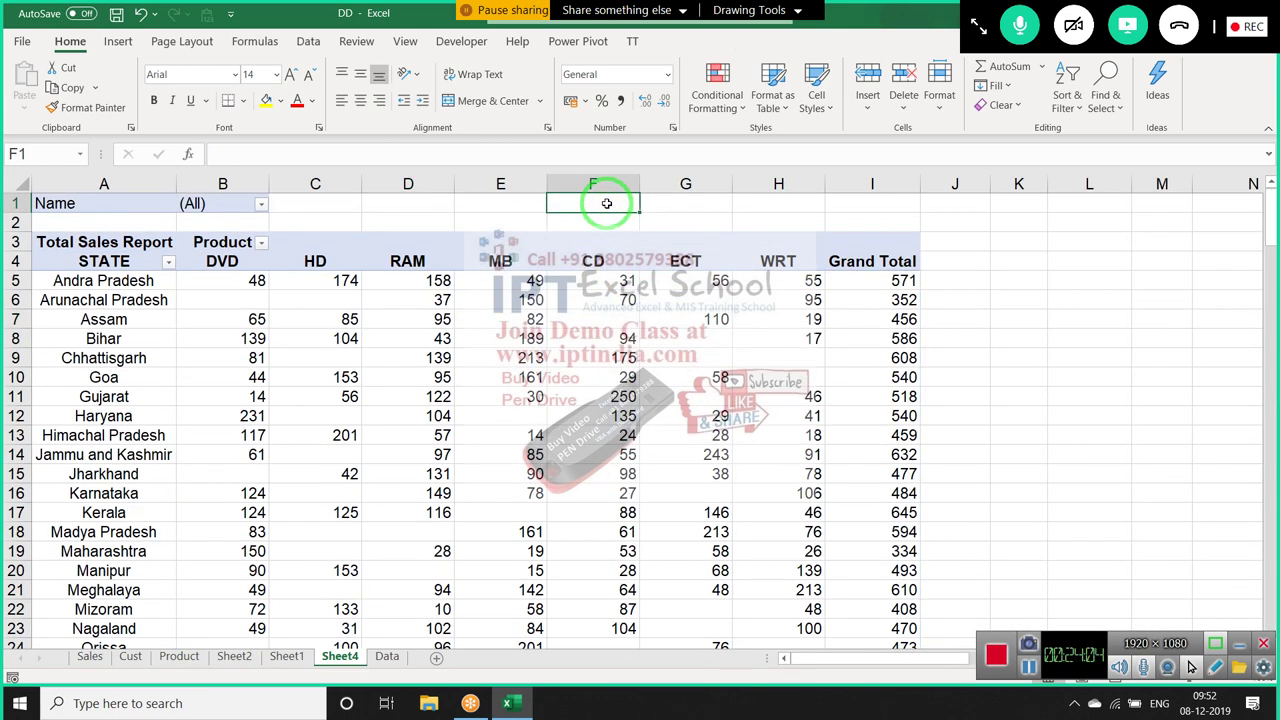
left_click(260, 207)
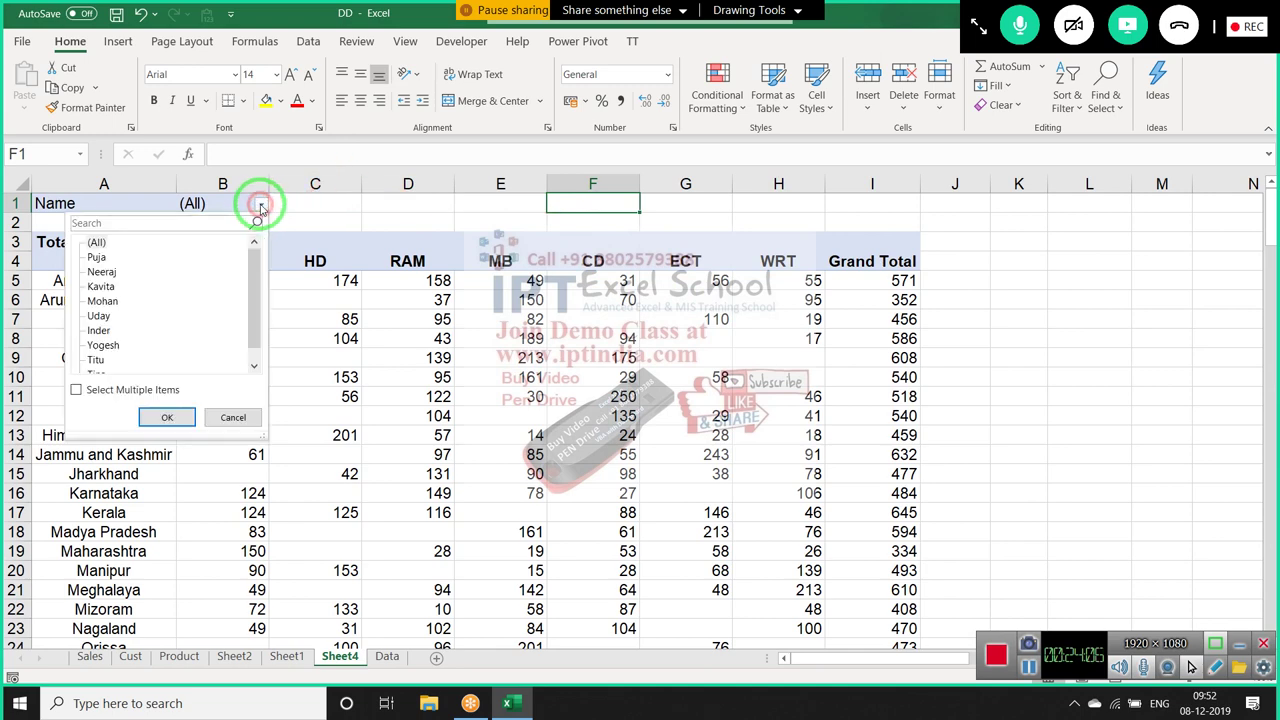
left_click(96, 257)
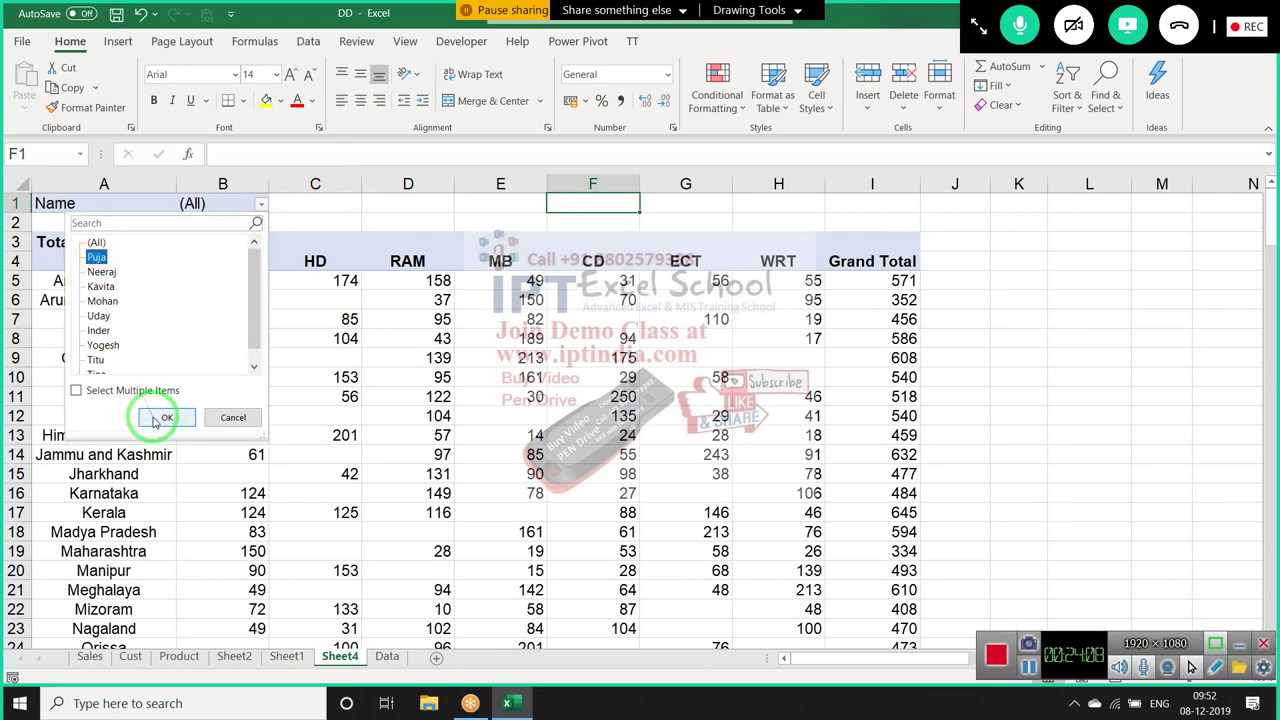
left_click(160, 417)
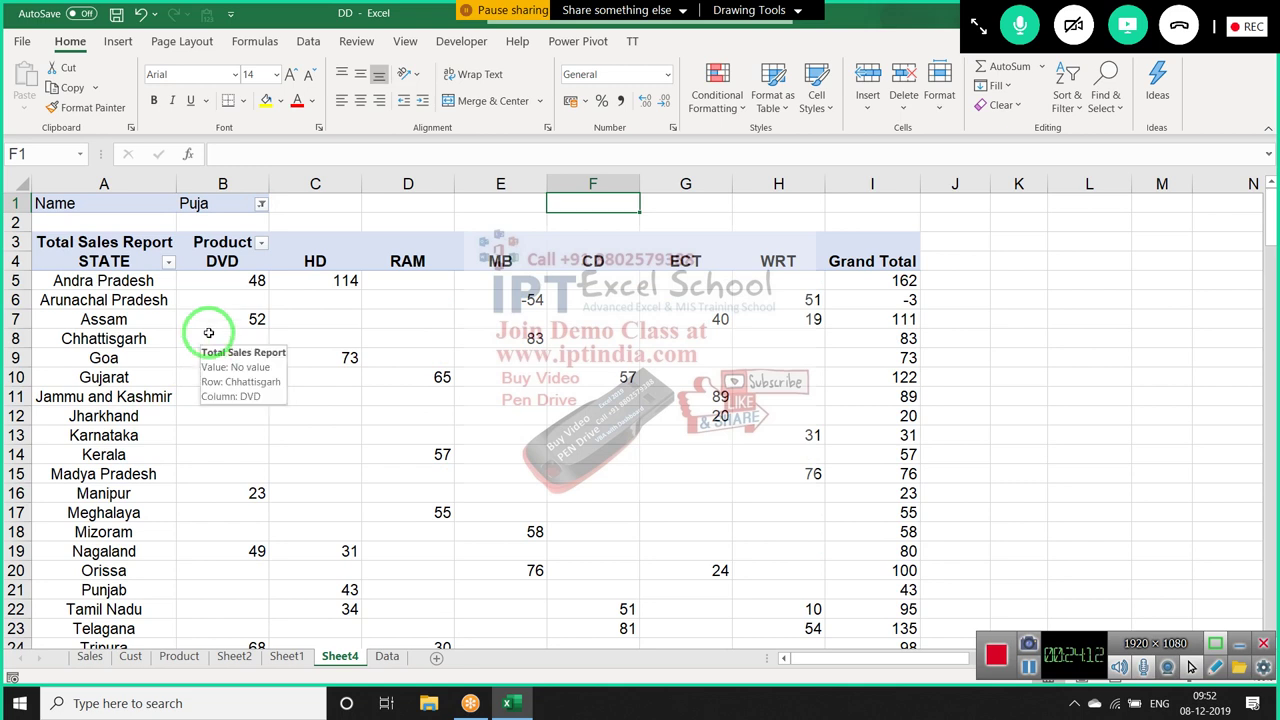
Enable Select Multiple Items and add a second name, bringing Andra Pradesh's Grand Total to 231
left_click(262, 205)
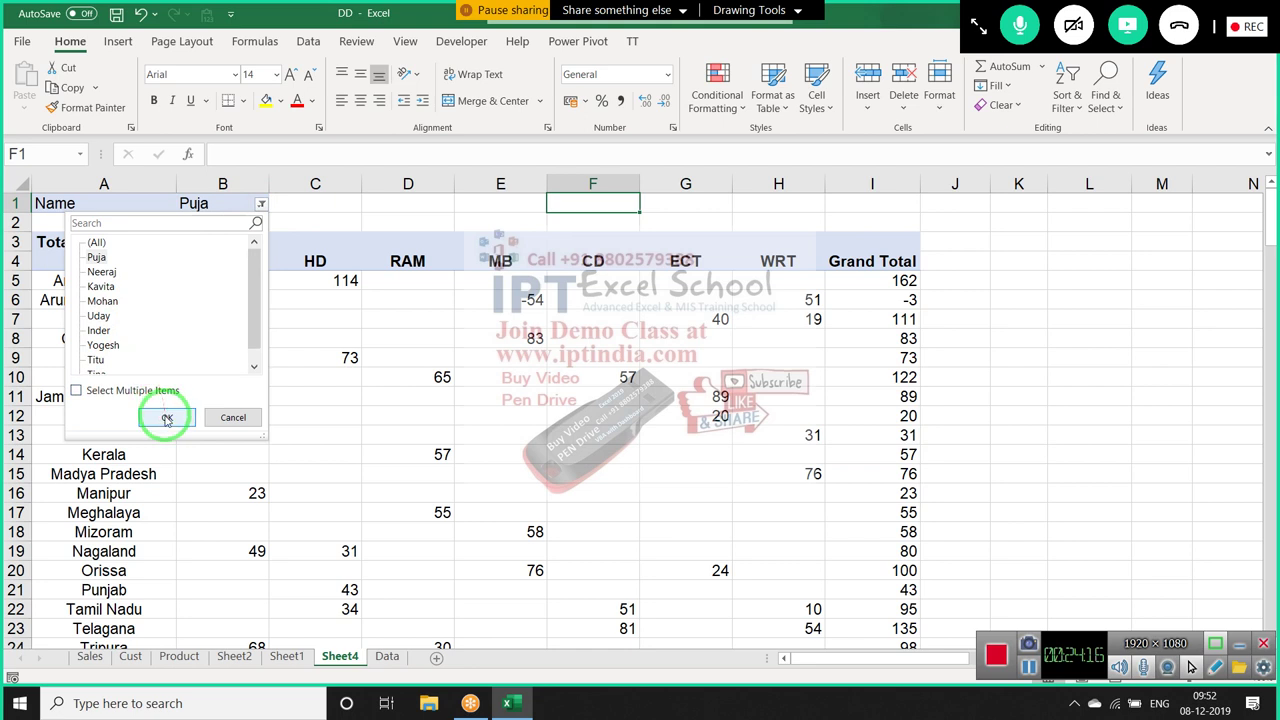
left_click(116, 391)
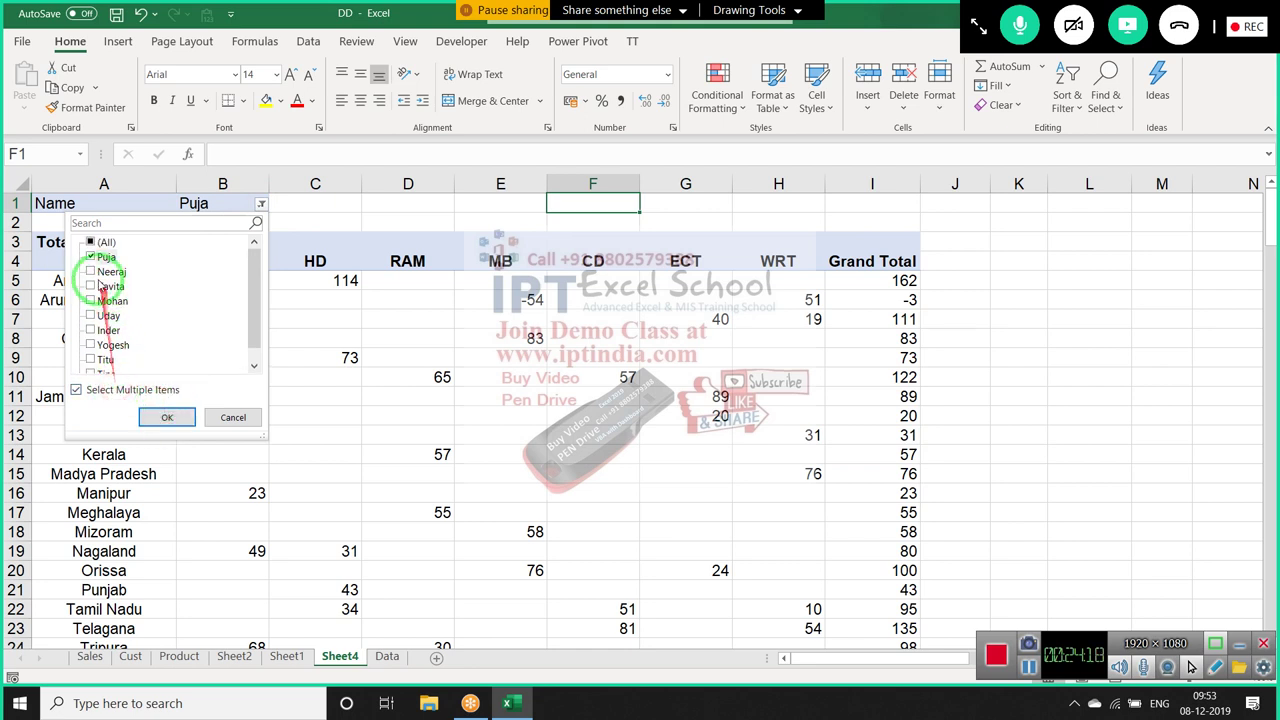
left_click(91, 286)
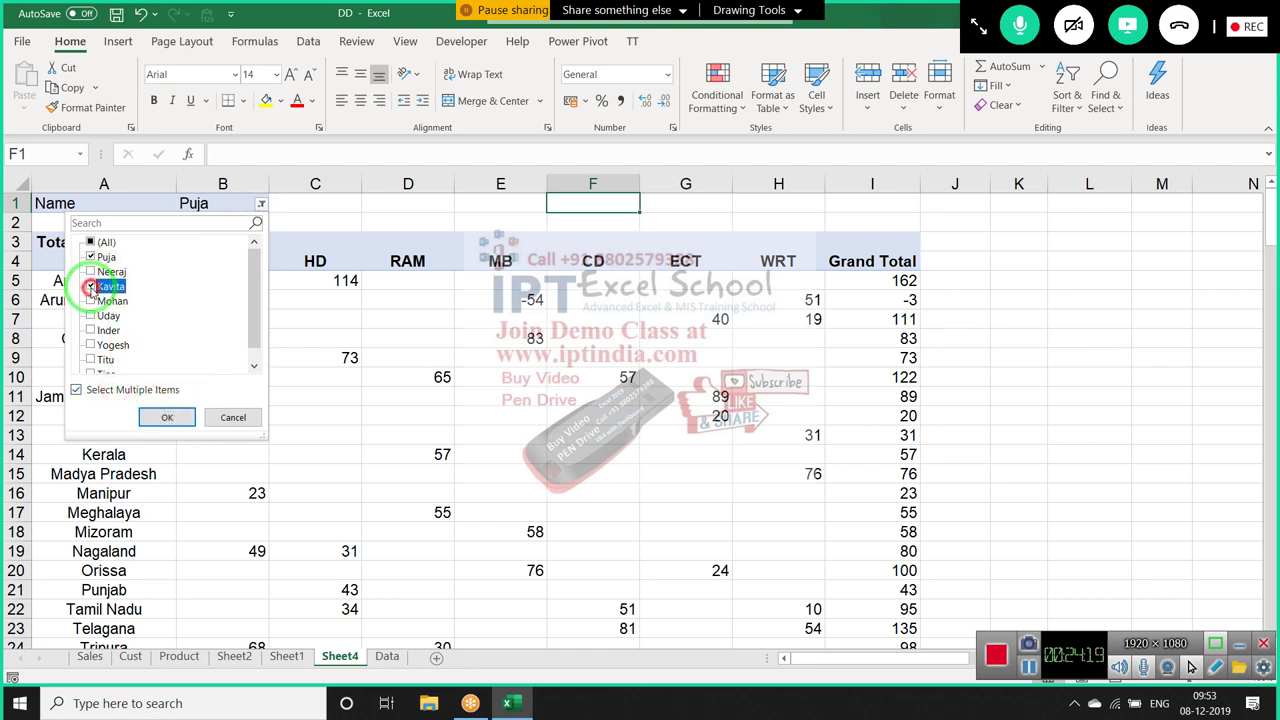
left_click(160, 417)
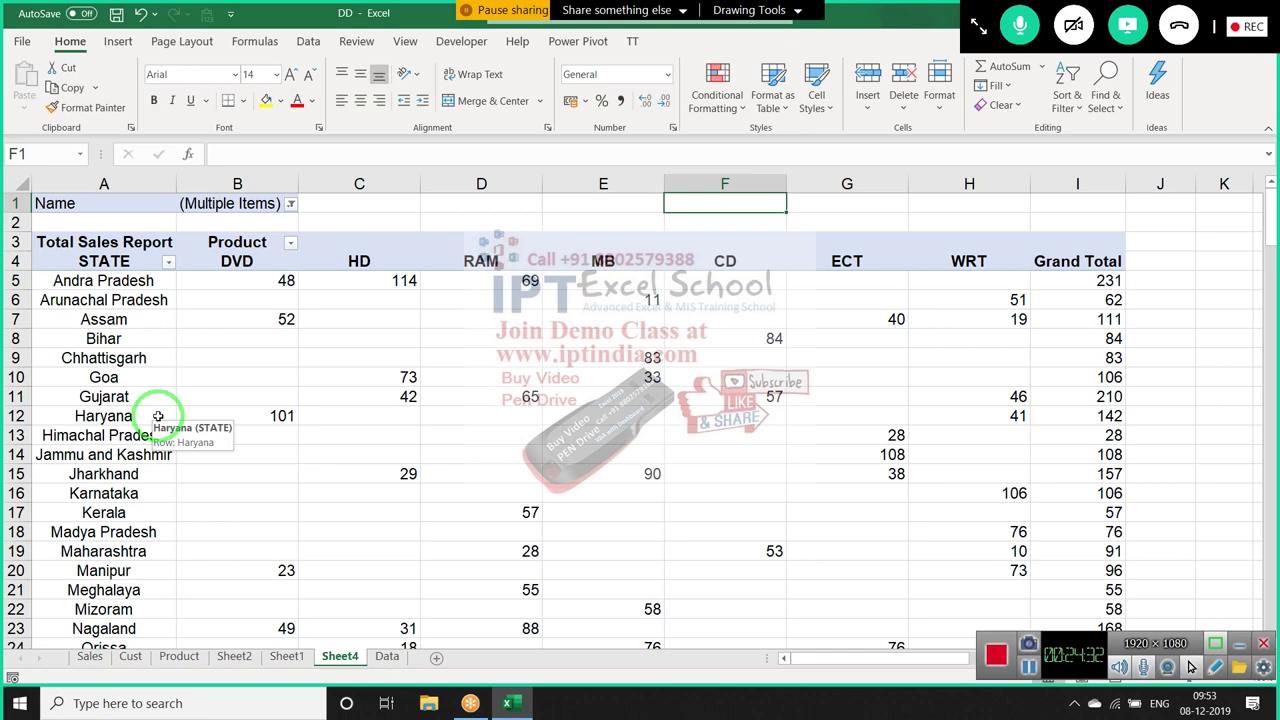
left_click(288, 204)
left_click(722, 418)
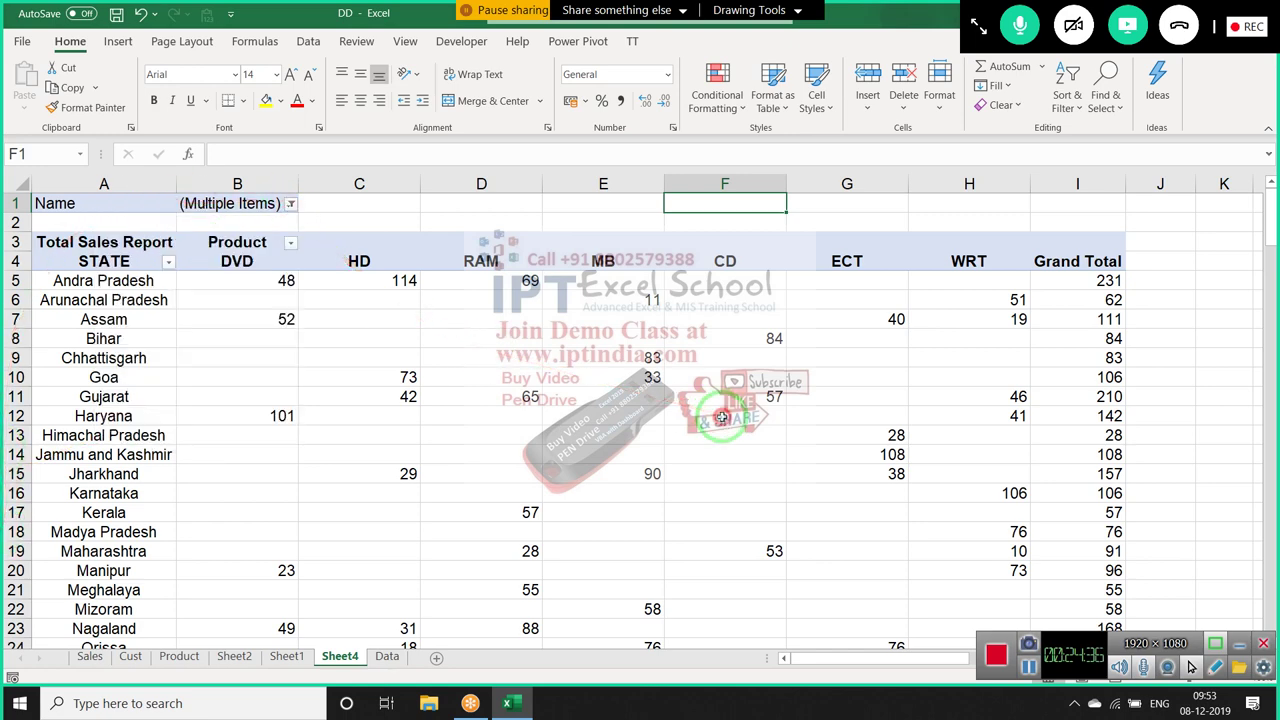
left_click(686, 396)
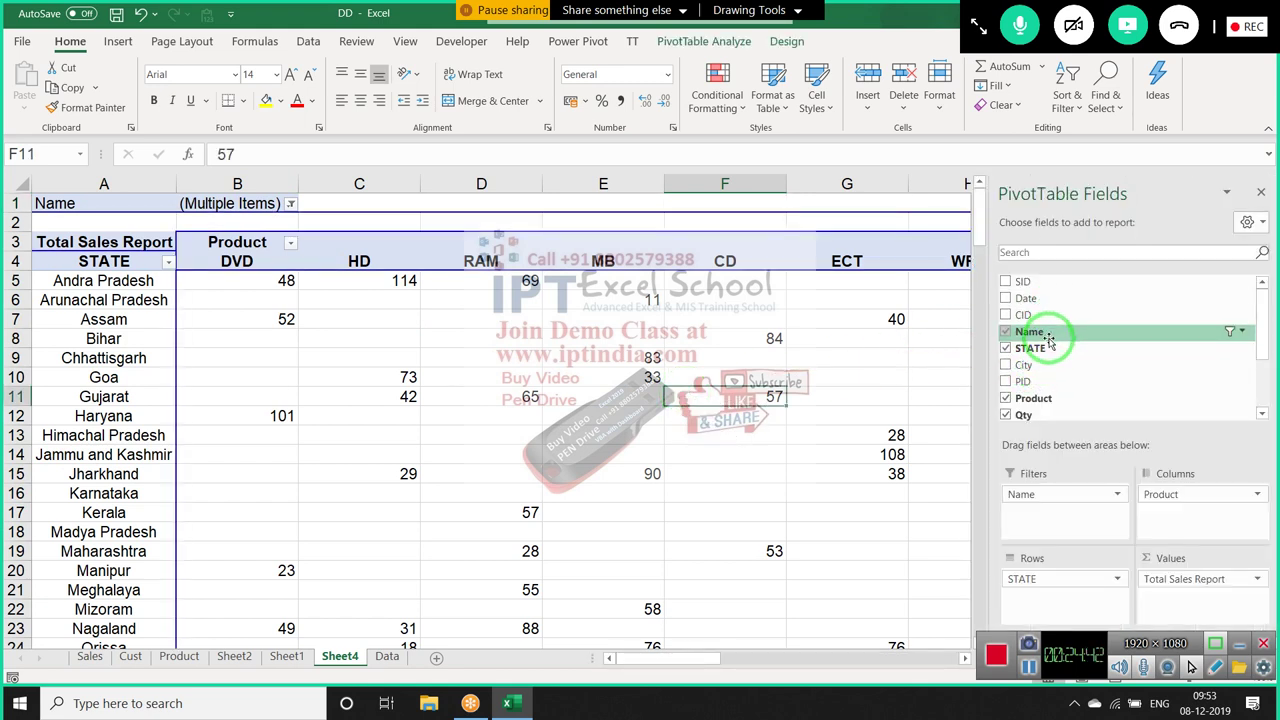
Add City as a second report filter and filter it to Noida
left_click_drag(1040, 368, 1040, 506)
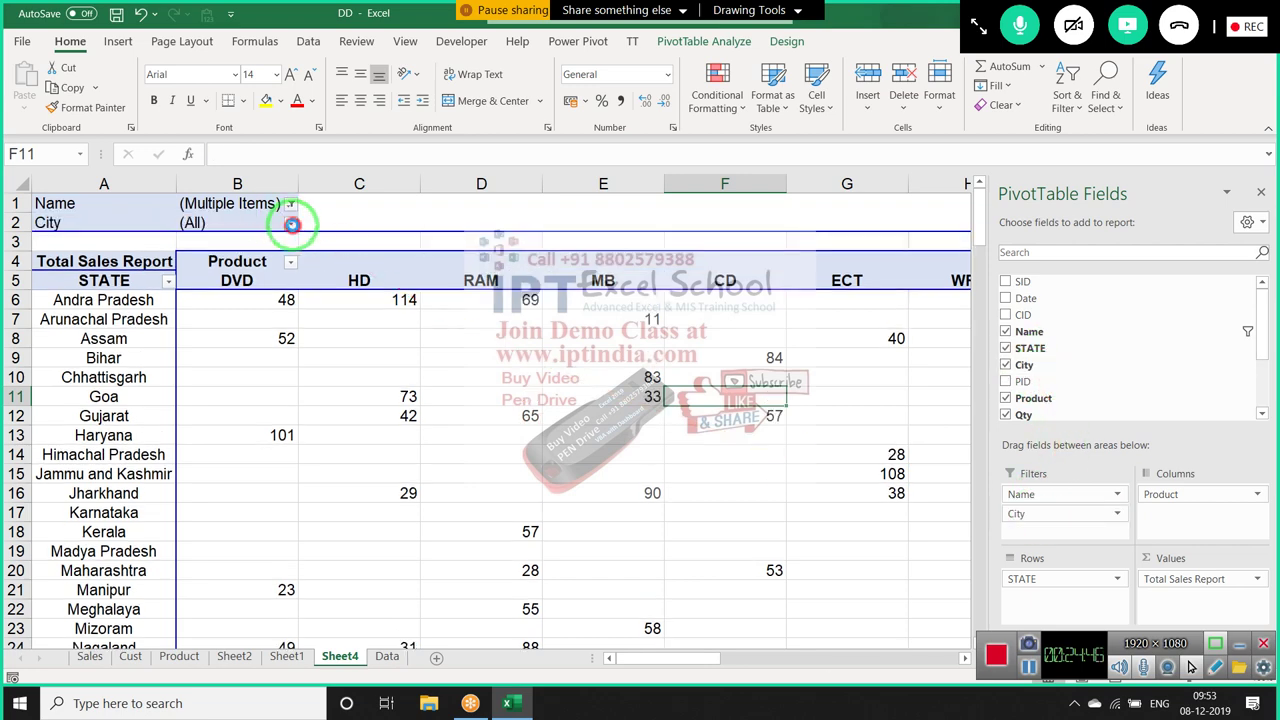
left_click(290, 223)
left_click(130, 277)
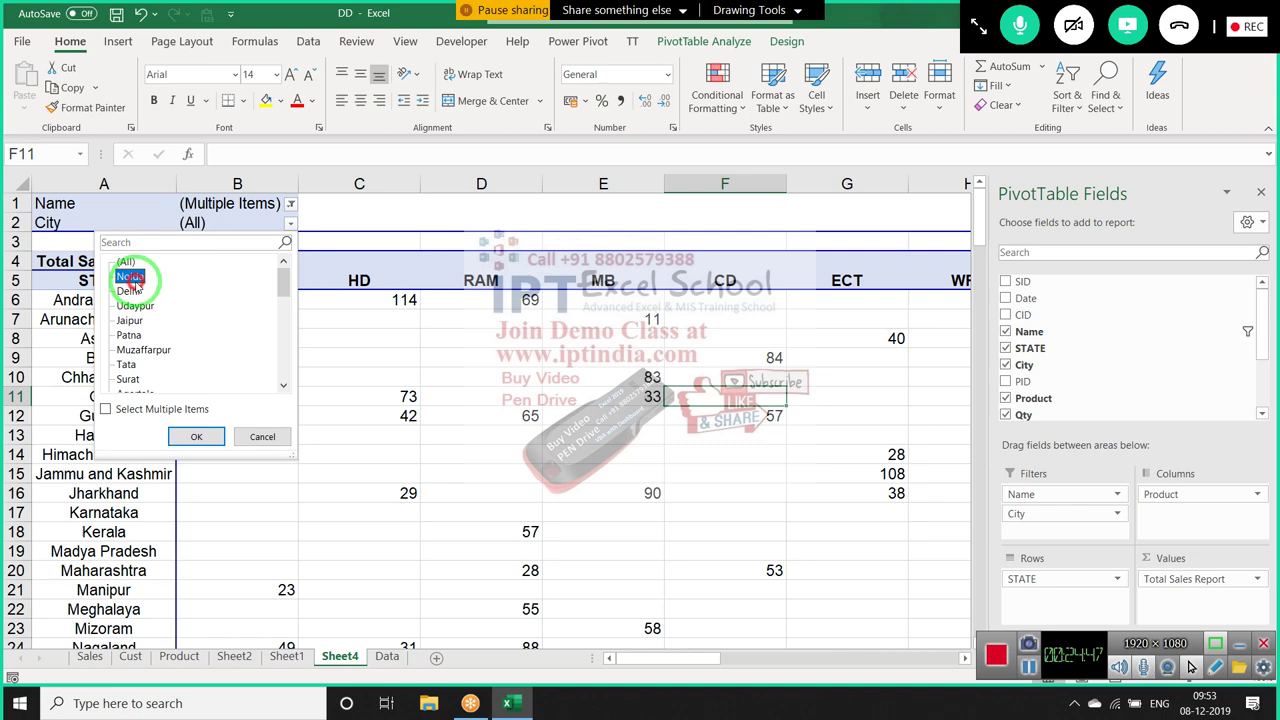
left_click(191, 437)
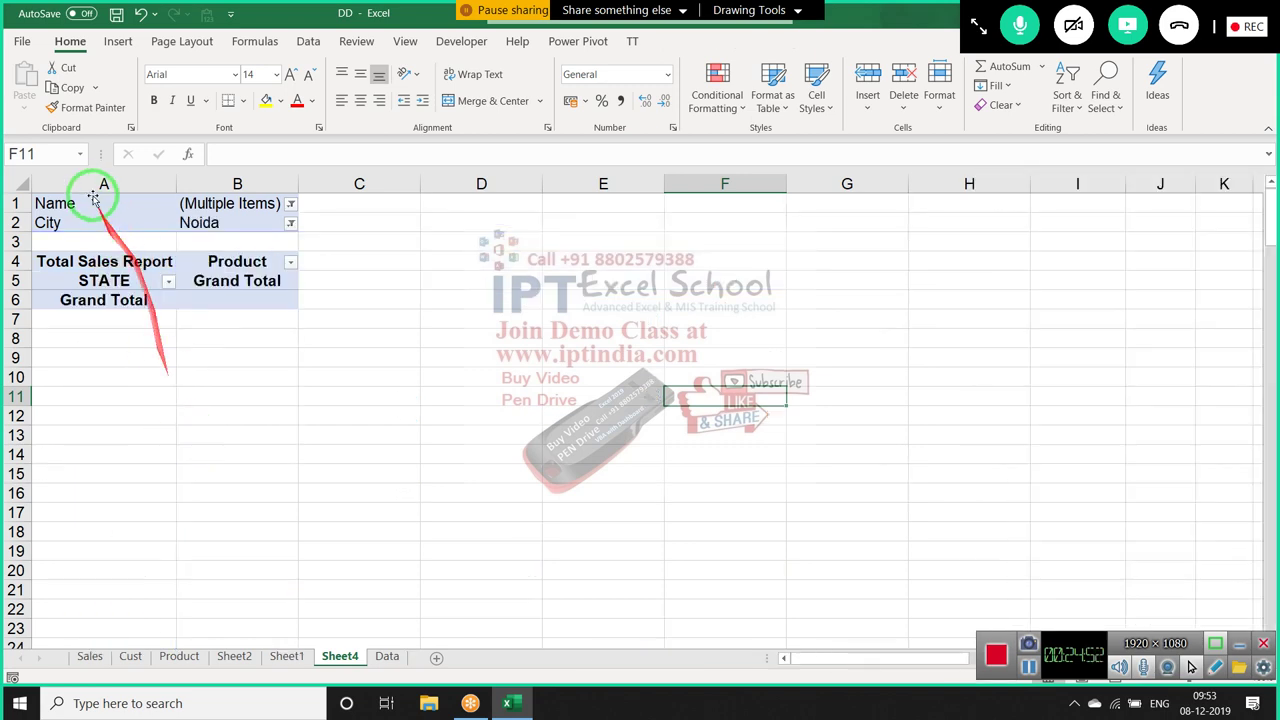
Reset both City and Name filters to All, restoring Andra Pradesh's Grand Total to 571
left_click(285, 223)
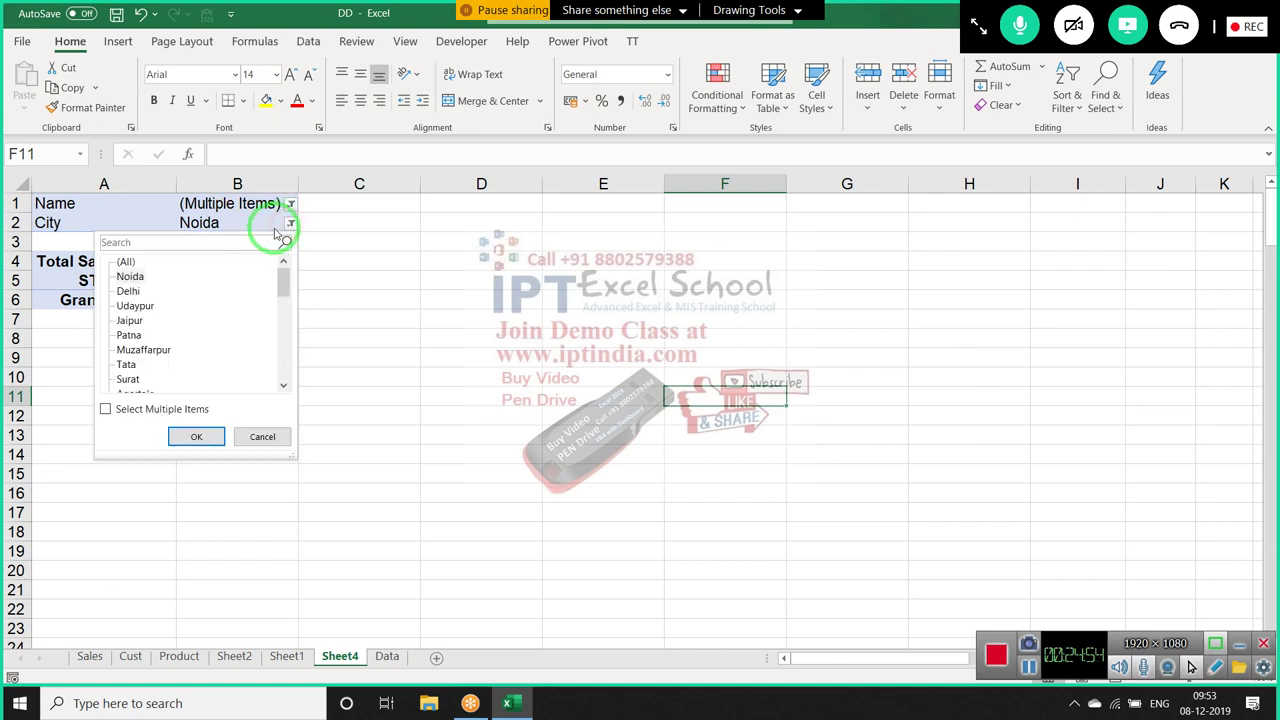
left_click(196, 436)
left_click(291, 204)
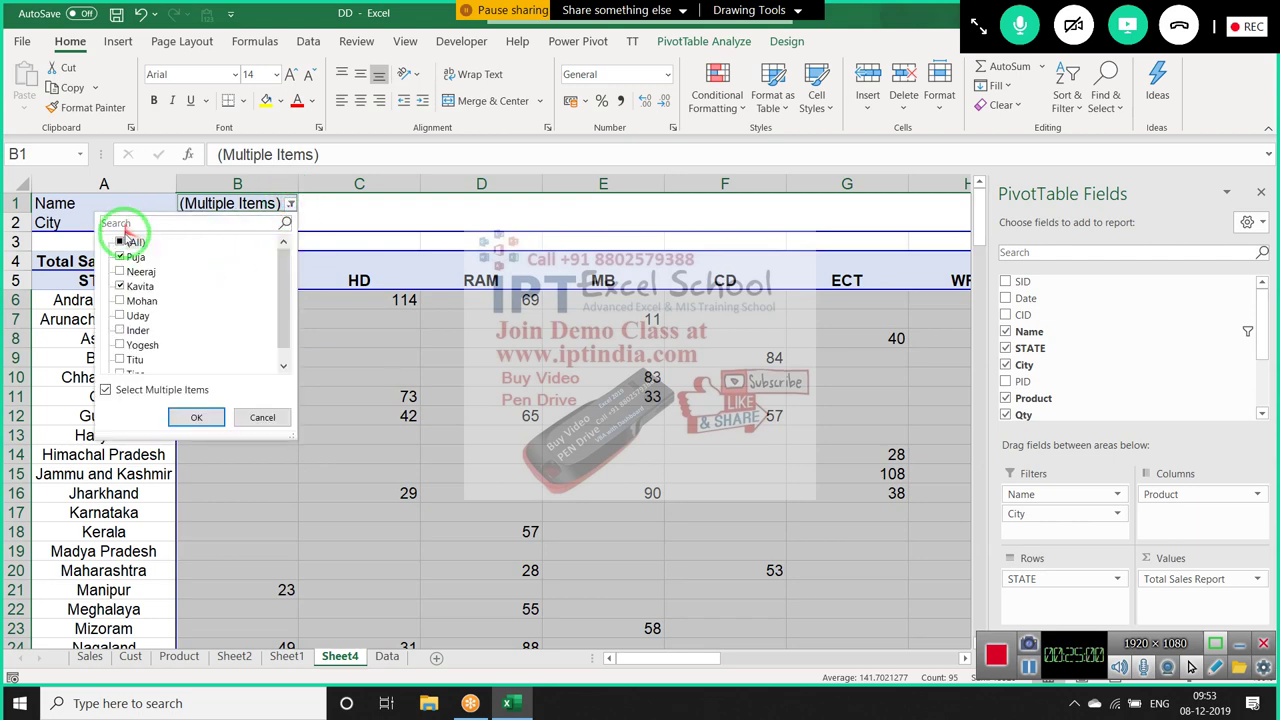
left_click(120, 242)
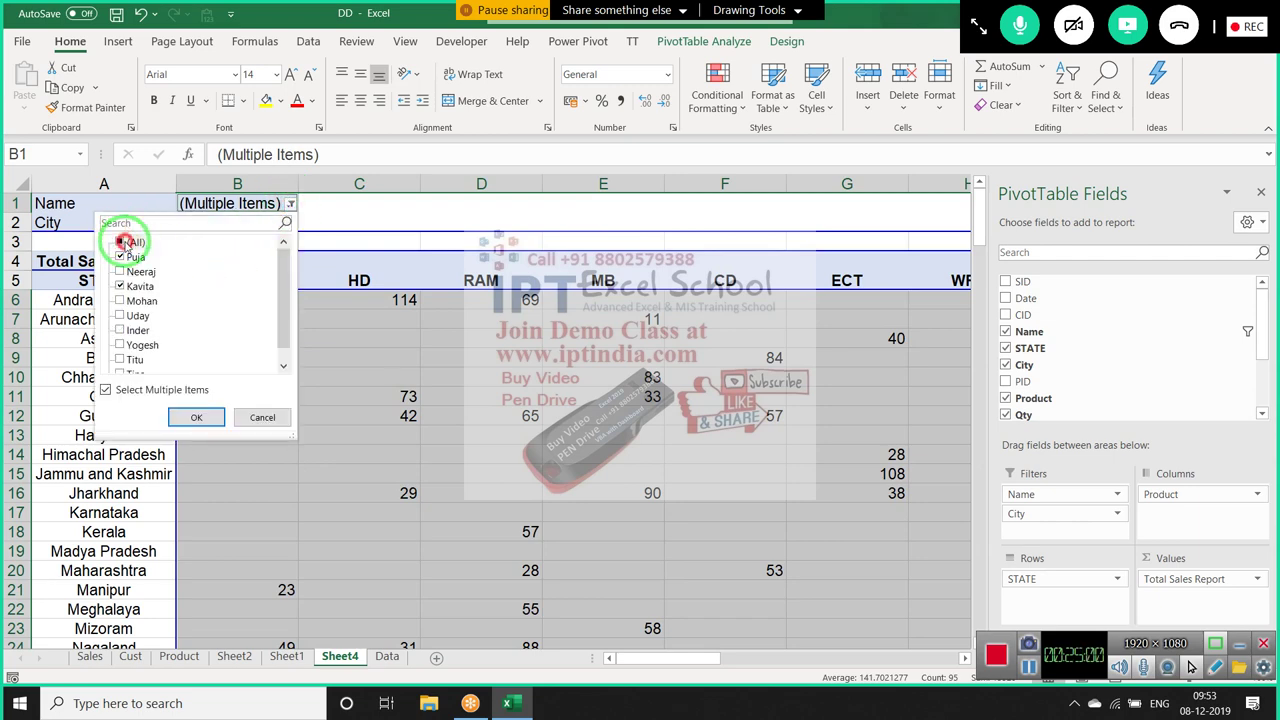
left_click(197, 417)
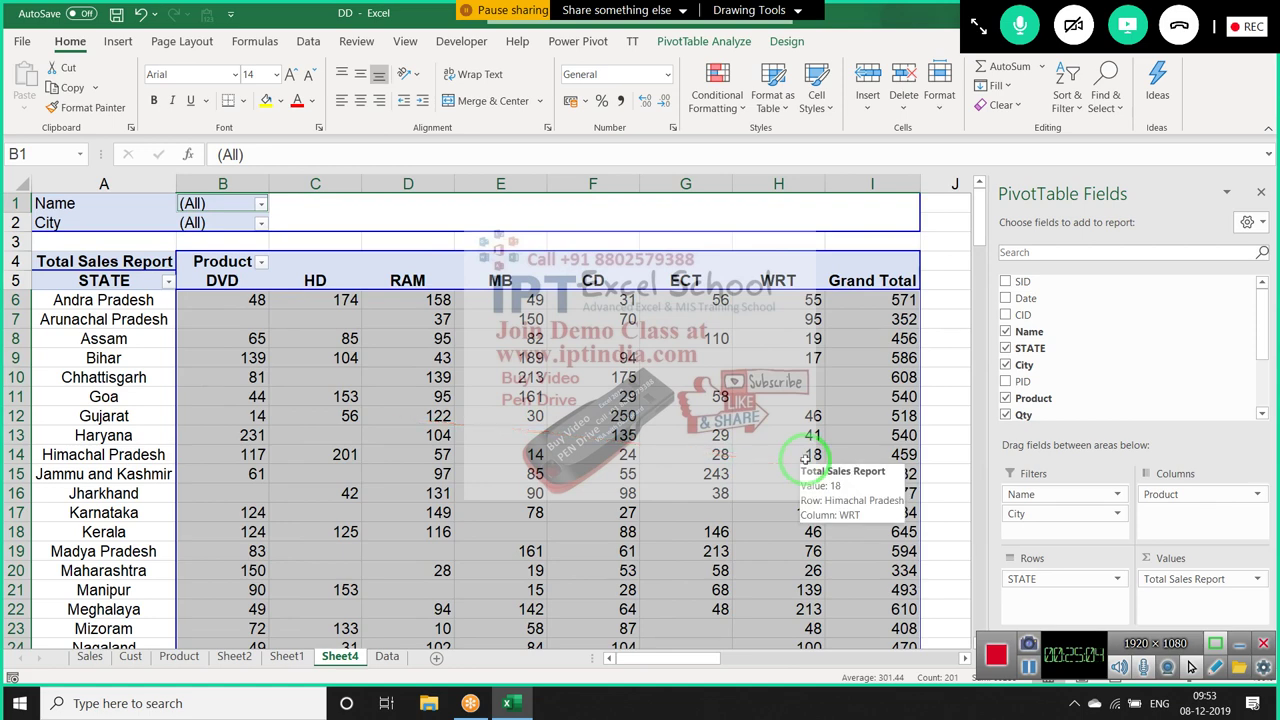
left_click(1206, 497)
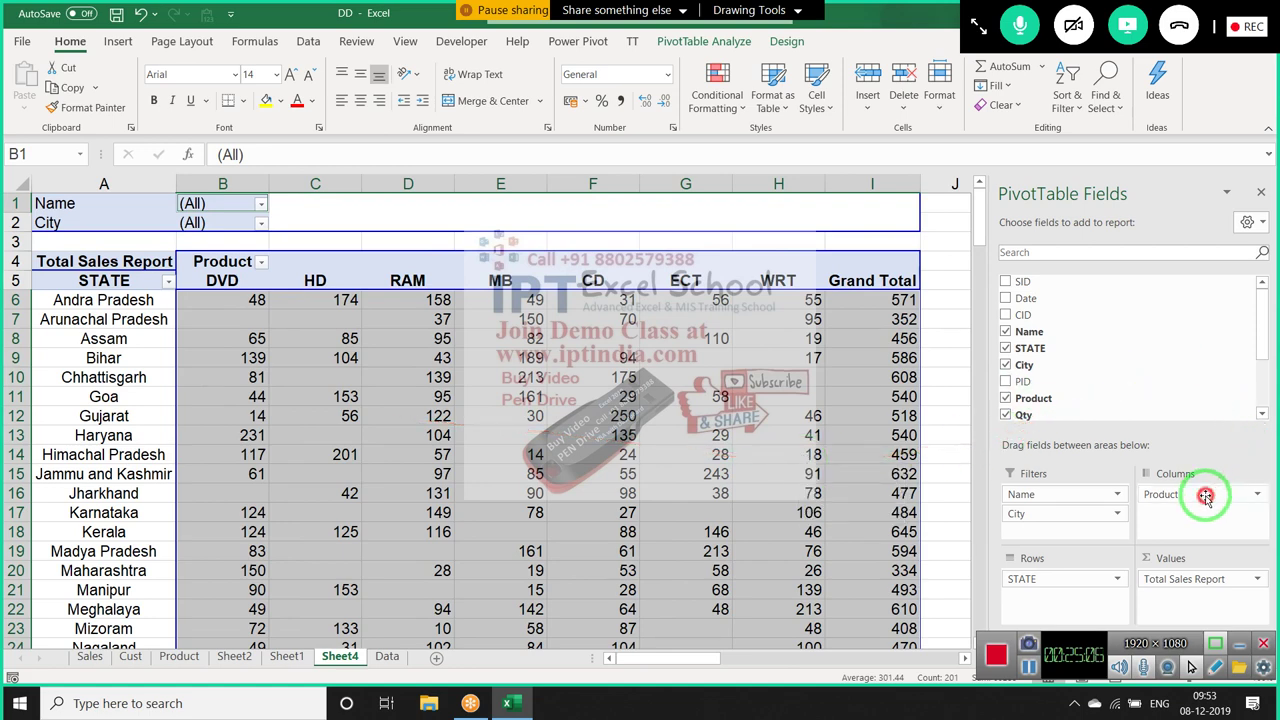
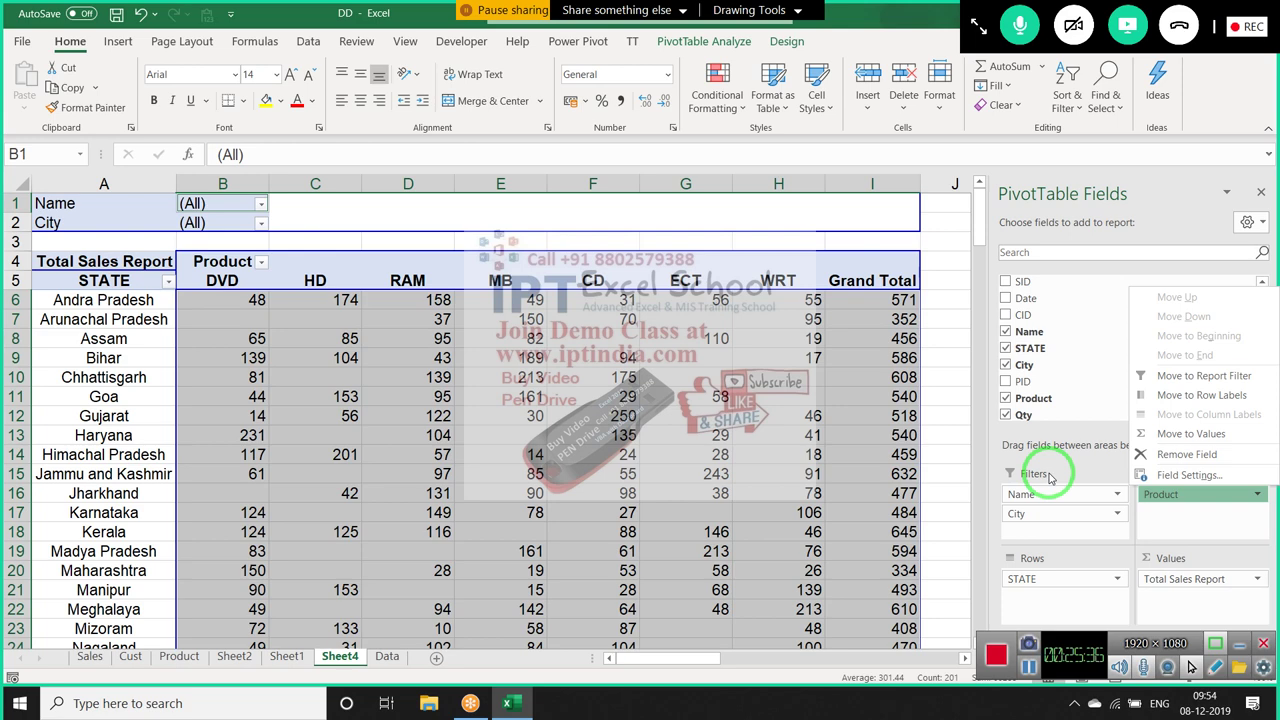
Drag Name and City out of the Filters area, leaving STATE rows by Product columns
key("Down")
key("Down")
left_click_drag(988, 456, 872, 648)
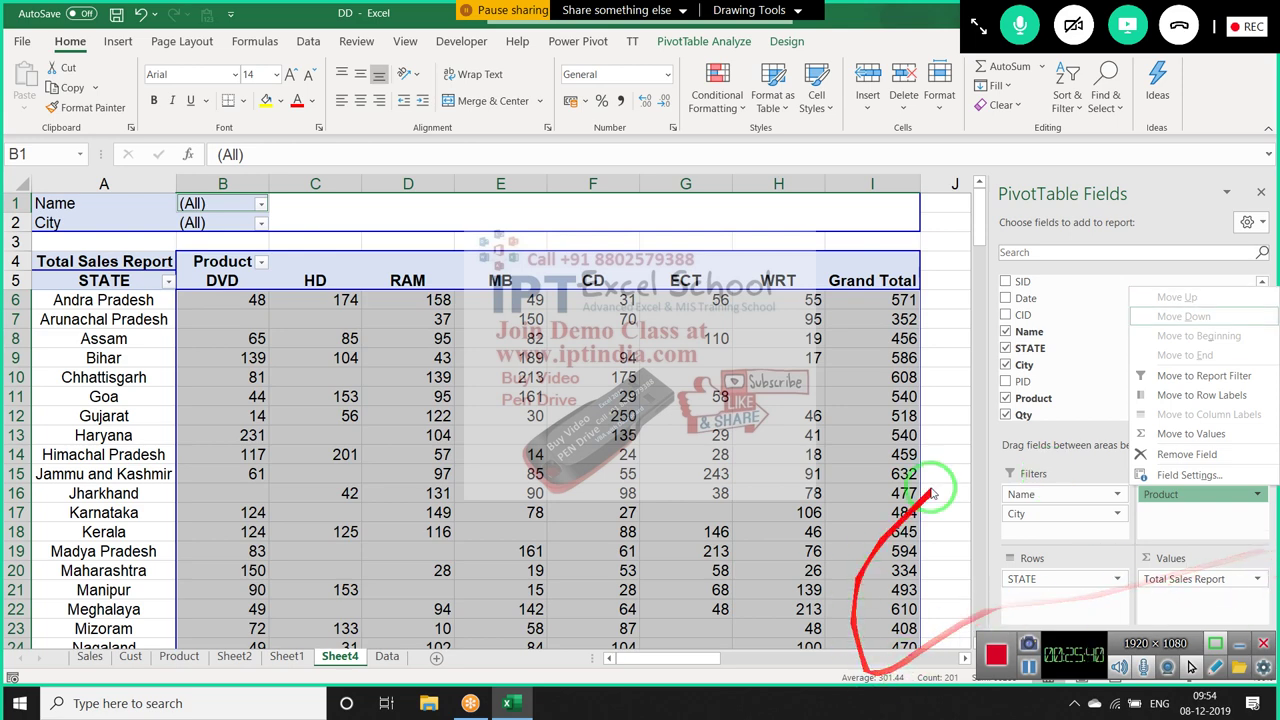
left_click(908, 609)
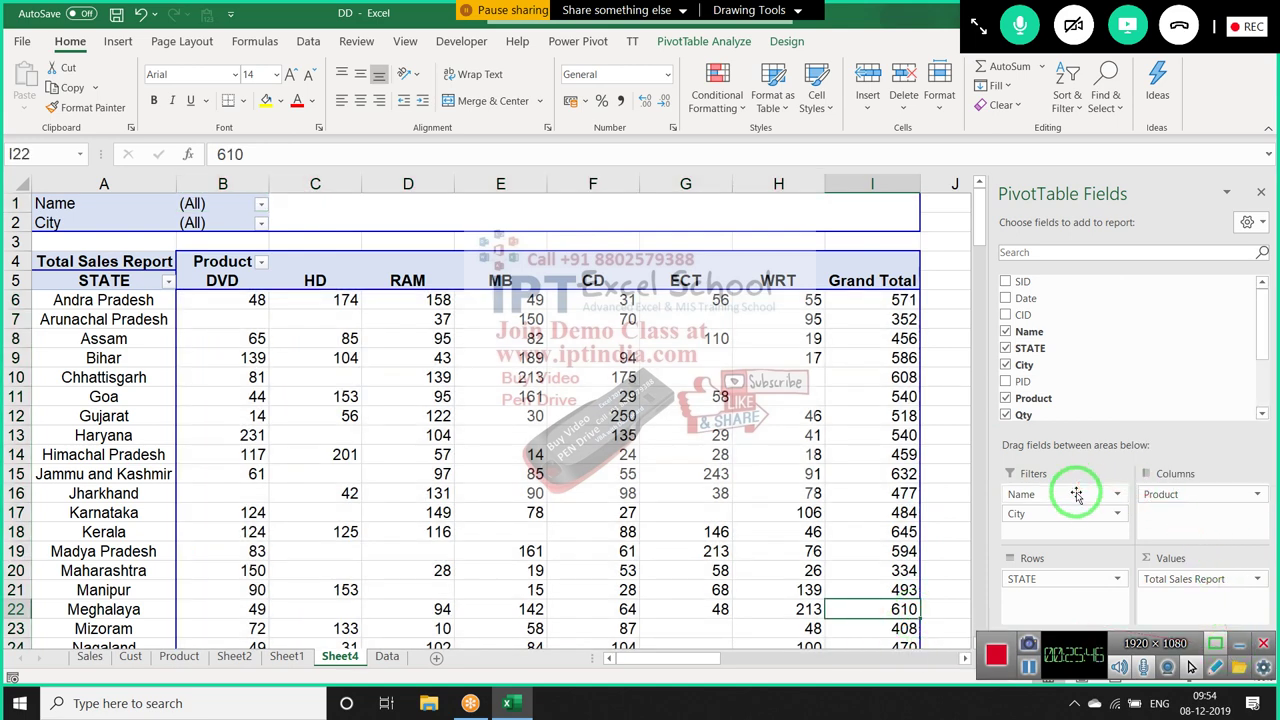
left_click_drag(1065, 494, 1094, 410)
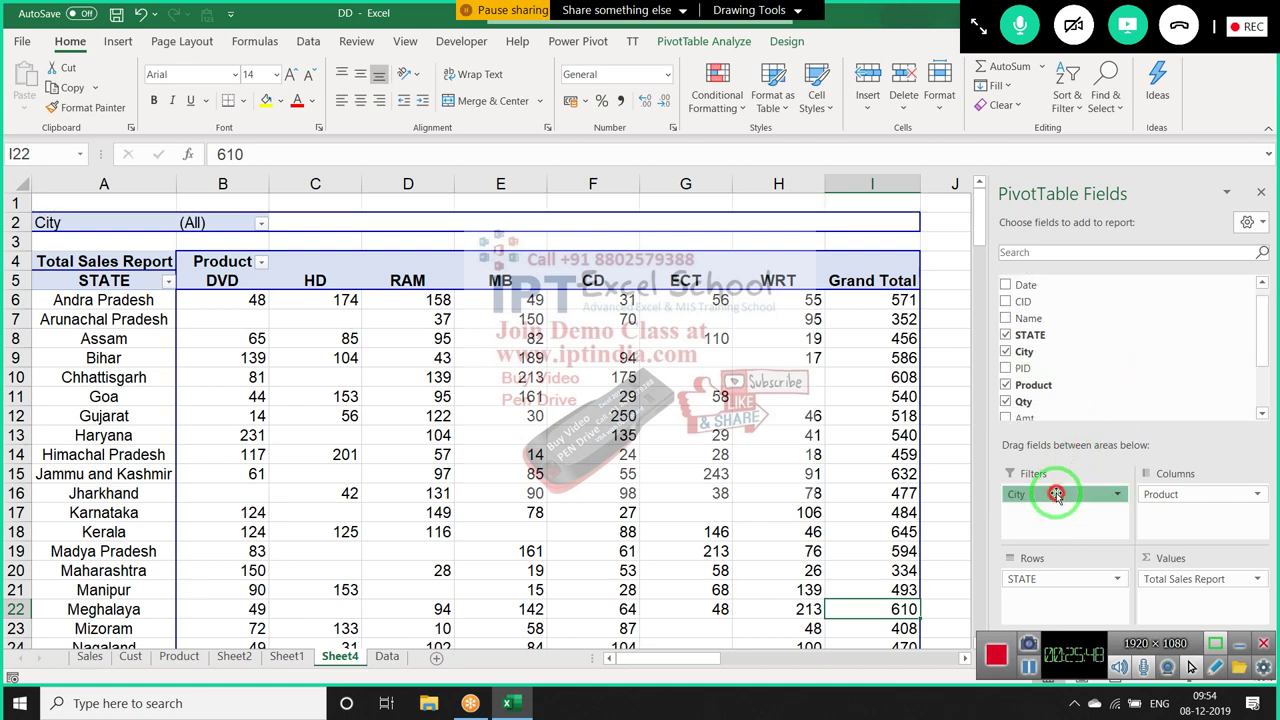
left_click_drag(1060, 494, 1081, 388)
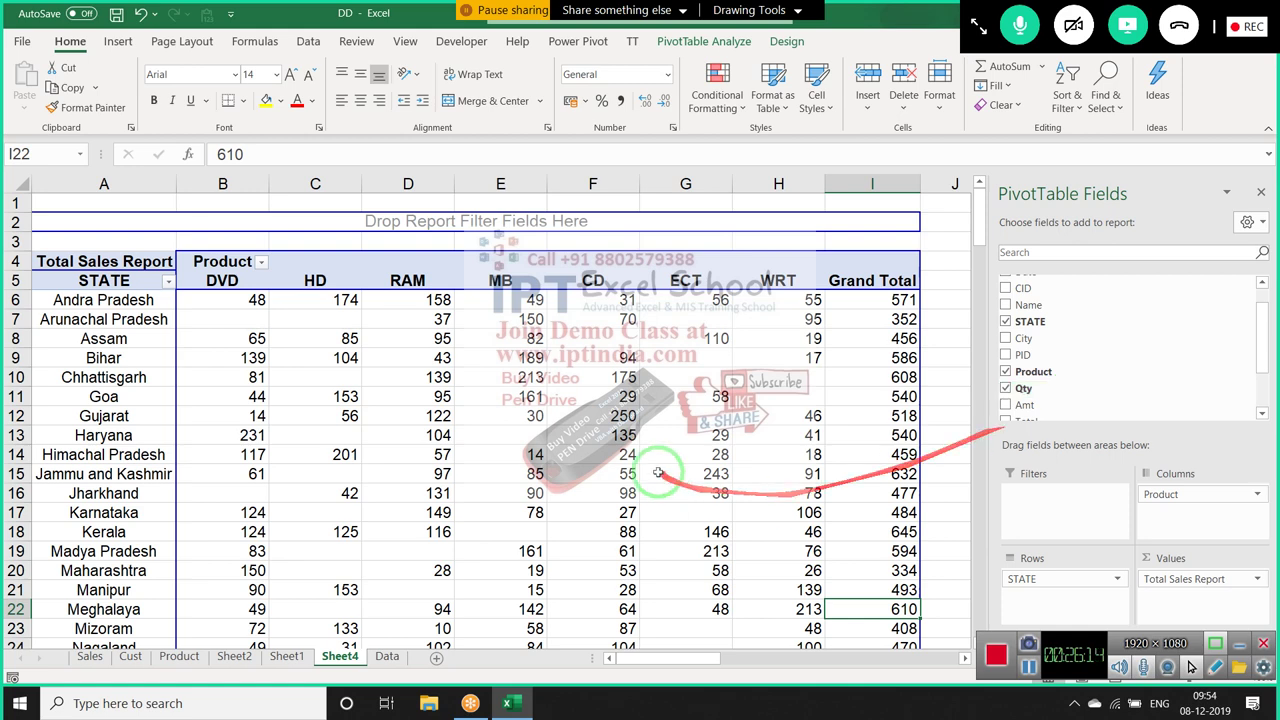
Sort the state row labels A to Z, then Z to A
left_click(135, 383)
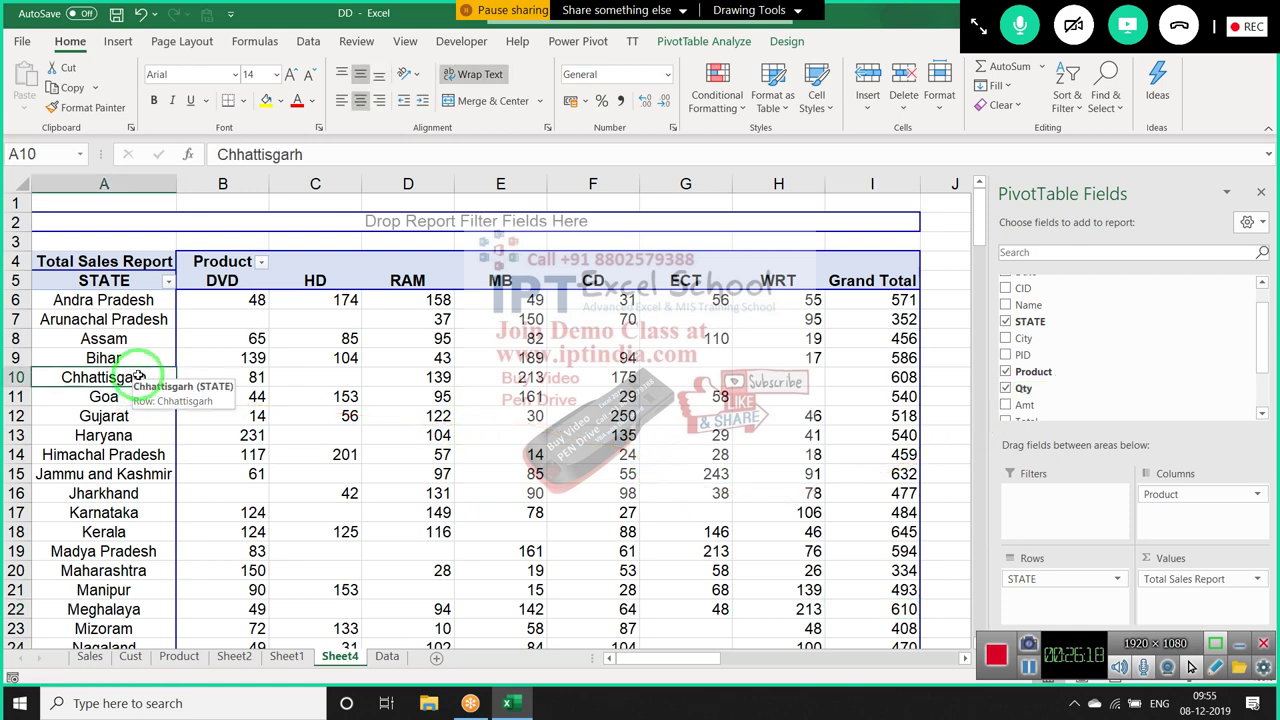
right_click(138, 376)
mouse_move(190, 387)
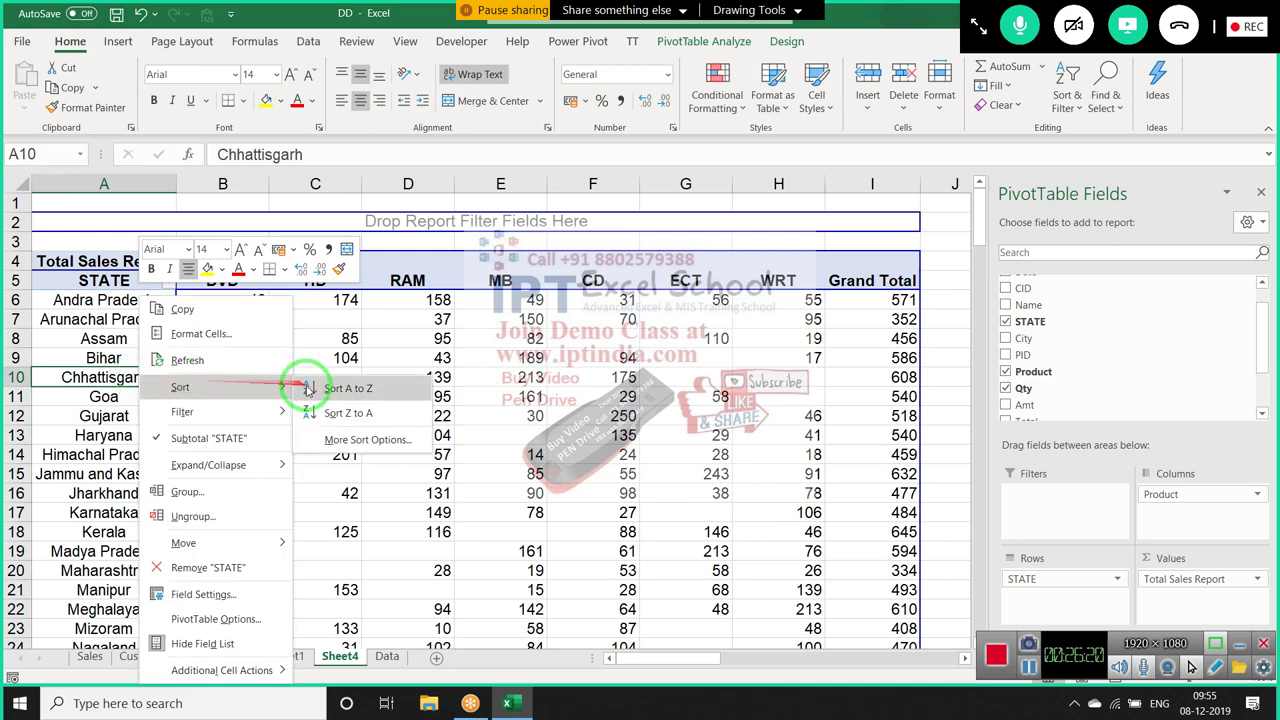
left_click(316, 391)
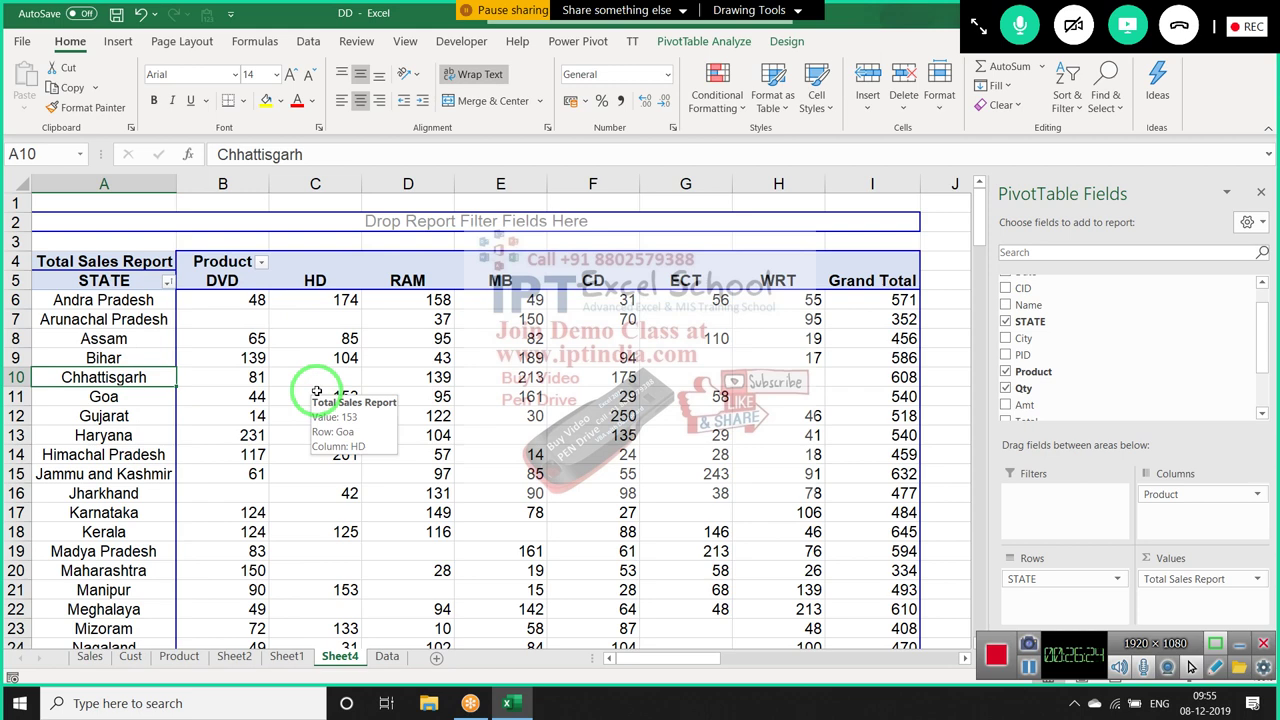
right_click(172, 381)
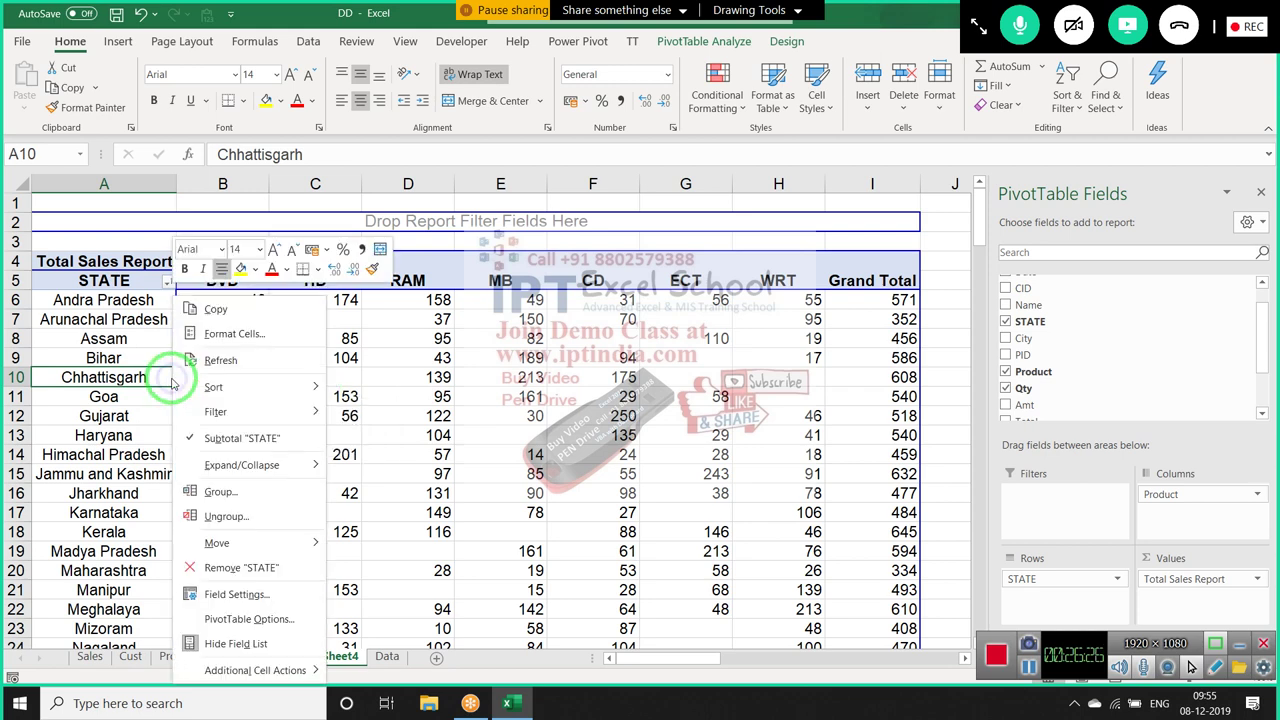
mouse_move(214, 387)
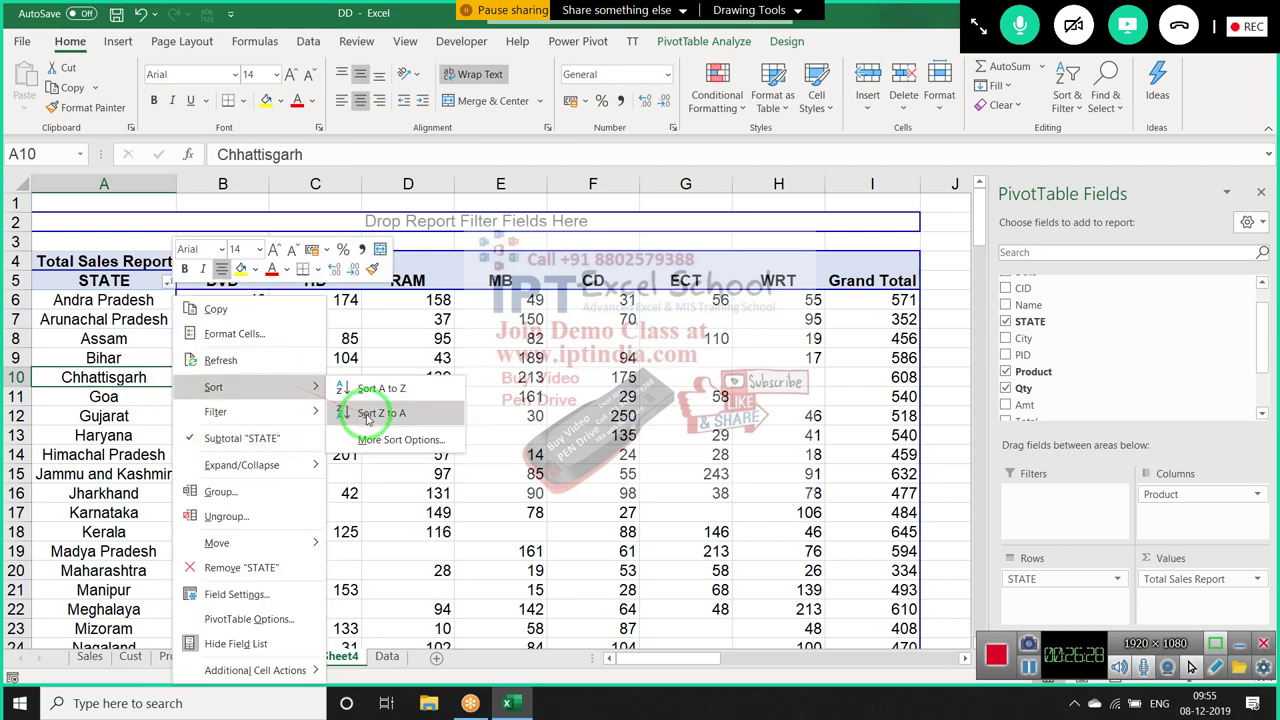
left_click(367, 418)
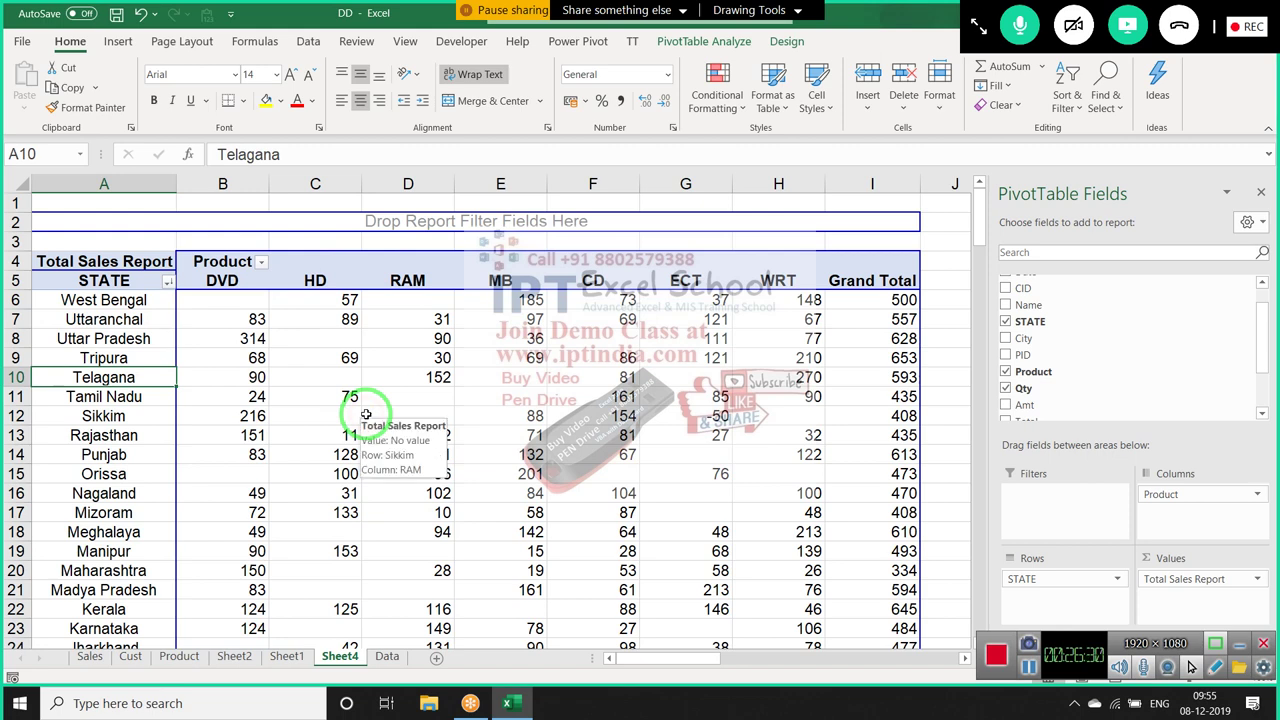
Sort states by Grand Total smallest to largest, then by DVD largest to smallest
right_click(895, 302)
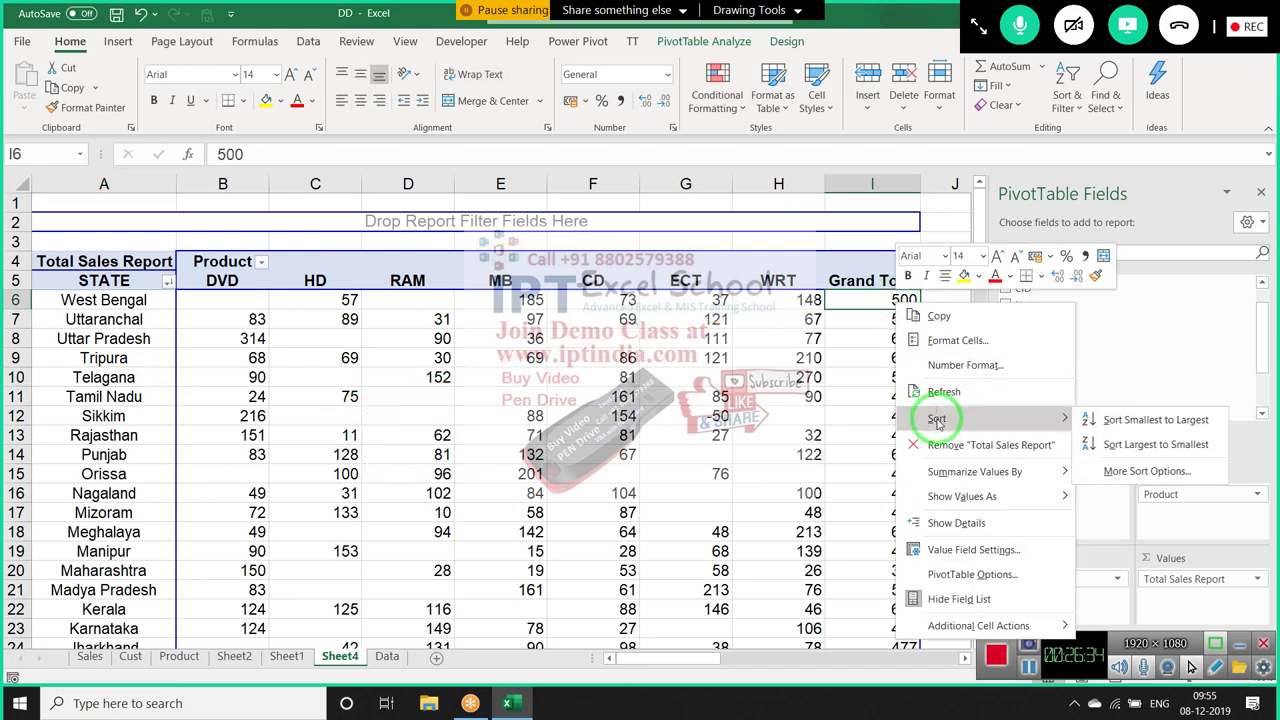
mouse_move(937, 418)
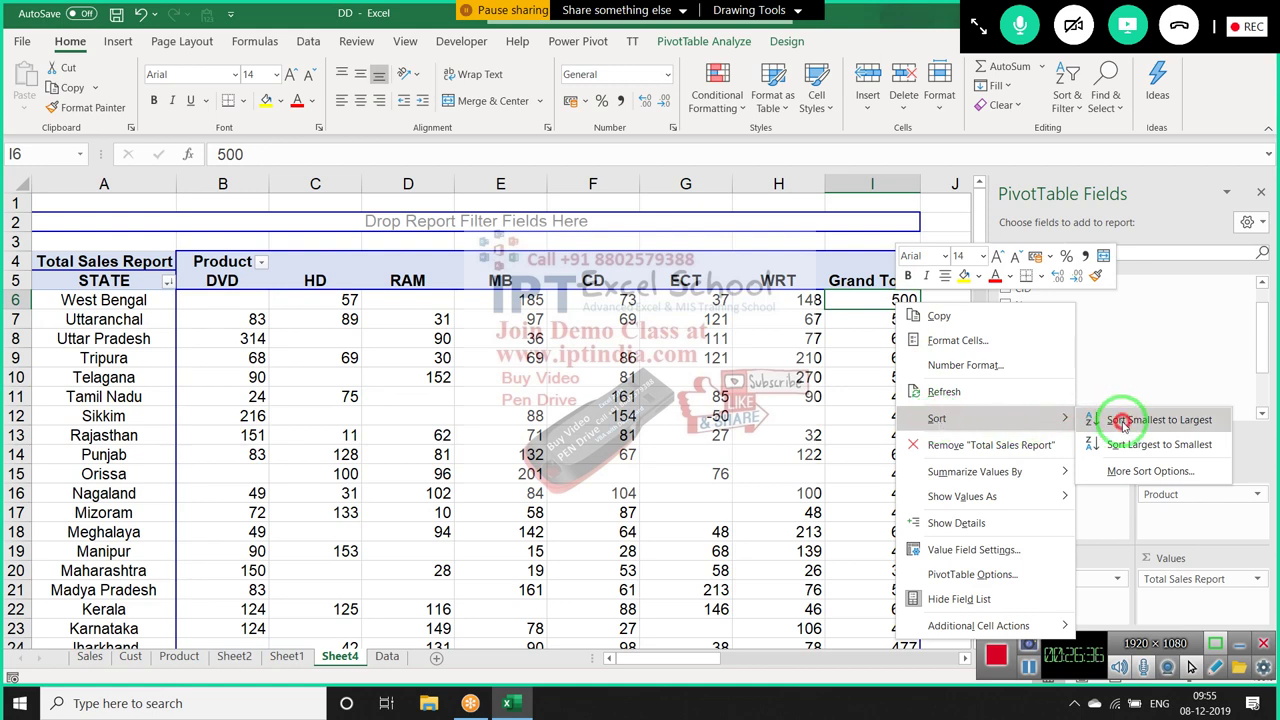
left_click(1122, 420)
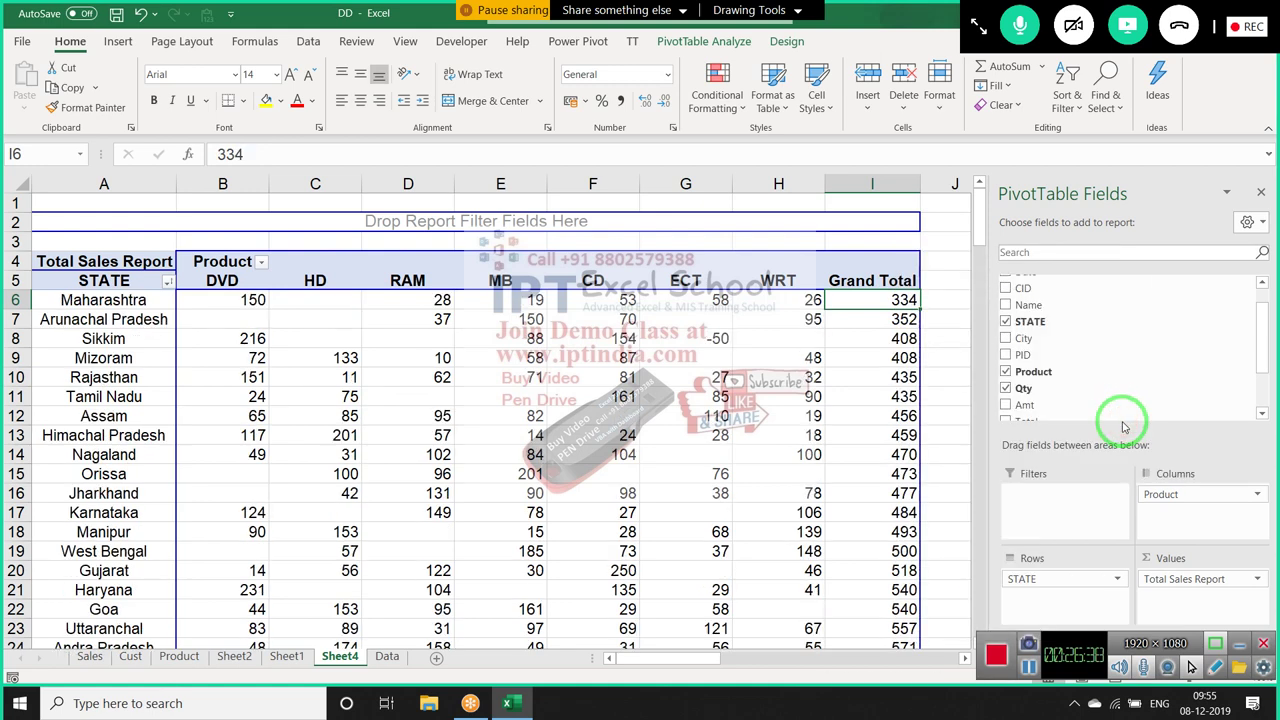
left_click_drag(310, 392, 192, 317)
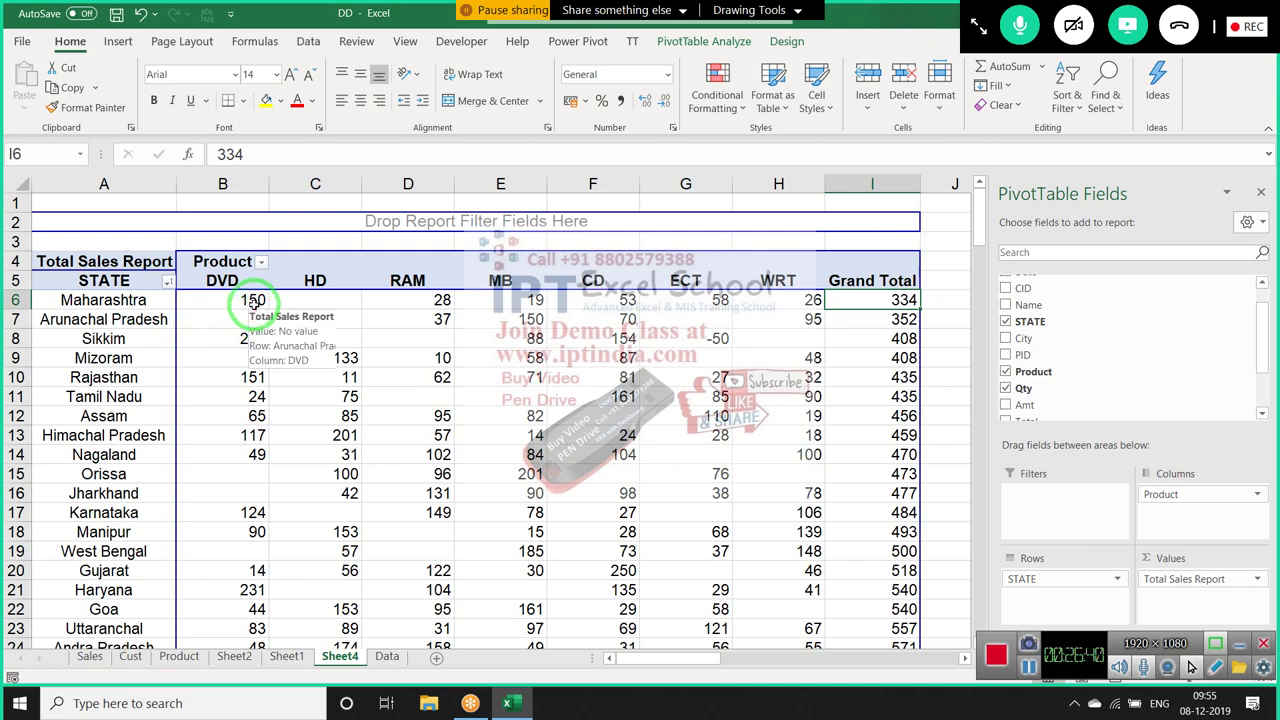
left_click(255, 303)
right_click(256, 306)
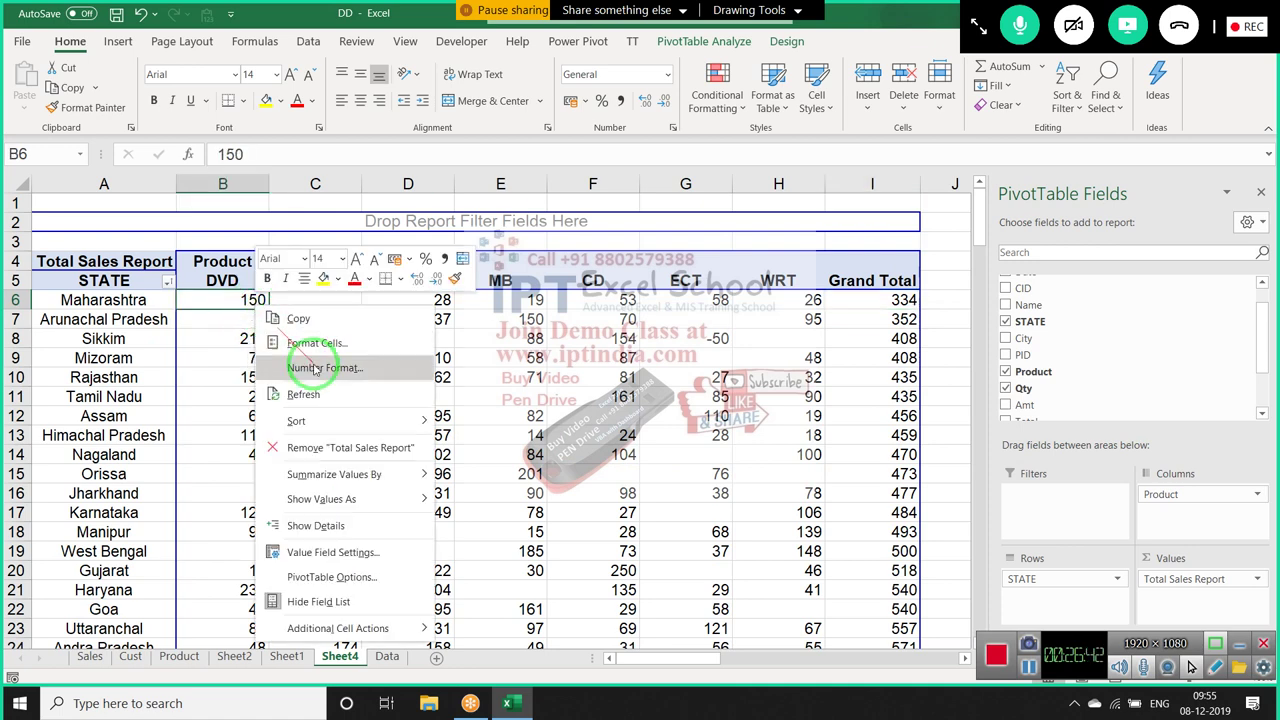
mouse_move(296, 421)
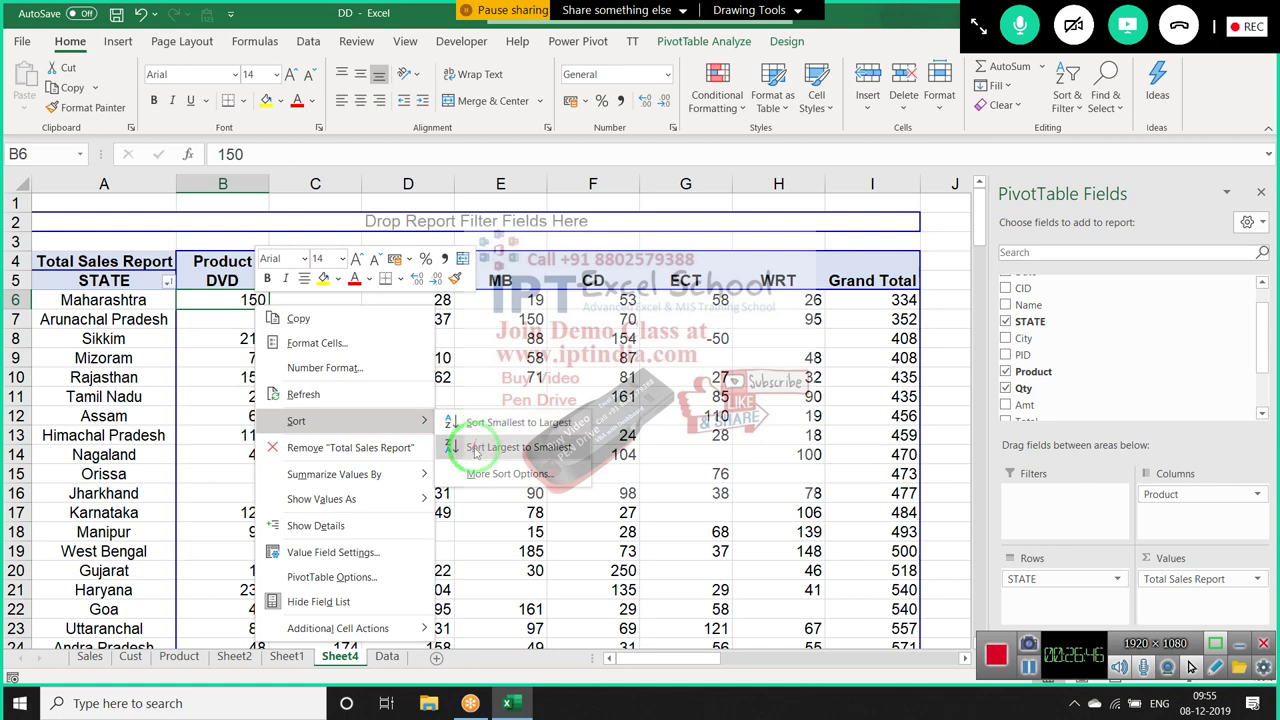
left_click(477, 453)
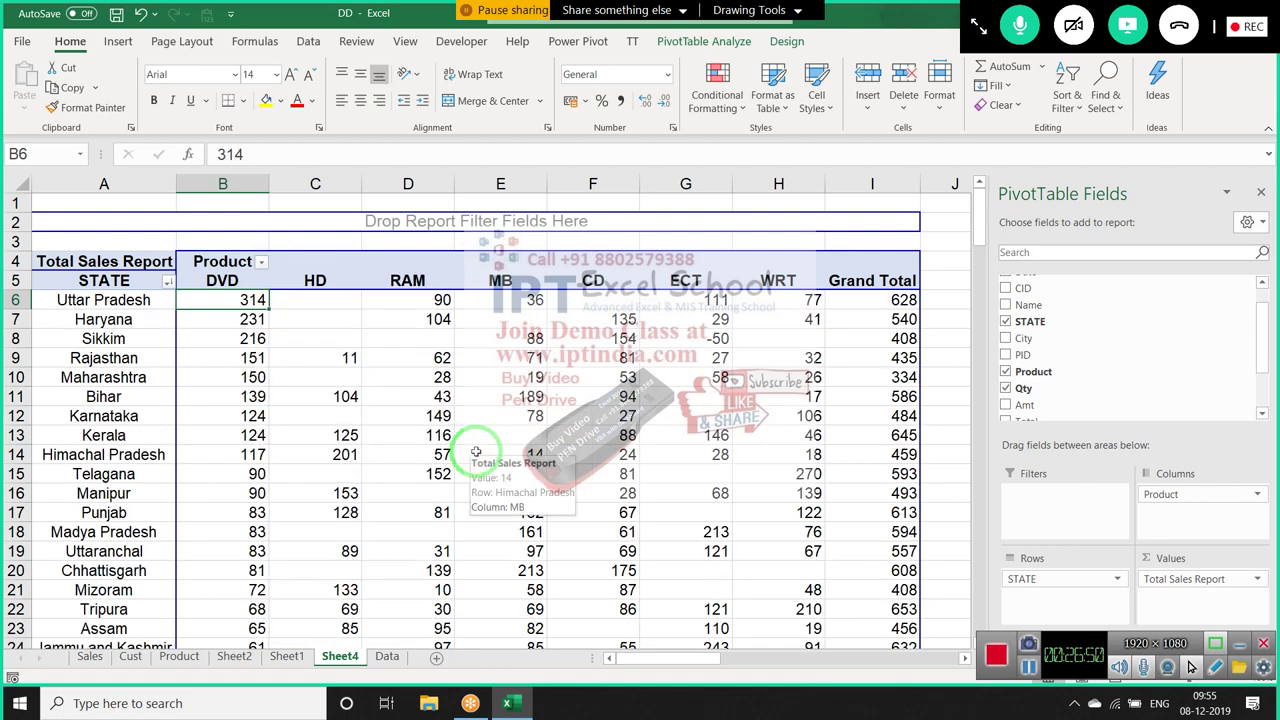
mouse_move(315, 319)
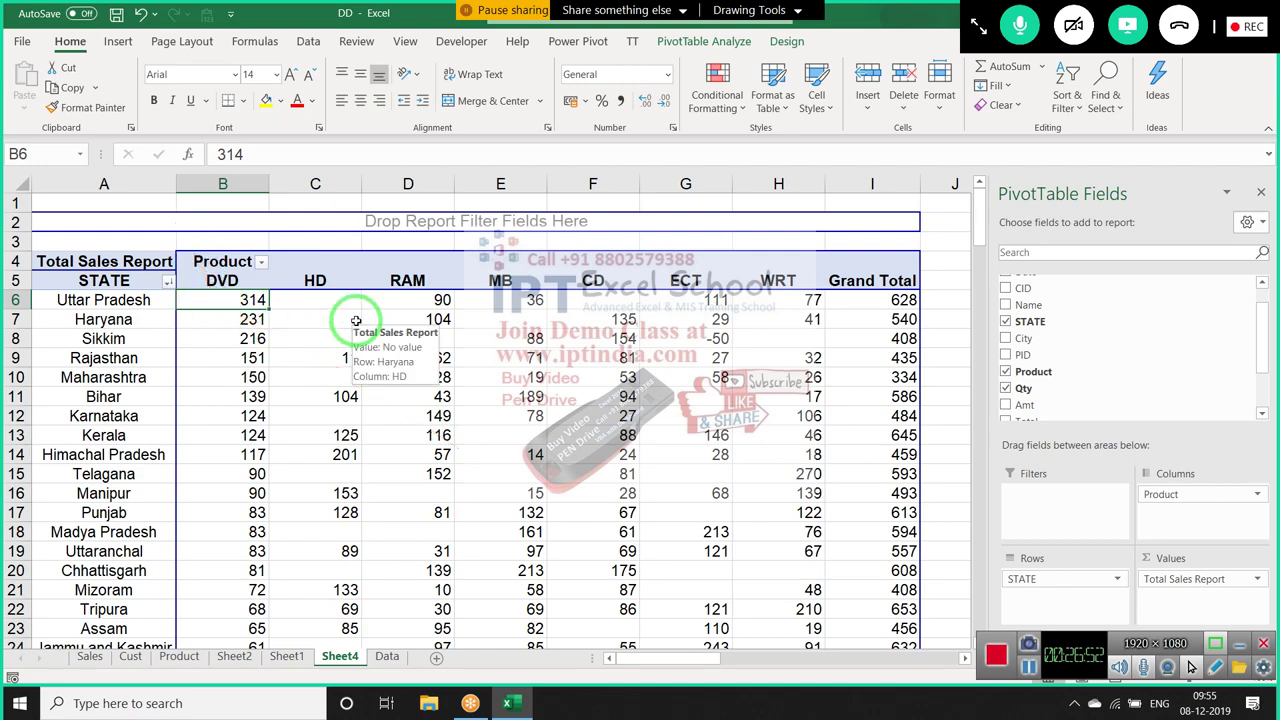
Sort the product columns Z to A from the RAM header, giving WRT through DVD
key("Down")
key("Down")
key("Down")
key("Down")
key("Down")
key("Down")
key("Down")
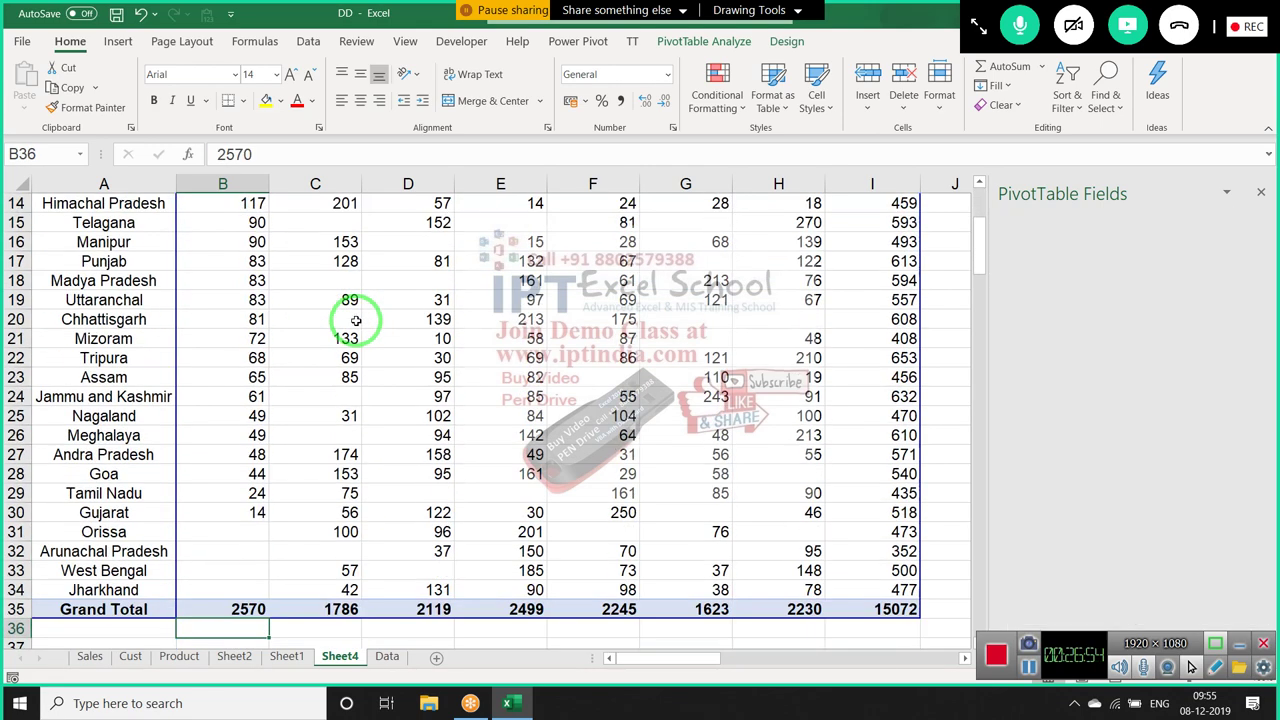
key("Down")
key("Down")
key("Down")
key("Up")
key("Up")
key("Up")
key("Up")
key("Up")
key("Up")
key("Up")
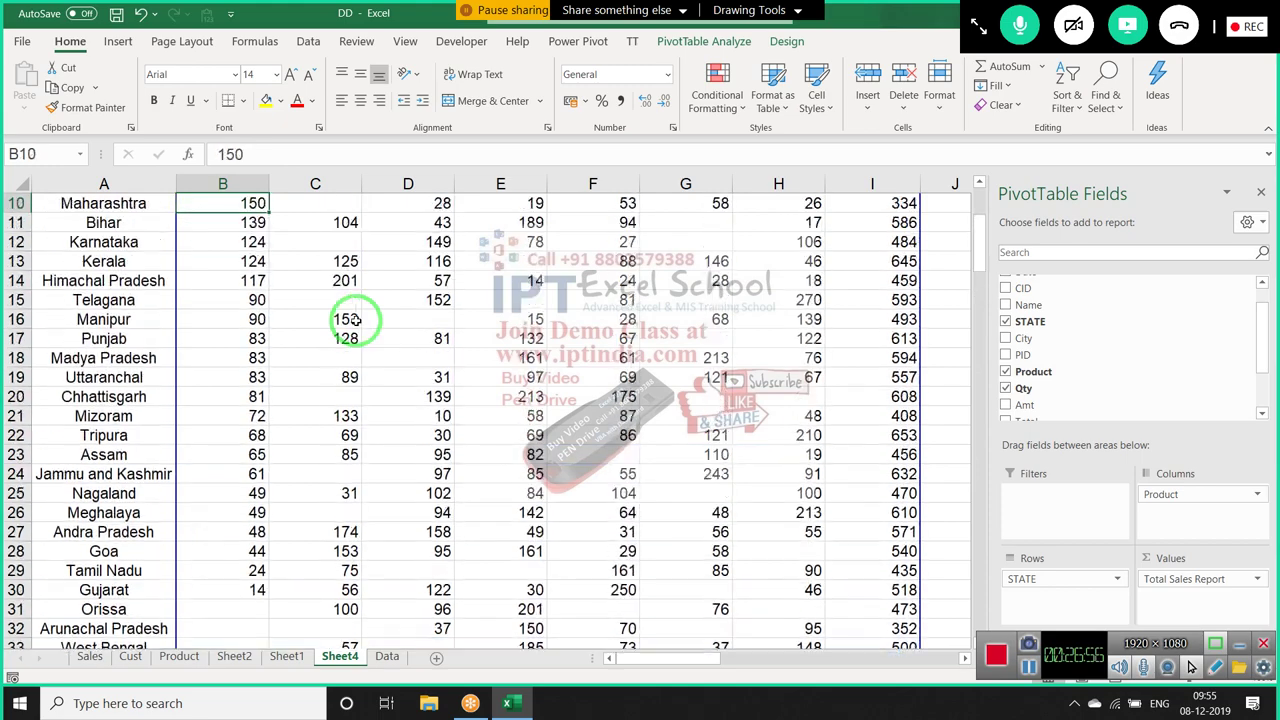
key("Up")
key("Up")
key("Up")
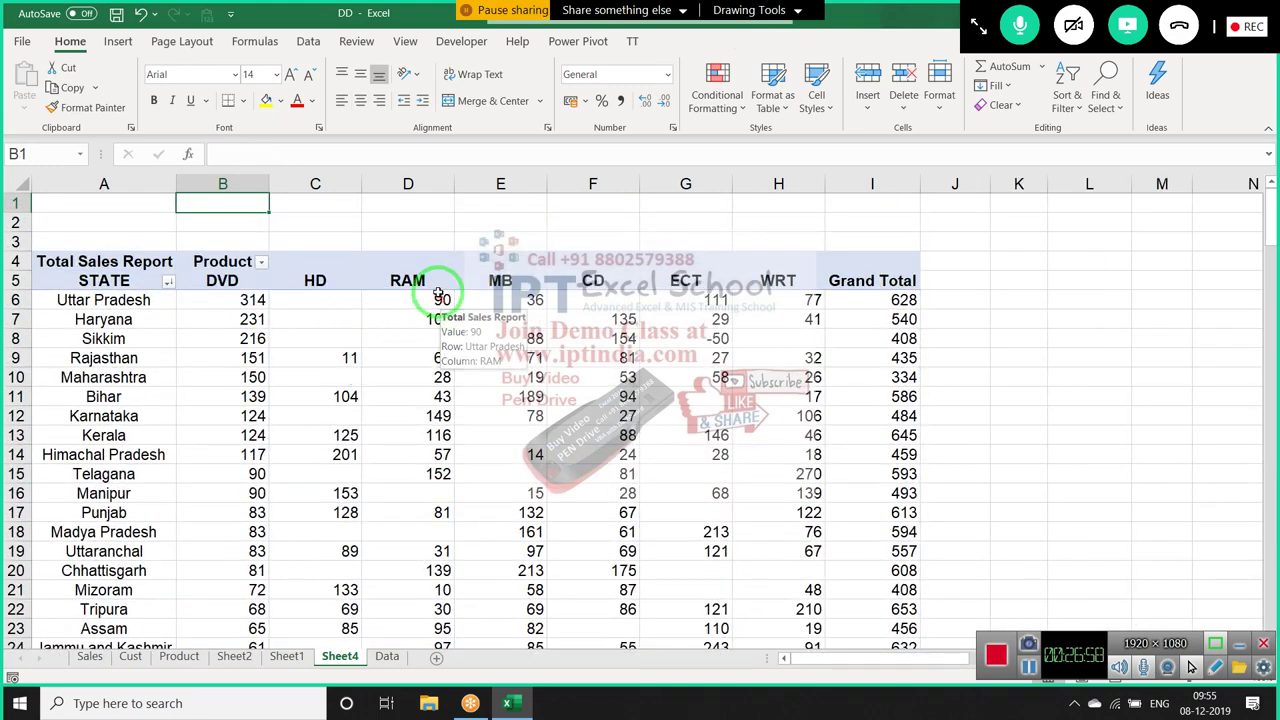
left_click(424, 280)
right_click(428, 283)
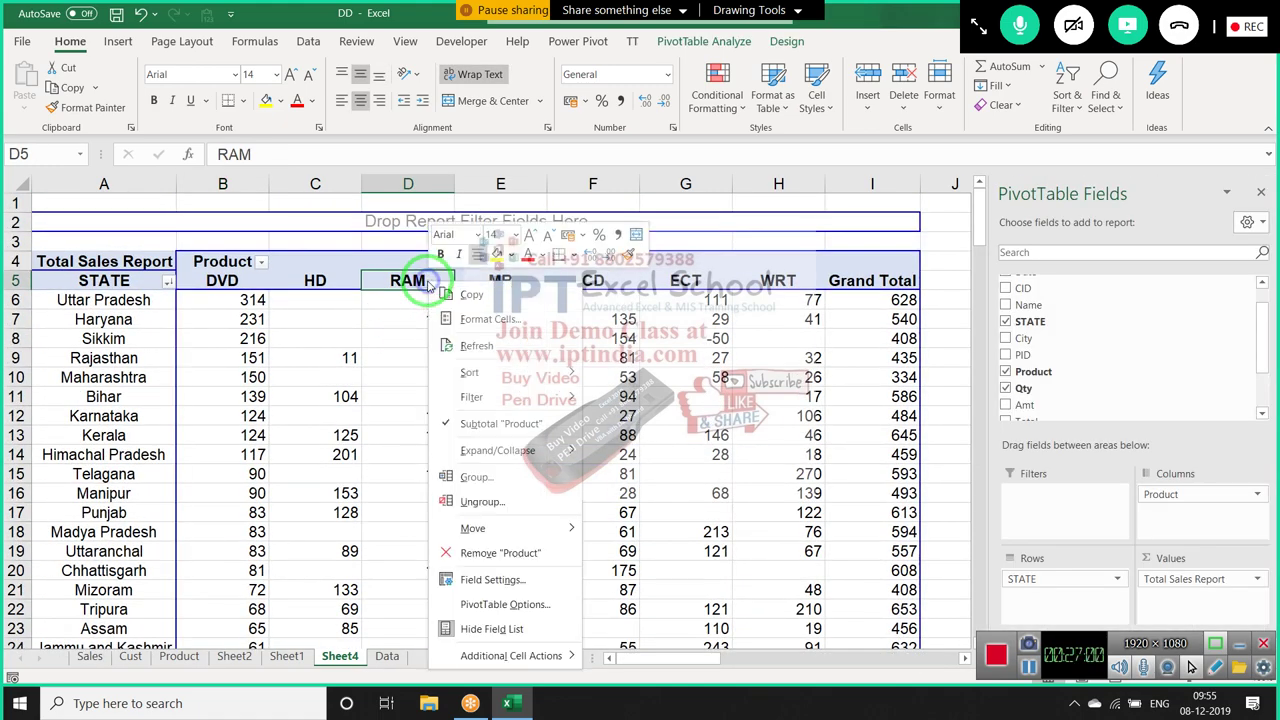
mouse_move(470, 372)
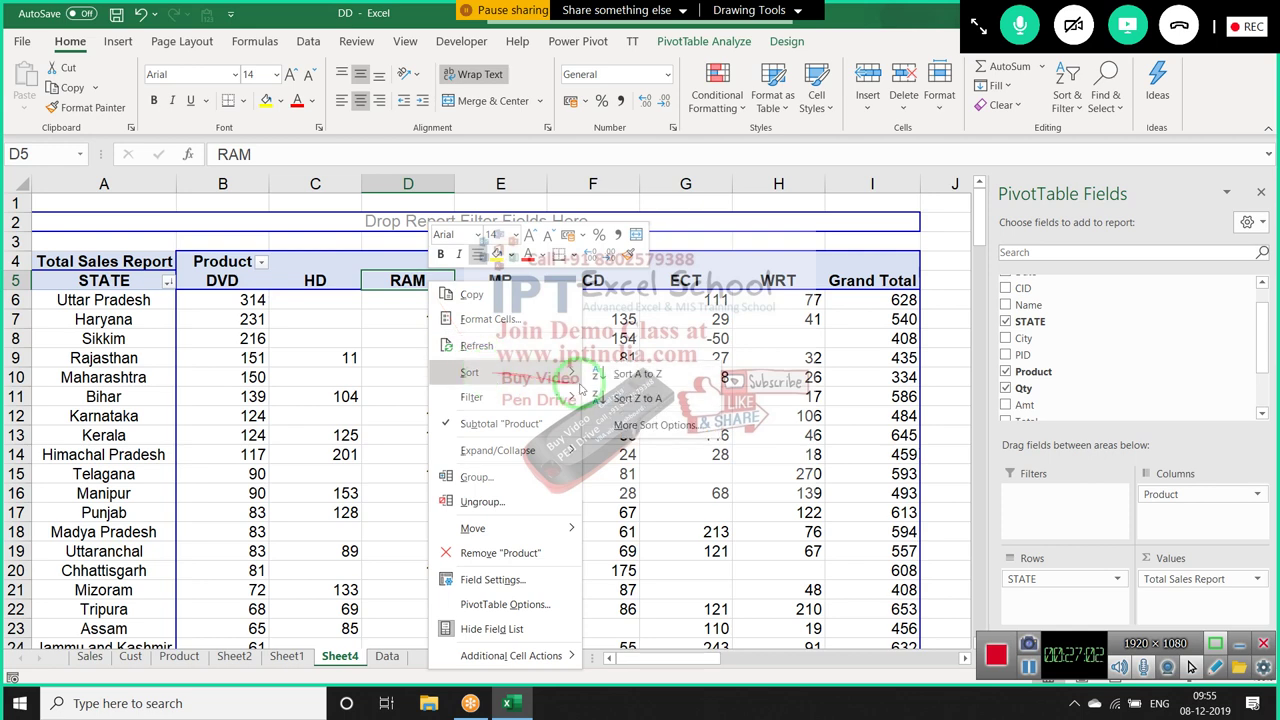
left_click(628, 375)
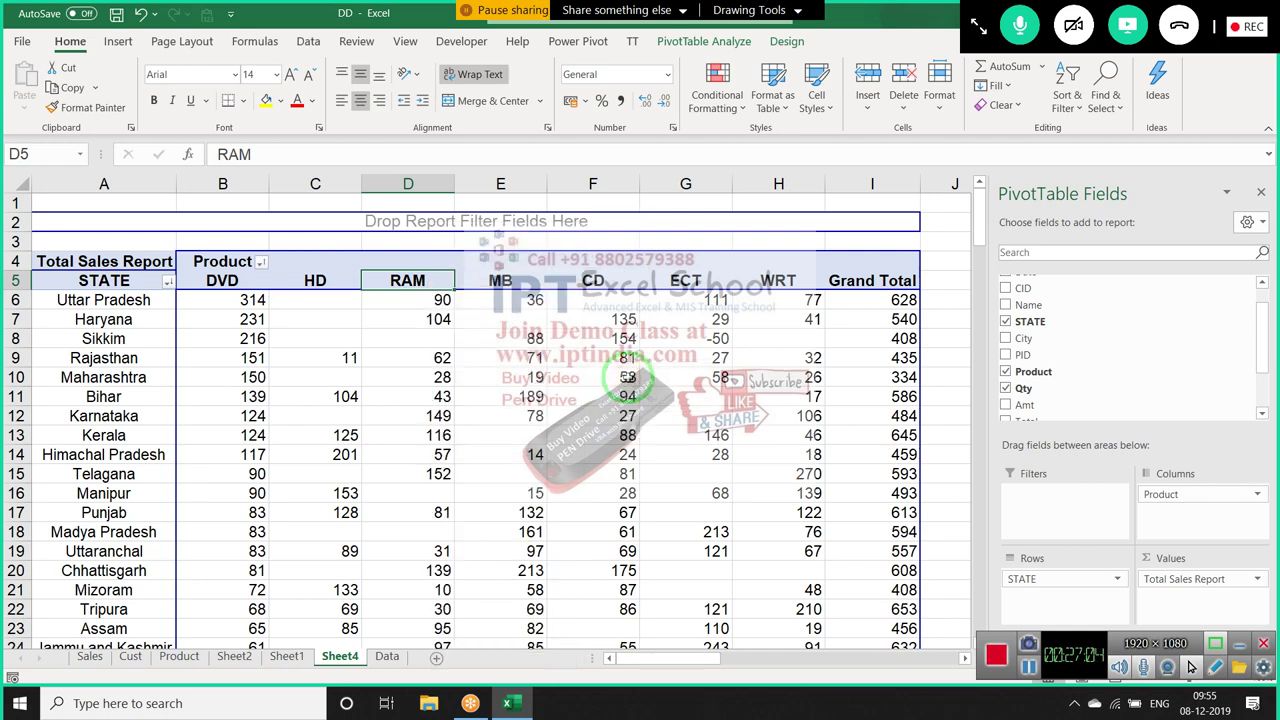
right_click(414, 286)
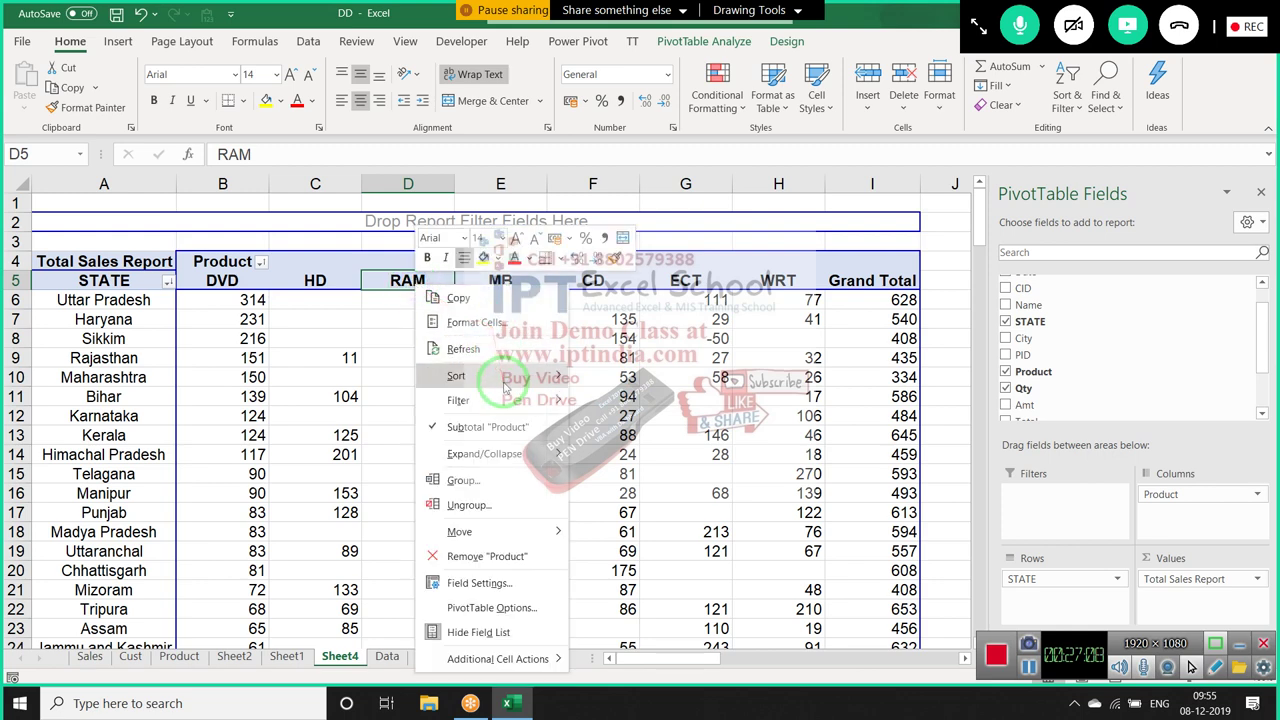
mouse_move(456, 376)
left_click(598, 404)
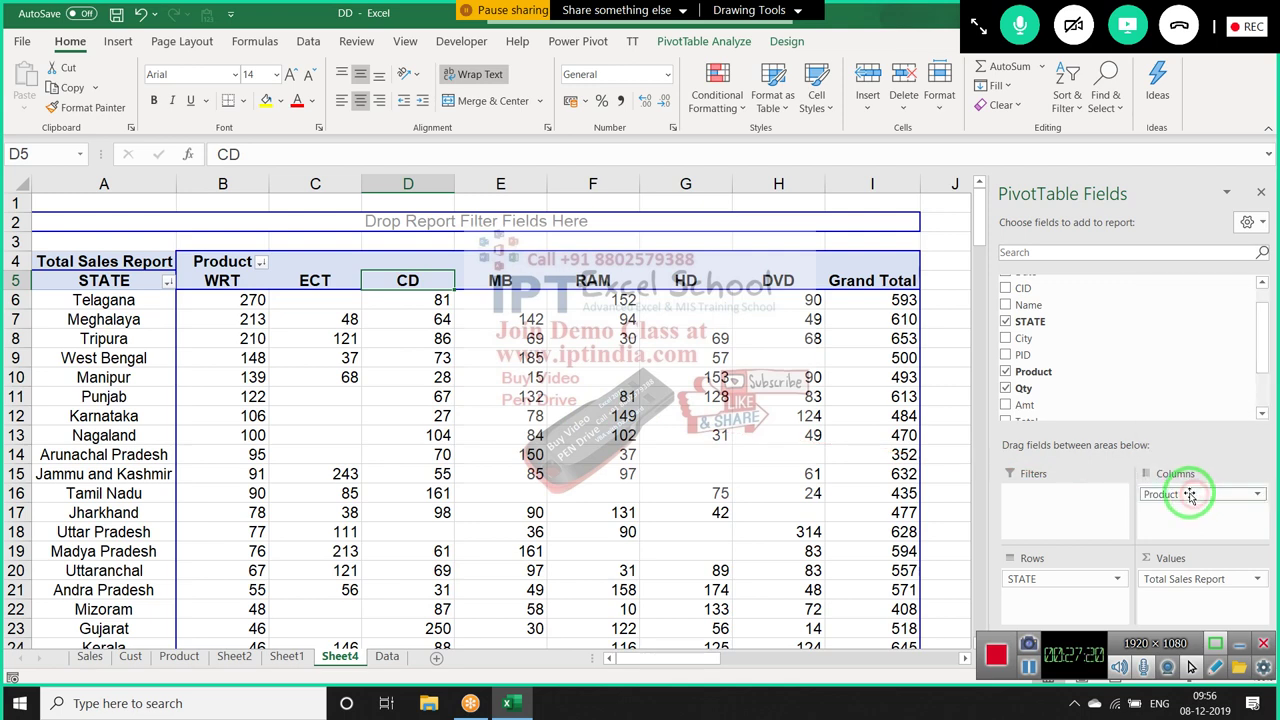
Move Product from the pivot's Columns into Rows so products list with their totals
mouse_move(1194, 497)
left_mouse_down()
mouse_move(1097, 412)
mouse_move(1100, 365)
left_mouse_up()
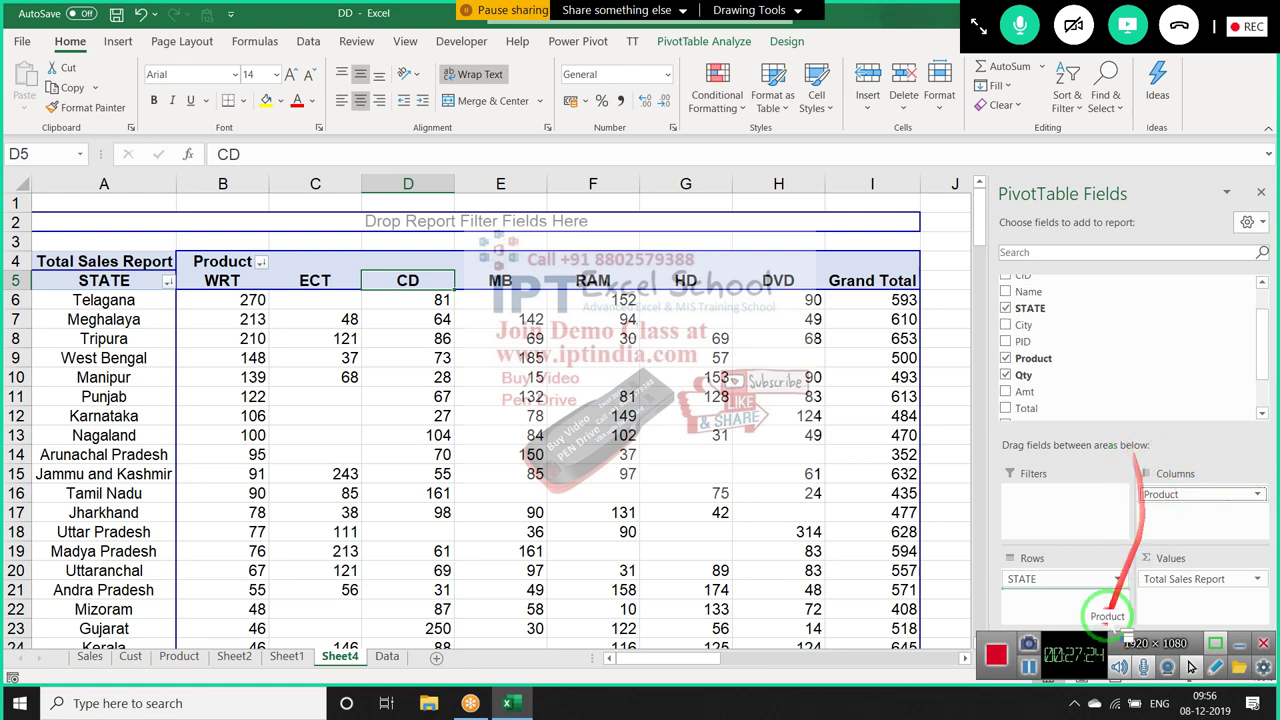
mouse_move(1100, 365)
left_mouse_down()
mouse_move(1081, 590)
mouse_move(1116, 394)
left_mouse_up()
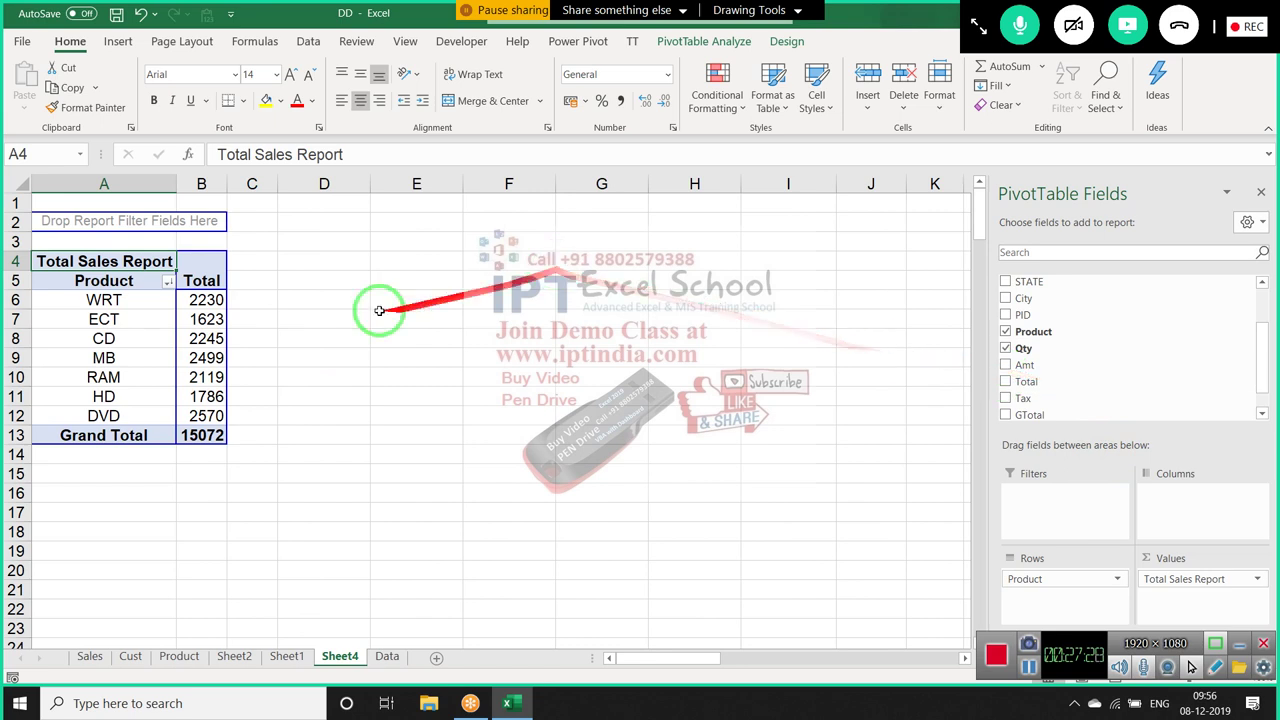
left_click_drag(140, 410, 104, 300)
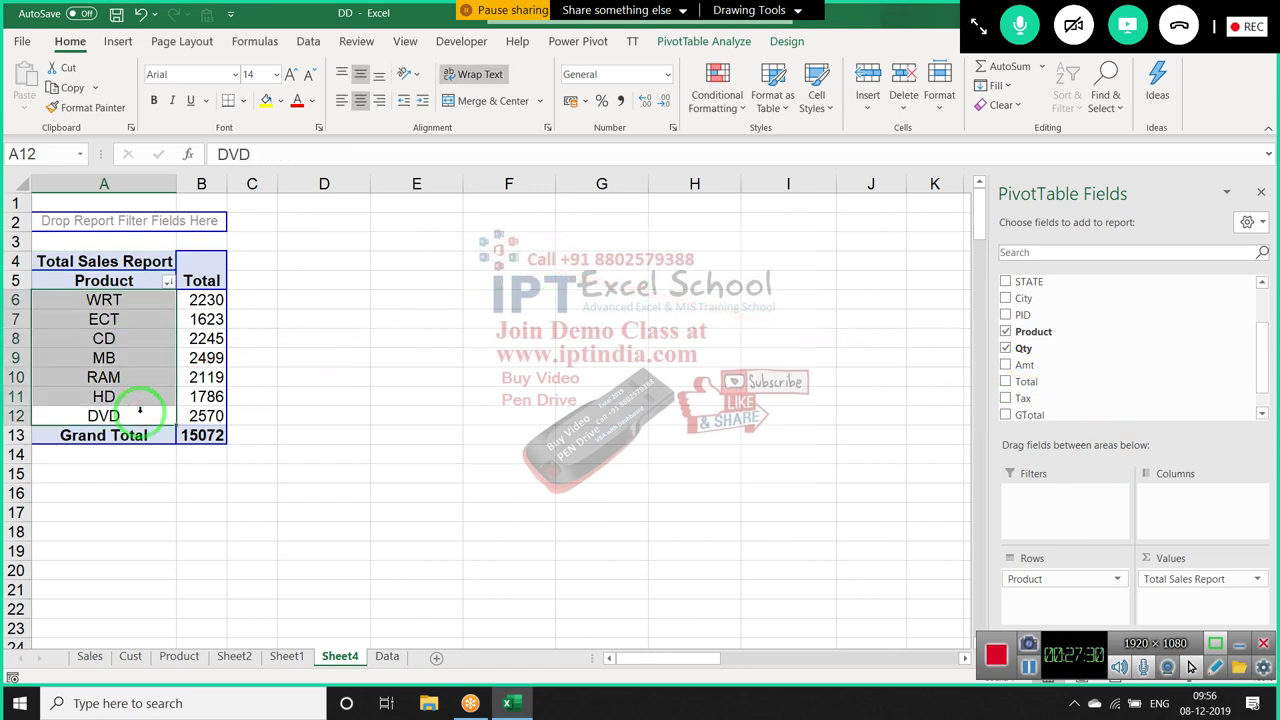
Move the DVD row to the beginning of the product list
left_click(140, 412)
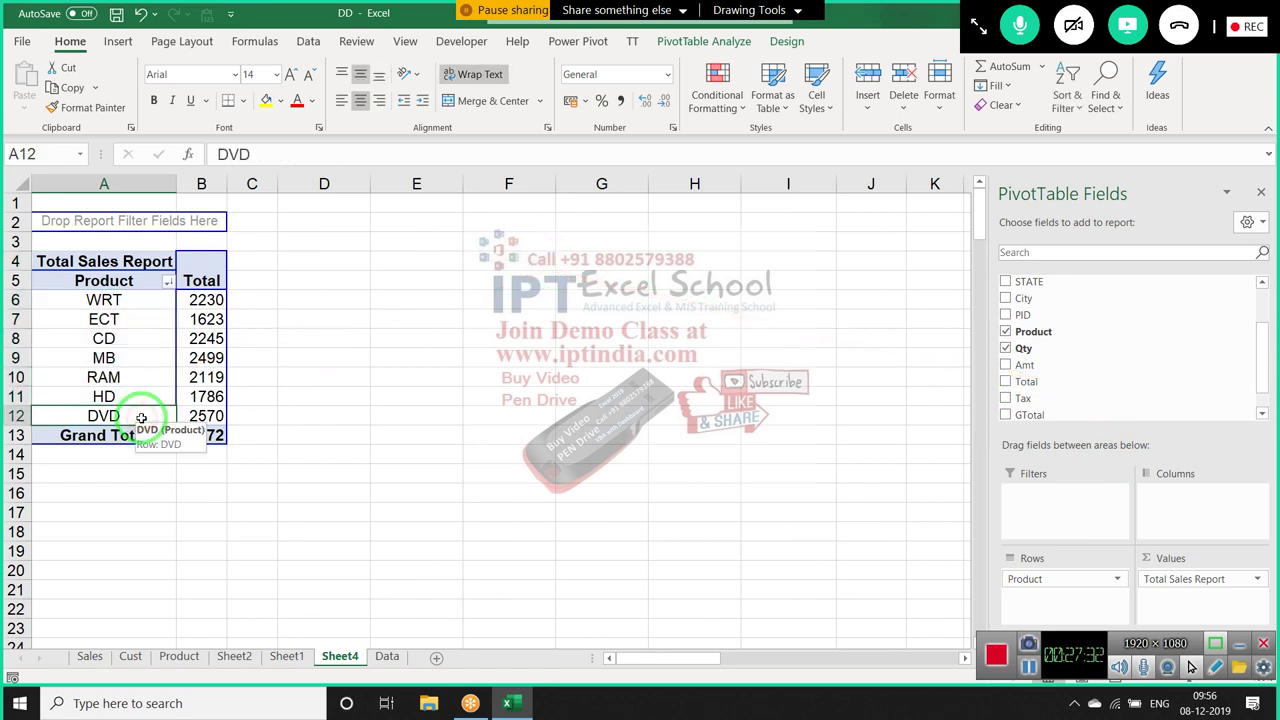
right_click(142, 420)
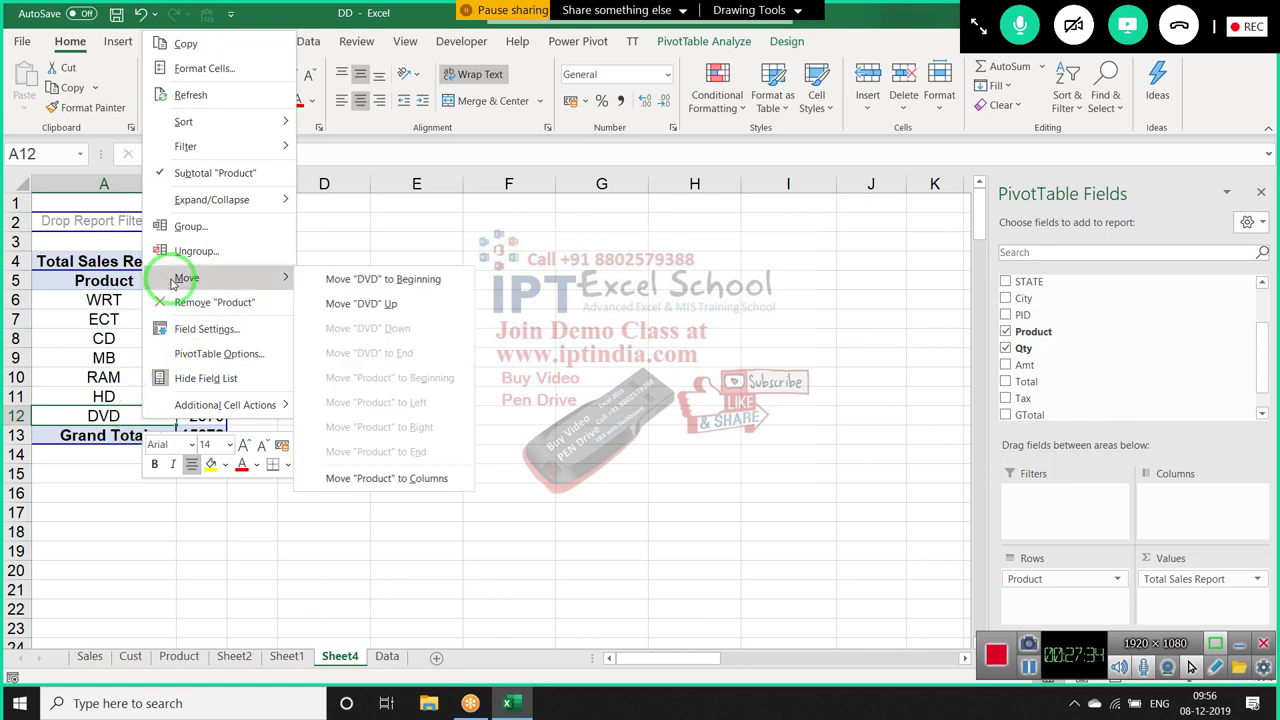
mouse_move(187, 278)
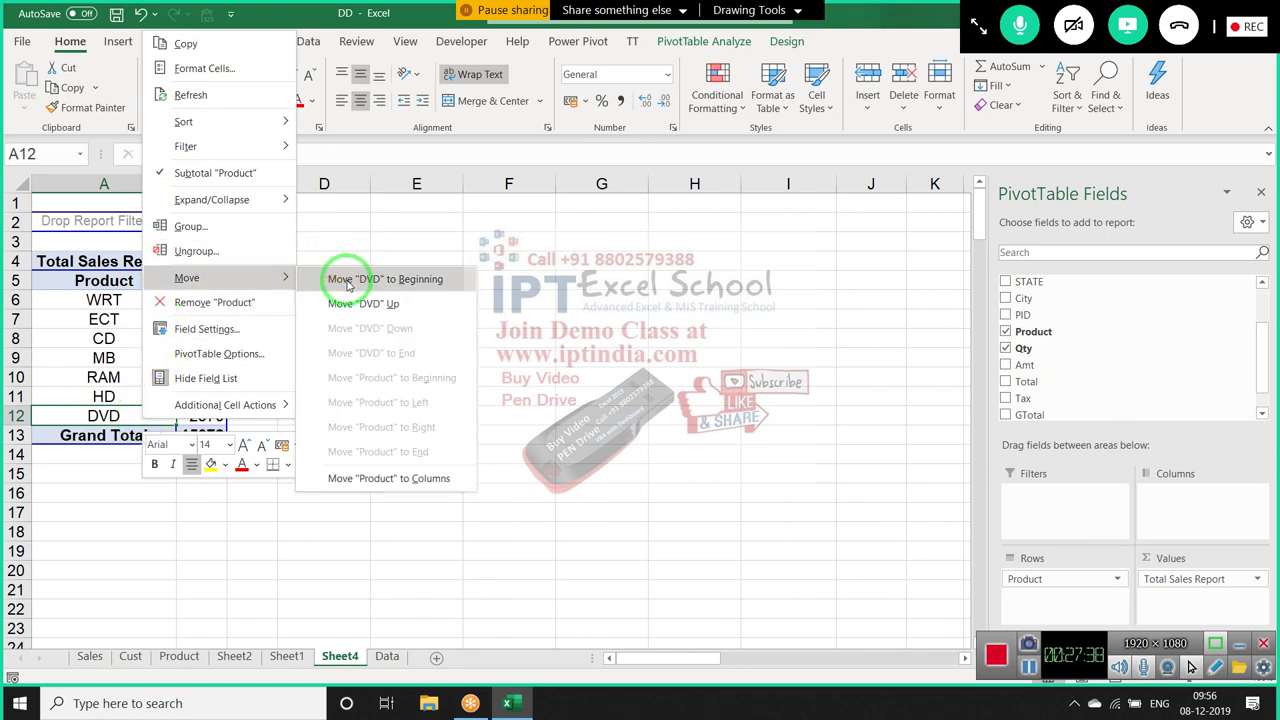
left_click(348, 286)
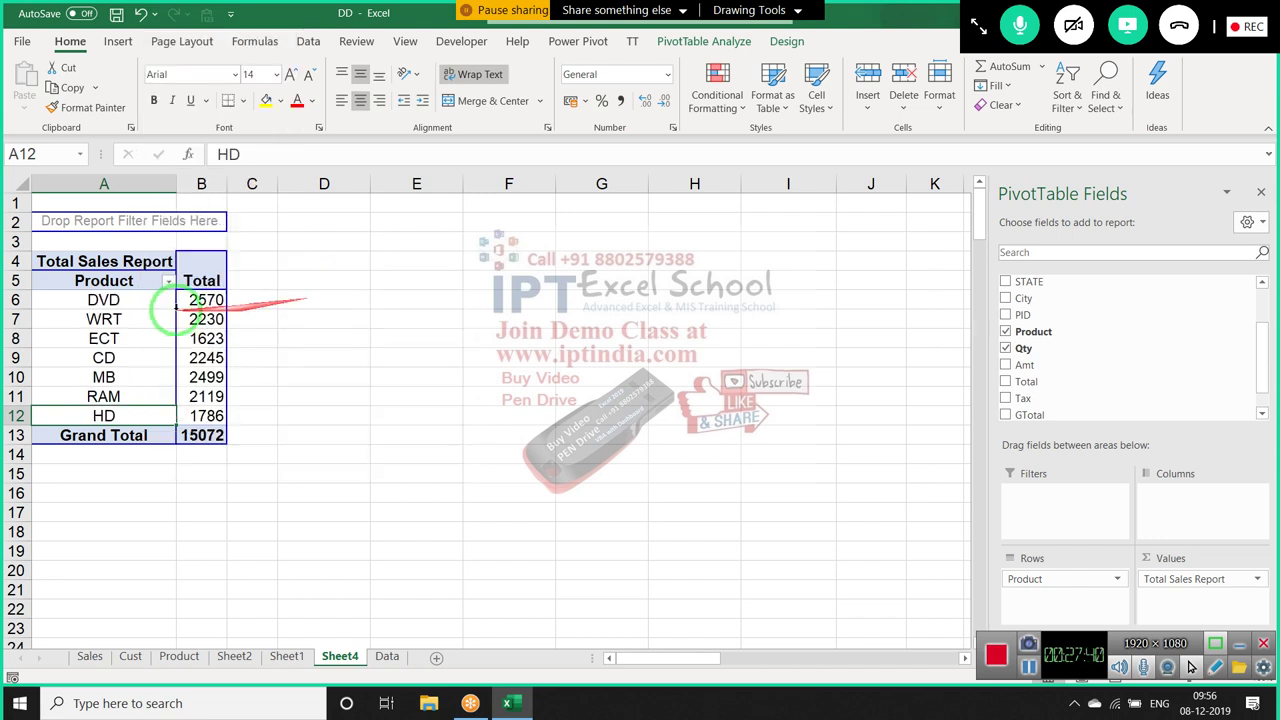
right_click(121, 410)
mouse_move(174, 273)
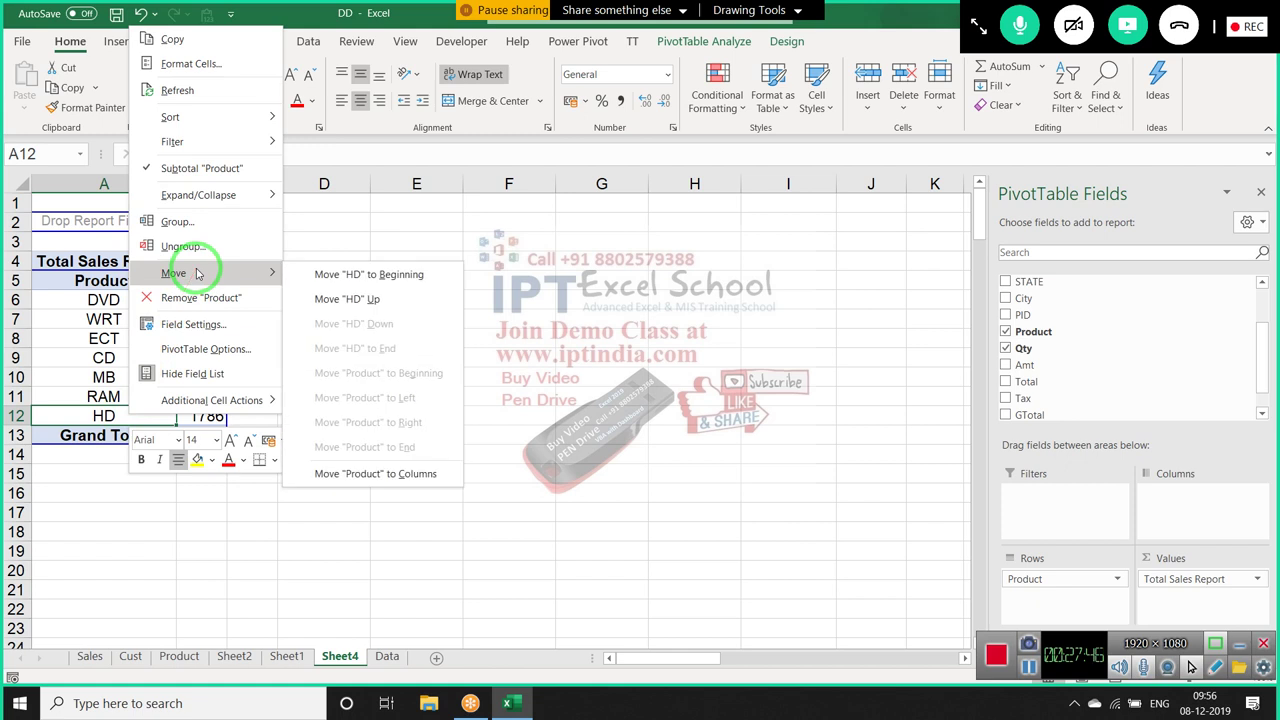
left_click(655, 318)
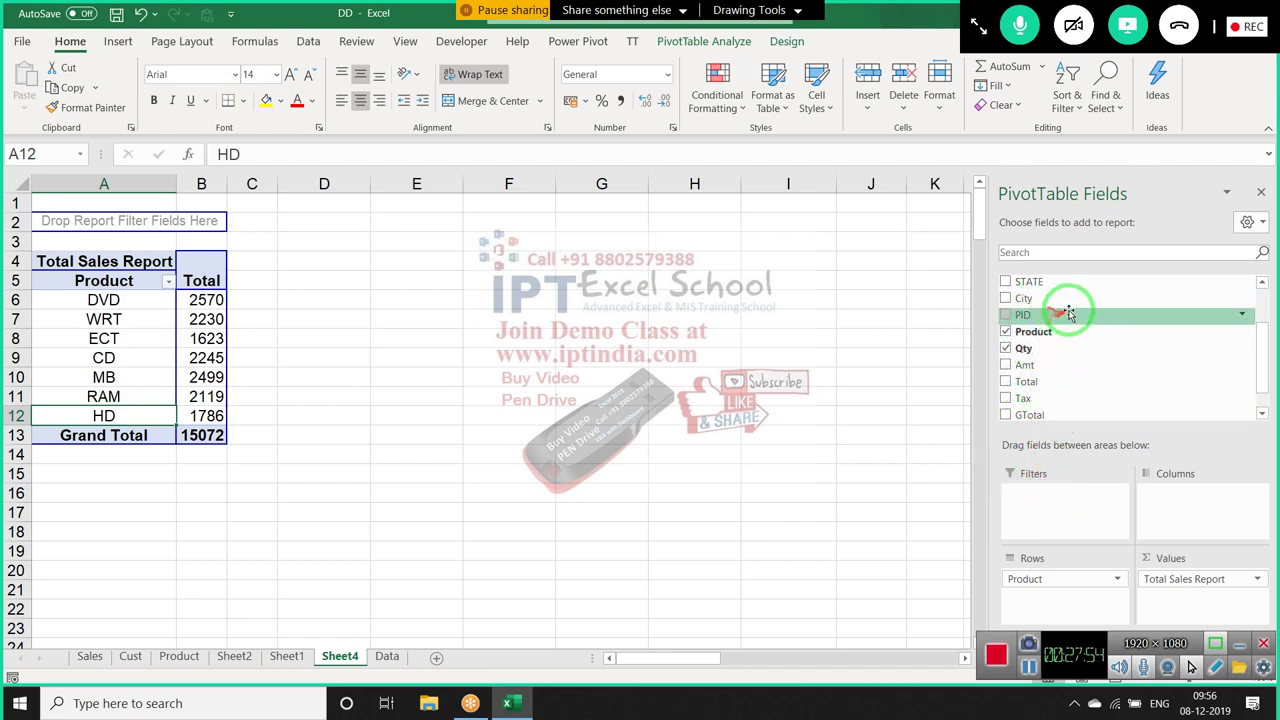
Add Name as column headings and move the Puja column to the end
left_click_drag(1265, 352, 1252, 324)
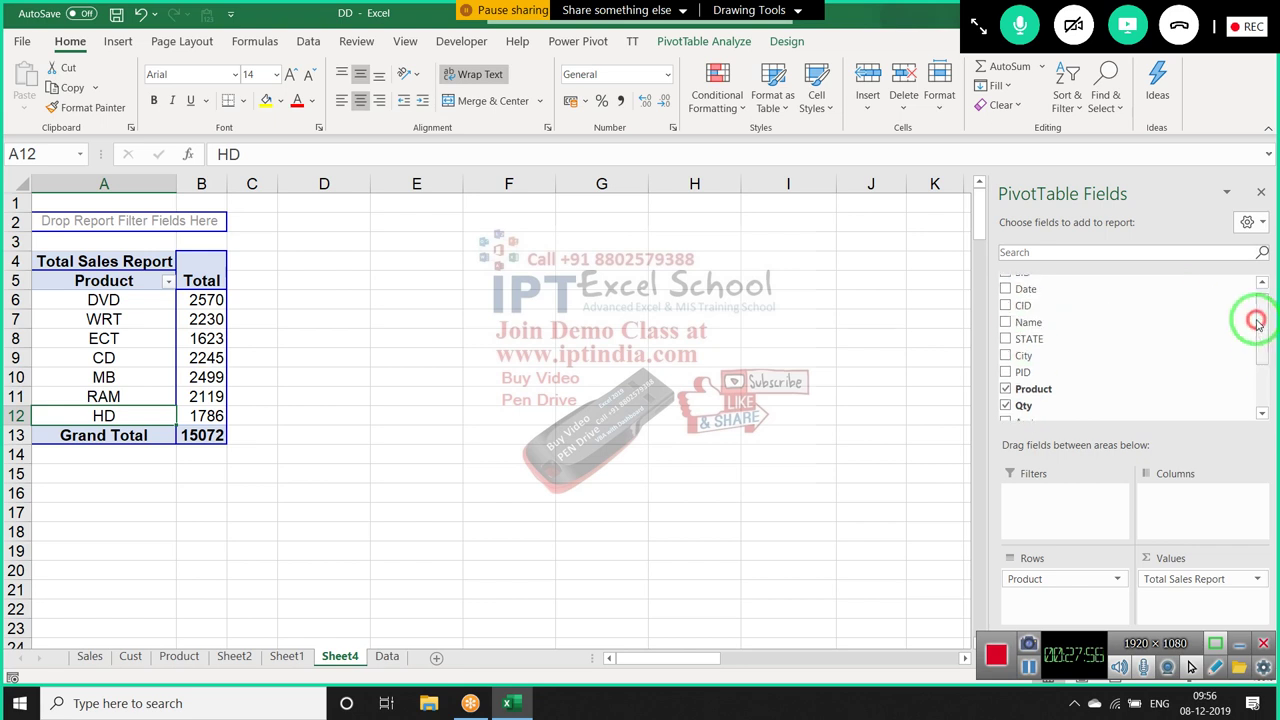
left_click_drag(1155, 322, 1205, 500)
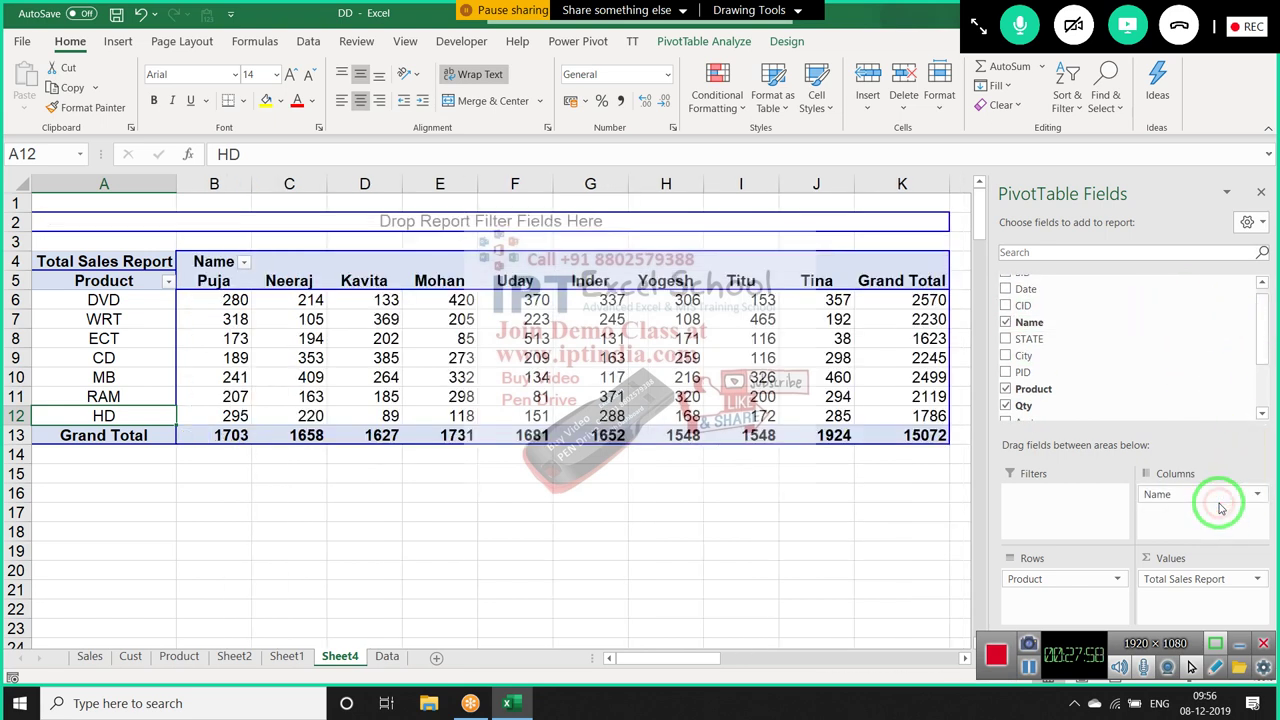
left_click(236, 281)
right_click(236, 281)
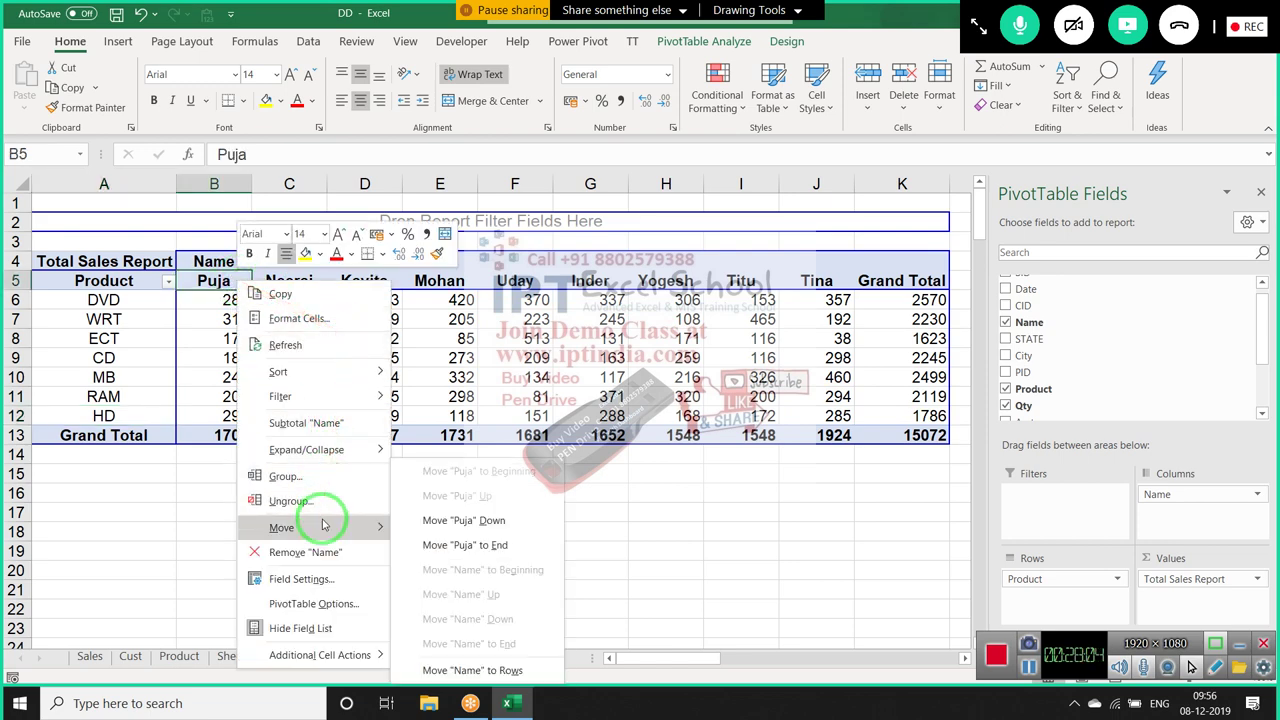
mouse_move(281, 527)
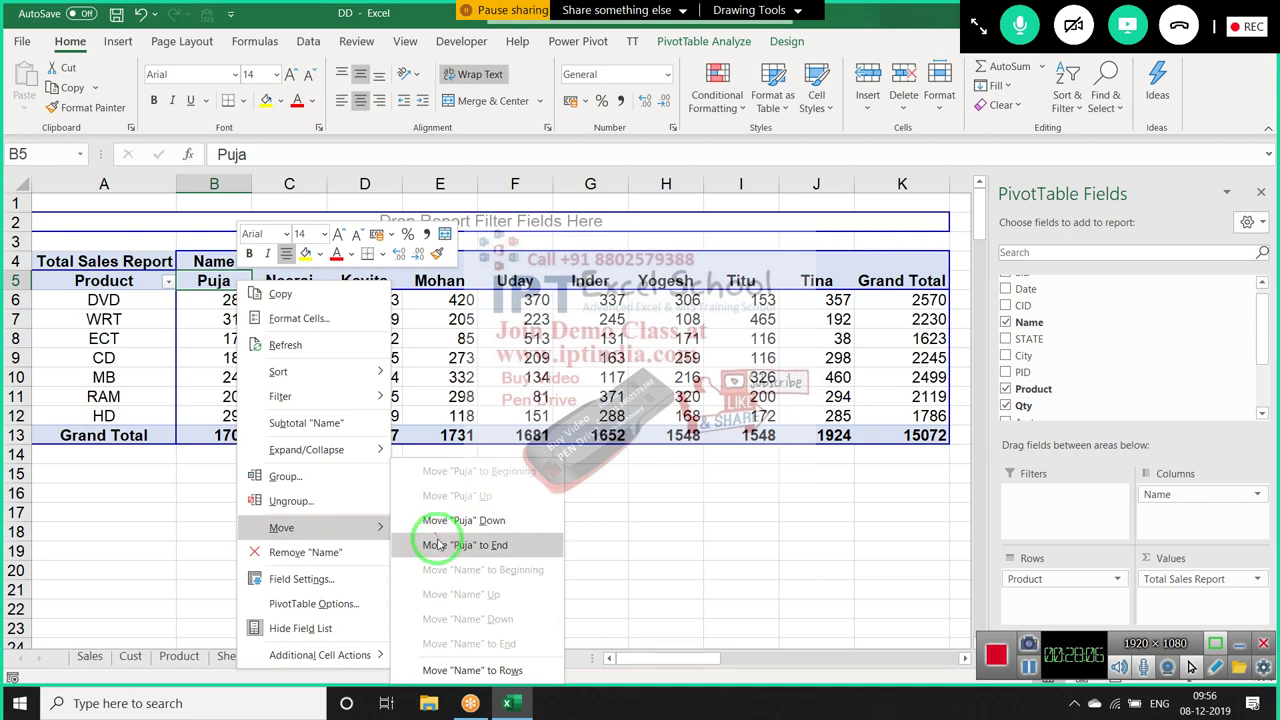
left_click(438, 544)
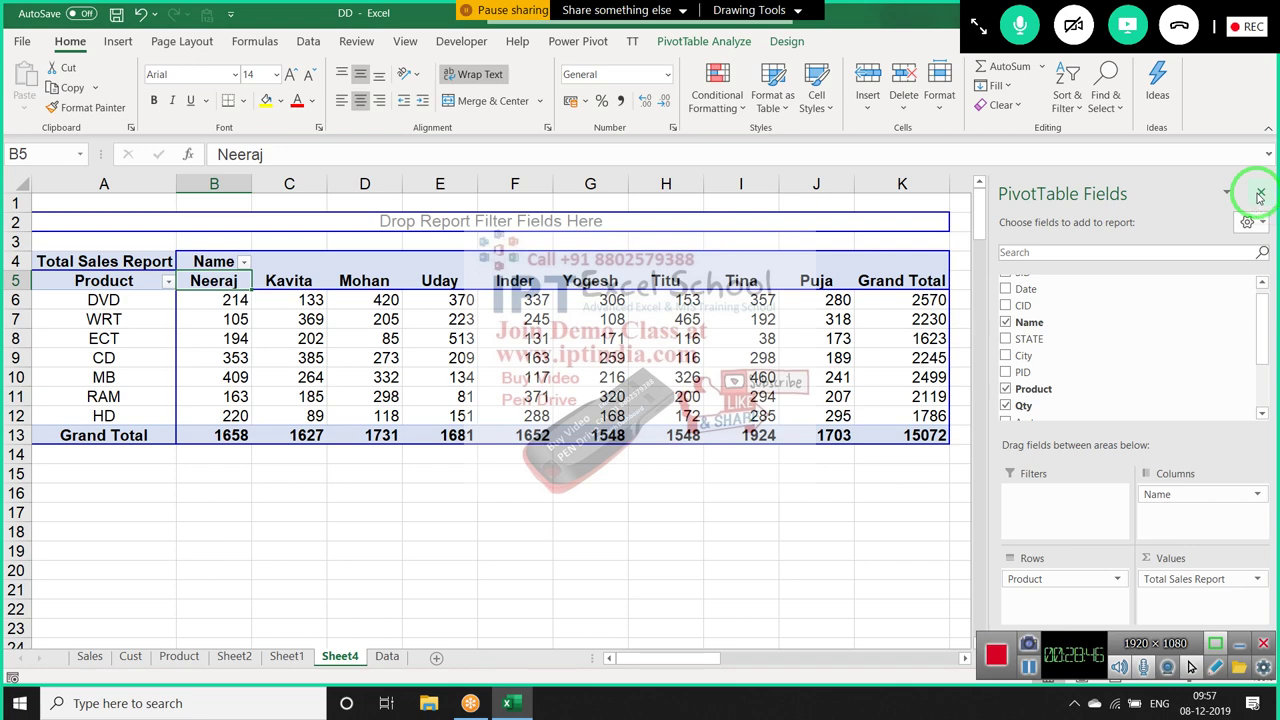
Extend the selection across the Kavita, Mohan and Uday headers, then select cell B8
key("shift+Right")
key("shift+Right")
key("shift+Right")
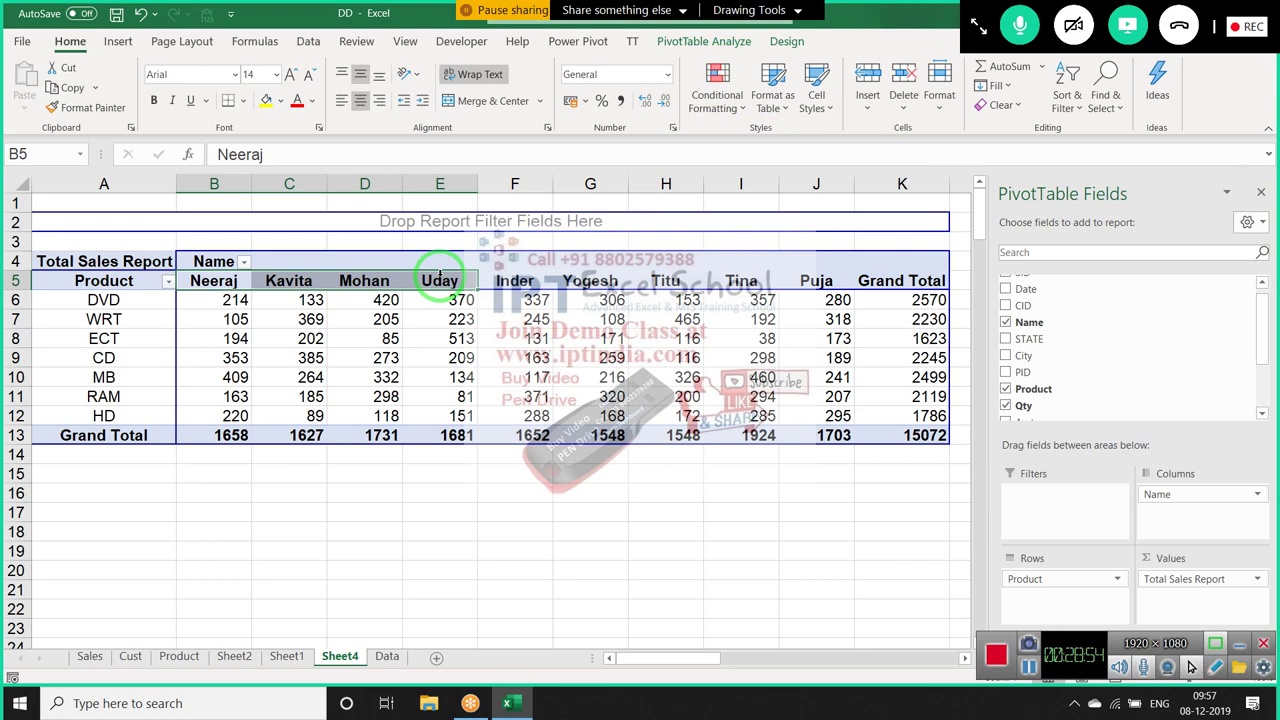
right_click(440, 278)
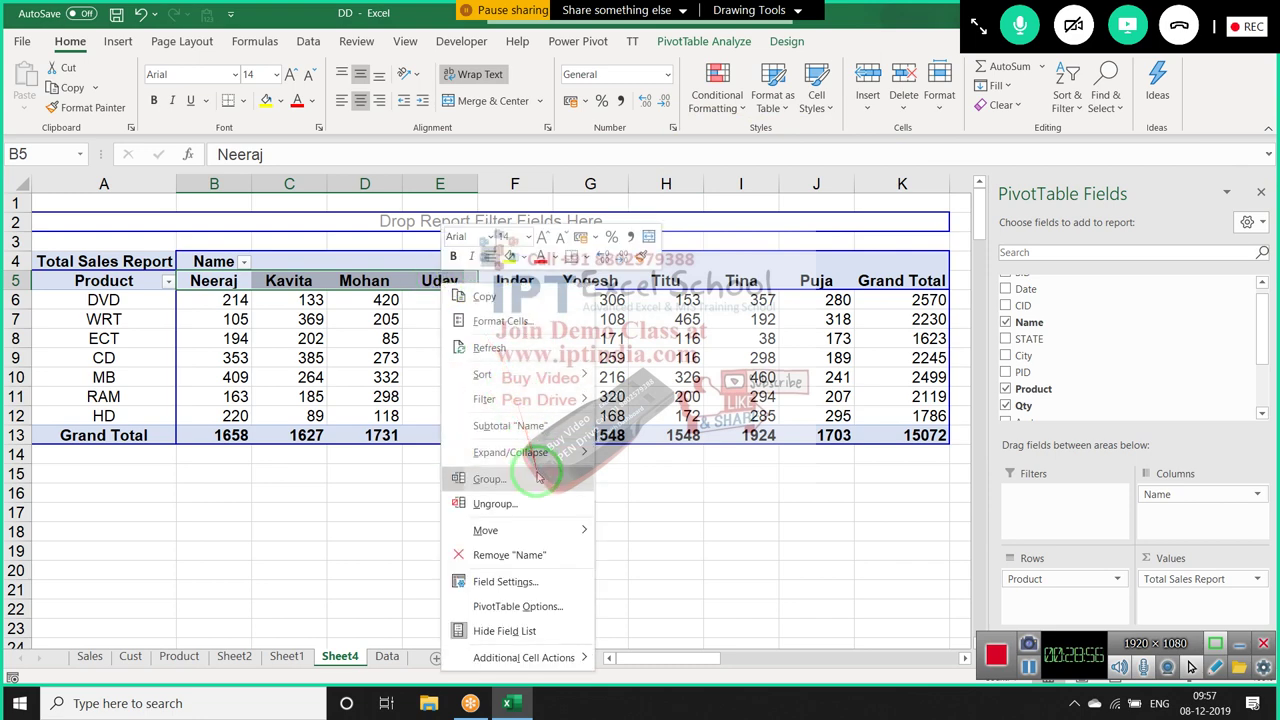
mouse_move(520, 530)
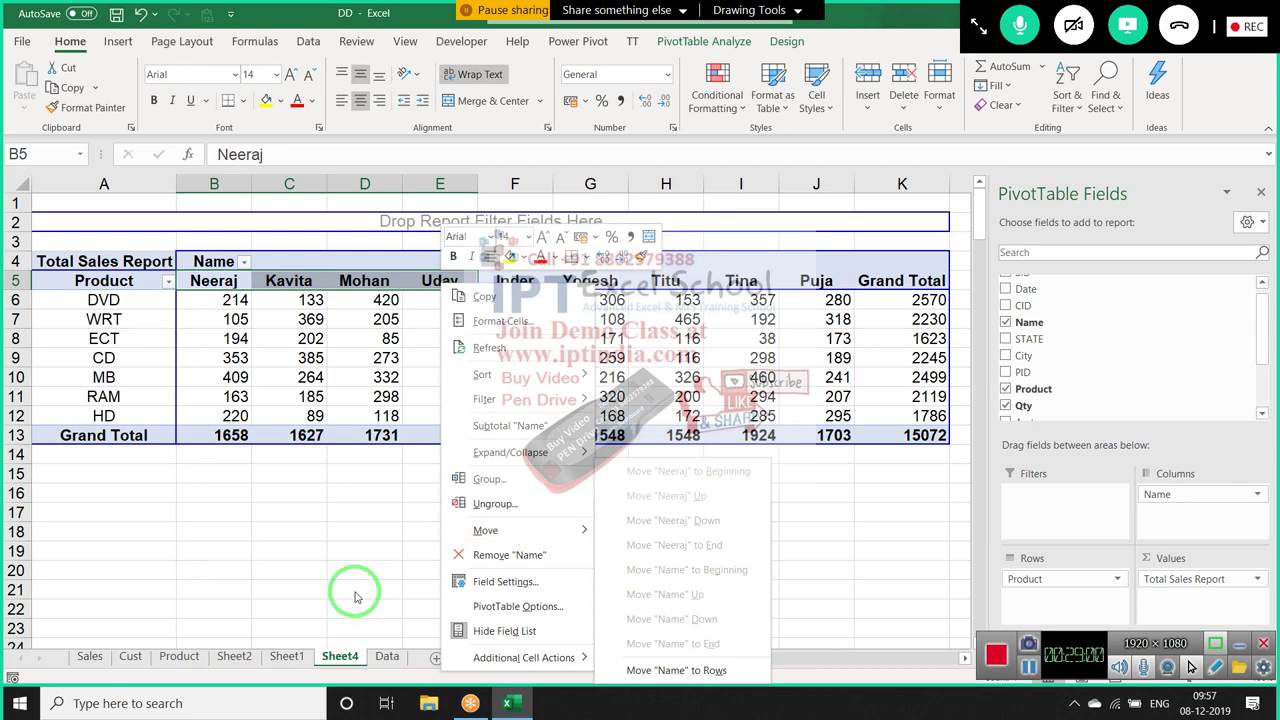
left_click(223, 580)
left_click(233, 343)
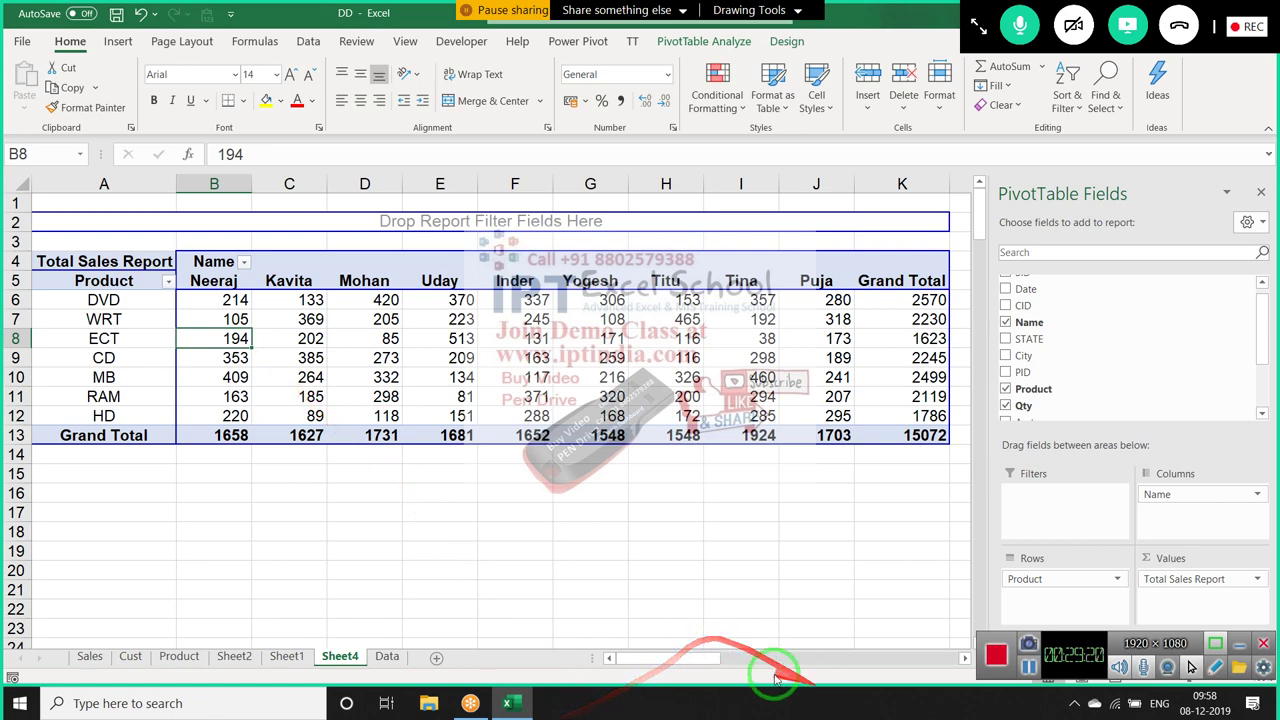
Drop Product from Rows, move Name into Rows, and select the Puja and Kavita labels
left_click(1030, 670)
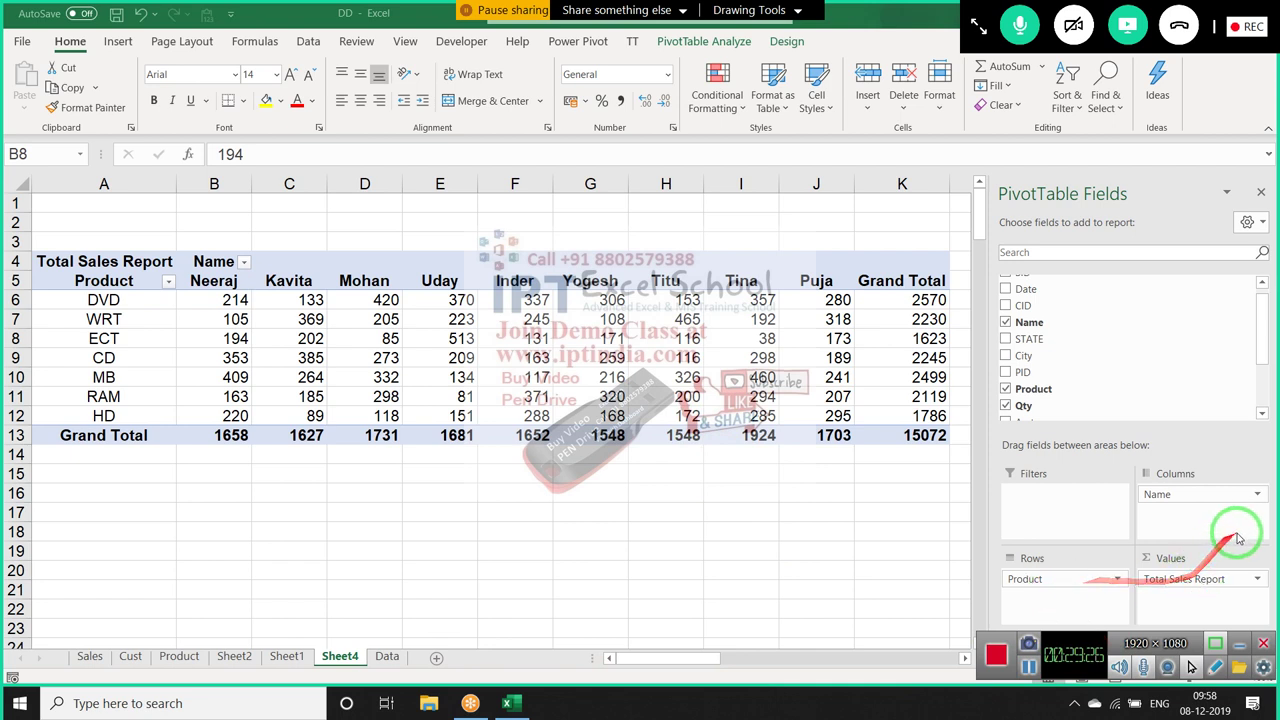
left_click(1190, 495)
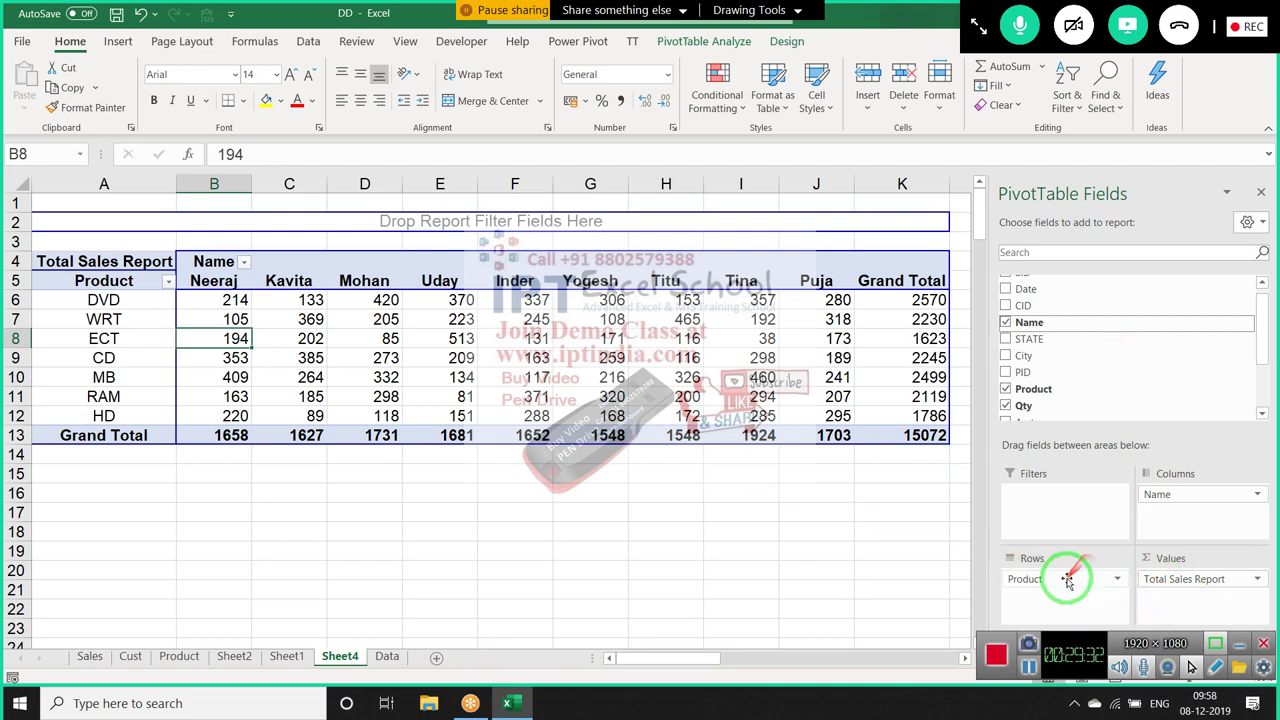
left_click_drag(1066, 578, 1120, 337)
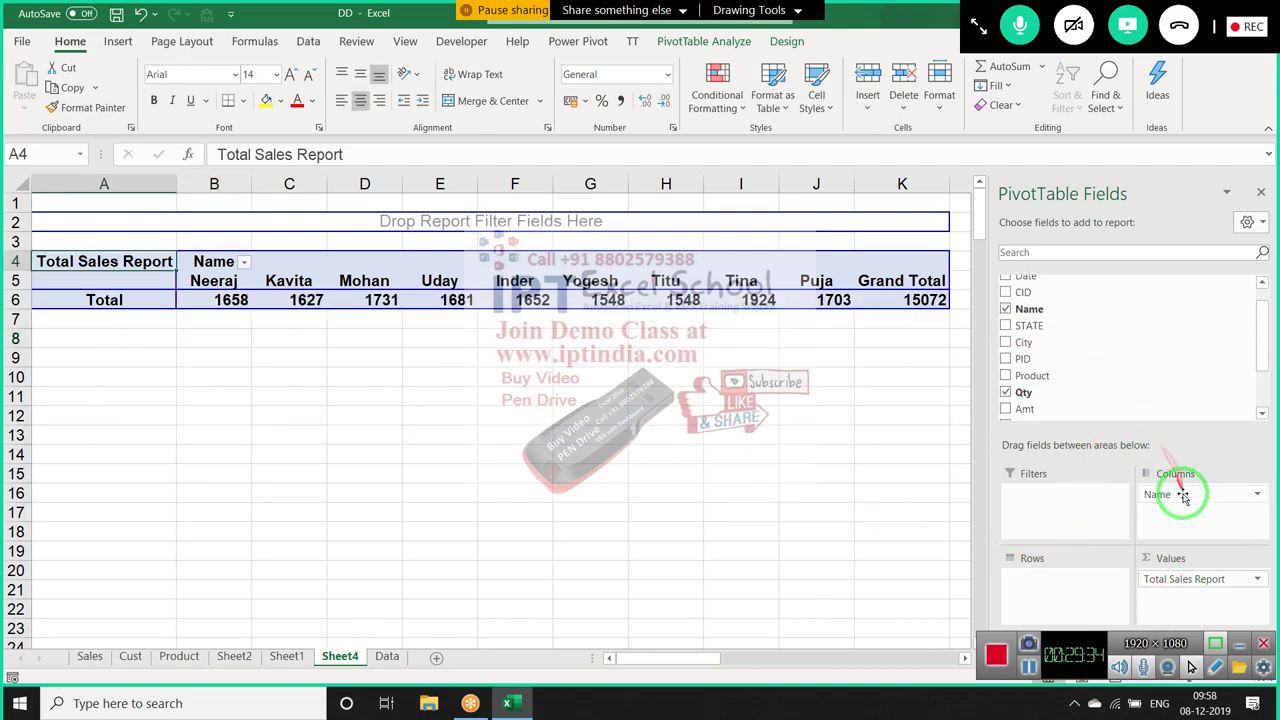
left_click_drag(1160, 494, 1066, 608)
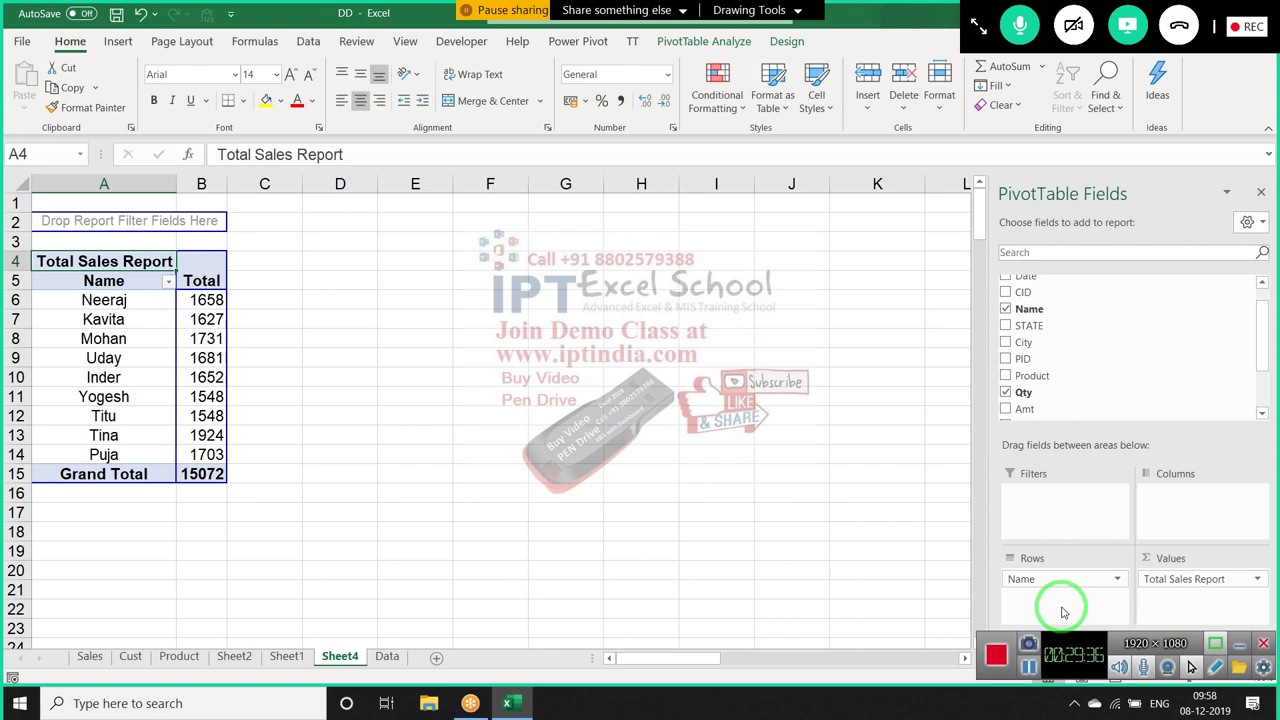
left_click(135, 454)
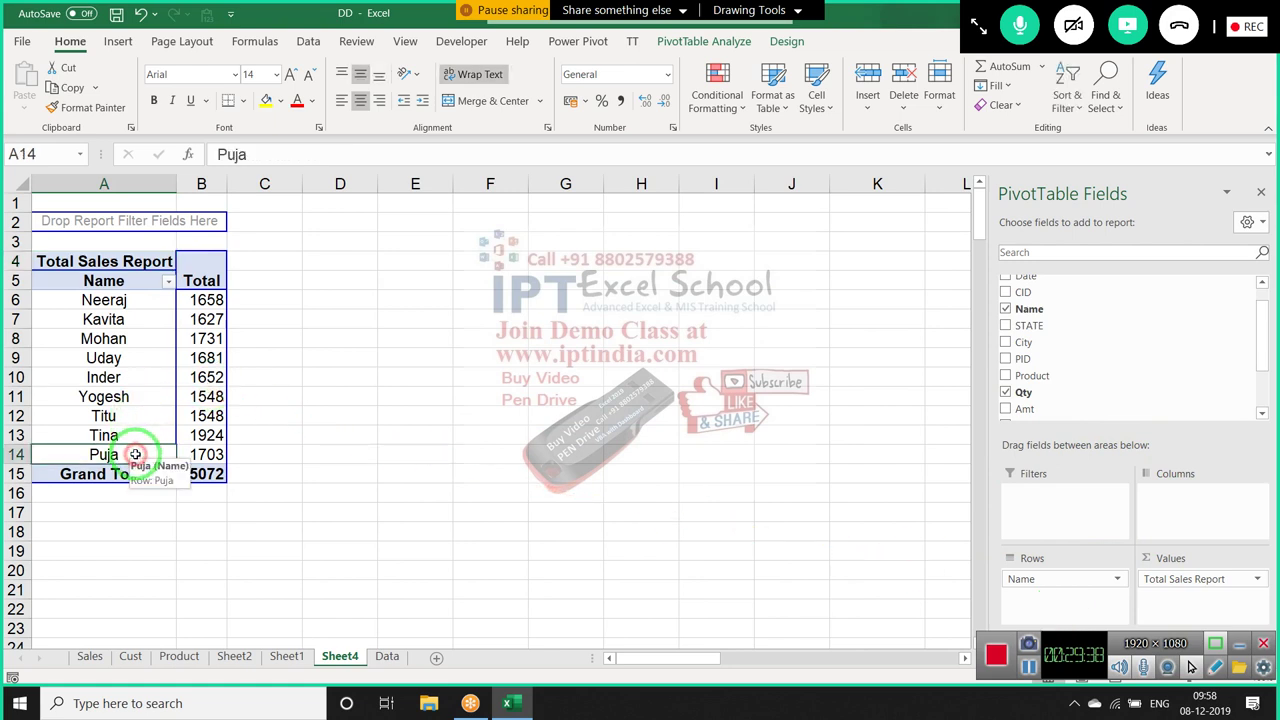
left_click(135, 325)
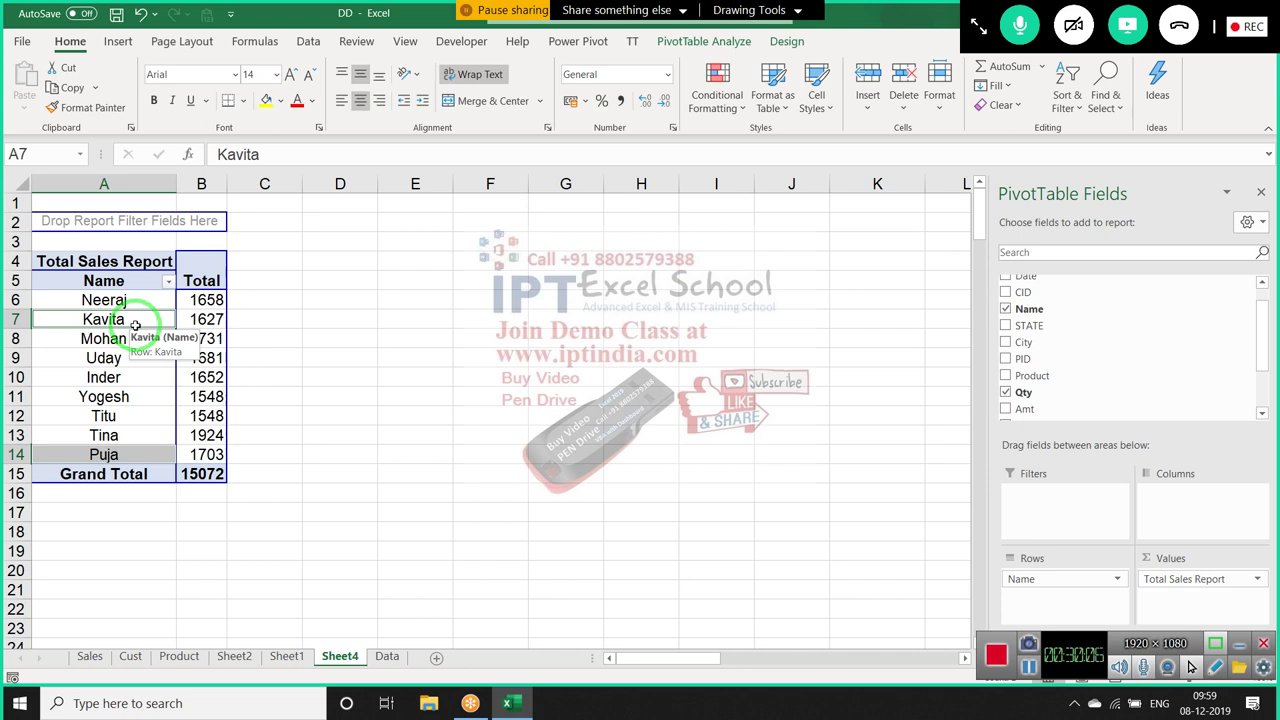
Group Kavita and Puja into Group1 and remove the original Name field from Rows
right_click(104, 458)
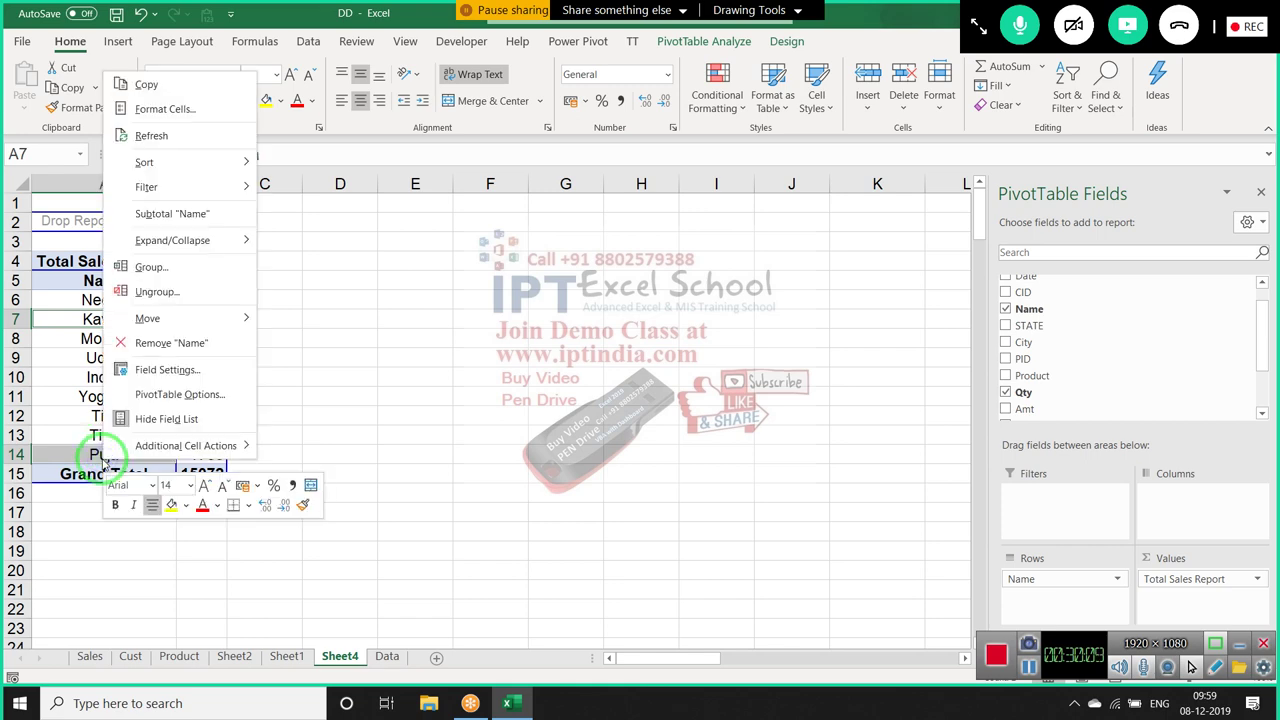
left_click(172, 262)
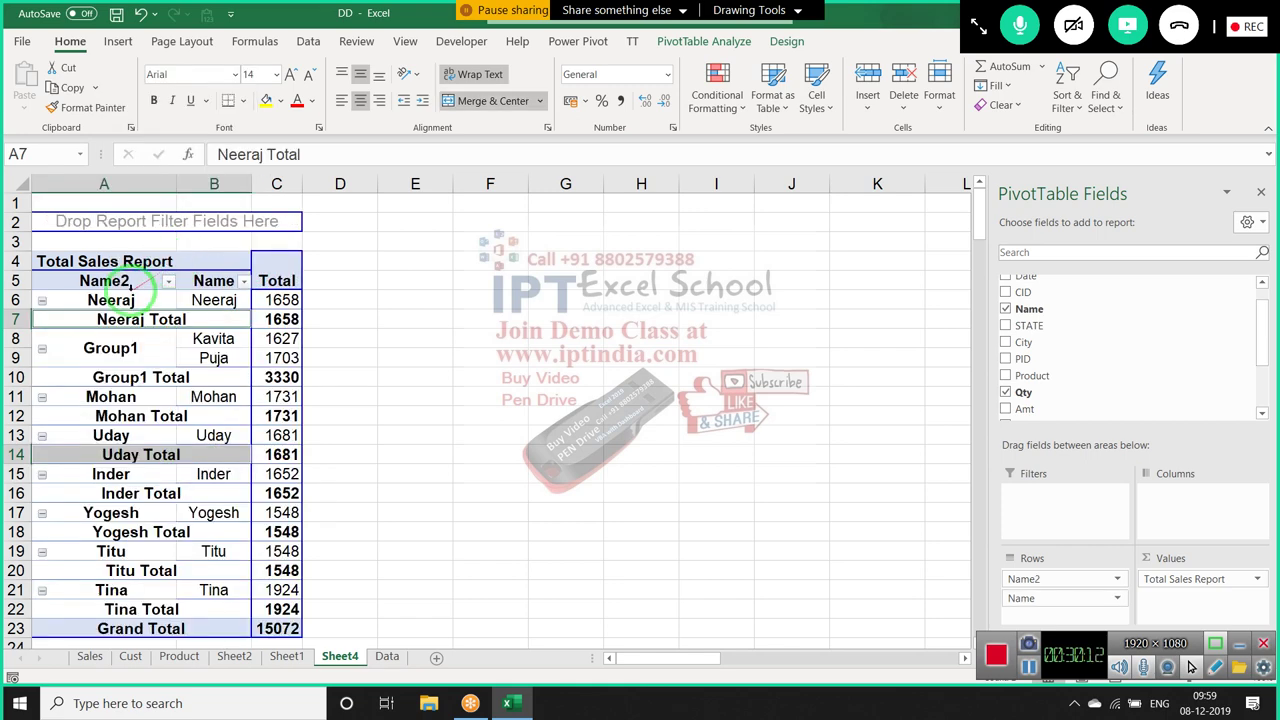
left_click(128, 287)
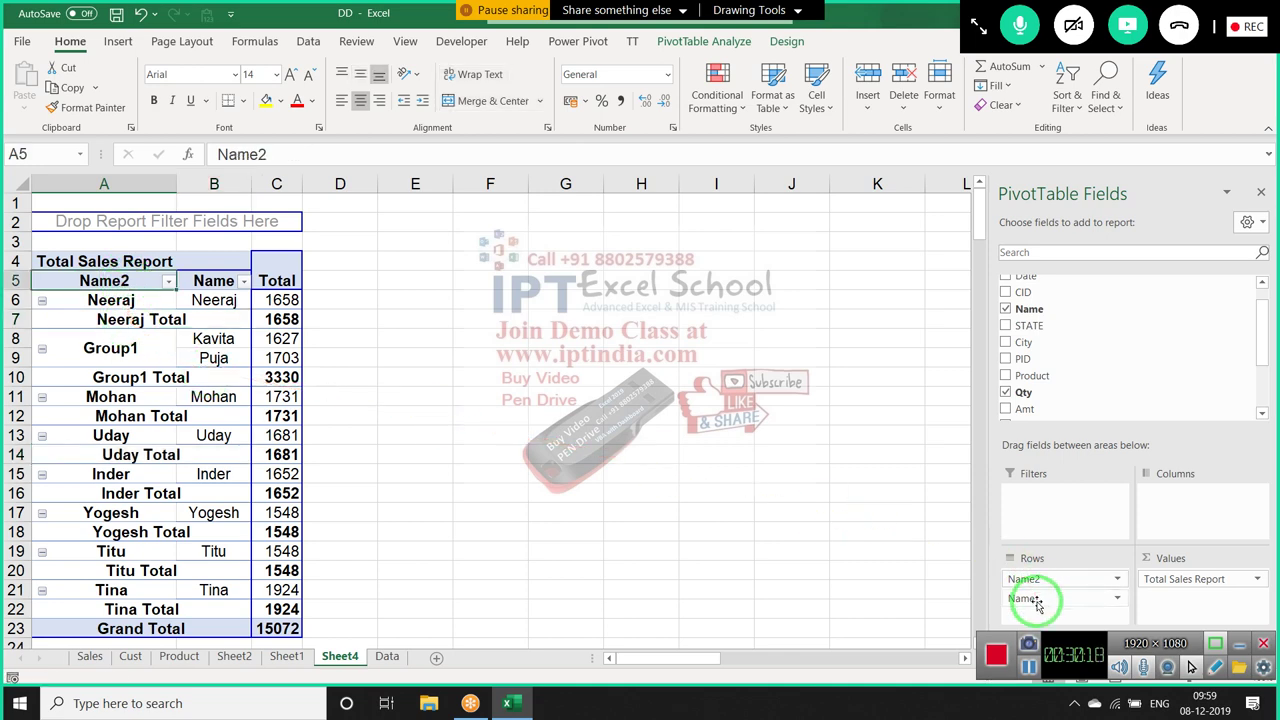
left_click_drag(1032, 598, 1057, 405)
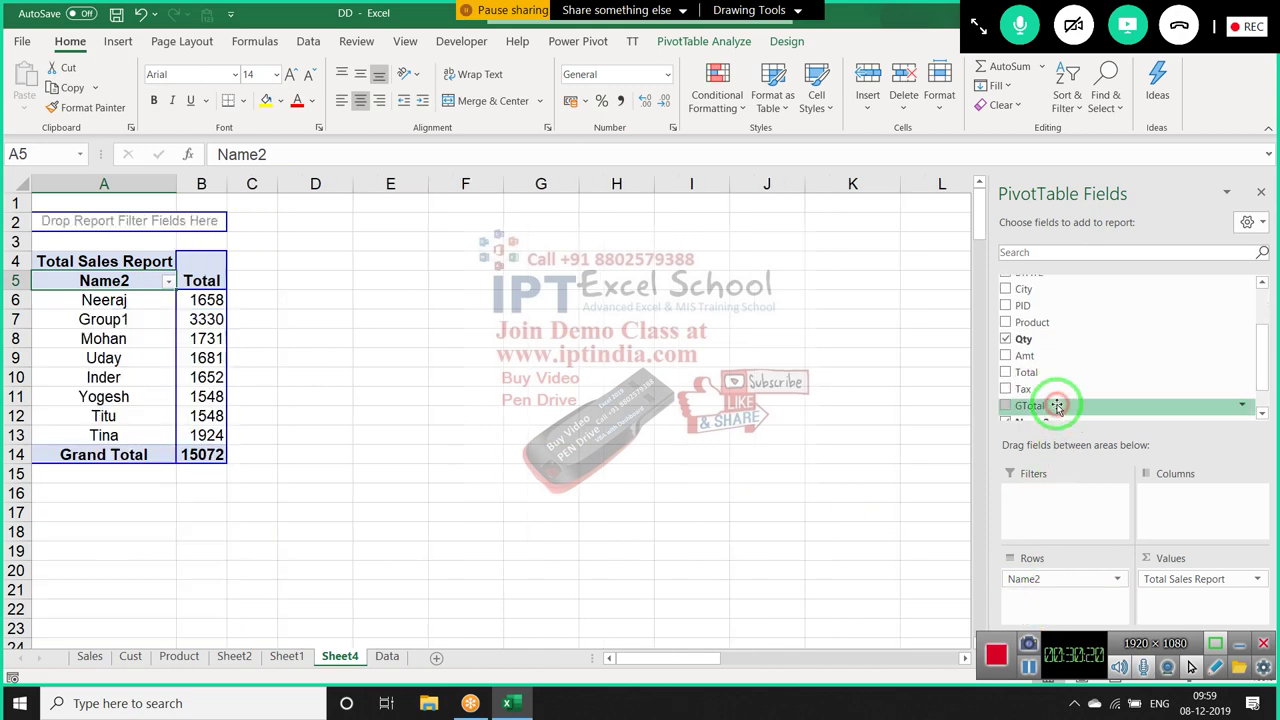
Rename the Group1 label to 'Puja & Kavita'
left_click(140, 320)
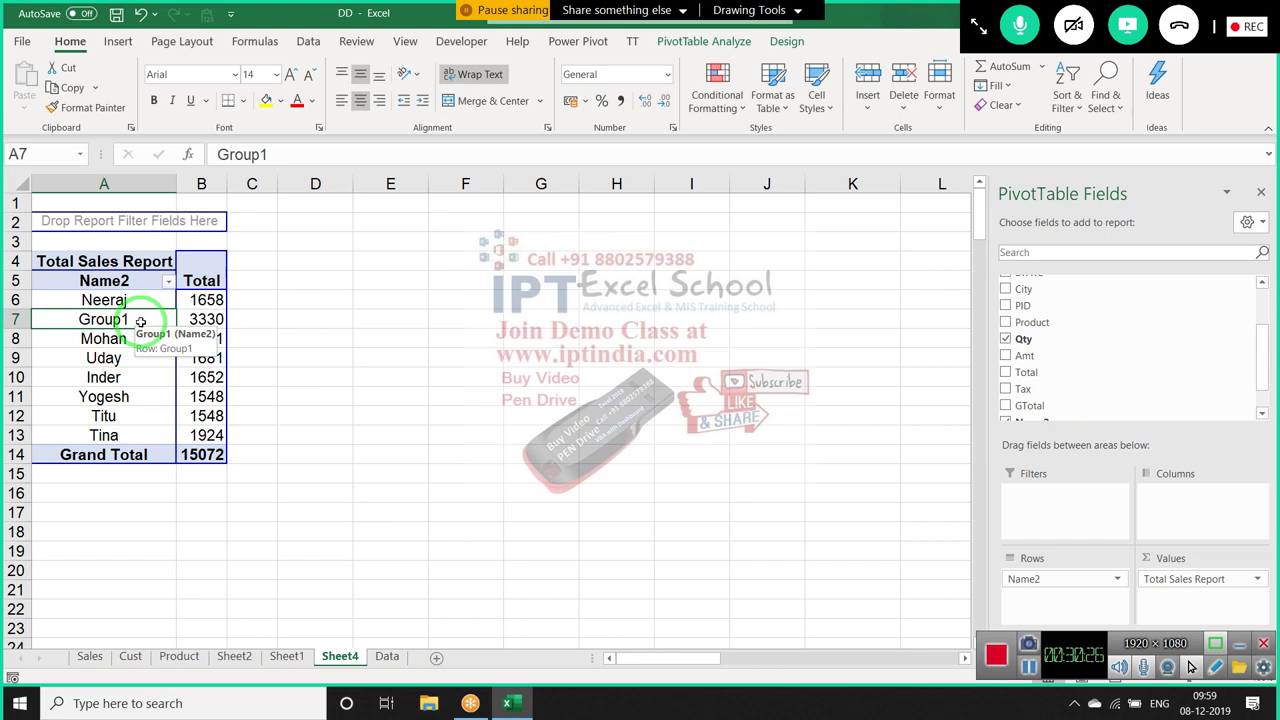
type("Puja")
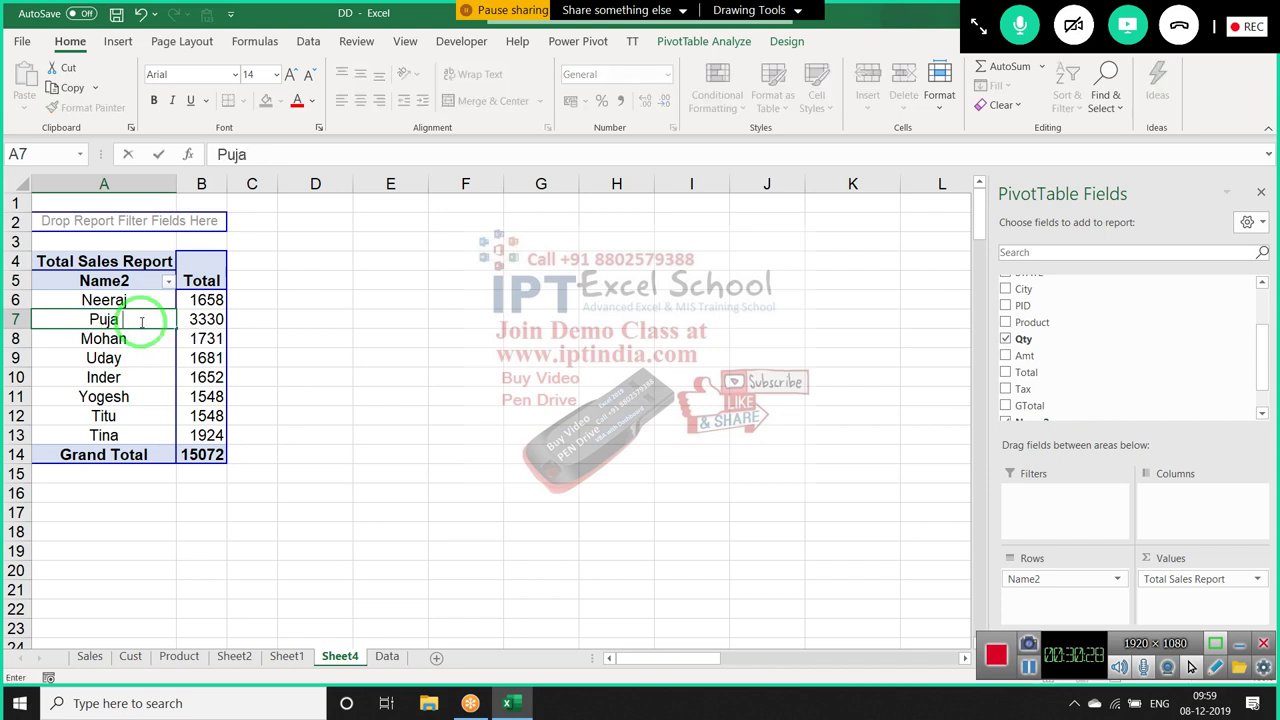
type(" & Kav")
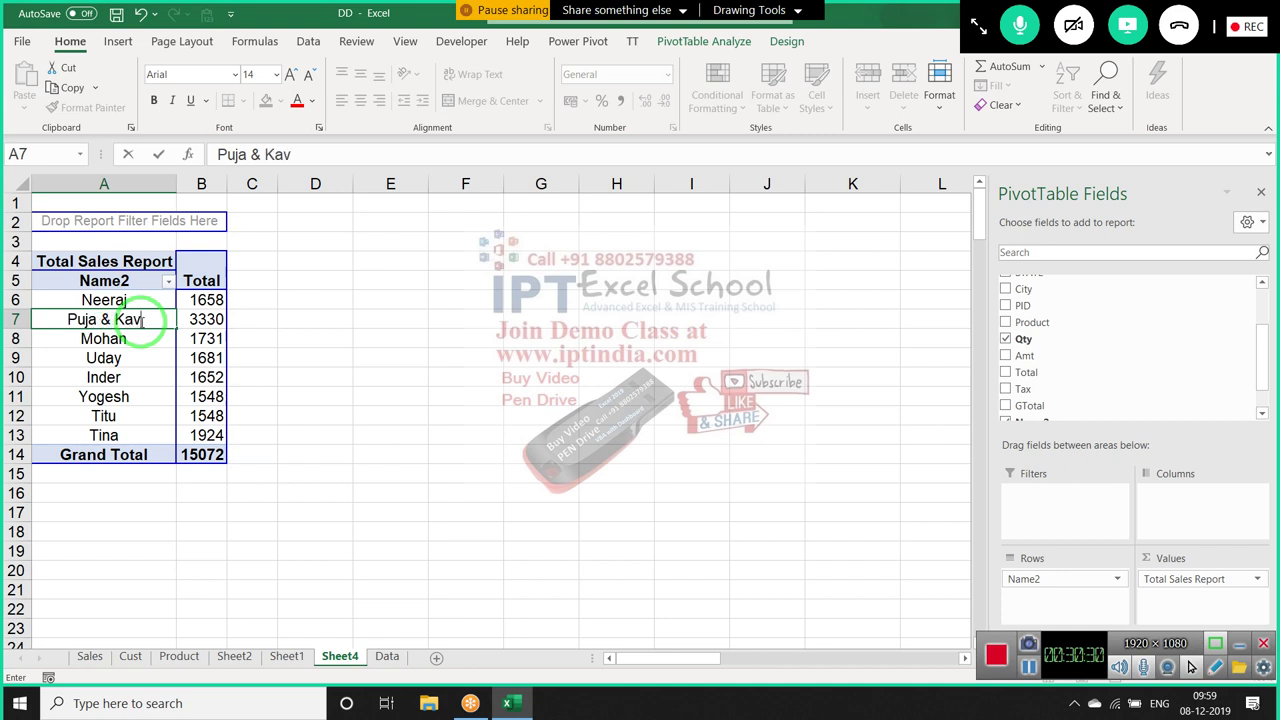
type("iy")
key("BackSpace")
type("ta")
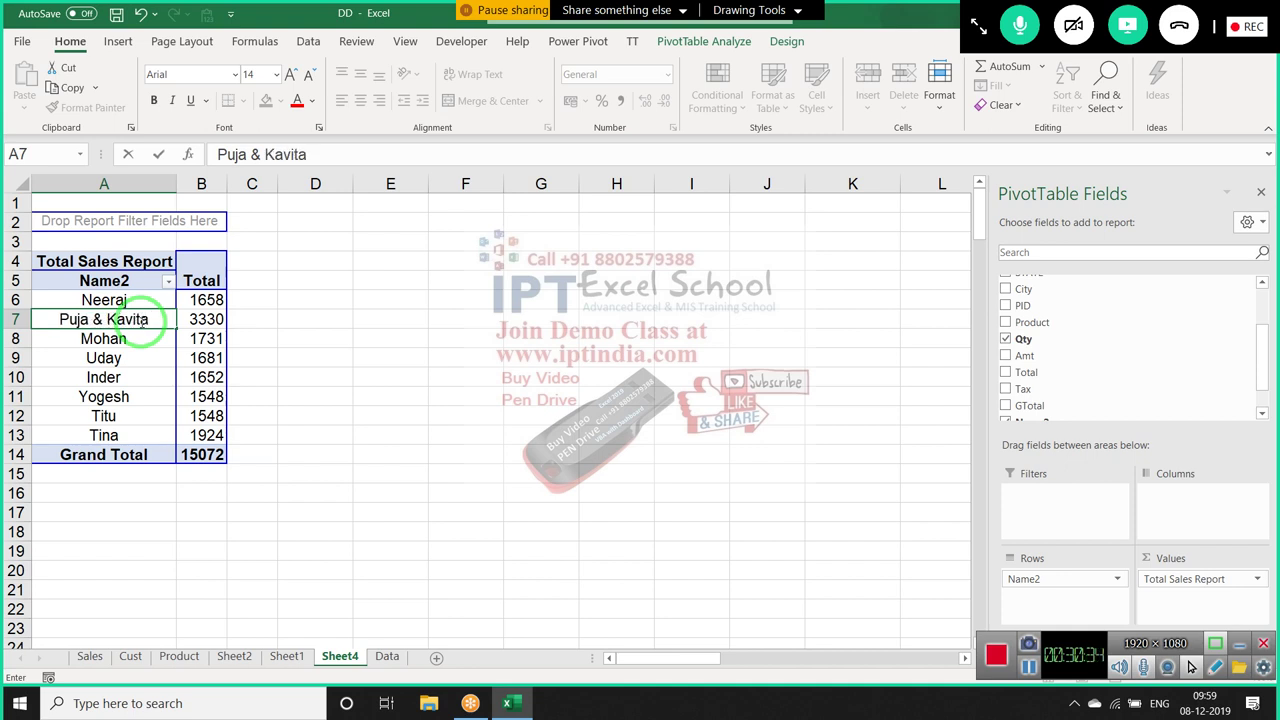
key("Return")
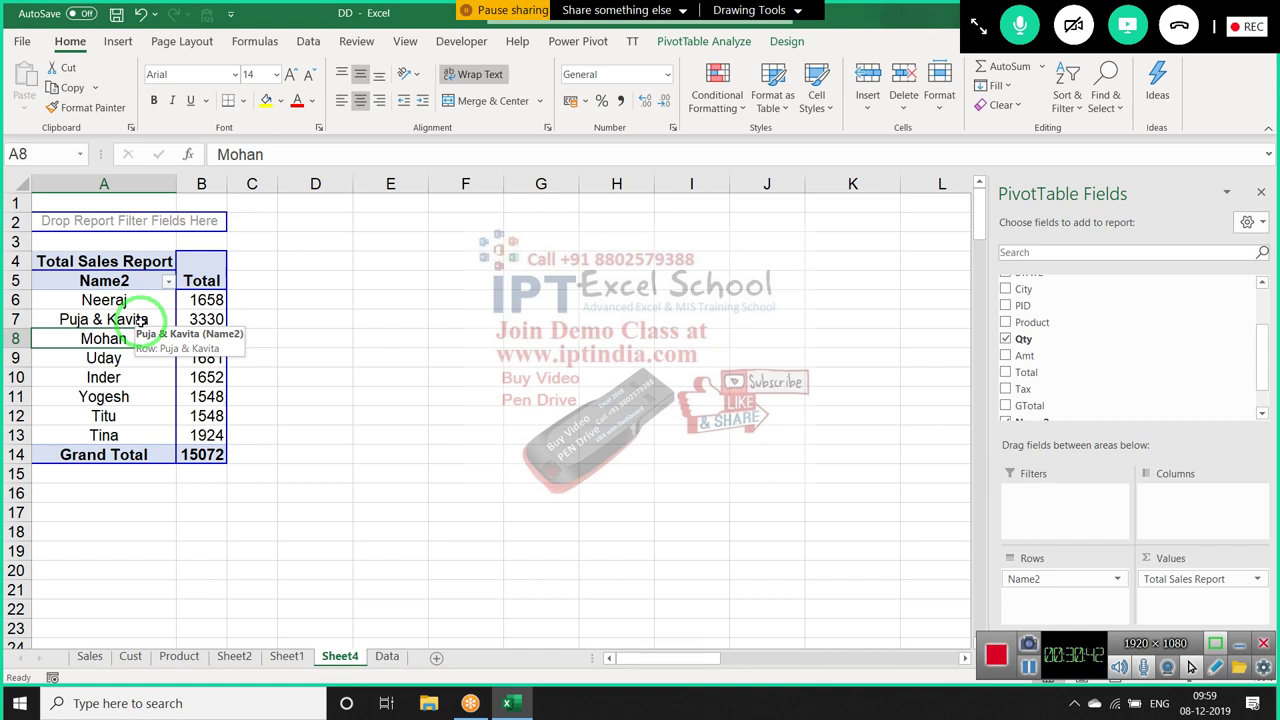
Select the Puja & Kavita label and switch to the Data sheet
left_click(138, 309)
left_click(138, 318)
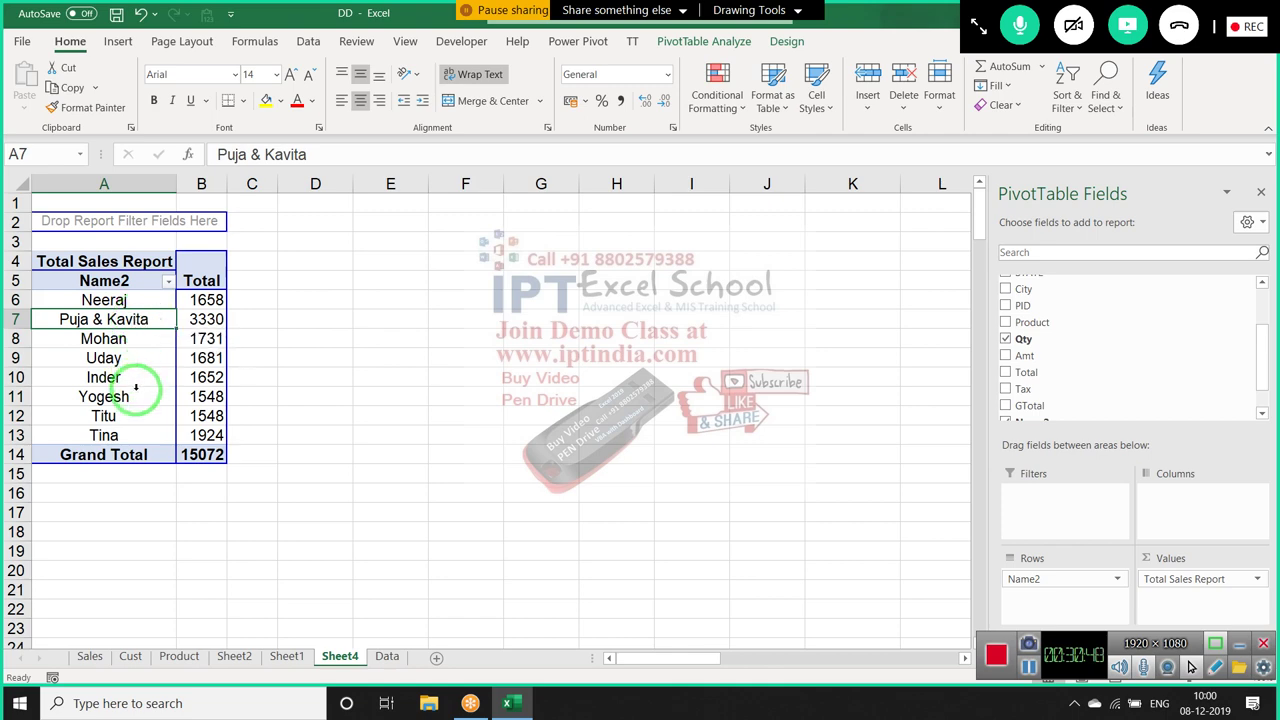
left_click(387, 657)
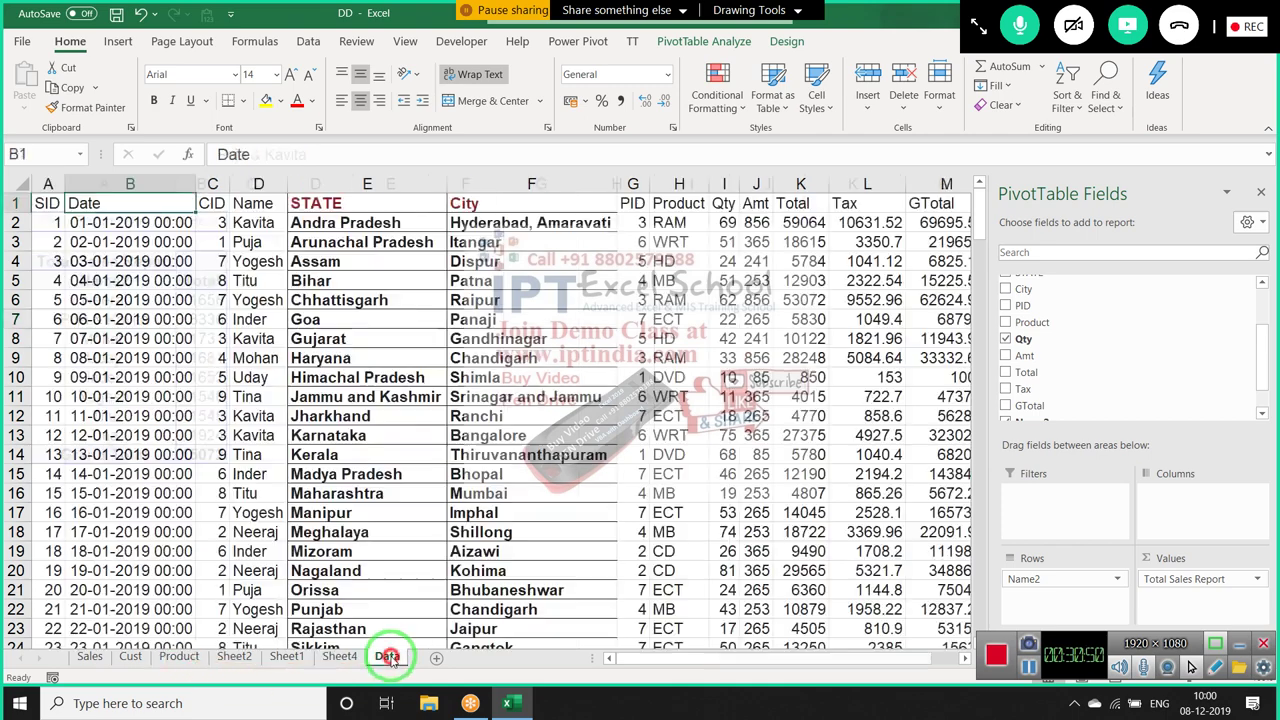
Insert a PivotTable from the Data range on a new worksheet
left_click(119, 44)
left_click(31, 80)
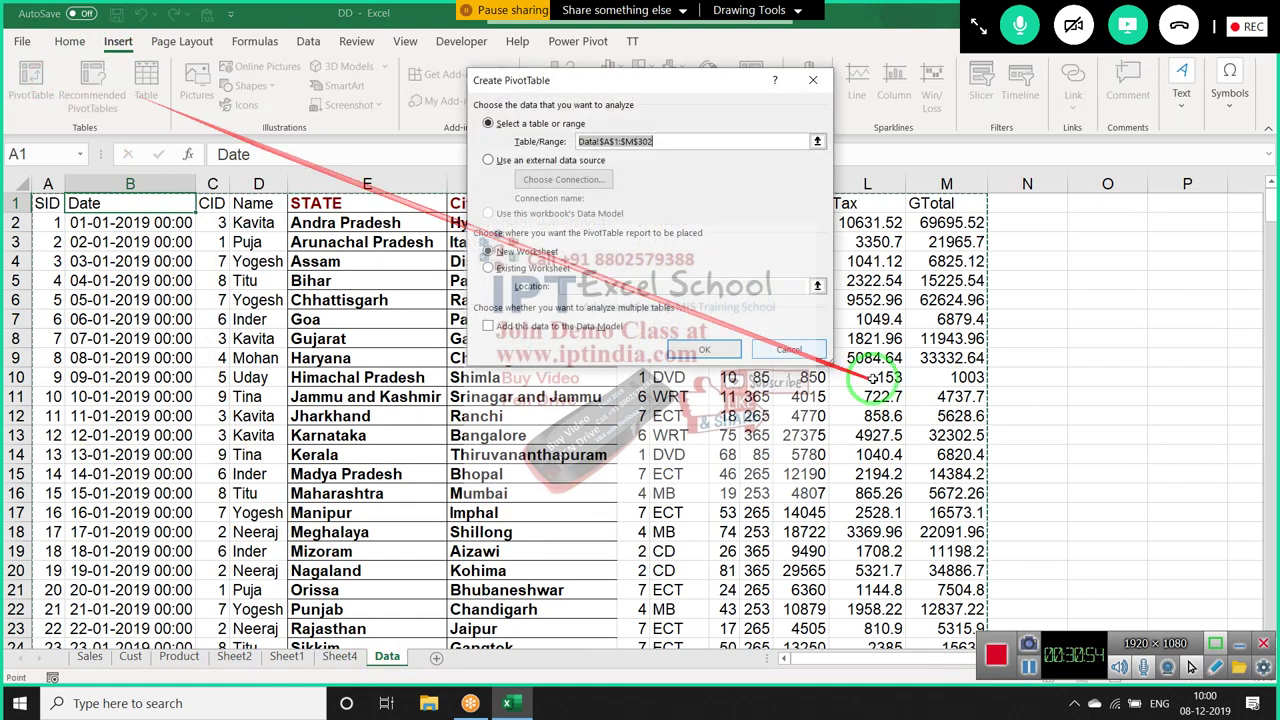
left_click(720, 351)
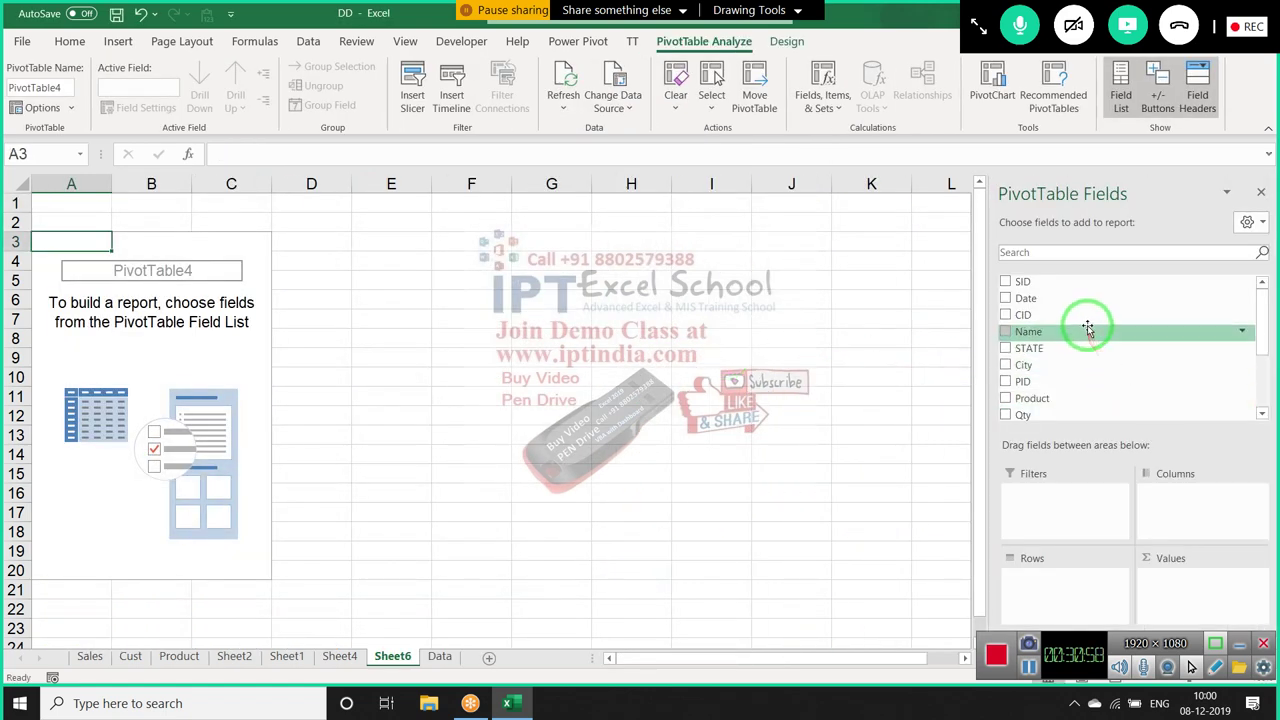
mouse_move(1120, 414)
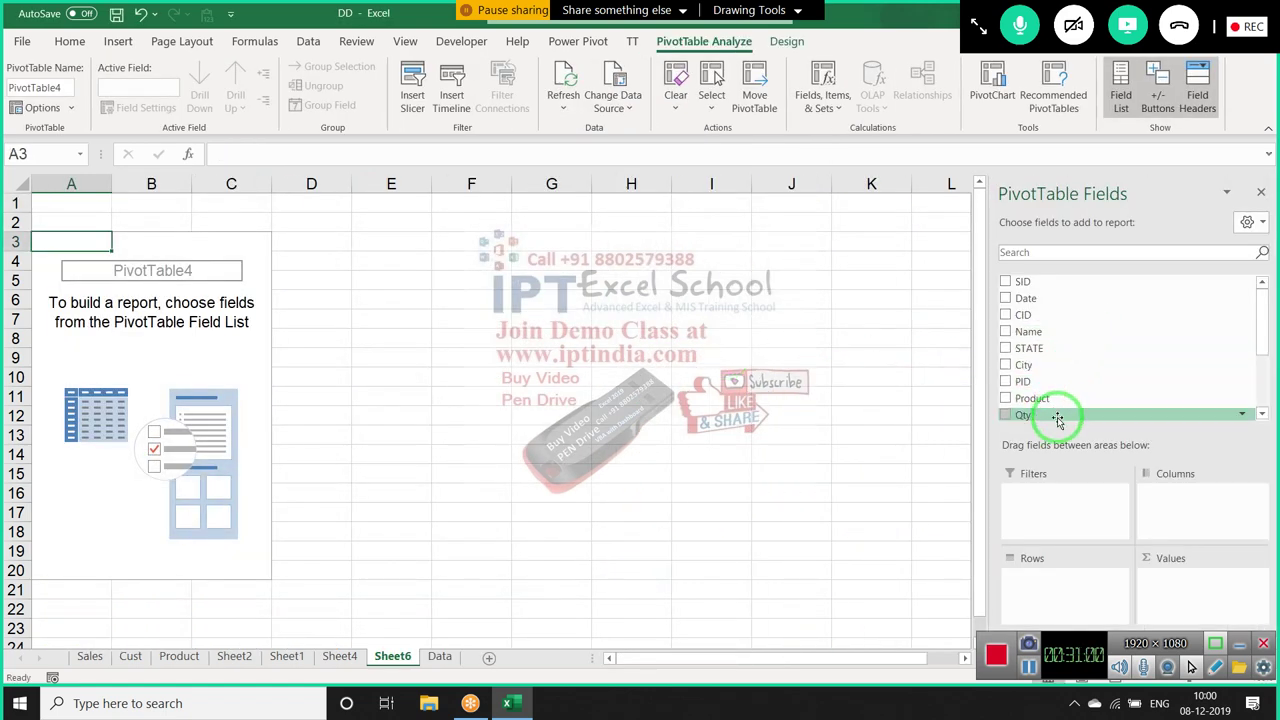
Place Qty in Rows and Sum of Qty in Values of the new pivot
left_click_drag(1050, 414, 1027, 578)
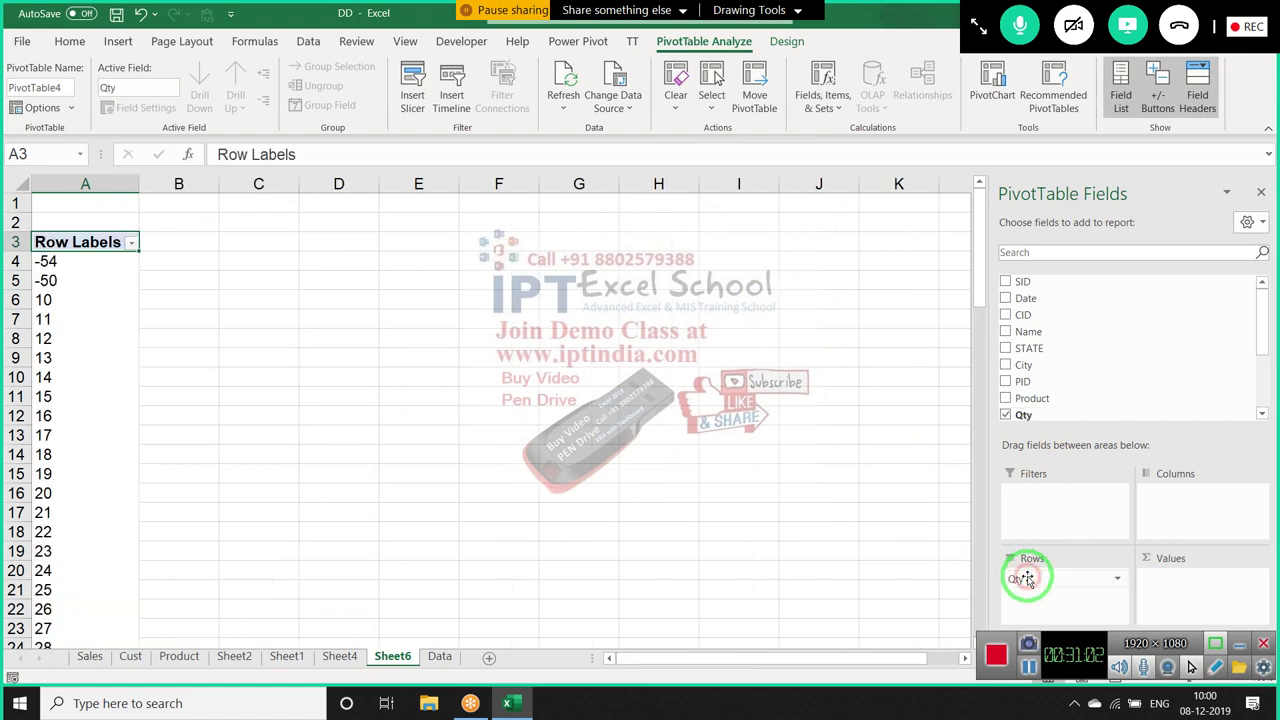
left_click_drag(1040, 414, 1170, 596)
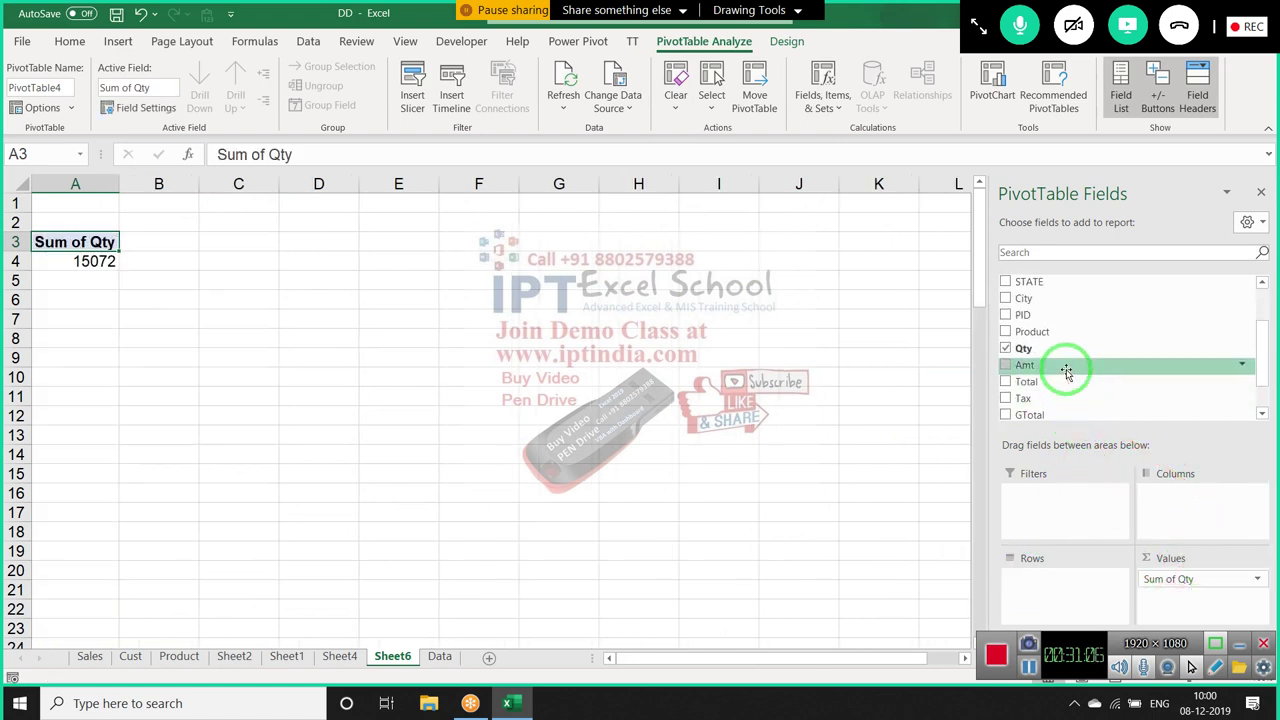
mouse_move(1067, 372)
left_mouse_down()
mouse_move(1055, 580)
mouse_move(1018, 574)
left_mouse_up()
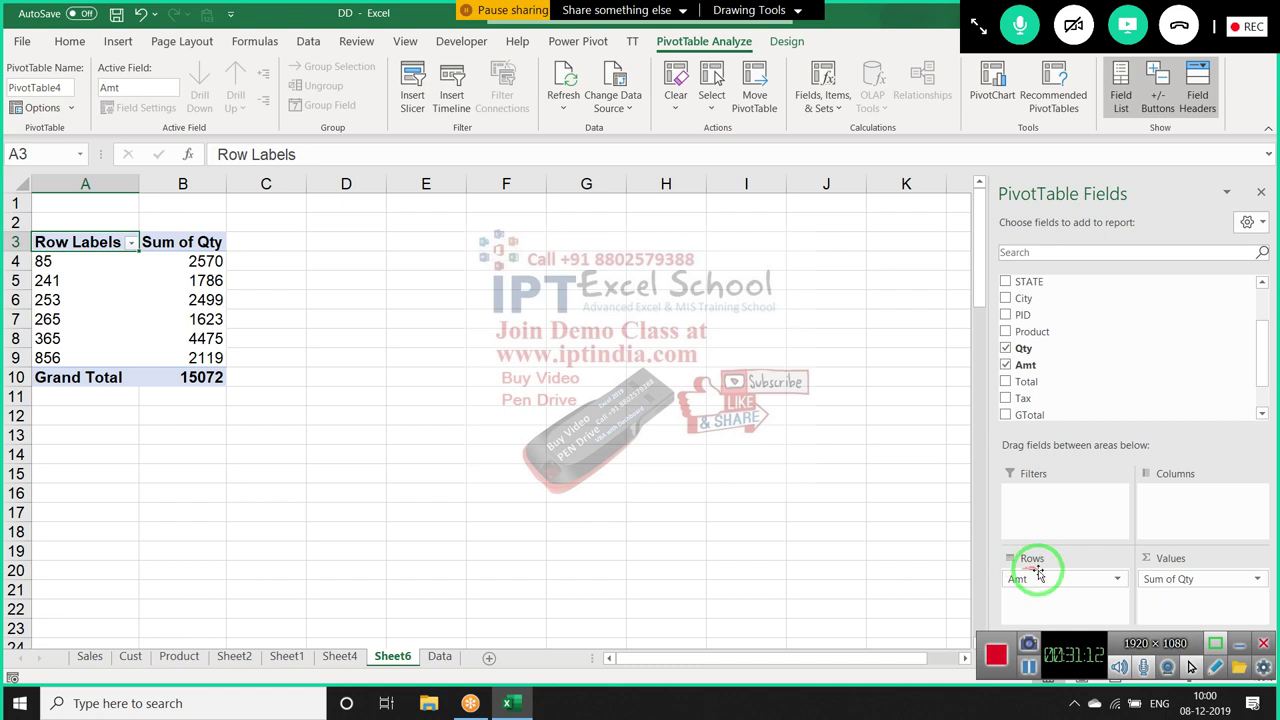
mouse_move(1018, 574)
left_mouse_down()
mouse_move(1038, 583)
mouse_move(1100, 380)
left_mouse_up()
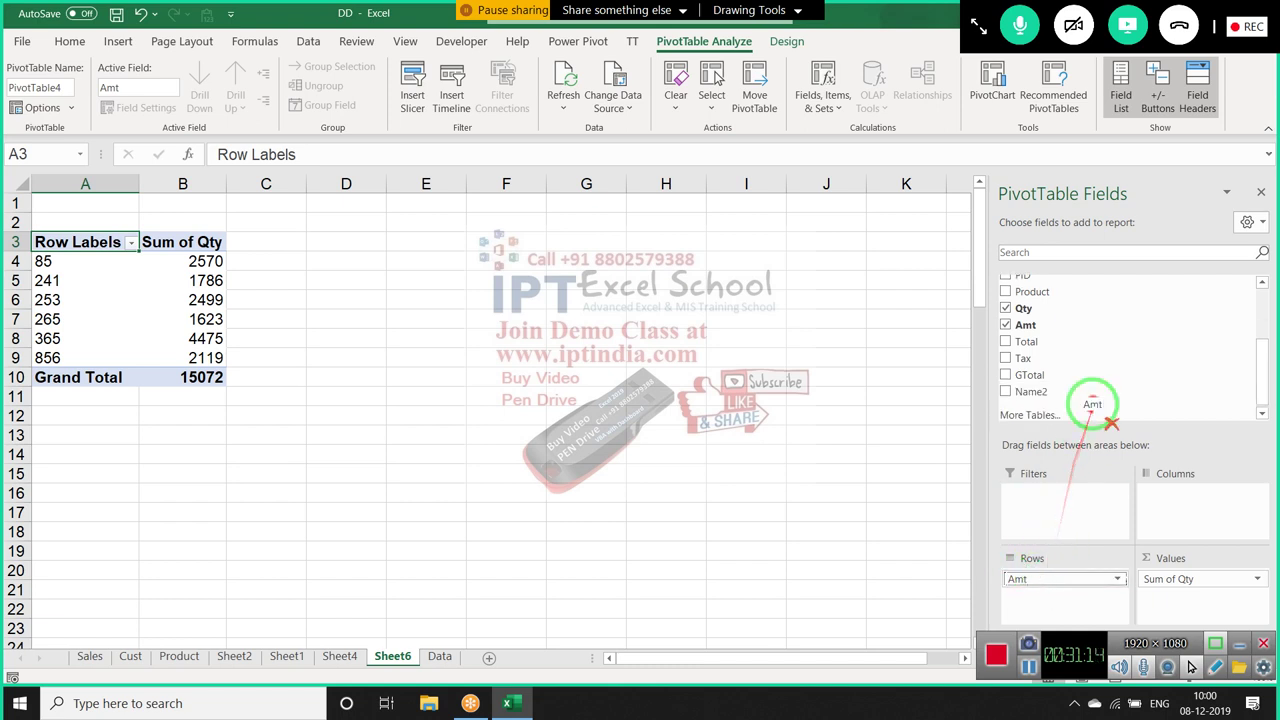
left_click_drag(1160, 579, 1090, 594)
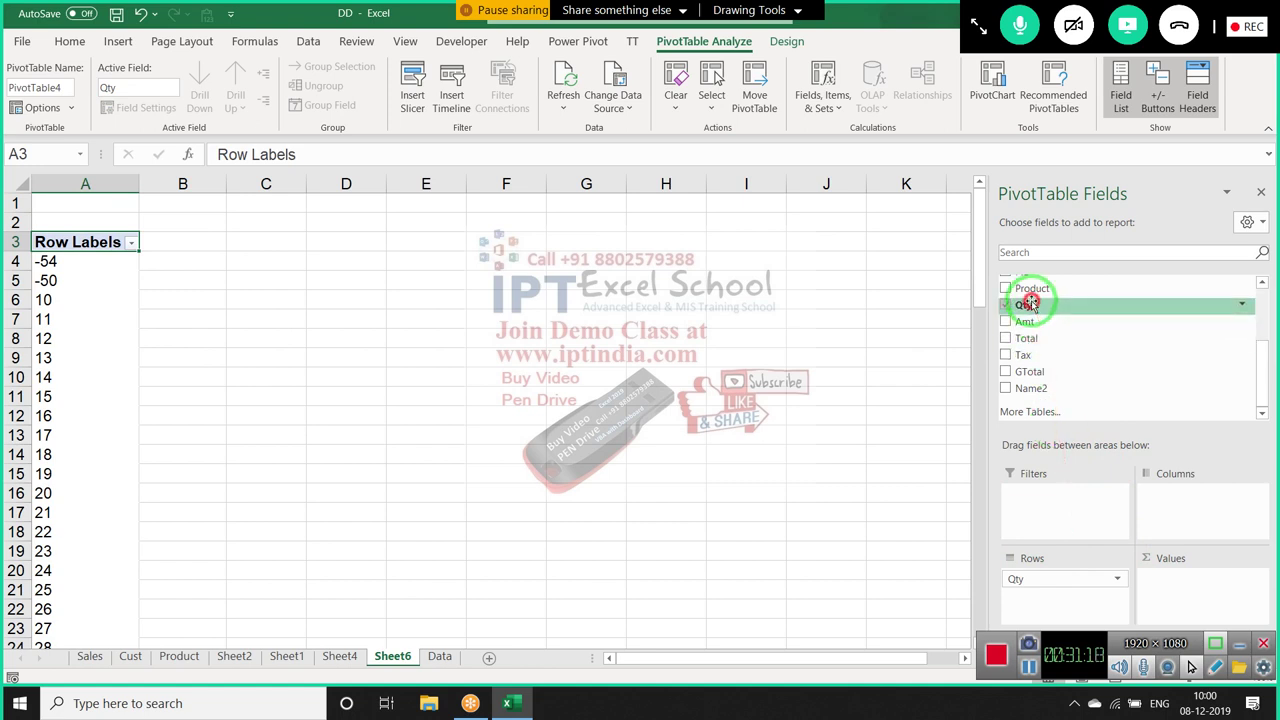
mouse_move(1023, 305)
left_mouse_down()
mouse_move(1153, 540)
mouse_move(1152, 580)
left_mouse_up()
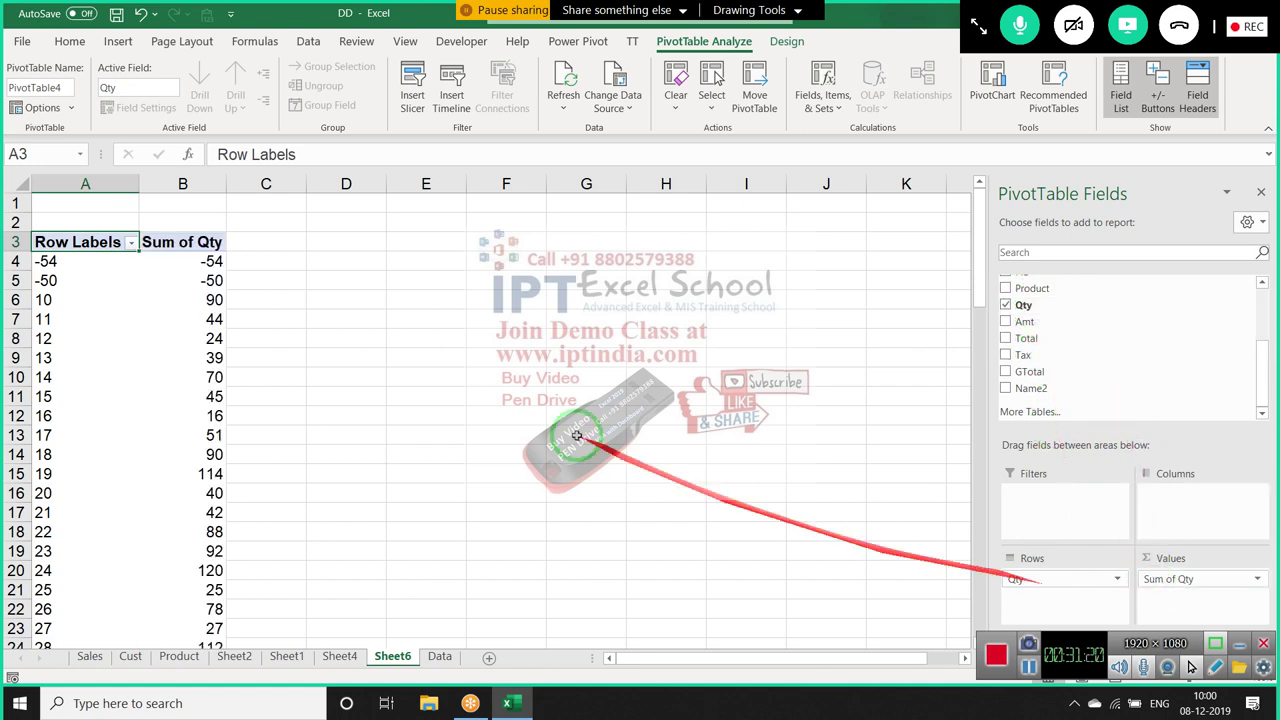
left_click(75, 369)
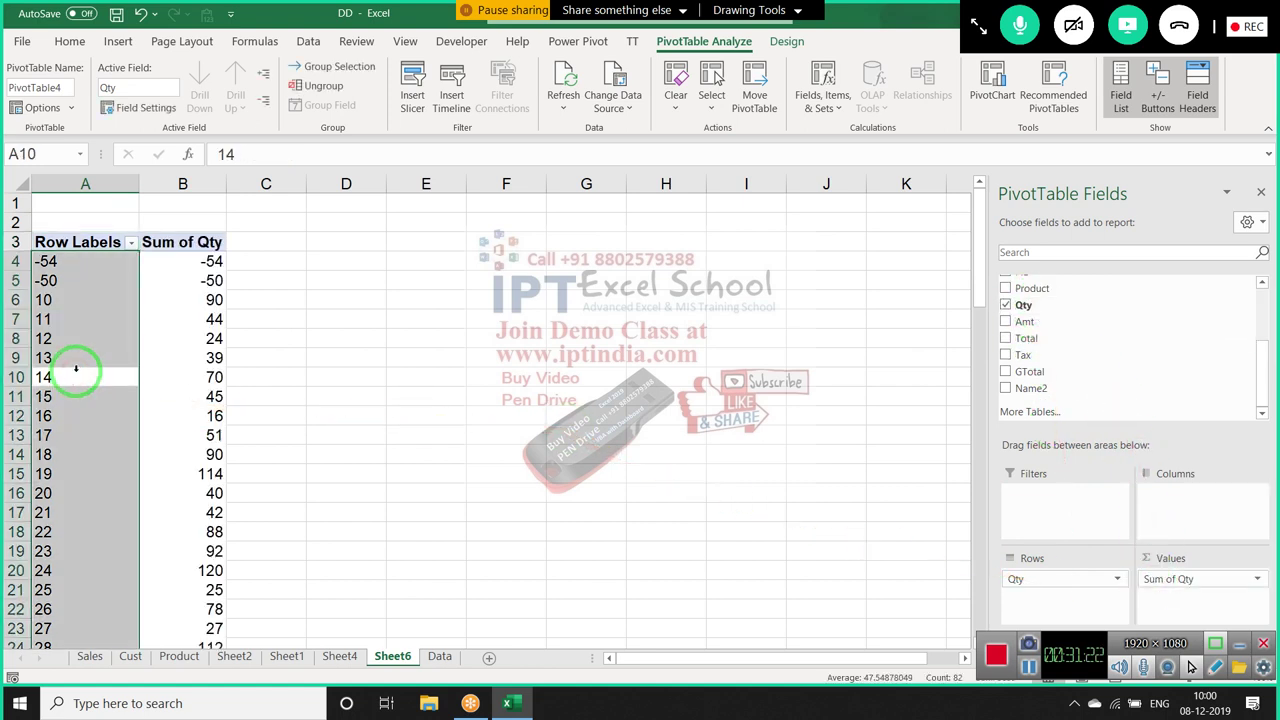
key("Down")
key("Down")
key("Down")
key("Down")
key("Down")
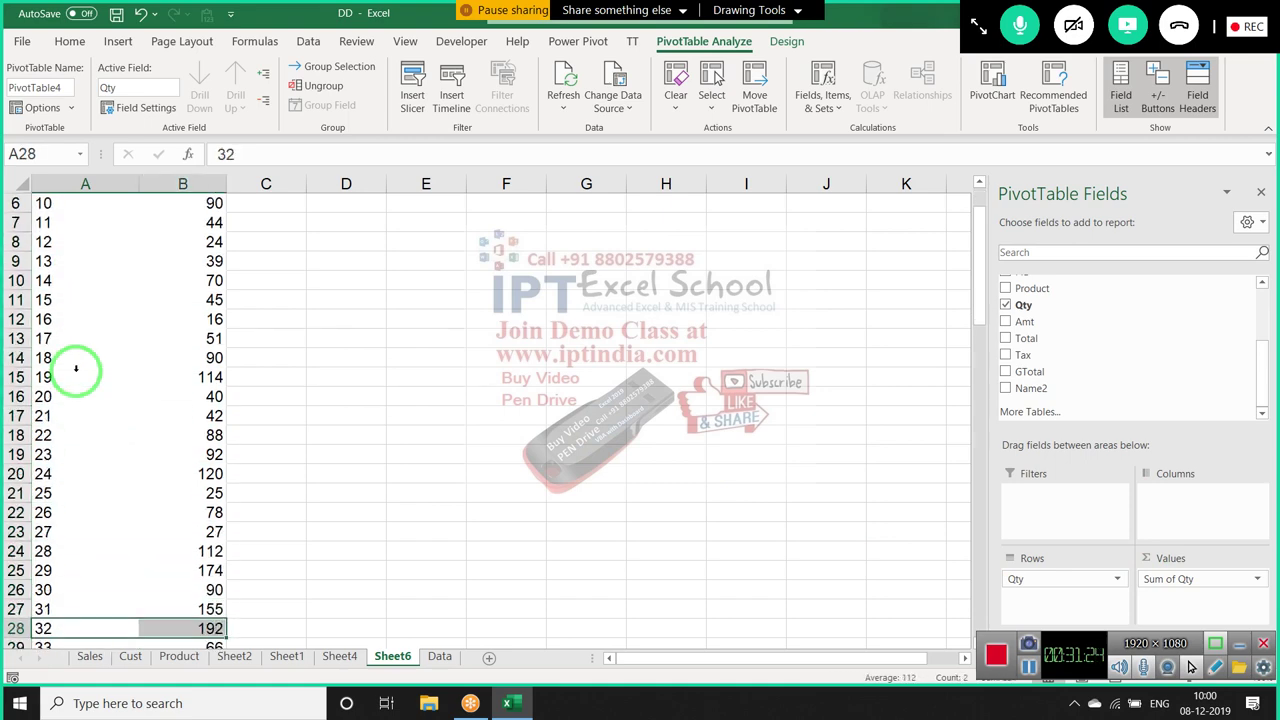
key("Down")
key("Down")
key("Down")
key("Down")
key("Down")
key("Down")
key("Down")
key("Down")
key("Down")
key("Down")
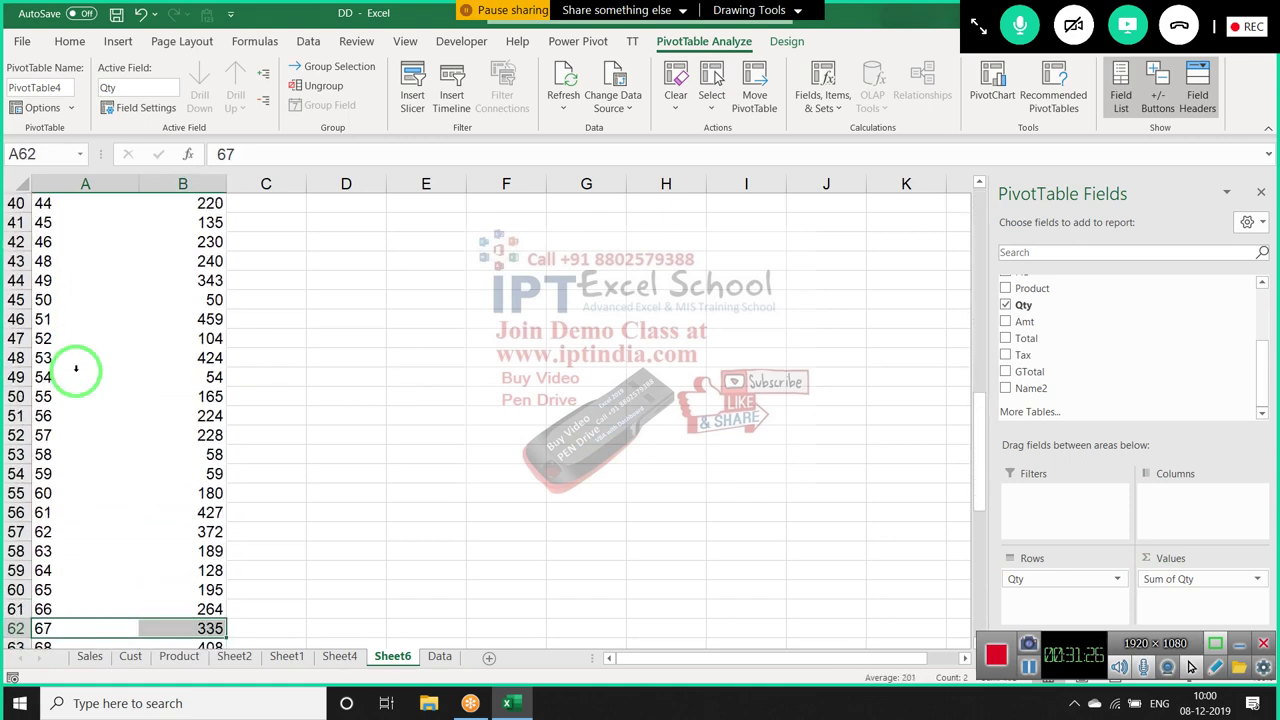
key("Down")
key("Down")
key("Down")
key("Down")
key("Down")
key("Down")
key("Down")
key("Down")
key("Down")
key("Down")
key("Down")
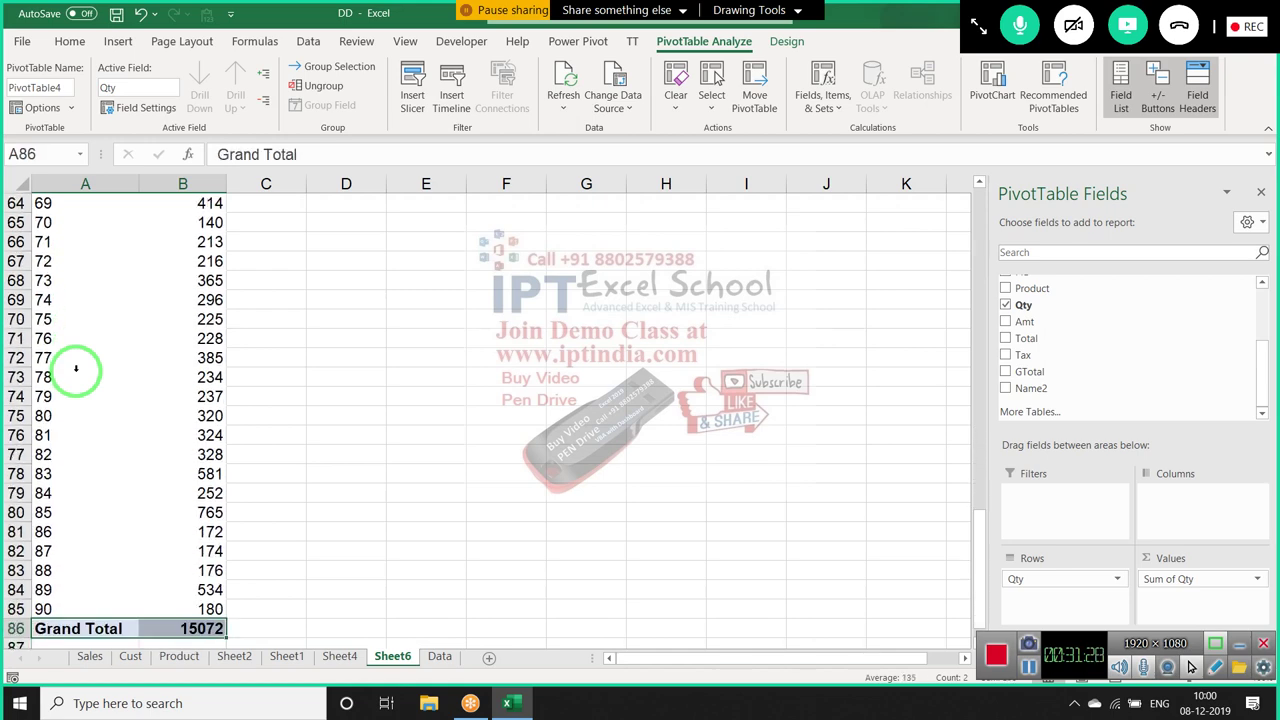
key("Down")
key("Down")
key("Down")
key("Down")
key("Up")
key("Up")
key("Up")
key("Up")
key("Up")
key("Up")
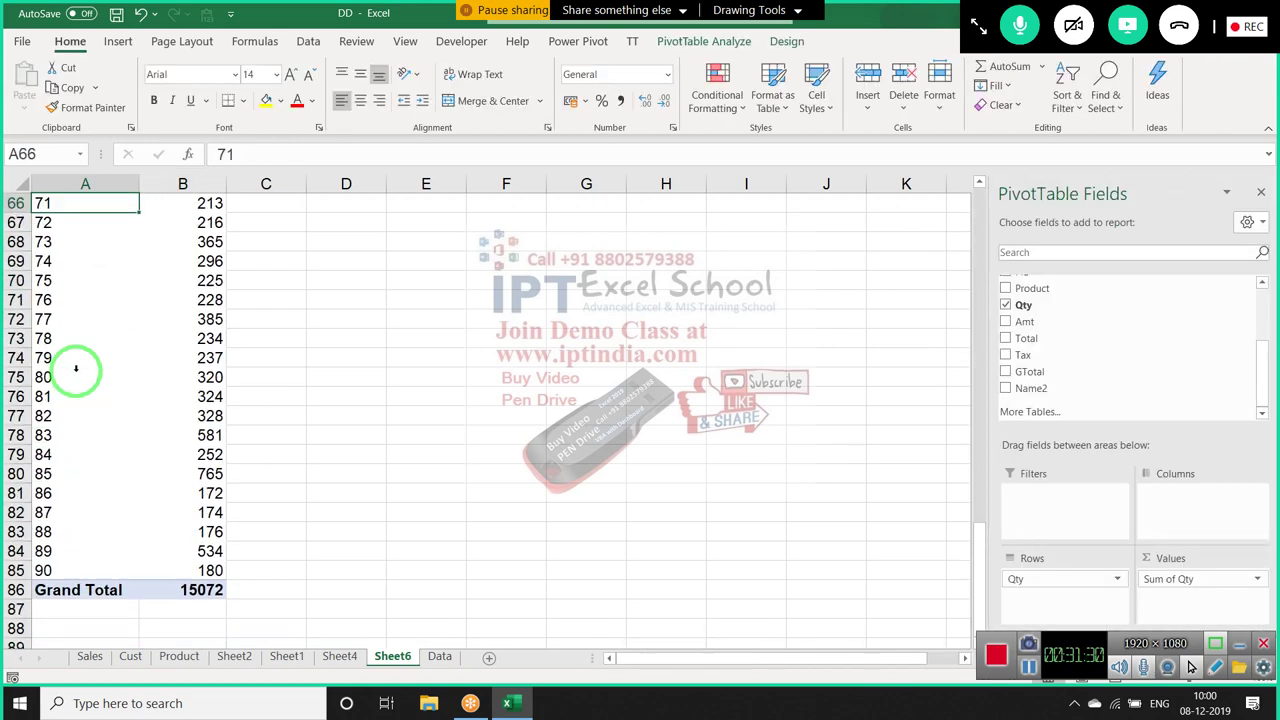
key("Up")
key("Up")
key("ctrl+Up")
key("Down")
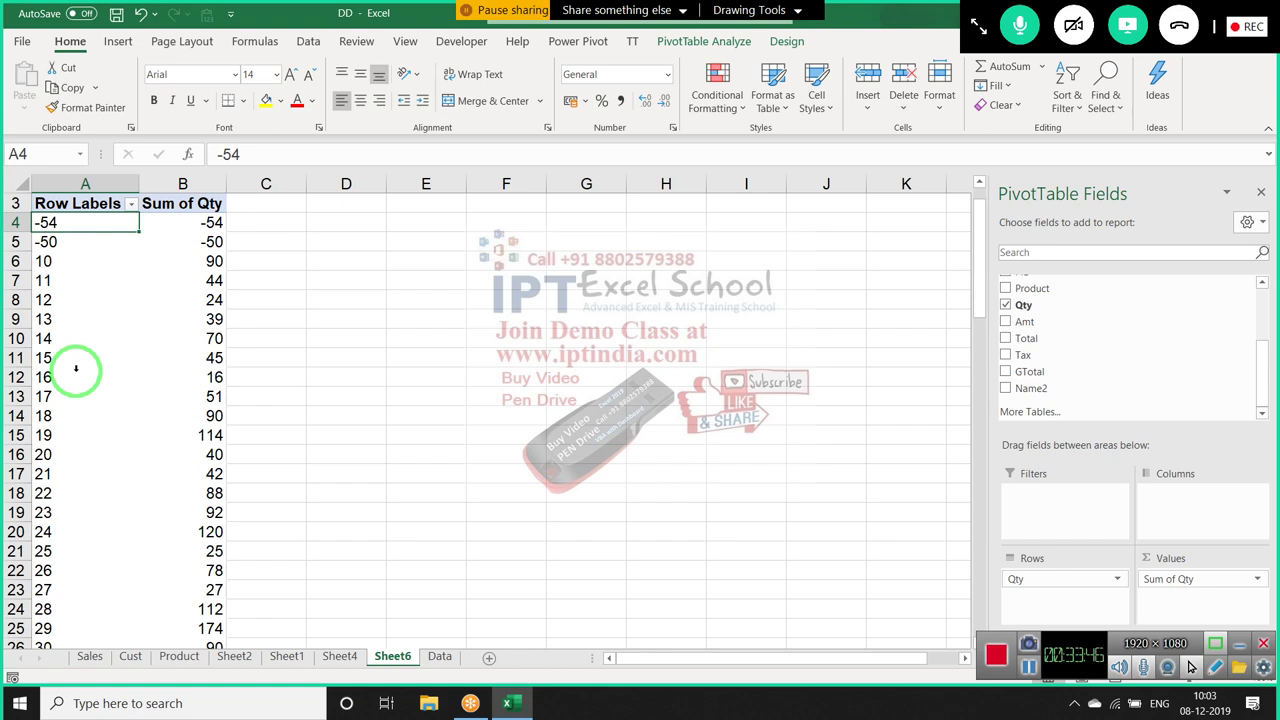
Group the Qty row labels starting at 0, ending at 100, by 10
left_click(70, 323)
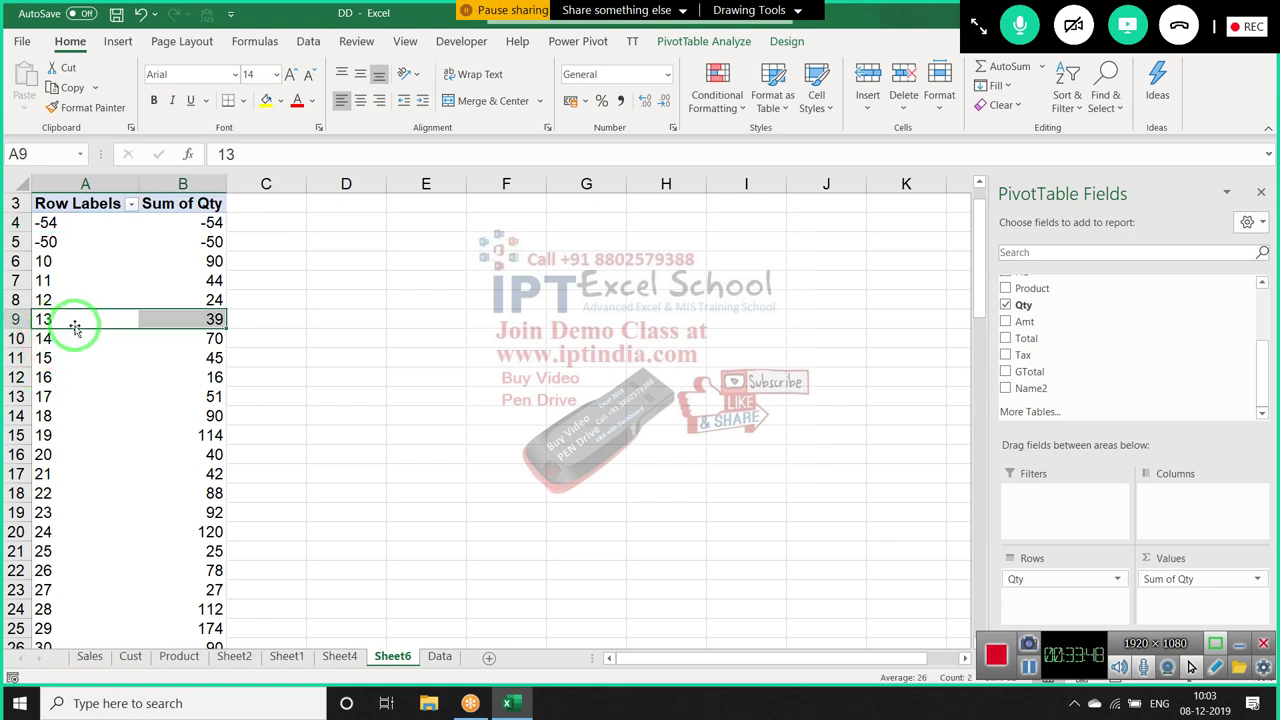
left_click(86, 317)
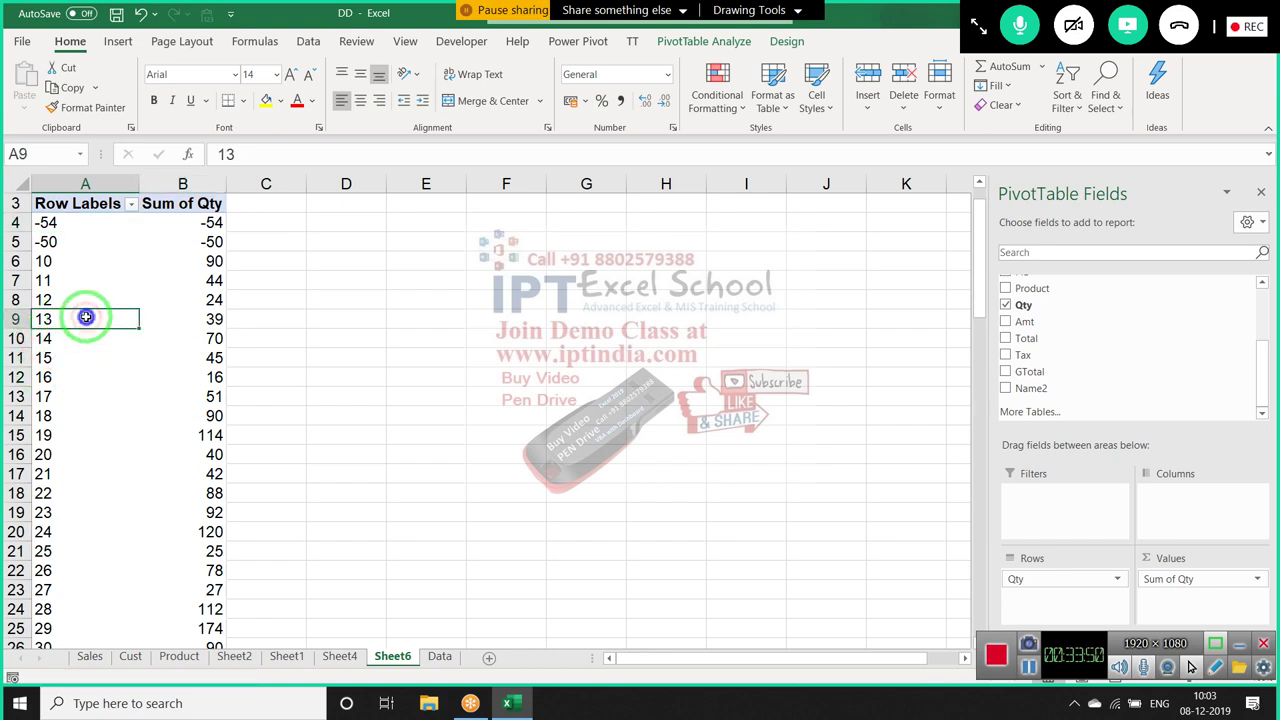
right_click(86, 317)
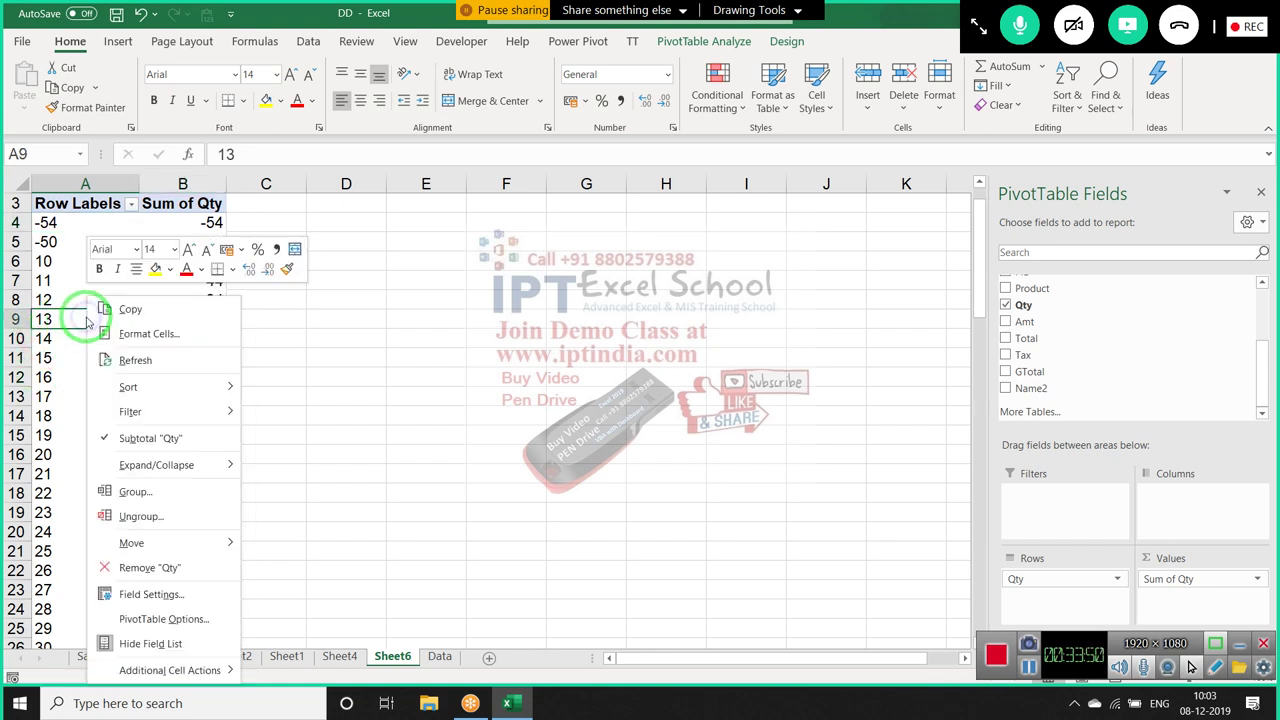
left_click(206, 500)
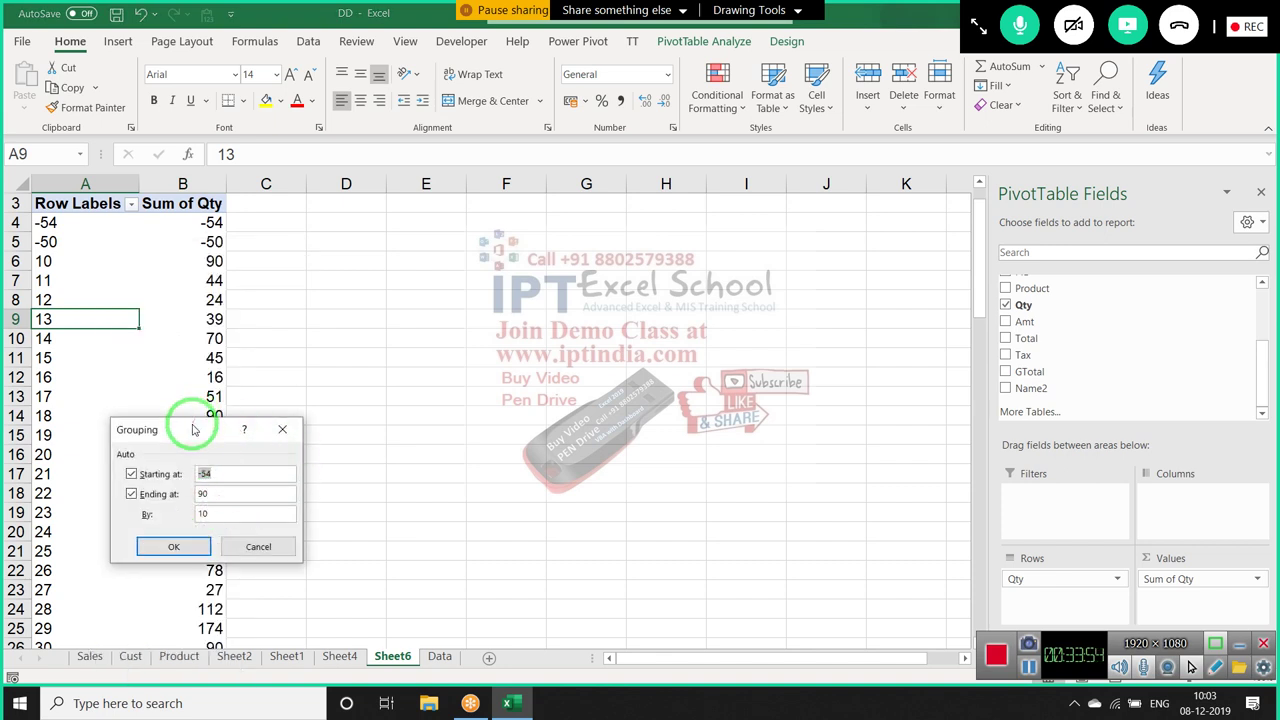
left_click_drag(195, 430, 437, 377)
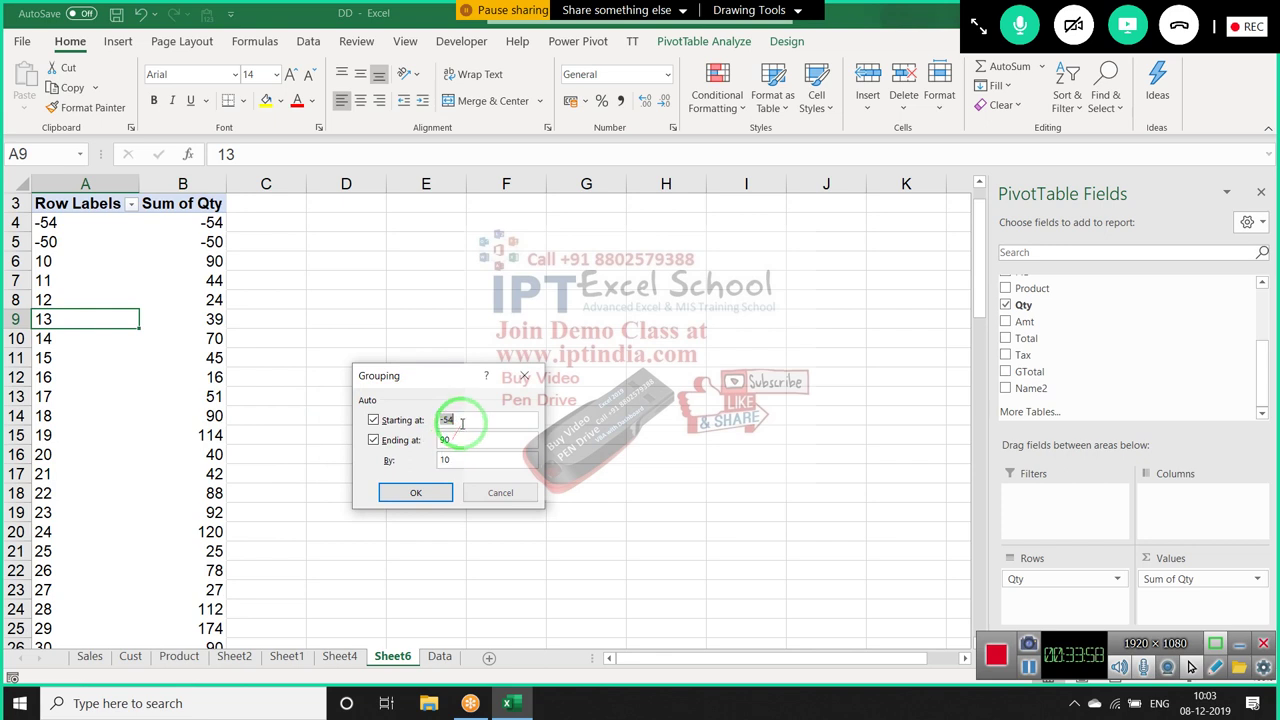
type("0")
double_click(466, 442)
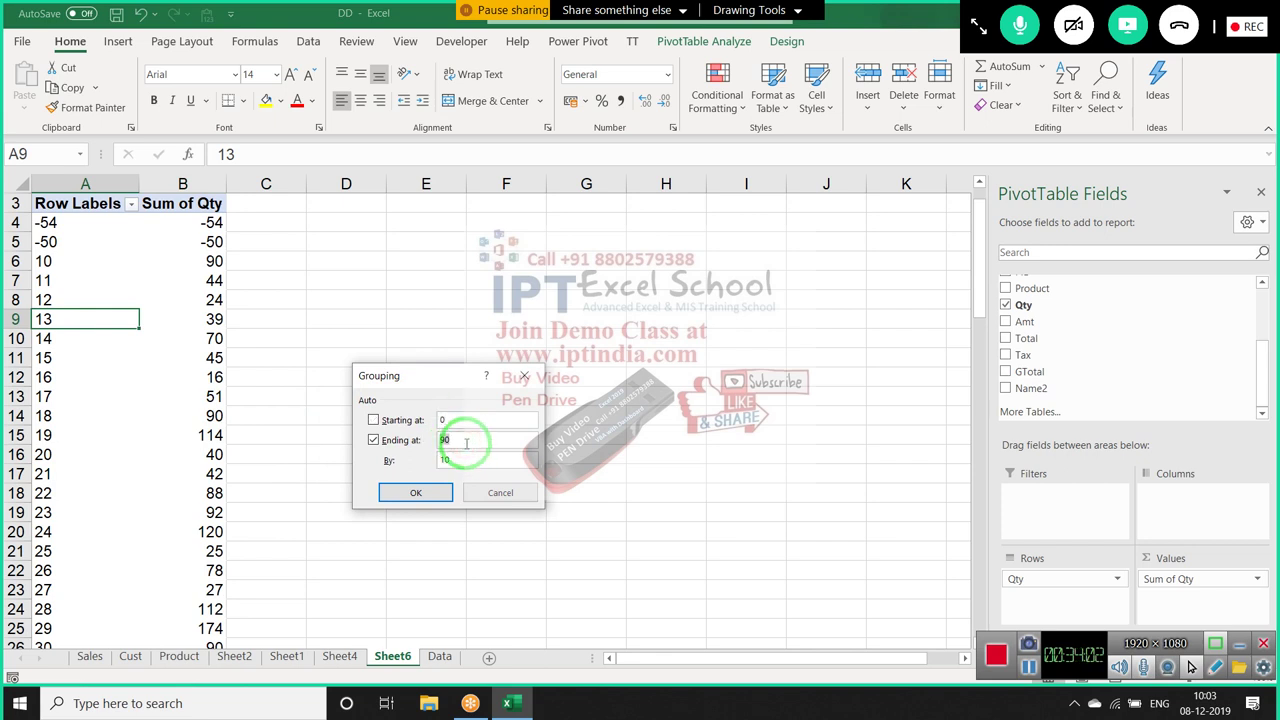
type("100")
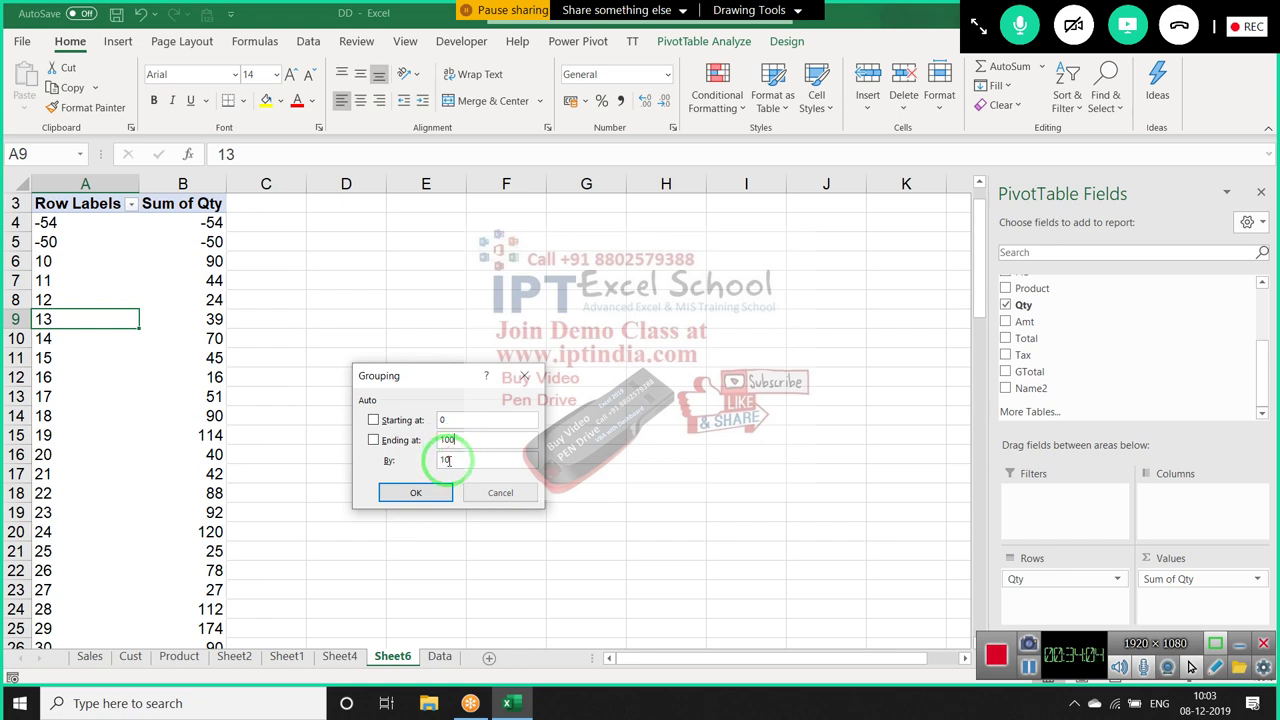
double_click(447, 460)
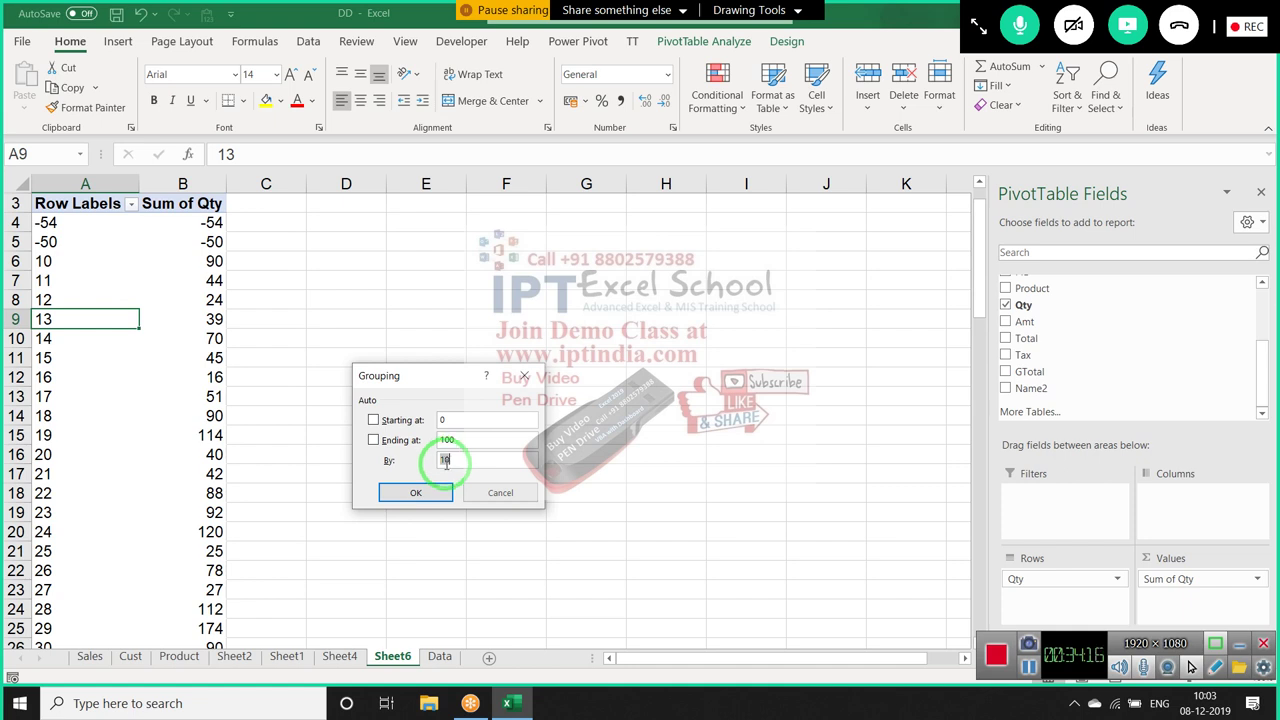
left_click(416, 492)
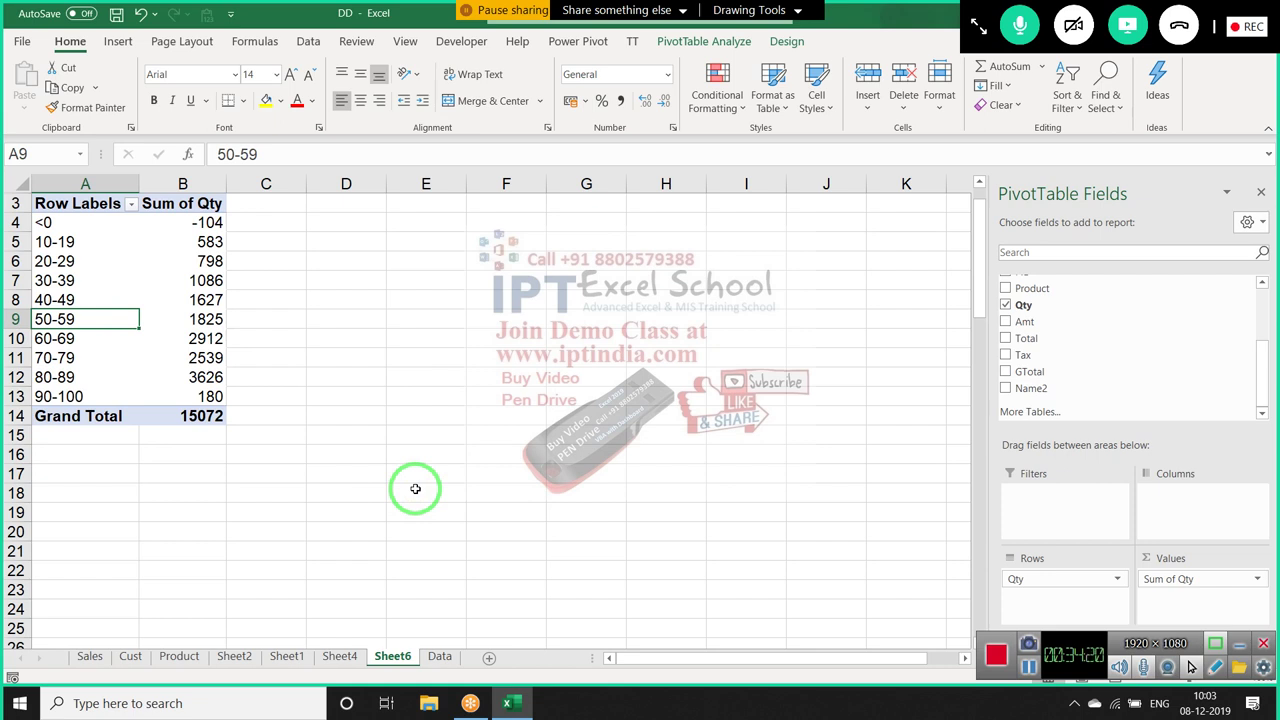
left_click(123, 241)
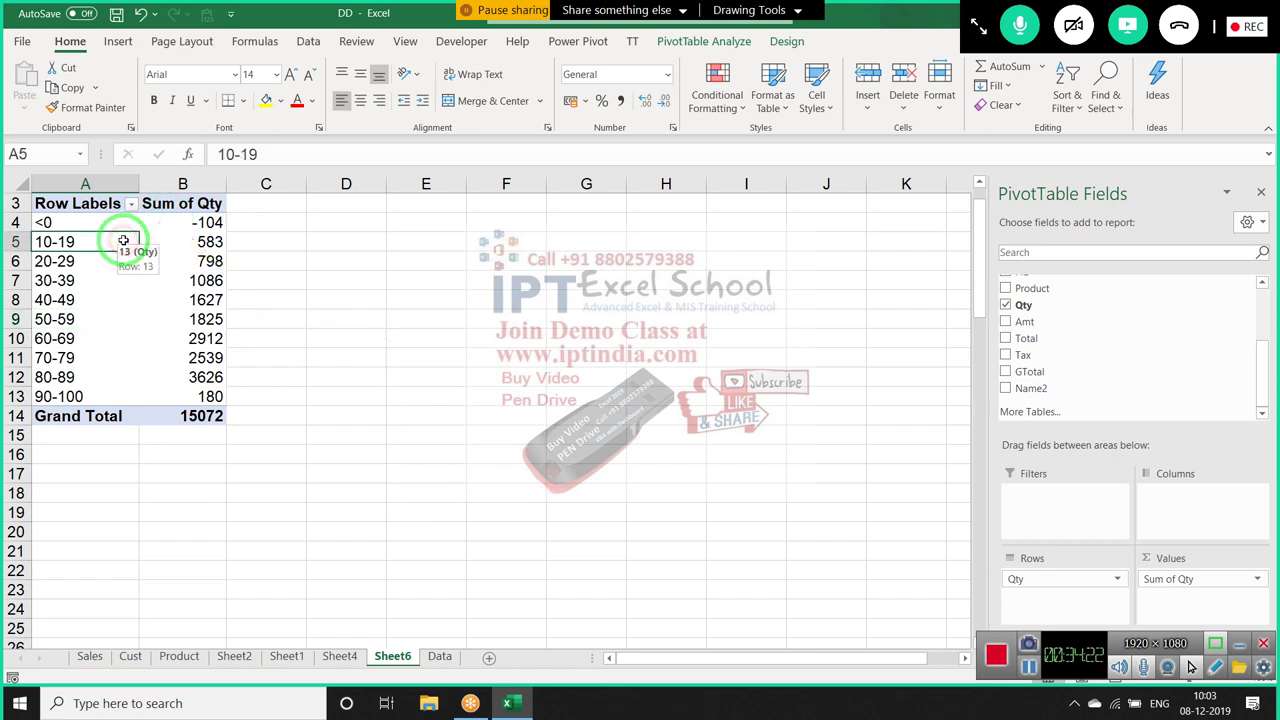
left_click(114, 261)
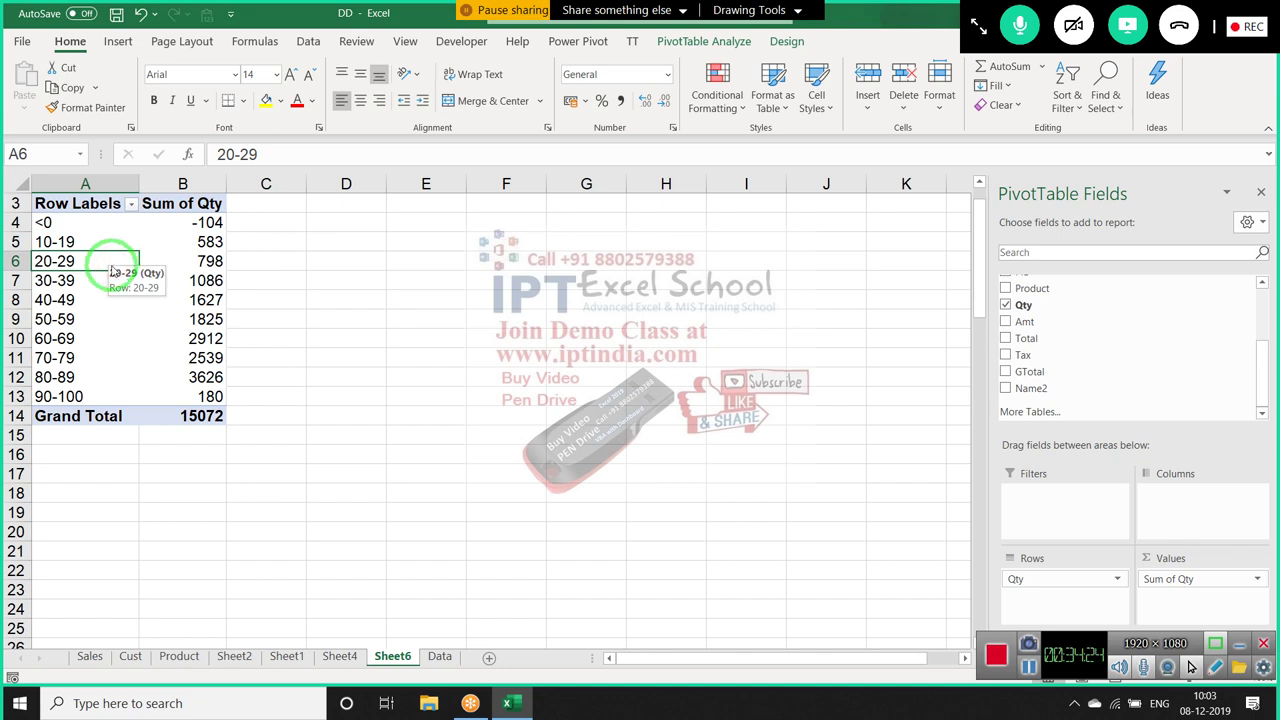
left_click(100, 280)
left_click(97, 299)
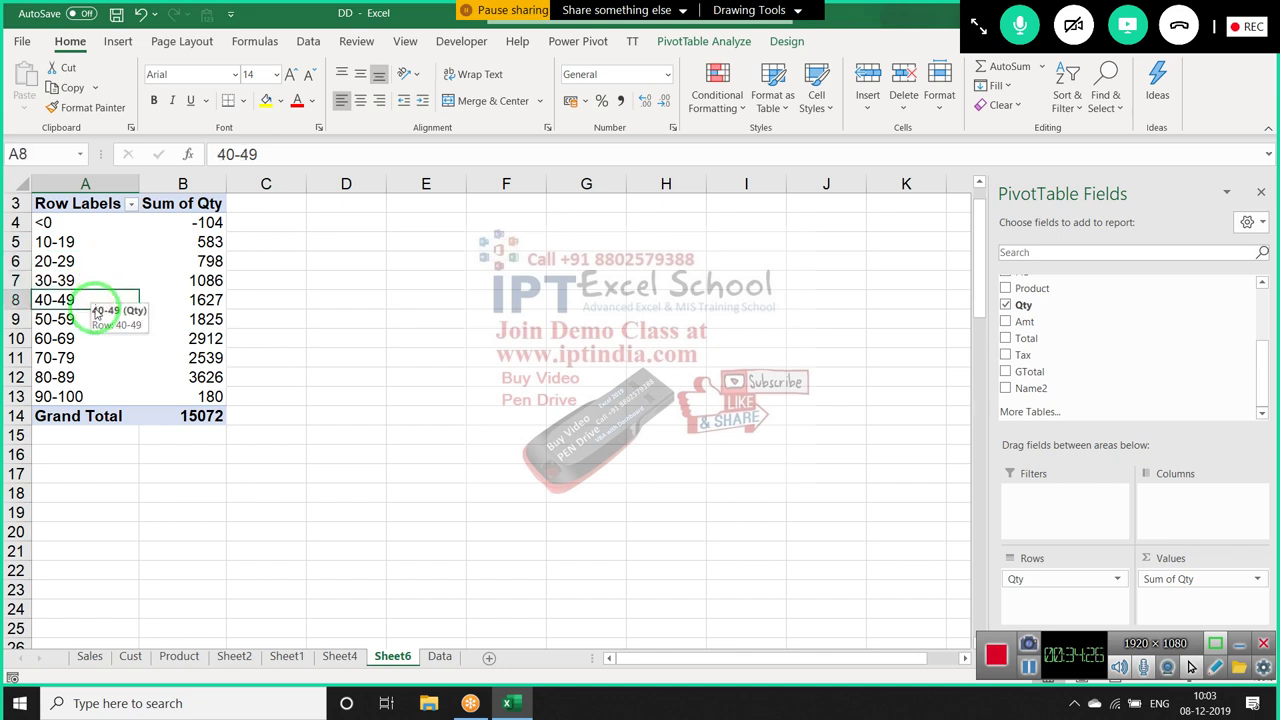
left_click(89, 321)
left_click(89, 335)
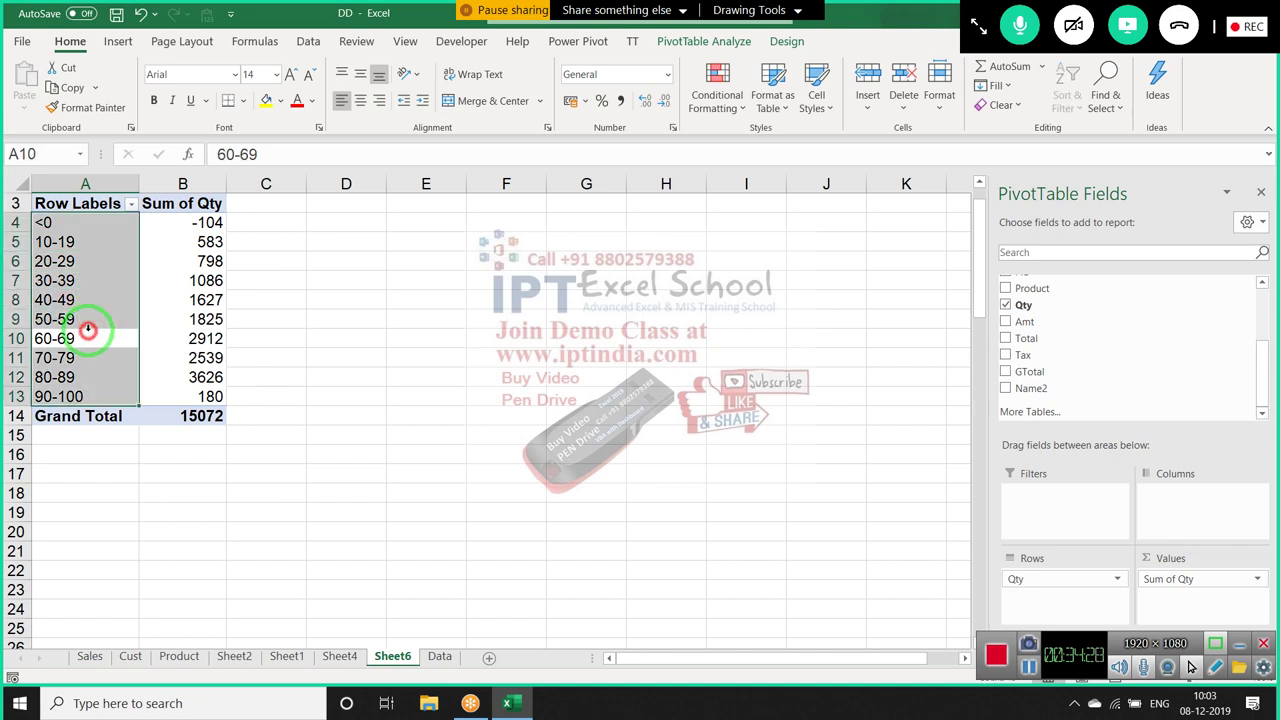
left_click(87, 352)
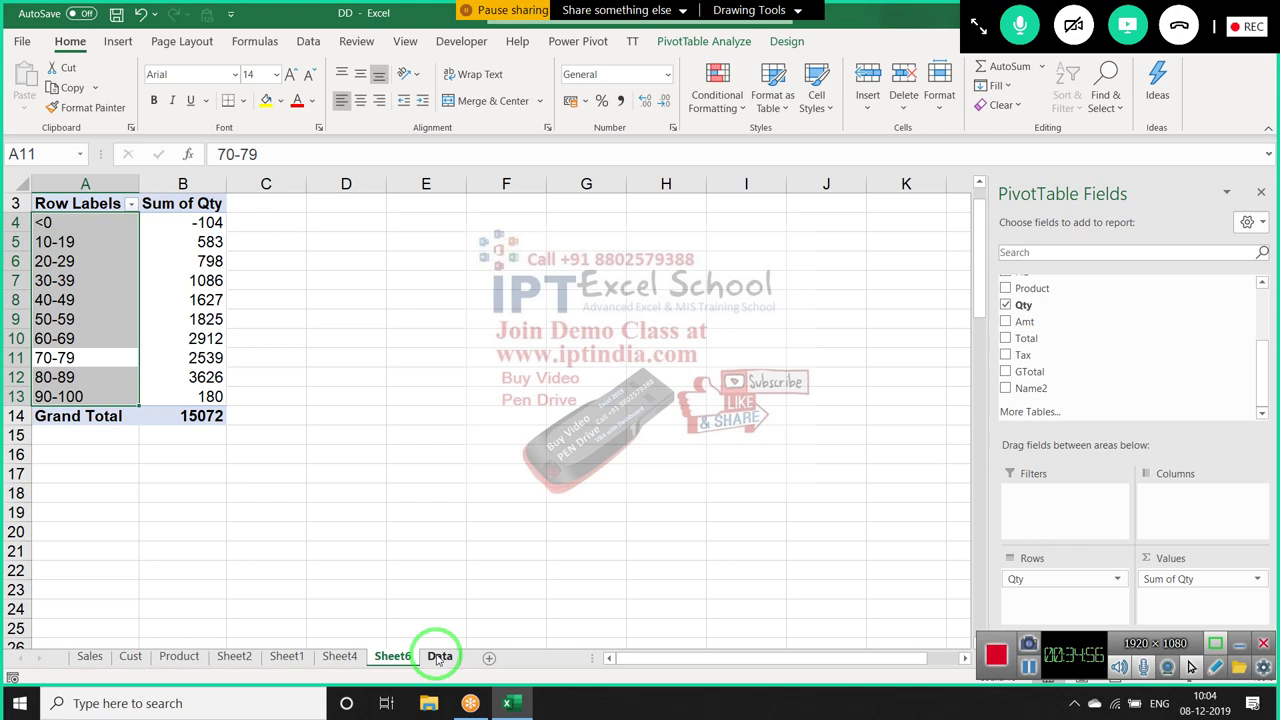
Insert a new PivotTable from the Data sheet onto a new worksheet, Sheet7
left_click(437, 660)
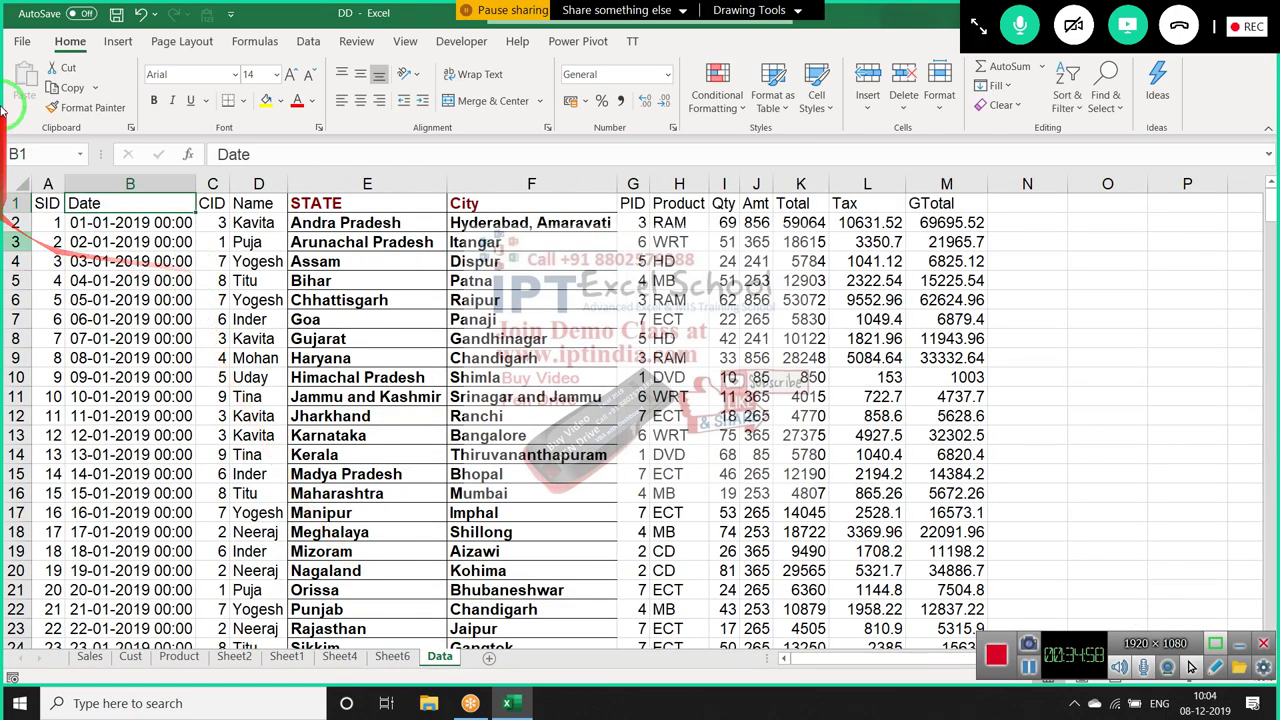
left_click(118, 41)
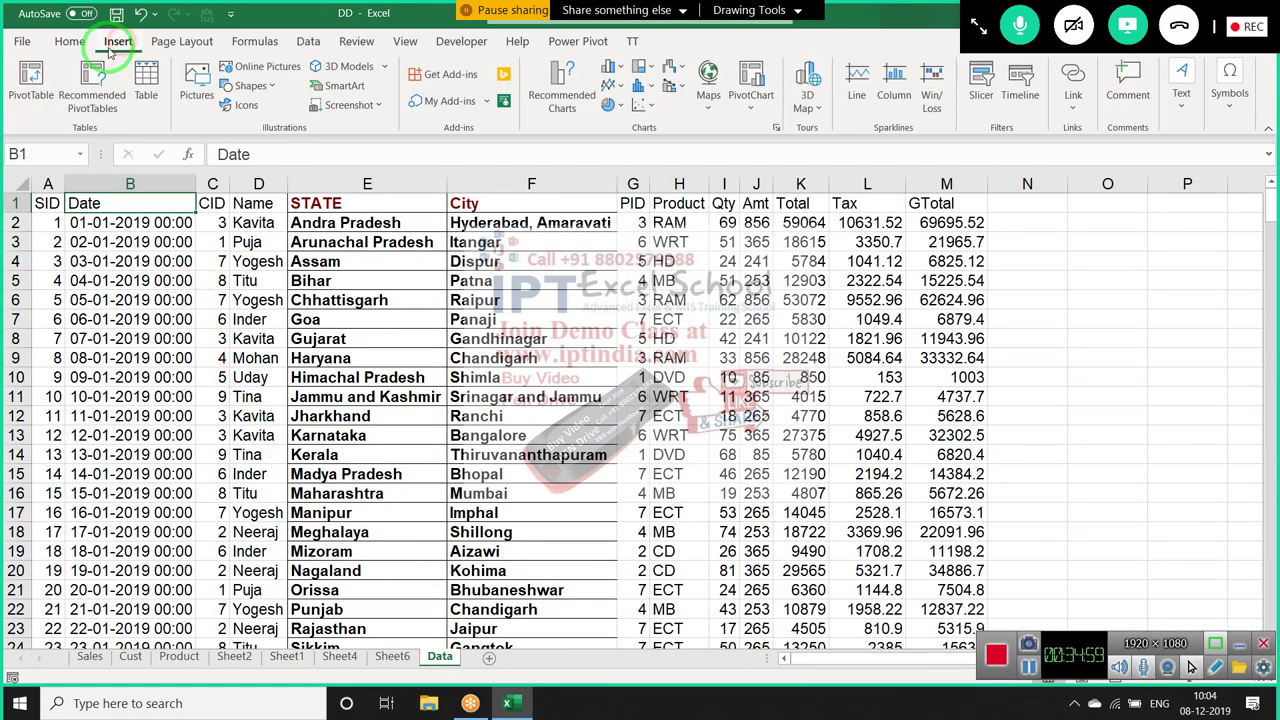
left_click(45, 80)
left_click(691, 354)
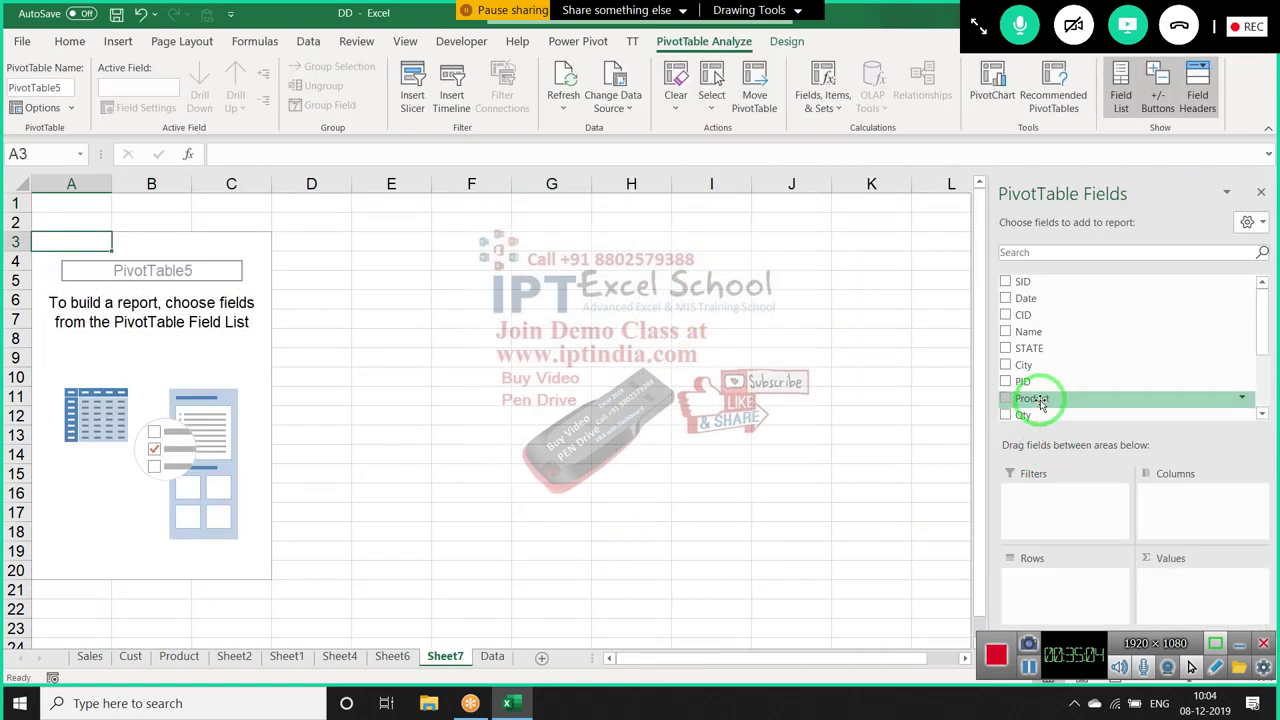
Lay out the pivot with Product in Rows, Count of Qty in Values, Name in Columns
left_click_drag(1040, 403, 1063, 580)
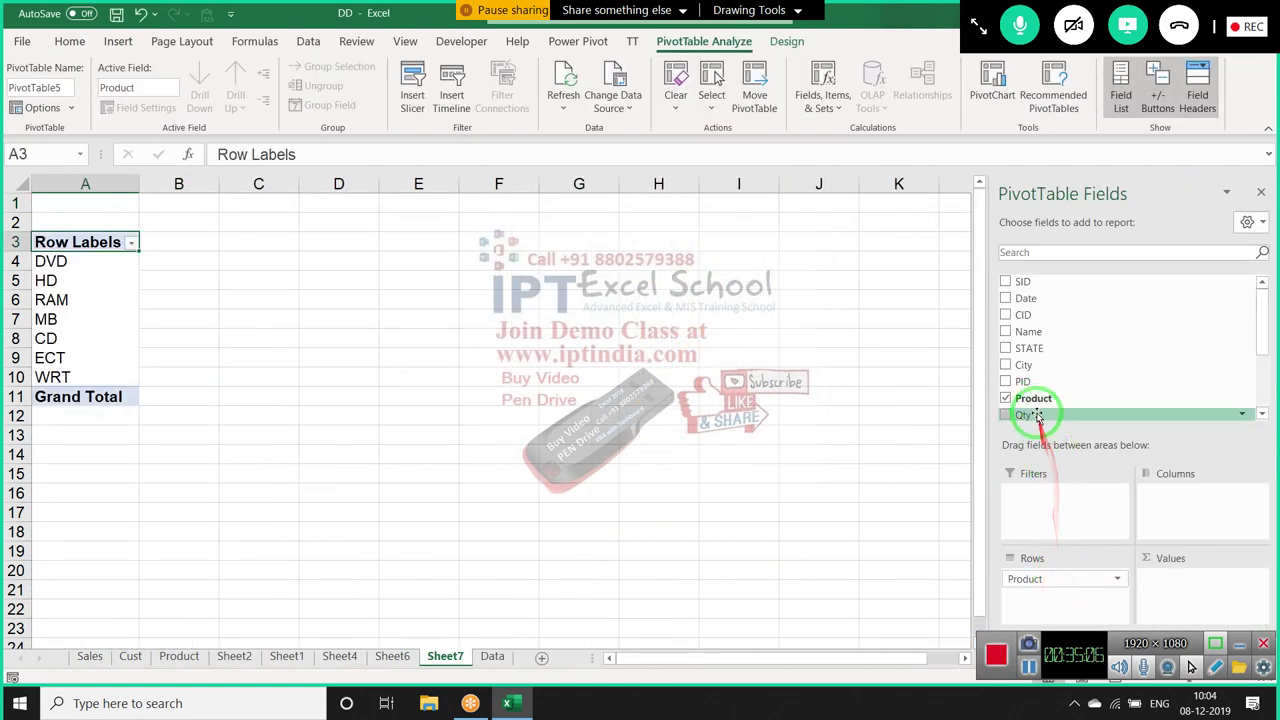
left_click_drag(1037, 415, 1160, 575)
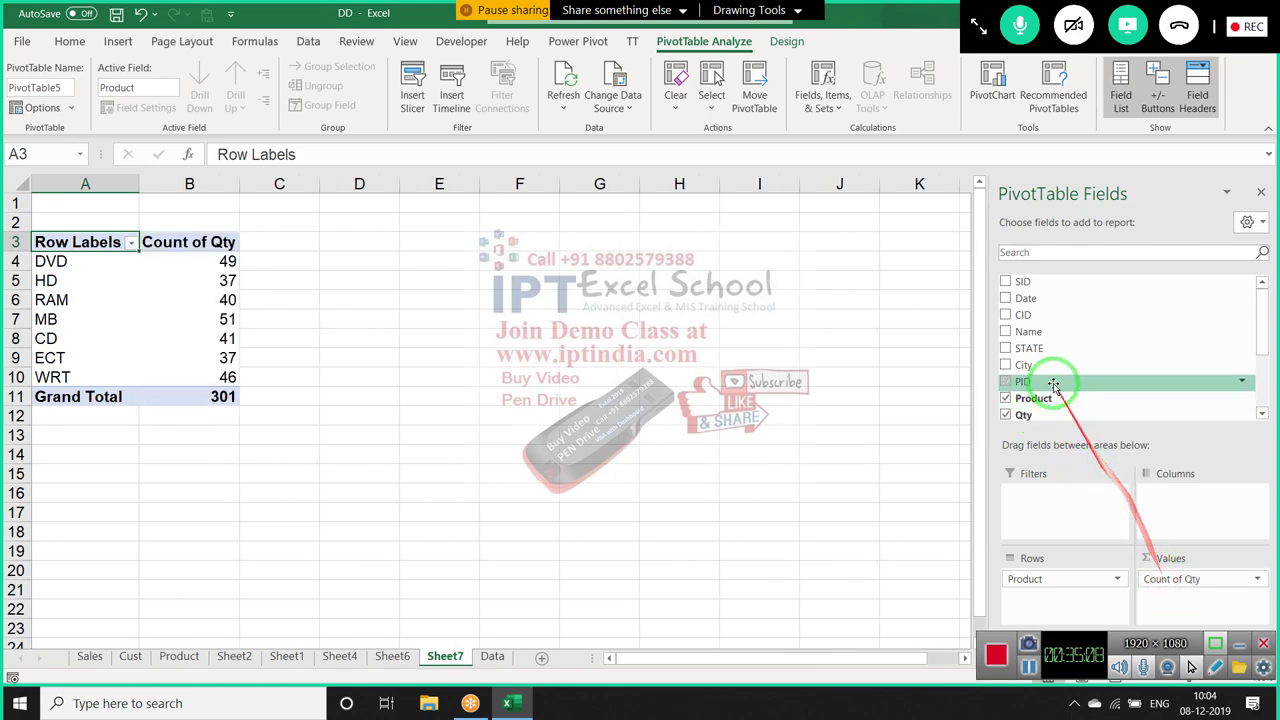
left_click_drag(1025, 331, 1172, 500)
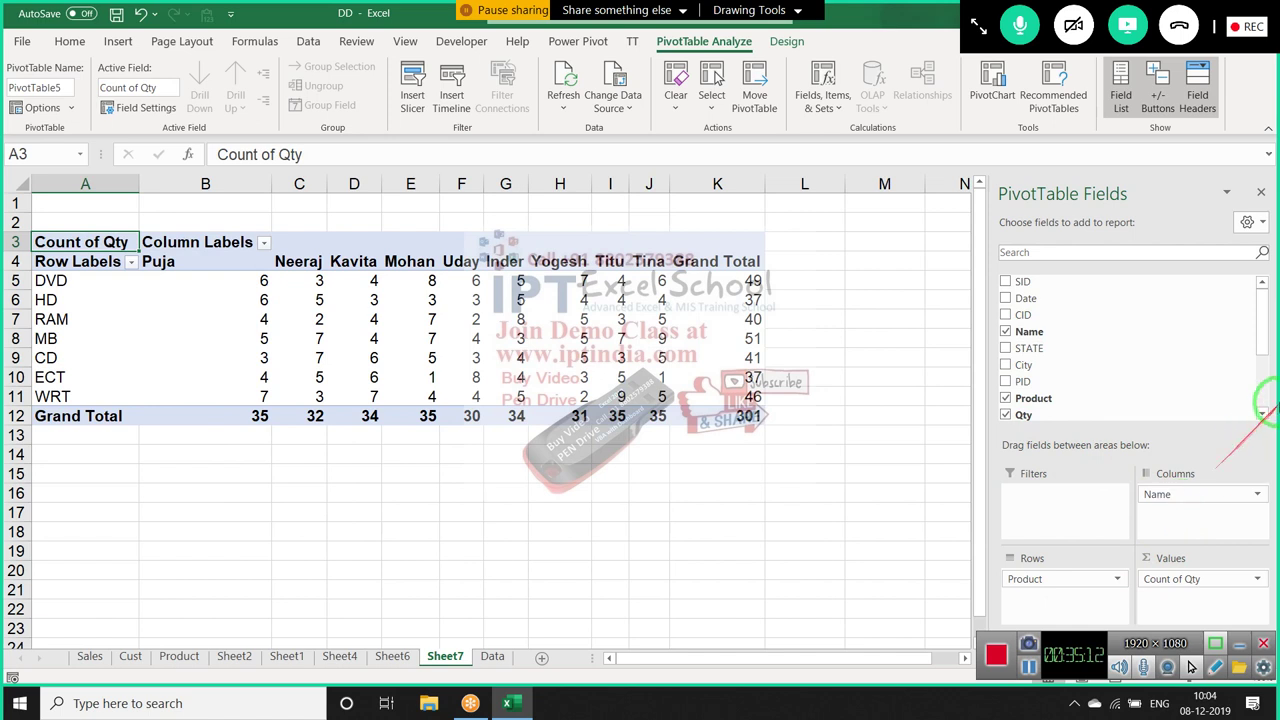
mouse_move(1026, 298)
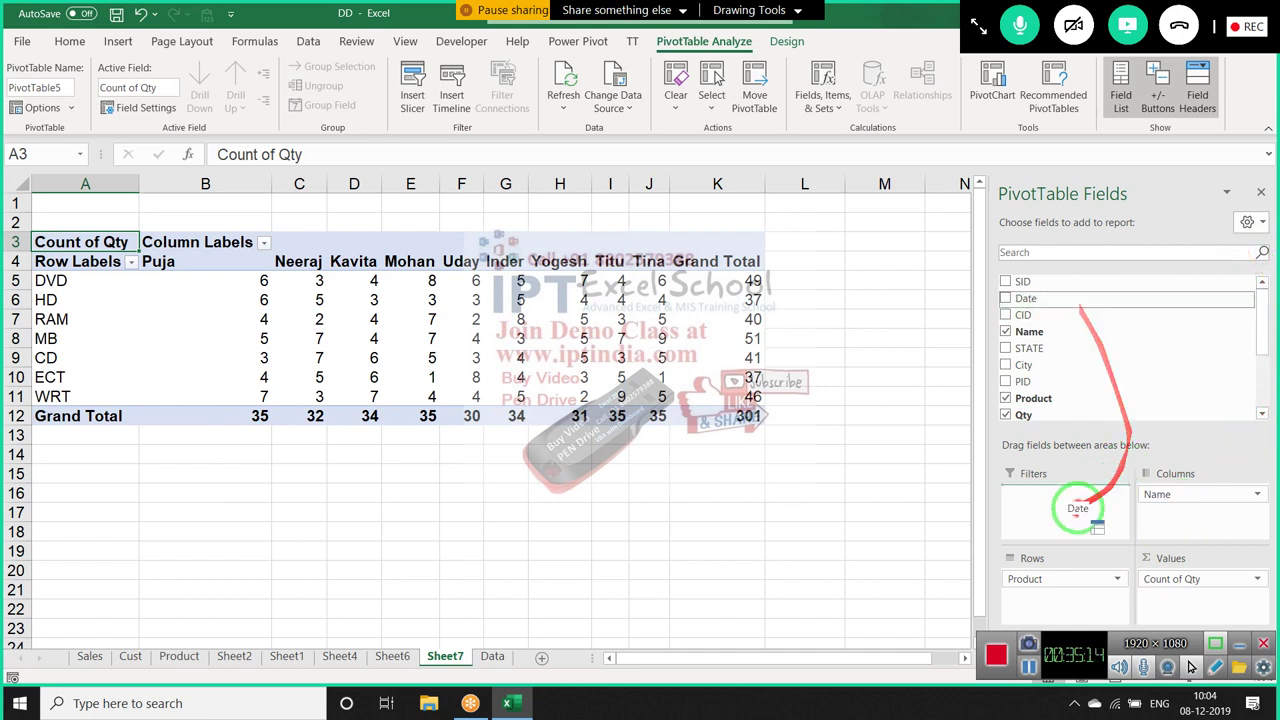
Add Date as a report filter and review its dates, keeping it at (All)
left_click_drag(1079, 305, 1068, 500)
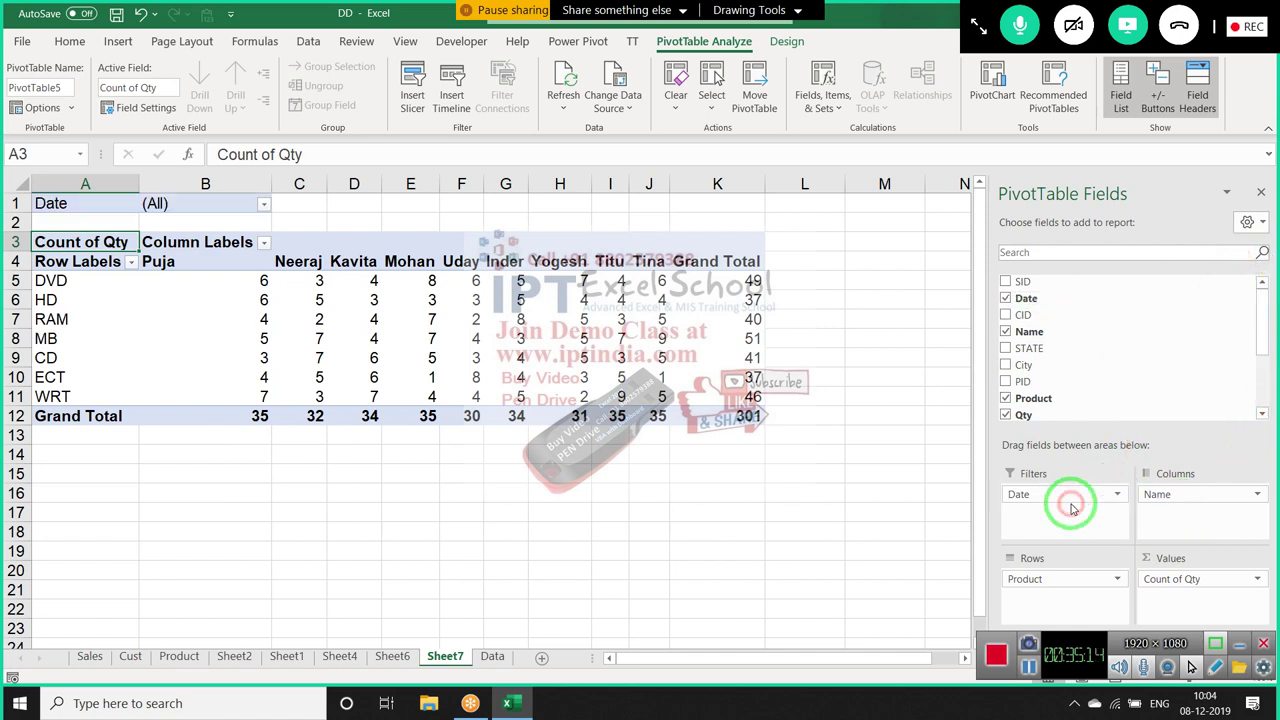
left_click(263, 203)
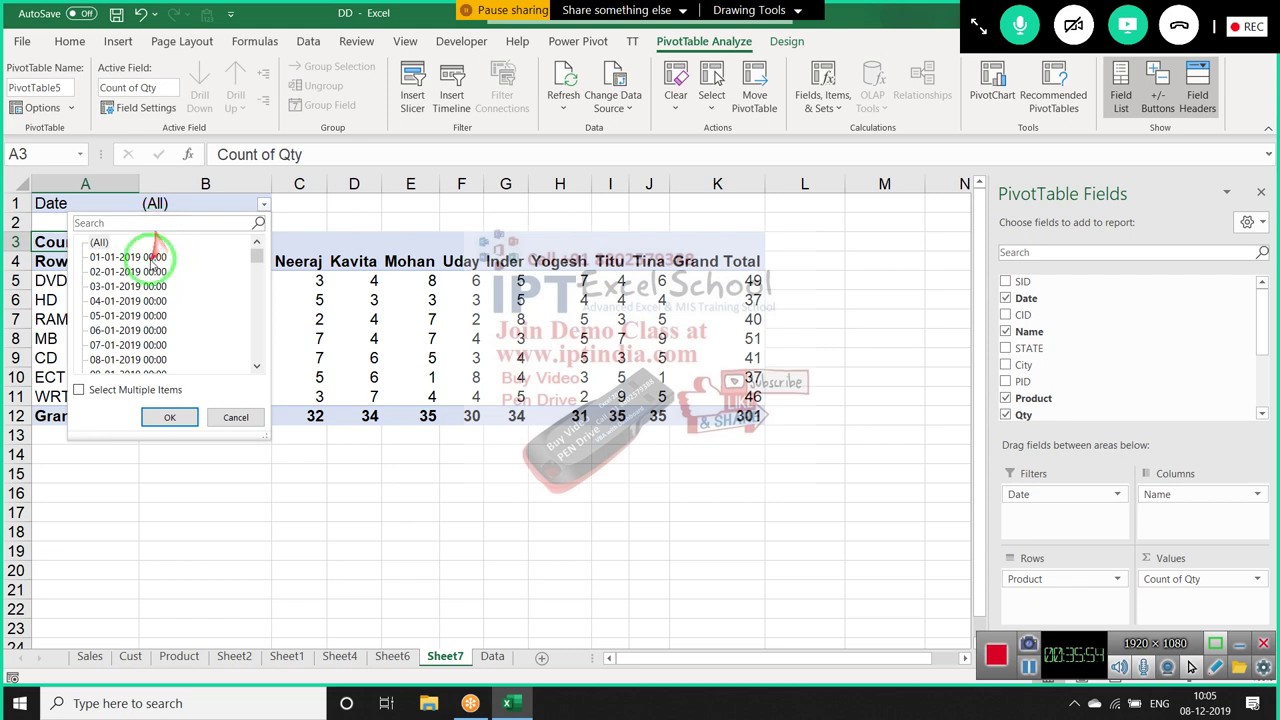
left_click_drag(146, 294, 183, 480)
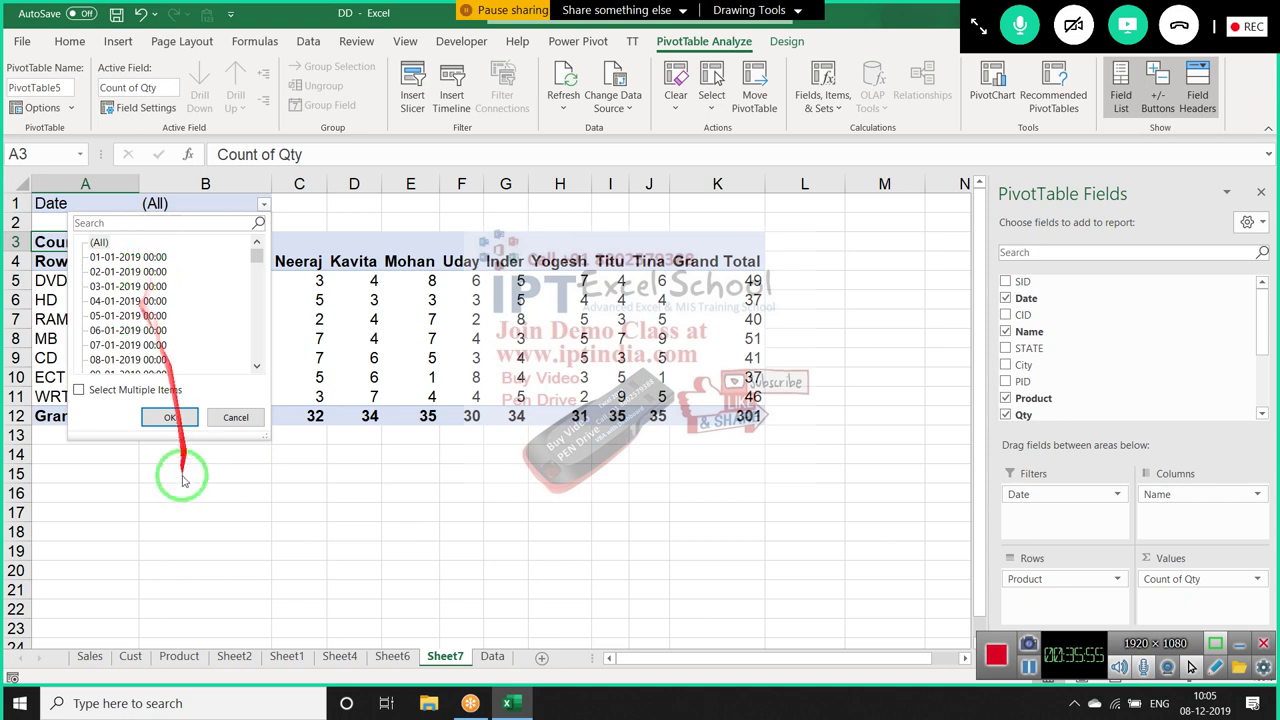
left_click(230, 417)
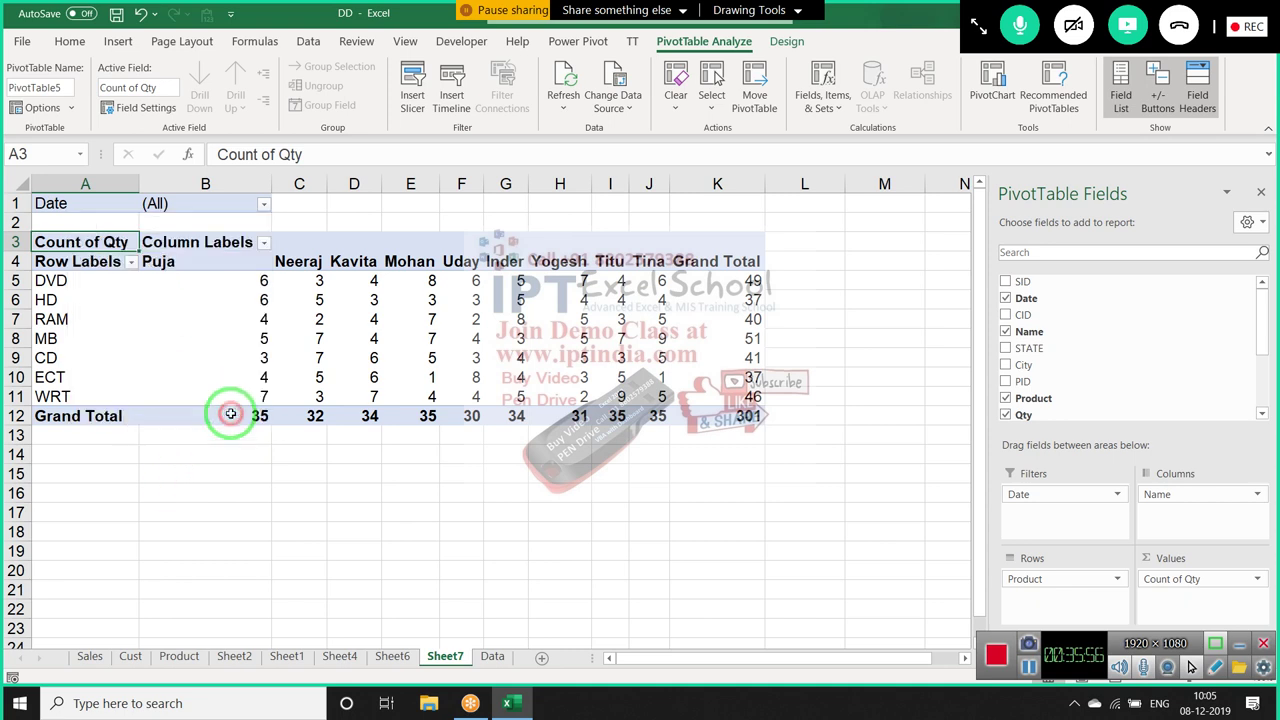
left_click(160, 204)
Swap Product out of the pivot rows and put Date there instead
left_click(620, 397)
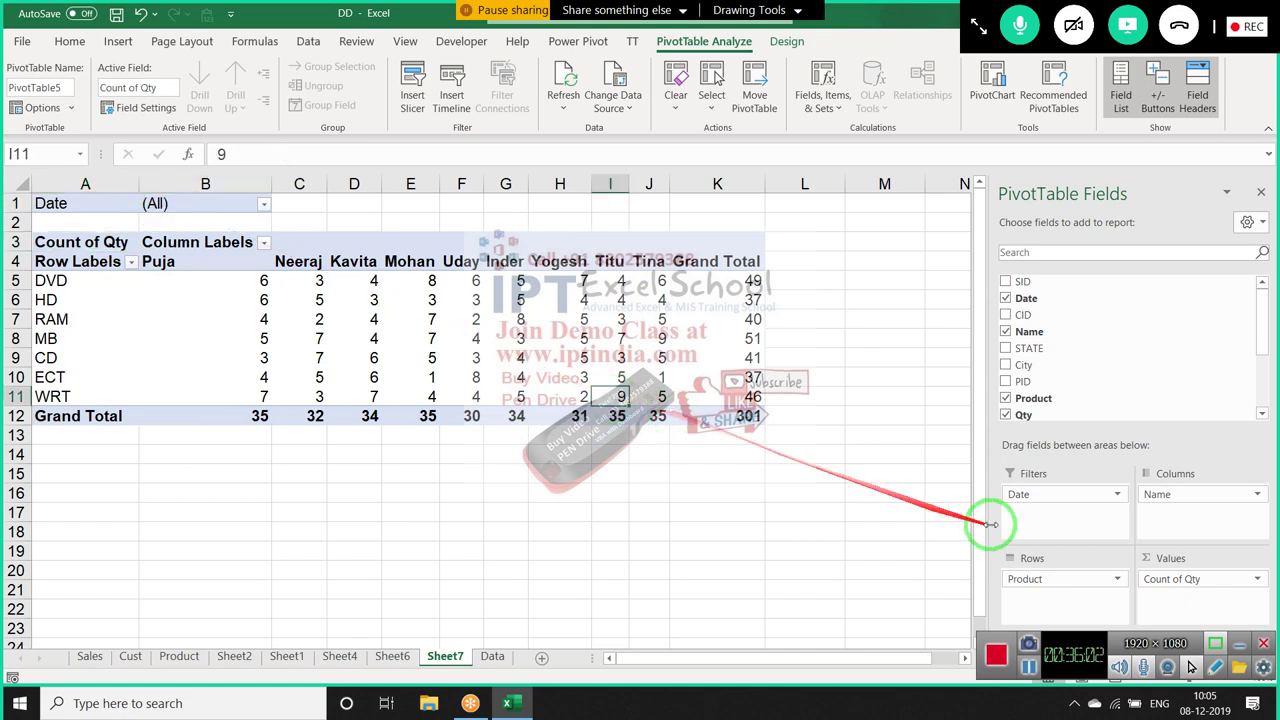
left_click_drag(1050, 585, 1128, 372)
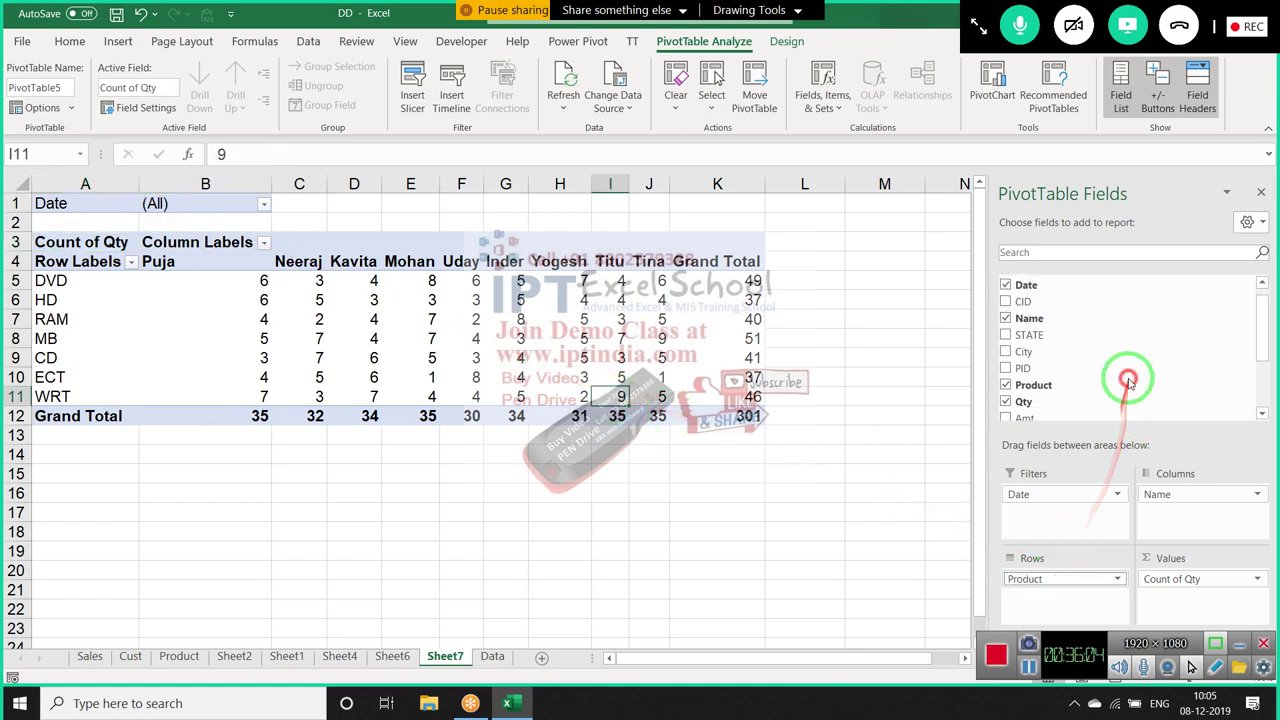
left_click_drag(1071, 494, 1063, 592)
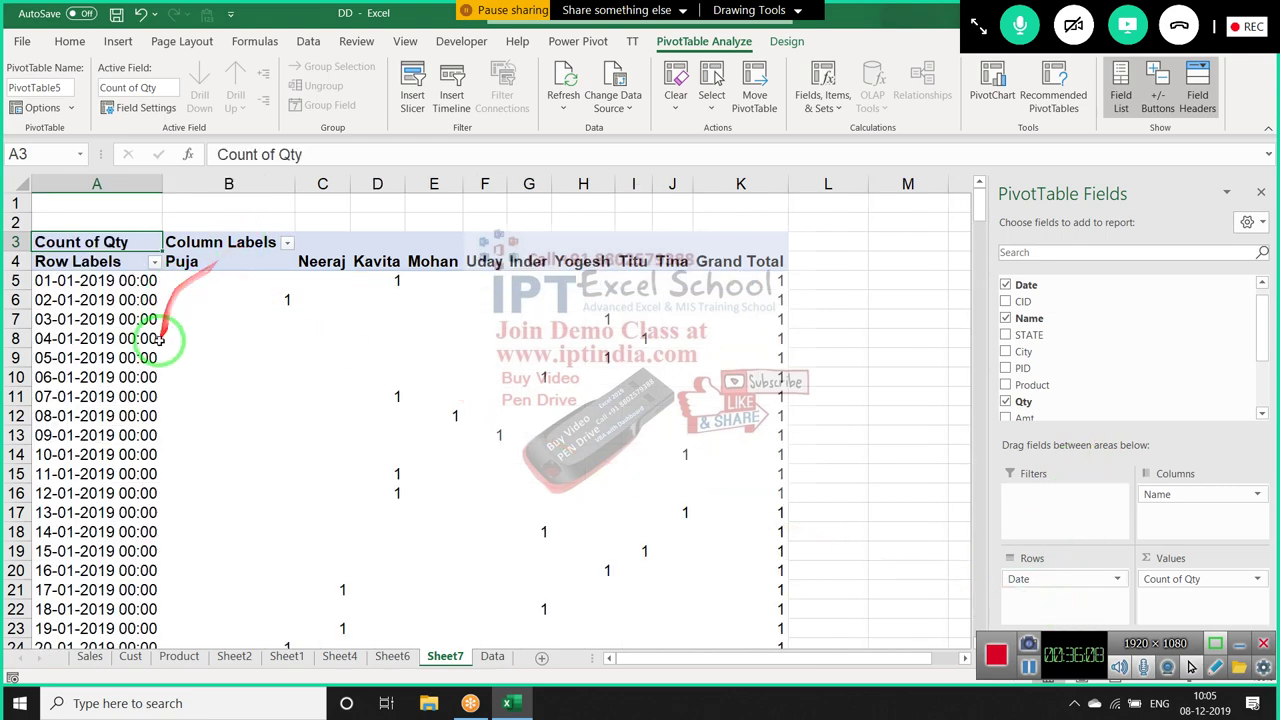
Group the date row labels by Years, Quarters and Months
left_click(158, 340)
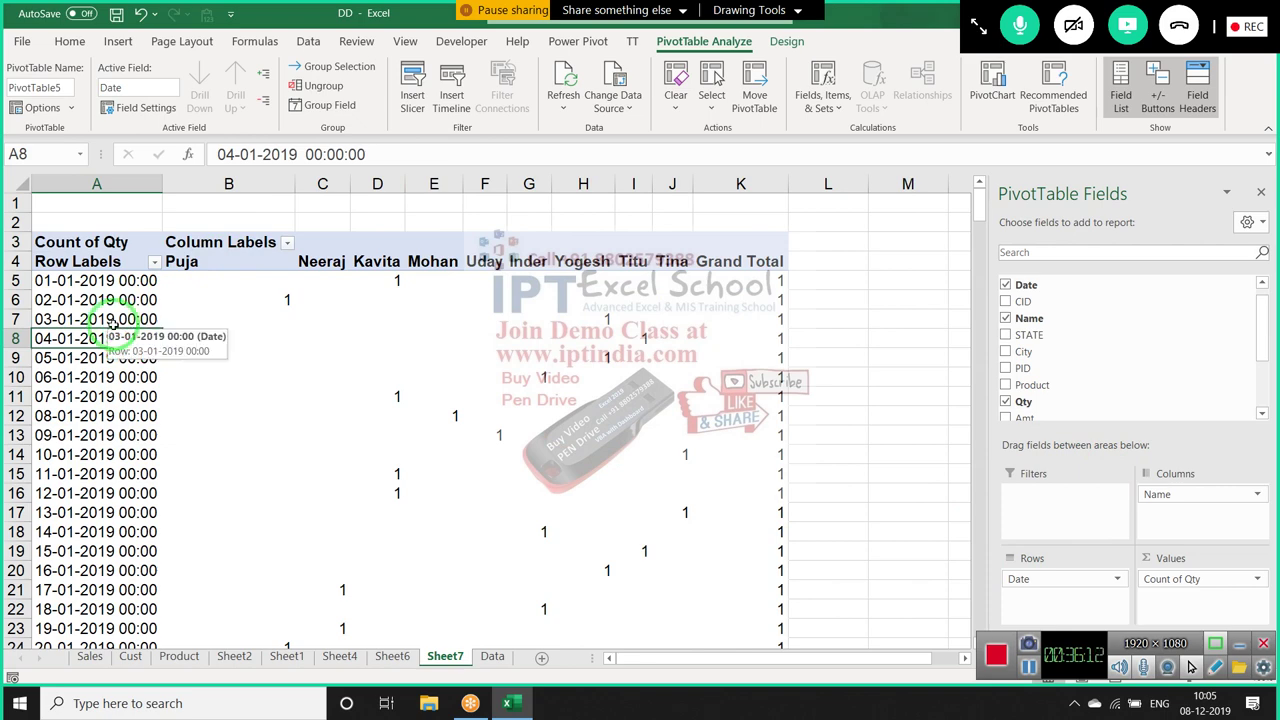
right_click(115, 320)
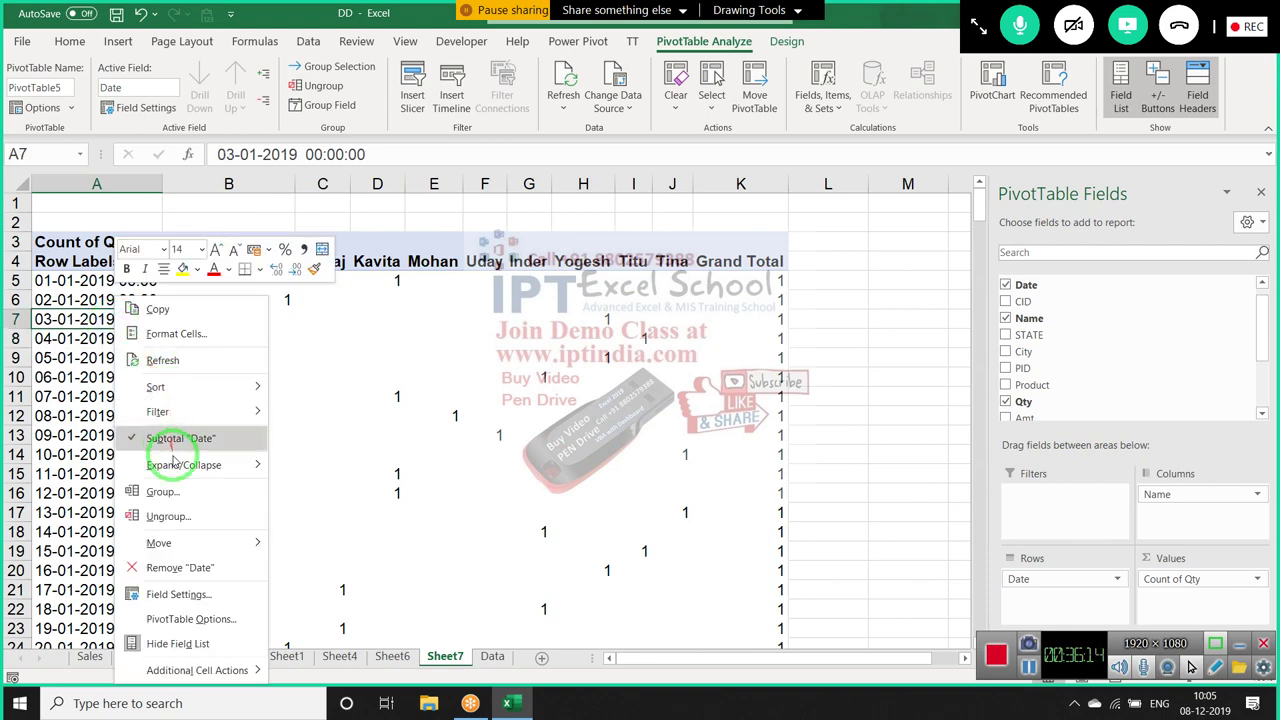
left_click(185, 495)
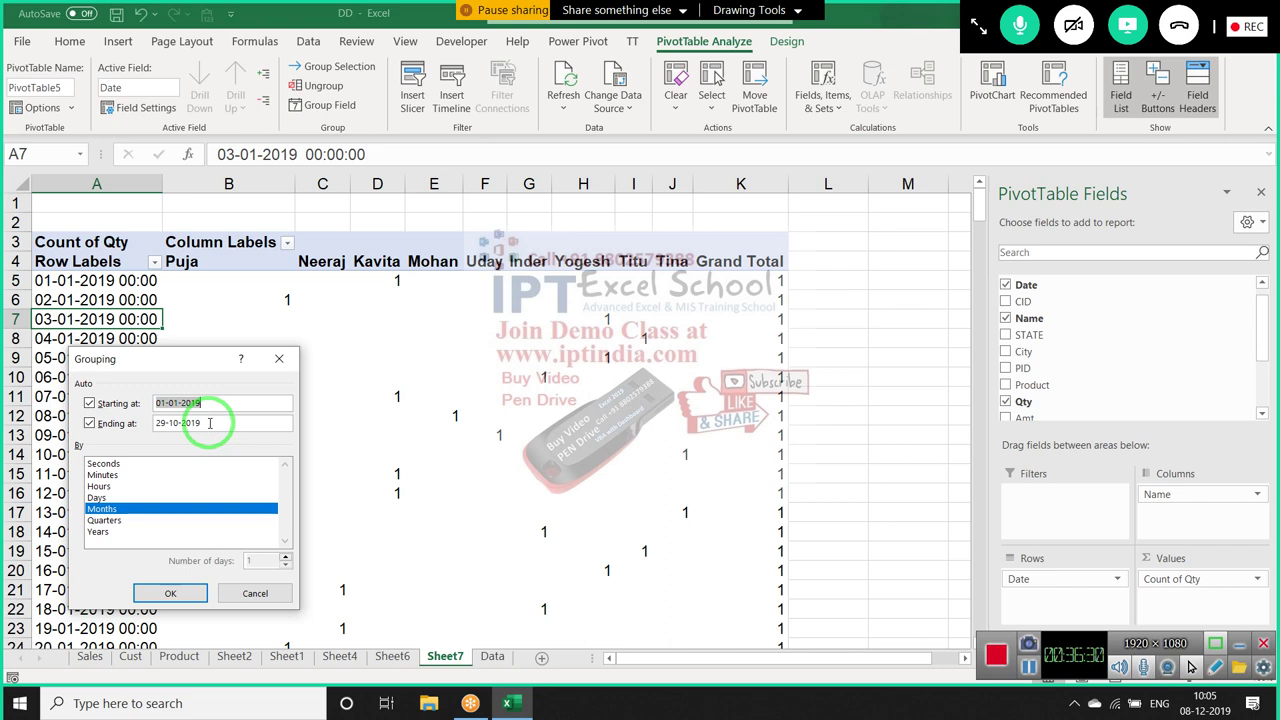
left_click(110, 532)
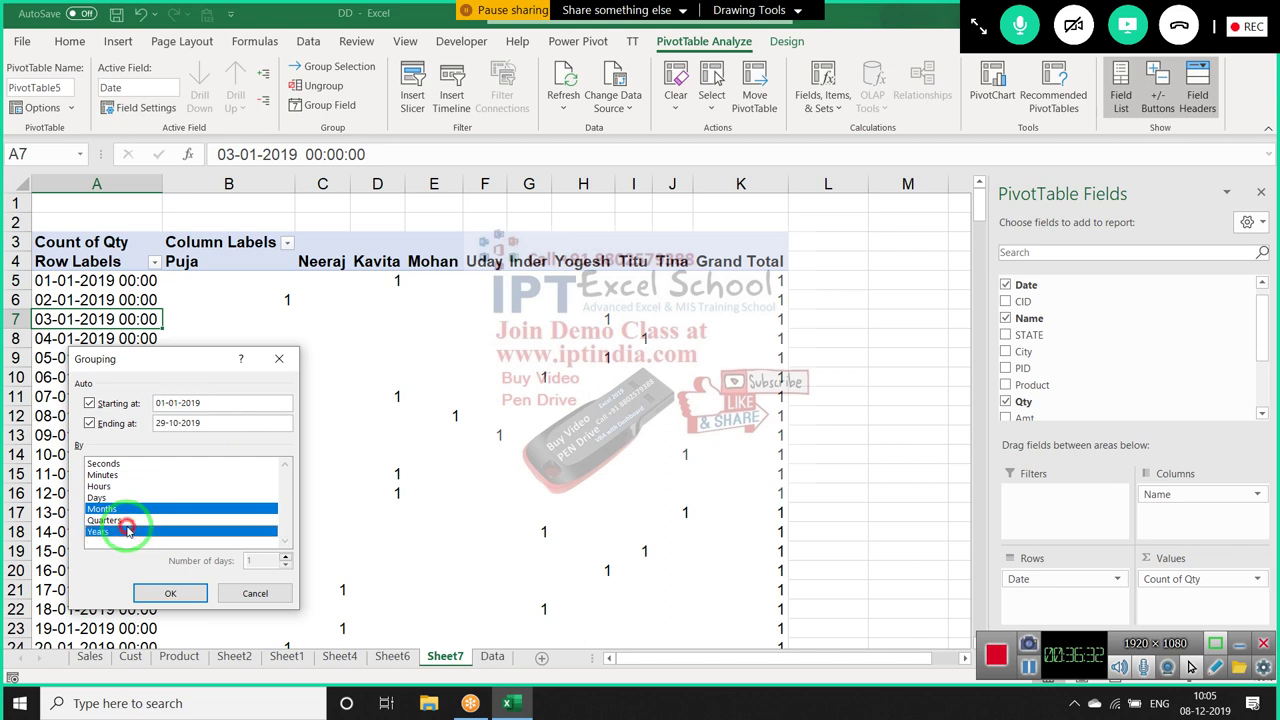
left_click(128, 509)
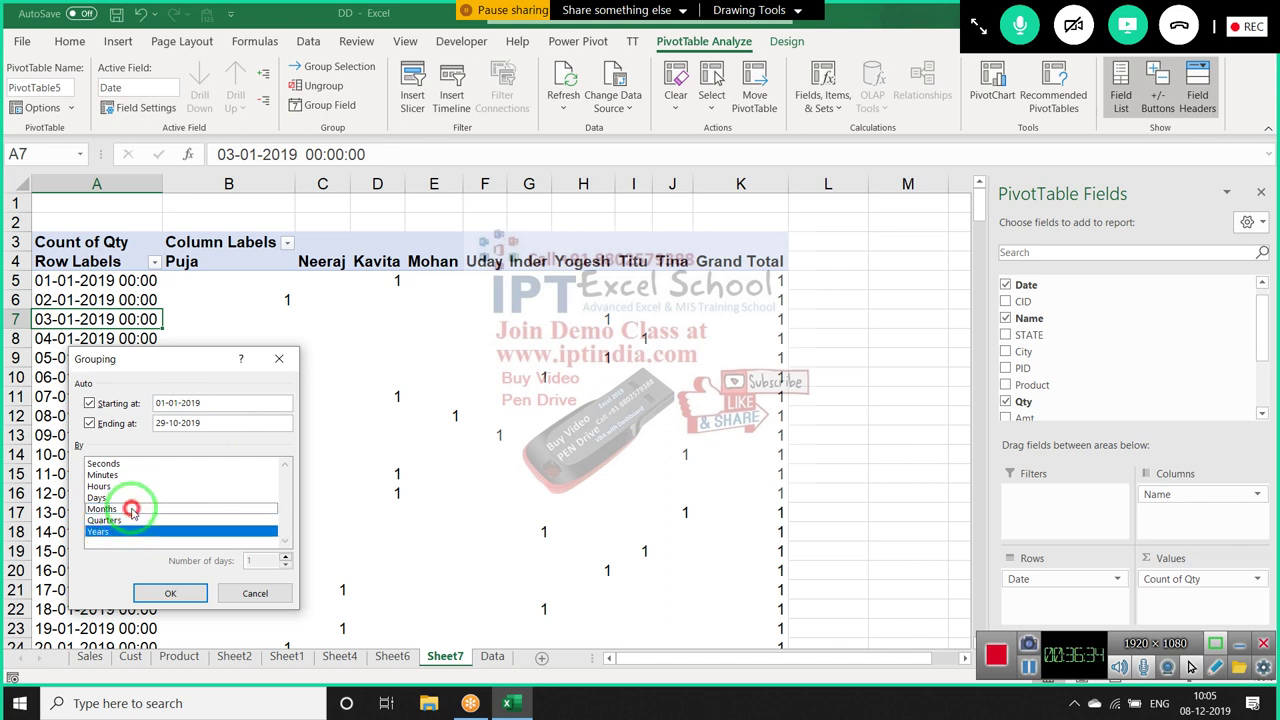
left_click(136, 531)
left_click(130, 509)
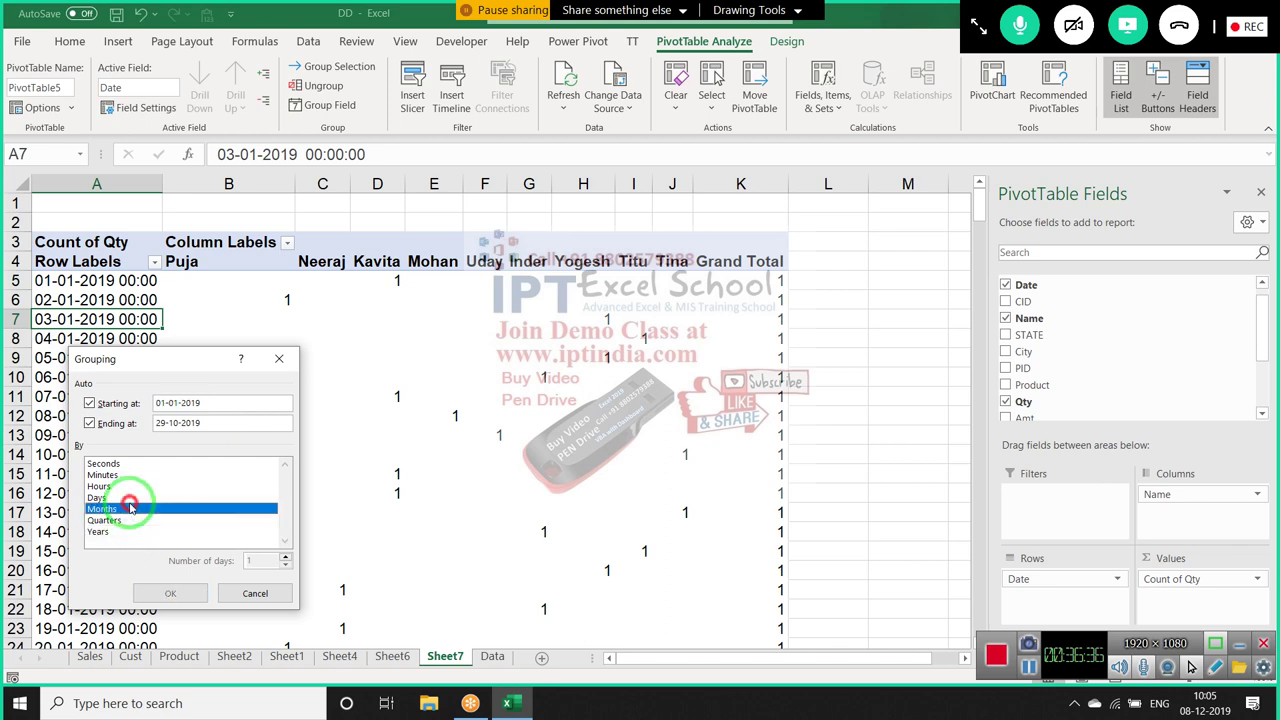
left_click(120, 520)
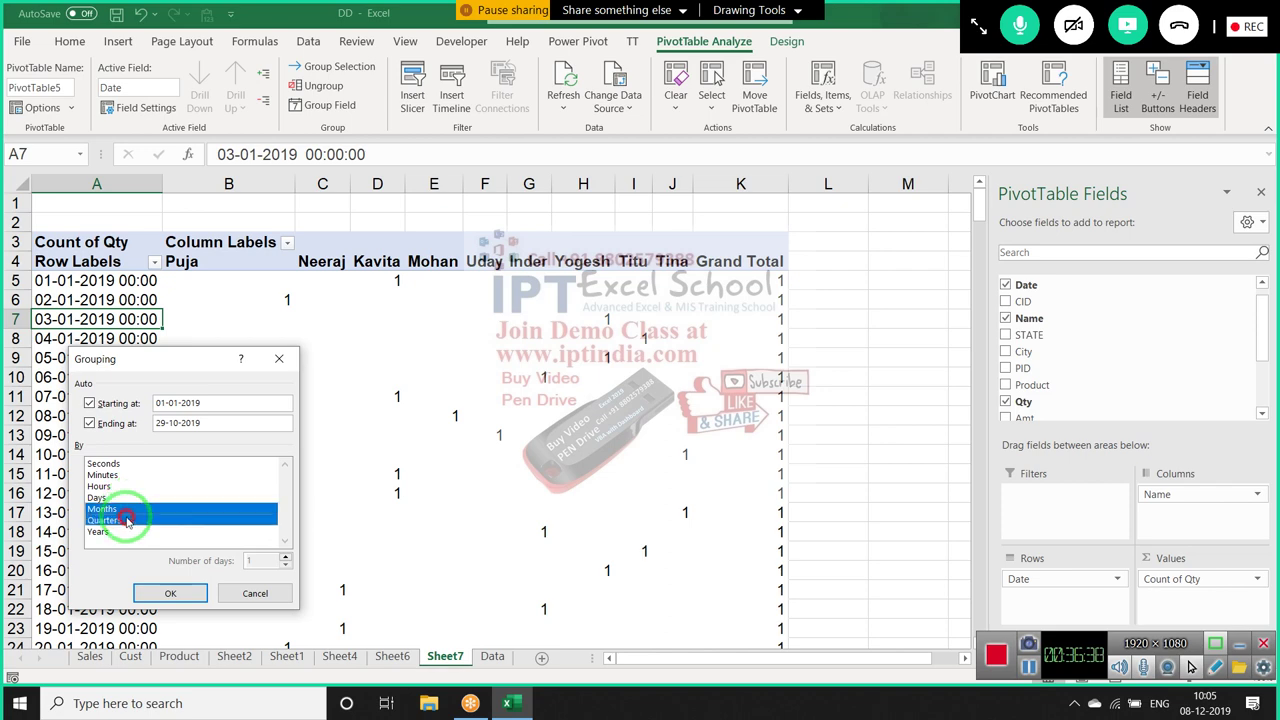
left_click(127, 533)
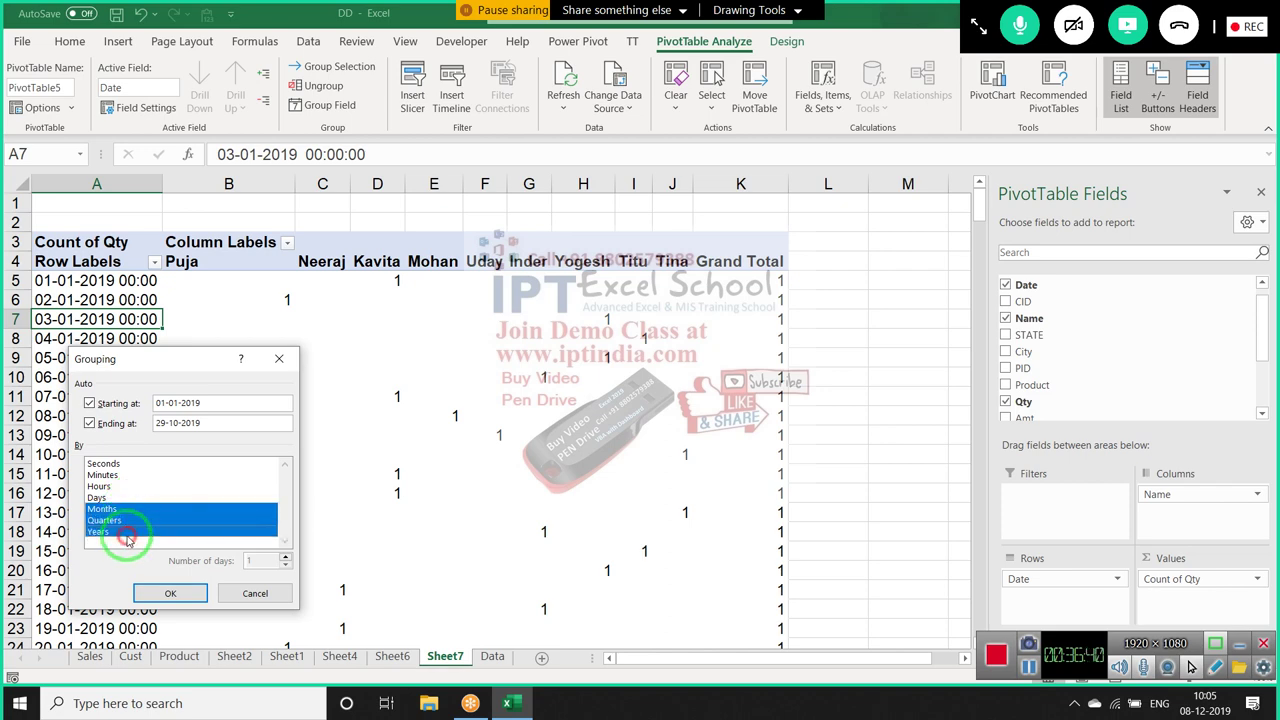
left_click(170, 593)
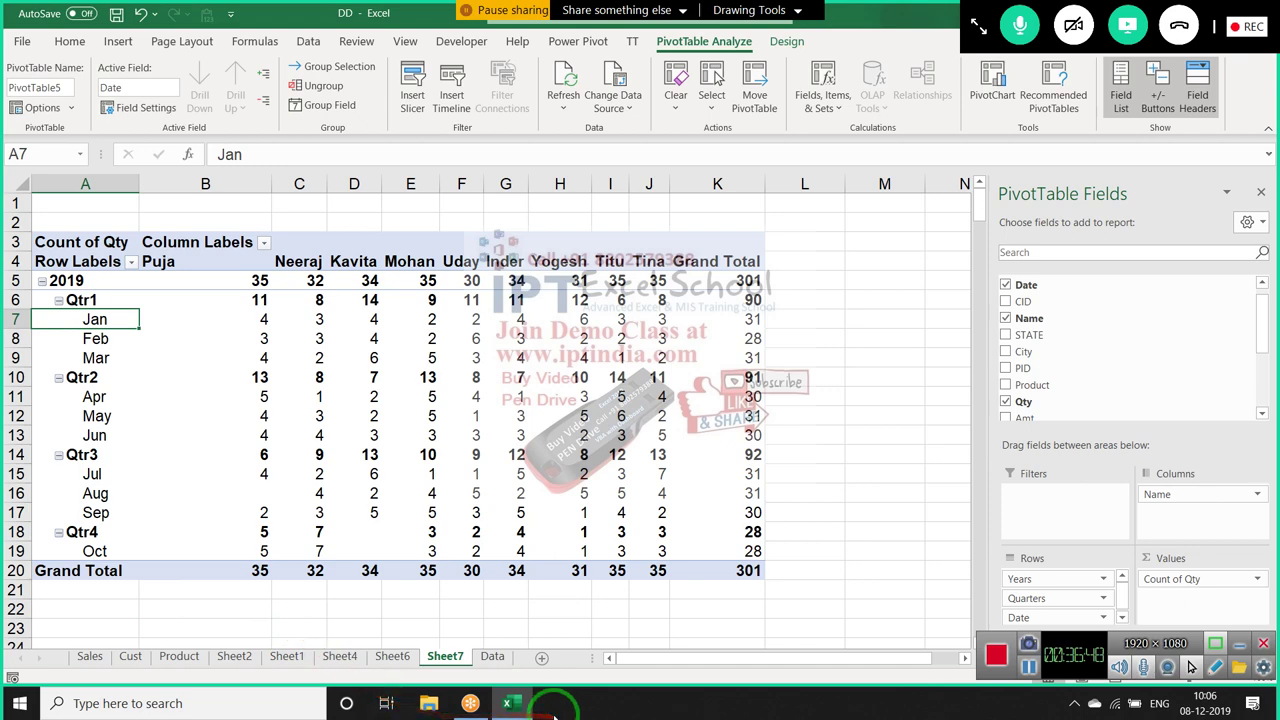
Return Date to the Filters area and remove Quarters and Years from the rows
left_click(1040, 604)
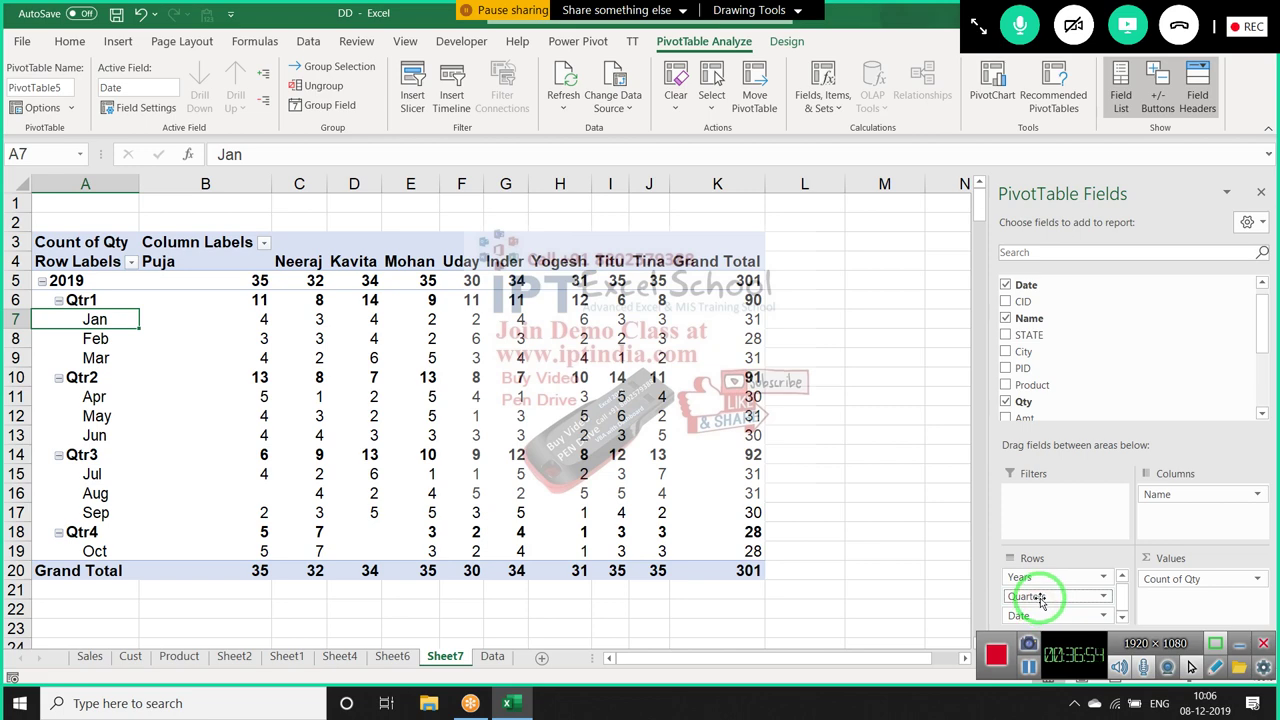
left_click_drag(1065, 622, 1066, 518)
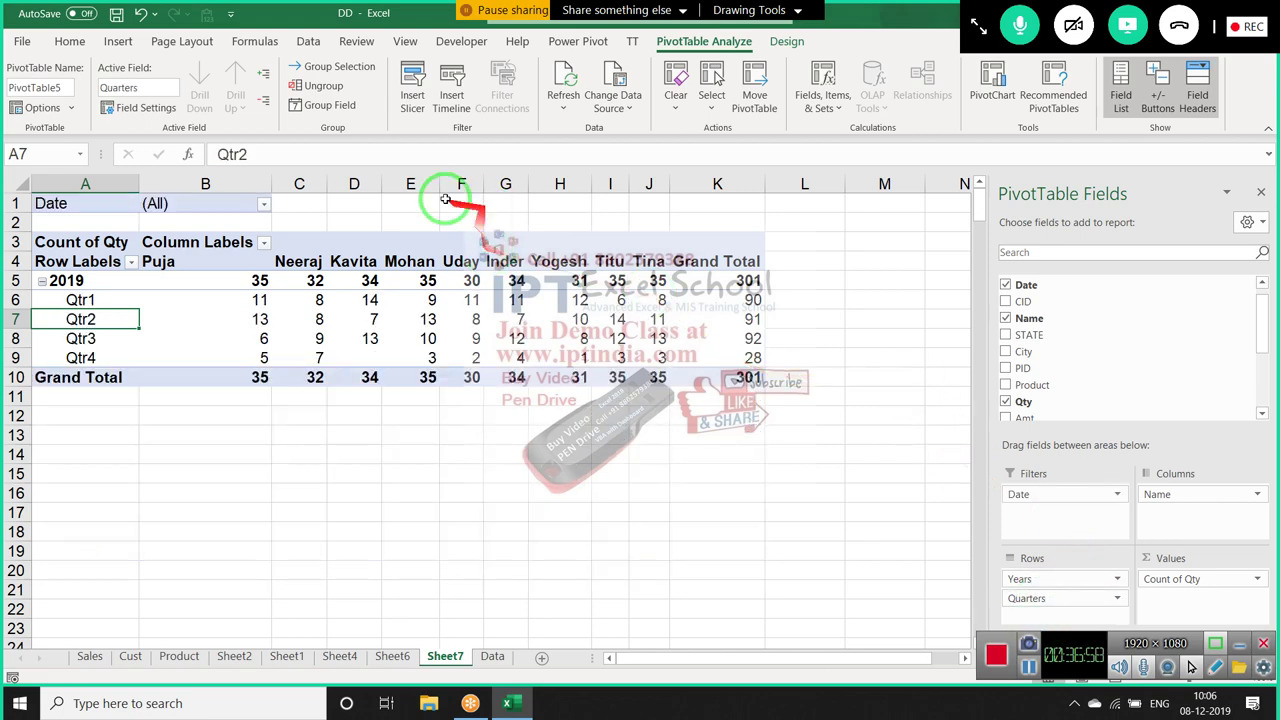
left_click(264, 204)
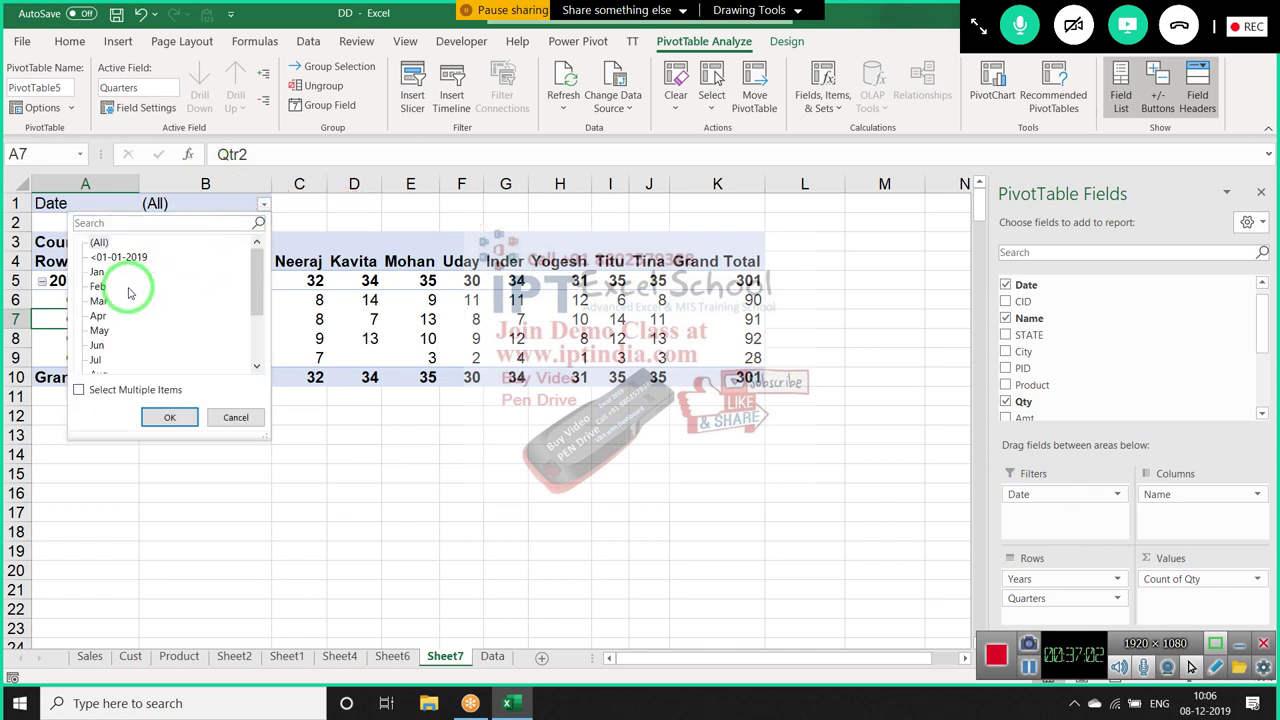
mouse_move(830, 663)
left_mouse_down()
mouse_move(914, 700)
mouse_move(1005, 608)
mouse_move(1072, 385)
left_mouse_up()
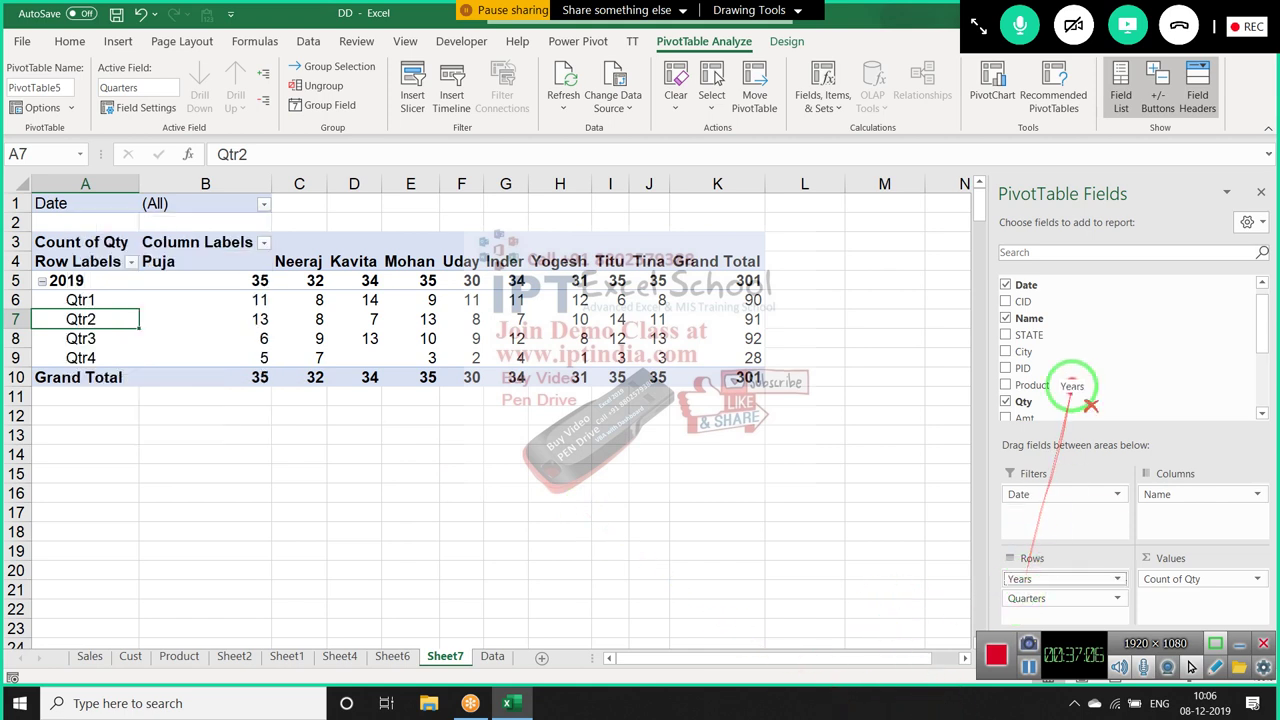
left_click_drag(1052, 579, 1097, 407)
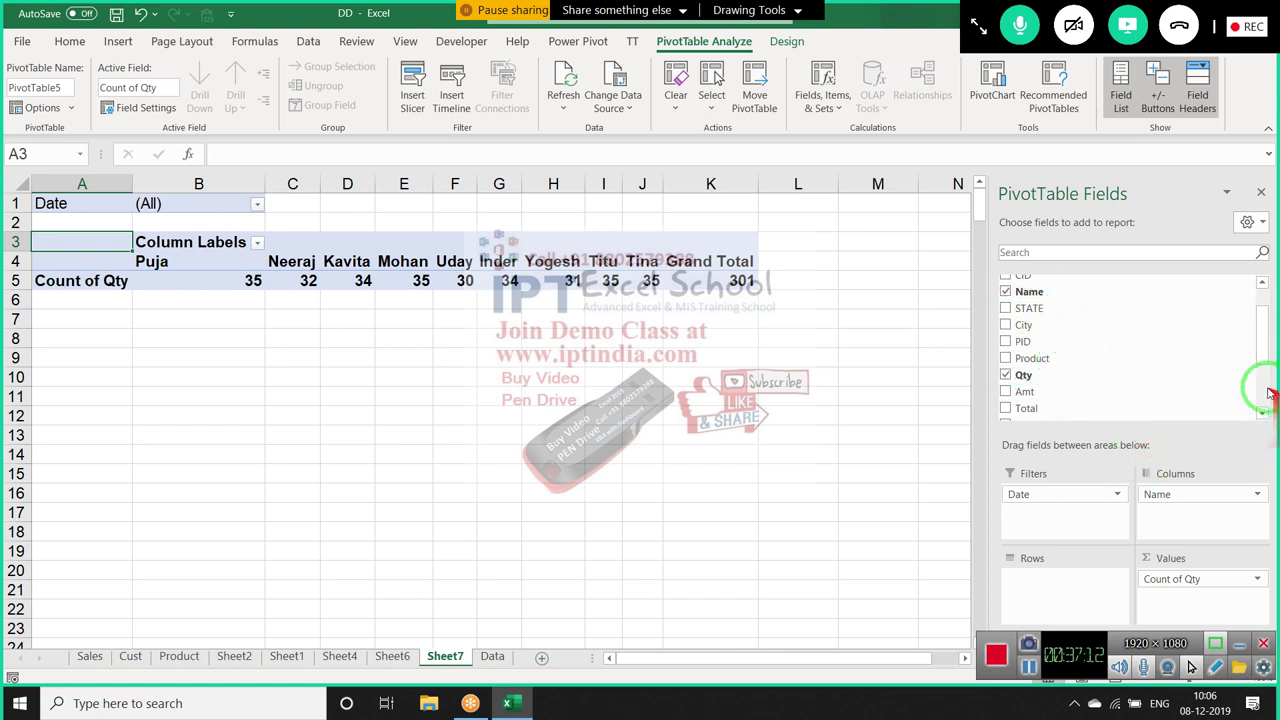
Restore Product as the pivot rows and set the Date filter to Mar
left_click_drag(1121, 358, 1058, 597)
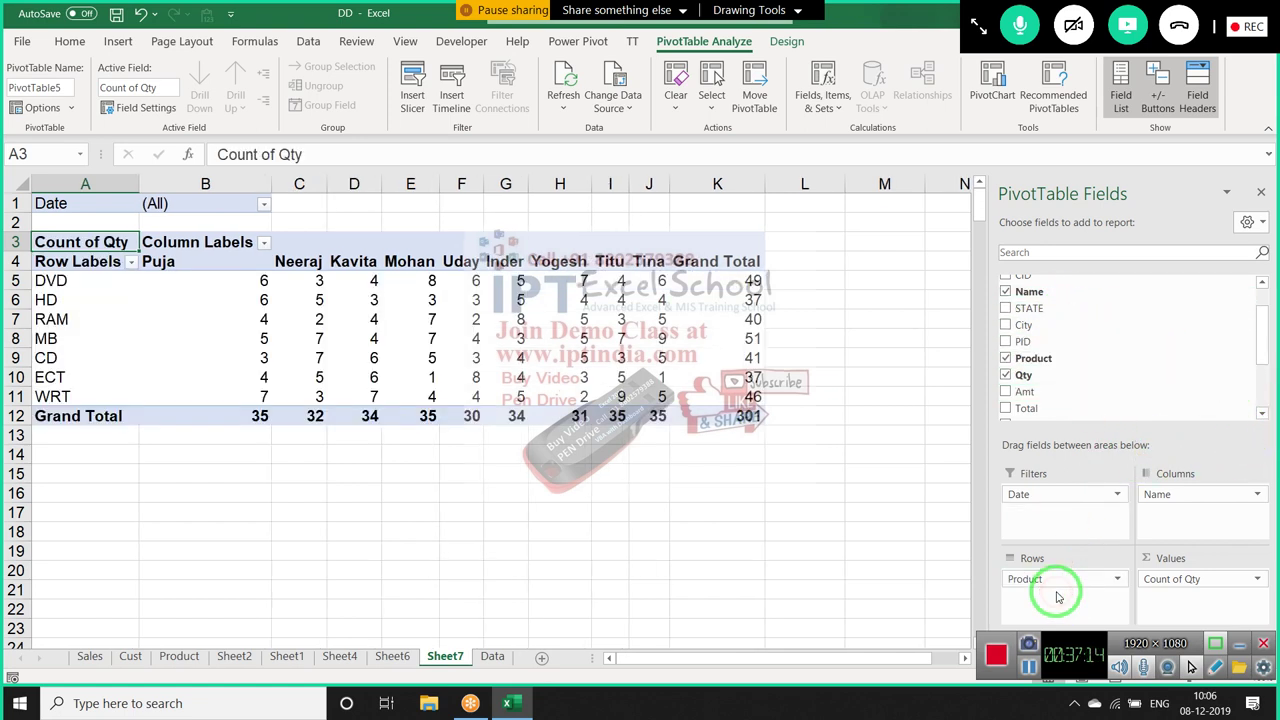
left_click(258, 206)
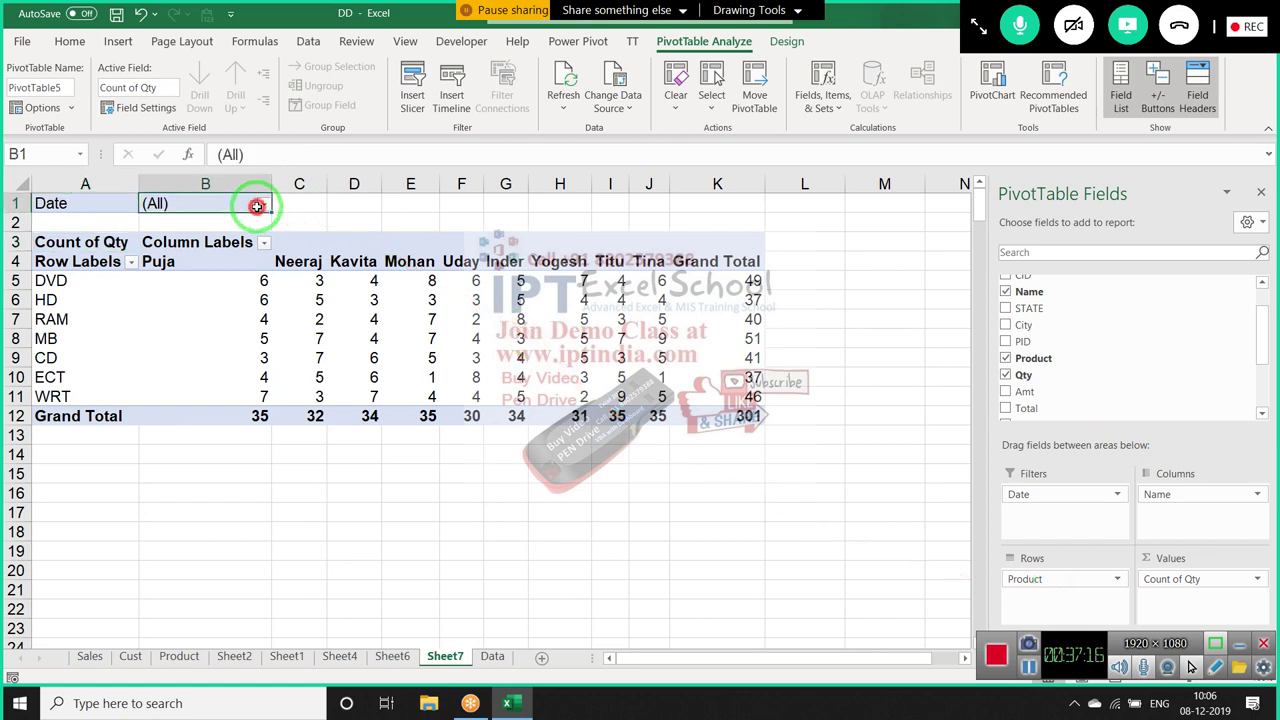
left_click(262, 204)
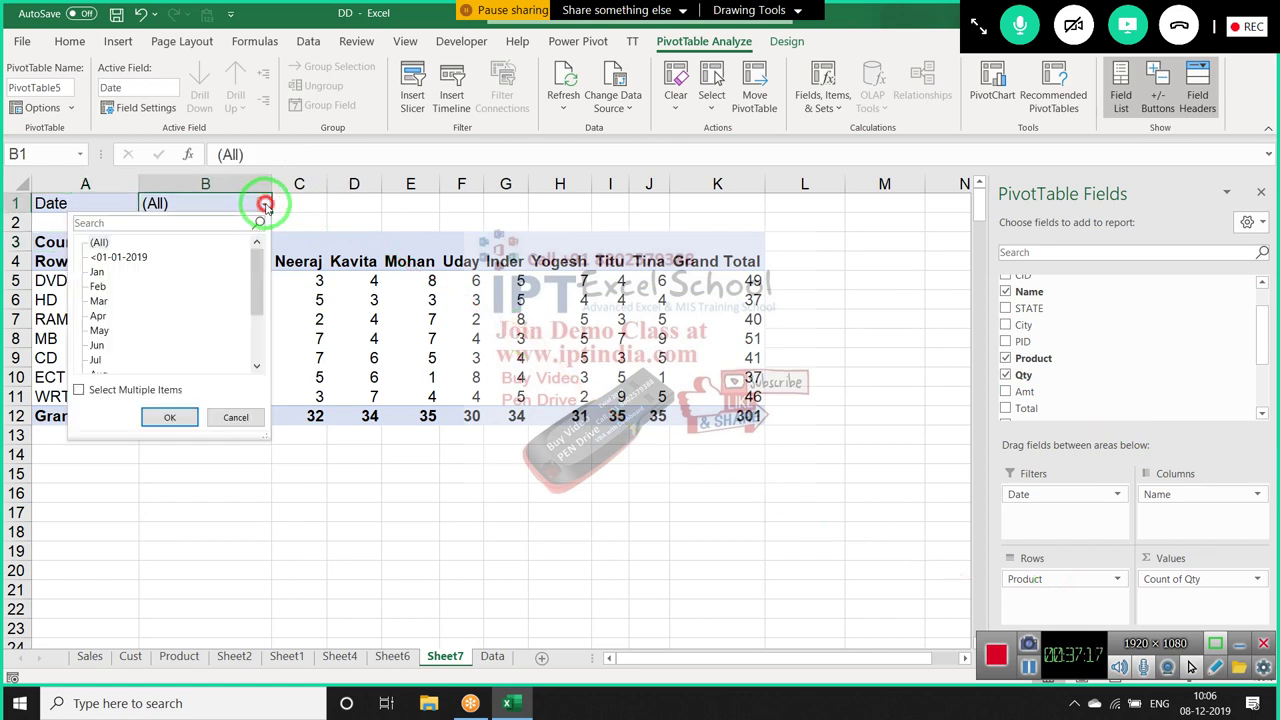
left_click(98, 301)
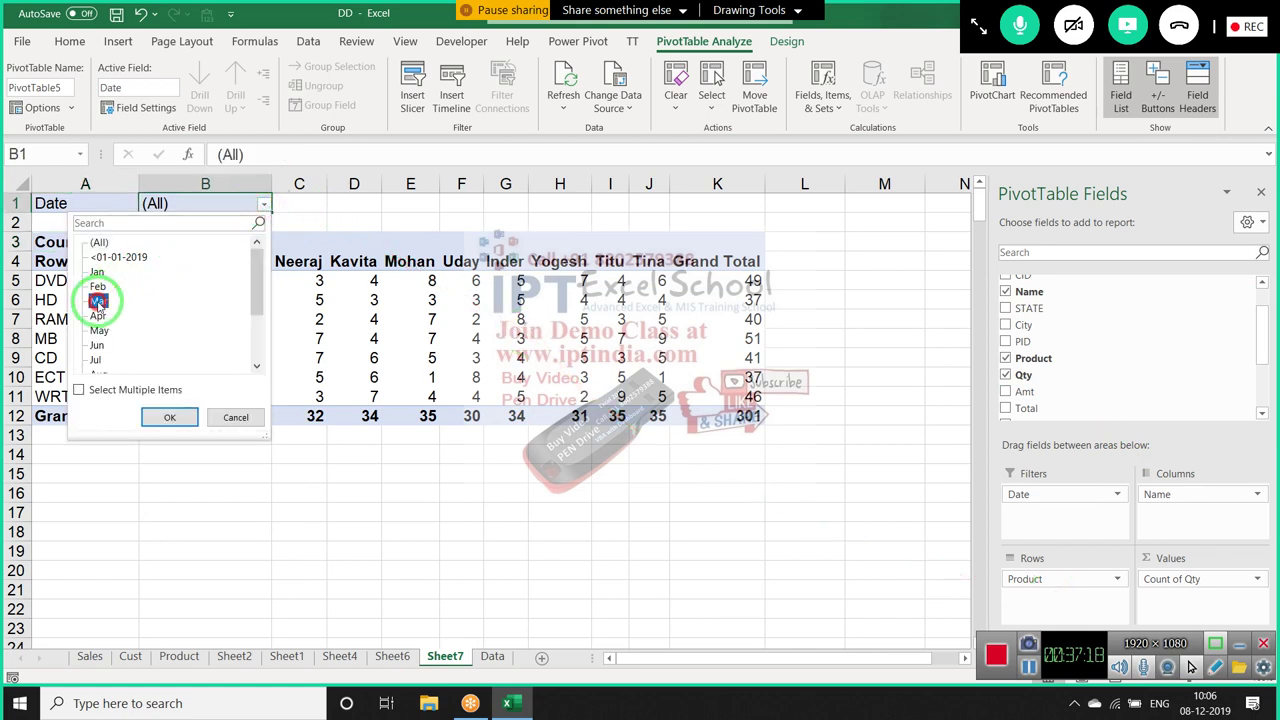
left_click(168, 416)
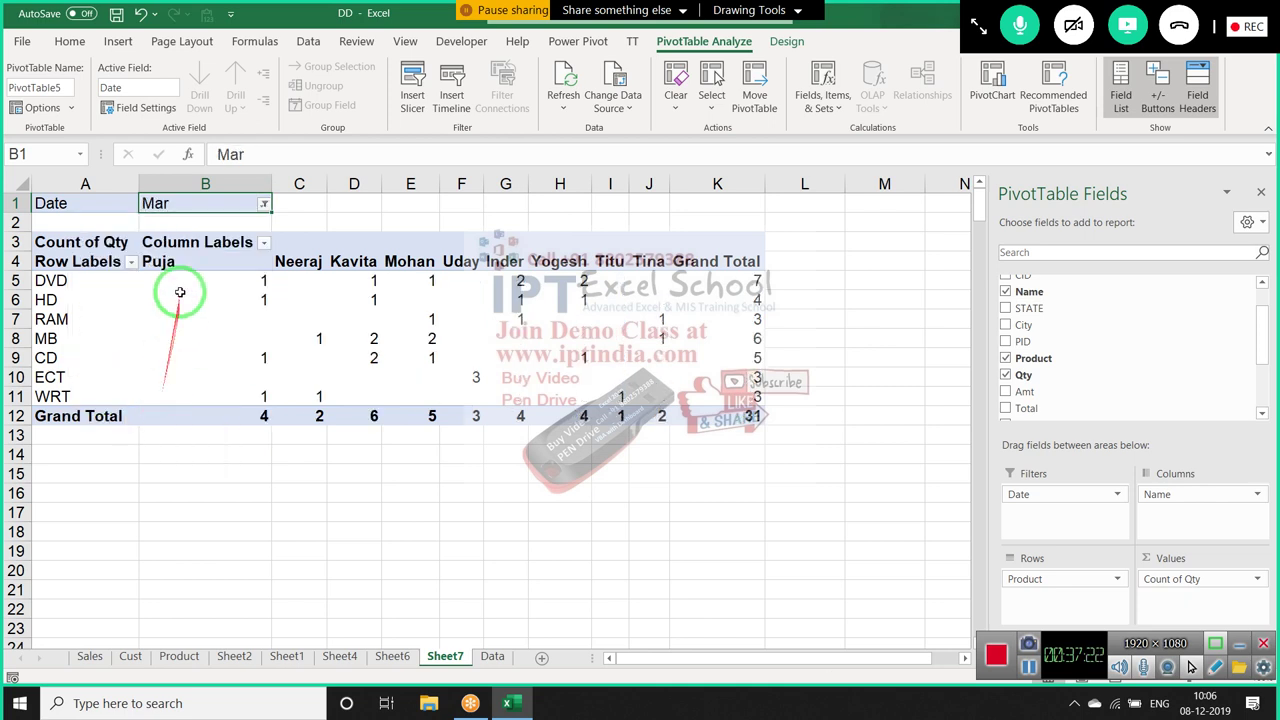
left_click(263, 204)
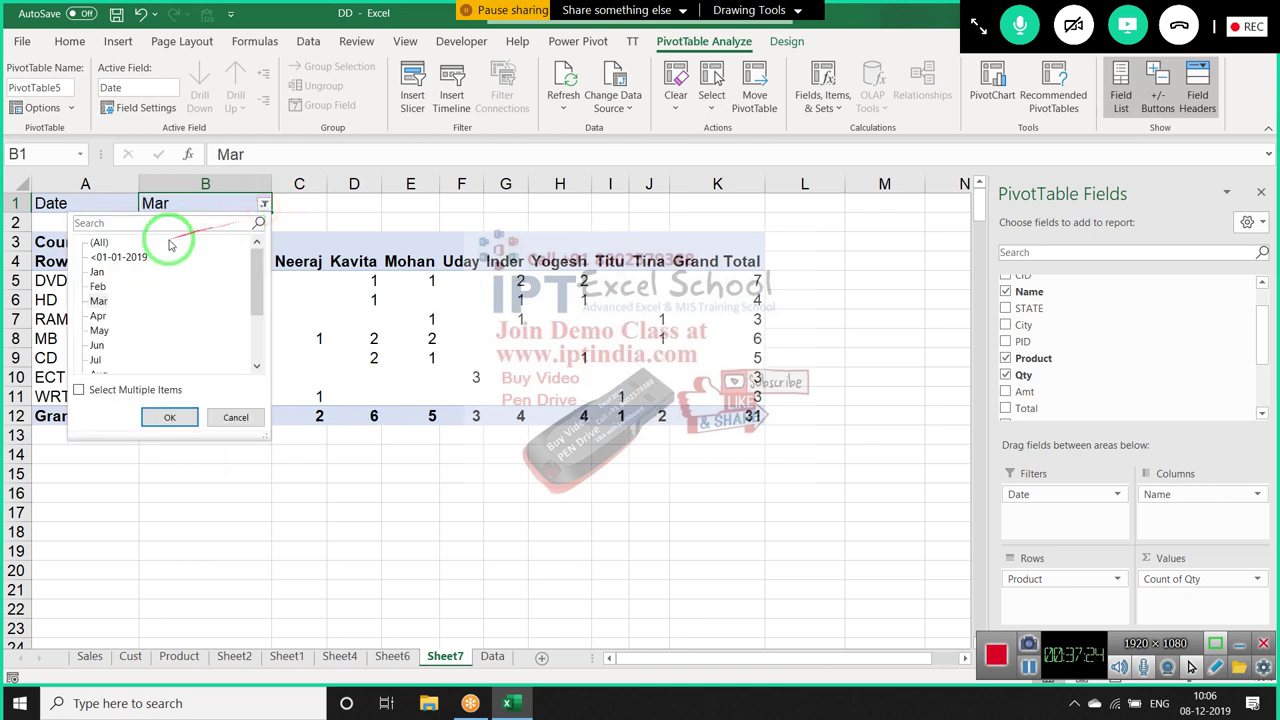
left_click(177, 410)
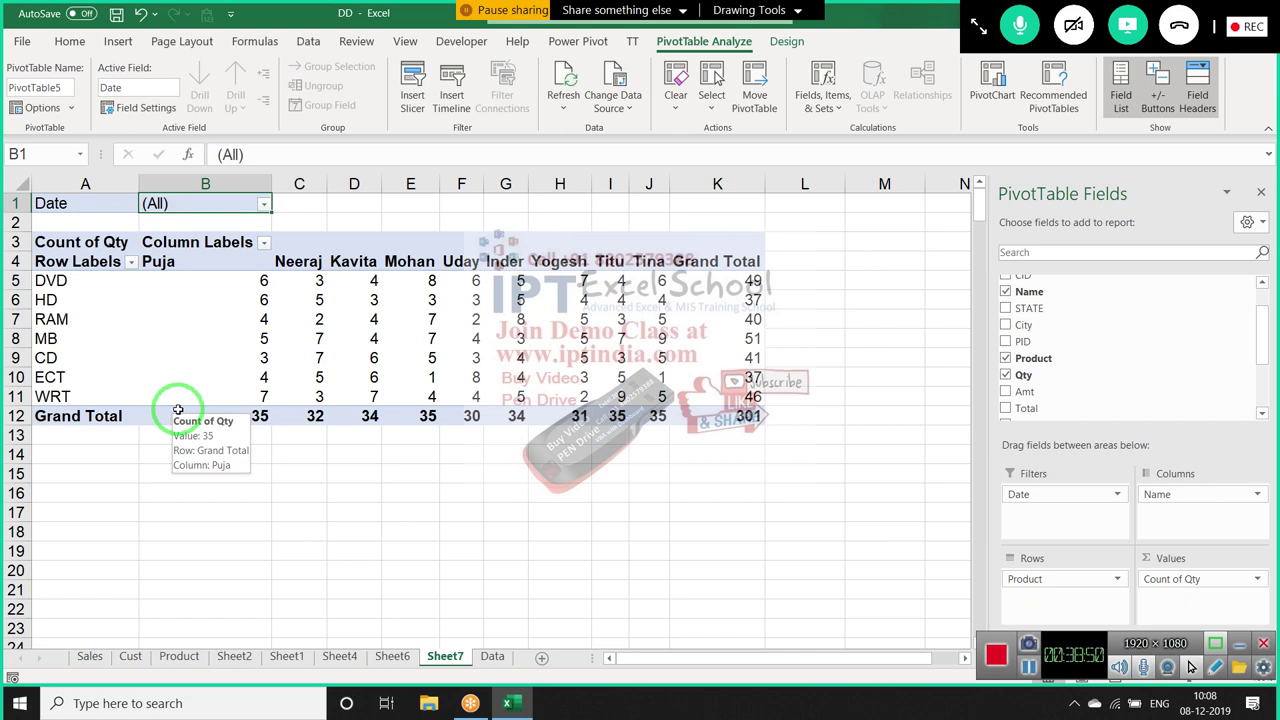
From the Data sheet, insert a PivotTable on a new worksheet using range A1:M302
left_click(497, 660)
left_click(150, 300)
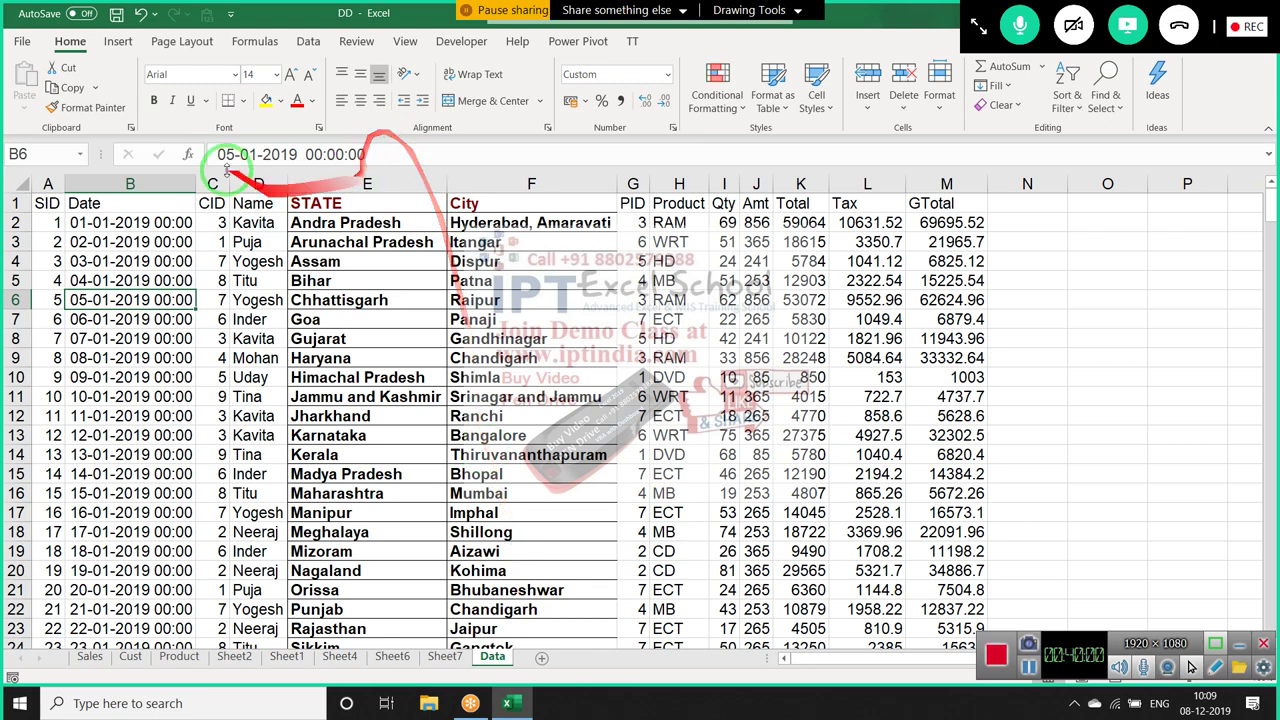
left_click(118, 43)
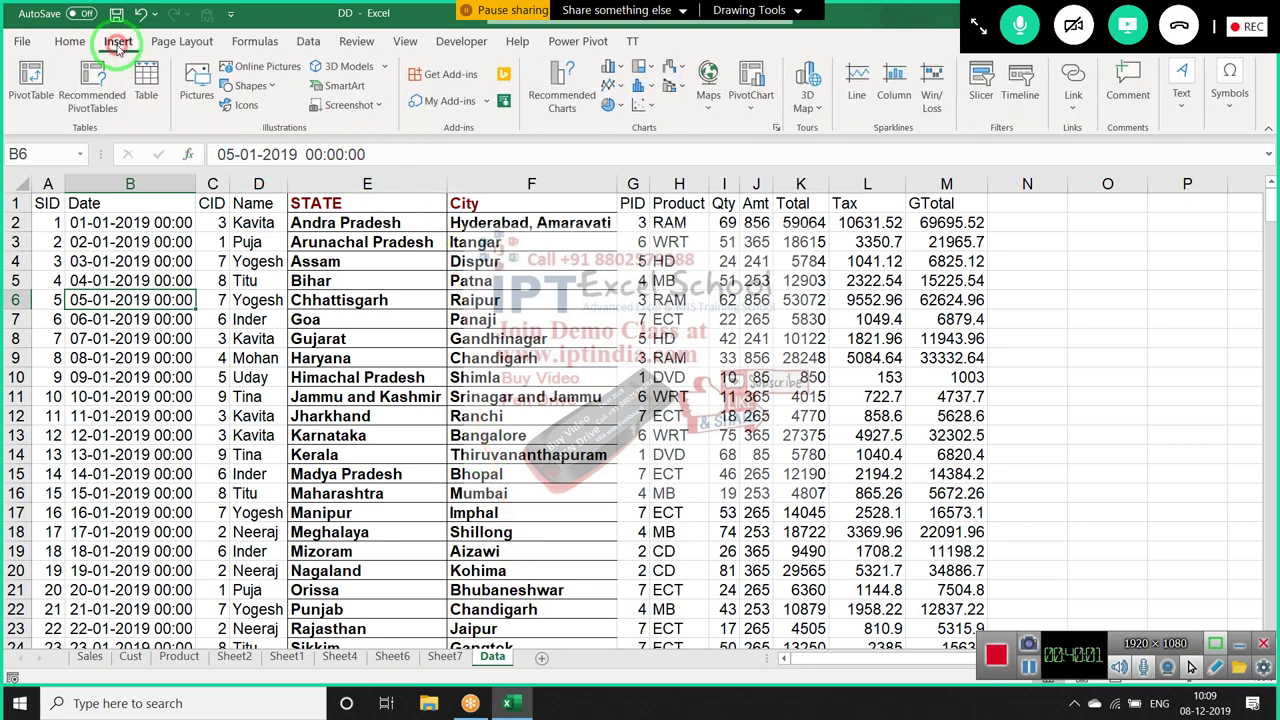
left_click(31, 80)
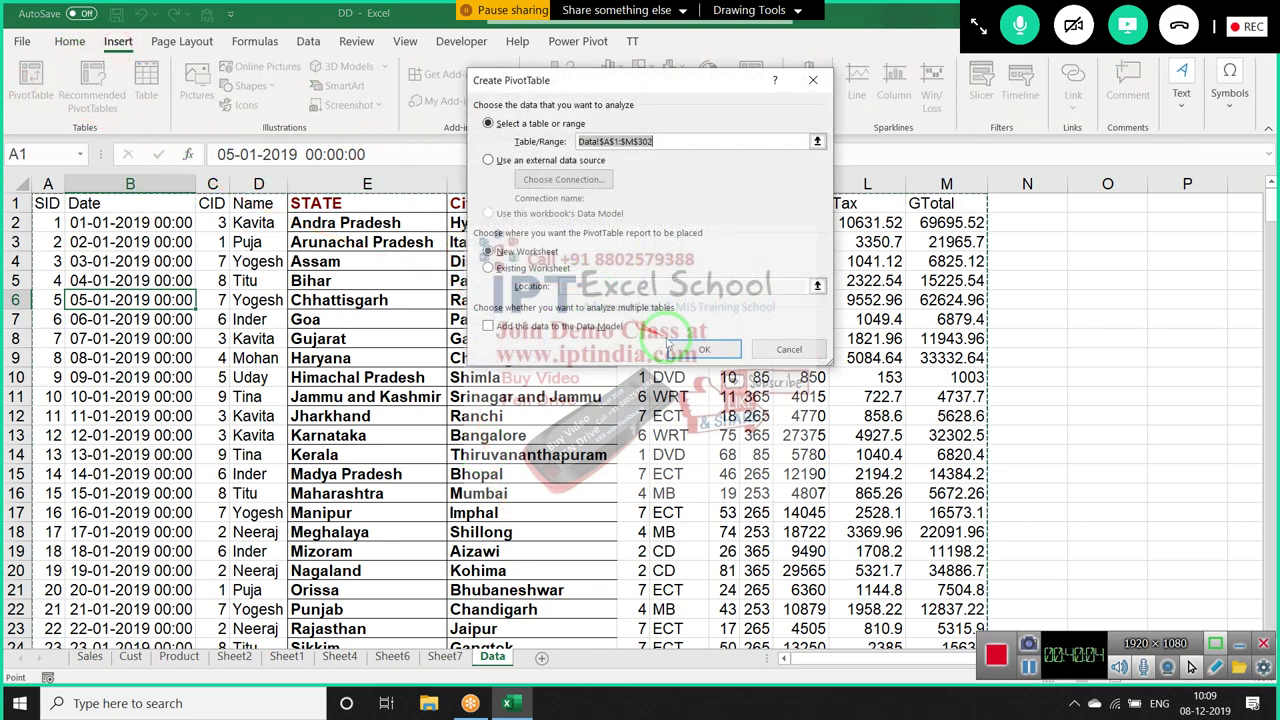
left_click(704, 349)
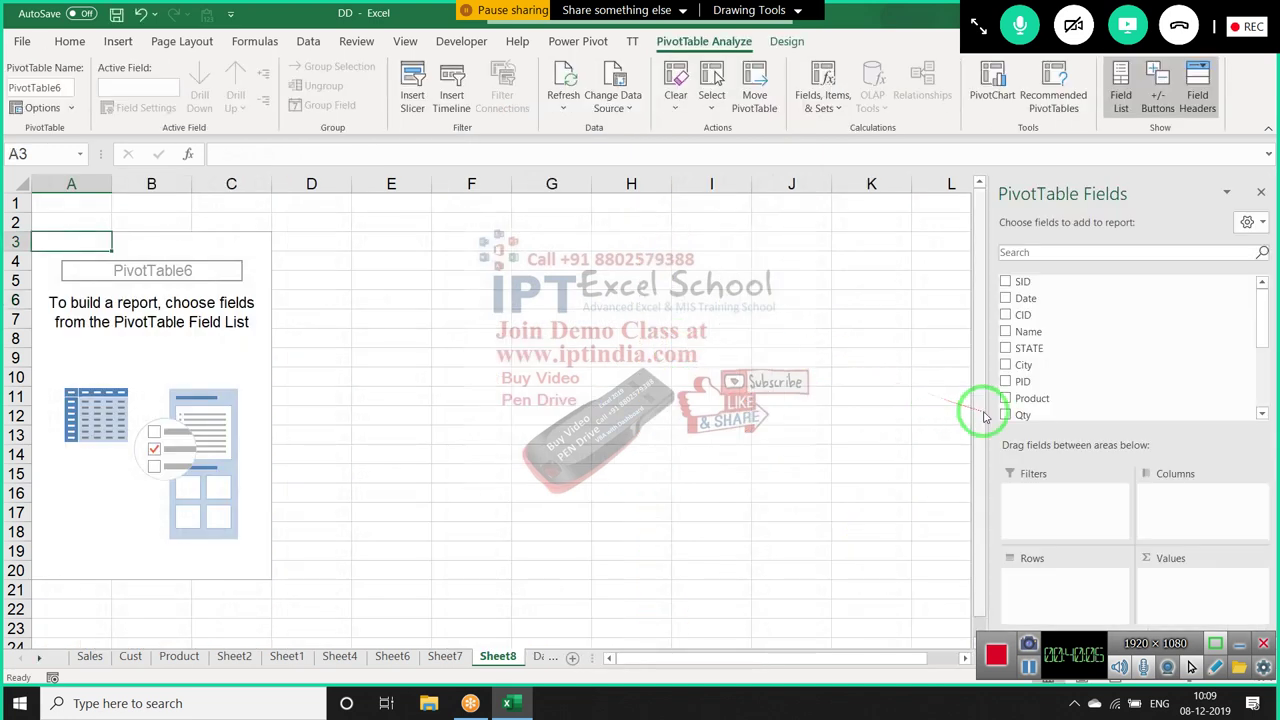
Add Date to Rows, ungroup it into individual days, and add Count of Qty to Values
mouse_move(1045, 298)
left_mouse_down()
mouse_move(1043, 541)
mouse_move(1030, 582)
left_mouse_up()
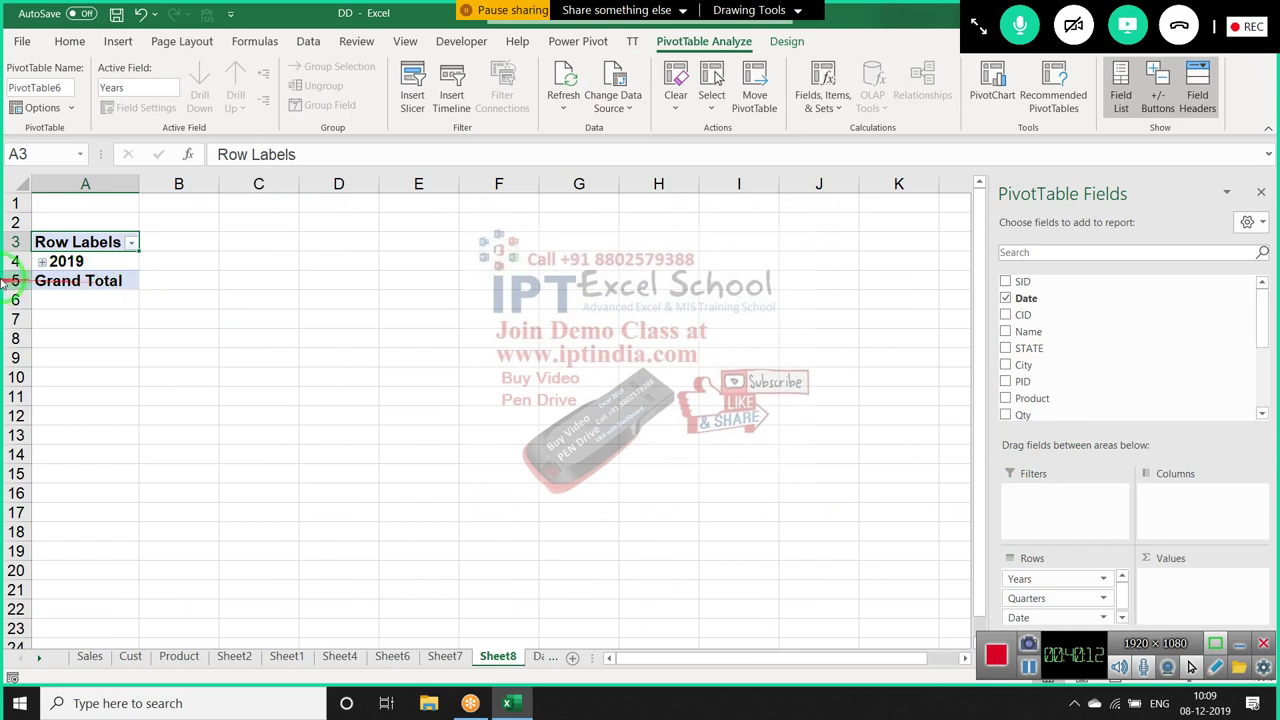
left_click(42, 261)
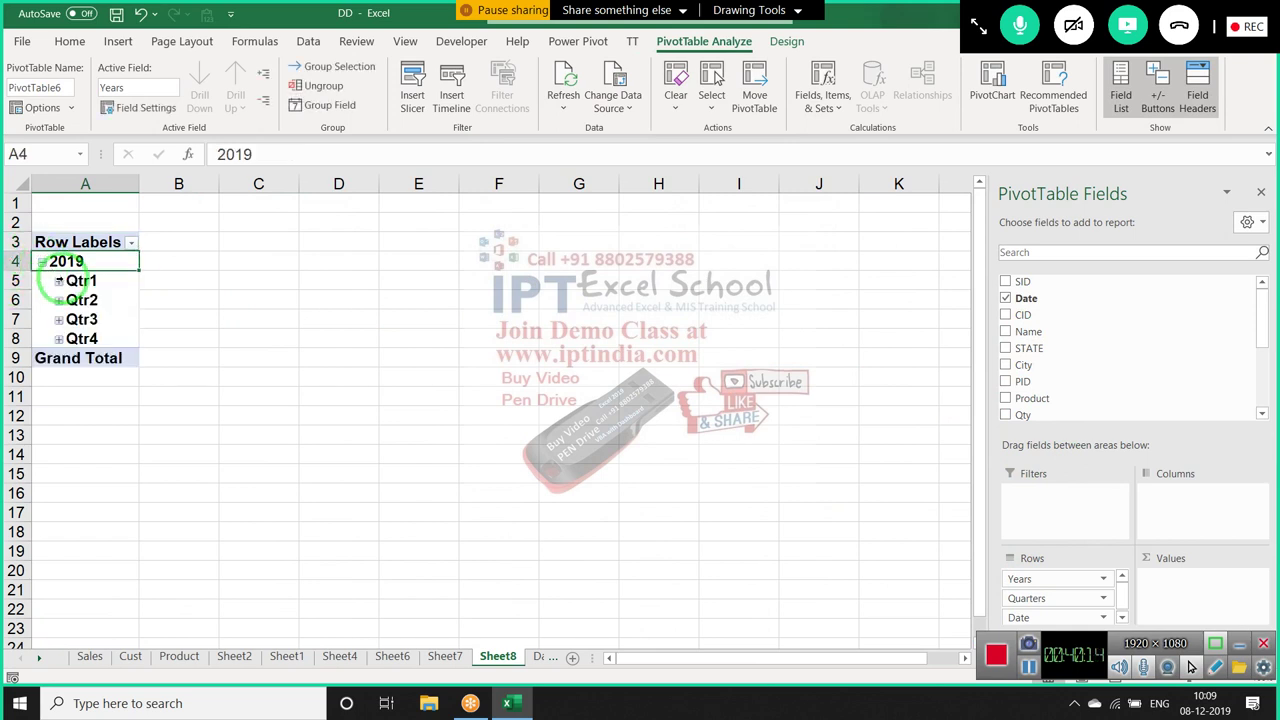
right_click(82, 283)
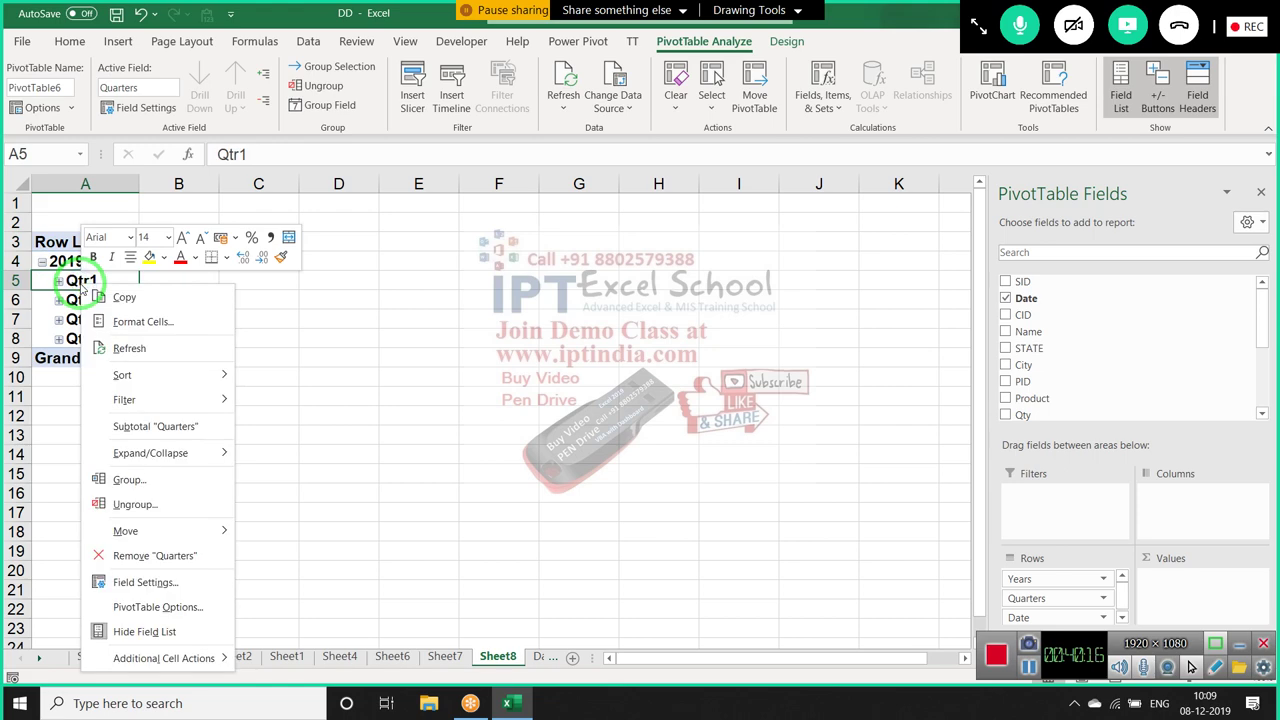
left_click(140, 510)
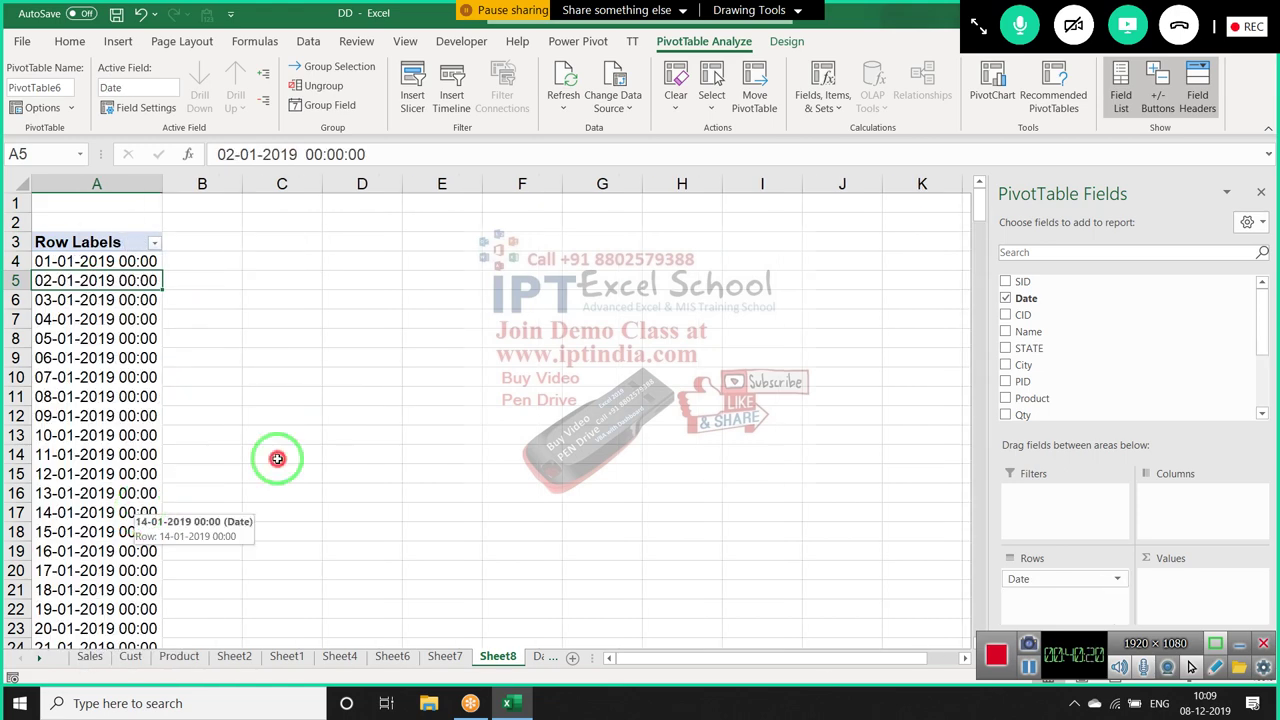
left_click(140, 512)
left_click_drag(1023, 414, 1200, 586)
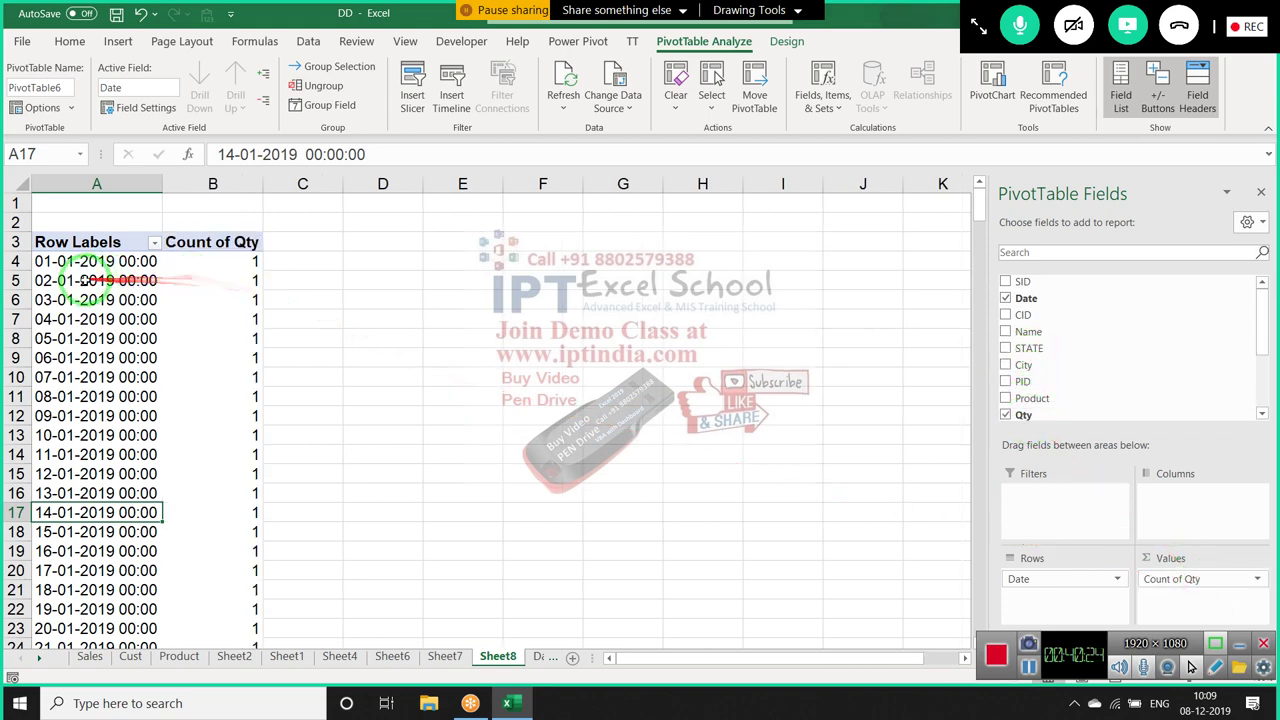
right_click(88, 296)
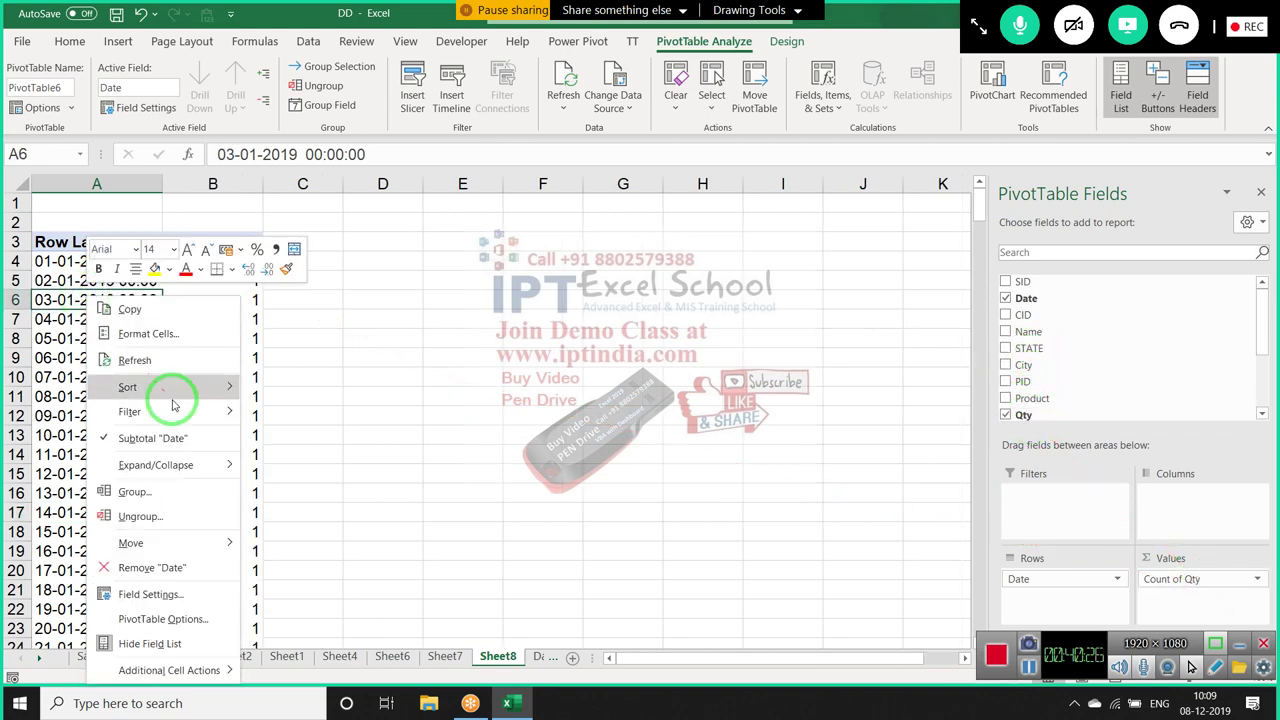
left_click(175, 491)
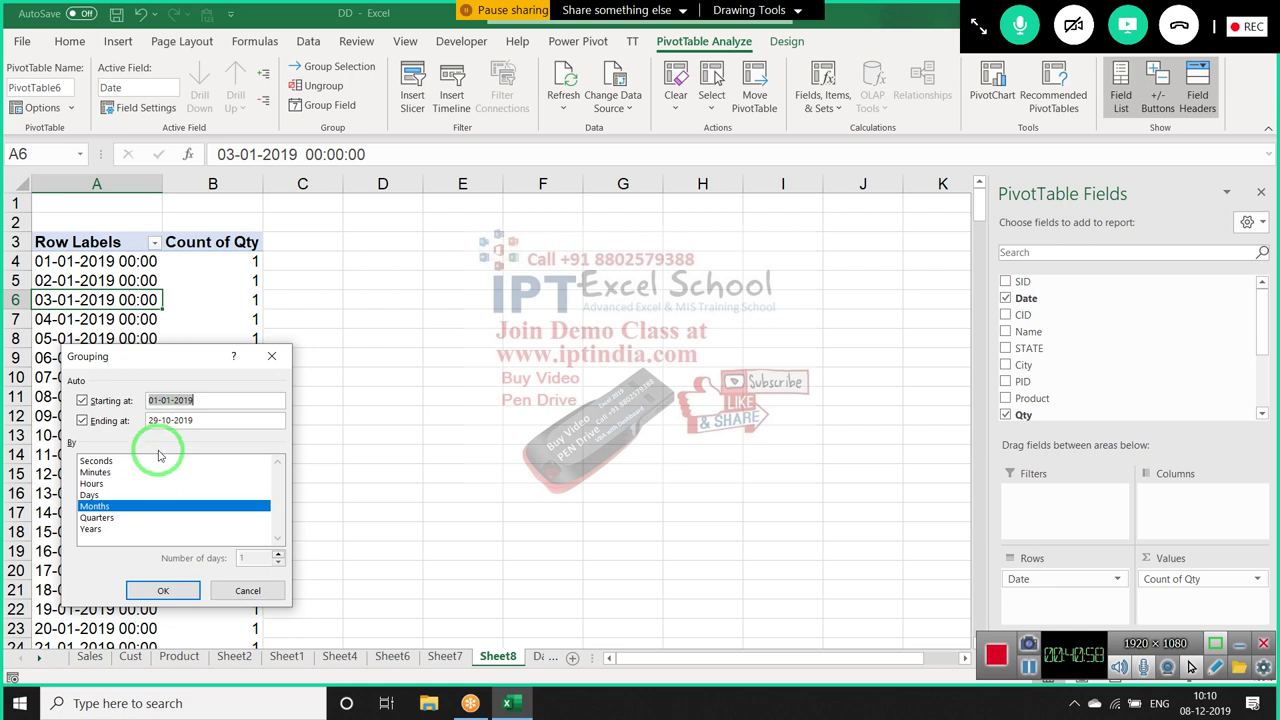
double_click(168, 420)
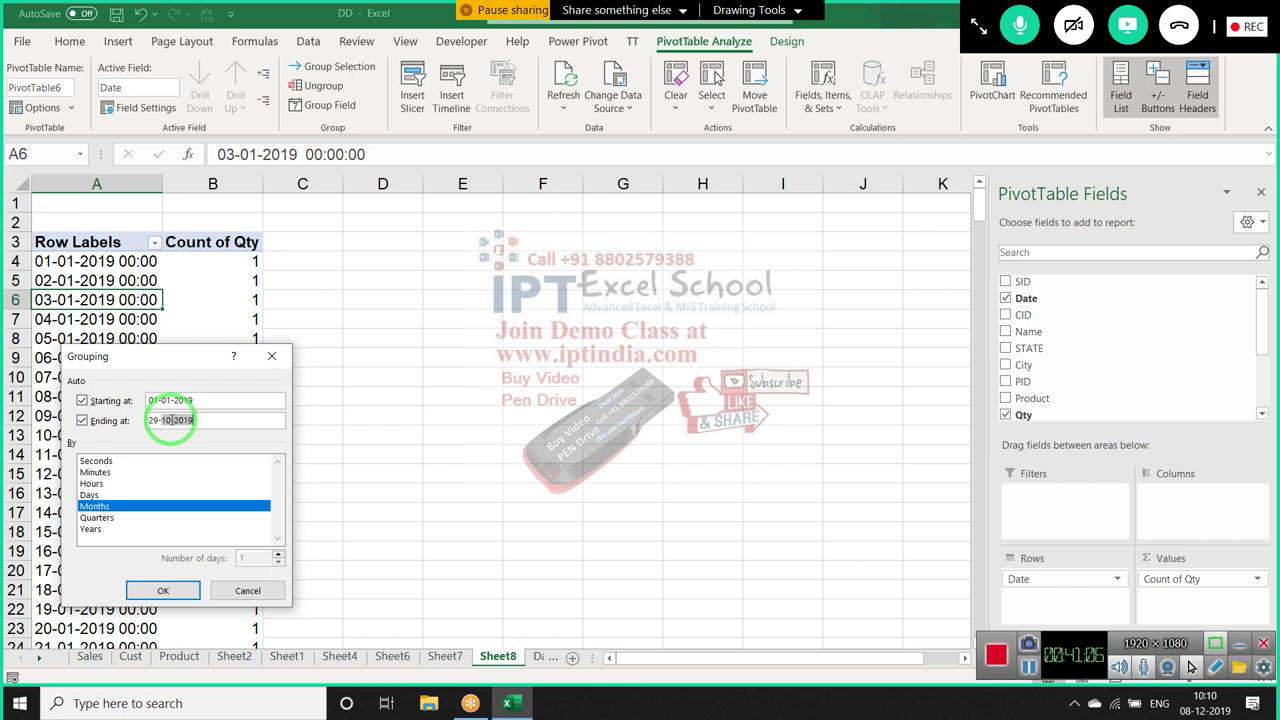
left_click_drag(170, 420, 158, 442)
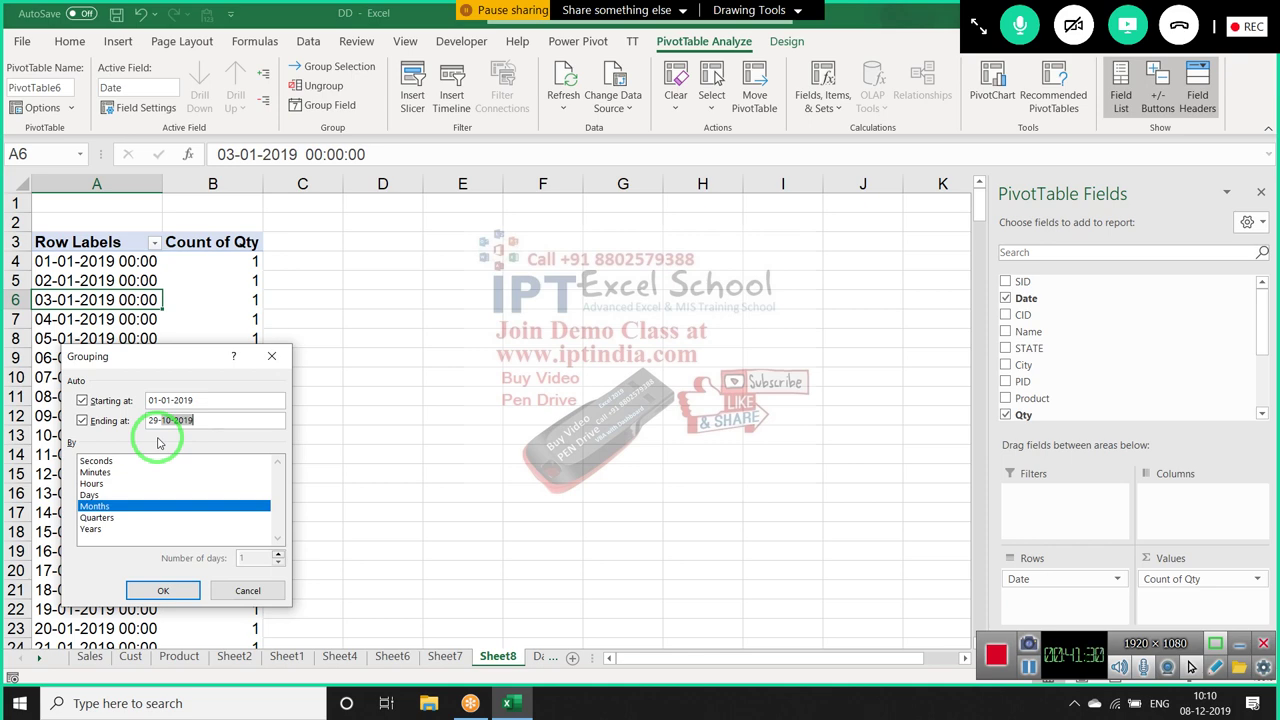
key("Escape")
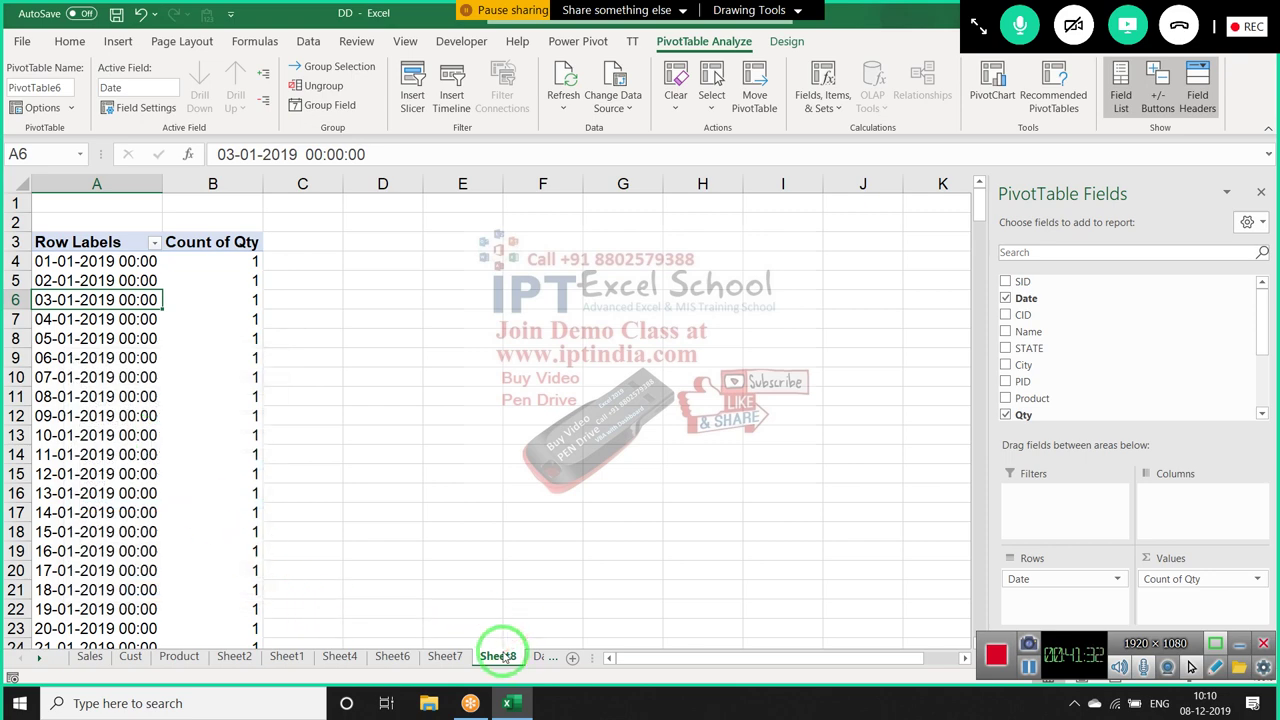
Delete Sheet8 and then Sheet7, confirming each permanent deletion
right_click(500, 651)
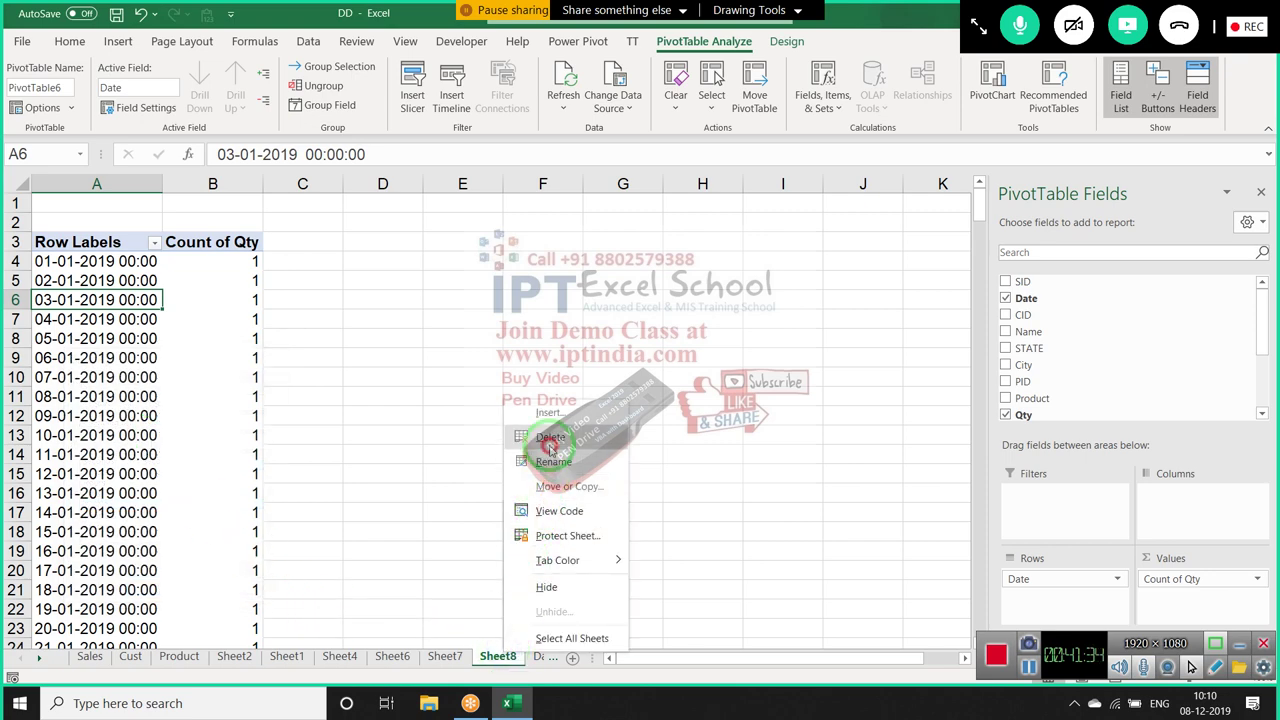
left_click(550, 437)
left_click(620, 395)
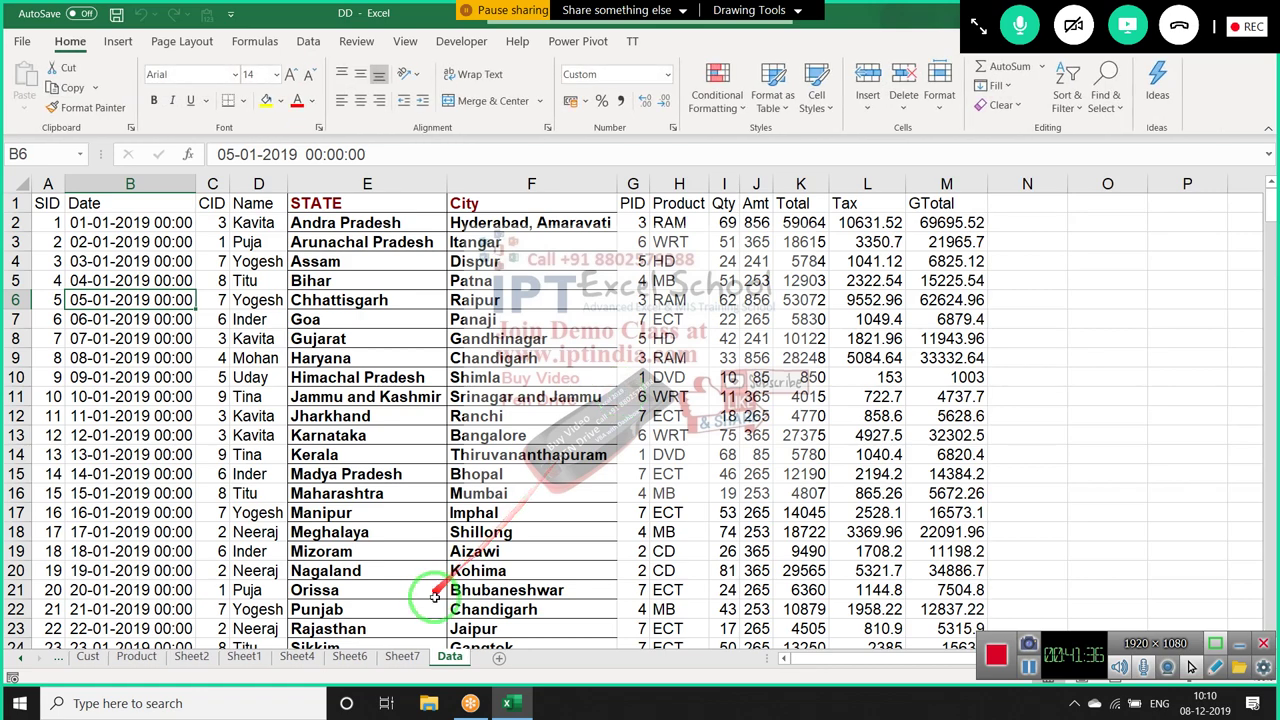
left_click(402, 656)
right_click(413, 657)
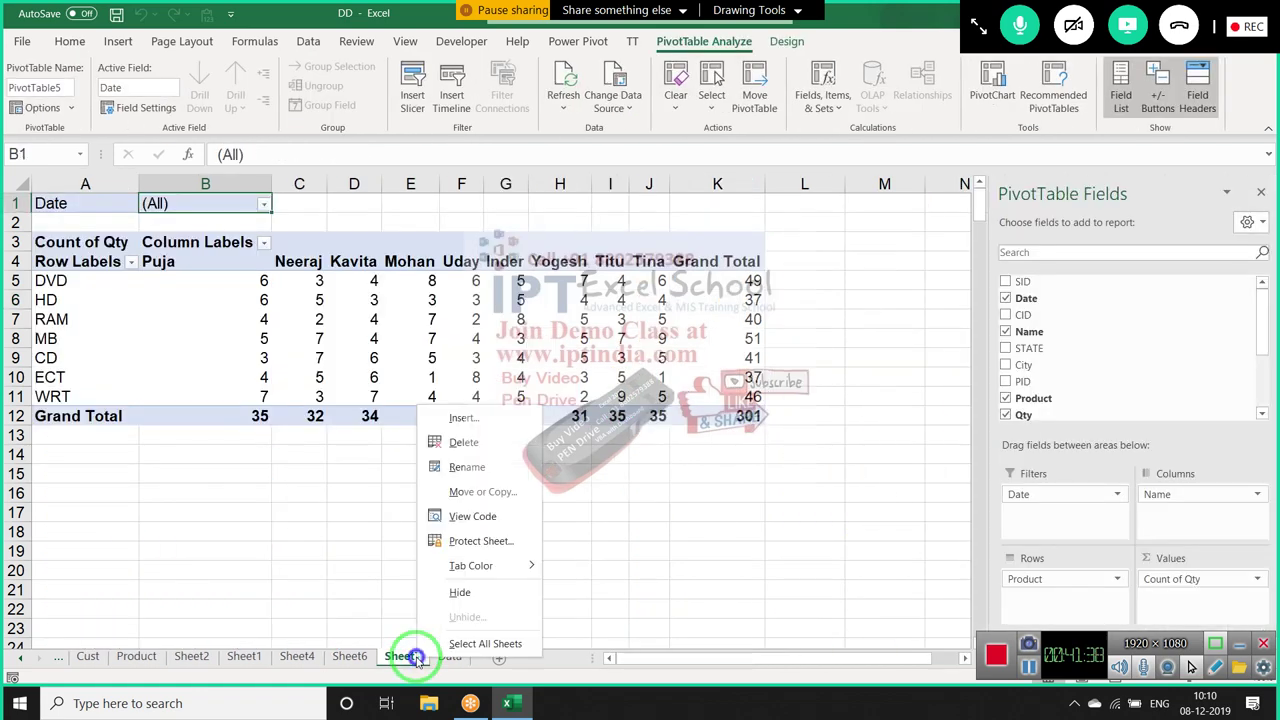
left_click(464, 442)
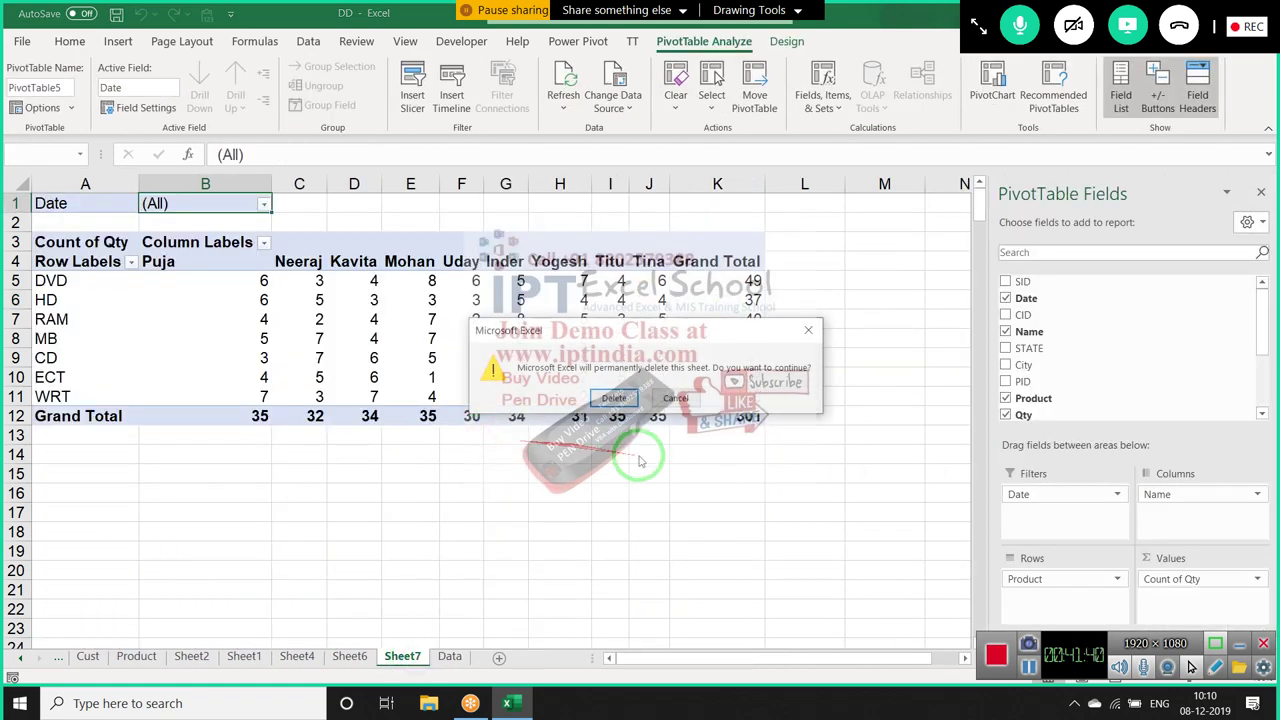
left_click(616, 398)
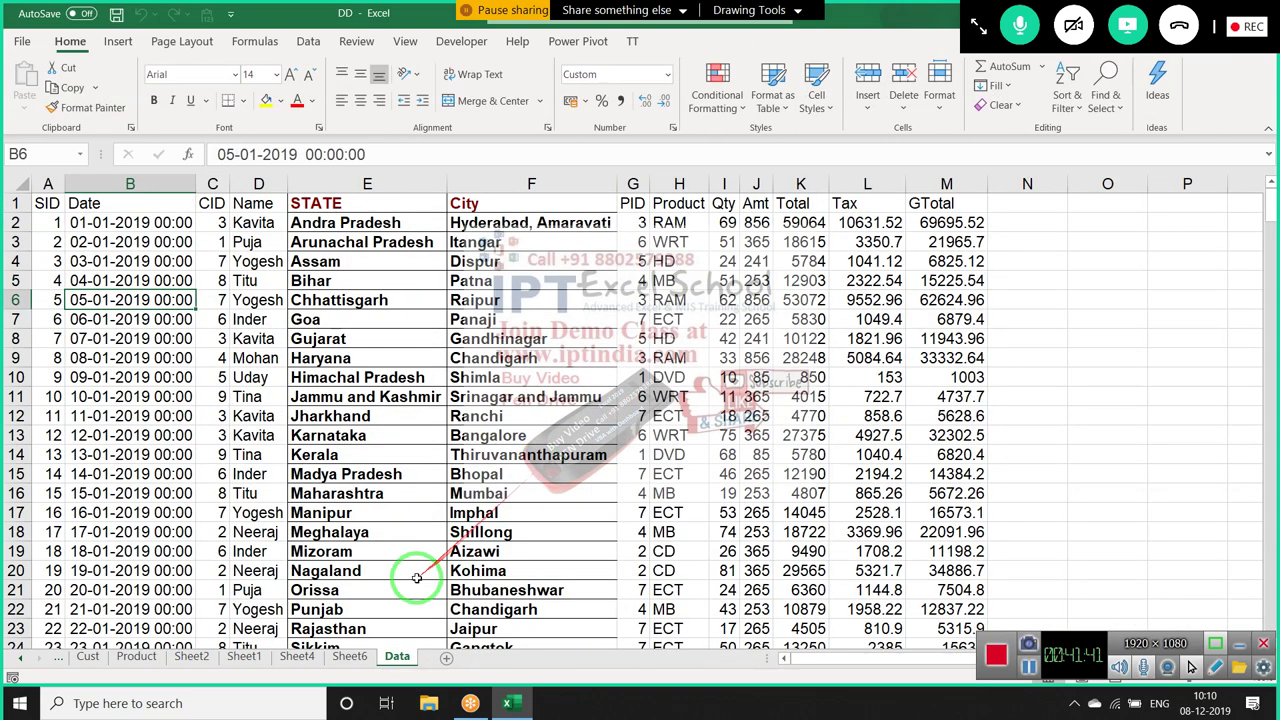
Browse Sheet5, Sheet4 and the Sheet6 Qty-band pivot, then deselect the band labels
left_click(363, 657)
left_click(307, 659)
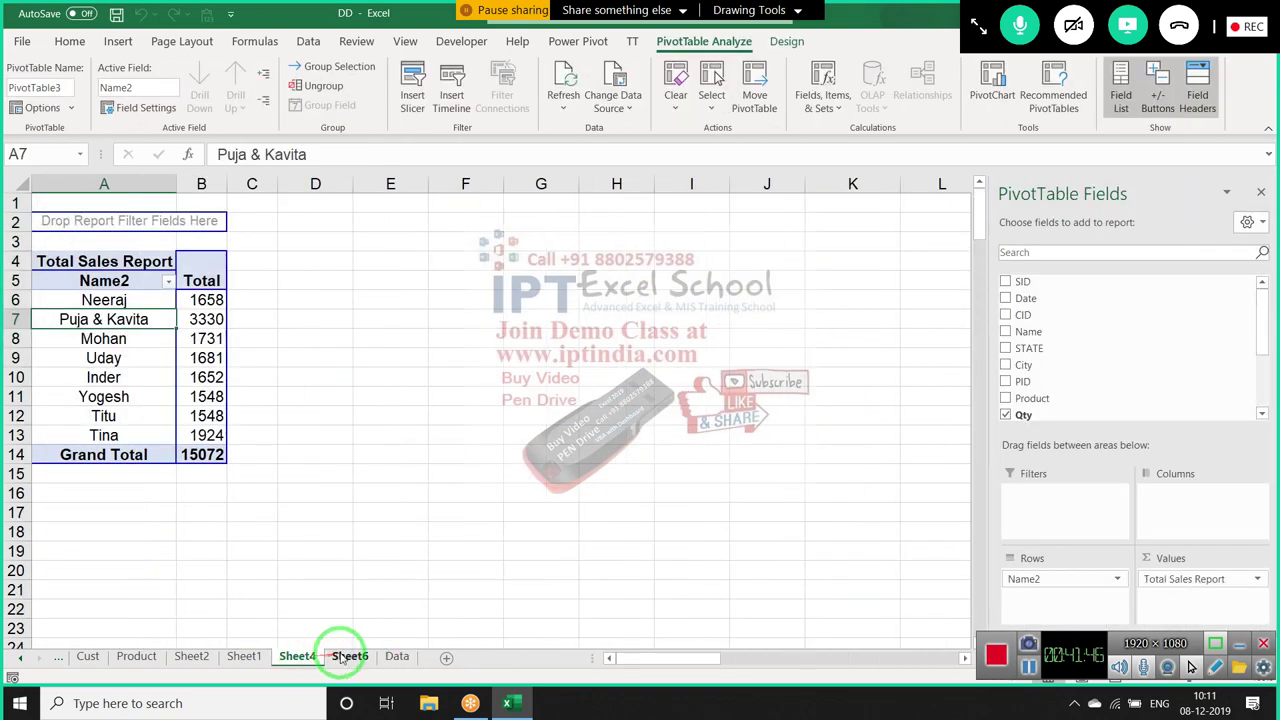
left_click(346, 658)
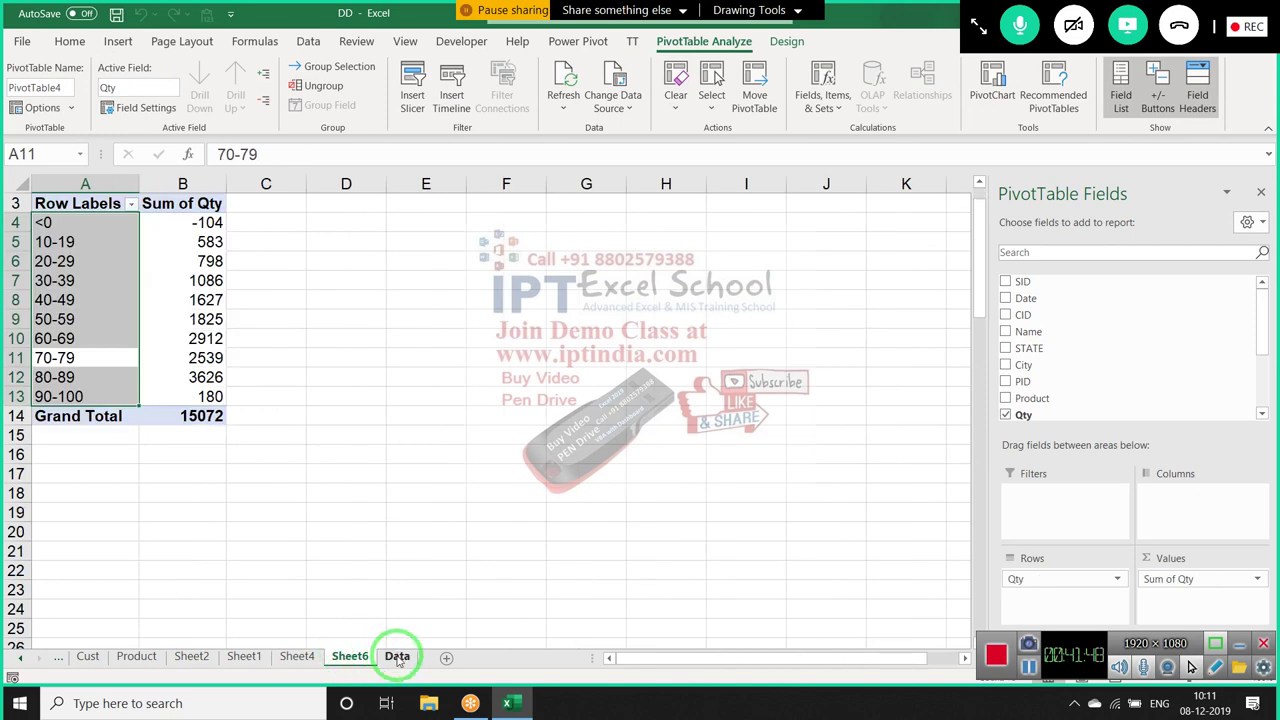
left_click_drag(275, 605, 120, 385)
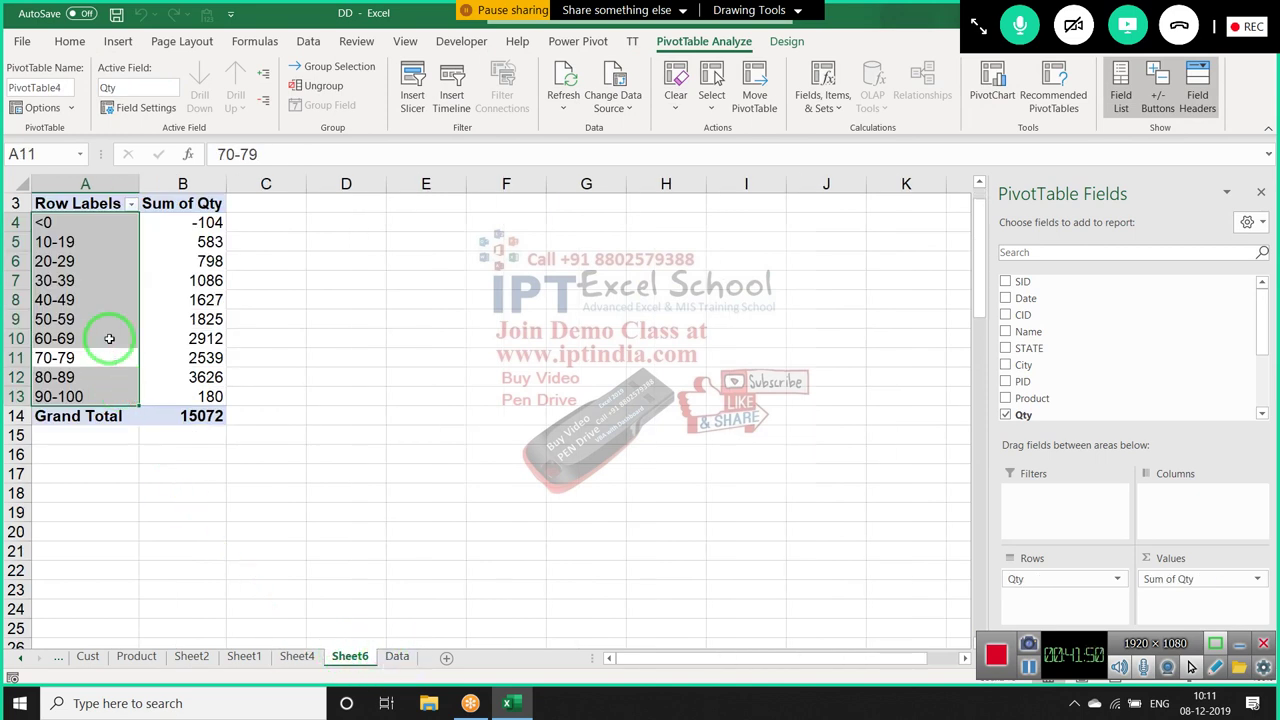
left_click(115, 340)
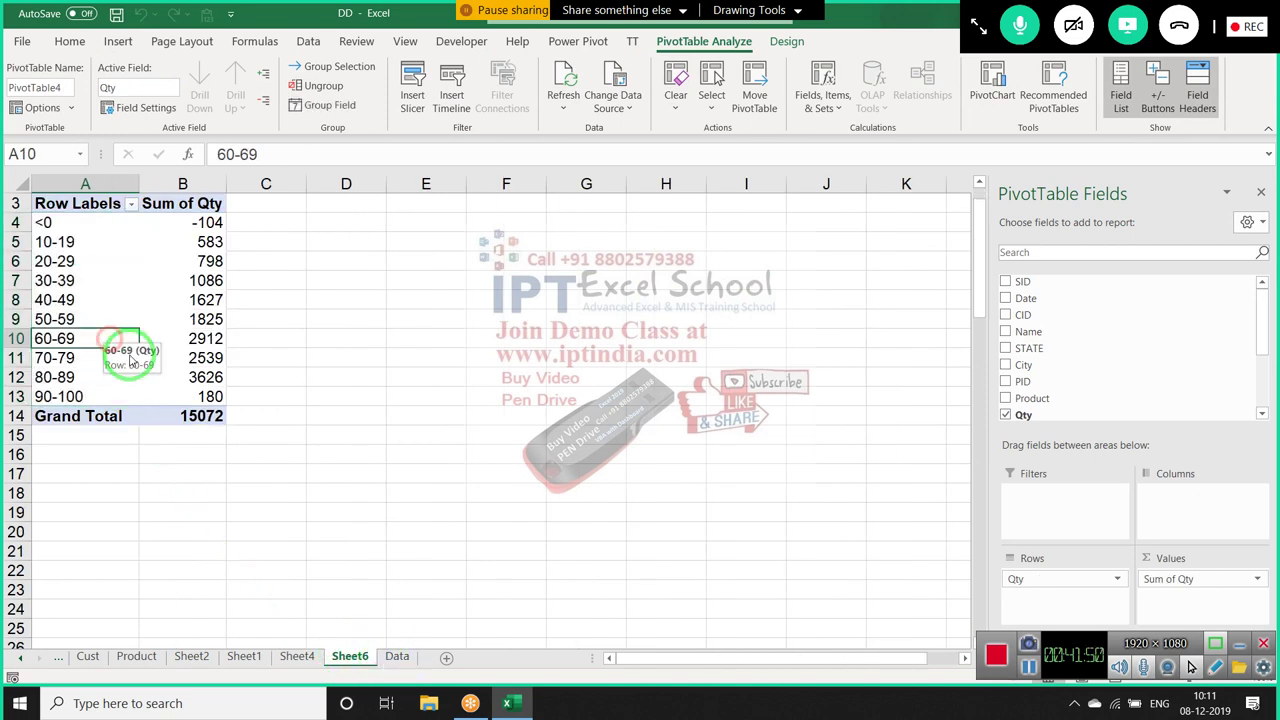
Insert a new PivotTable from the Data table onto a new sheet, Sheet9
left_click(397, 657)
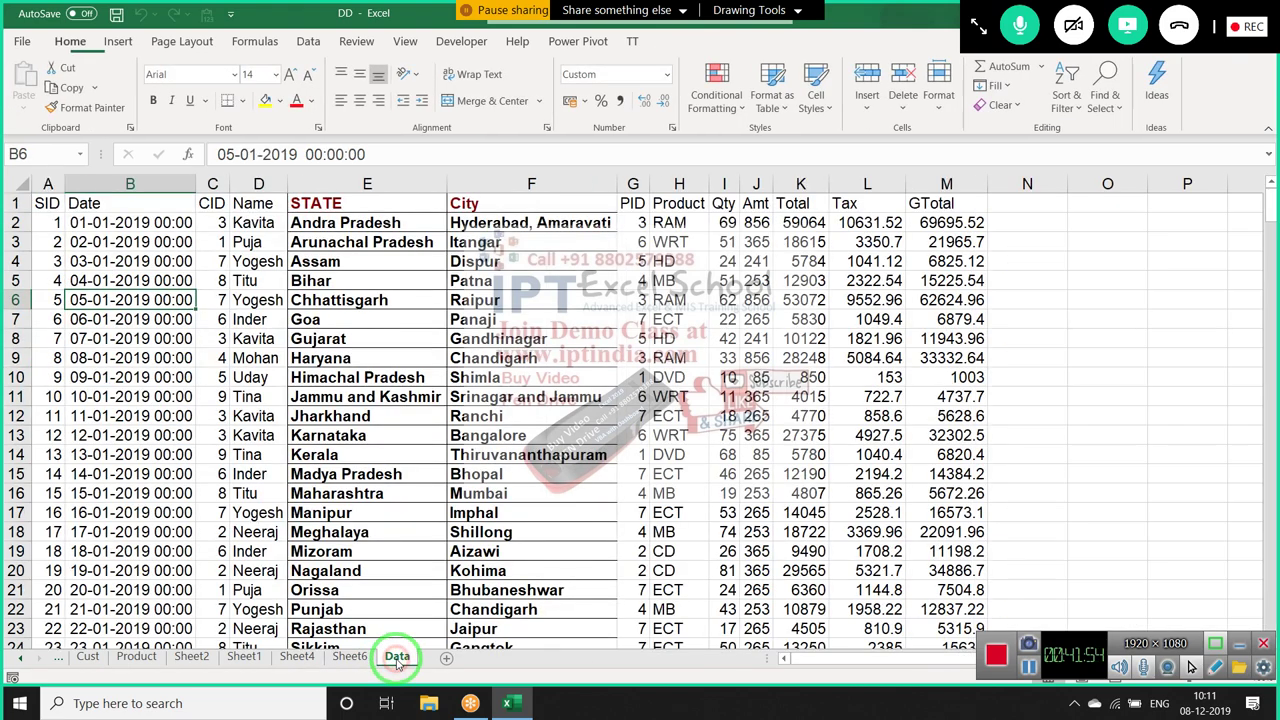
left_click(118, 41)
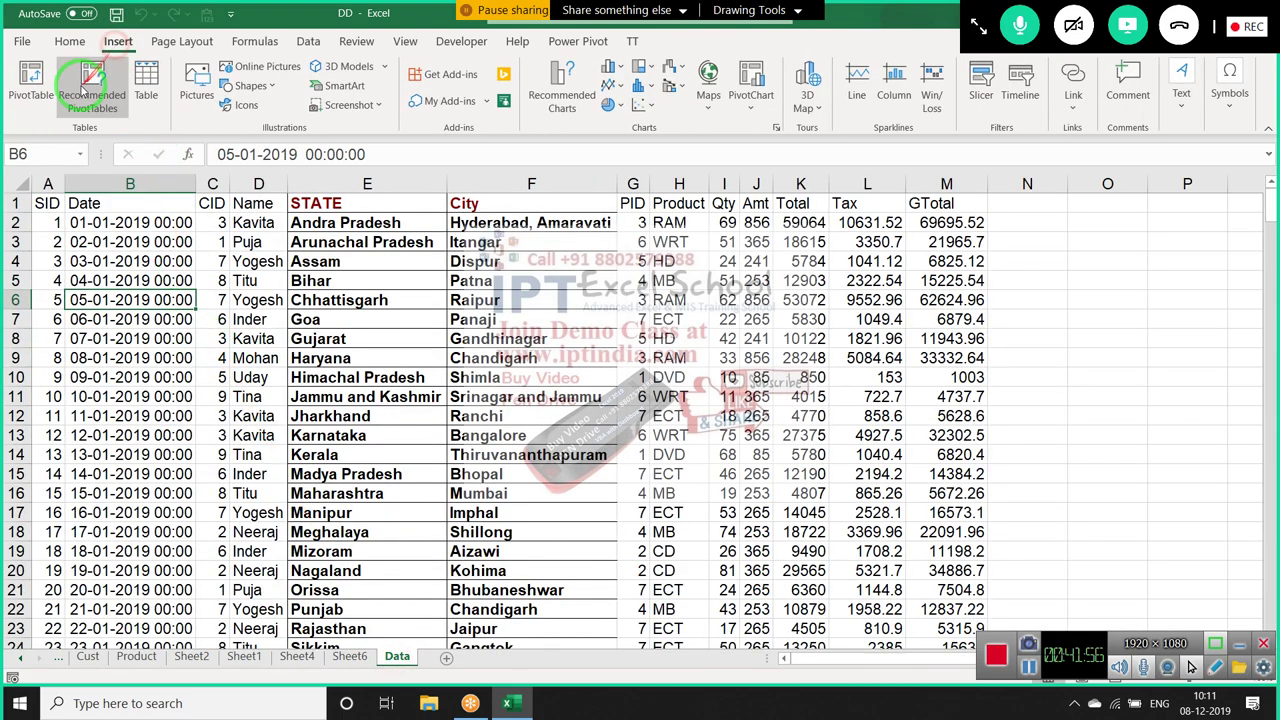
left_click(30, 85)
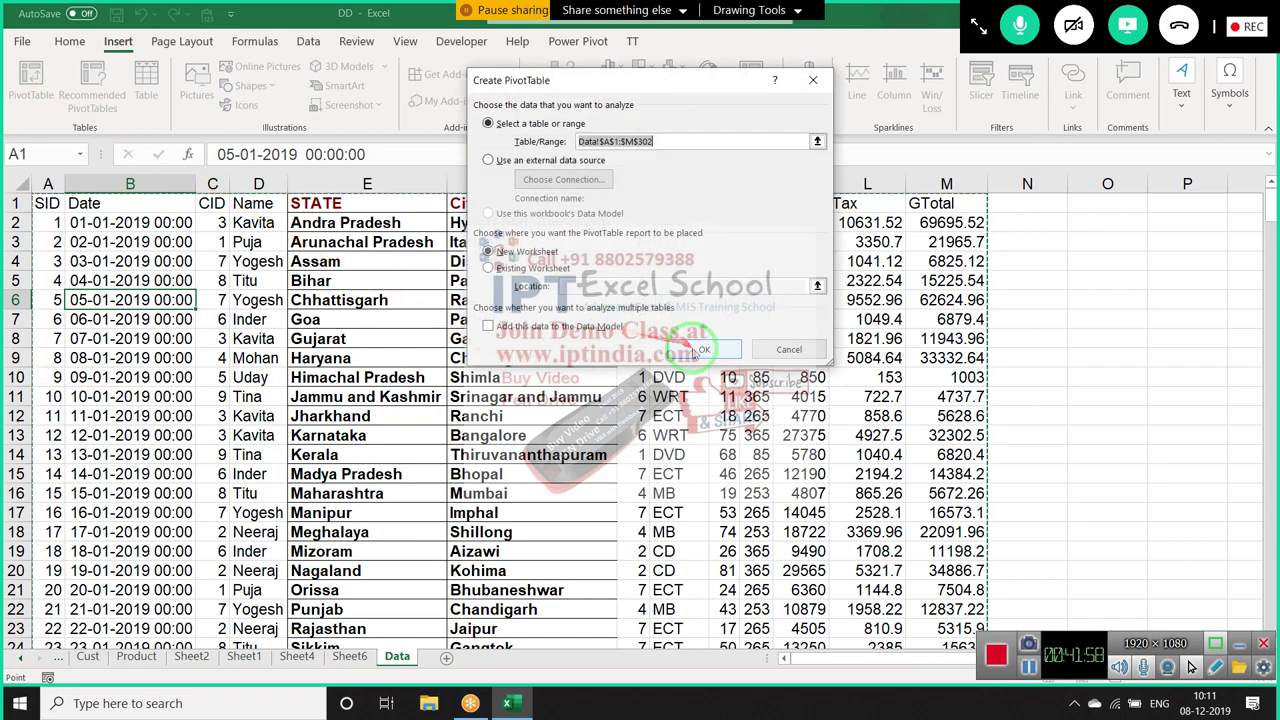
left_click(693, 353)
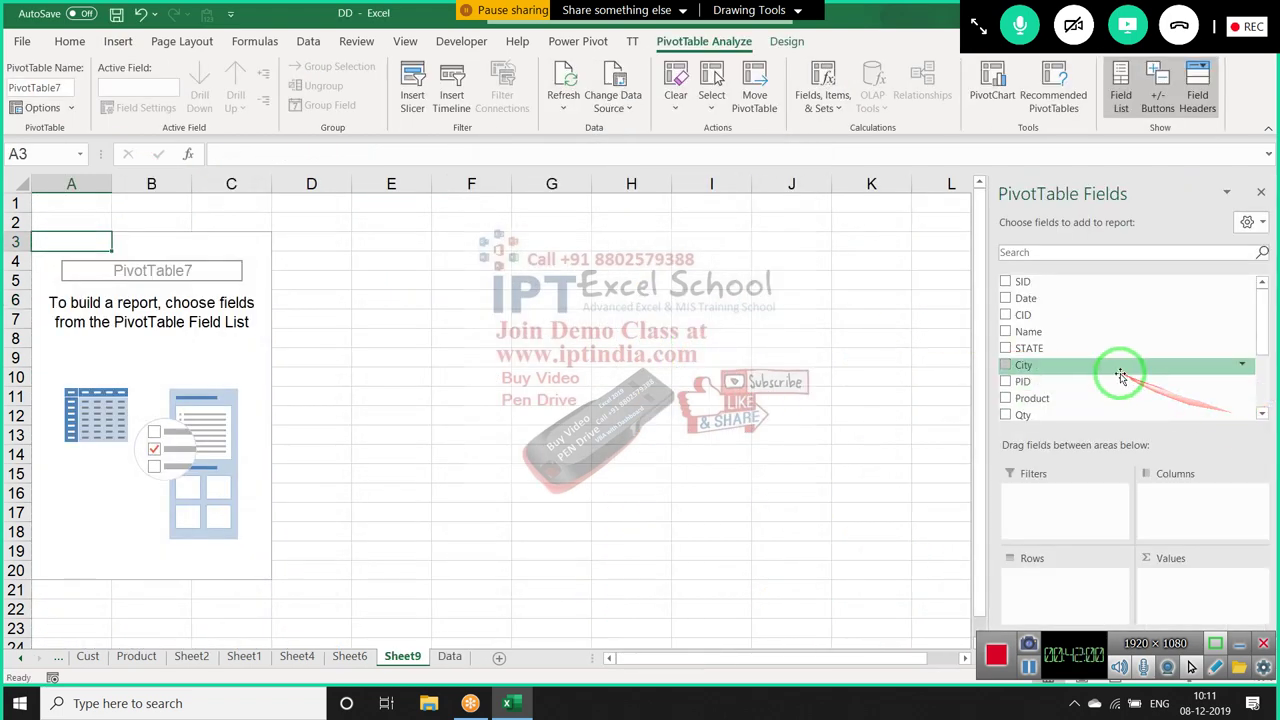
Put Count of Qty in Values and Date in Rows, giving months Jan to Oct
mouse_move(1115, 398)
left_mouse_down()
mouse_move(1071, 588)
mouse_move(1088, 547)
mouse_move(1191, 524)
mouse_move(1200, 544)
mouse_move(1106, 379)
mouse_move(1057, 400)
mouse_move(1170, 597)
left_mouse_up()
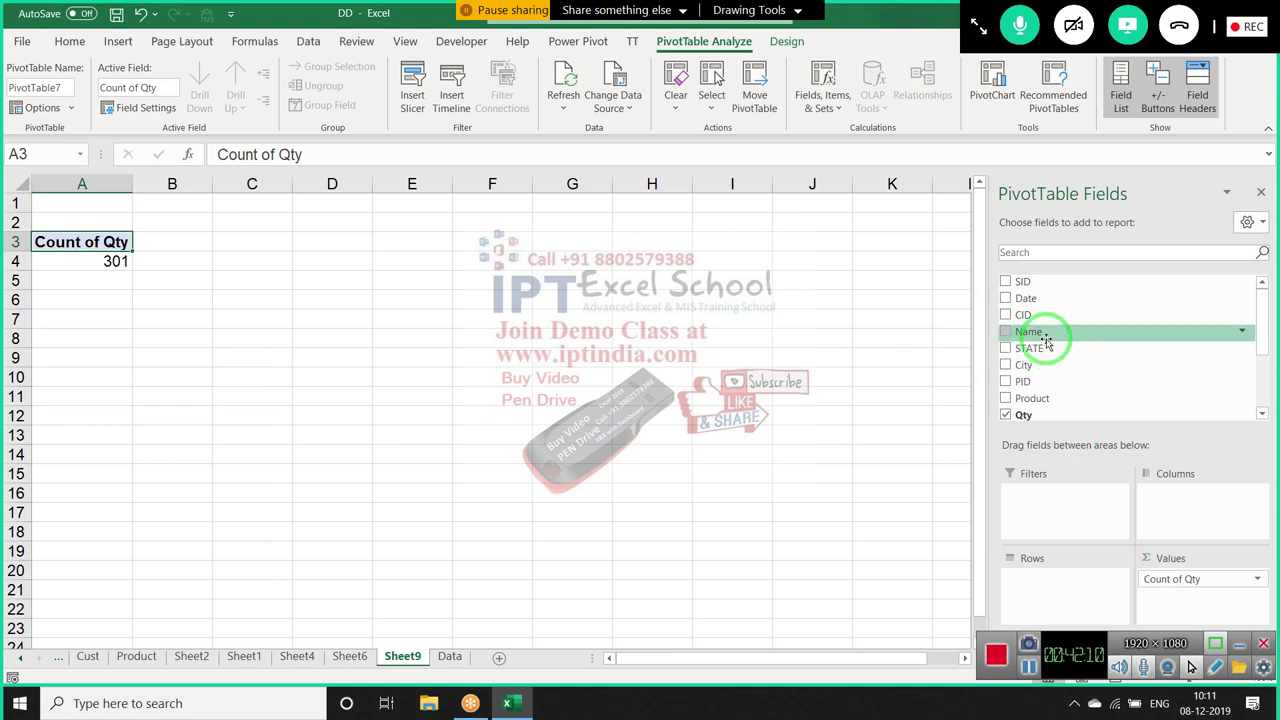
left_click_drag(1040, 298, 1028, 588)
left_click(330, 356)
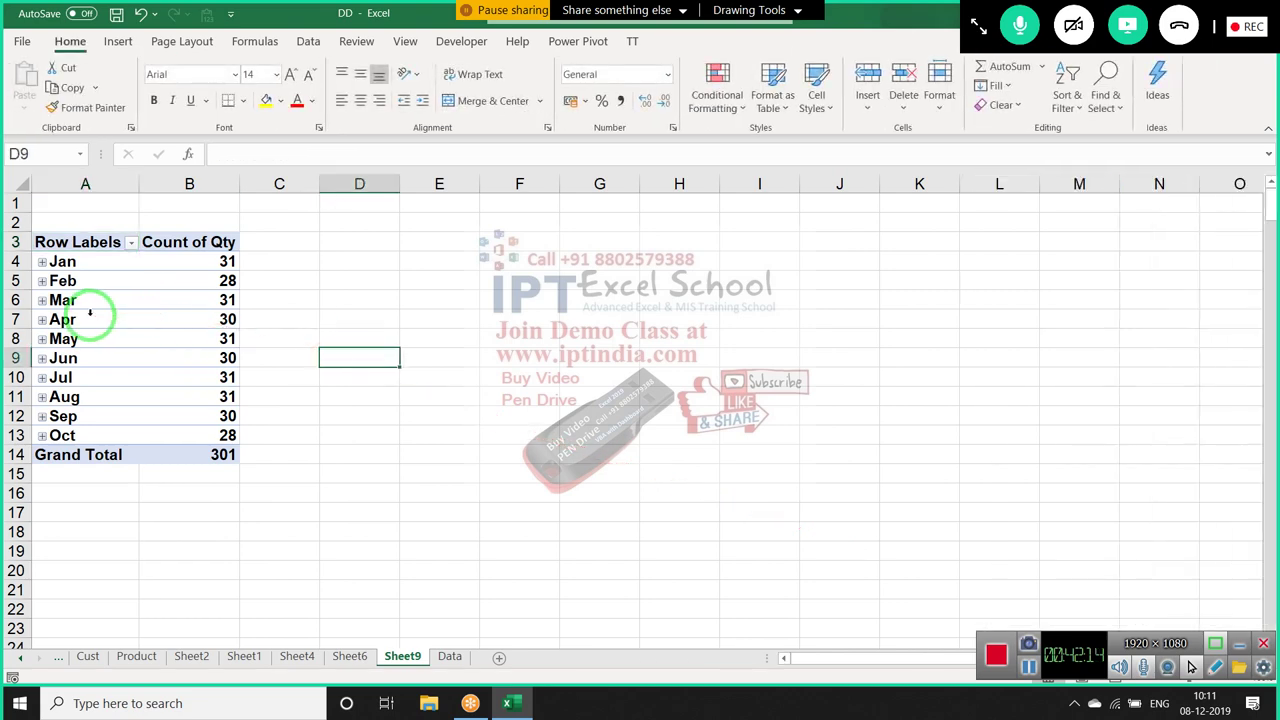
Ungroup the month labels back into individual dates
left_click(89, 316)
right_click(90, 318)
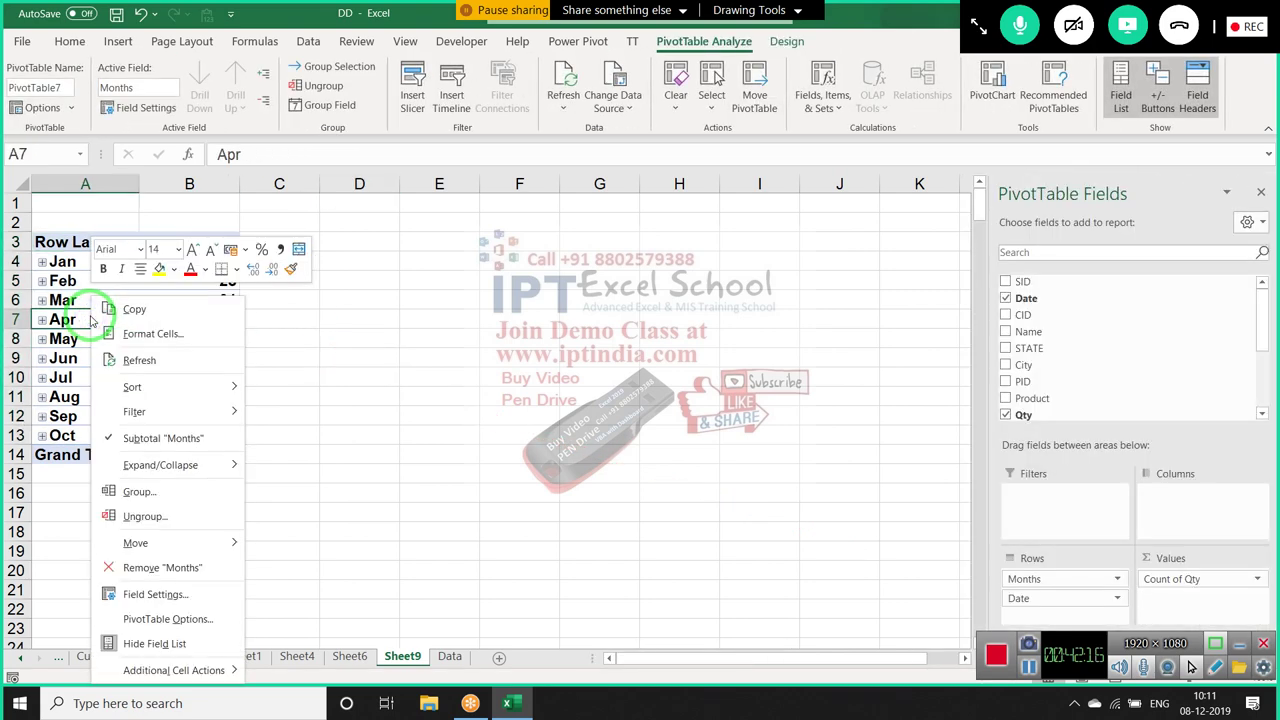
left_click(140, 516)
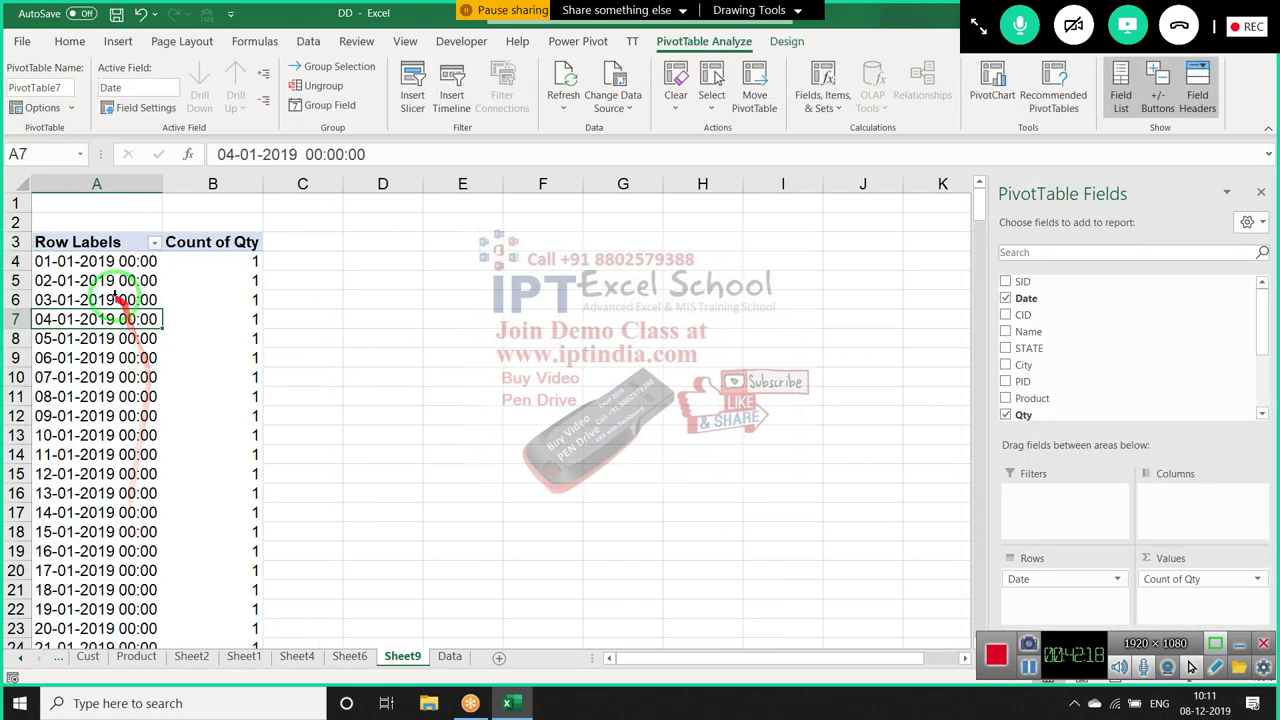
Regroup the dates by Months only, listing Jan through Oct
left_click(213, 337)
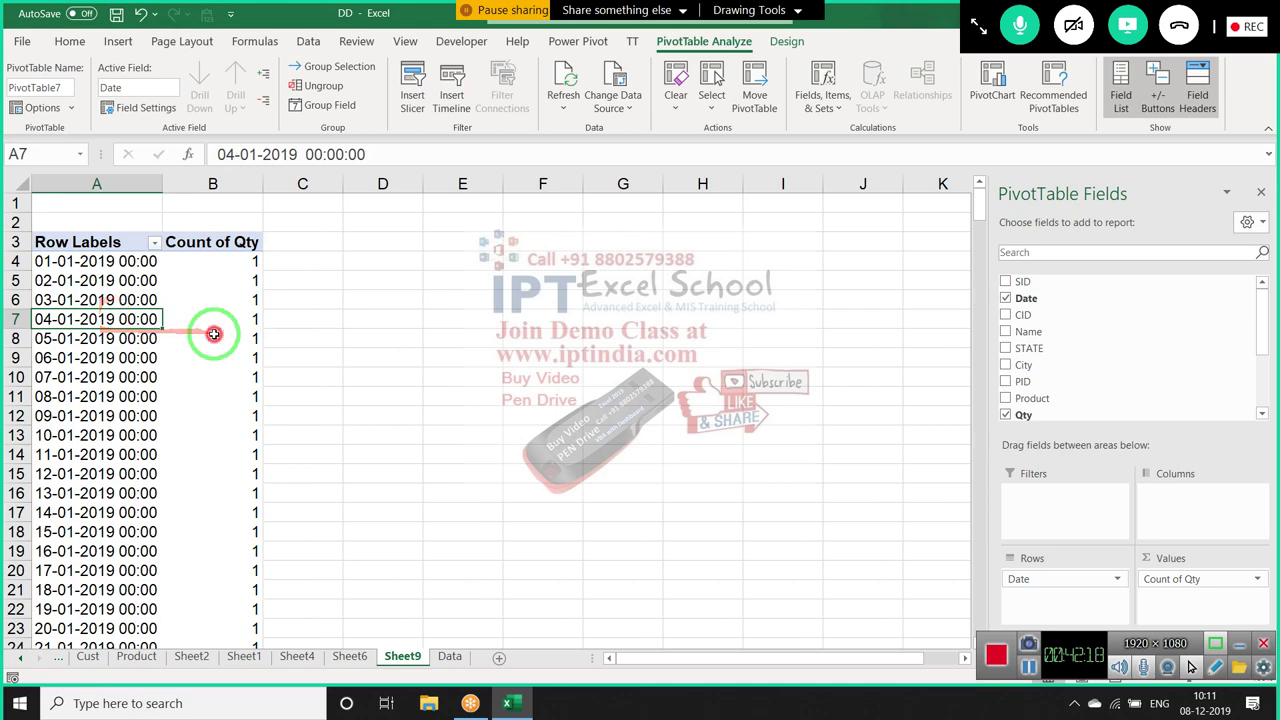
left_click(87, 314)
right_click(88, 316)
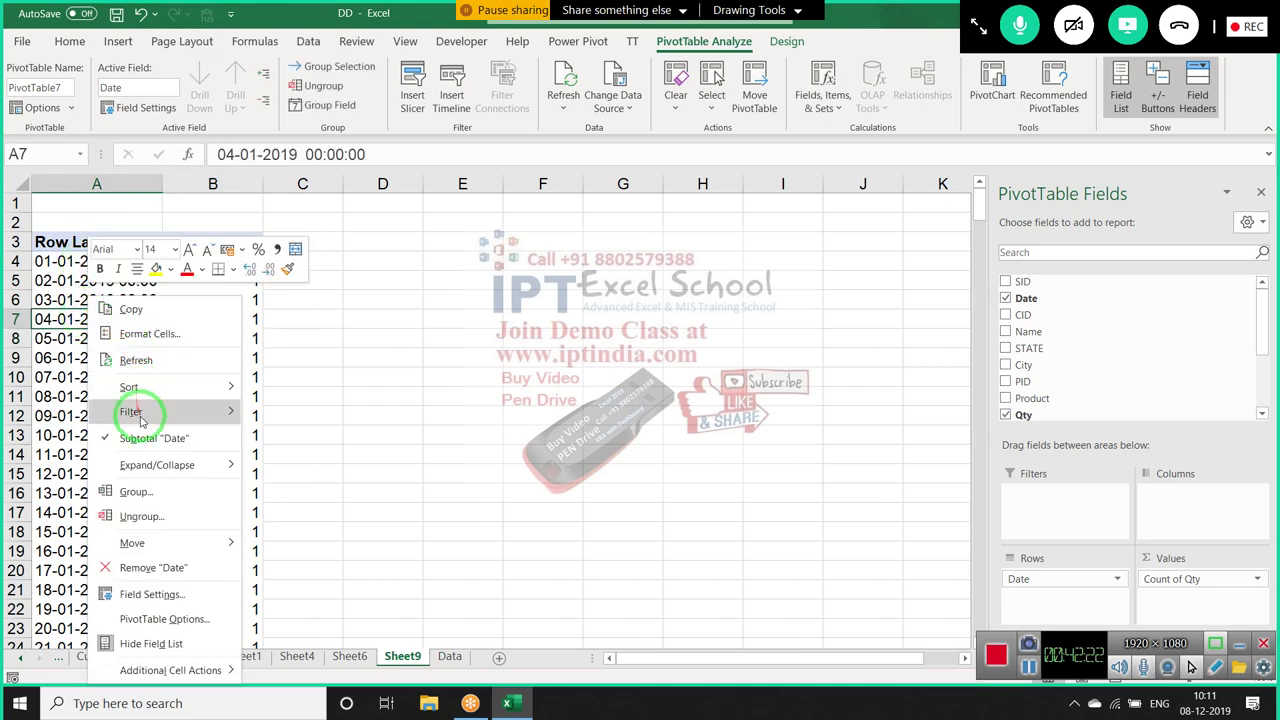
left_click(141, 492)
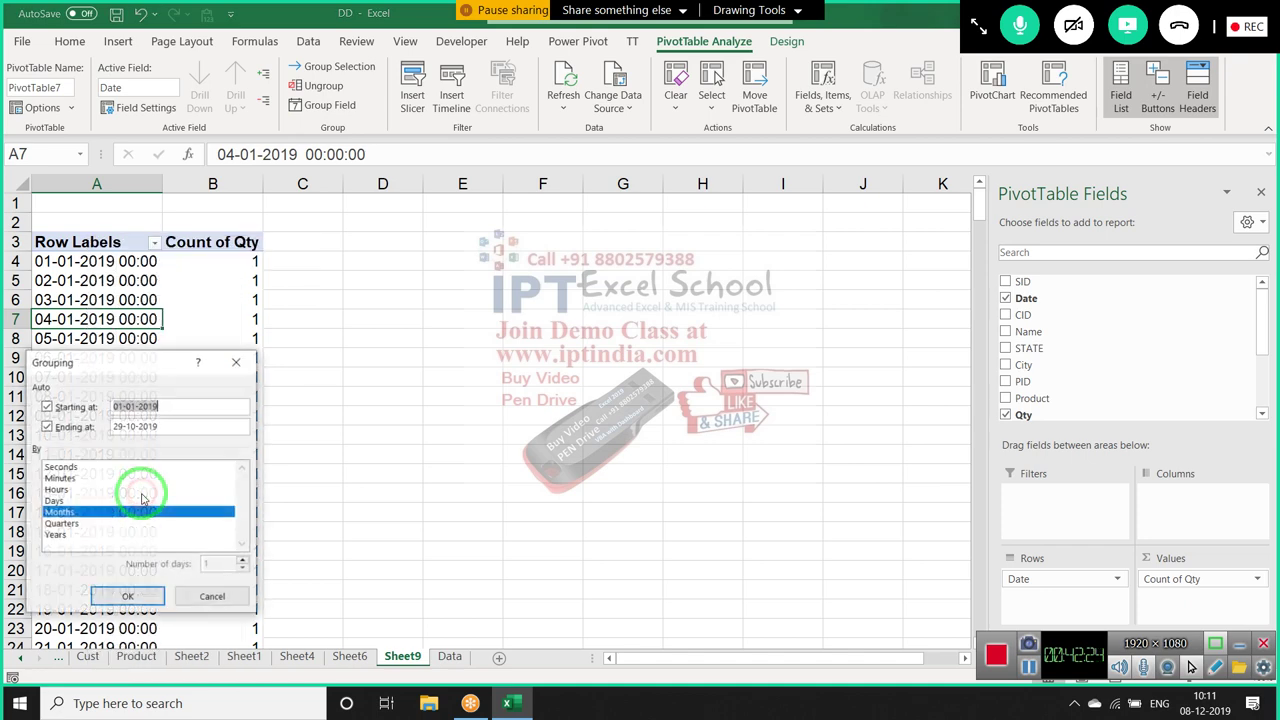
left_click(145, 591)
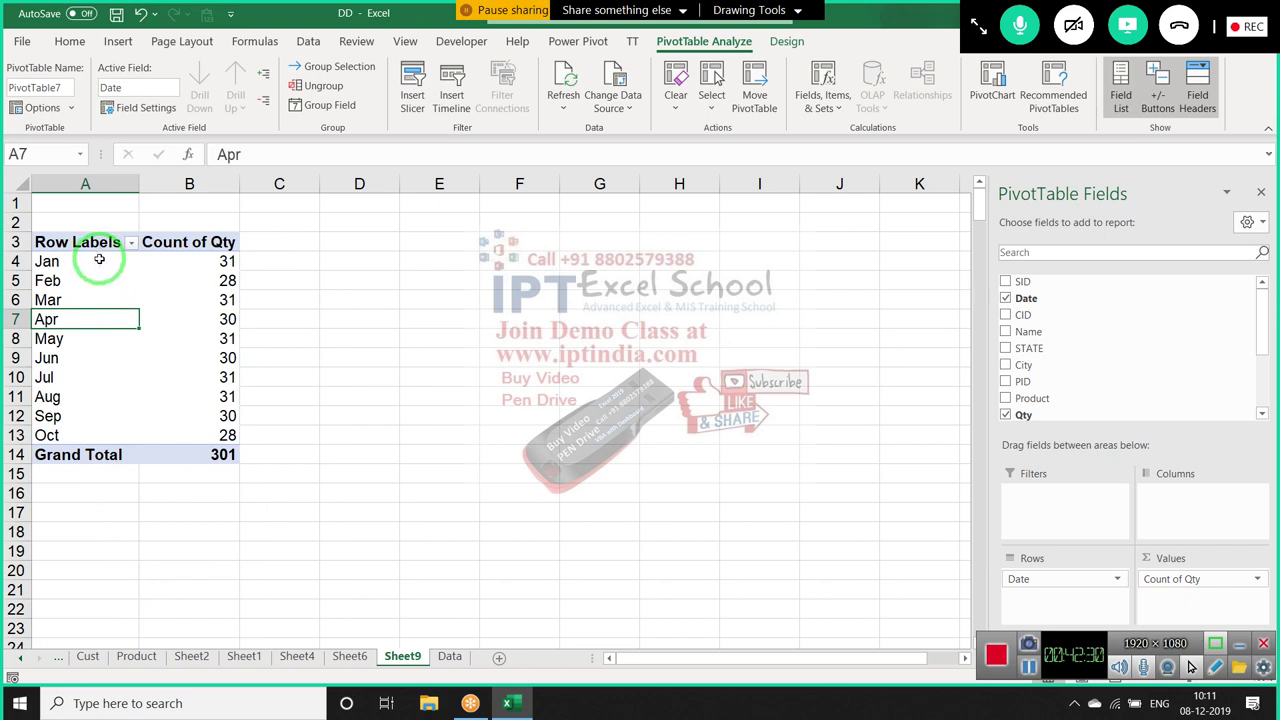
left_click(99, 260)
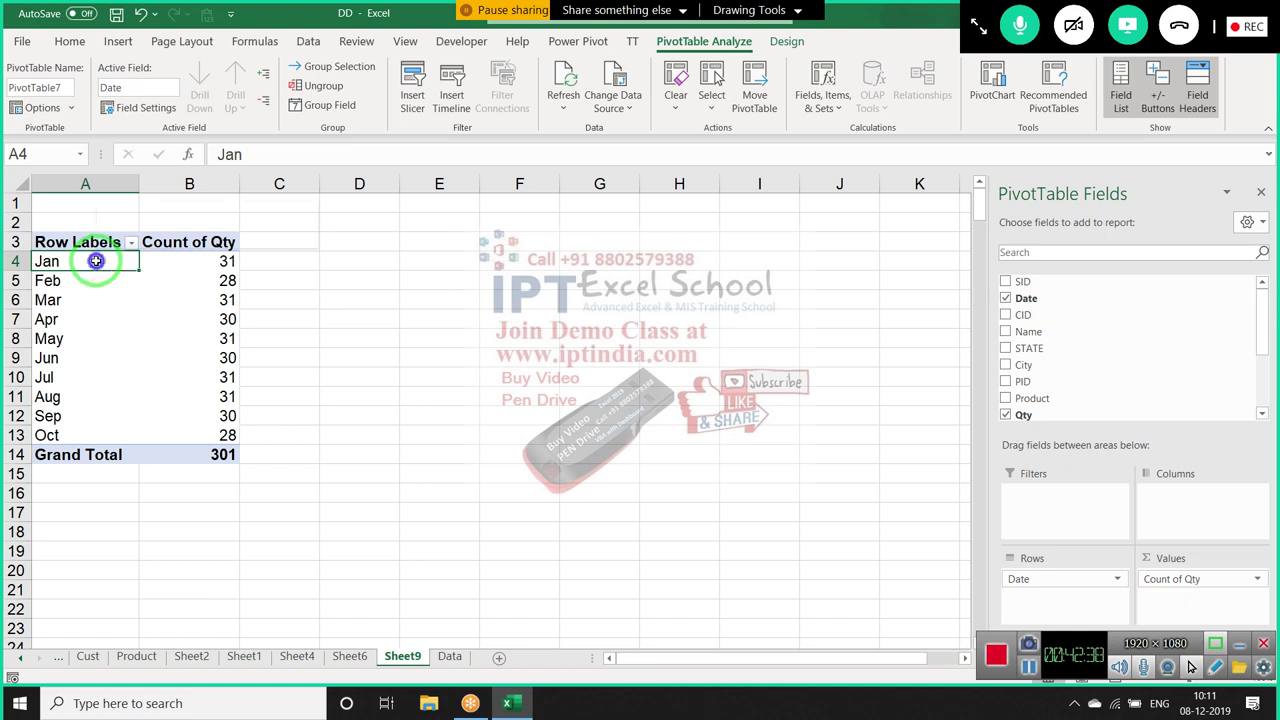
Regroup the Sheet9 pivot's months to start at 01-02-2019, so the first row reads <01-02-2019 with 31
right_click(99, 260)
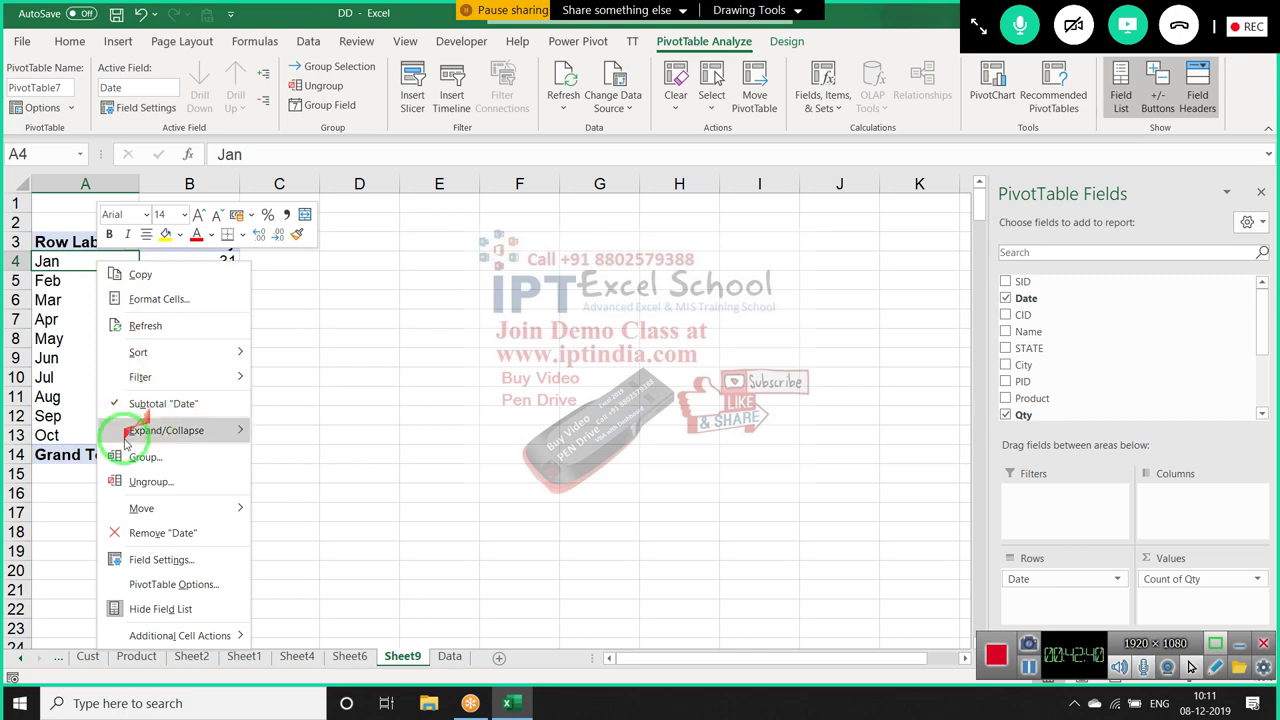
left_click(92, 450)
left_click_drag(88, 320, 1268, 668)
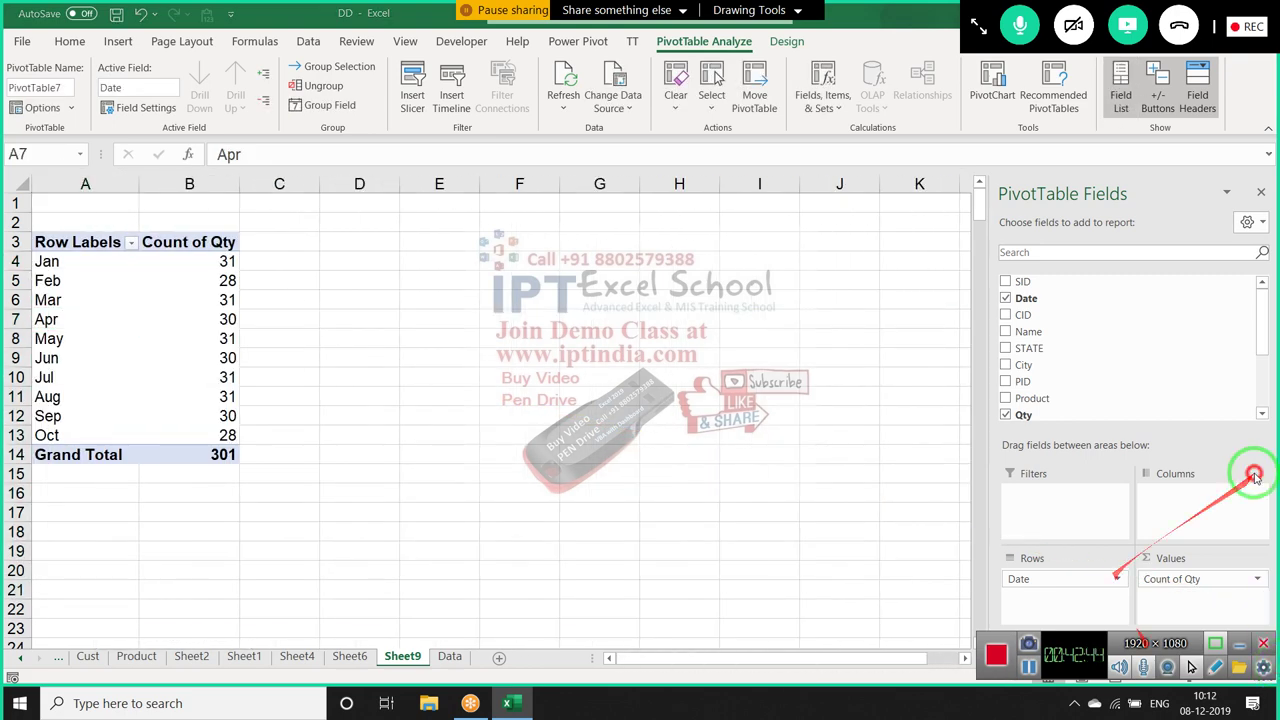
left_click_drag(1262, 74, 1103, 167)
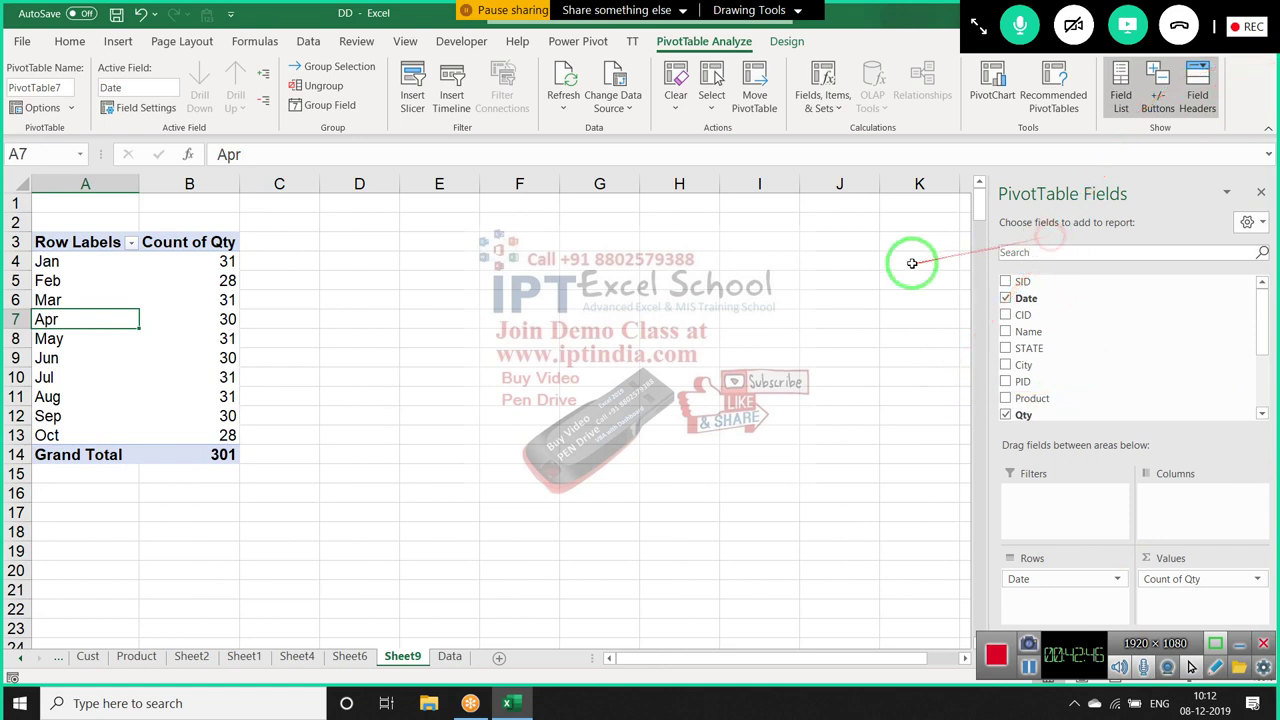
left_click_drag(920, 262, 357, 272)
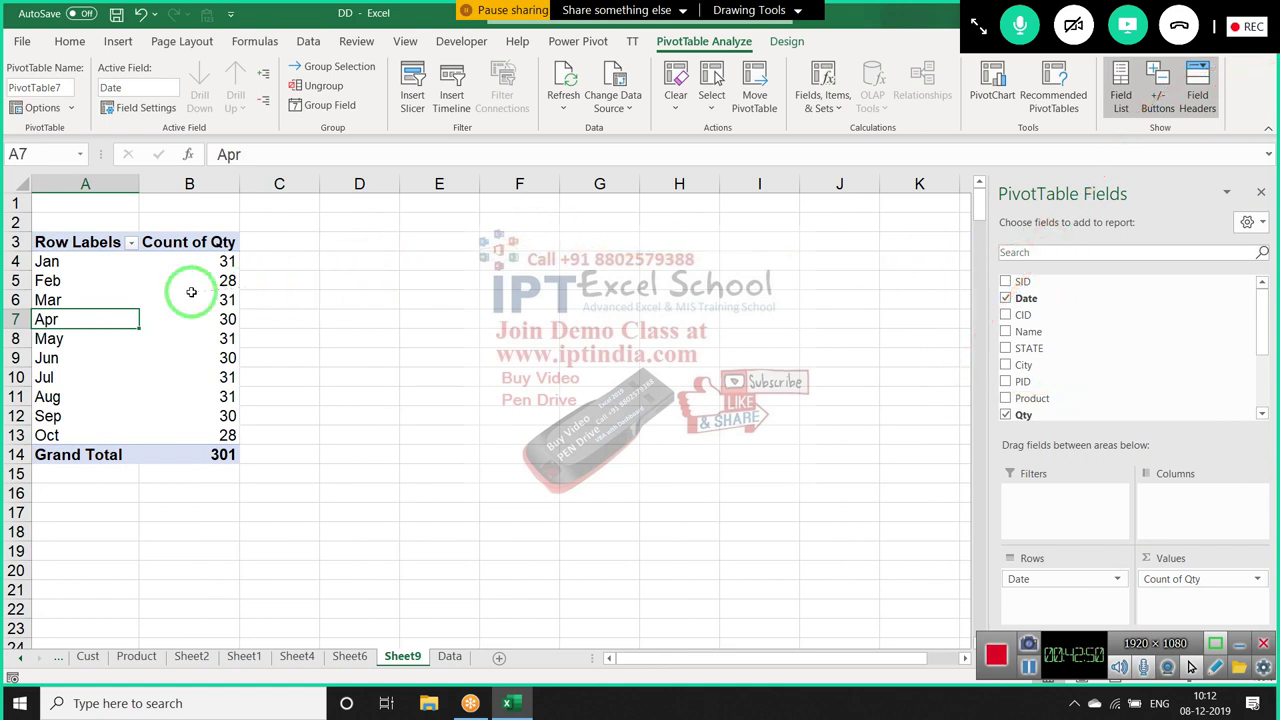
right_click(95, 322)
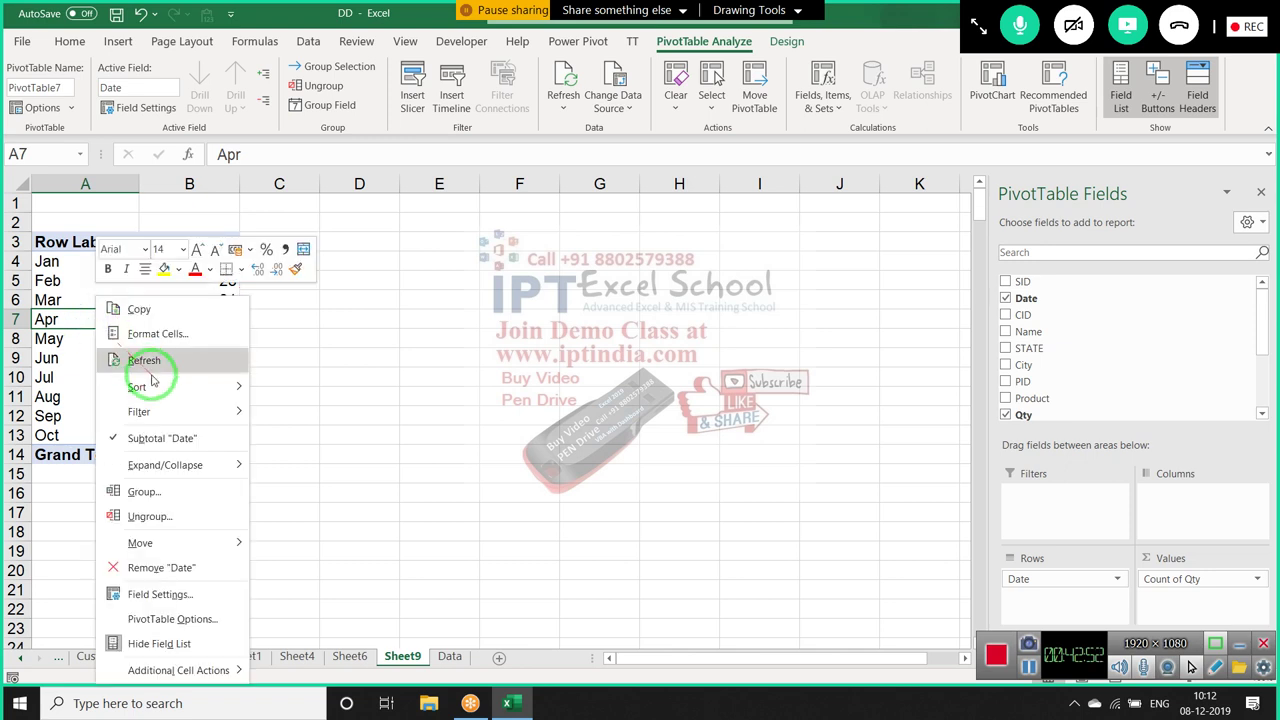
left_click(142, 493)
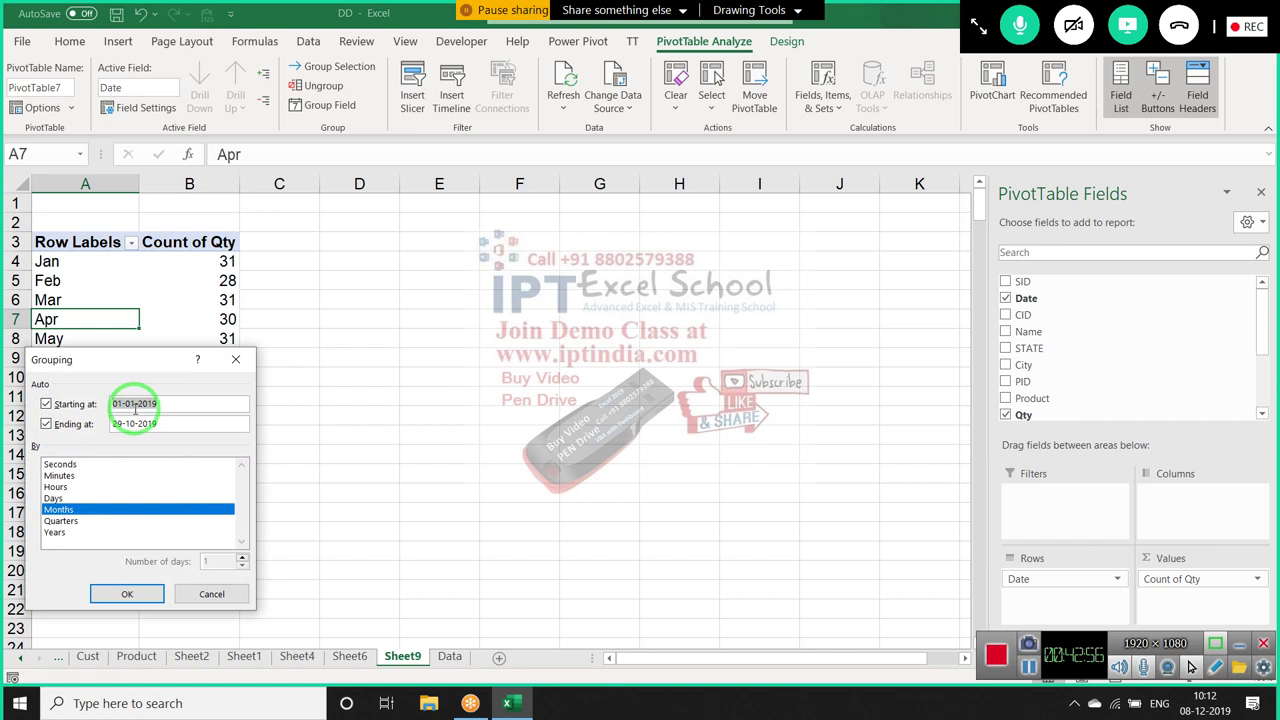
left_click(134, 404)
type("2")
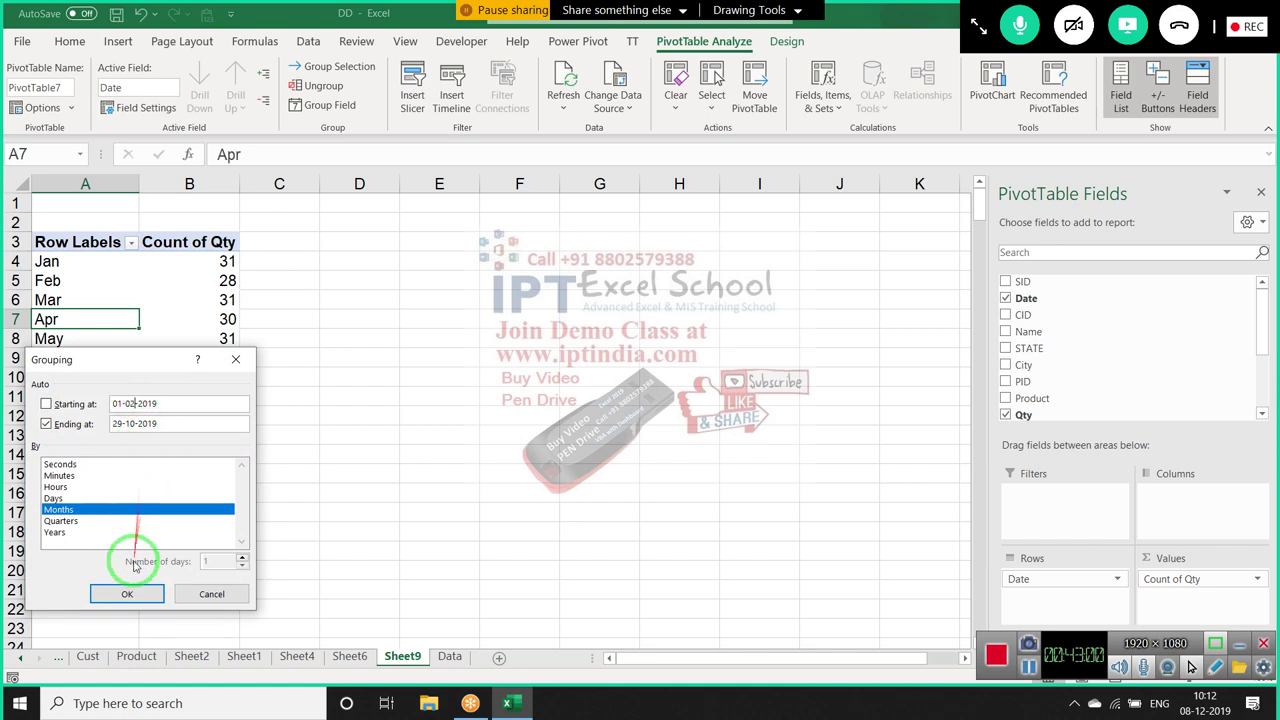
left_click(134, 596)
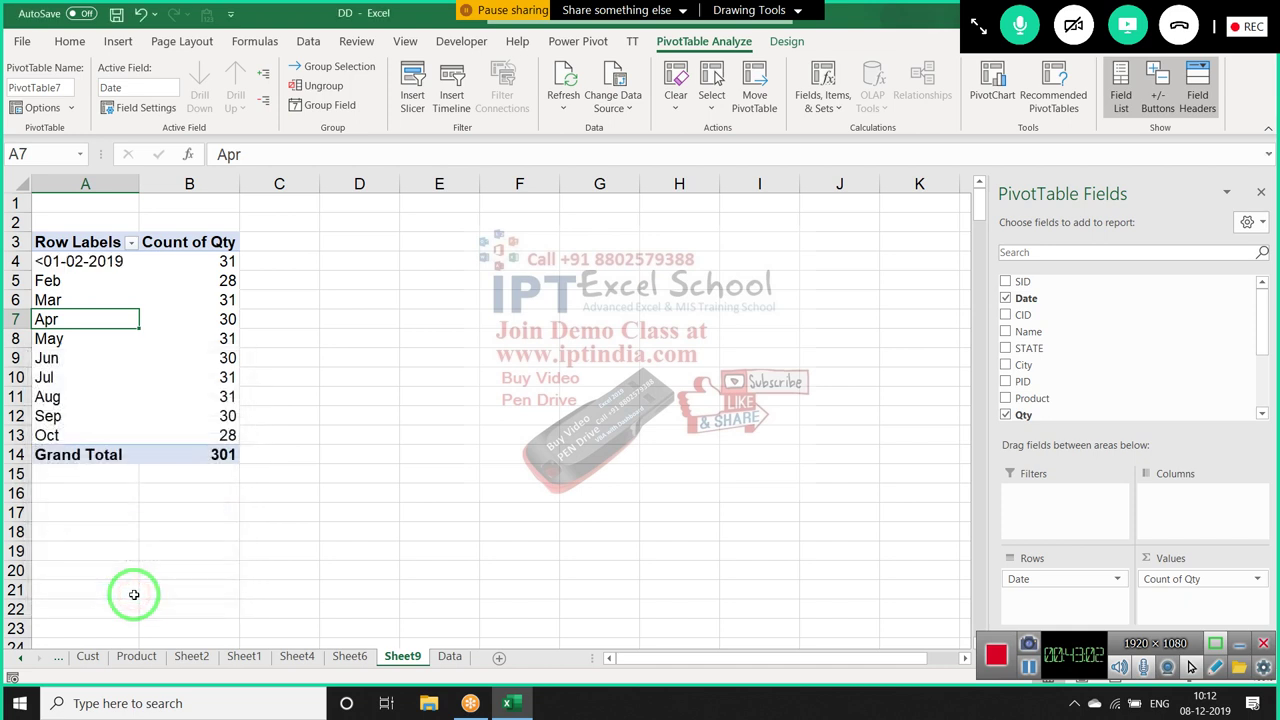
left_click(107, 262)
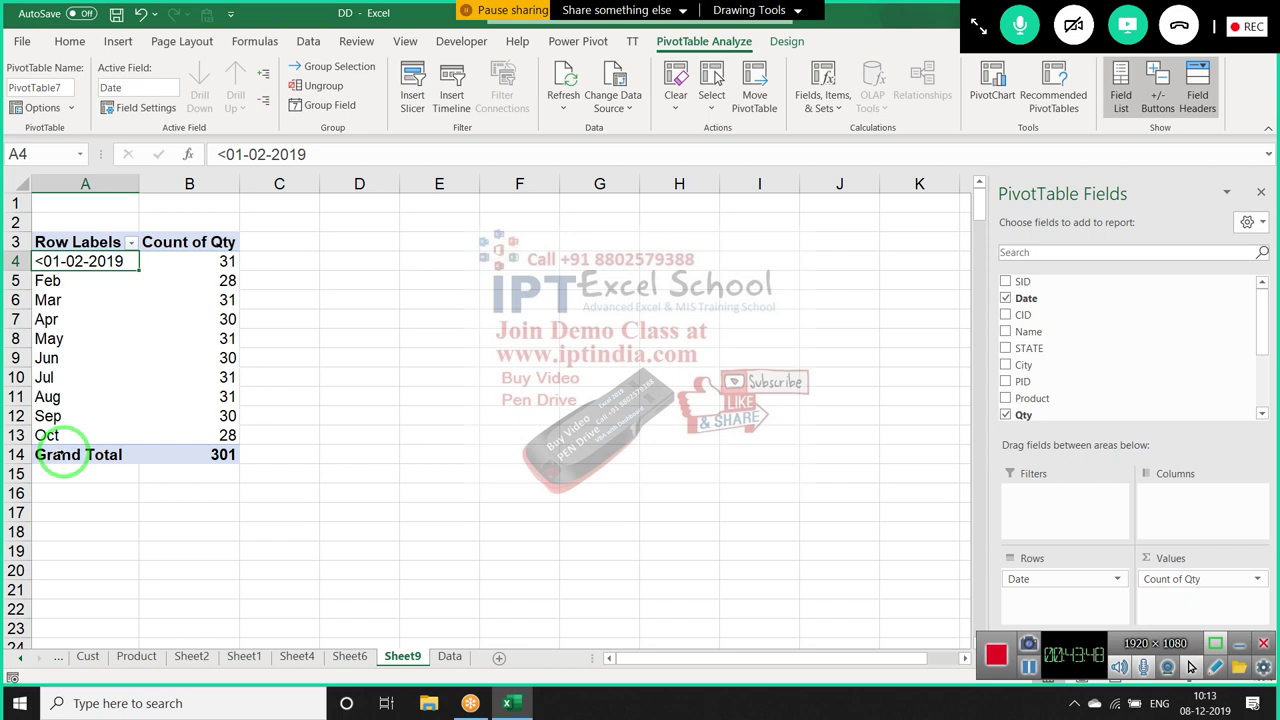
Delete the Sheet9 pivot sheet
left_click(450, 657)
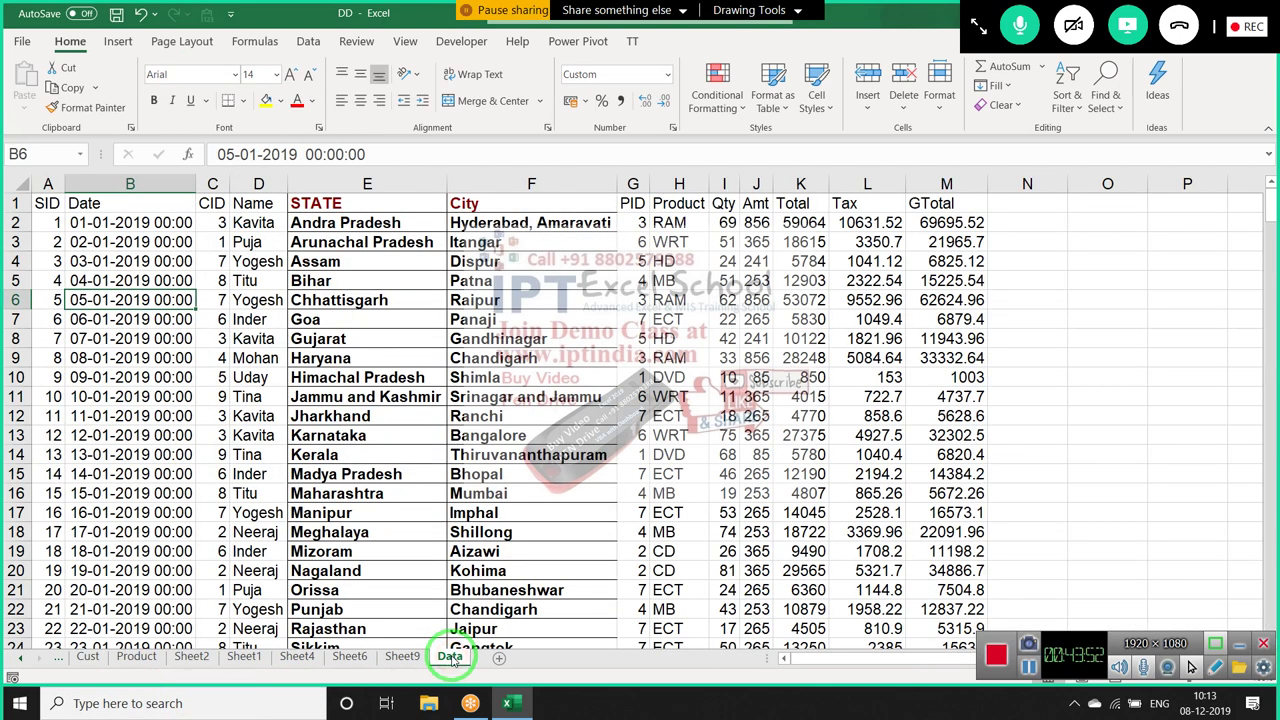
left_click(408, 657)
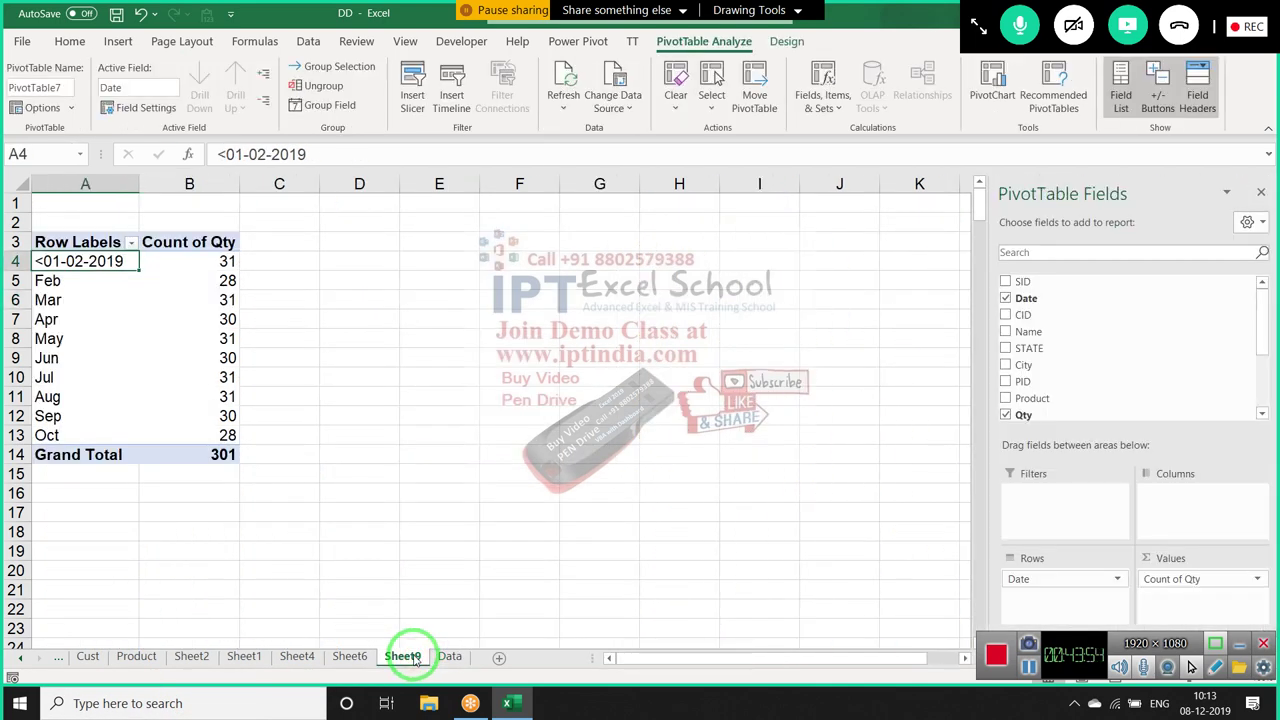
right_click(414, 659)
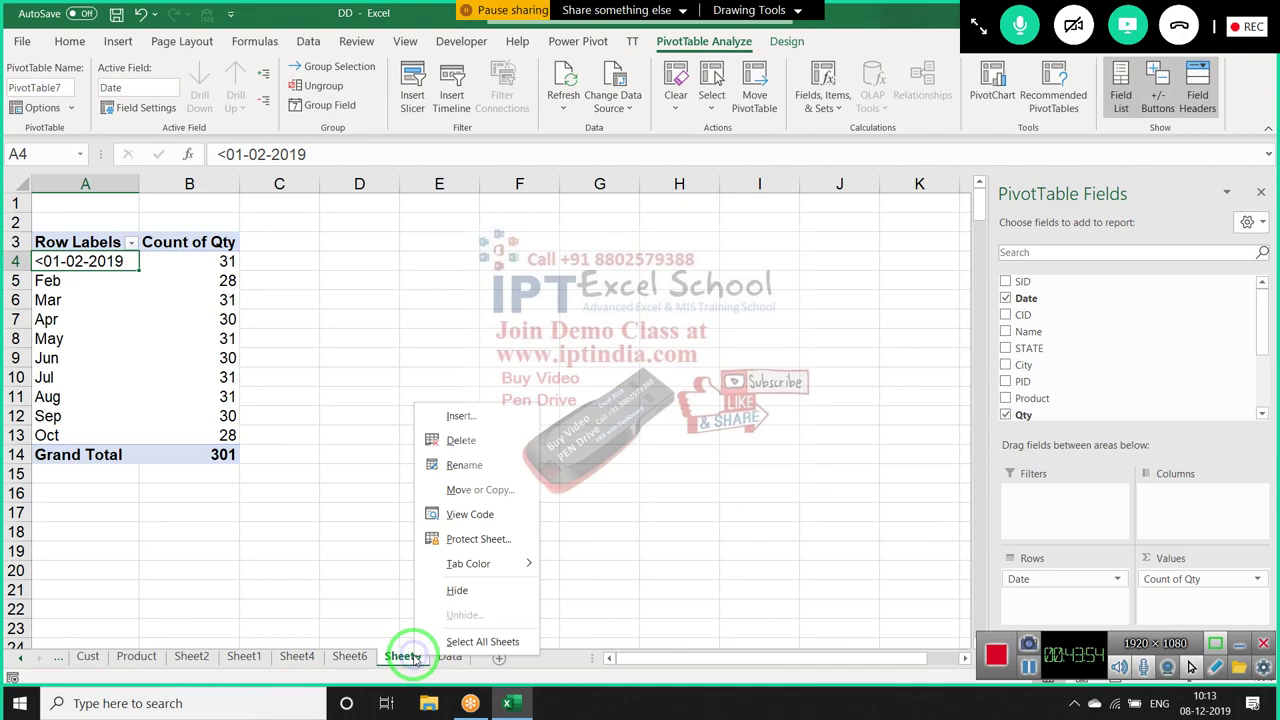
left_click(460, 440)
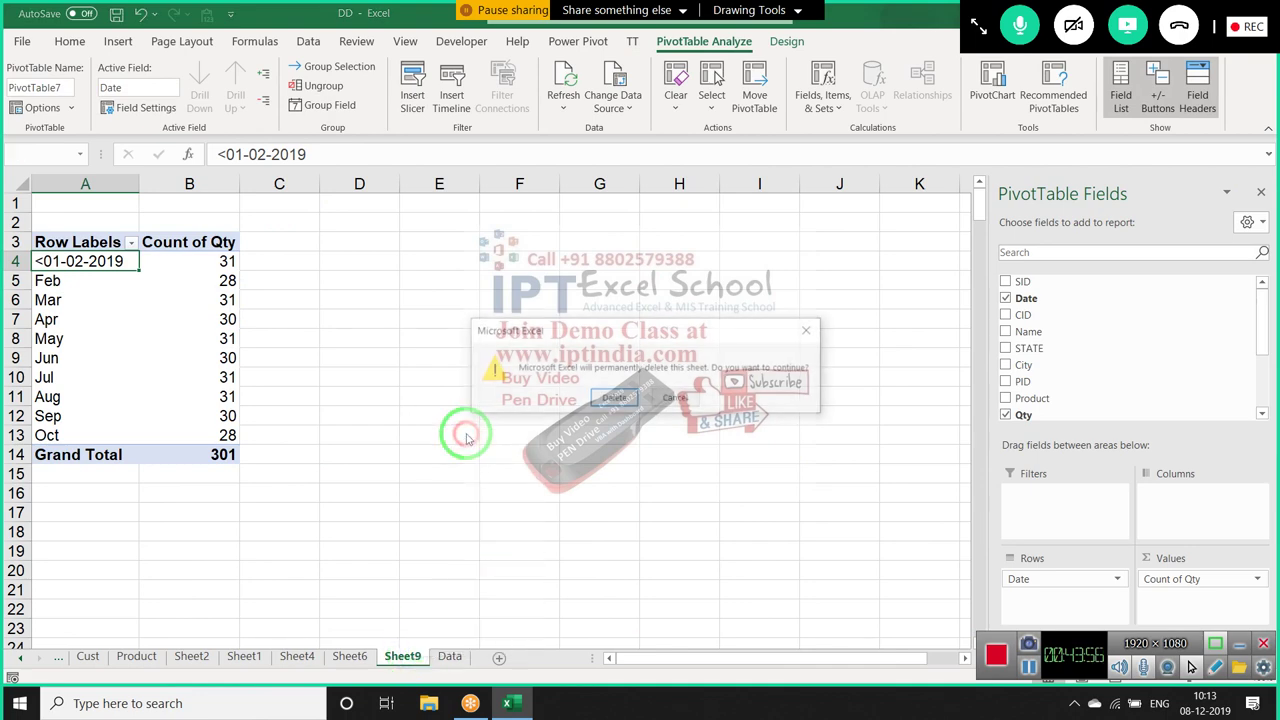
left_click(596, 400)
left_click(368, 664)
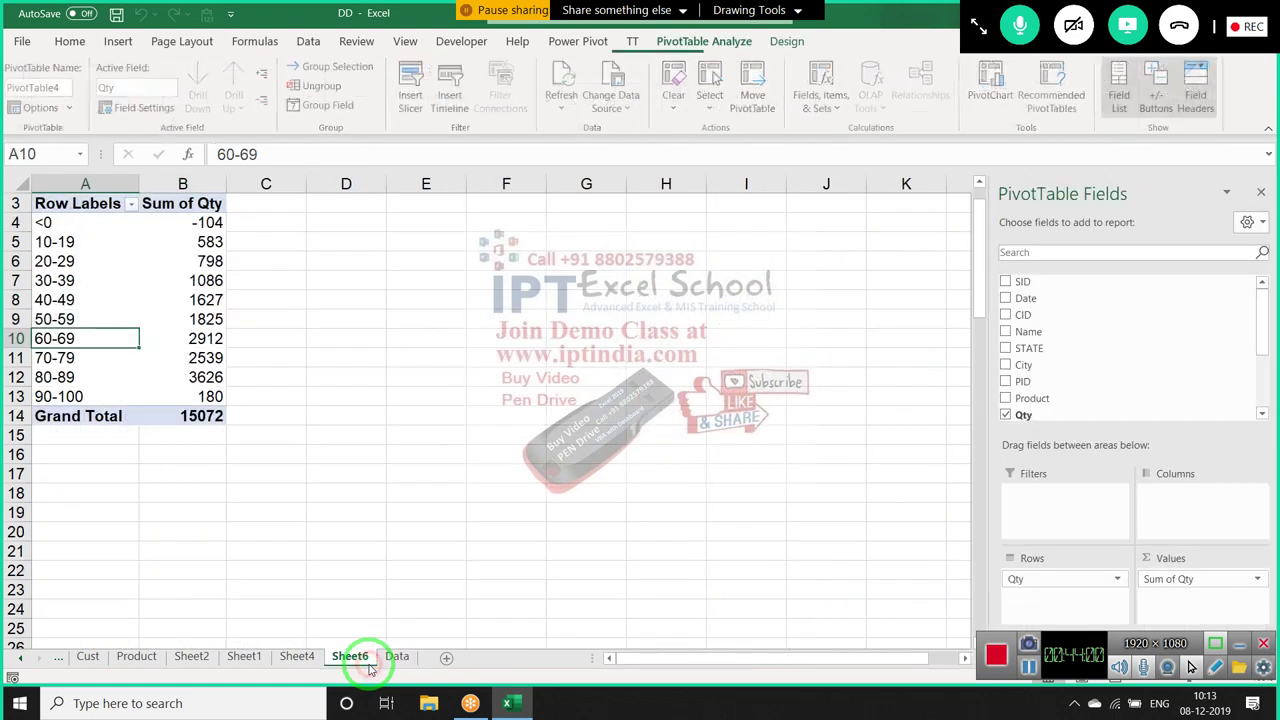
Delete the Sheet6 and Sheet4 pivot sheets as well
right_click(352, 658)
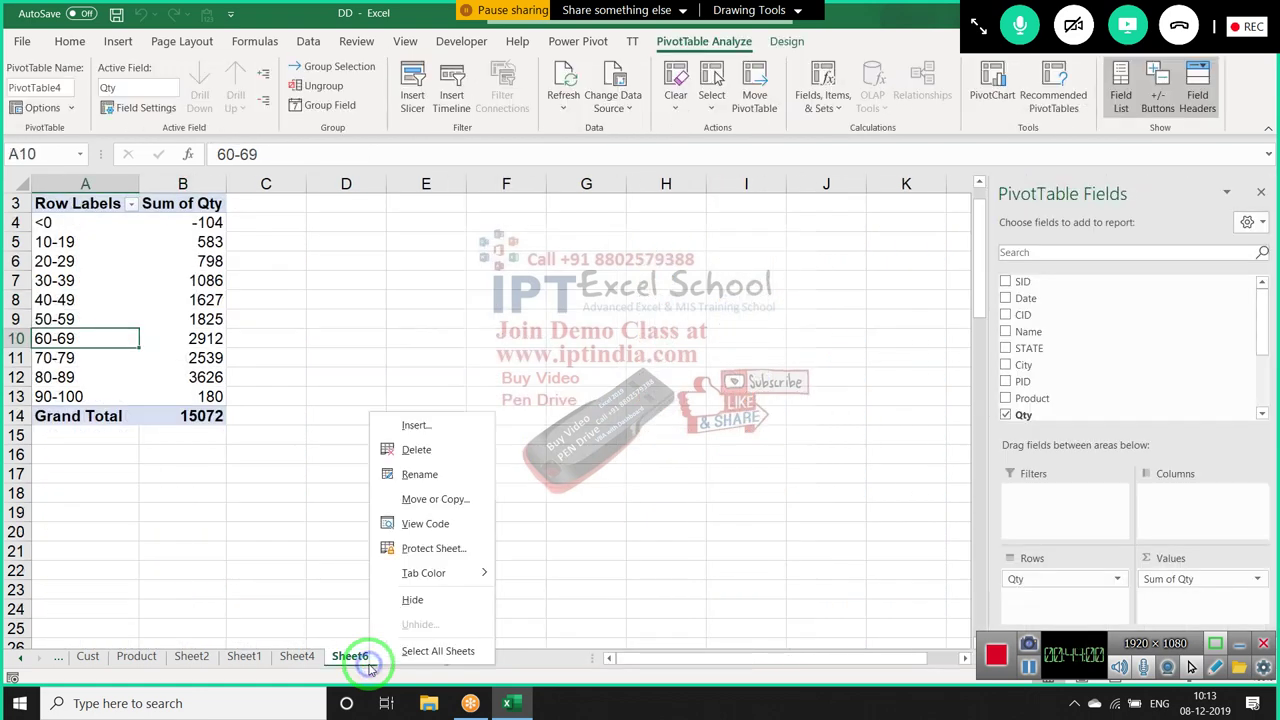
left_click(456, 452)
left_click(623, 401)
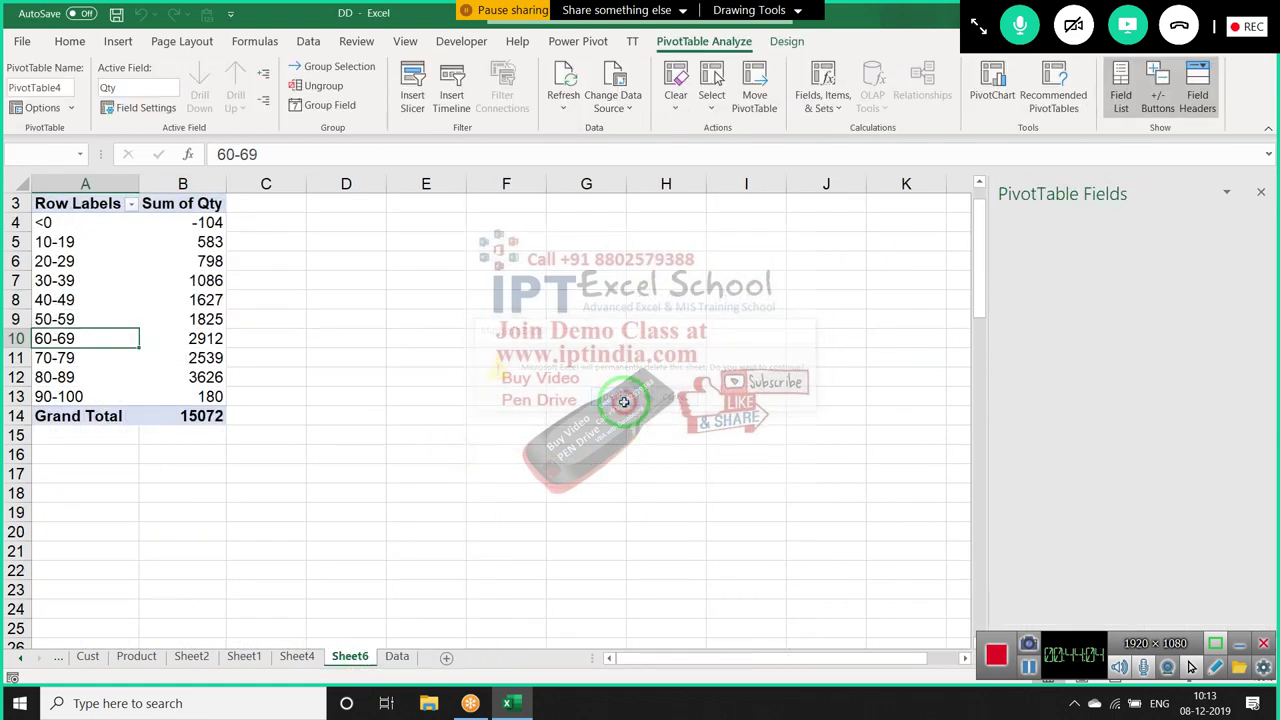
left_click(300, 660)
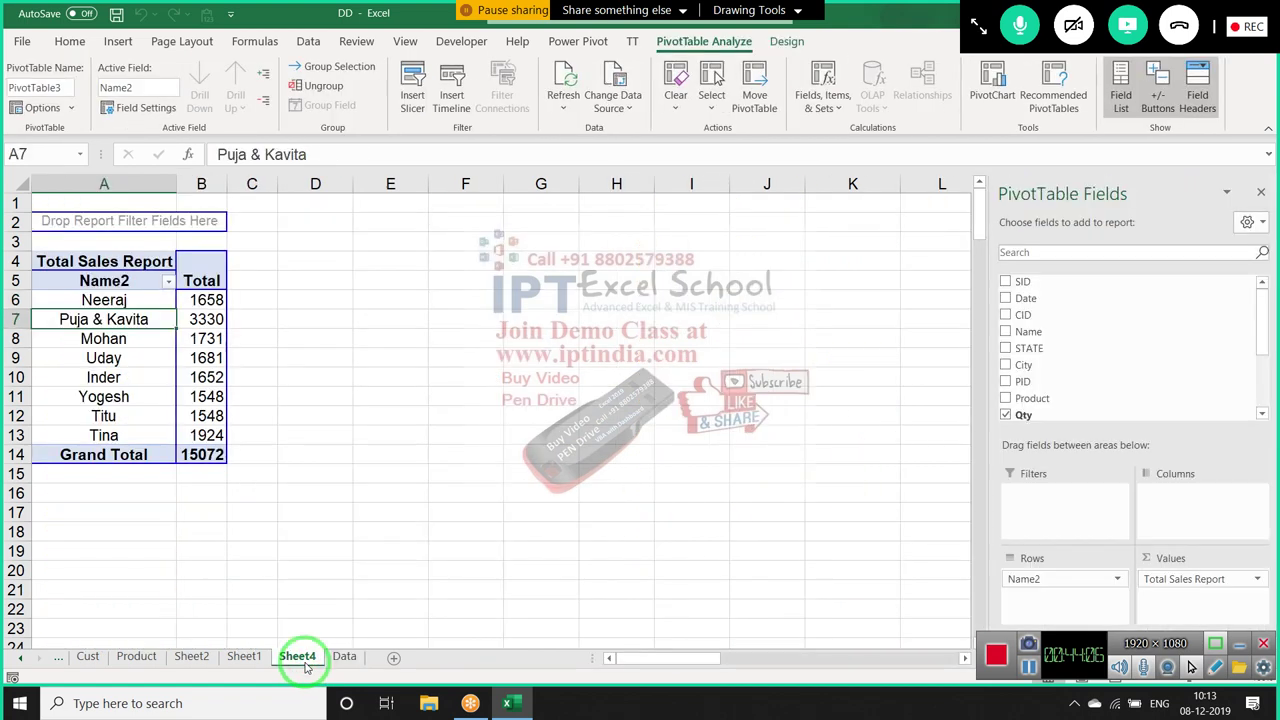
right_click(305, 665)
left_click(360, 452)
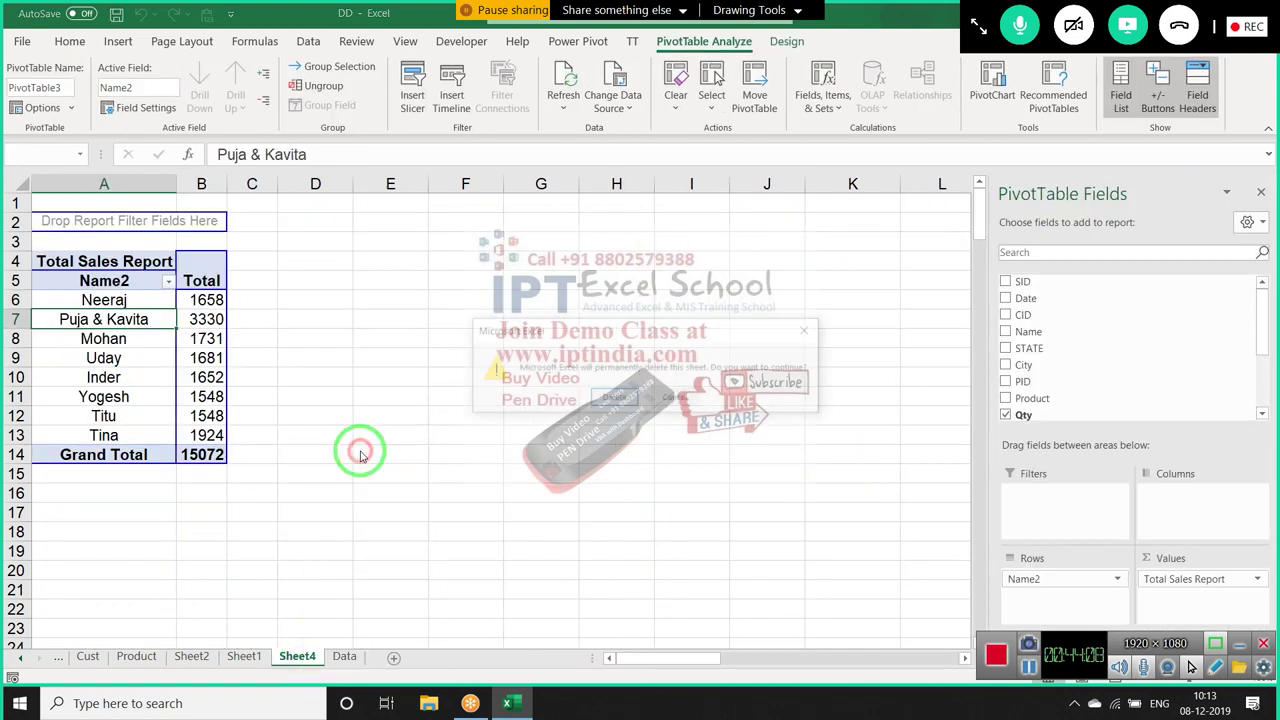
left_click(614, 397)
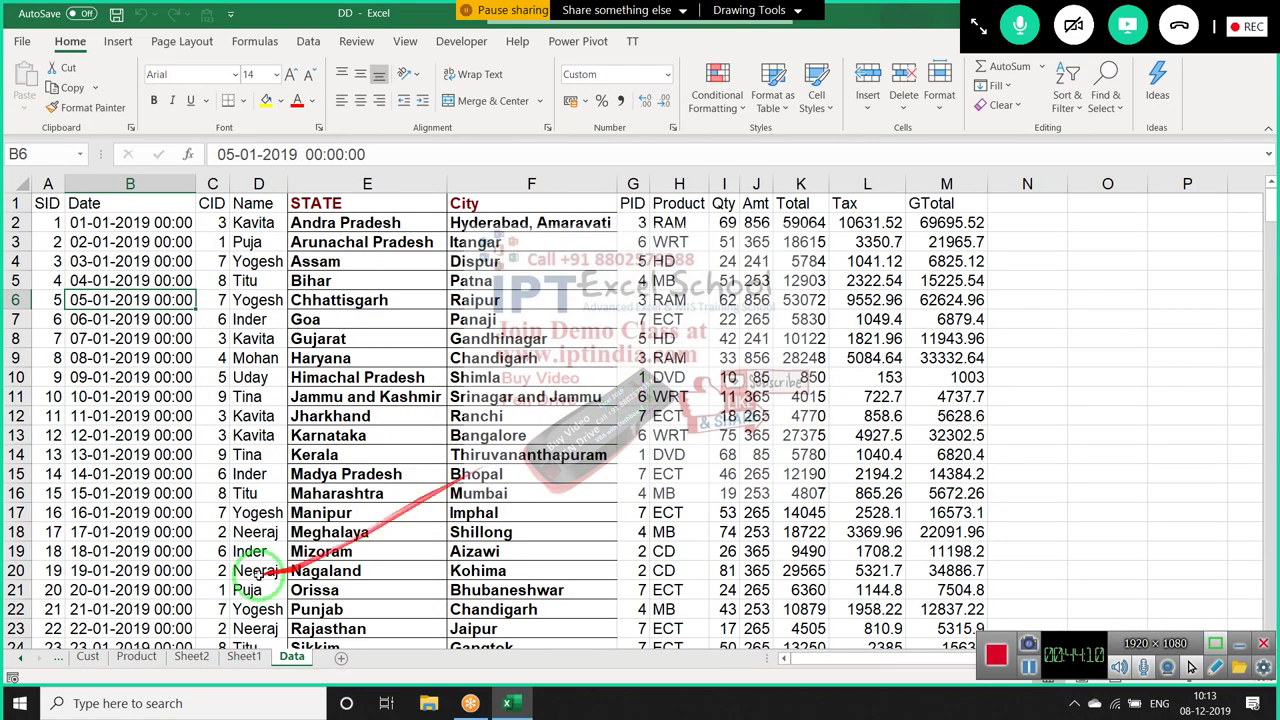
Insert a PivotTable from the Data table, starting at A1, on a new sheet
left_click(48, 204)
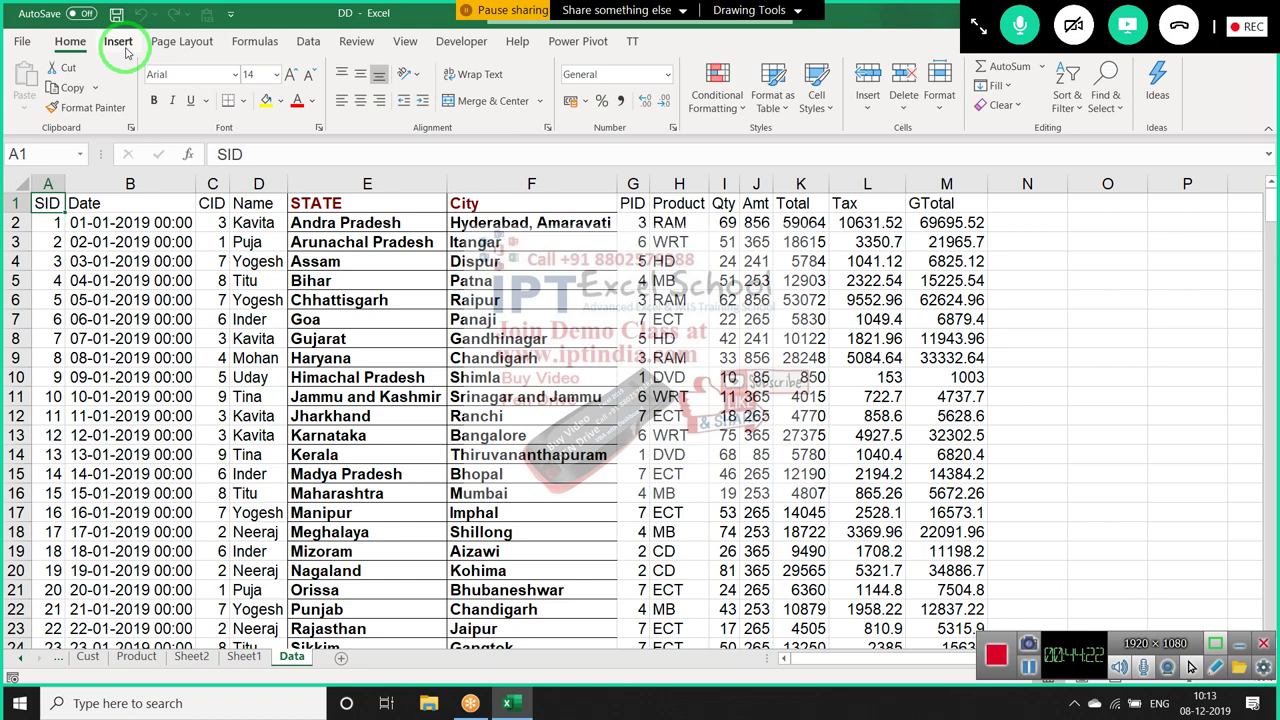
left_click(118, 45)
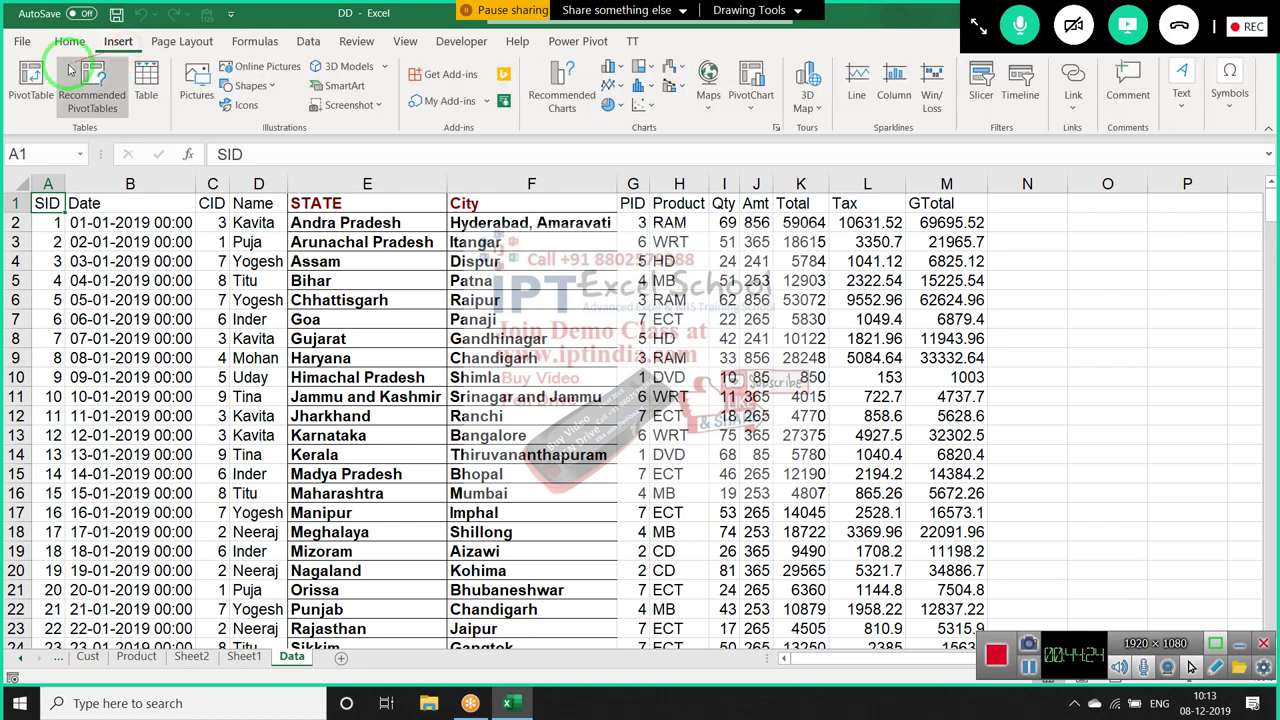
left_click(36, 80)
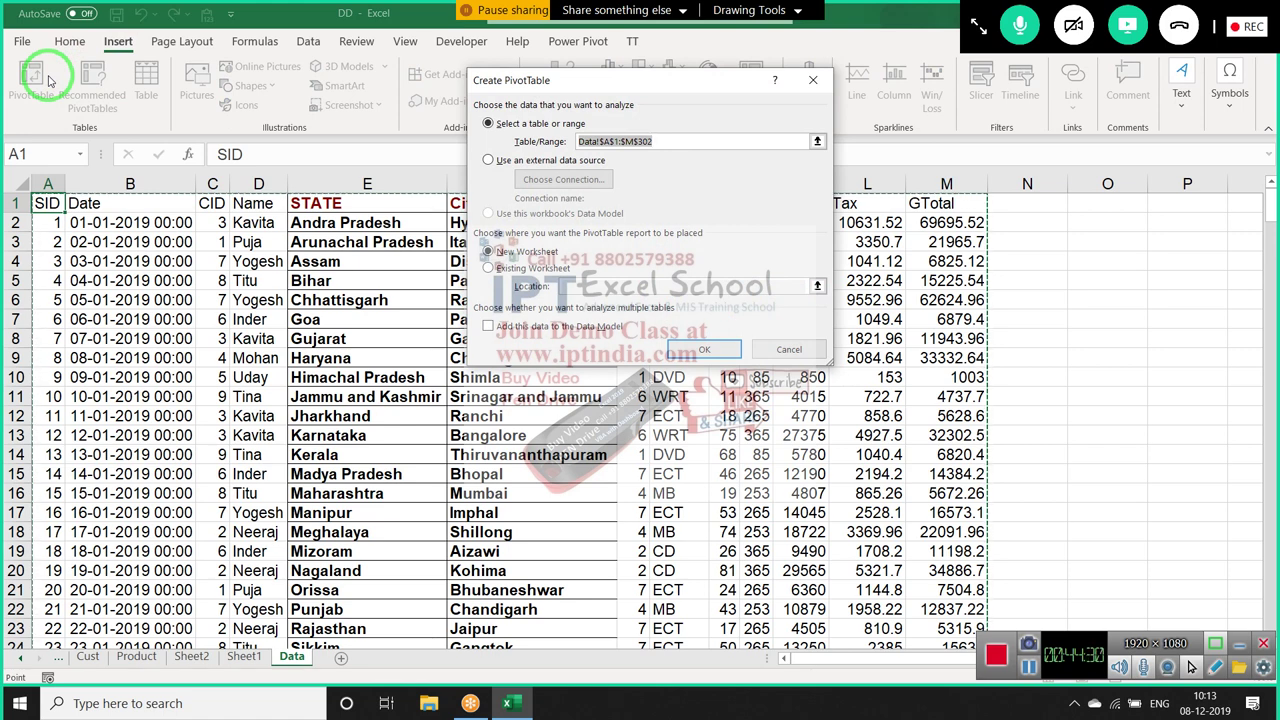
left_click(1027, 667)
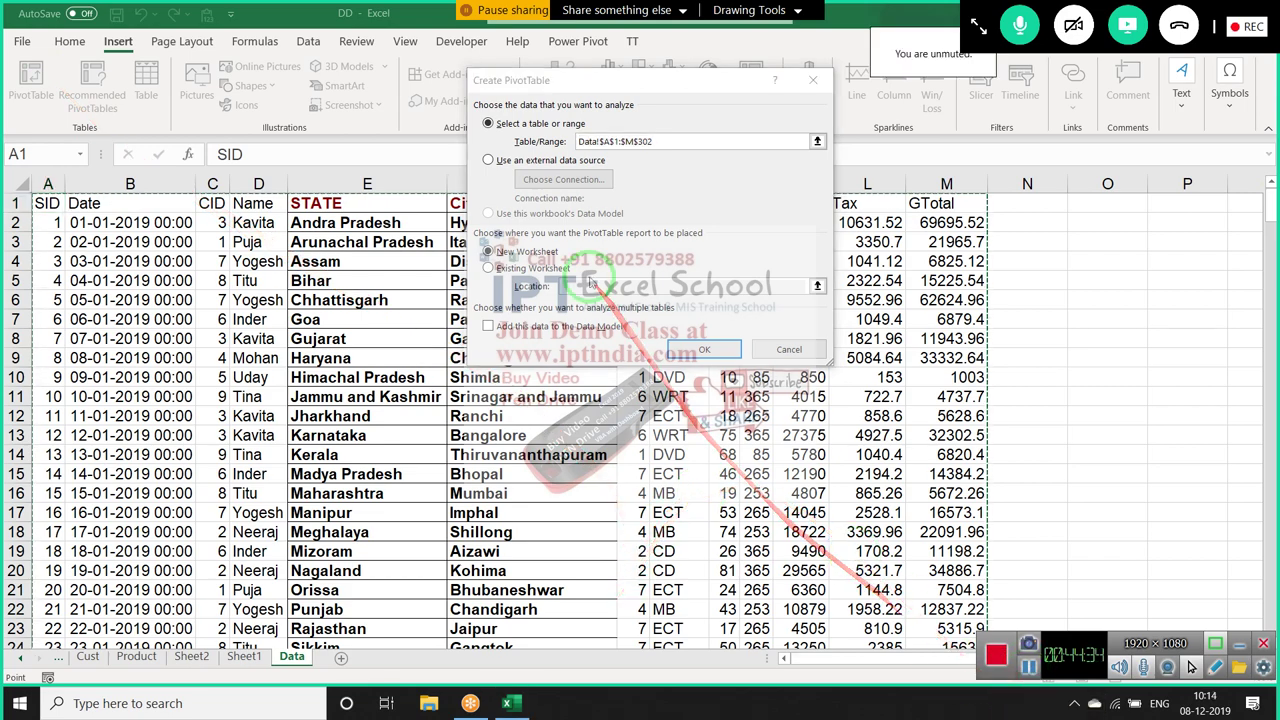
left_click(686, 352)
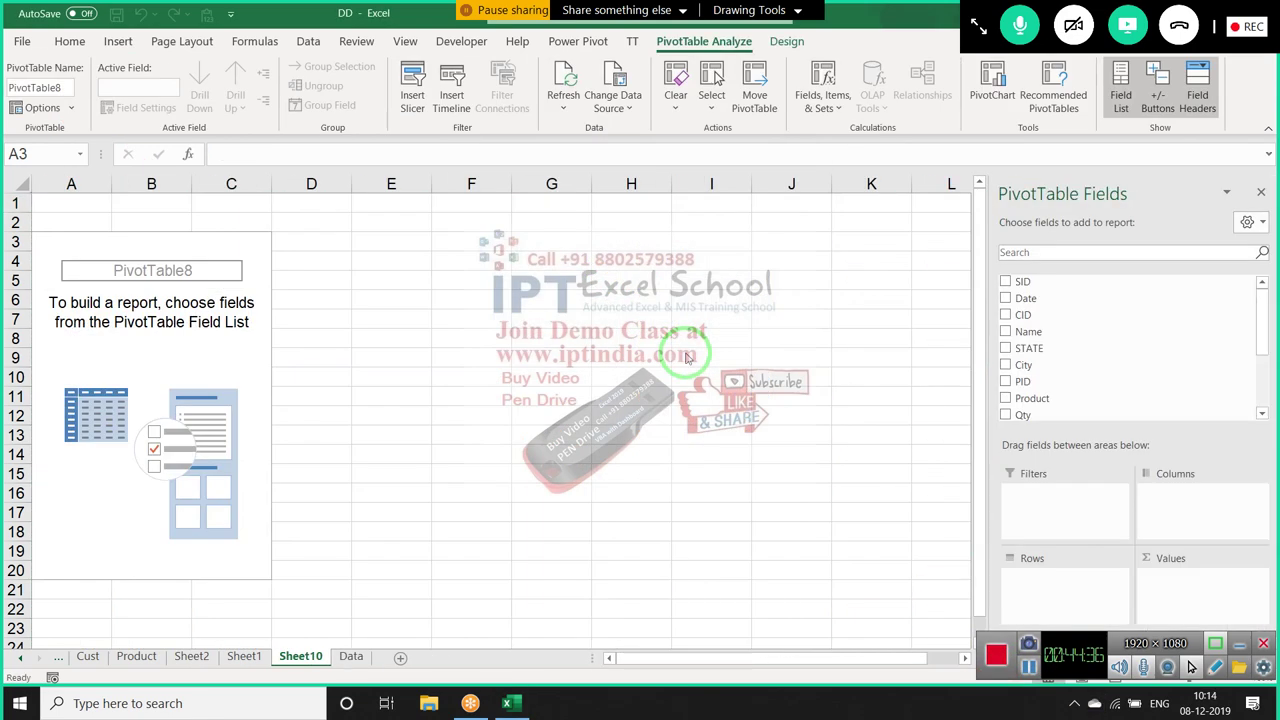
Put Product in Rows and Qty in Values, giving counts from DVD 49 to WRT 46
left_click(1053, 398)
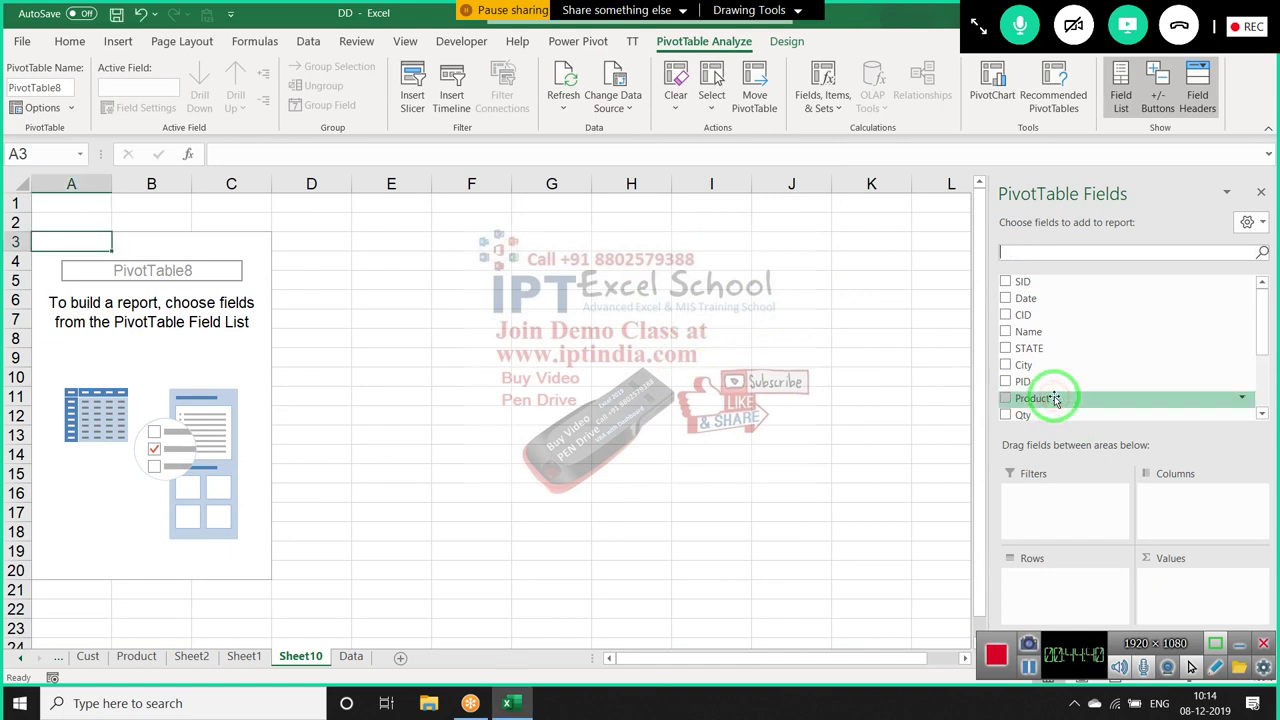
left_click_drag(1053, 398, 1056, 585)
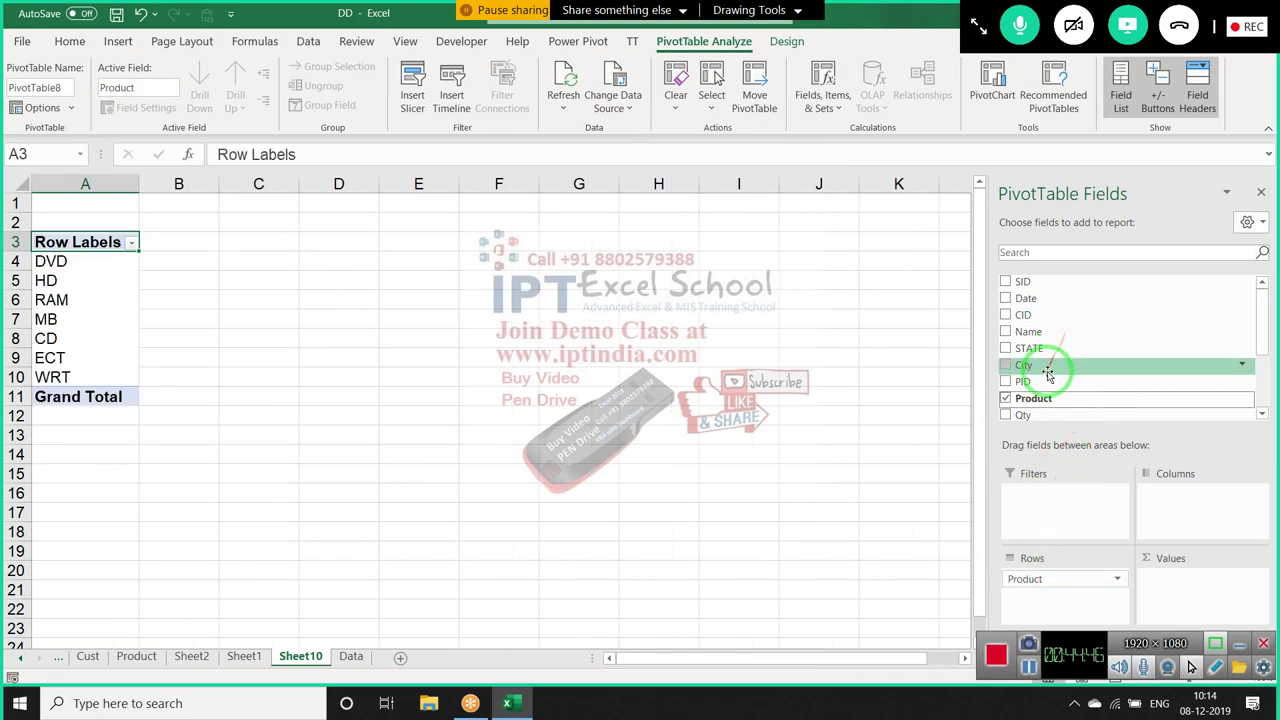
left_click_drag(1023, 414, 1234, 594)
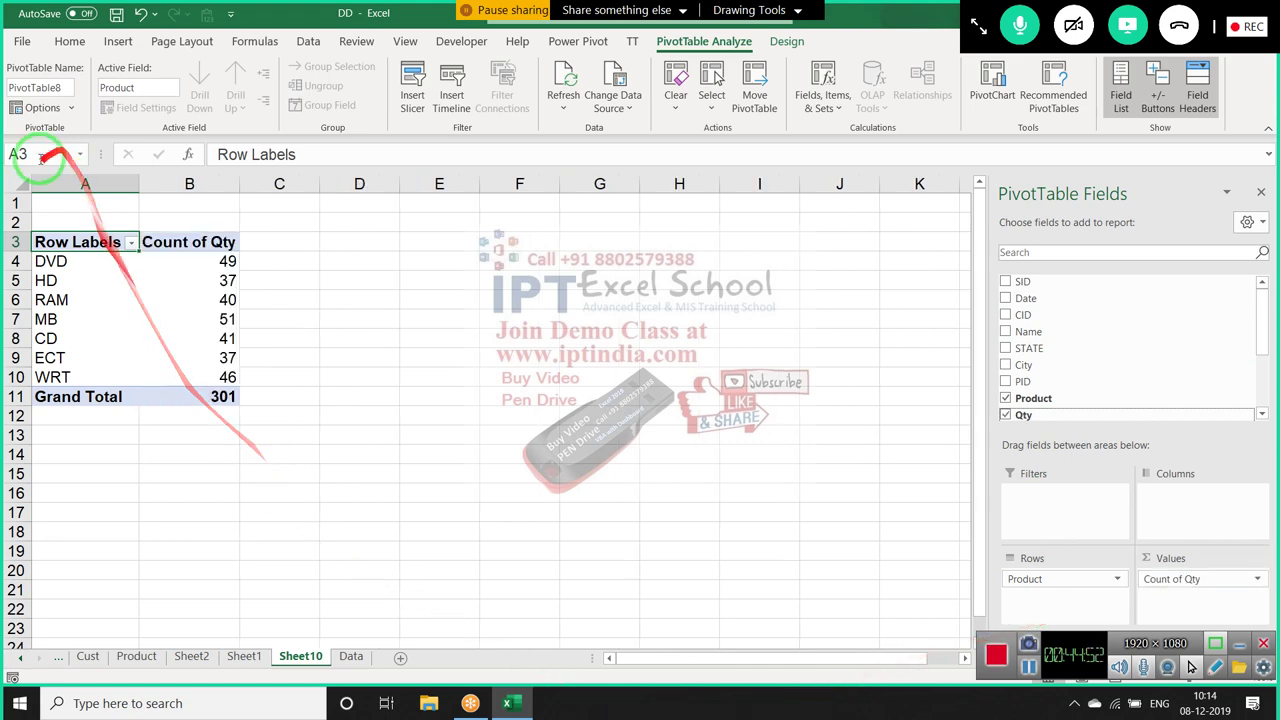
left_click(38, 261)
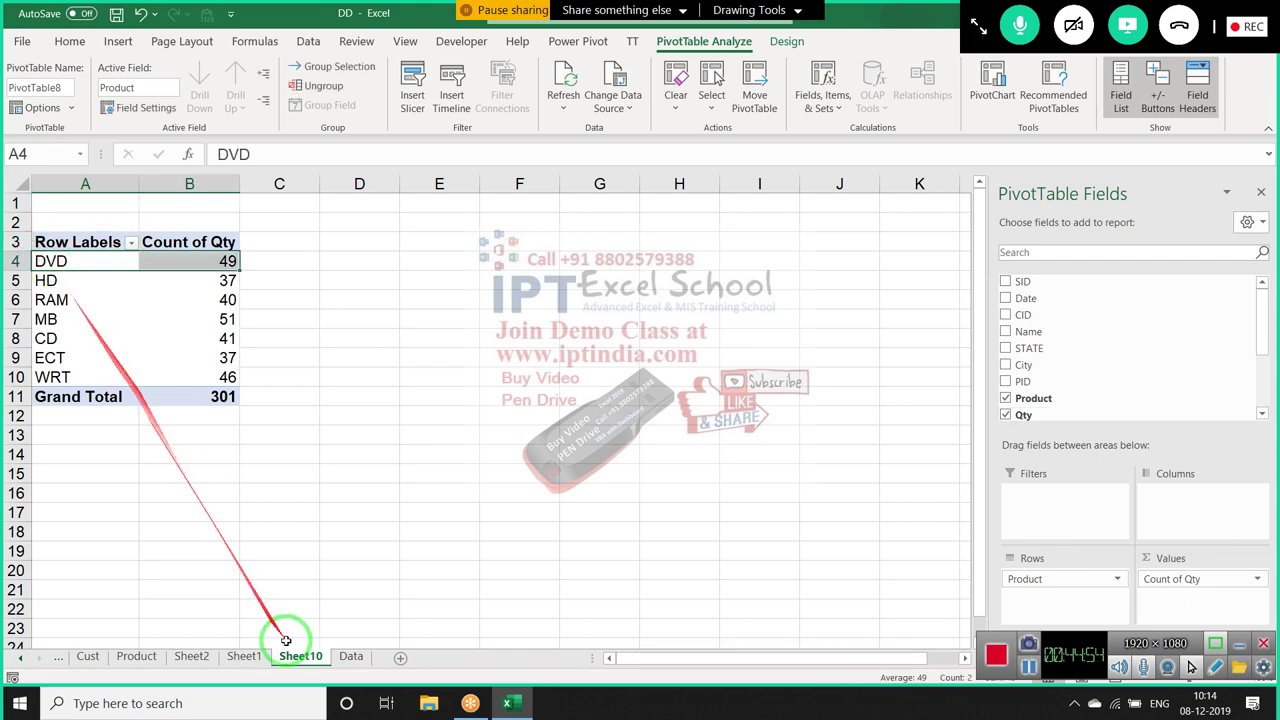
On the Data sheet, go to cell H303 in the empty row below the records
left_click(354, 658)
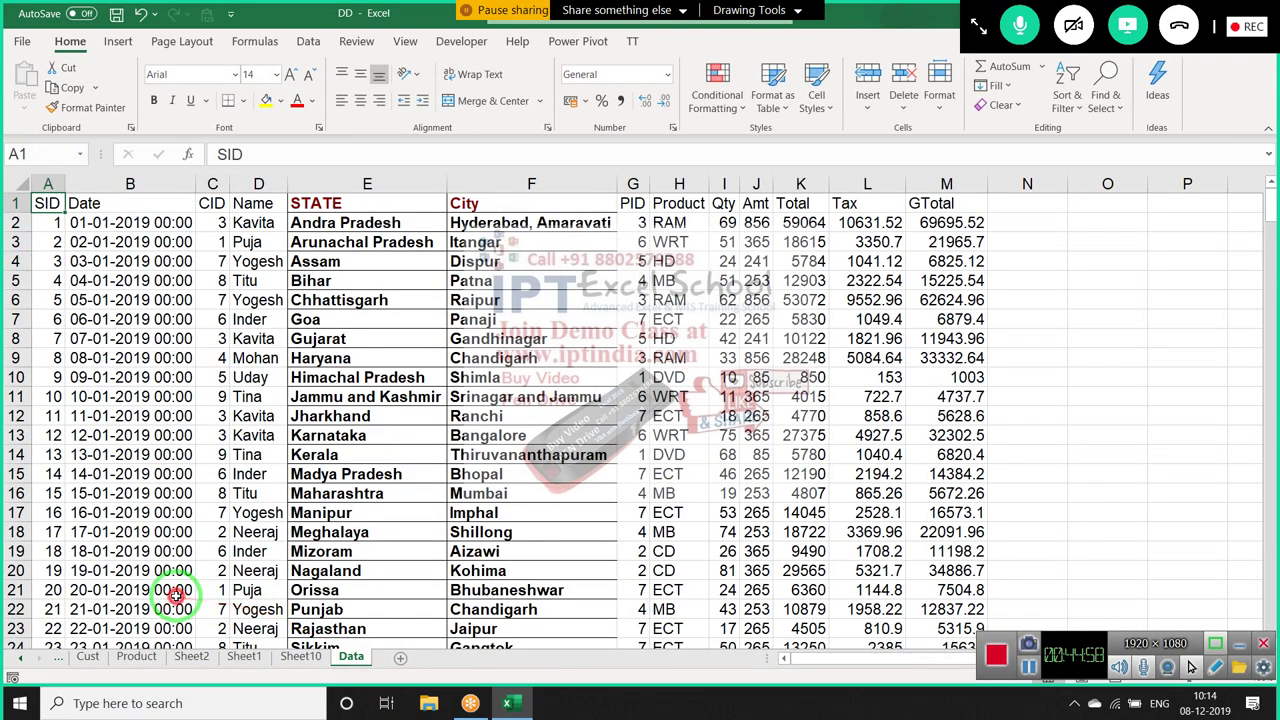
left_click(176, 592)
key("ctrl+Down")
key("Down")
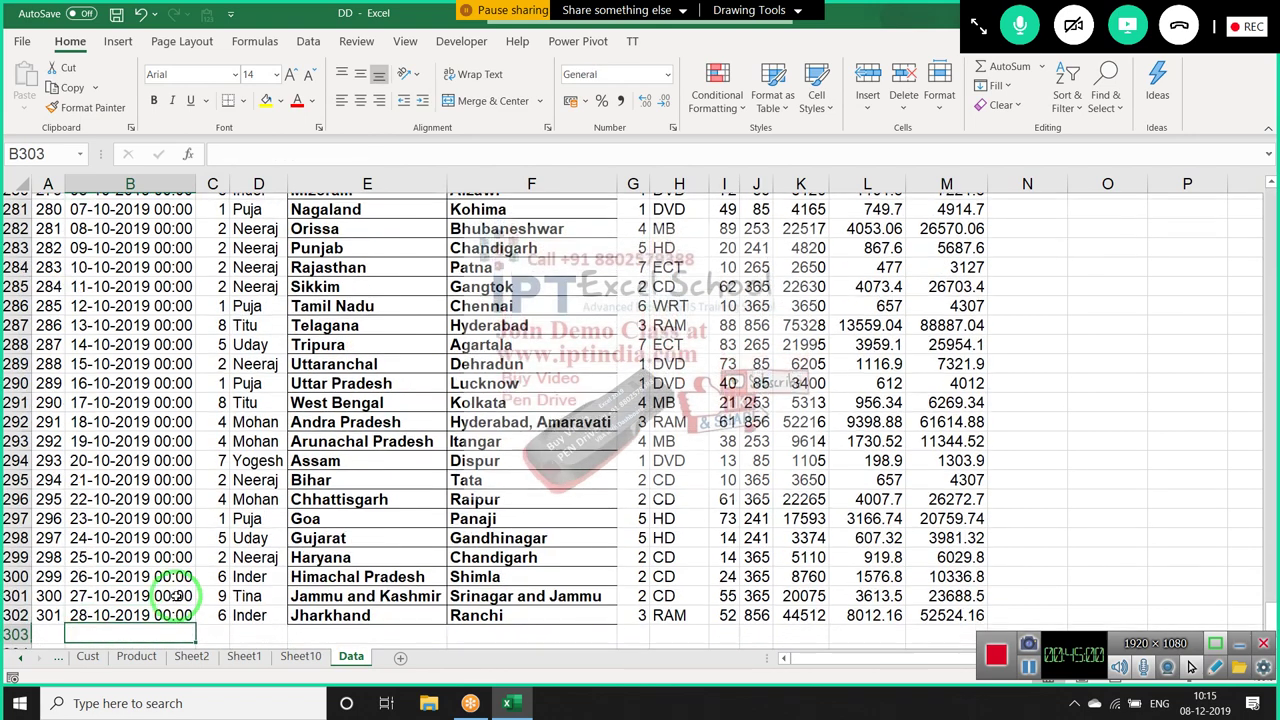
key("Down")
key("Up")
key("Left")
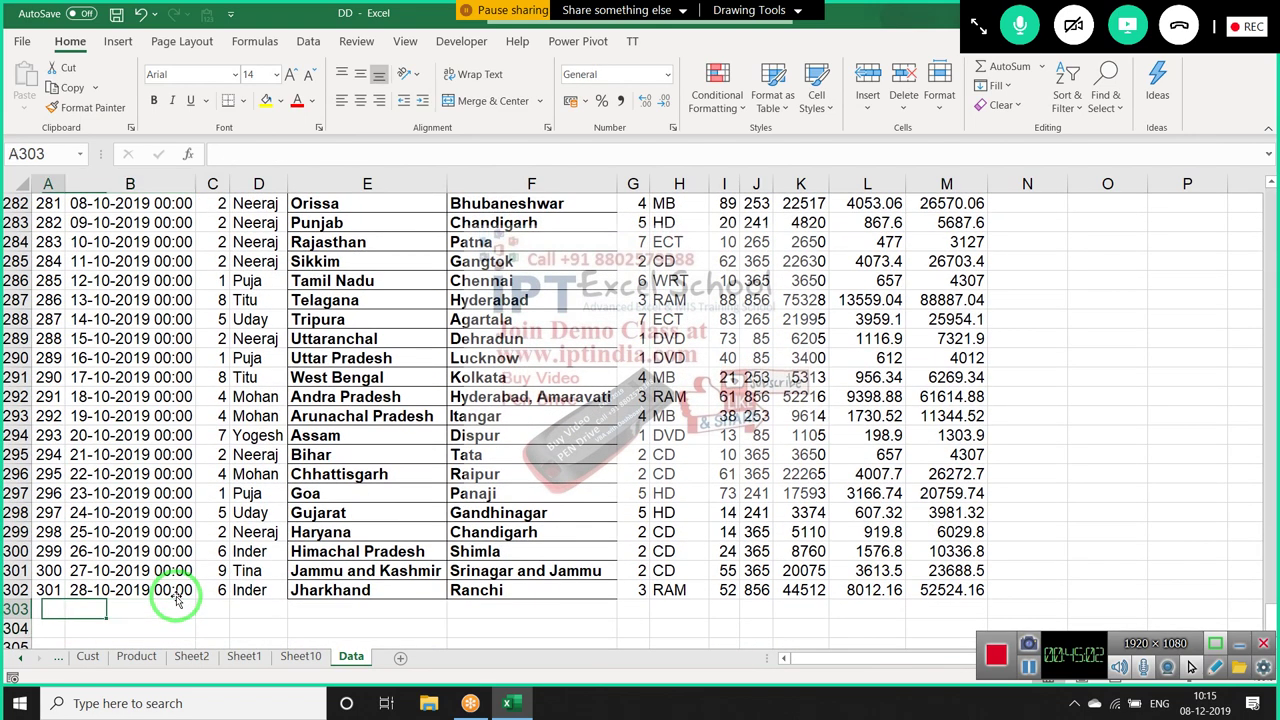
key("Right")
key("Right")
key("Right")
key("Right")
key("Right")
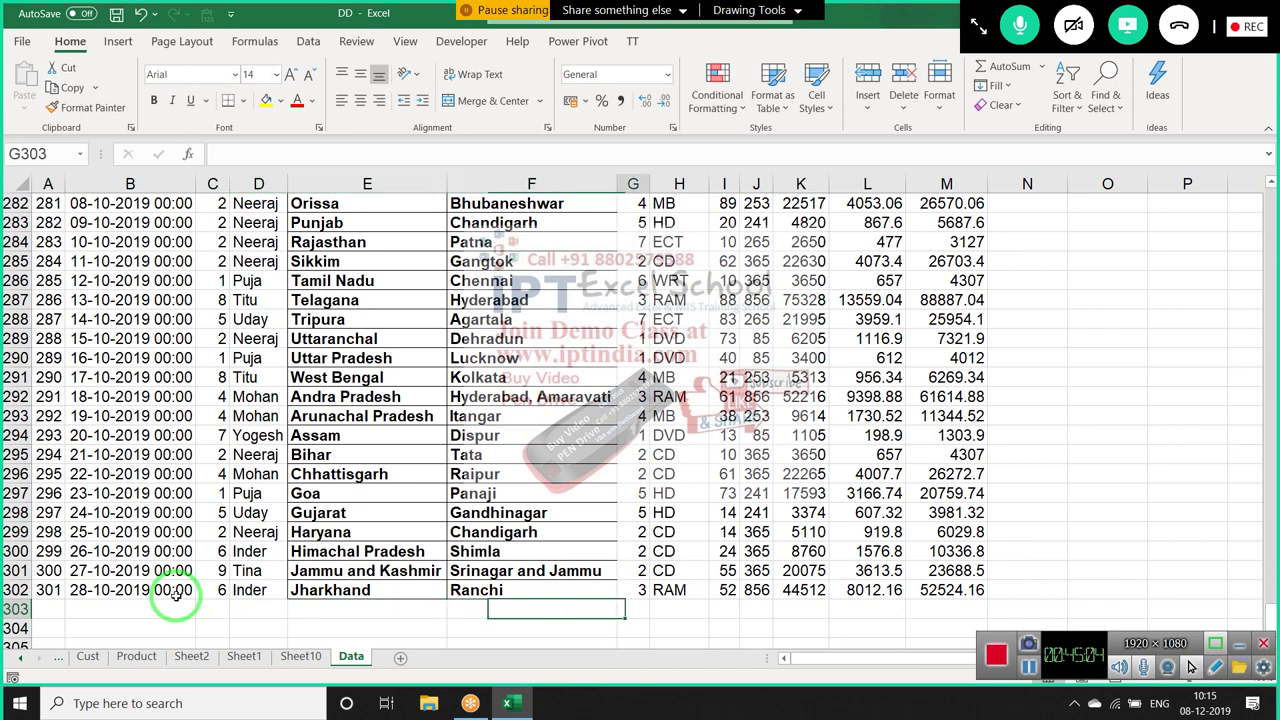
key("Right")
key("Right")
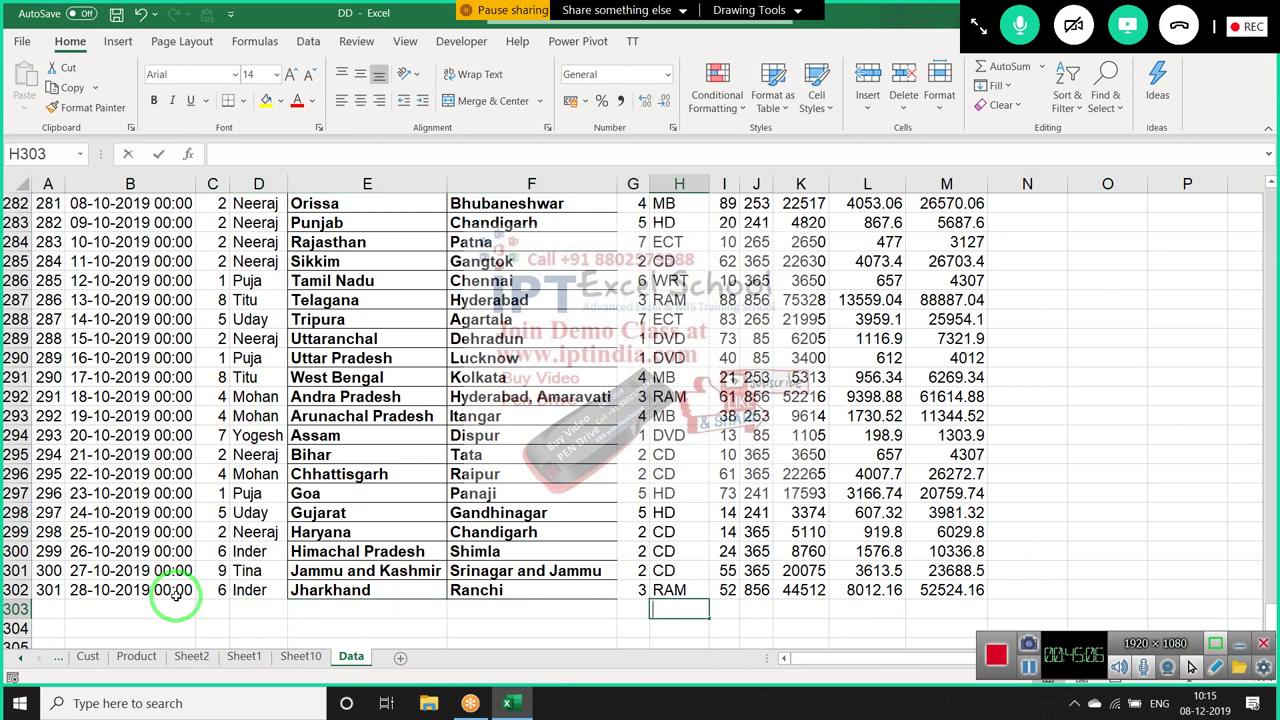
Enter Product in H303 and 1000 in I303
type("Product")
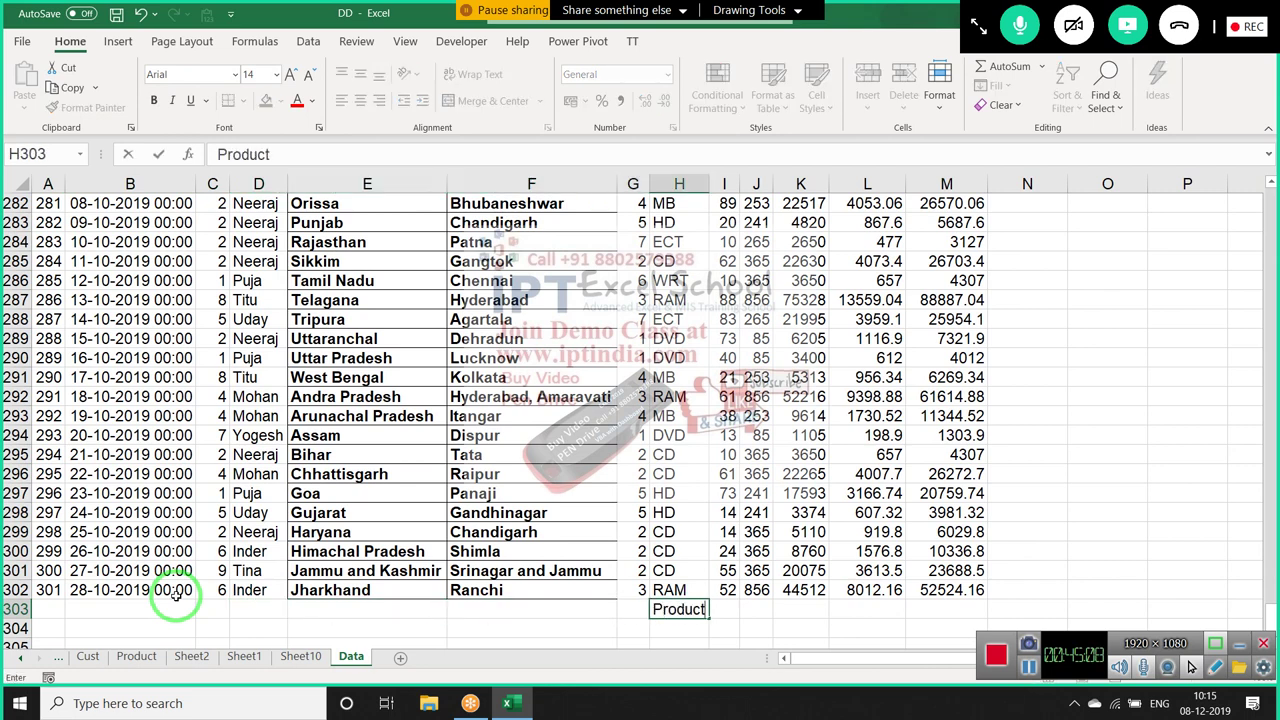
key("Right")
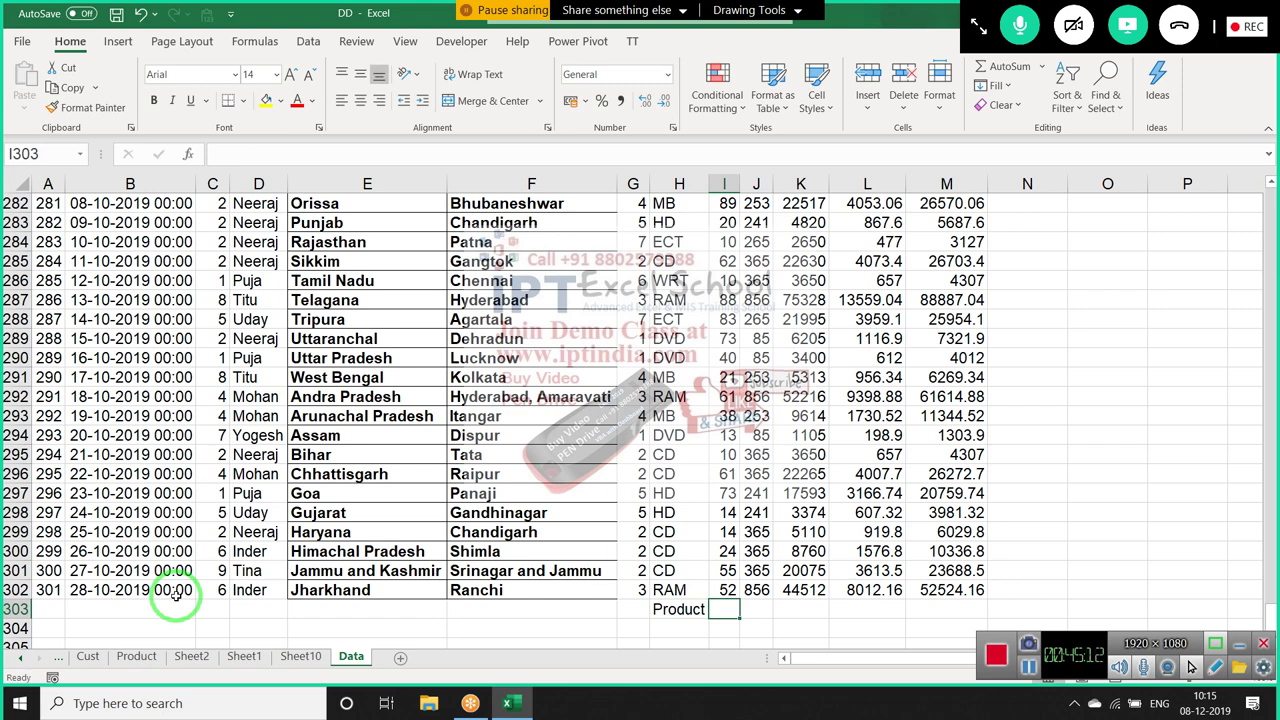
type("1000")
key("Return")
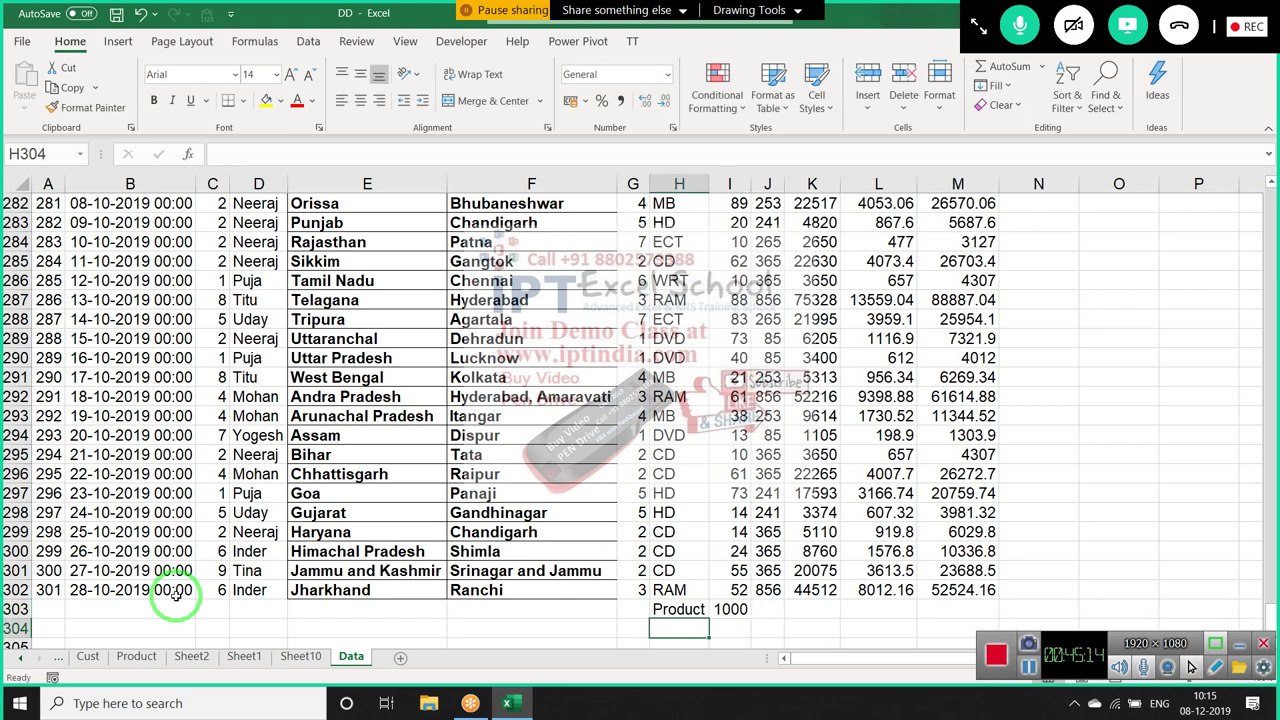
Switch the Sheet10 pivot's Count of Qty to Sum of Qty, grand total 15072
left_click(308, 660)
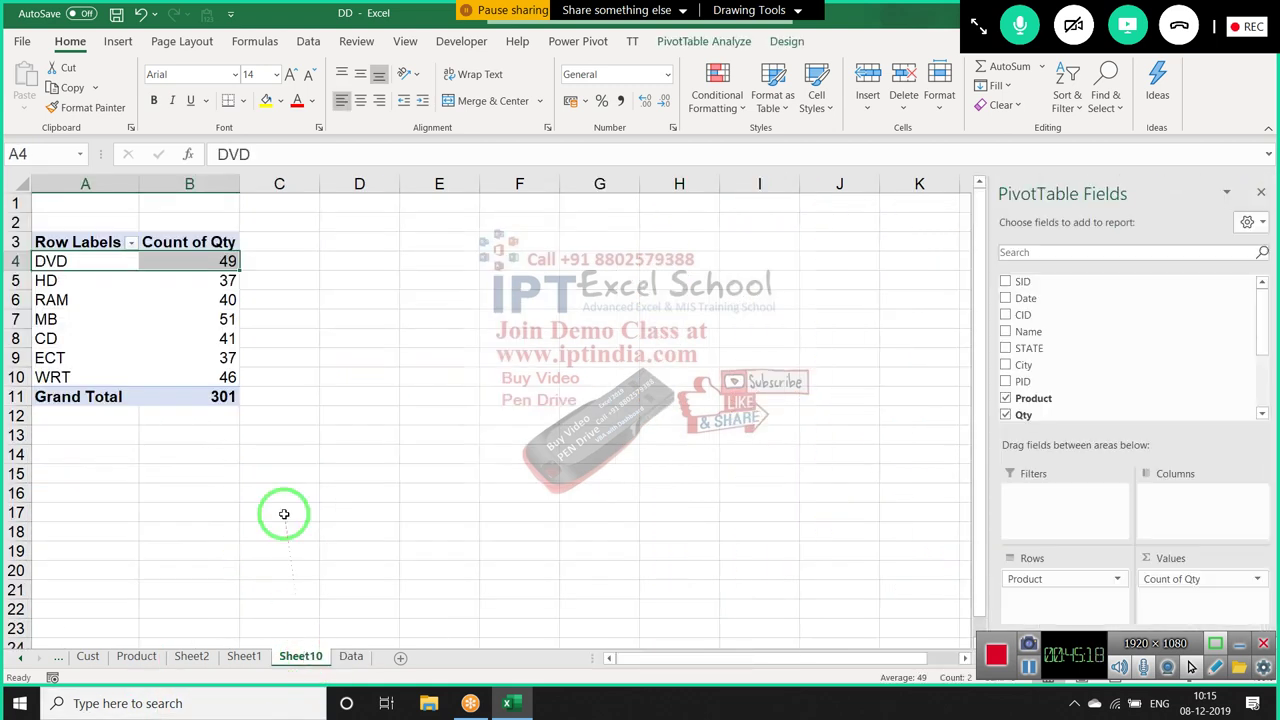
double_click(189, 244)
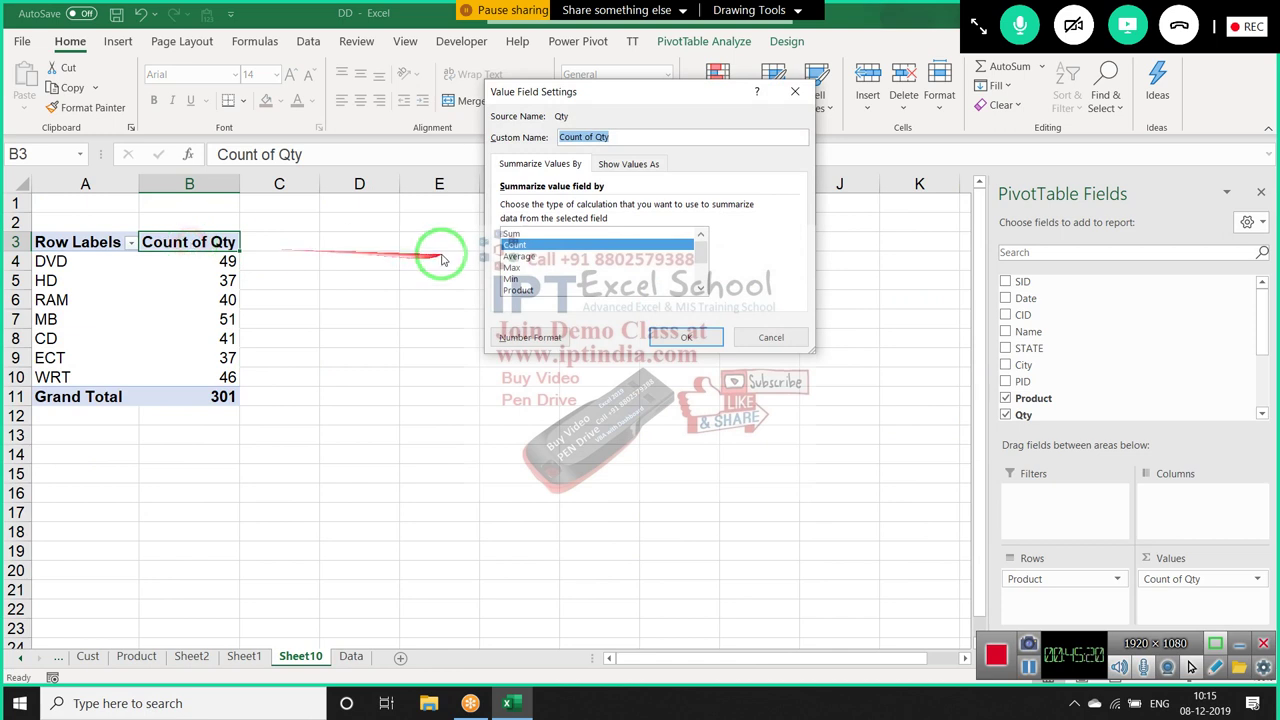
double_click(513, 234)
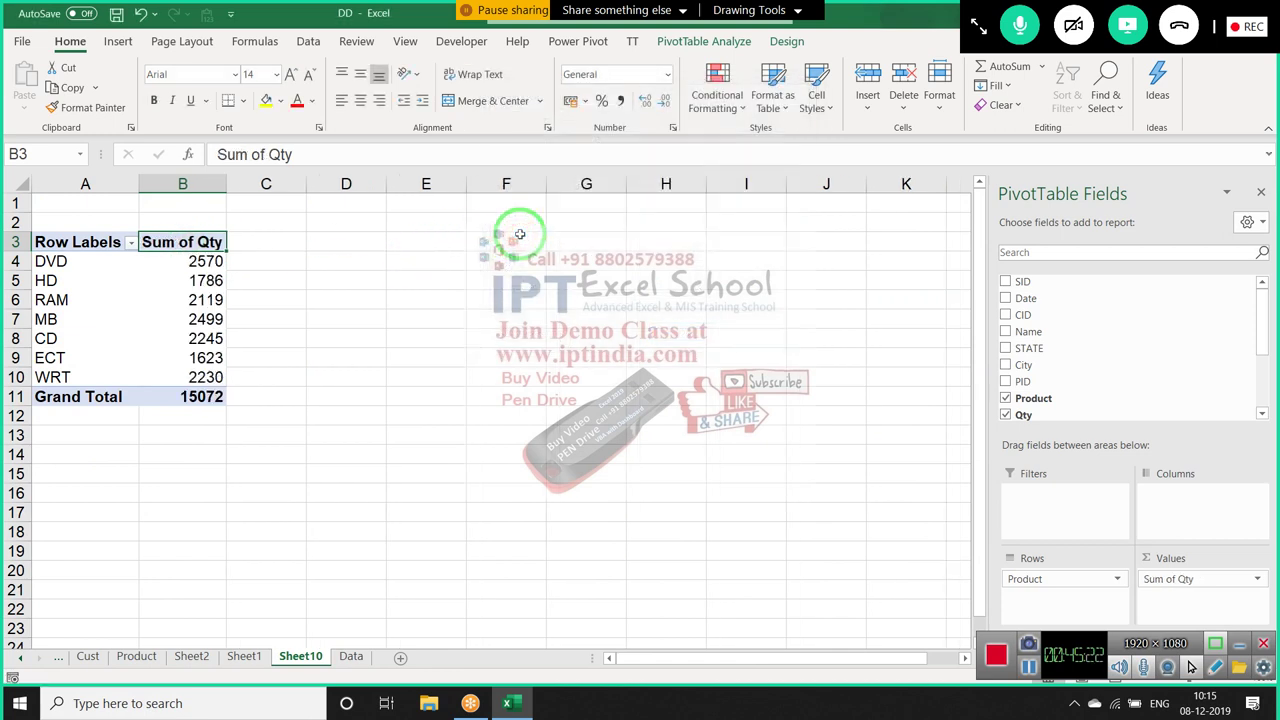
key("alt+Tab")
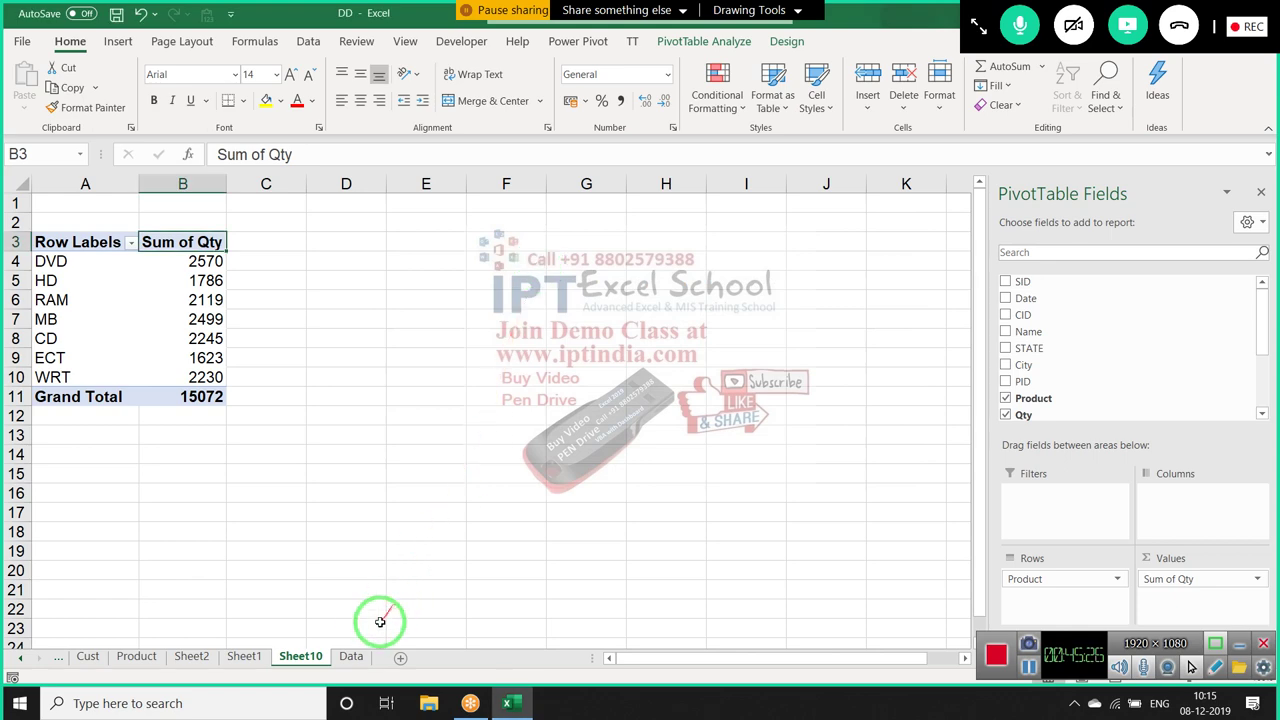
Enter 5000 in I303 and relabel H303 as Target
left_click(350, 656)
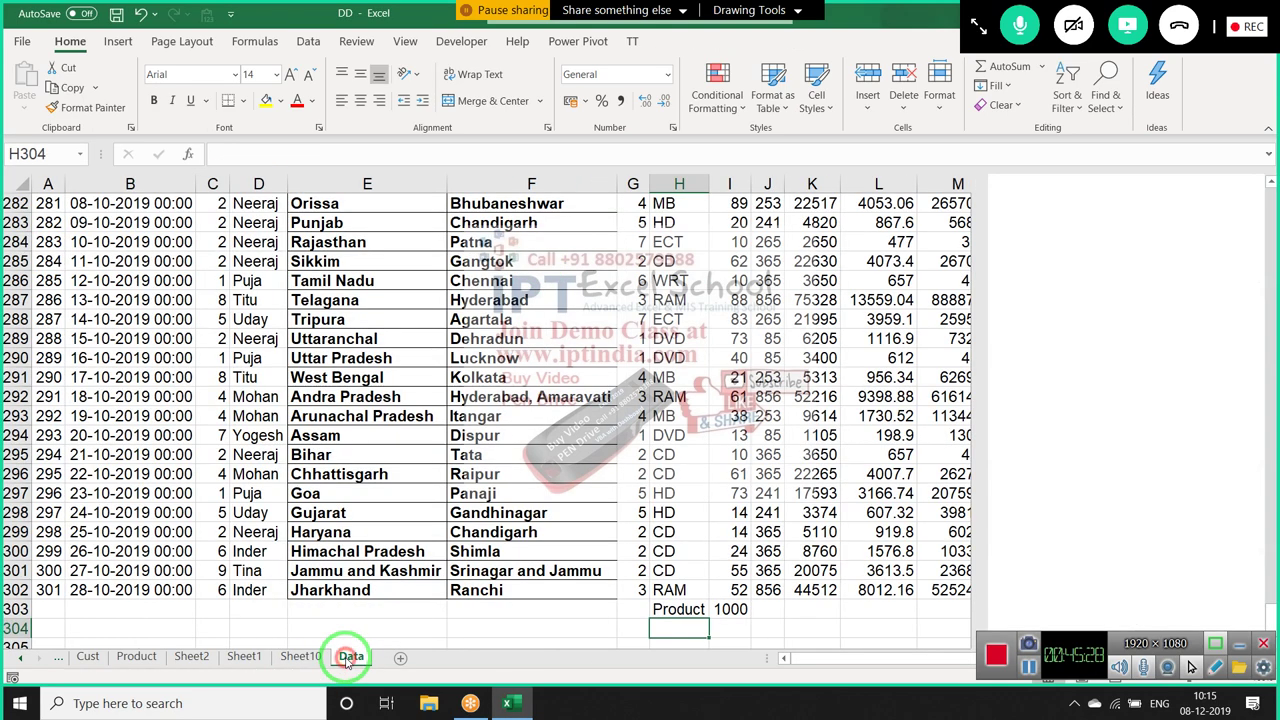
left_click(728, 607)
type("1")
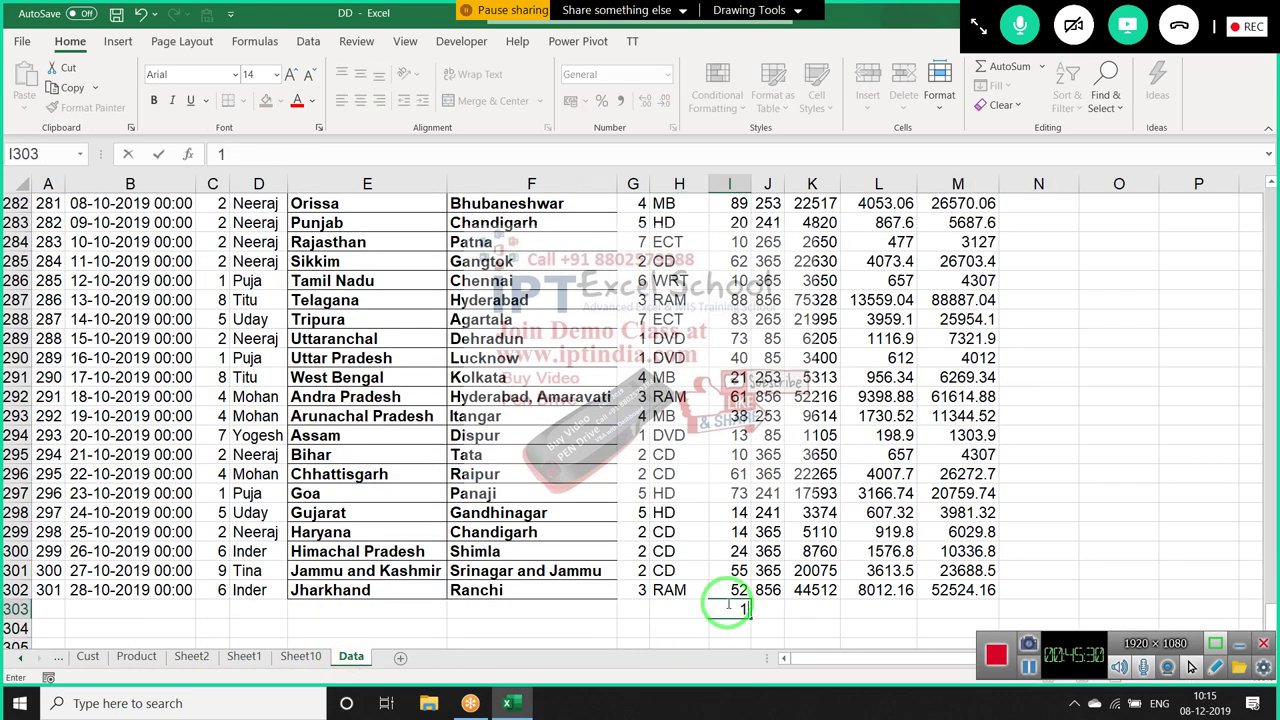
type("50")
key("Escape")
type("5")
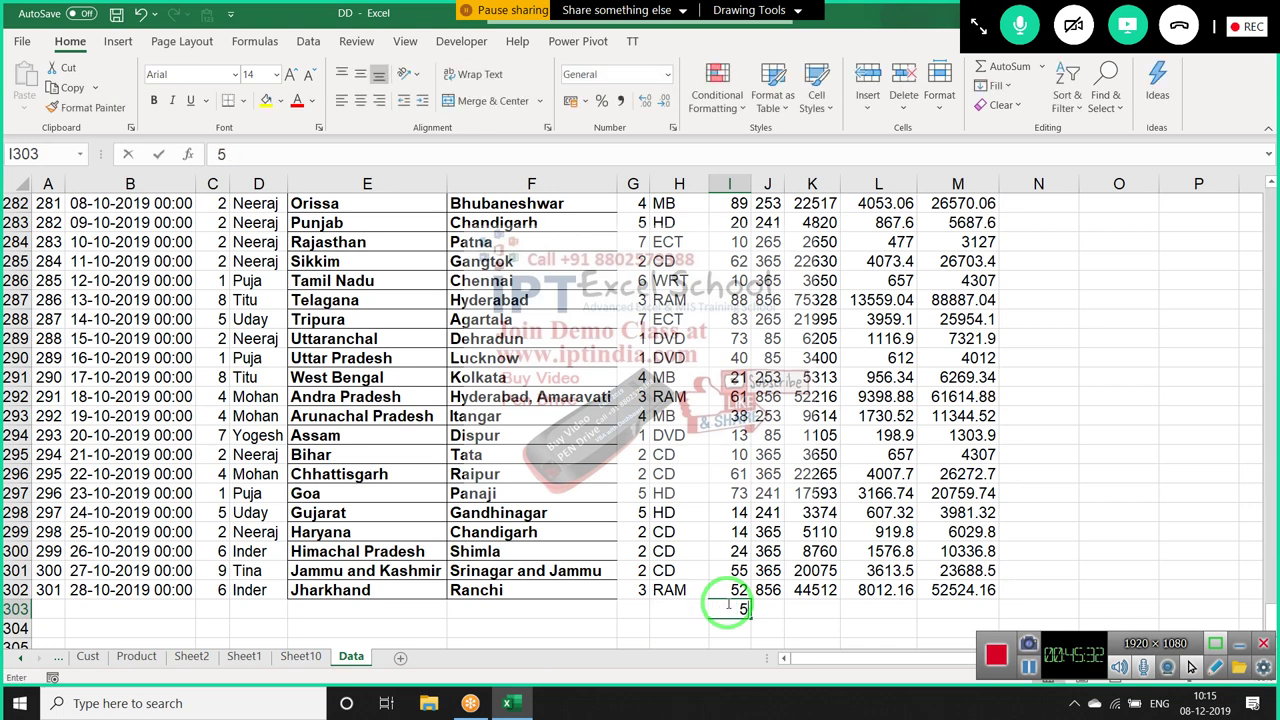
type("000")
key("Return")
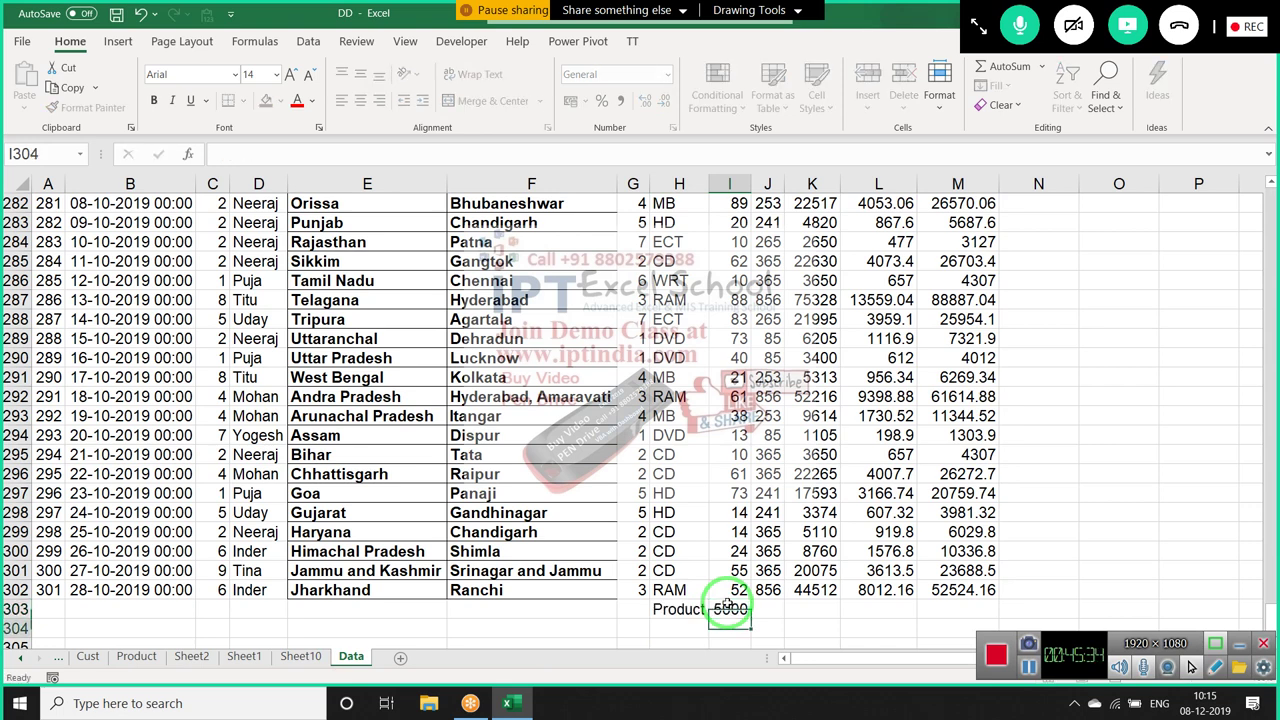
left_click(729, 606)
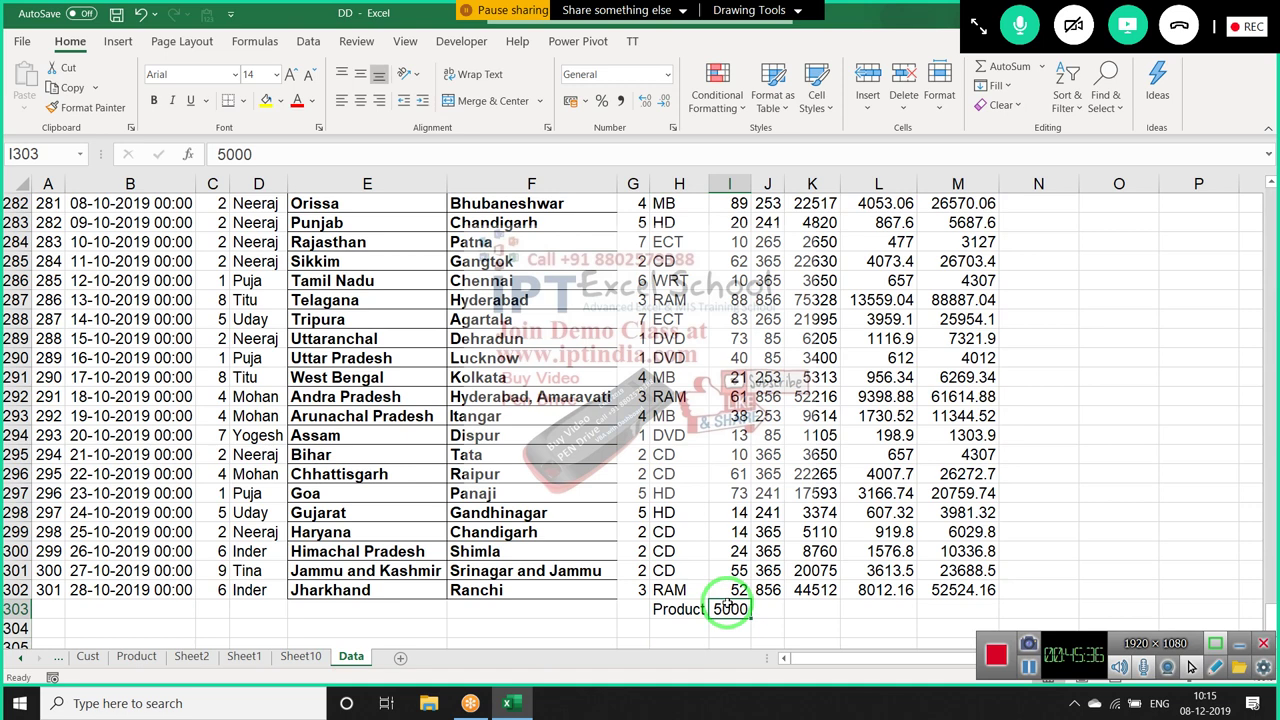
key("Left")
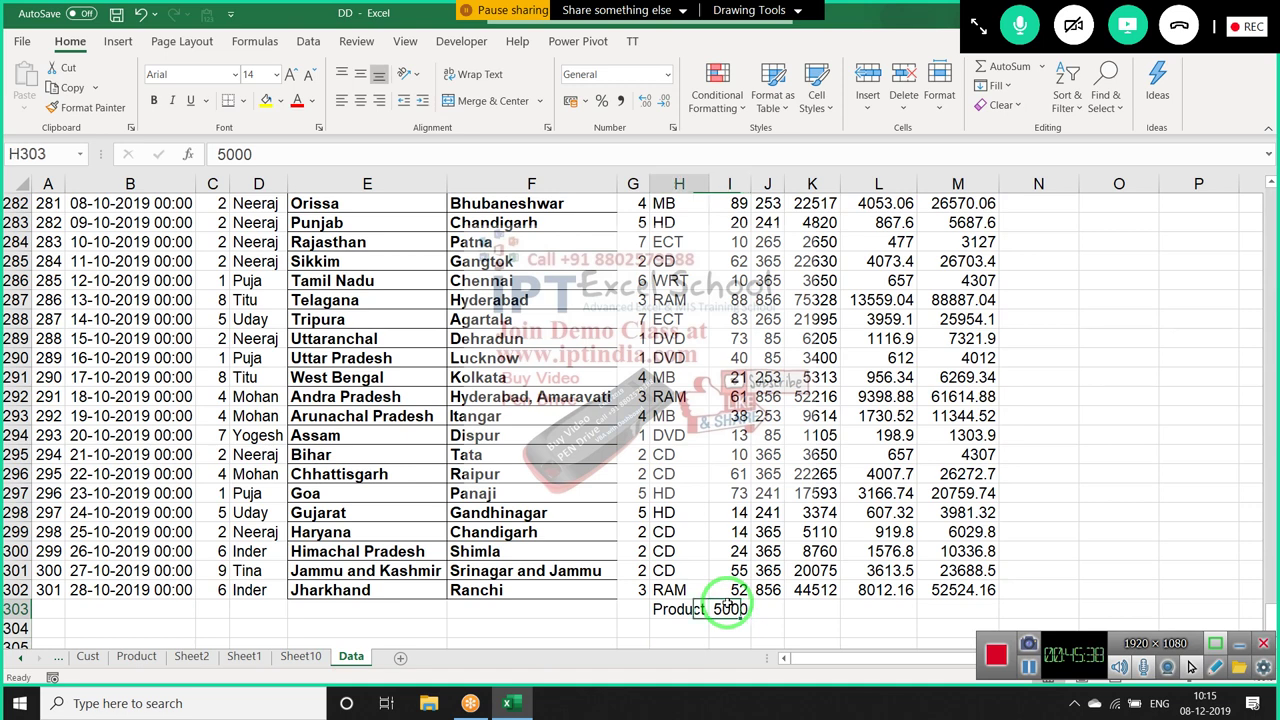
type("Target")
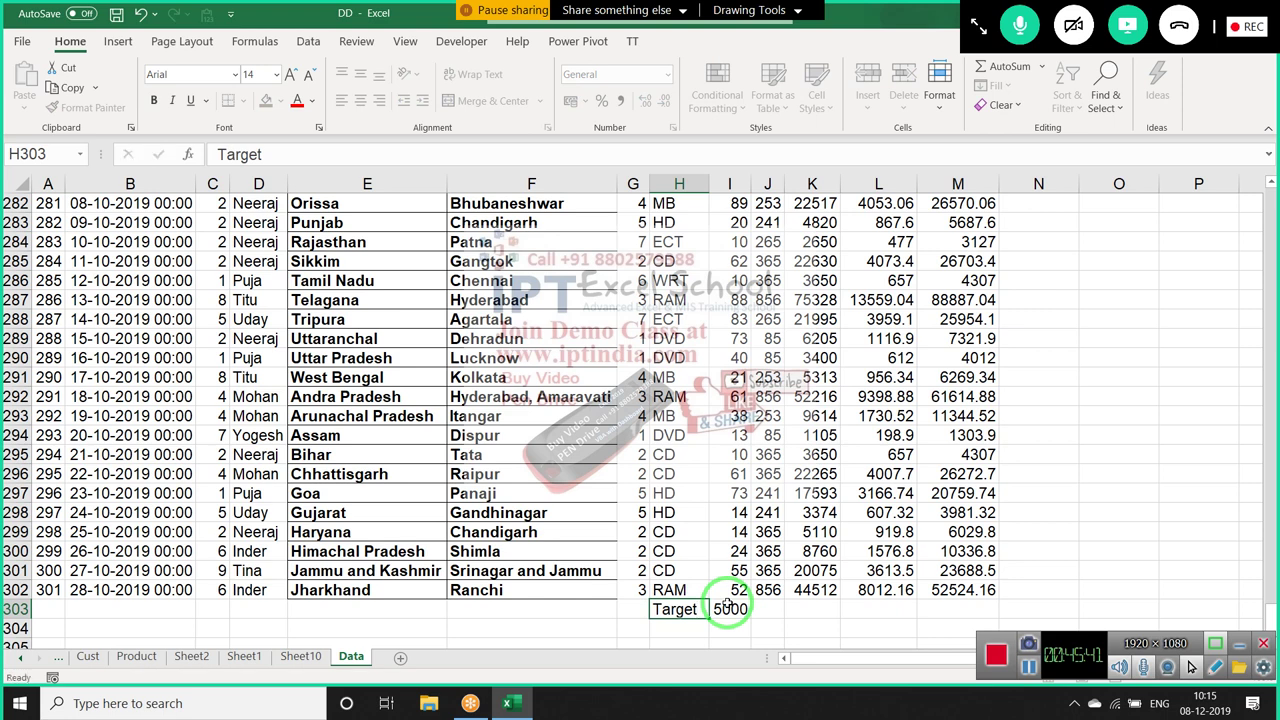
key("Return")
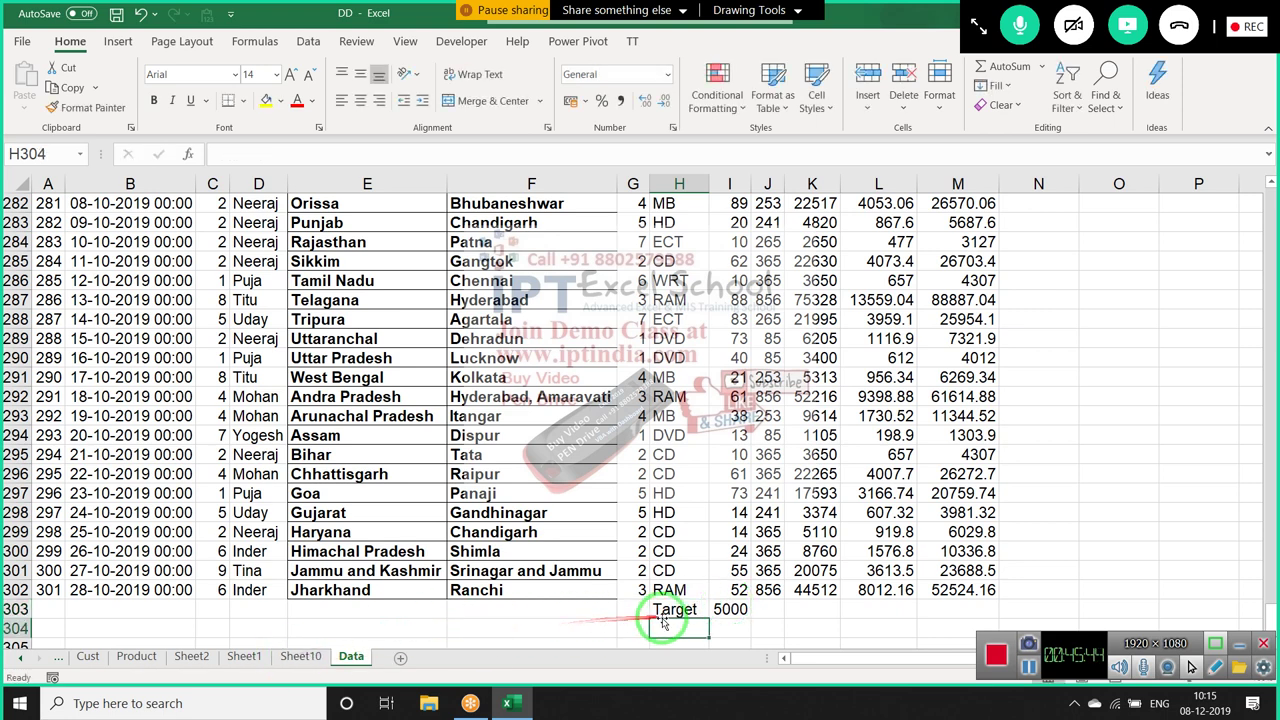
Change the Uttar Pradesh DVD quantity in I290 from 40 to 60
left_click(312, 657)
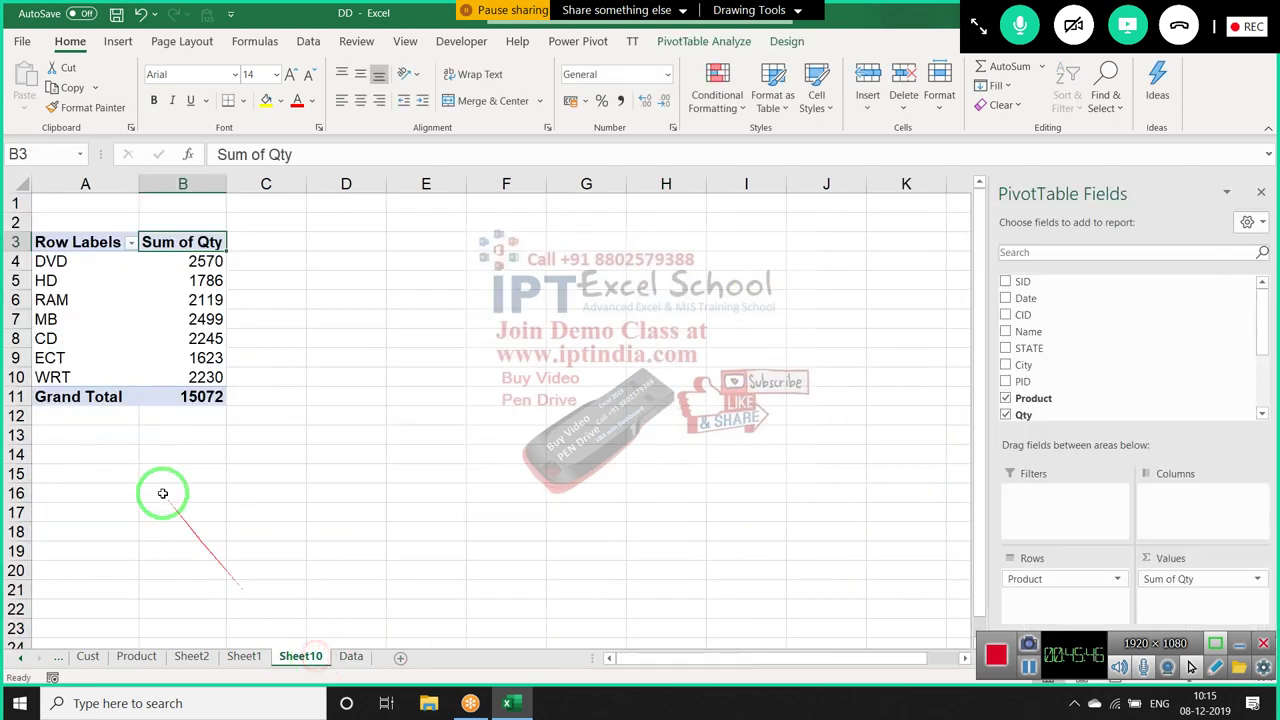
left_click(352, 657)
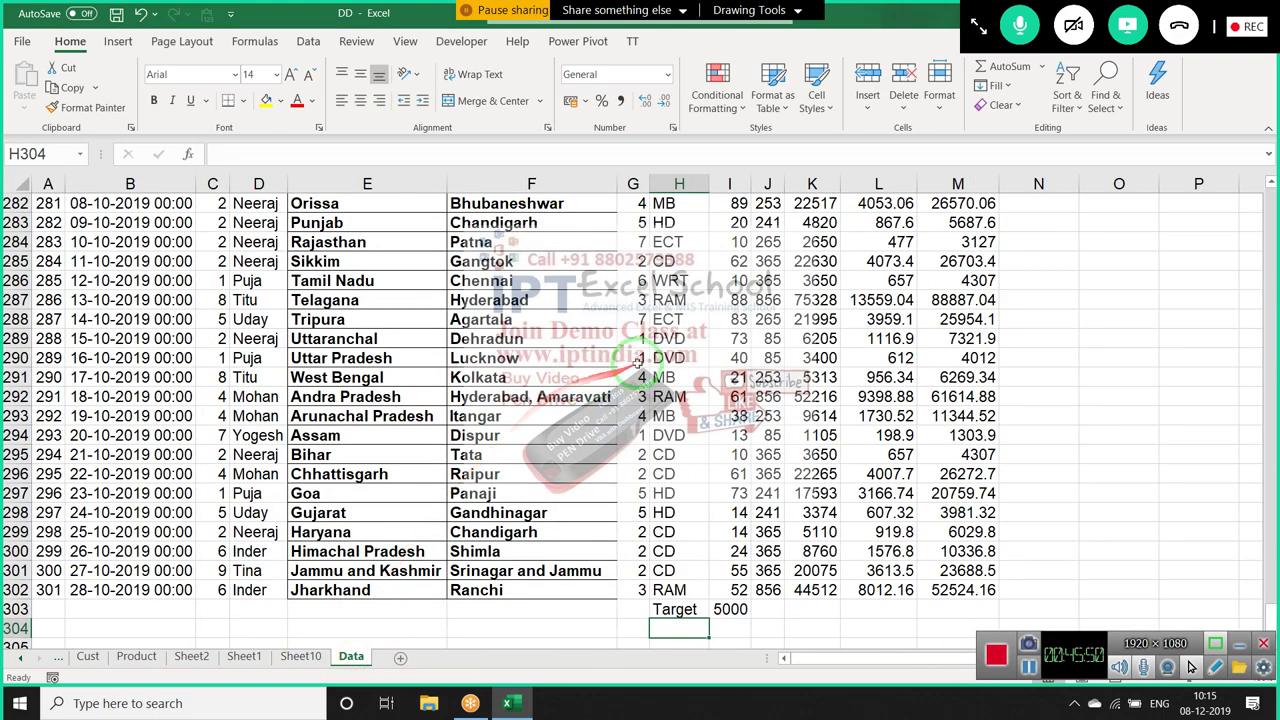
left_click(643, 358)
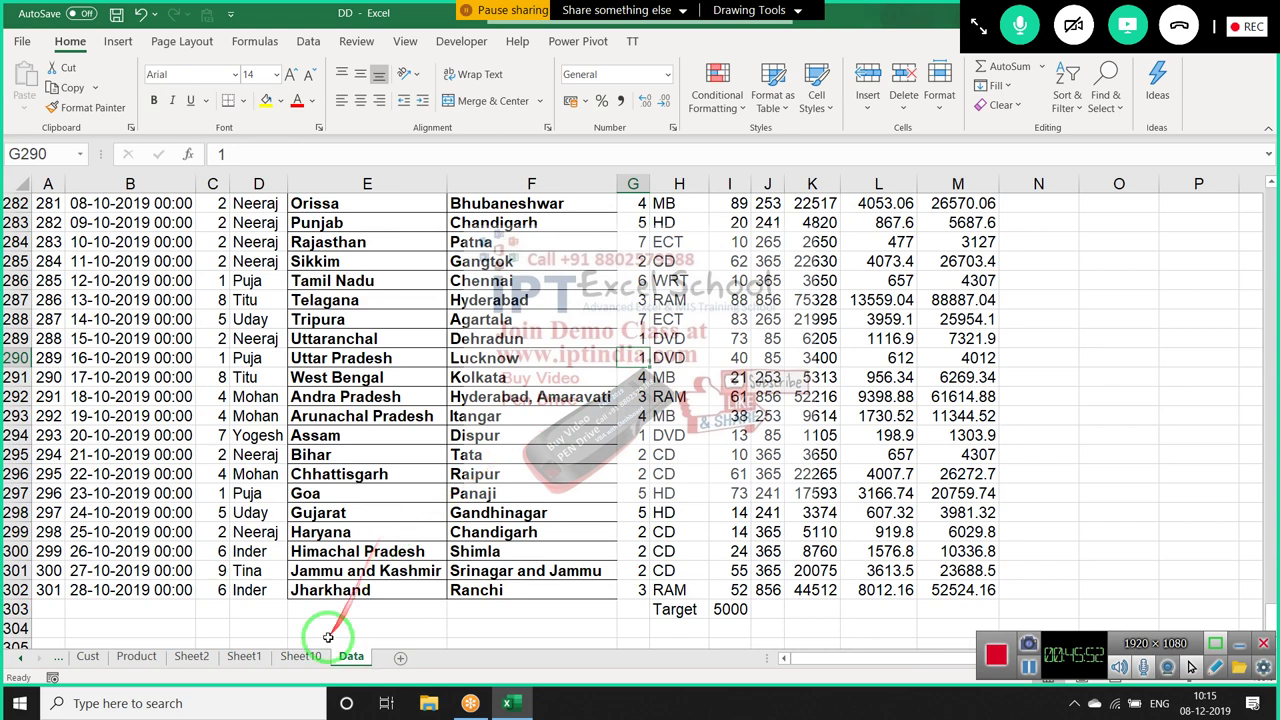
left_click(721, 357)
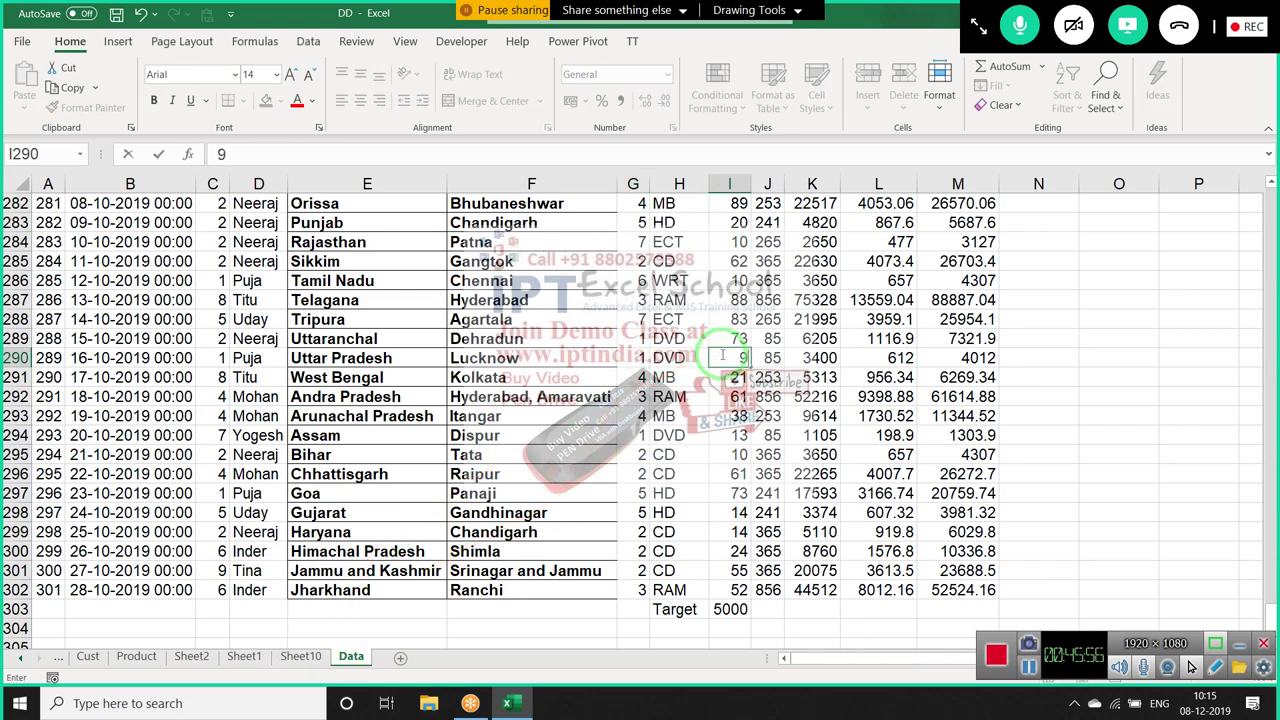
type("60")
key("Return")
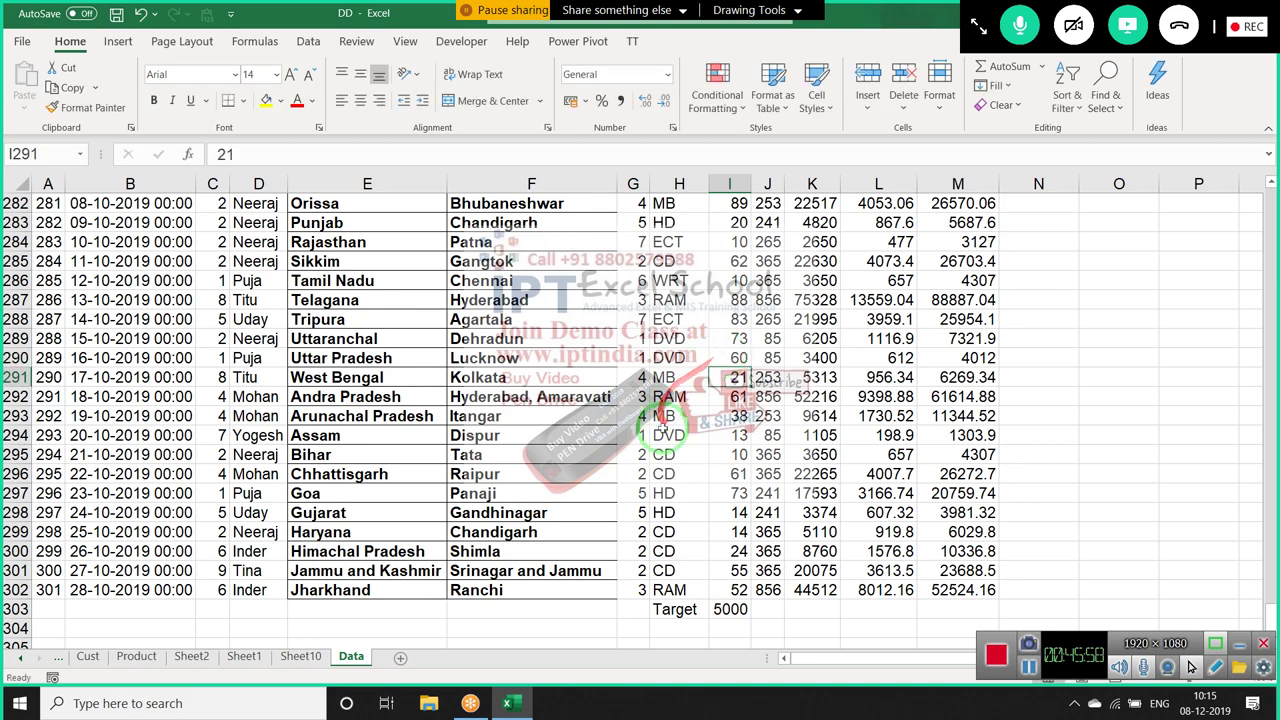
Refresh the Sheet10 pivot so DVD shows 2590 and the grand total 15092
left_click(303, 660)
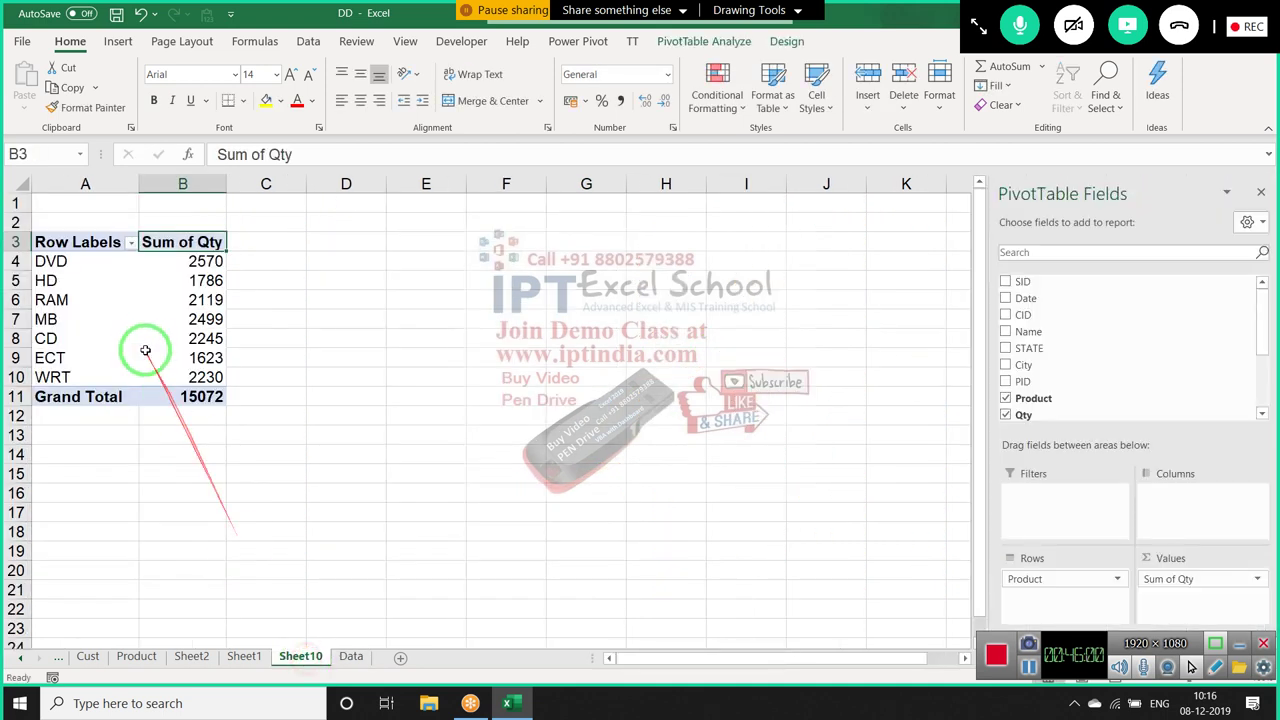
right_click(145, 338)
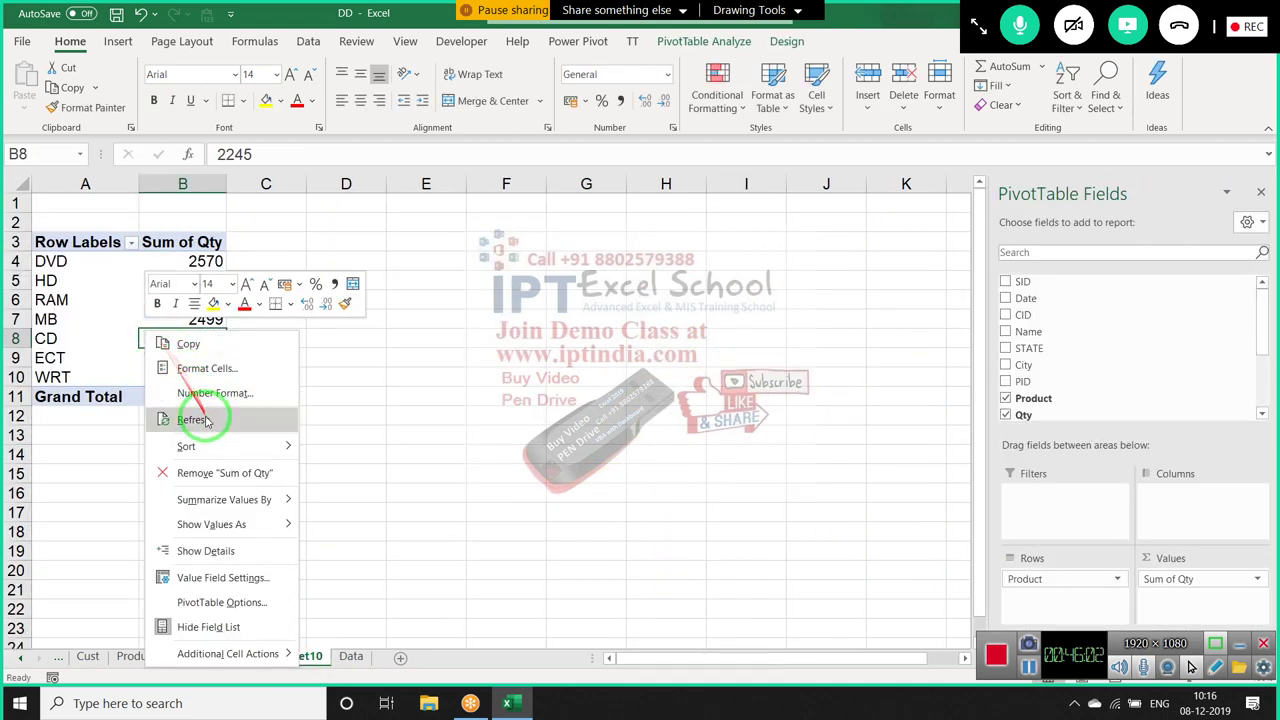
left_click(200, 418)
left_click(211, 402)
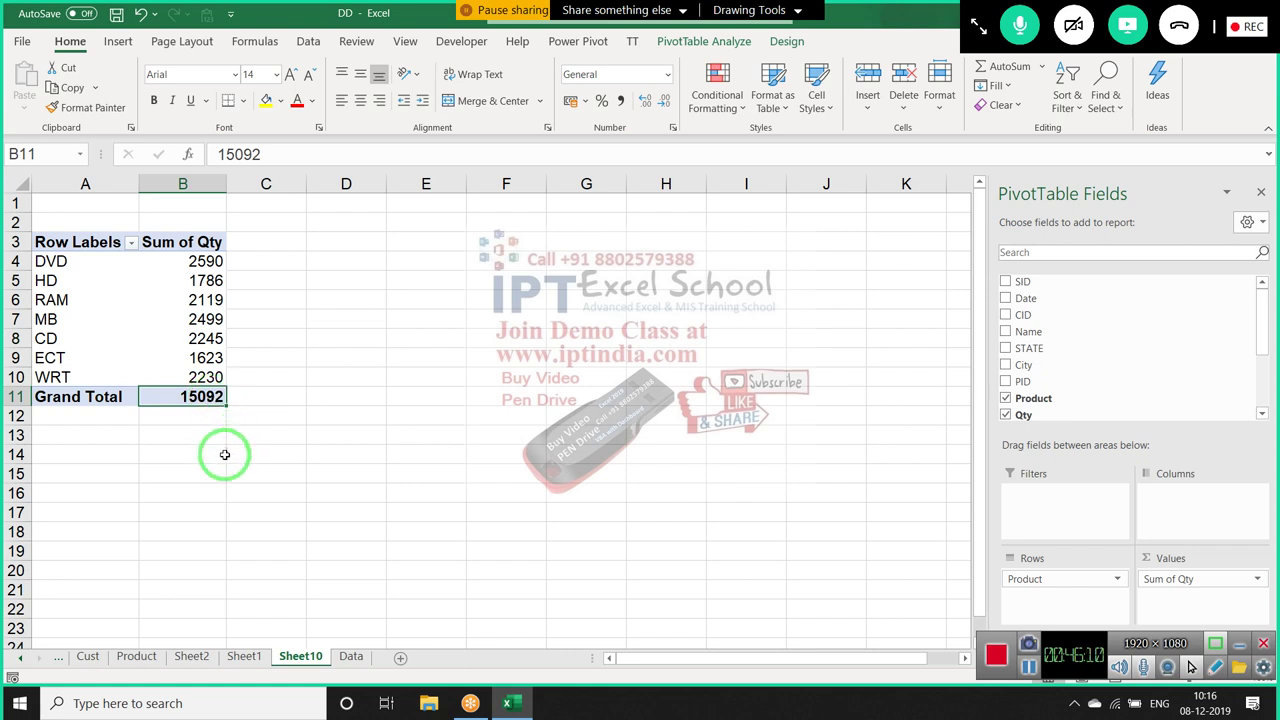
left_click(232, 440)
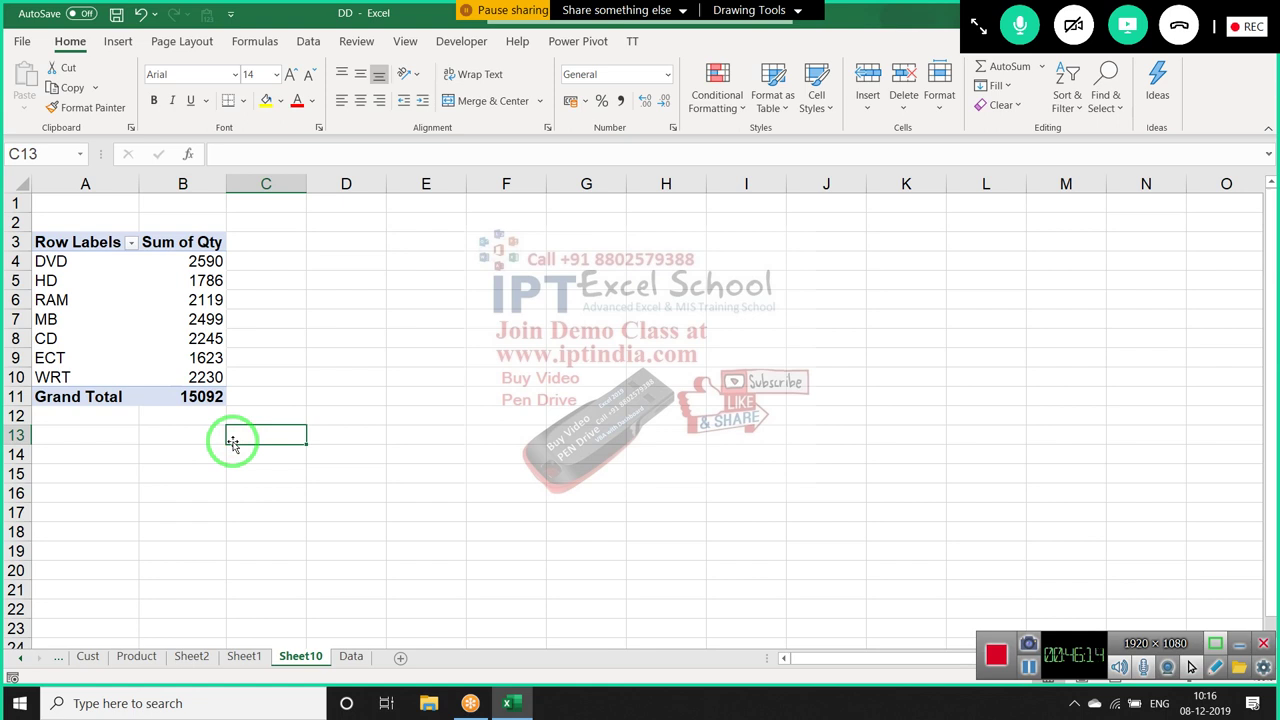
Change the pivot's data source to Data!$A$1:$M$303, adding Target 5000 for a 20092 total
left_click(186, 318)
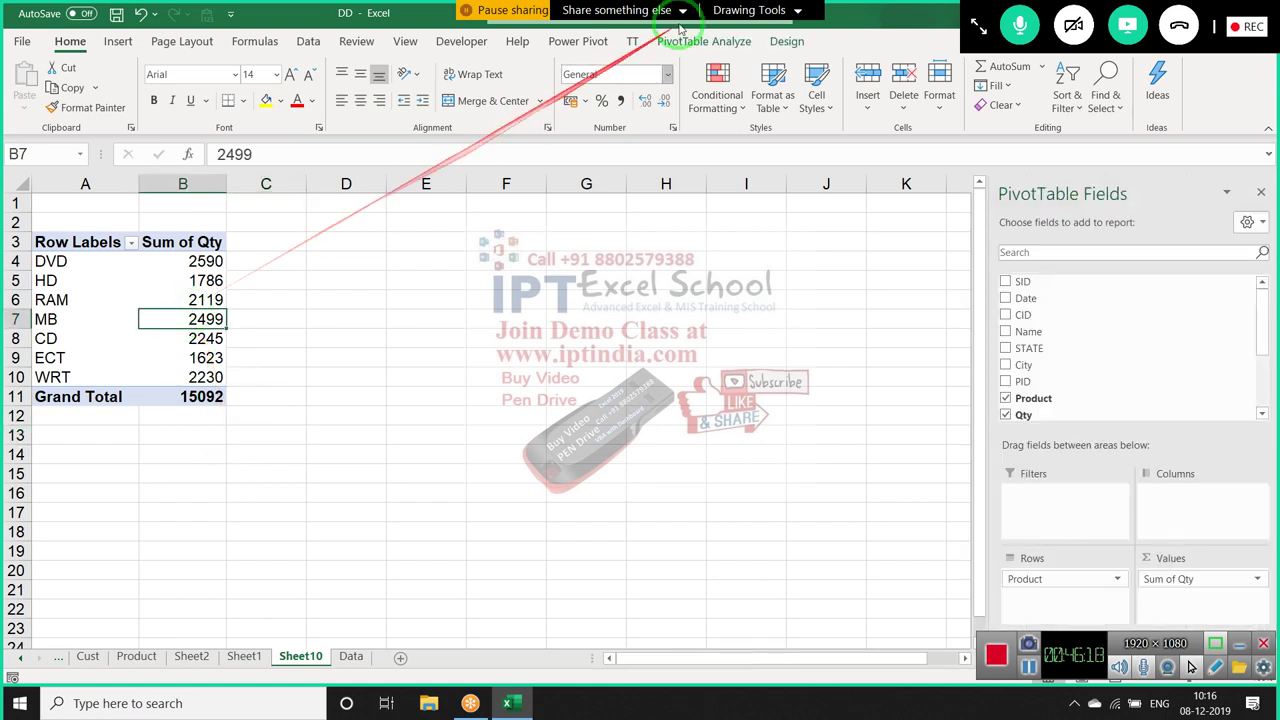
left_click(689, 36)
left_click(660, 48)
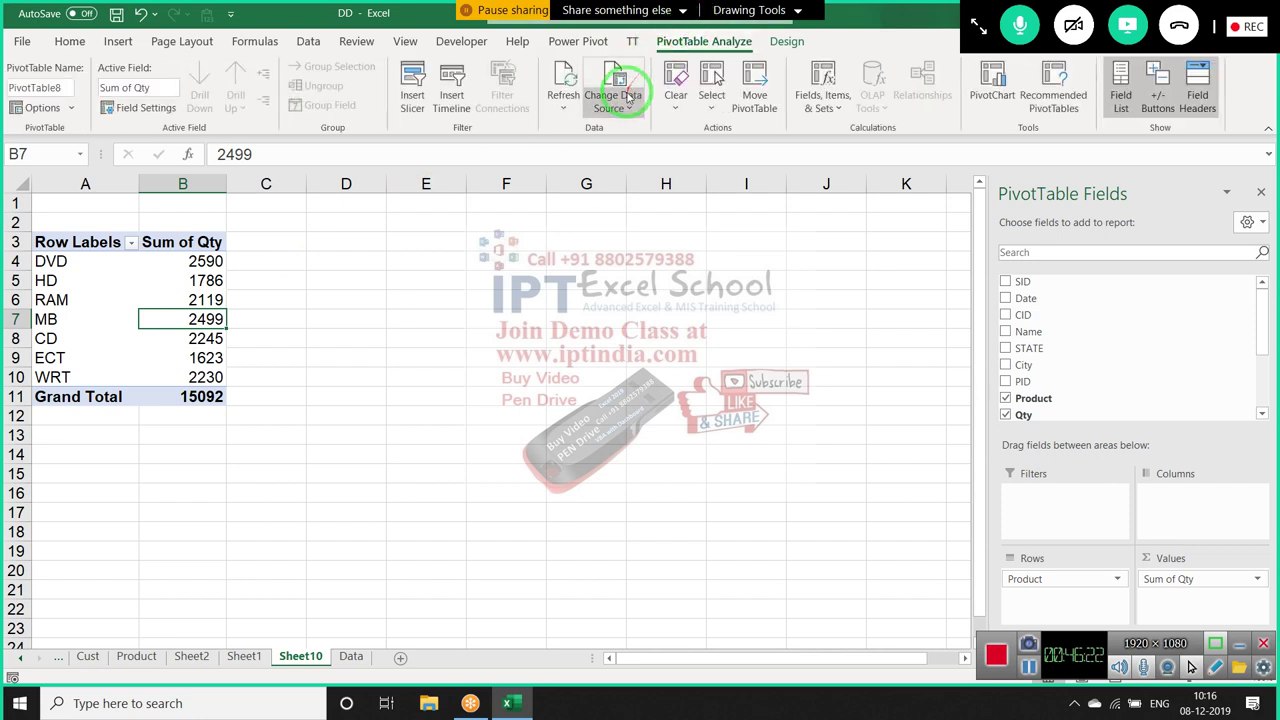
left_click(624, 108)
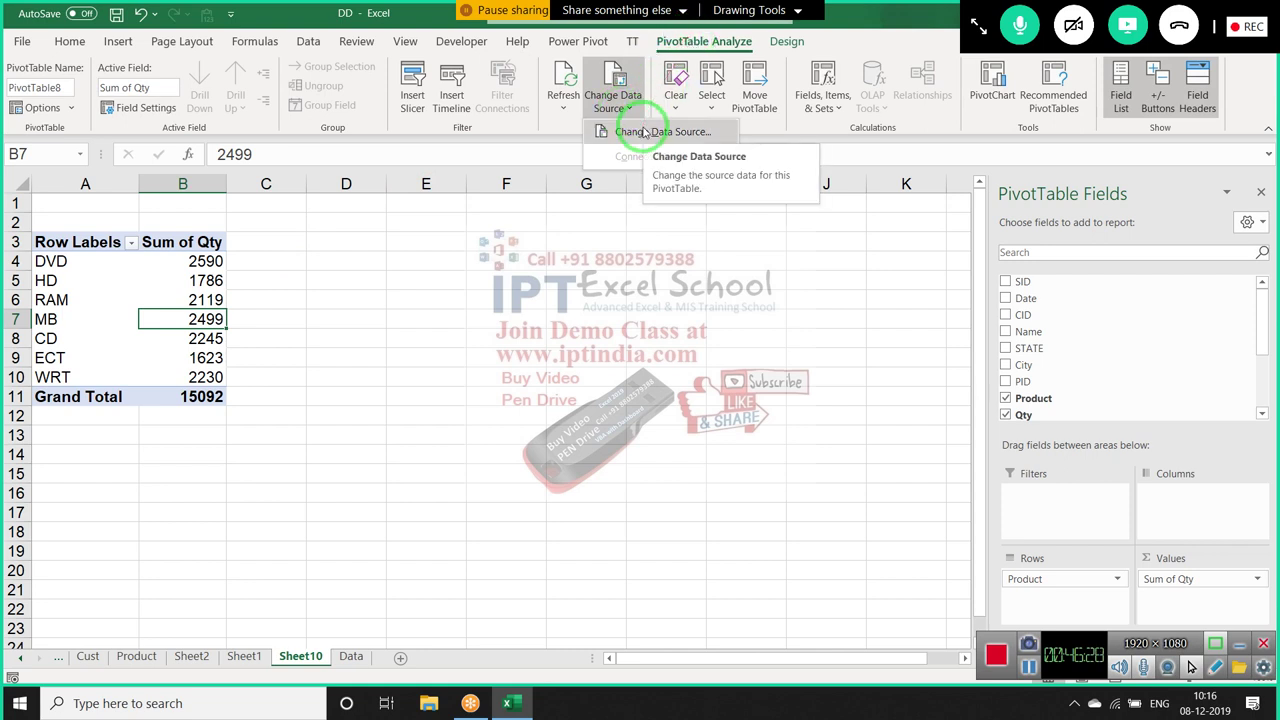
left_click(645, 132)
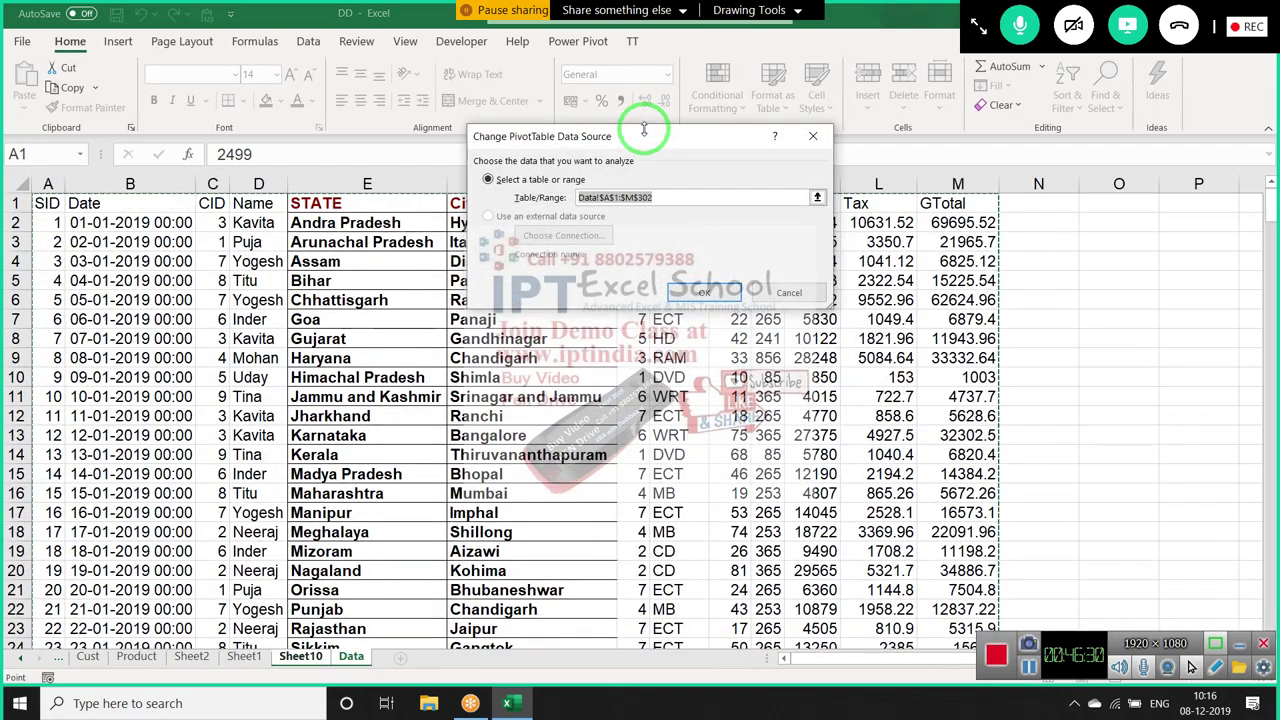
left_click(48, 203)
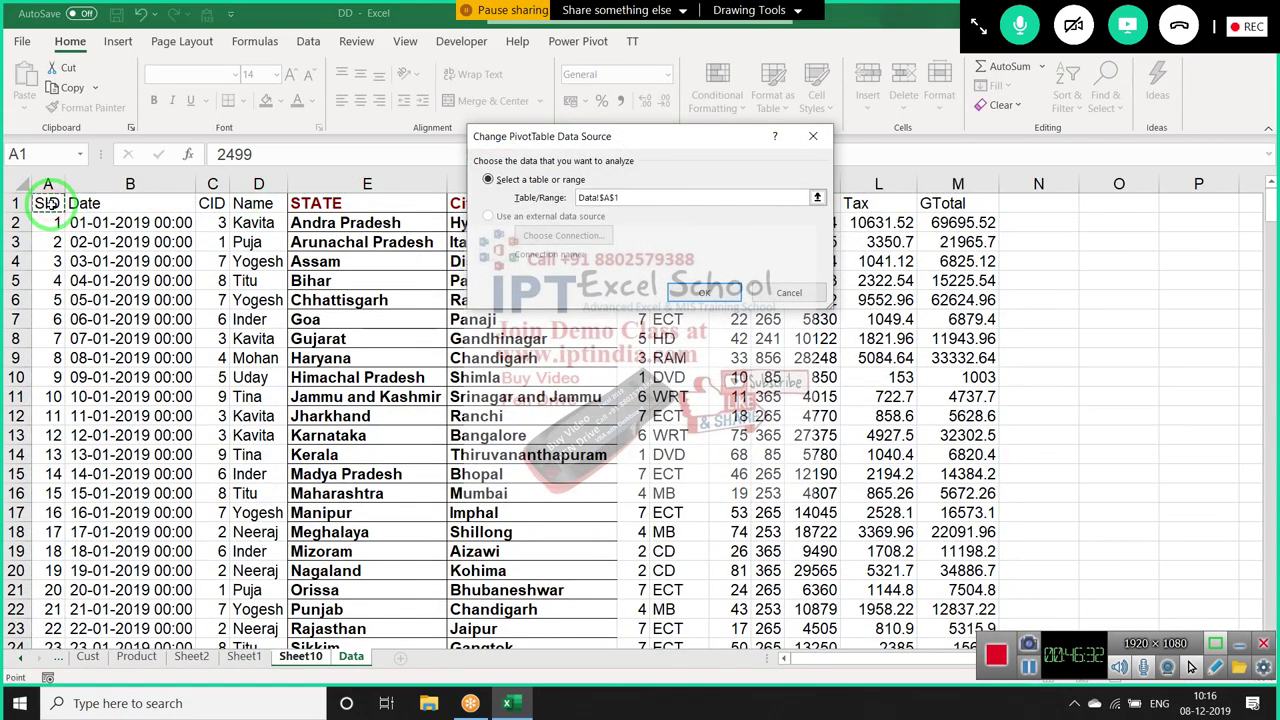
key("ctrl+shift+Right")
key("ctrl+shift+Down")
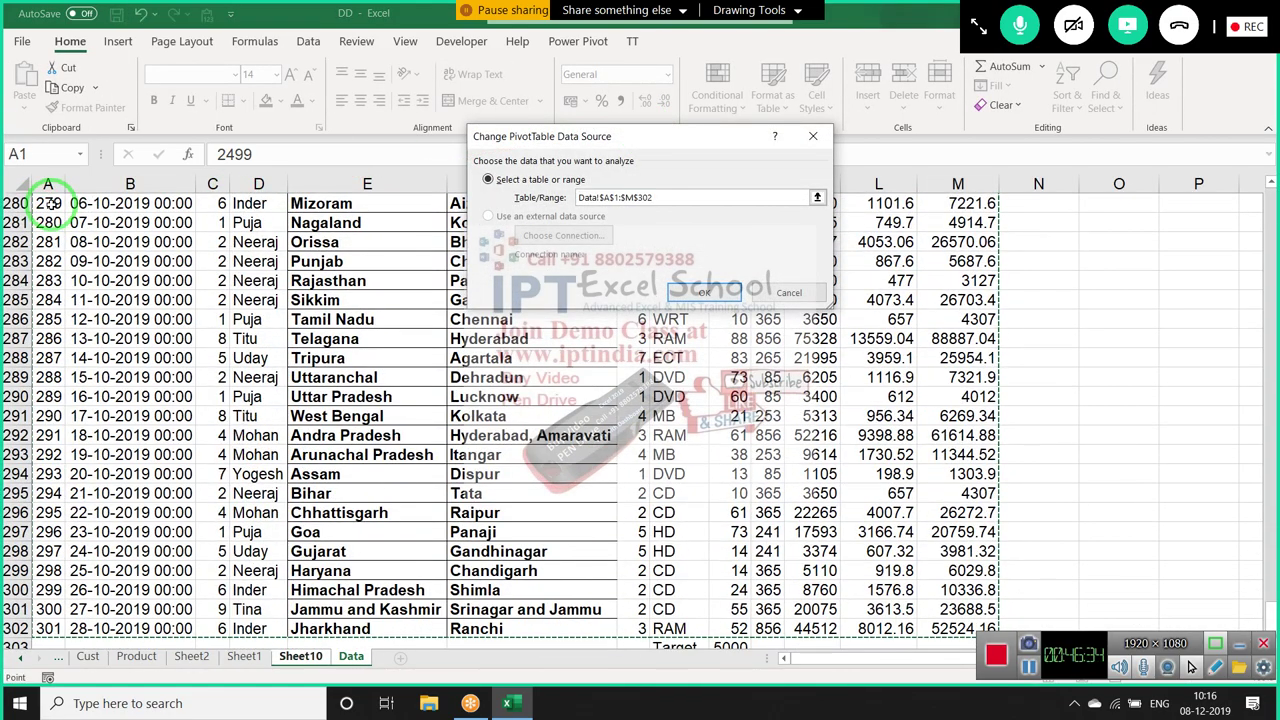
key("shift+Down")
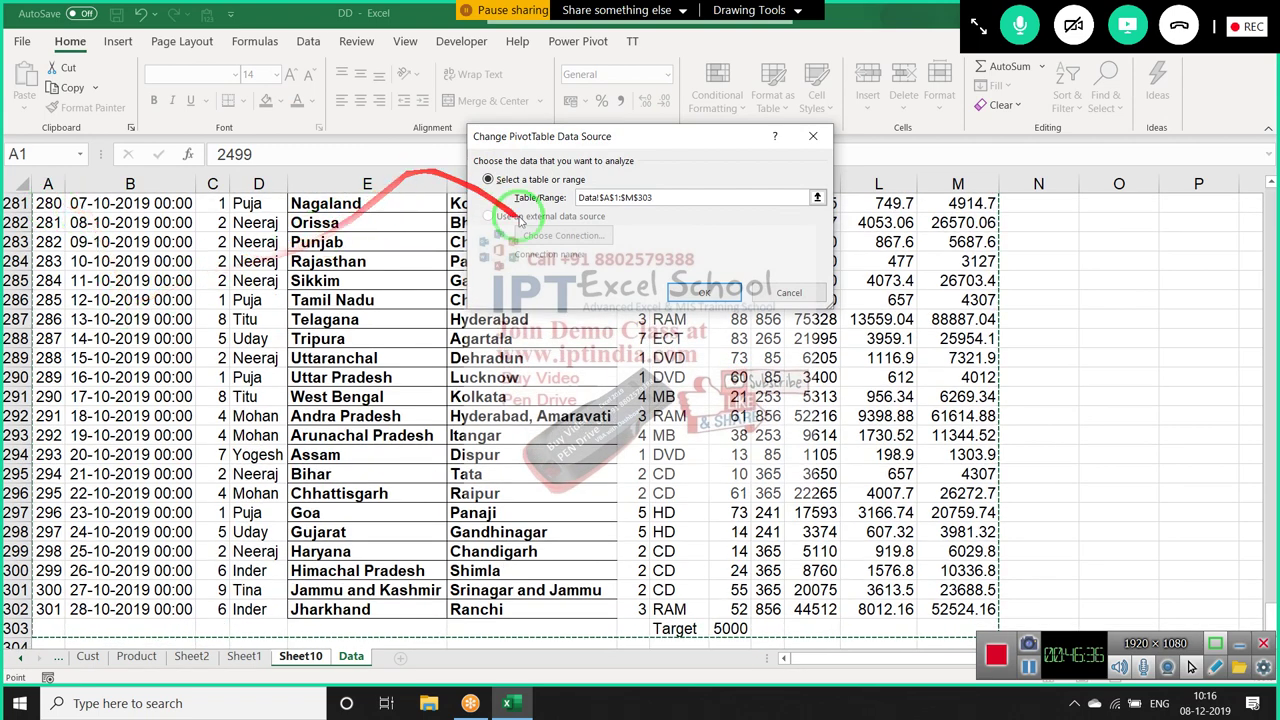
left_click(688, 292)
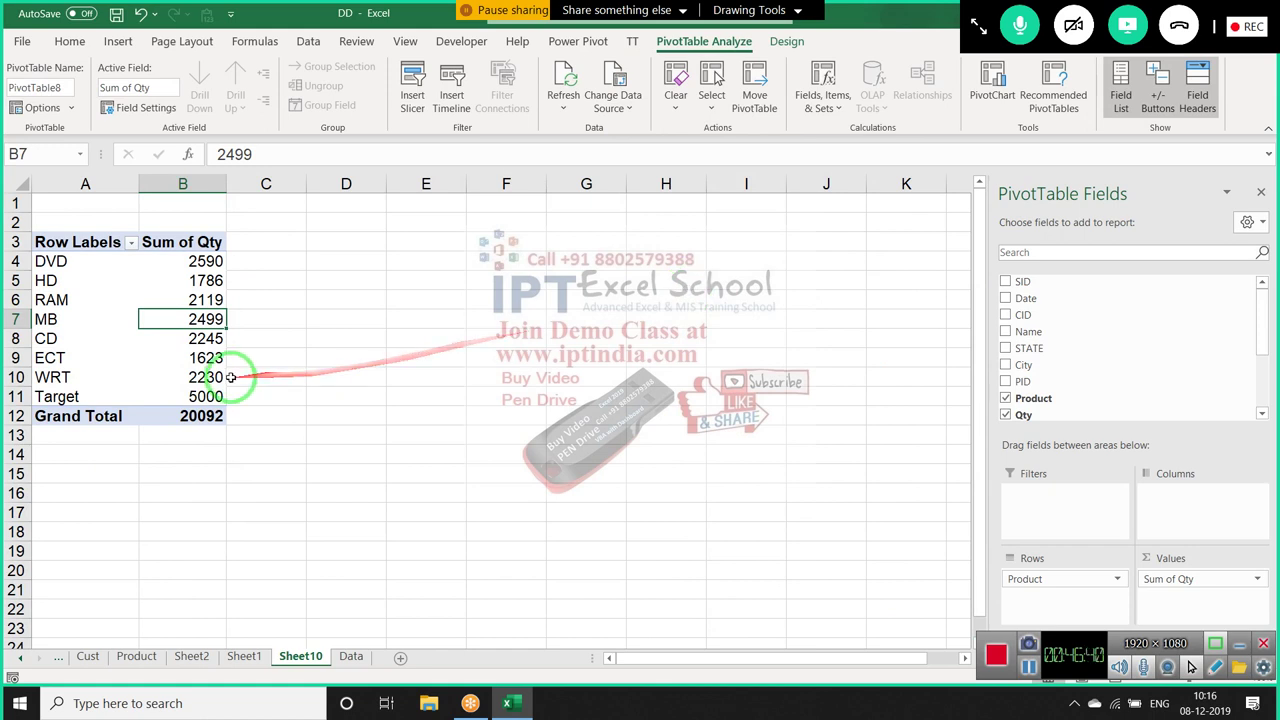
Check the new Target row, then move to cell C4 beside the DVD row
left_click(218, 394)
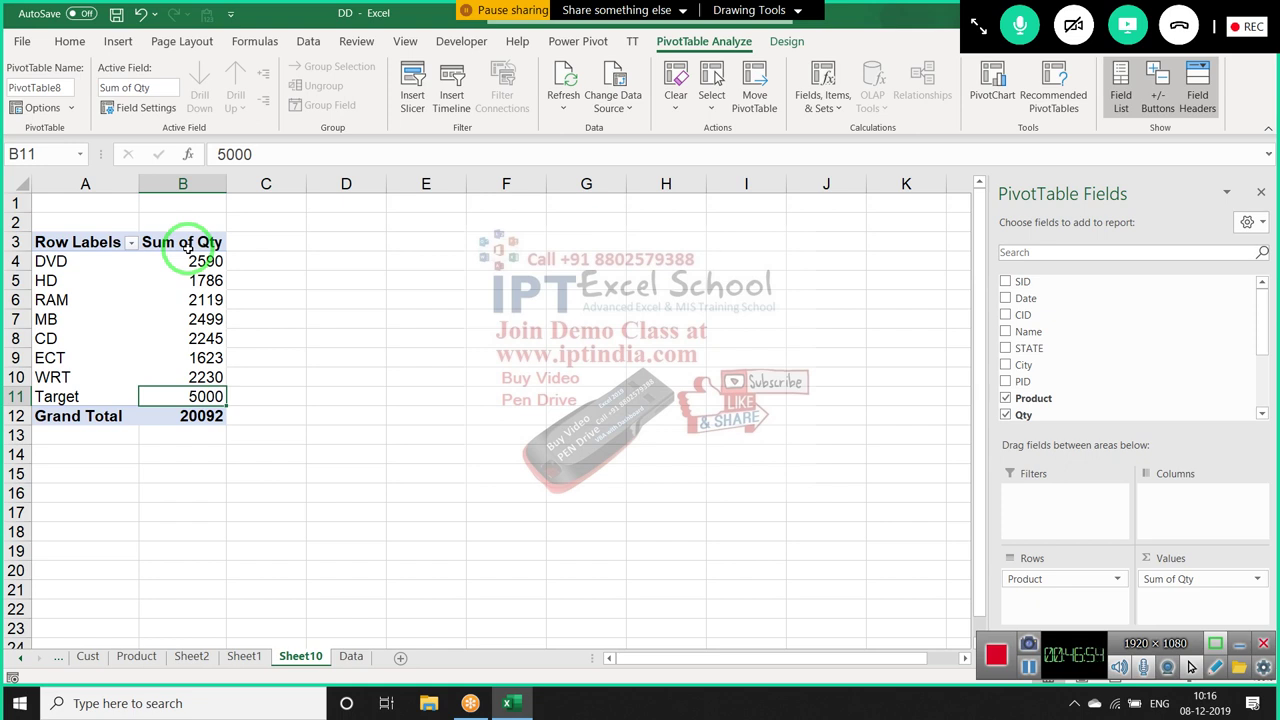
key("Right")
key("Up")
key("Left")
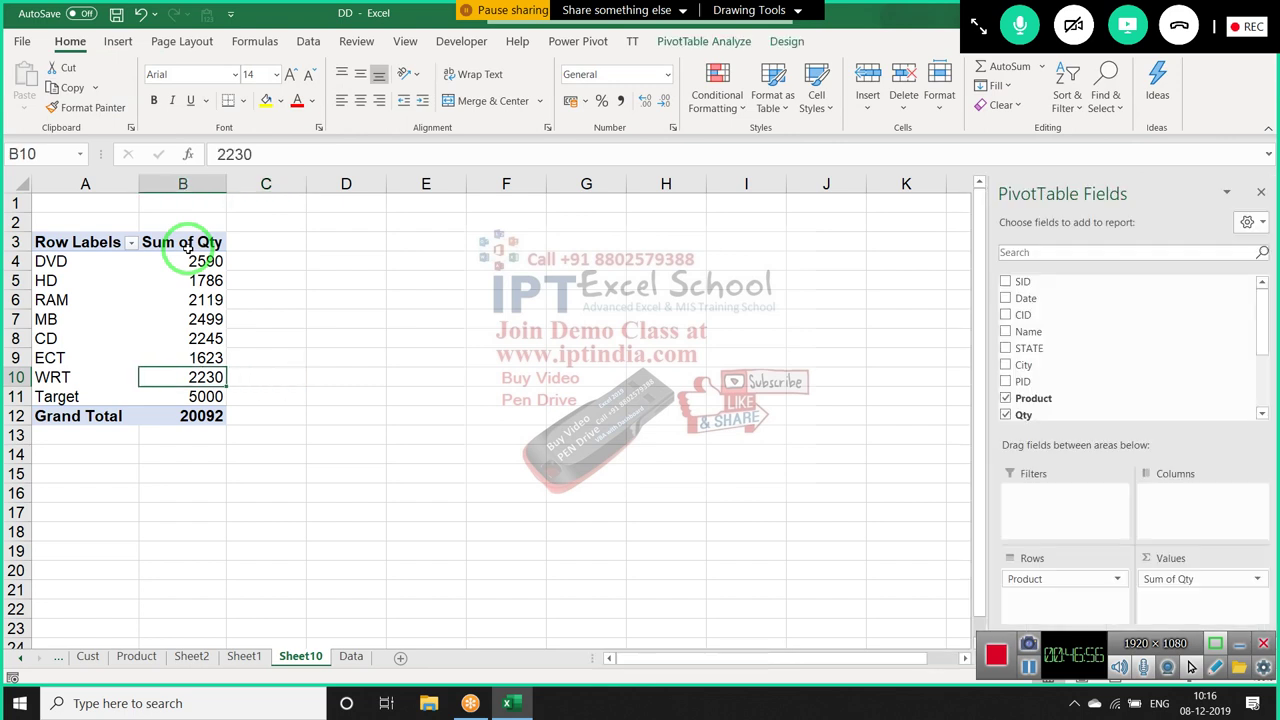
key("Down")
key("Right")
key("Up")
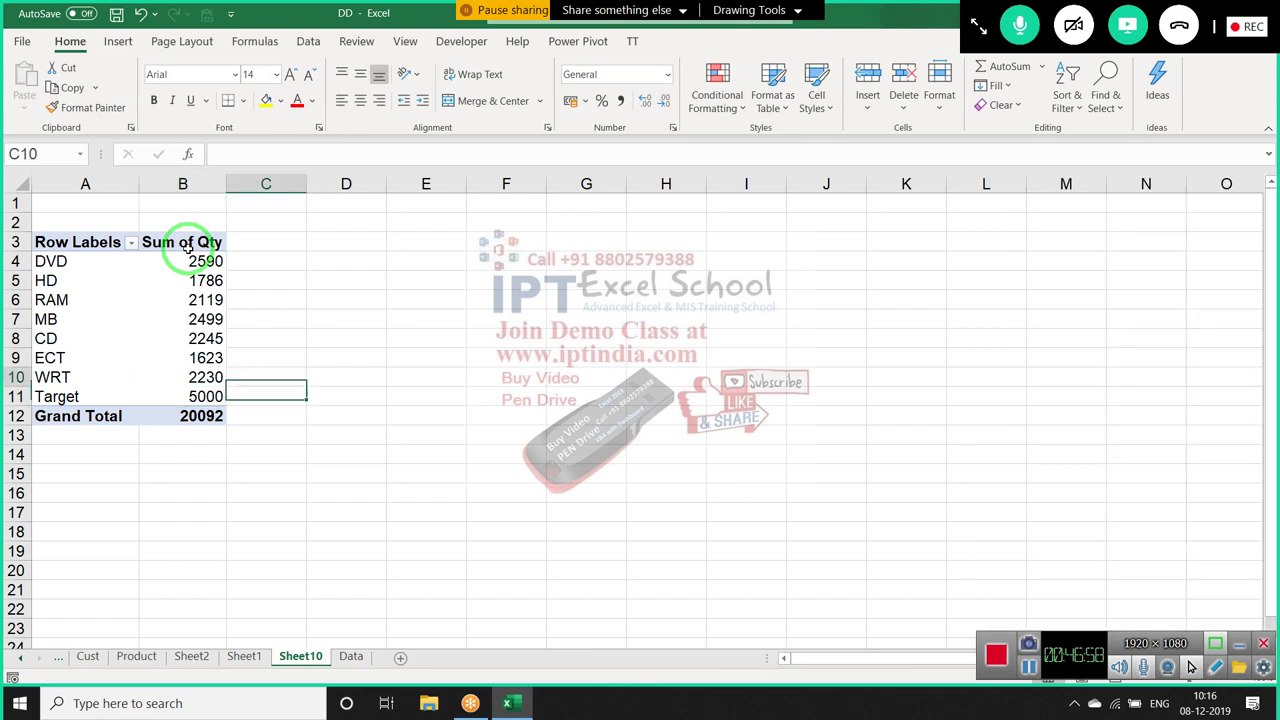
key("Up")
key("Up")
key("Up")
key("Up")
key("Up")
key("Up")
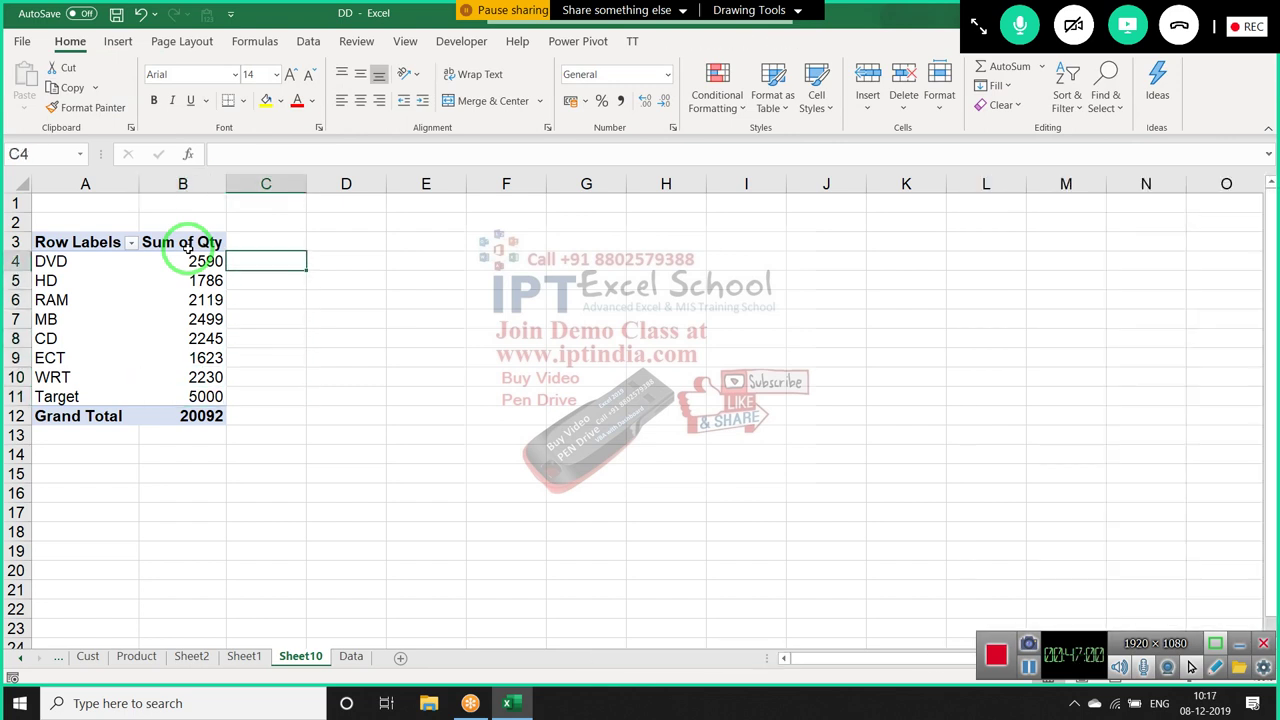
Enter =B4/5000 in C4 and format it as a percentage, showing 52%
type("=")
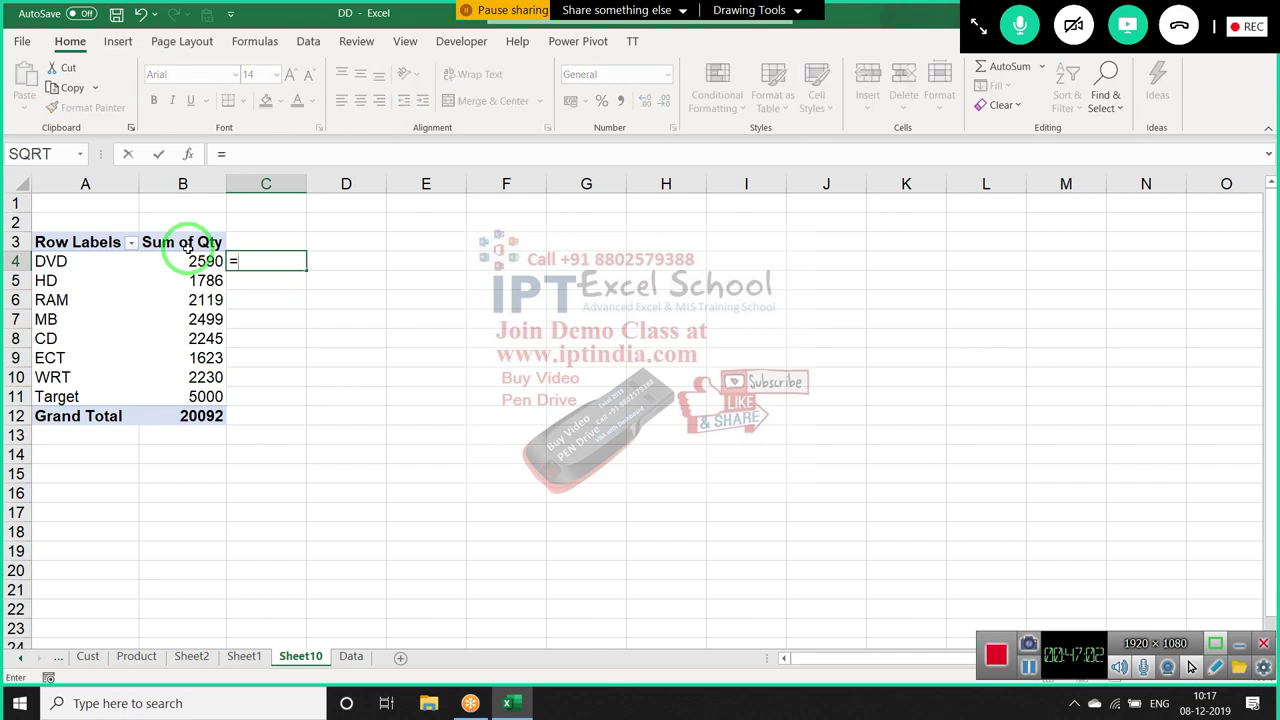
type("b4")
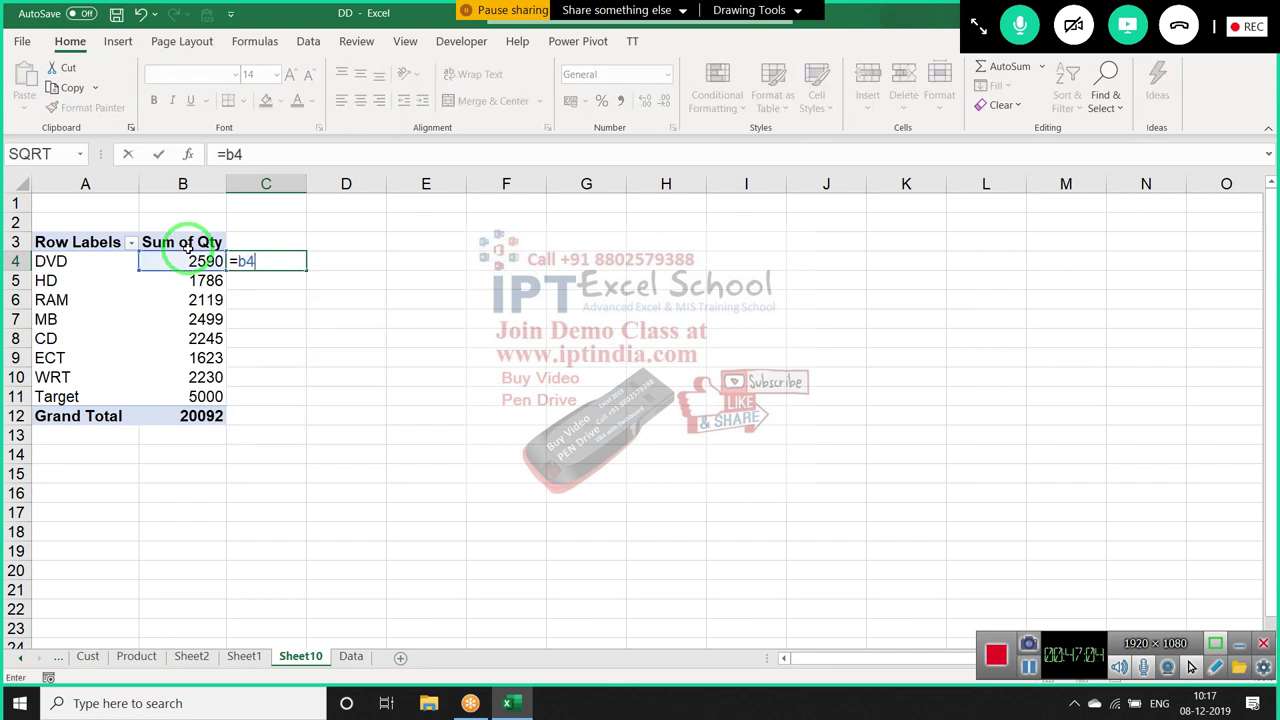
type("/5000")
key("Return")
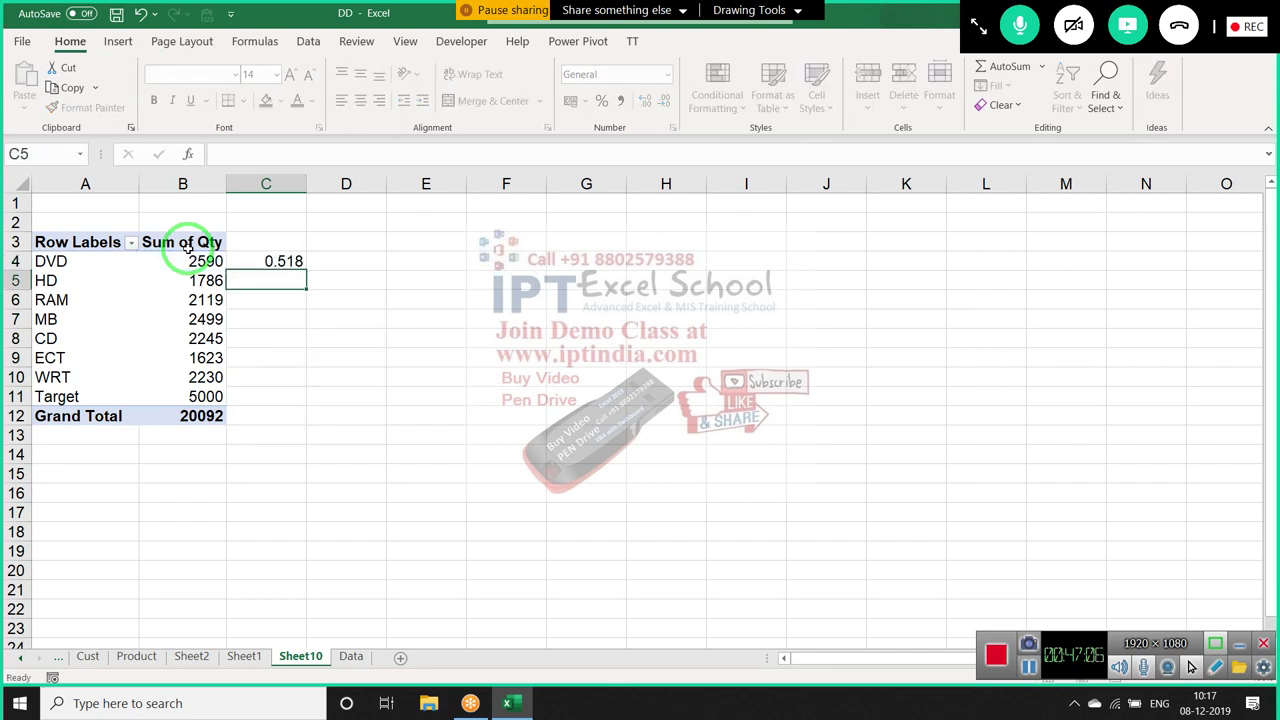
key("Up")
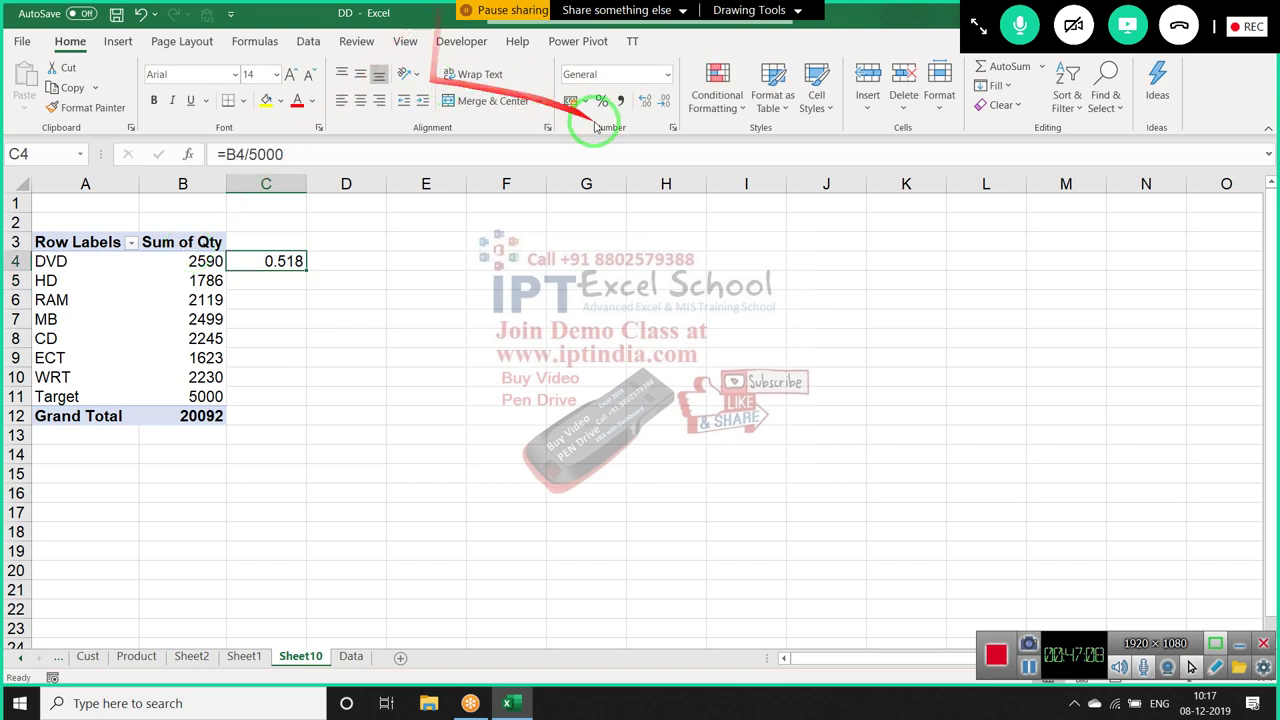
left_click(601, 100)
left_click(200, 298)
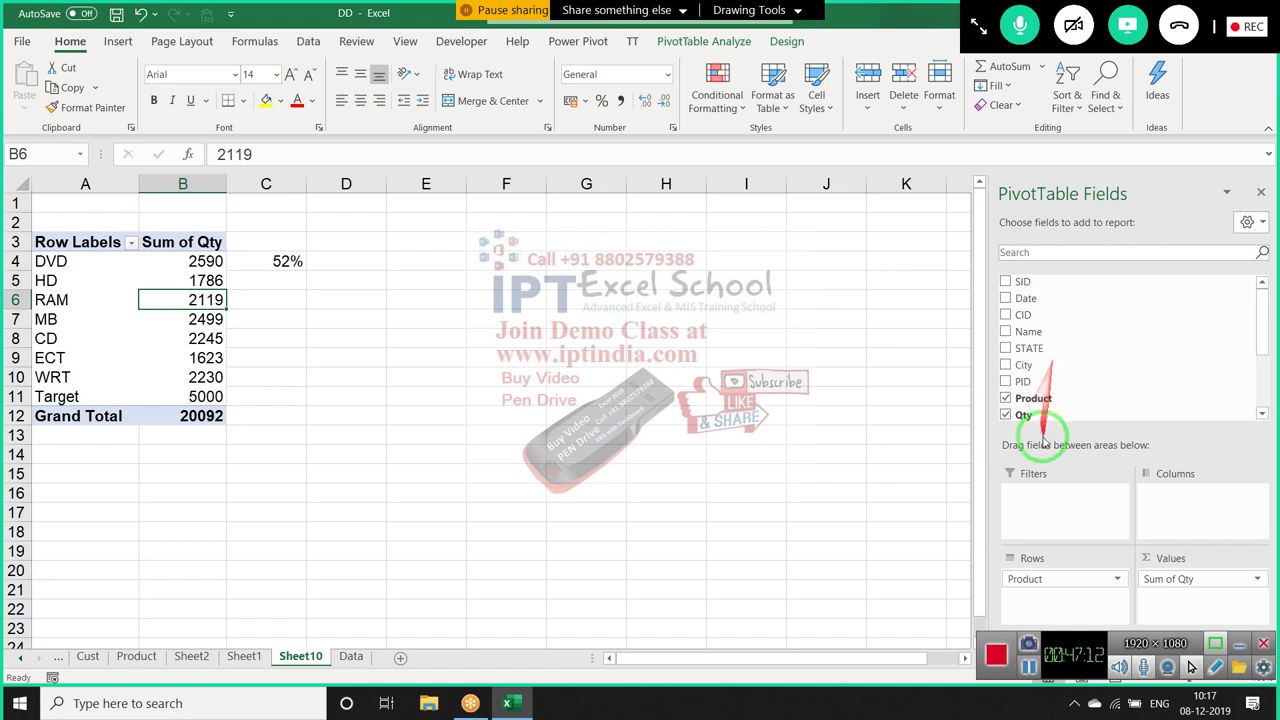
Add Qty to Values again, replacing the 52% cell, and summarize it as Sum of Qty2
left_click_drag(1033, 418, 1166, 600)
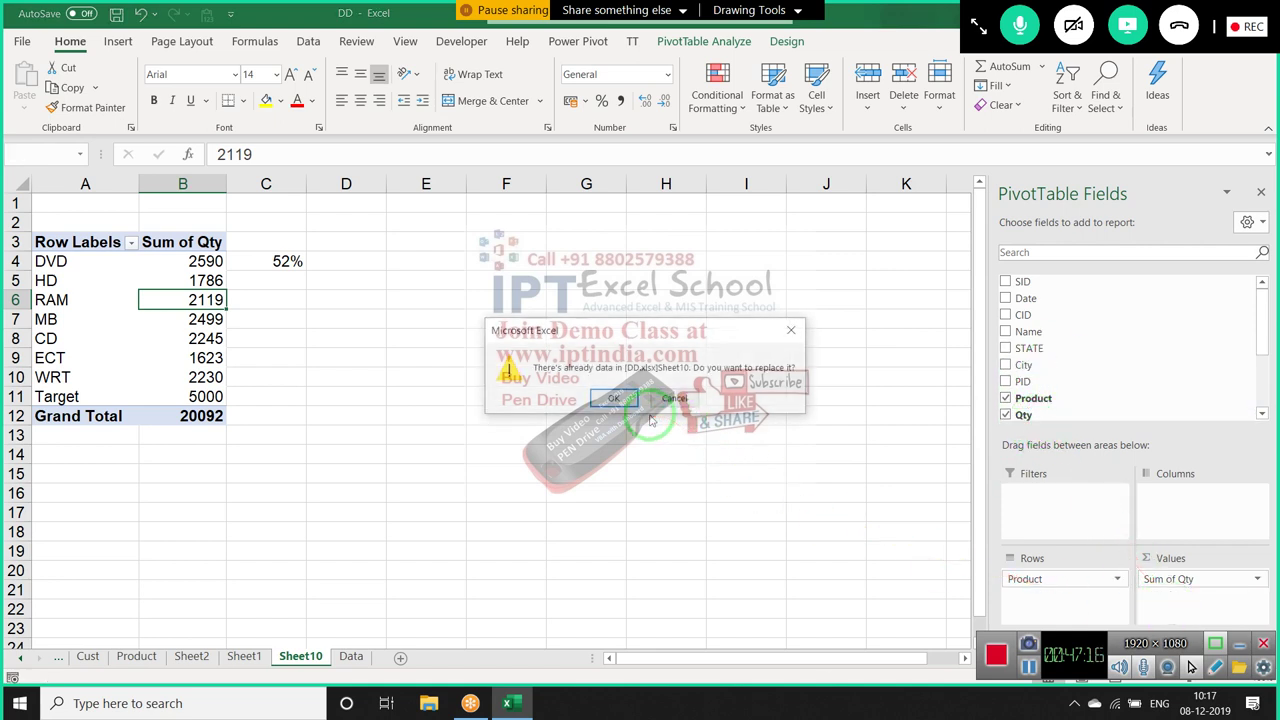
left_click(597, 399)
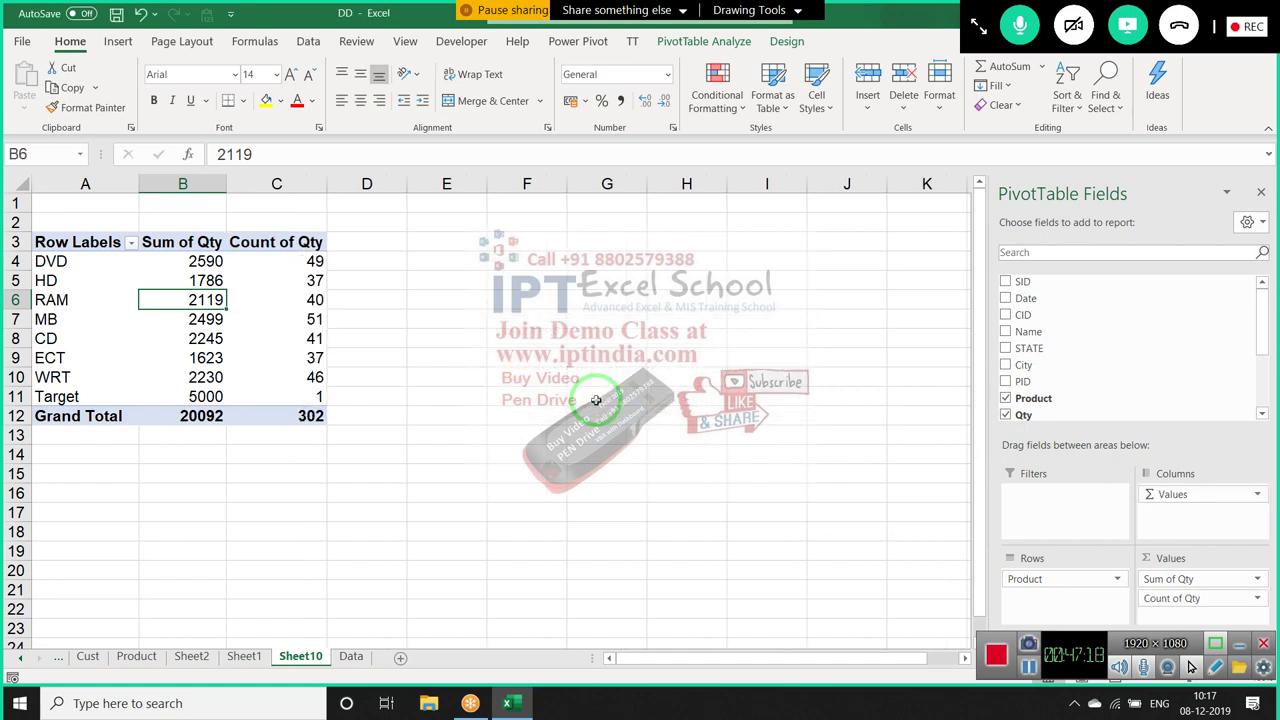
double_click(289, 249)
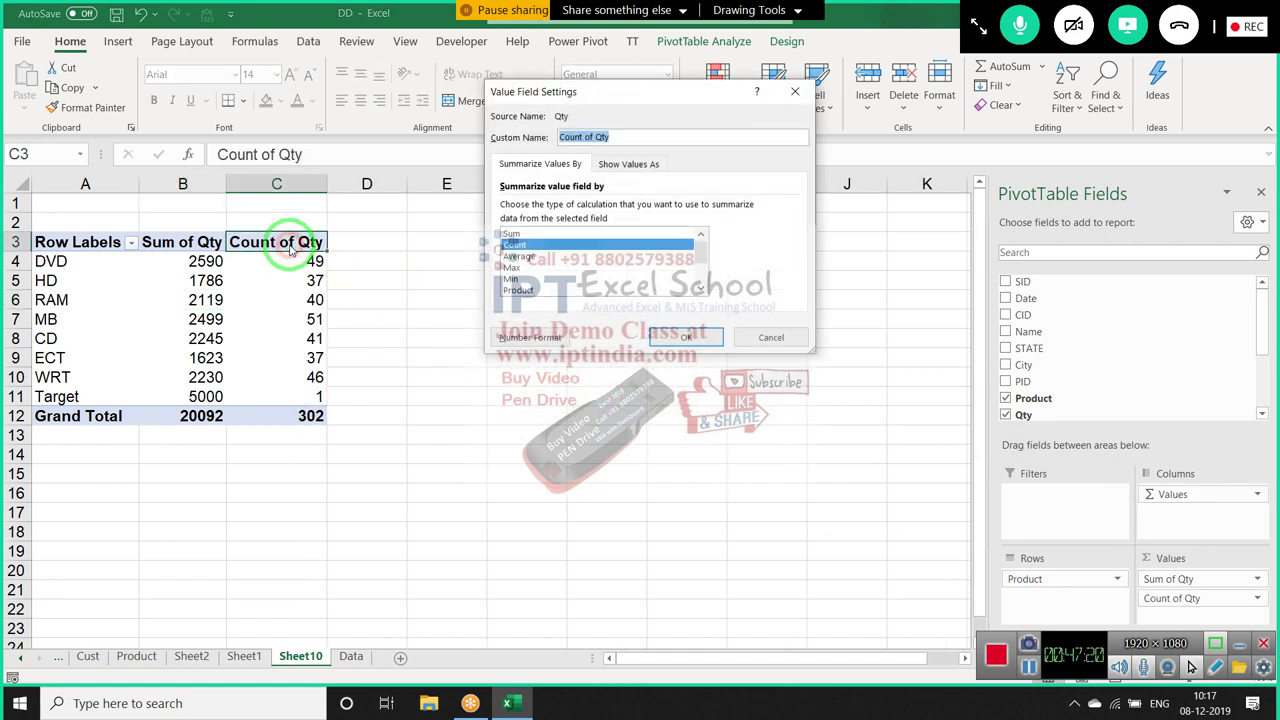
left_click(545, 234)
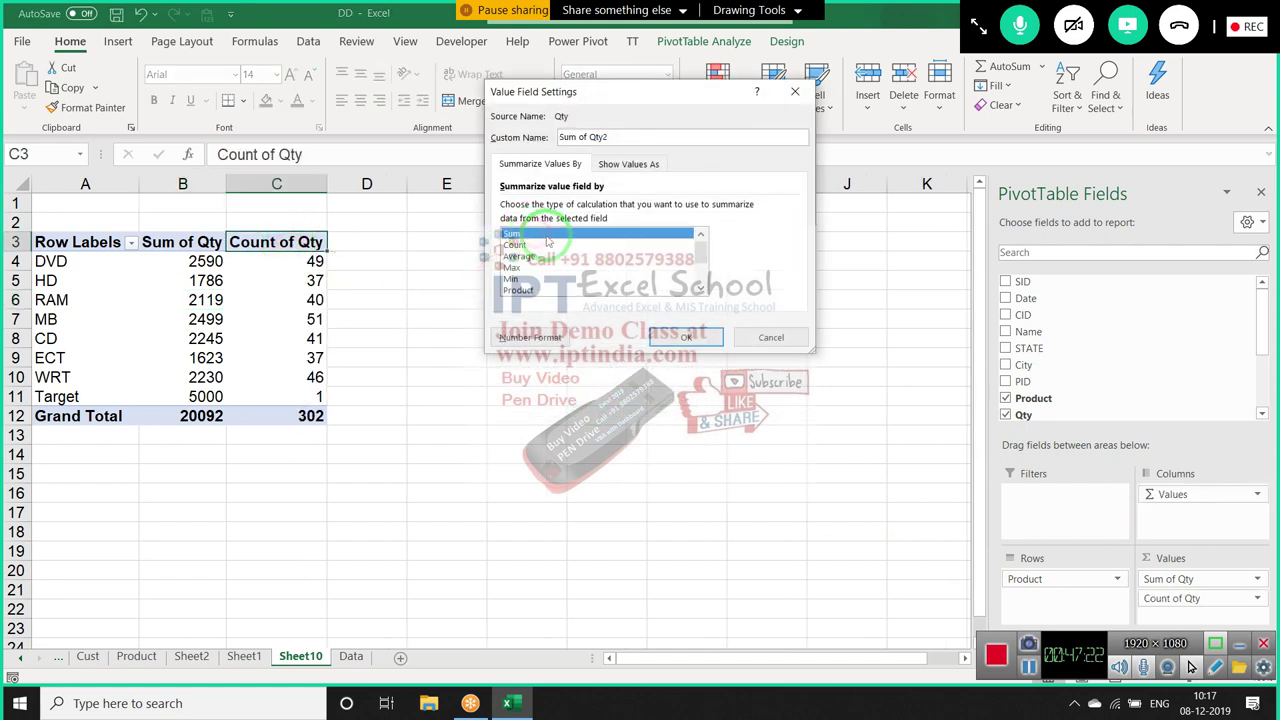
left_click(686, 337)
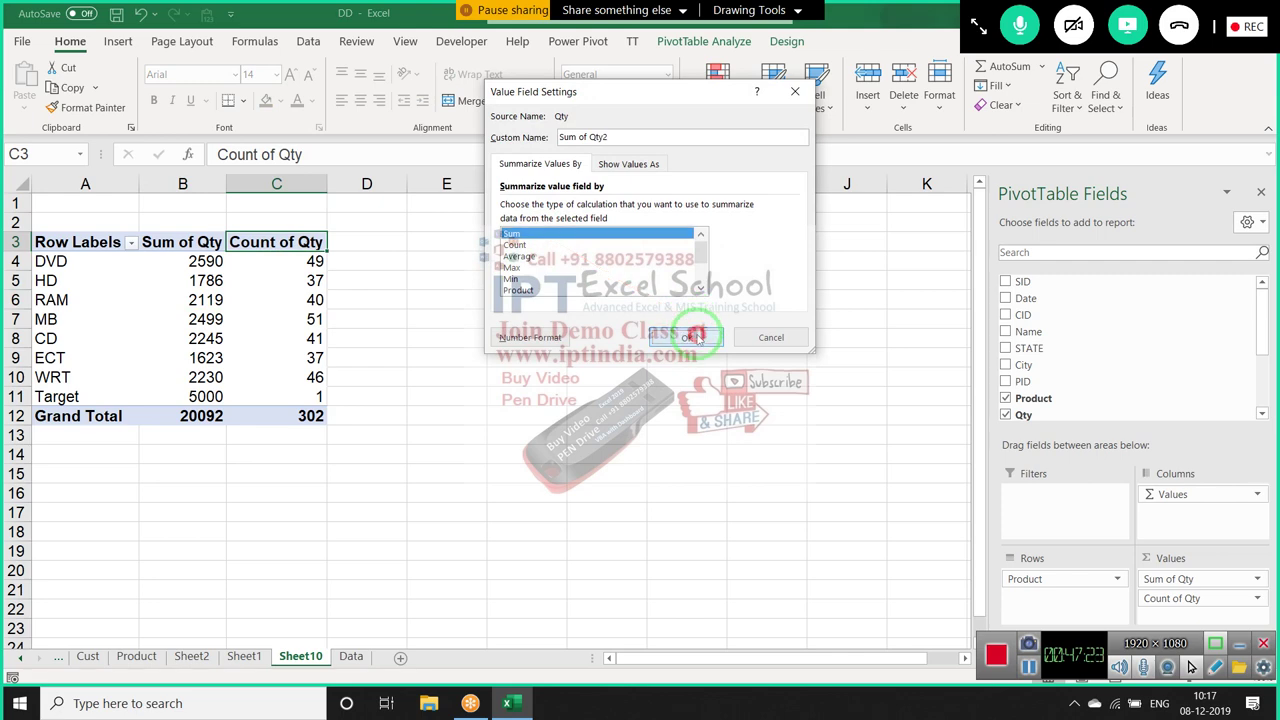
Show Sum of Qty2 as % Of Product Target, giving Target 100.00% and DVD 51.80%
double_click(300, 248)
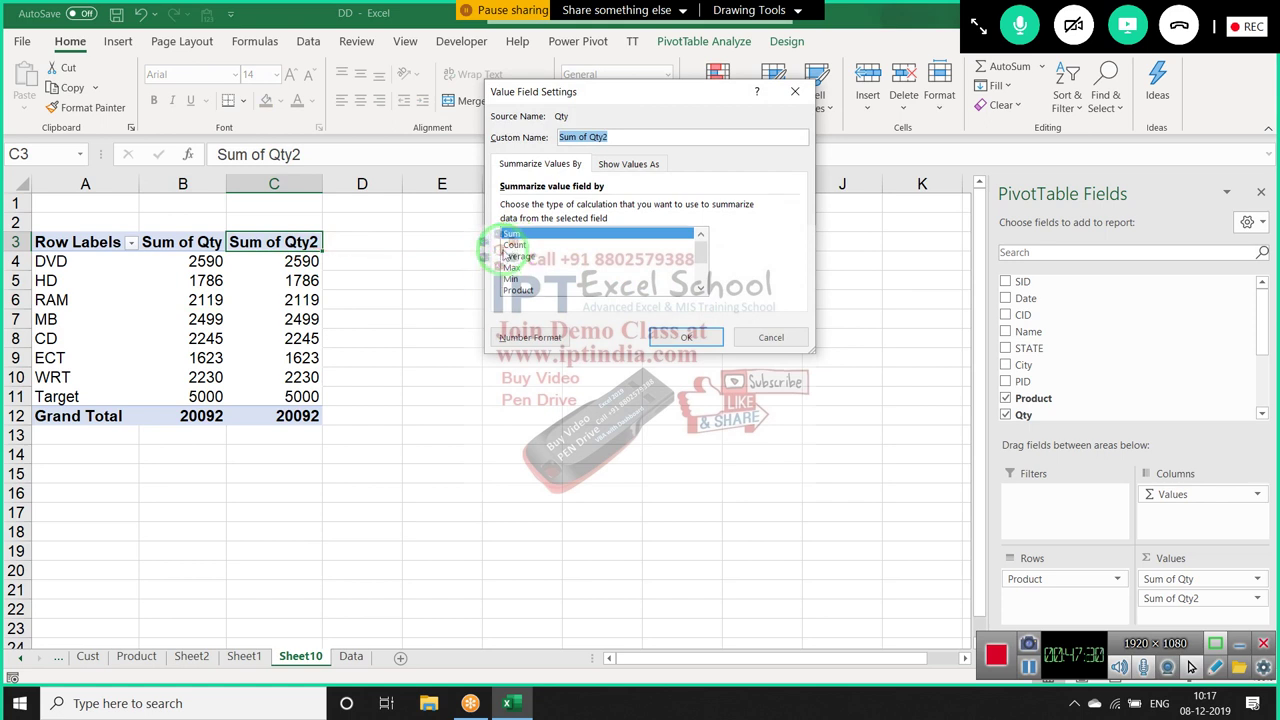
left_click(634, 165)
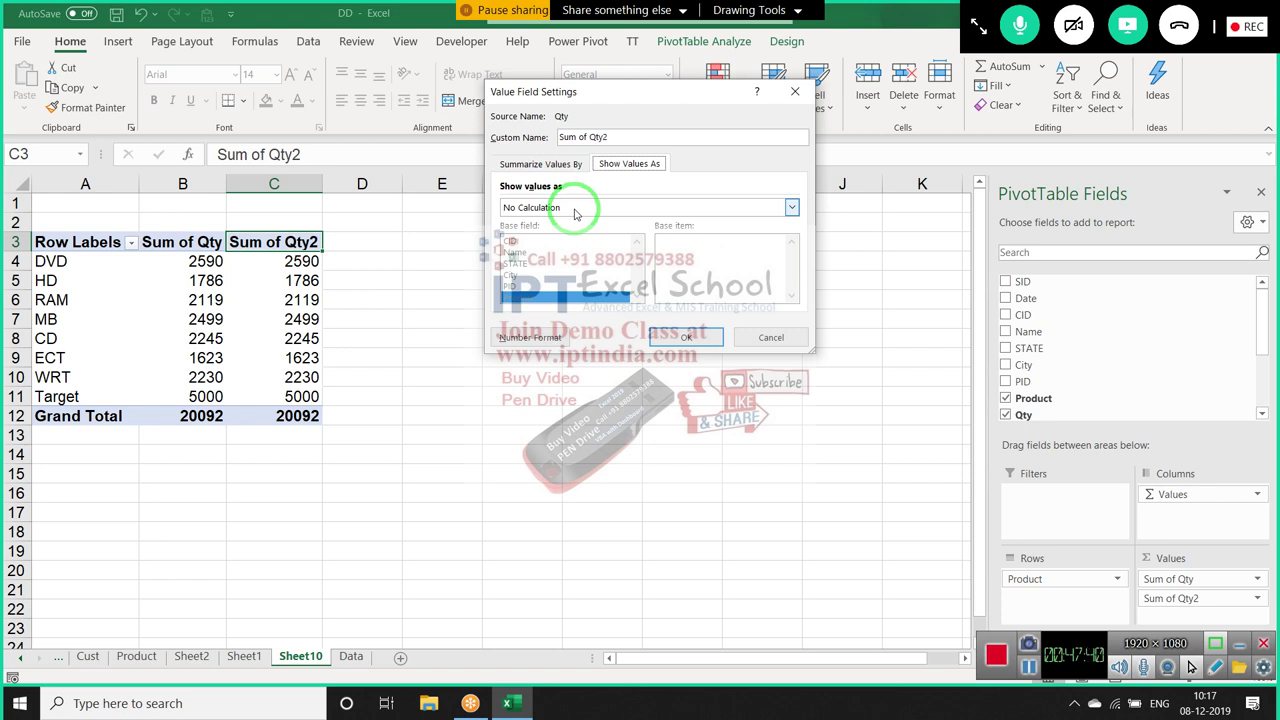
left_click(574, 210)
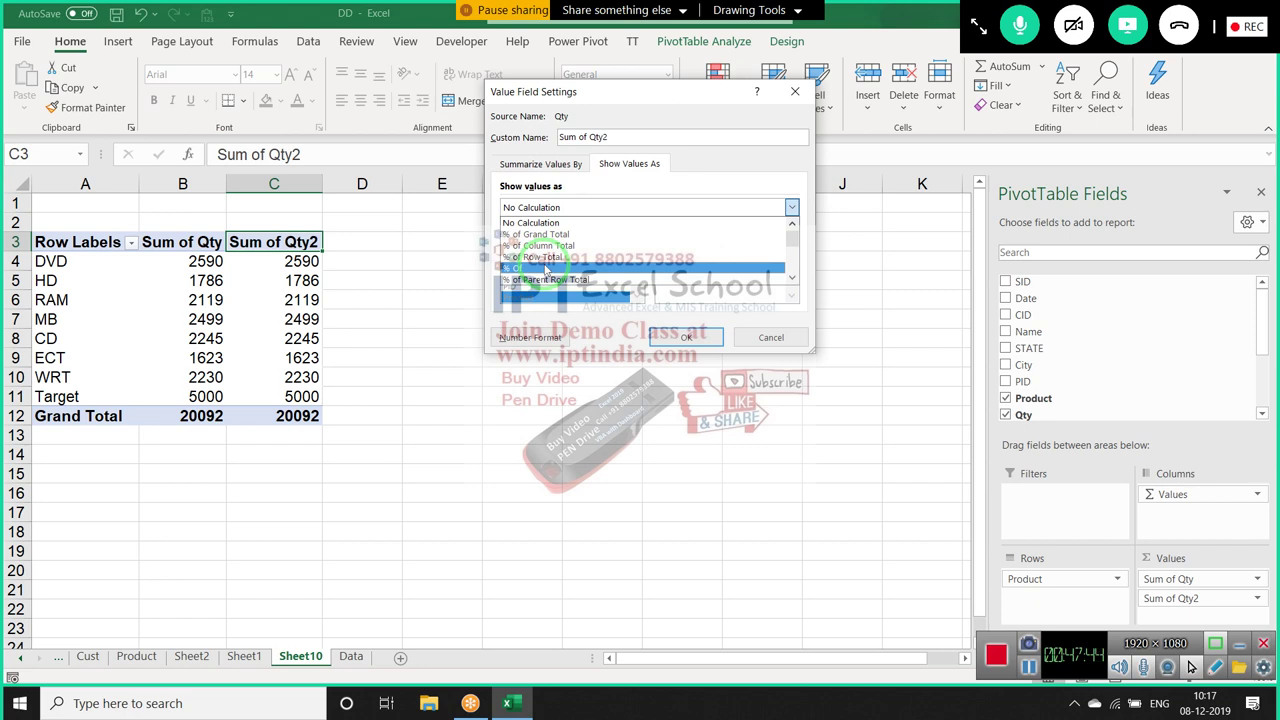
left_click(546, 268)
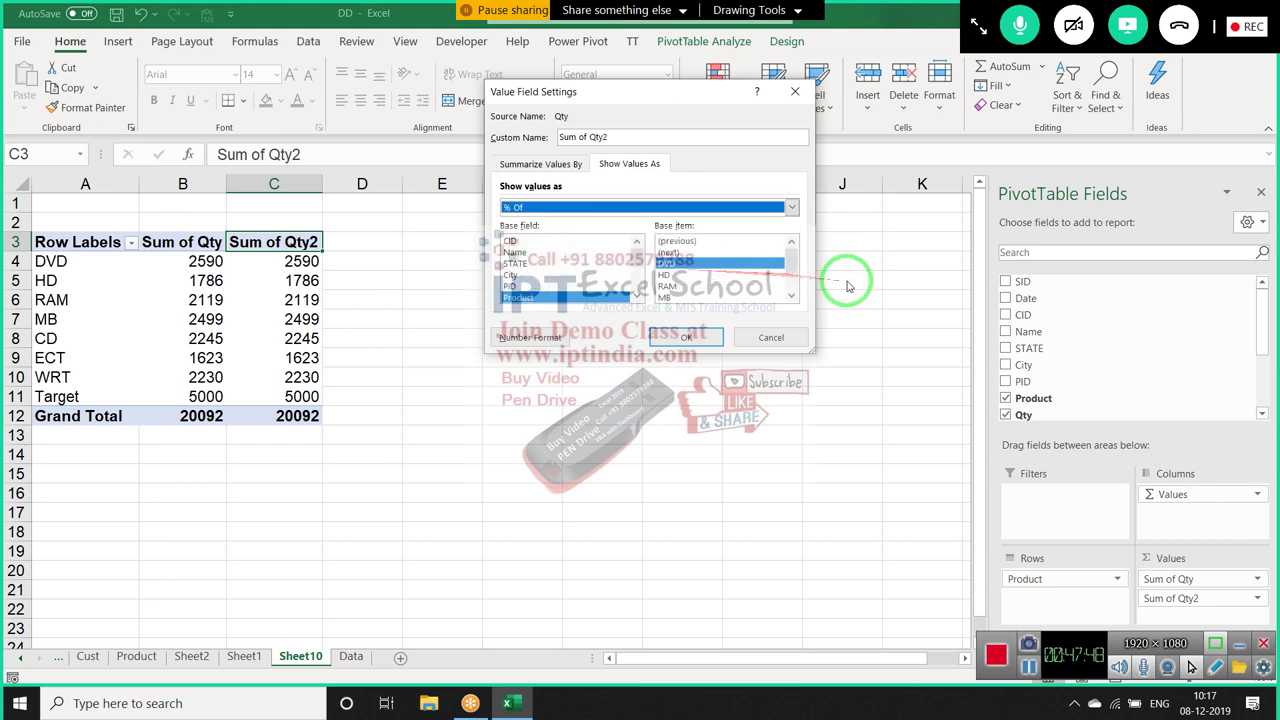
left_click(790, 296)
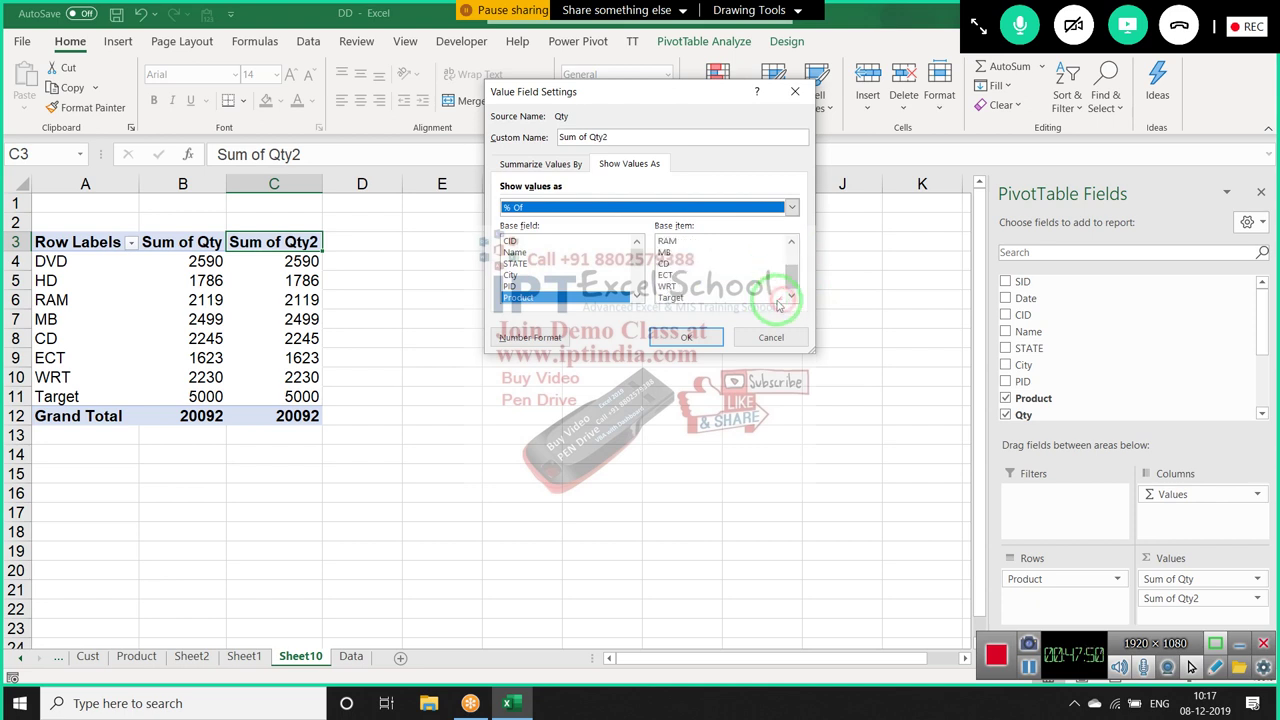
left_click(670, 297)
left_click(690, 339)
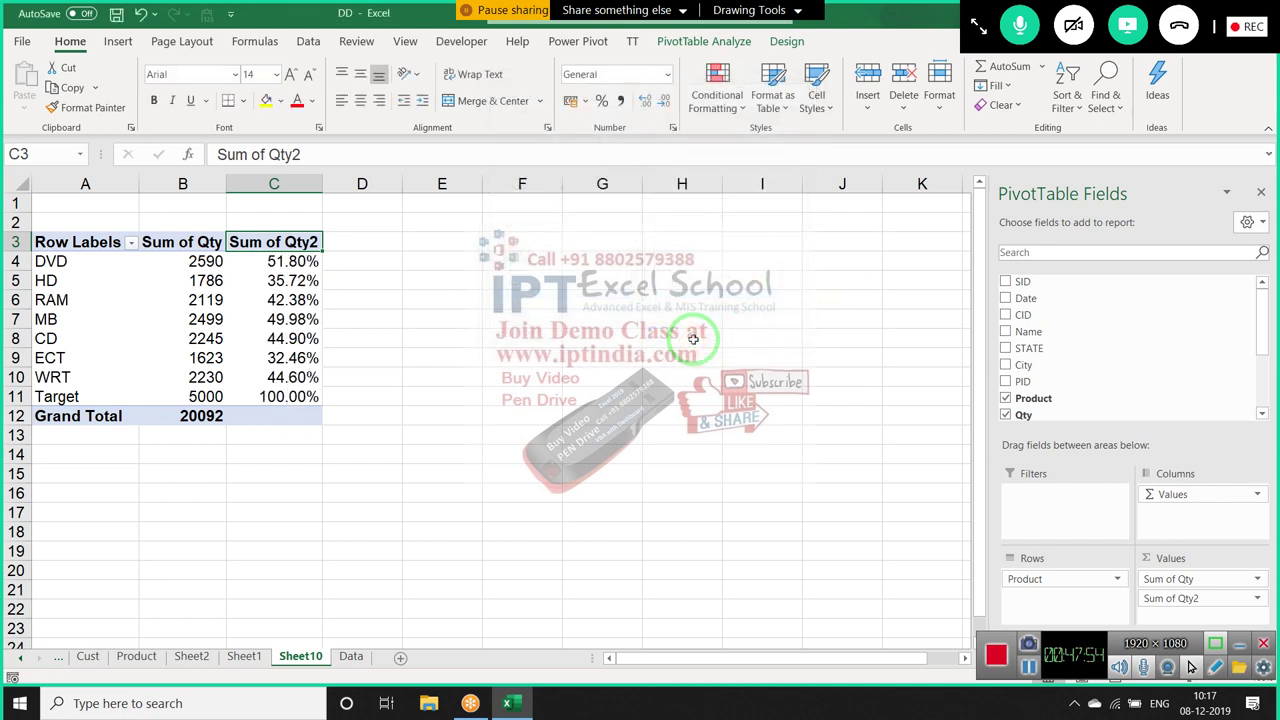
Step through column C's percentages of Target, such as ECT 32.46%, ending on WRT's 44.60%
key("Down")
key("Down")
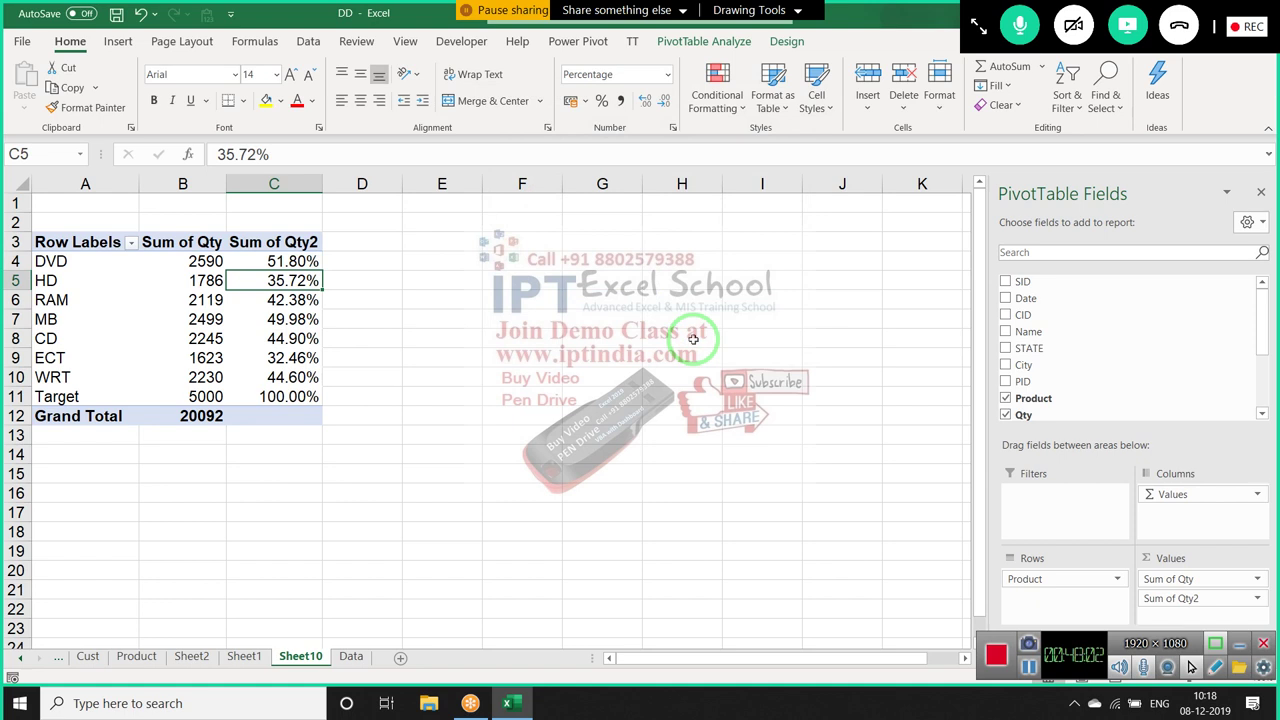
key("Down")
key("Down")
key("Down")
key("Down")
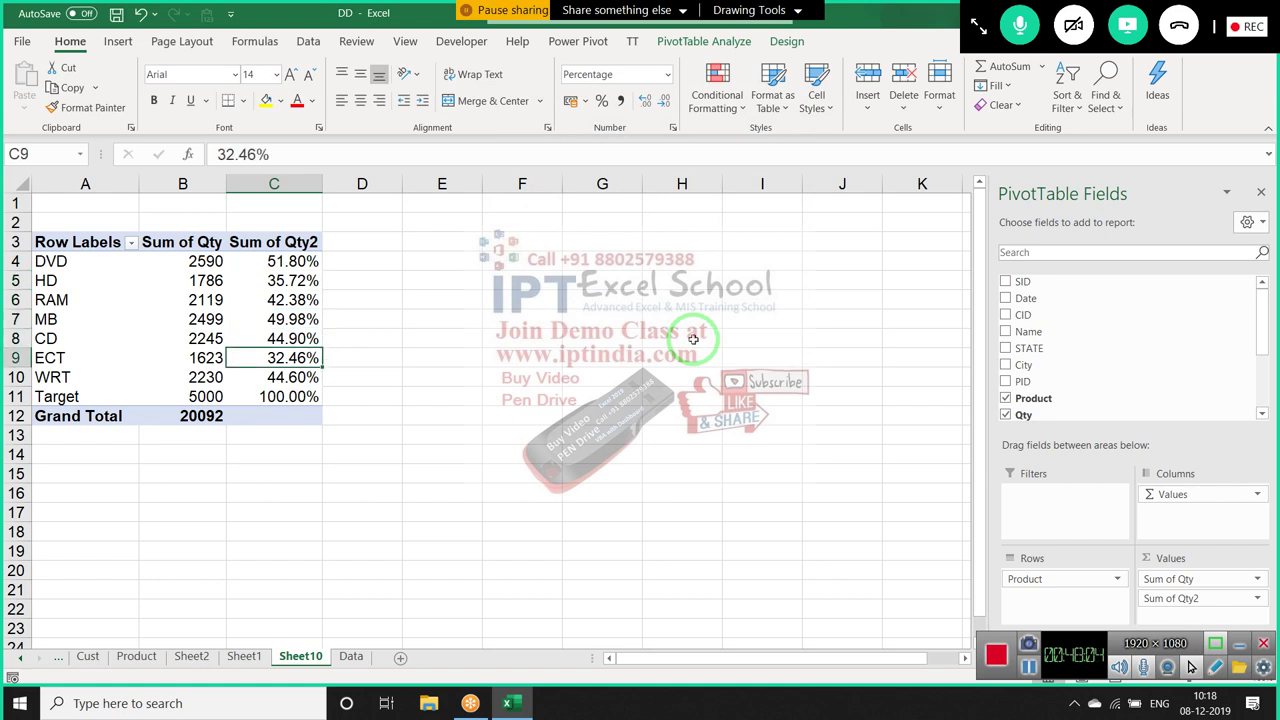
key("Down")
key("Down")
key("Down")
key("Up")
key("Up")
key("Up")
key("Up")
key("Up")
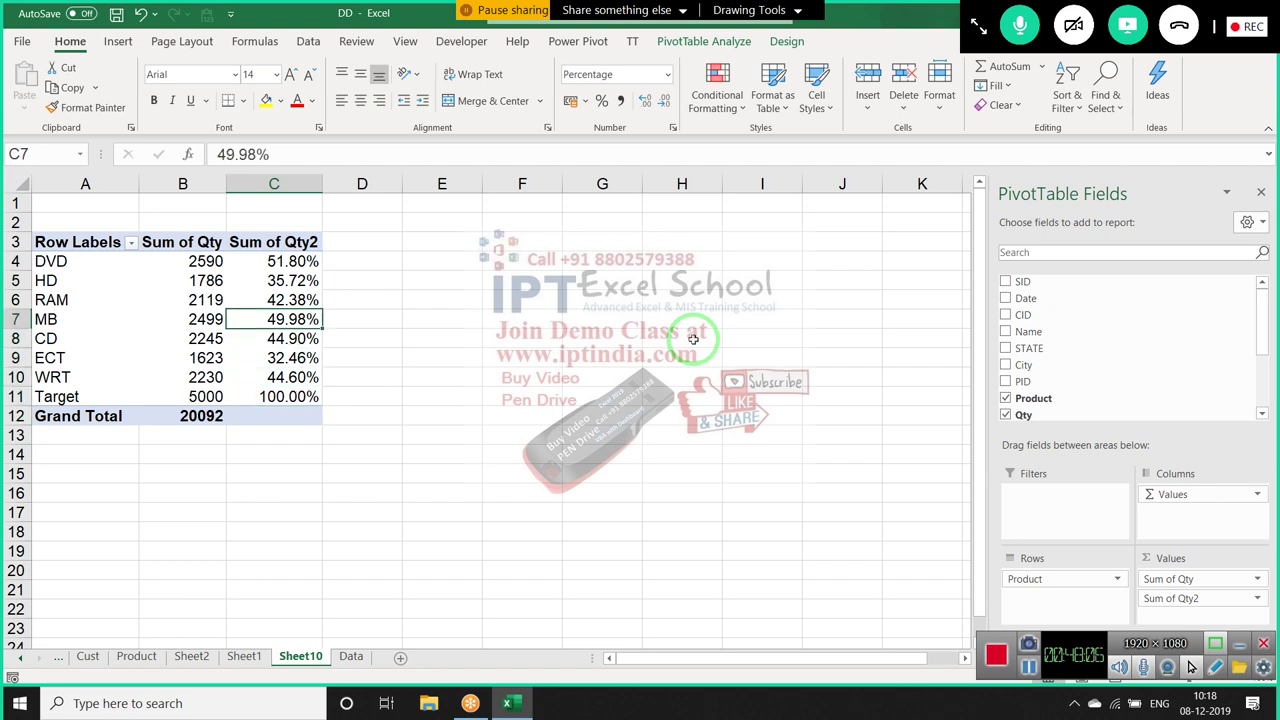
key("Up")
key("Up")
key("Up")
key("Down")
key("Down")
key("Down")
key("Down")
key("Down")
key("Down")
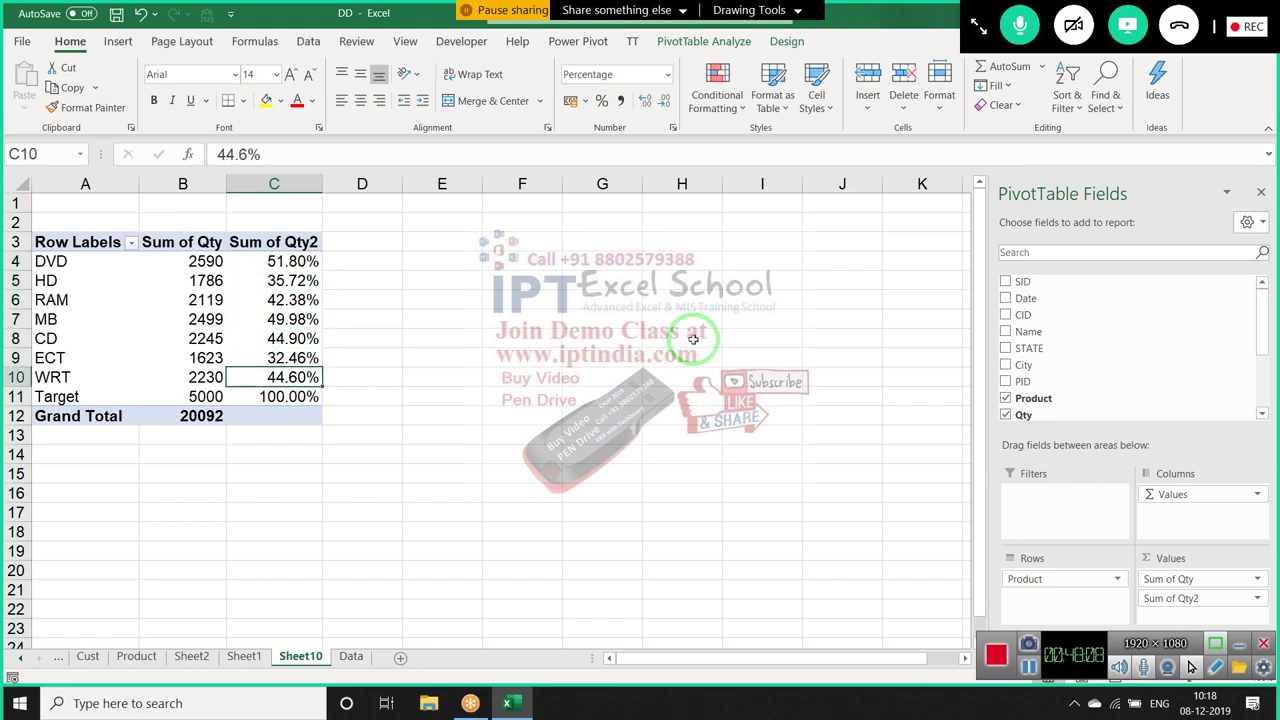
key("Down")
key("Up")
key("Up")
key("Up")
key("Up")
key("Up")
key("Up")
key("Up")
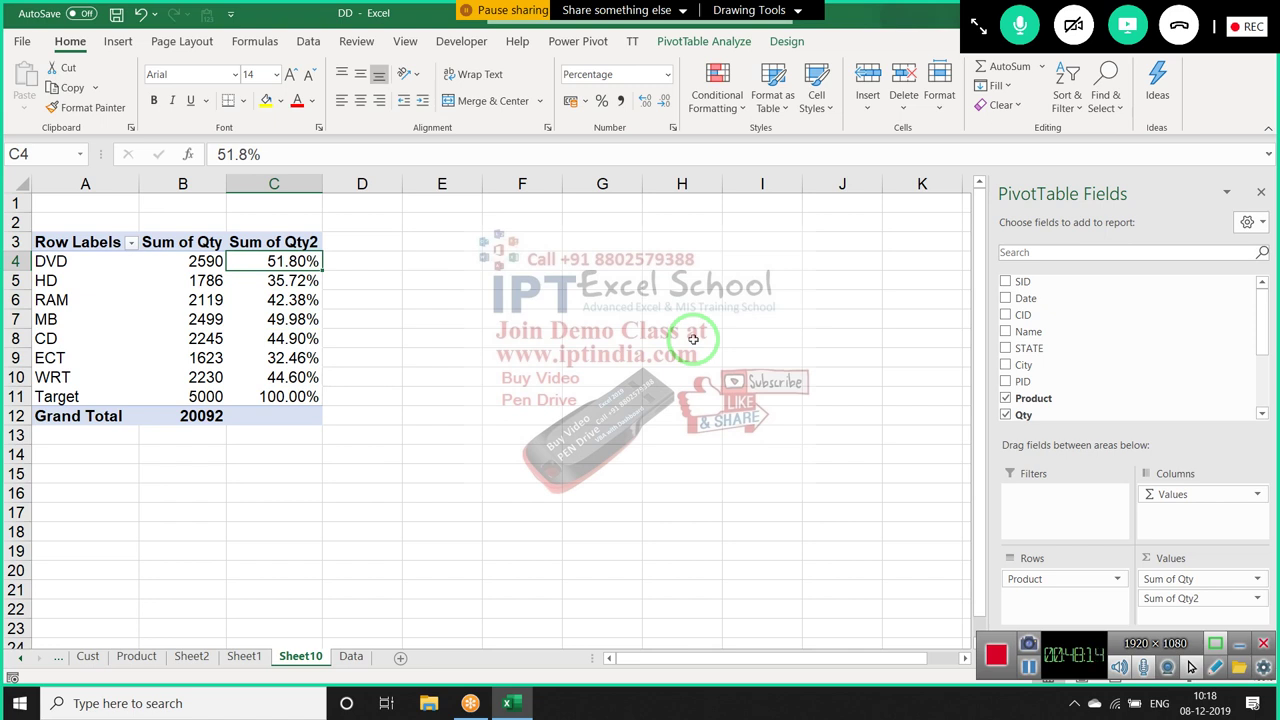
key("Down")
key("Down")
key("Down")
key("Down")
key("Down")
key("Down")
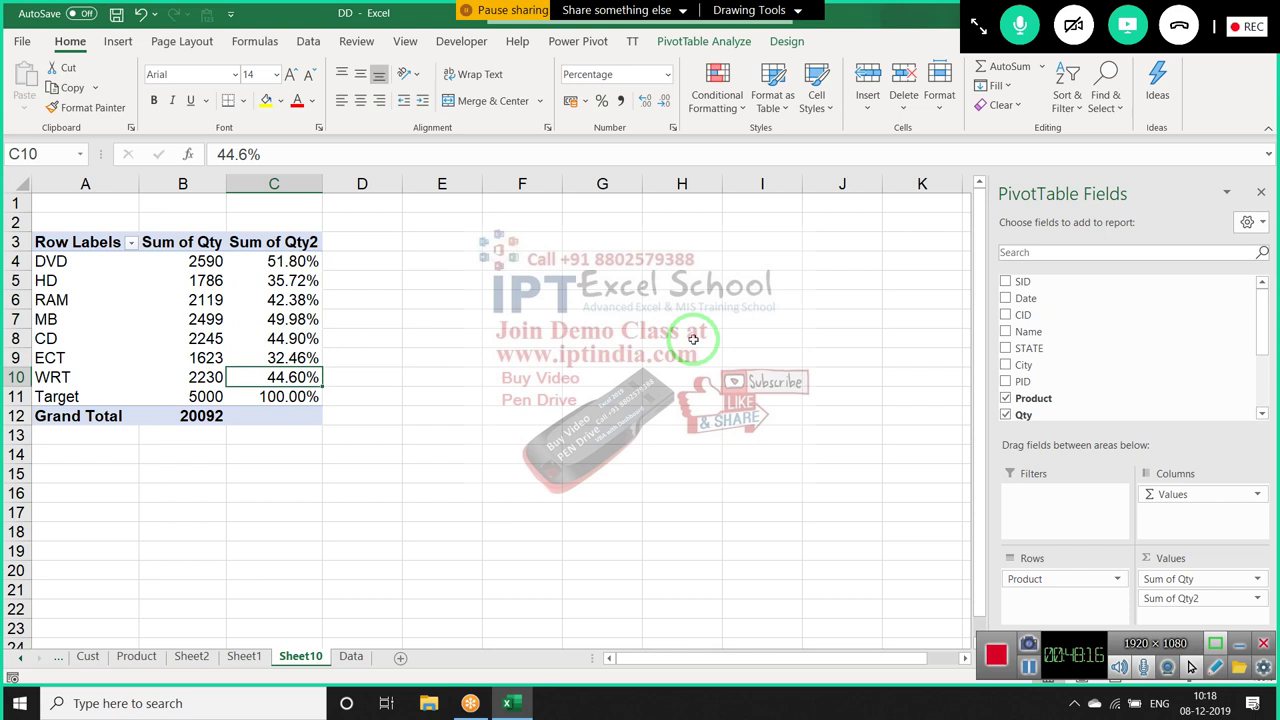
Switch Sum of Qty2 to Difference From Product Target, then check DVD's -2410 in C4
double_click(278, 247)
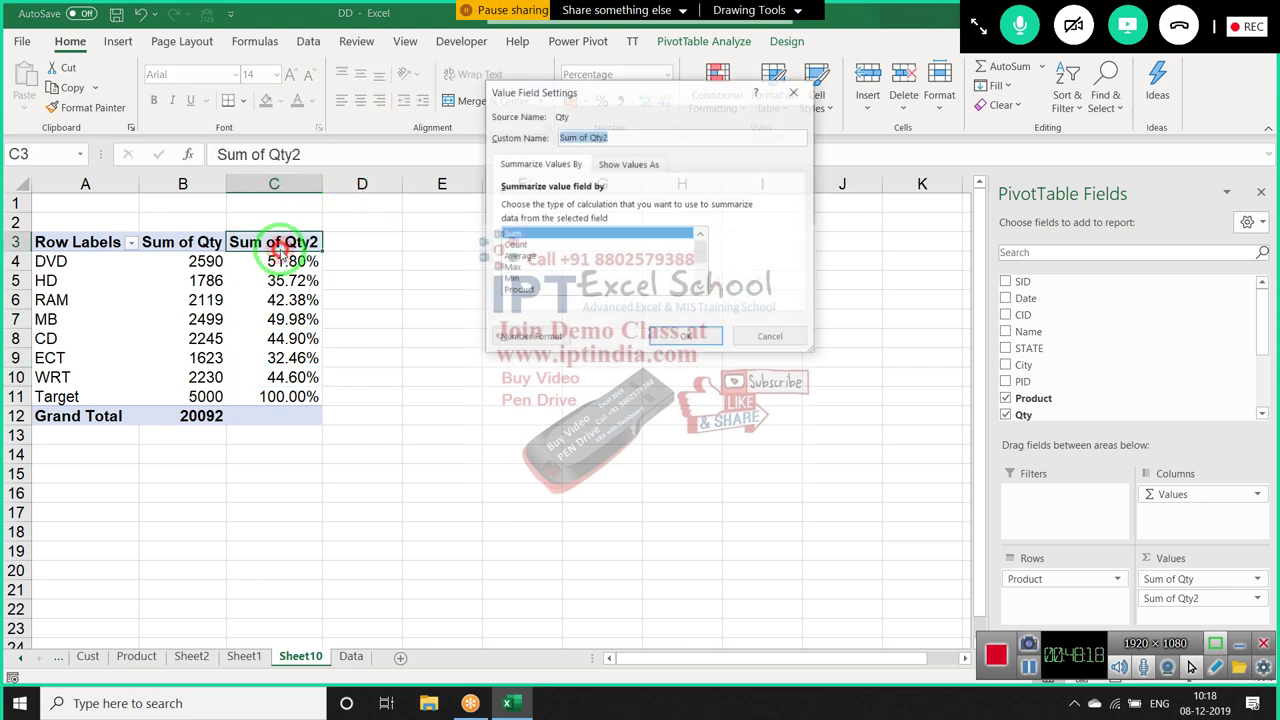
left_click(628, 166)
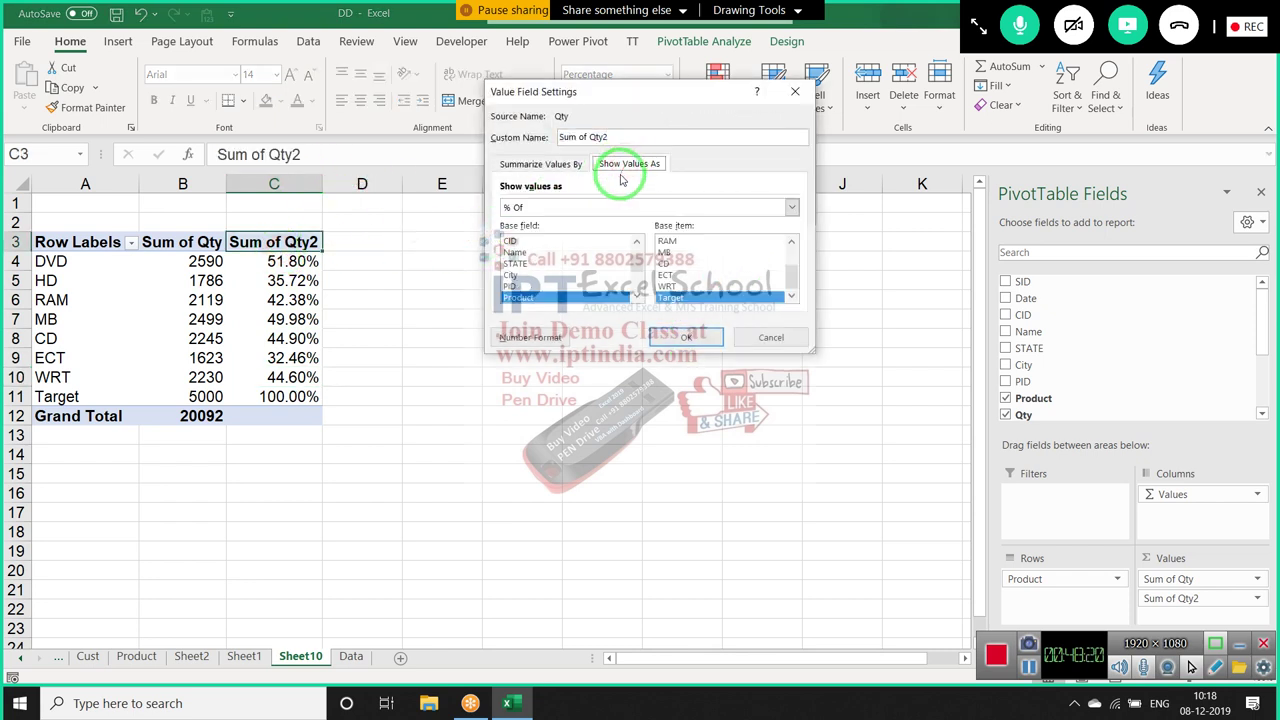
left_click(610, 207)
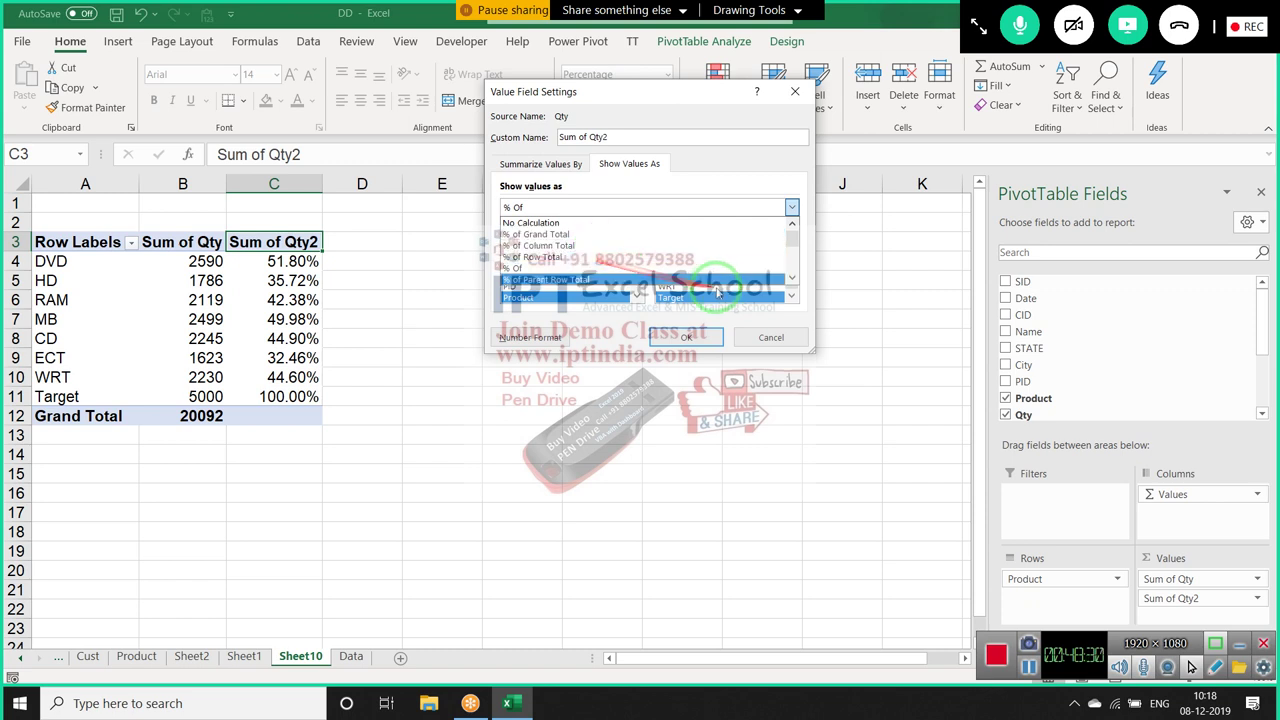
left_click(791, 279)
left_click(791, 279)
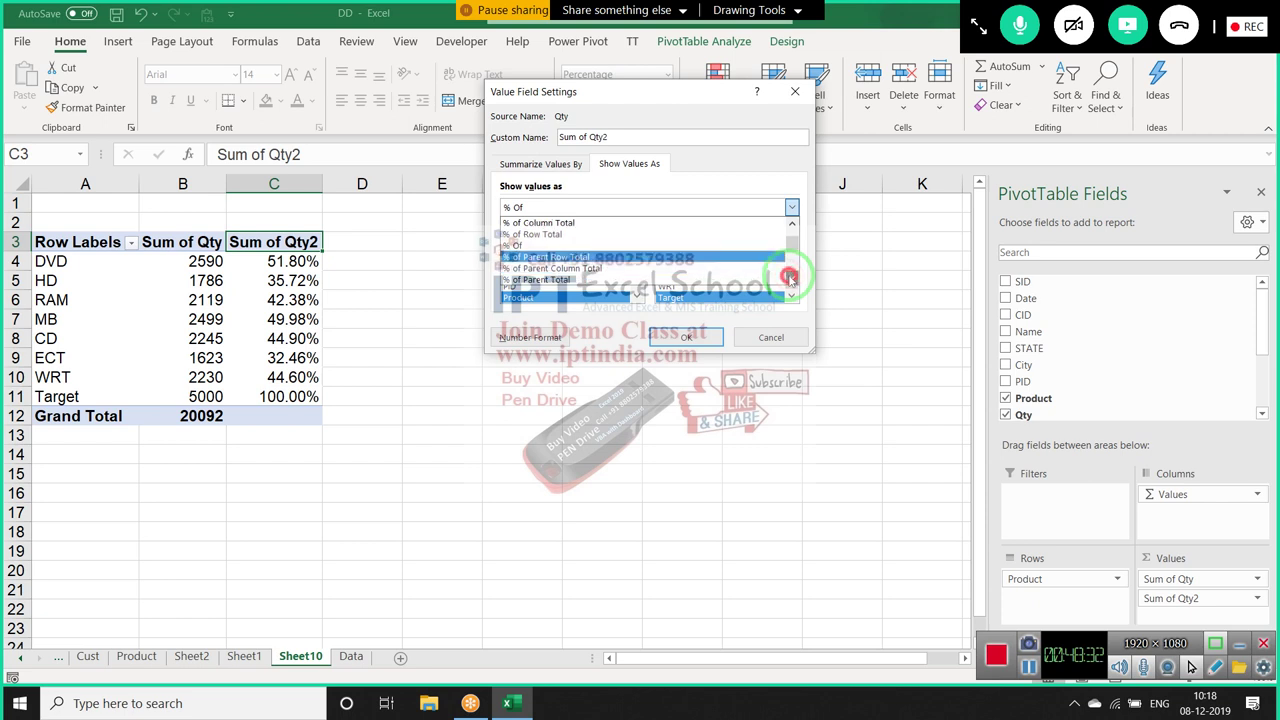
left_click(791, 279)
left_click(791, 279)
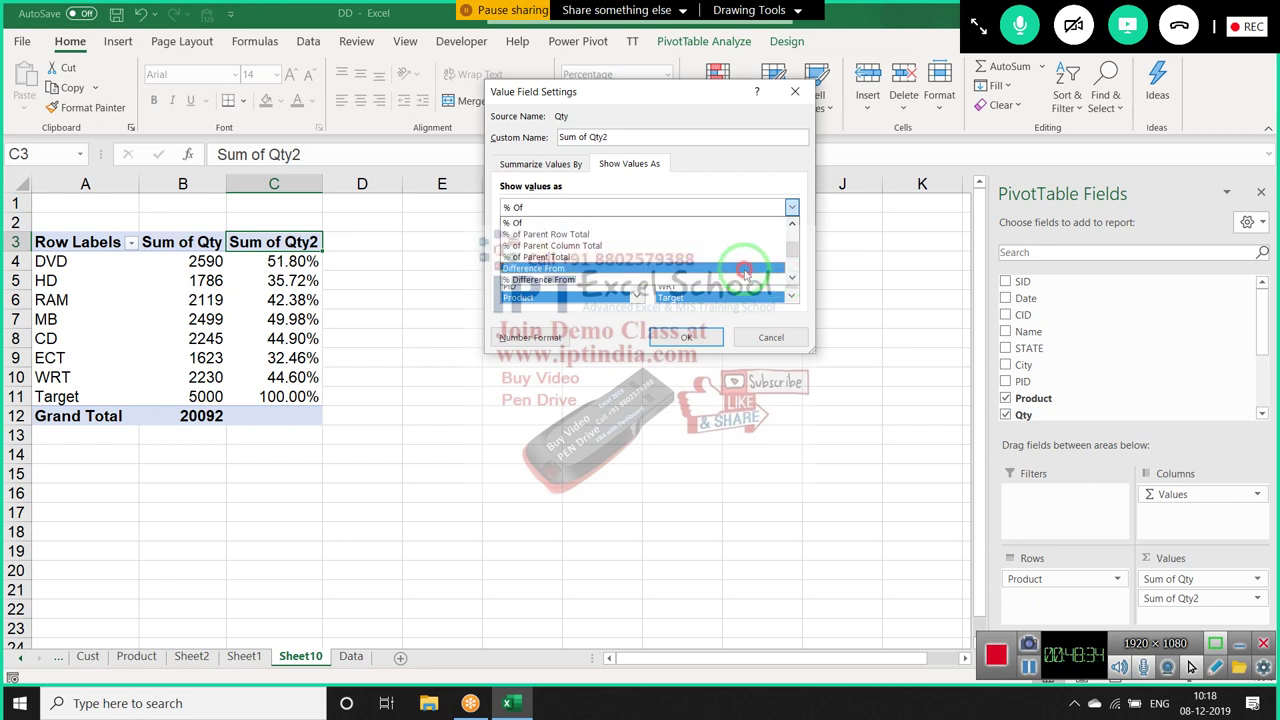
left_click(745, 270)
left_click(690, 338)
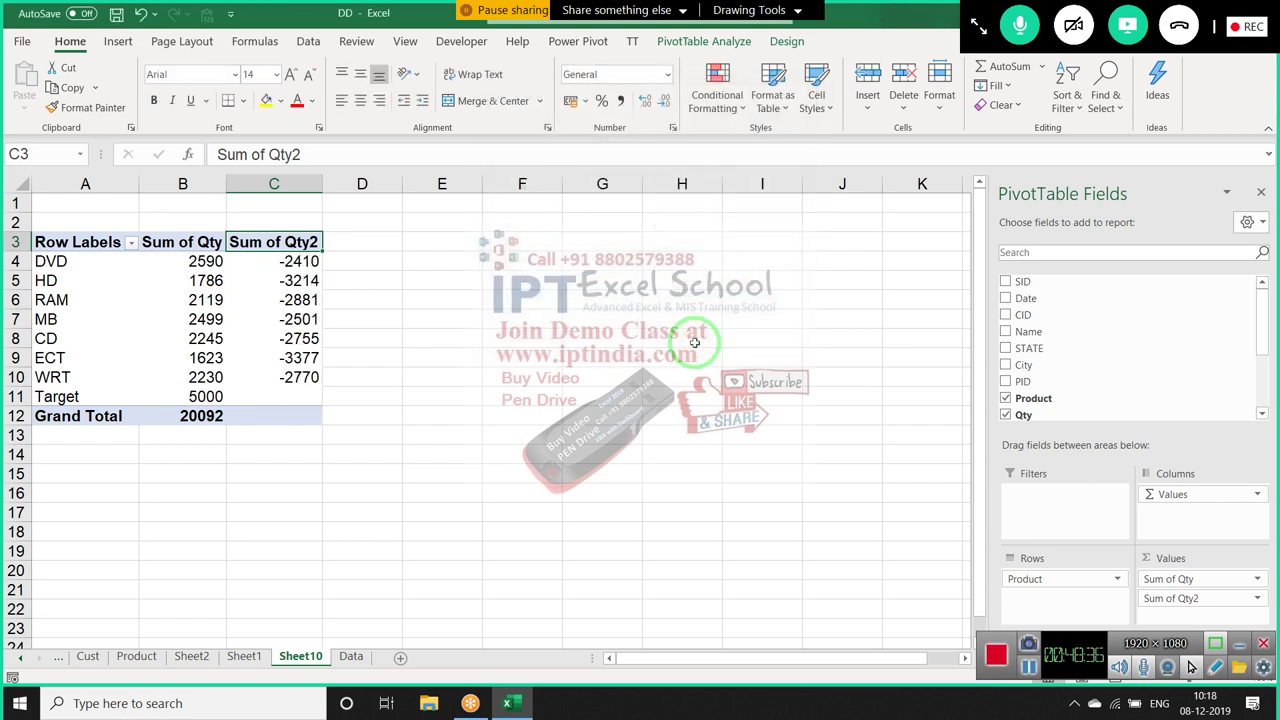
left_click(300, 260)
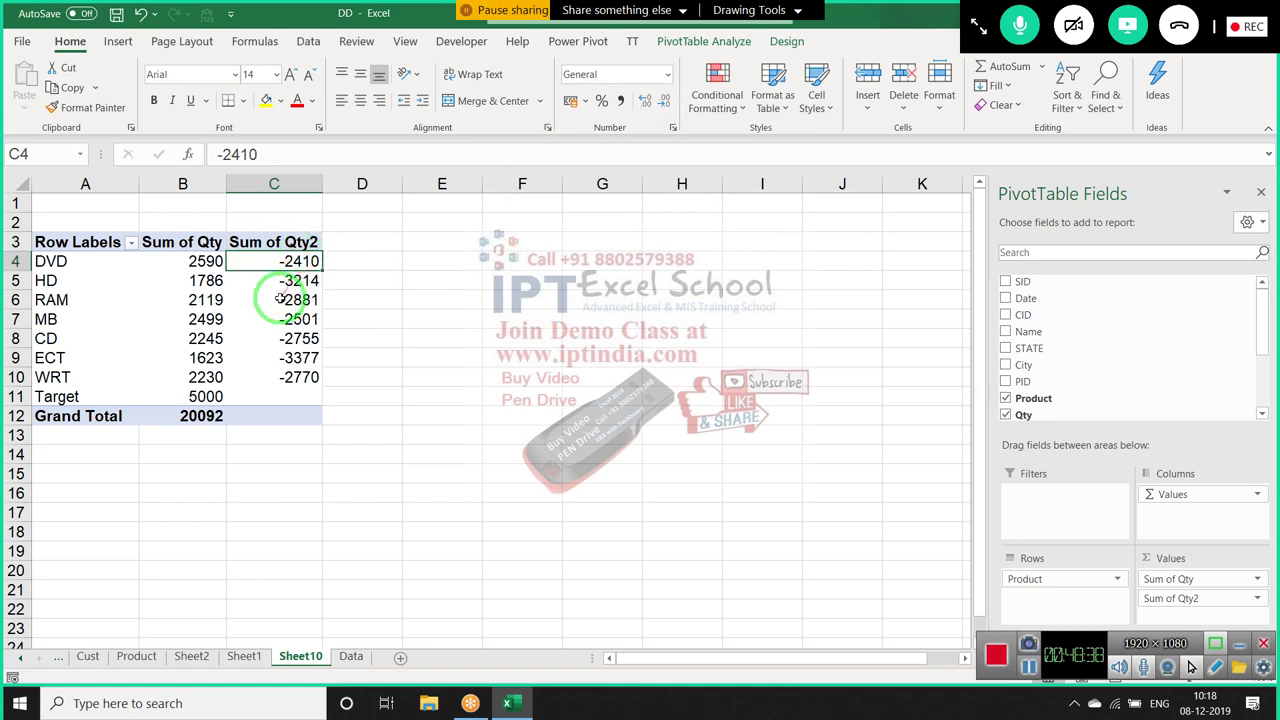
double_click(295, 245)
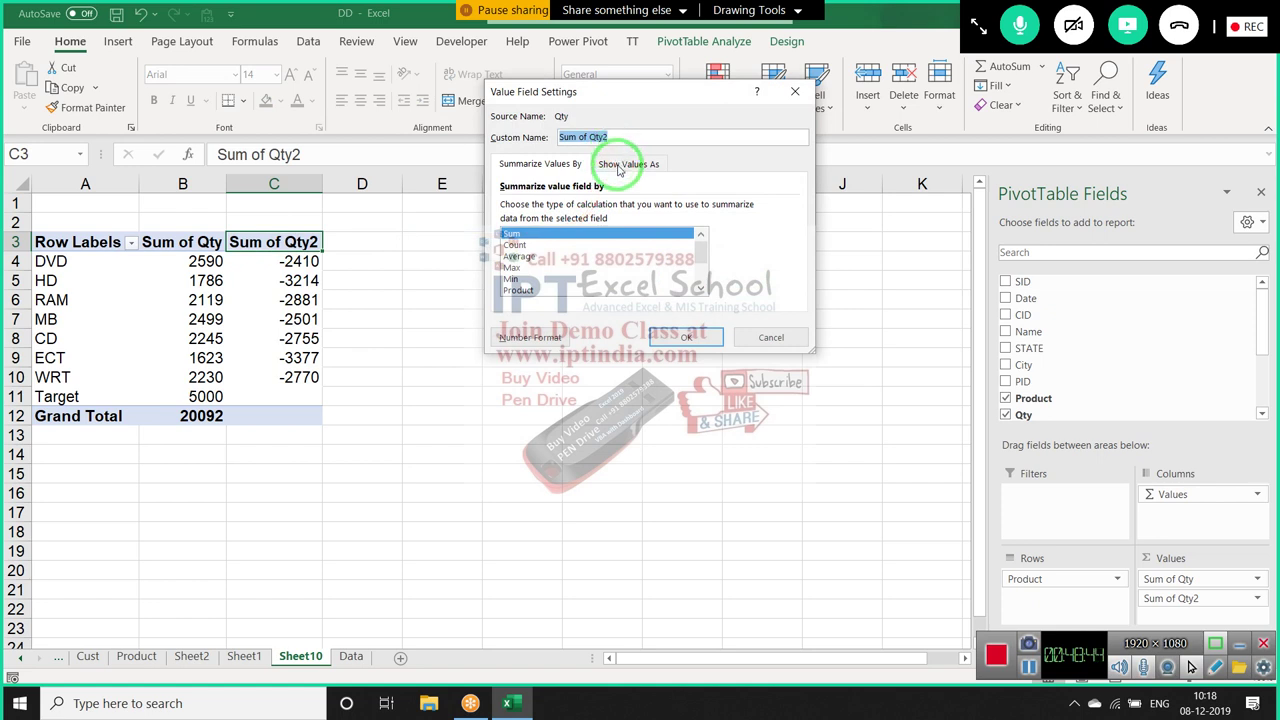
left_click(619, 167)
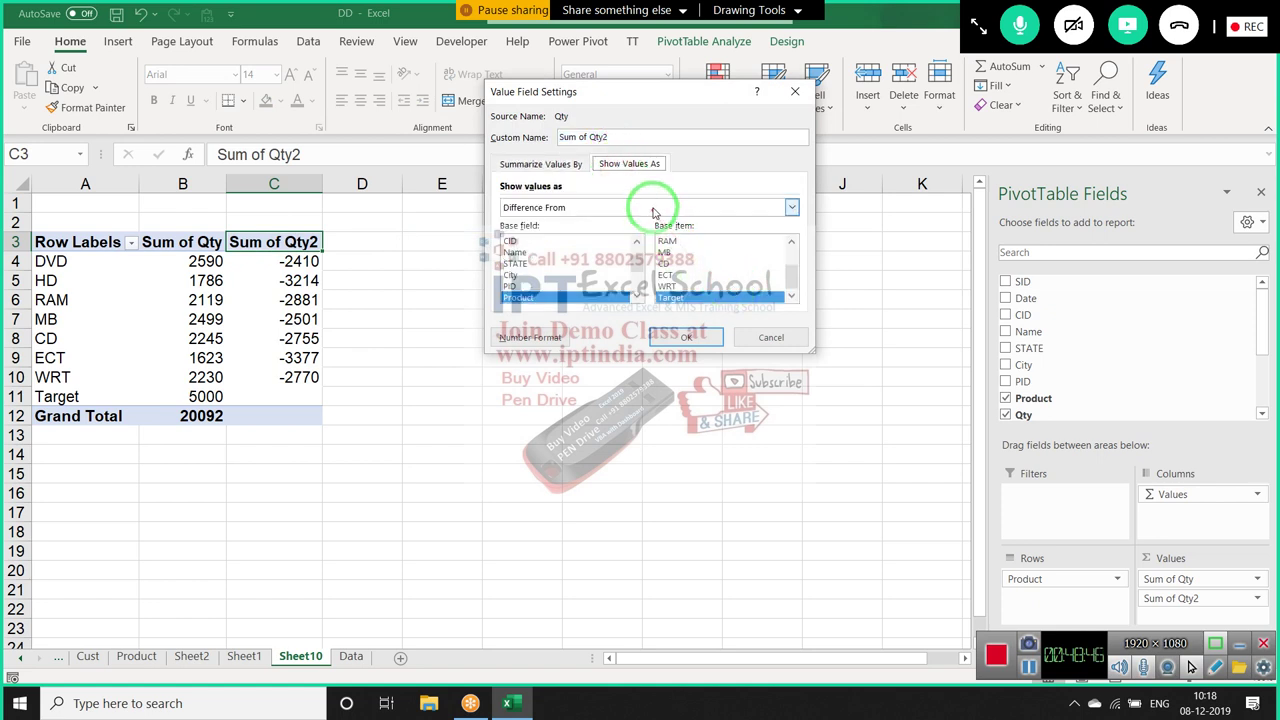
left_click(655, 208)
key("Down")
key("Down")
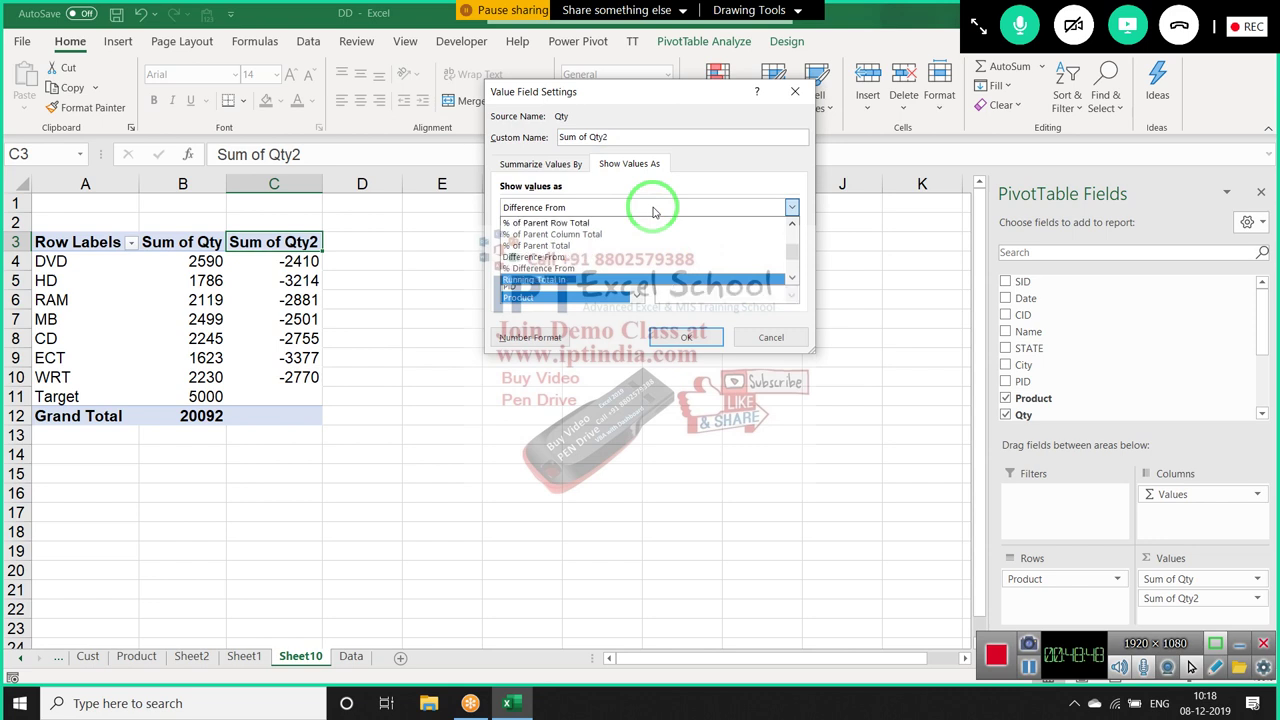
key("Down")
key("Down")
key("Down")
key("Up")
key("Up")
key("Up")
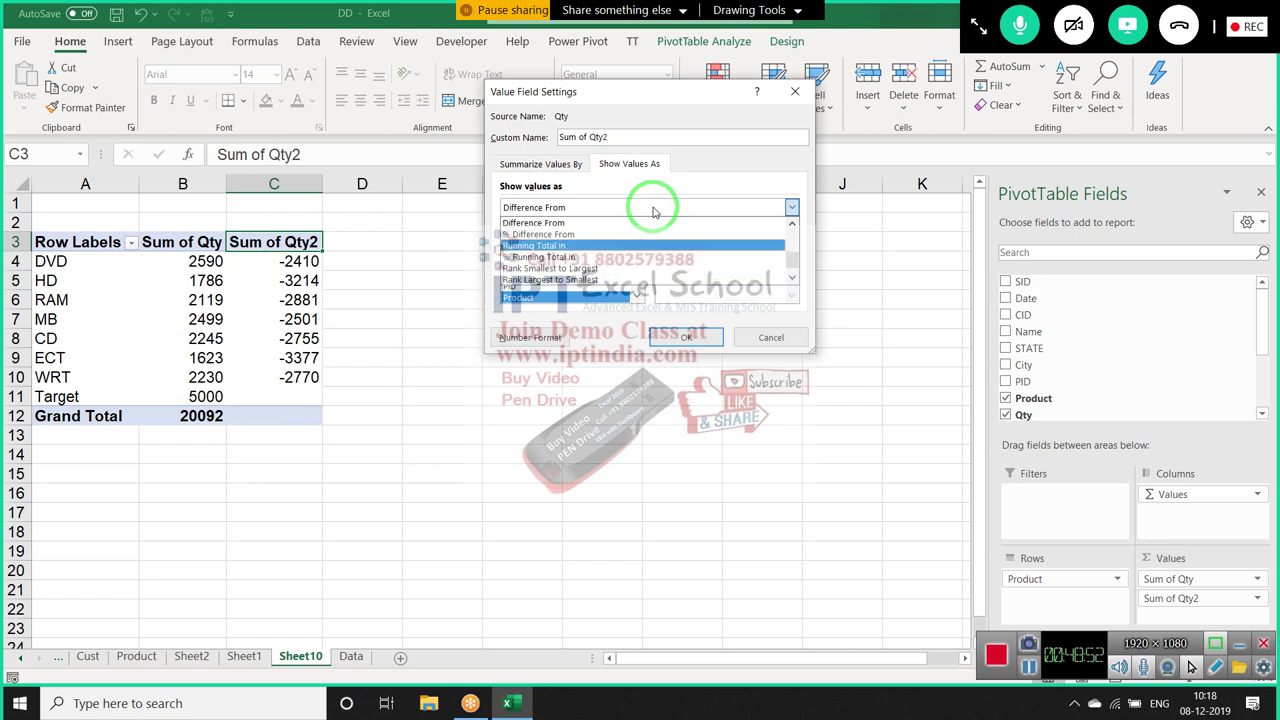
key("Down")
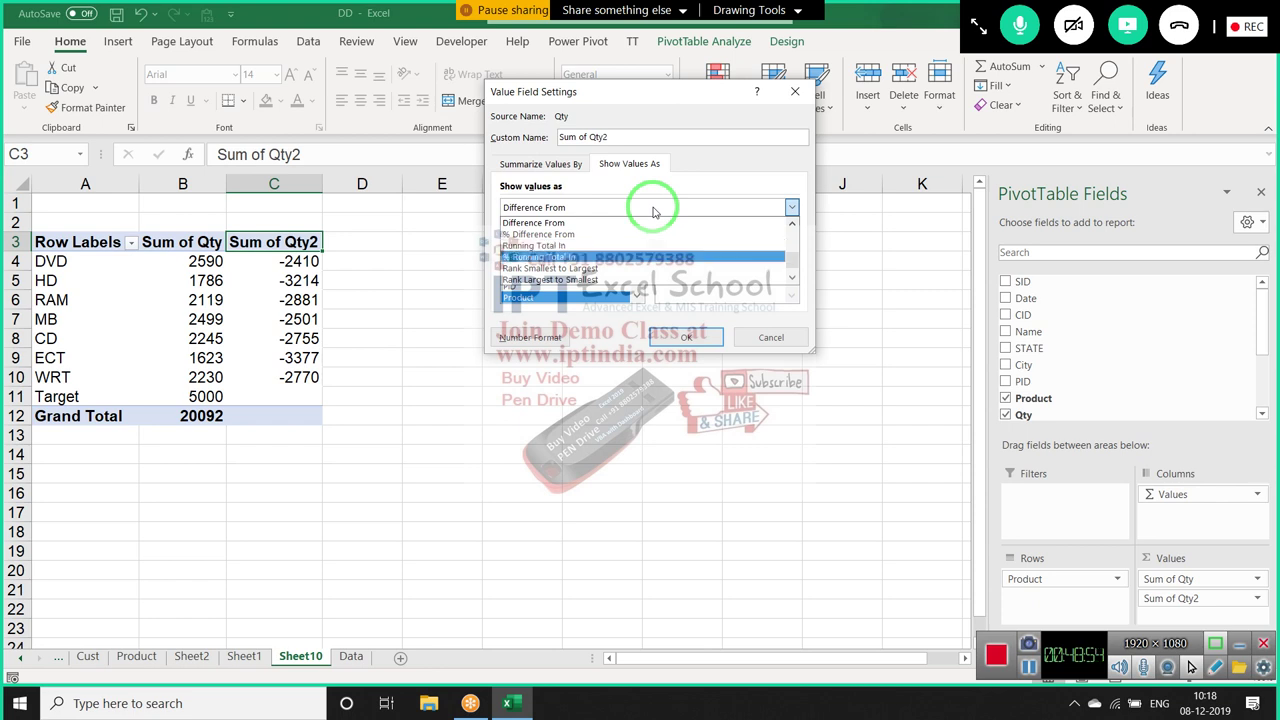
key("Down")
key("Down")
key("Down")
key("Up")
key("Up")
key("Up")
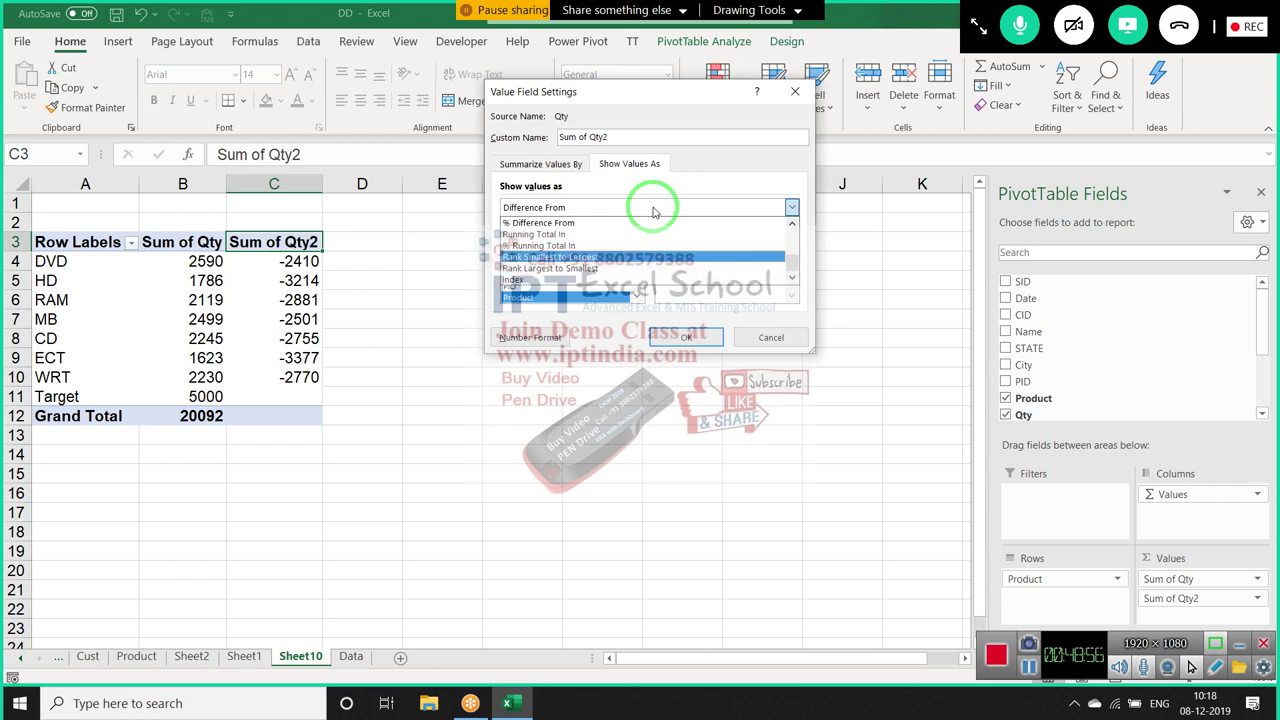
key("Up")
key("Up")
key("Up")
key("Down")
key("Down")
key("Down")
key("Down")
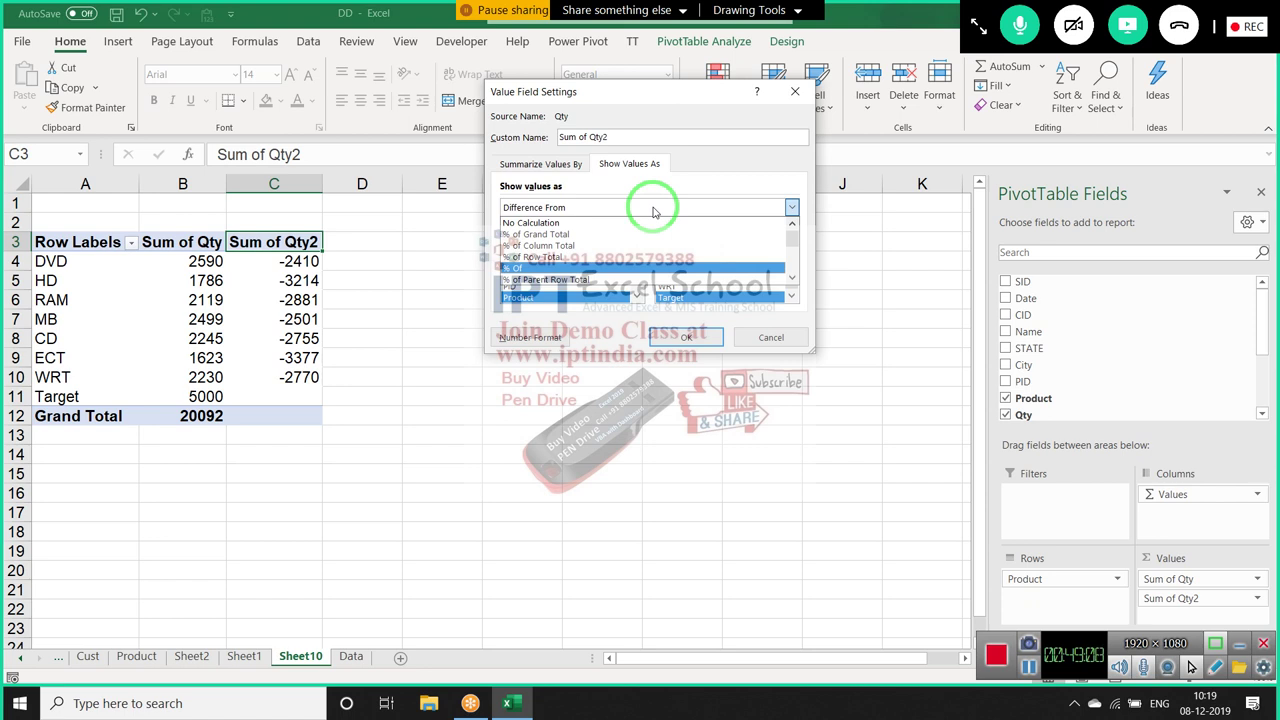
left_click(654, 211)
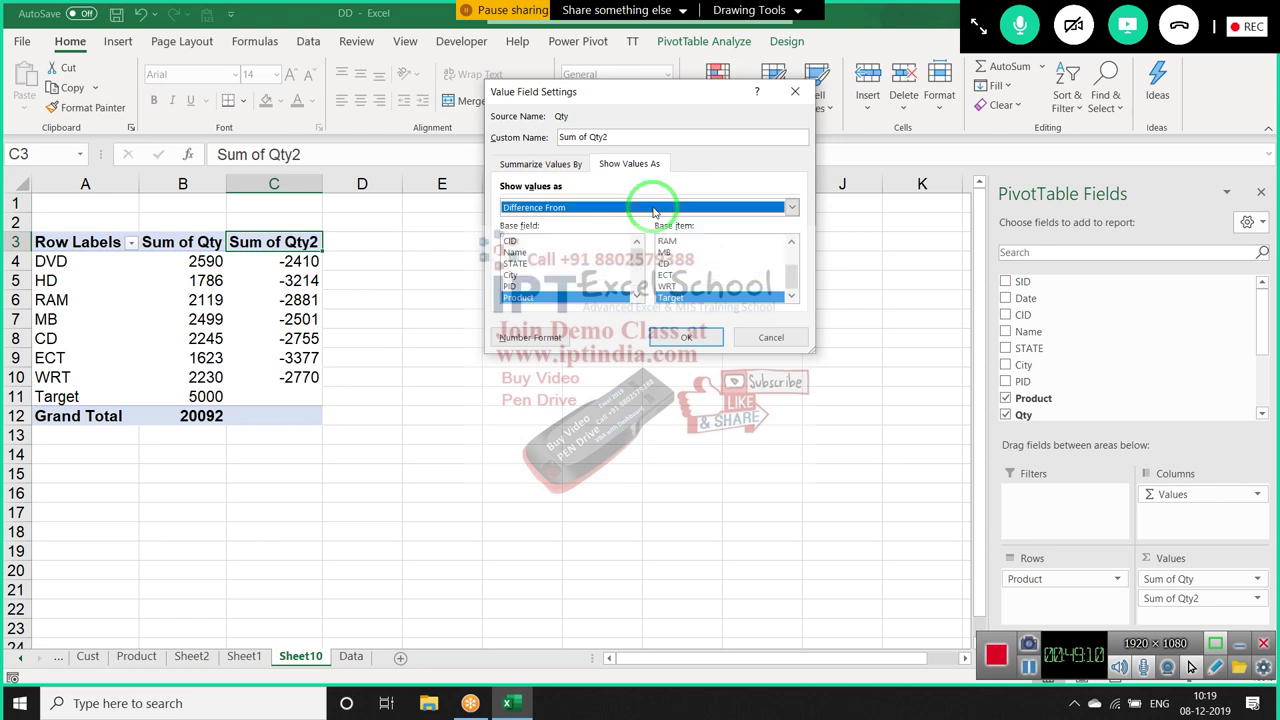
key("Return")
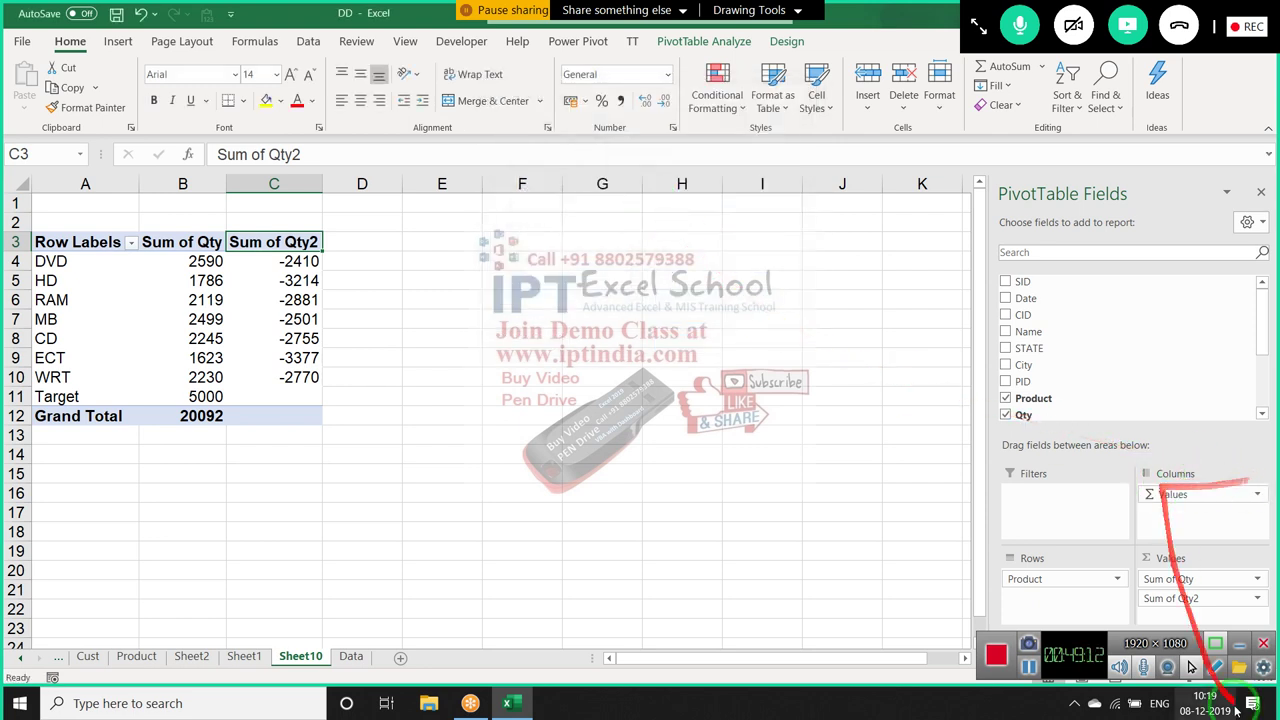
Remove Sum of Qty2 from Values and add Amt as Sum of Amt, totalling 101785
left_click_drag(1200, 598, 1114, 346)
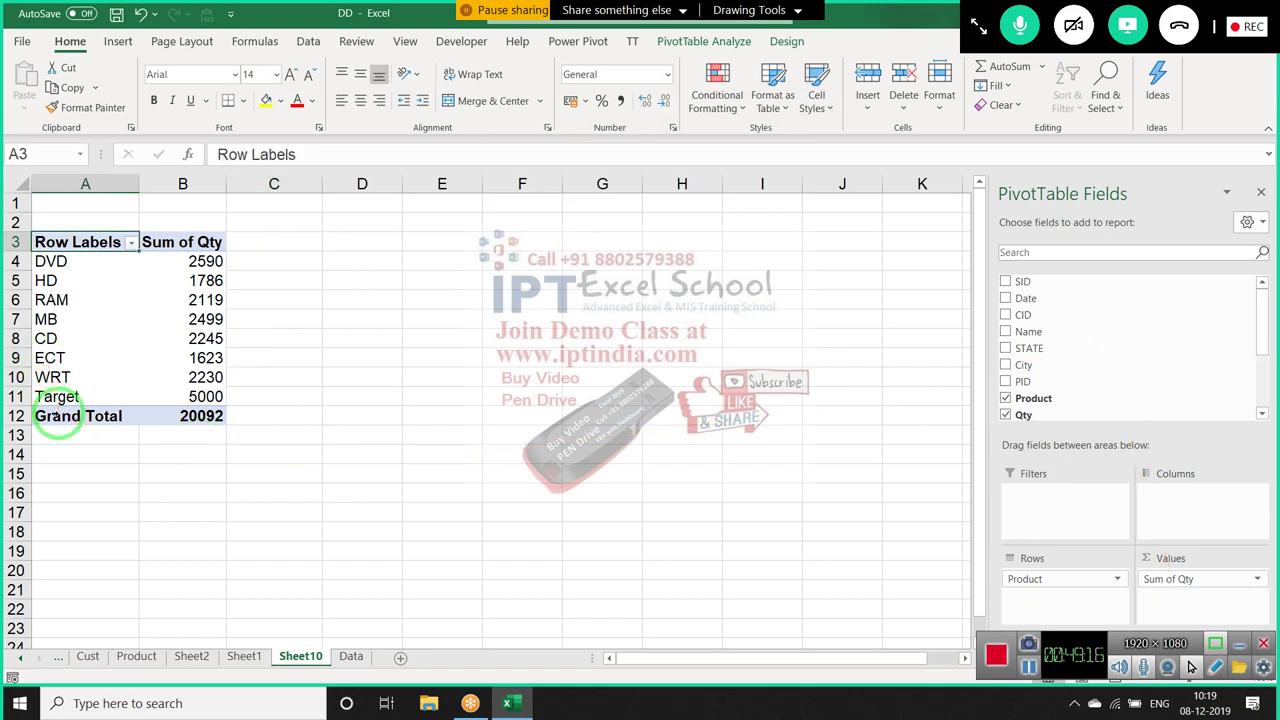
left_click_drag(172, 242, 236, 237)
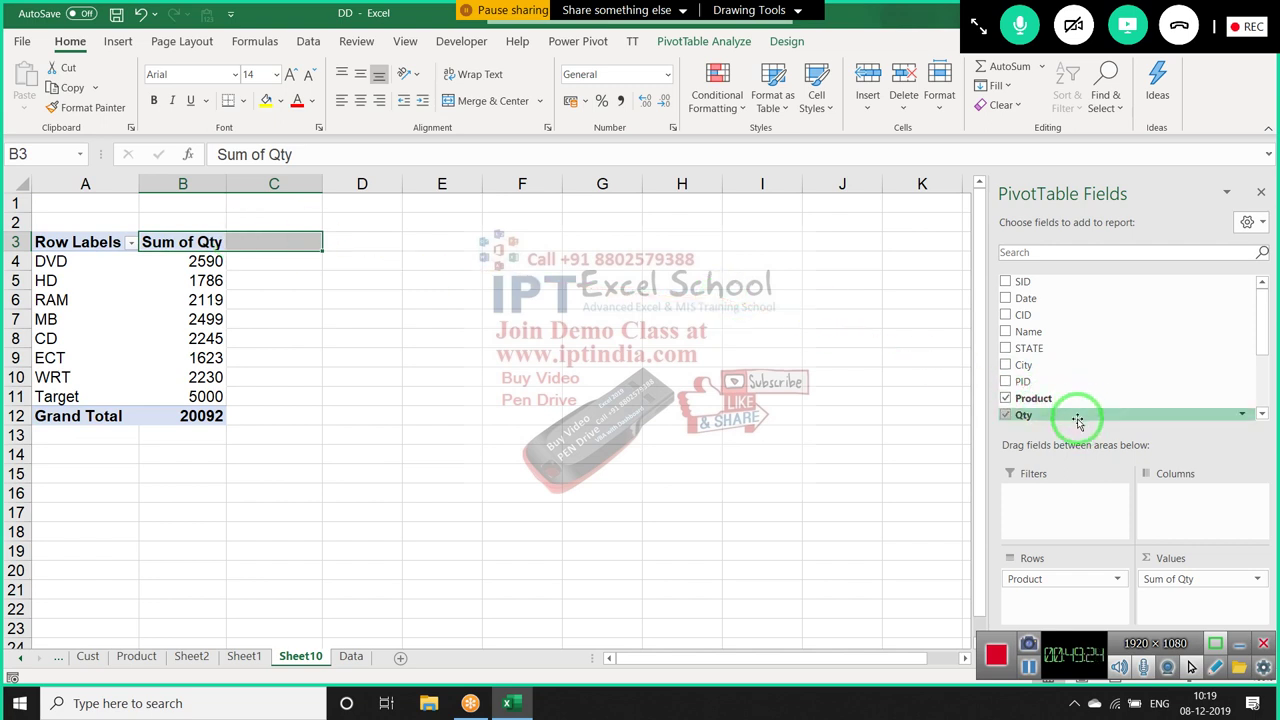
scroll(1210, 345, "down", 1)
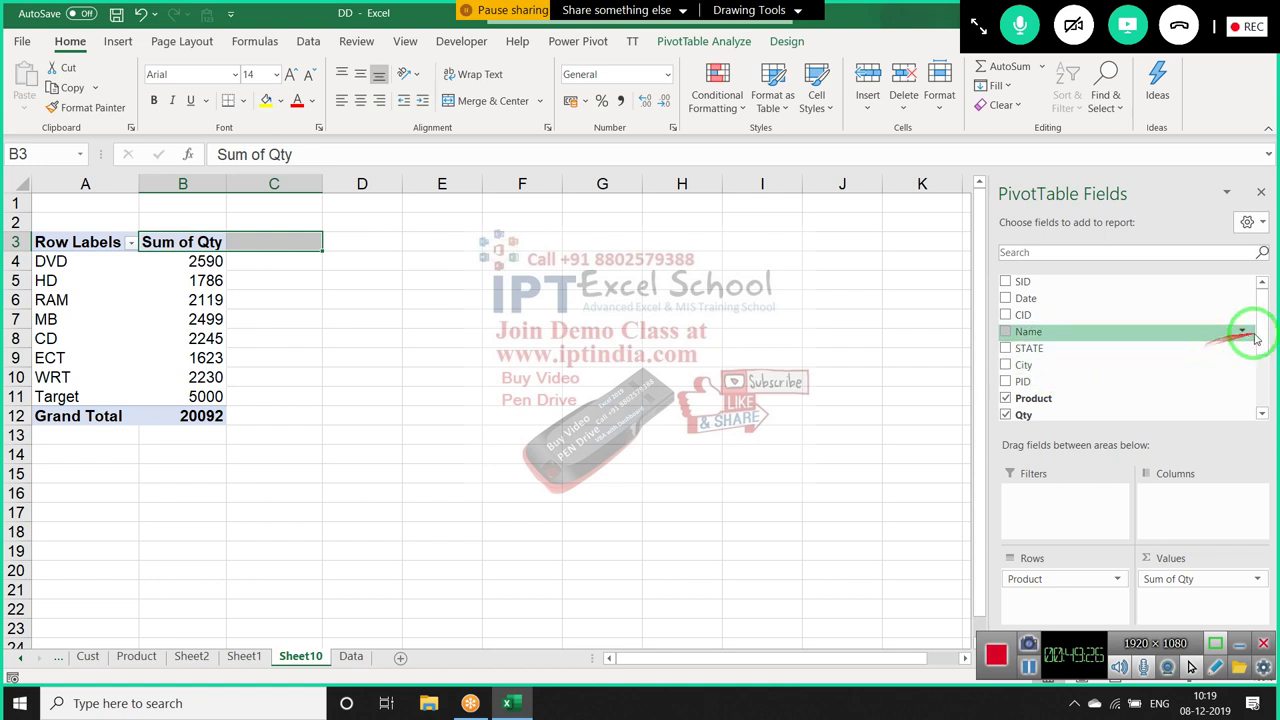
scroll(1200, 355, "down", 1)
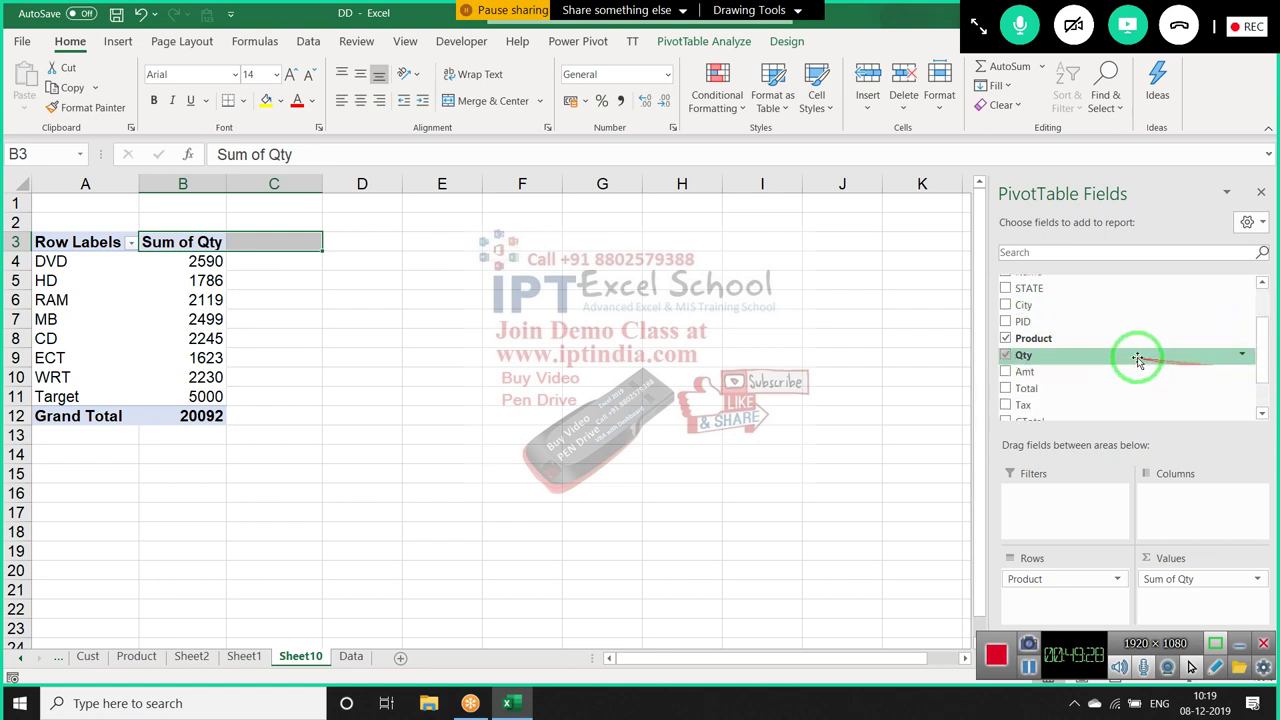
left_click_drag(1137, 371, 1178, 586)
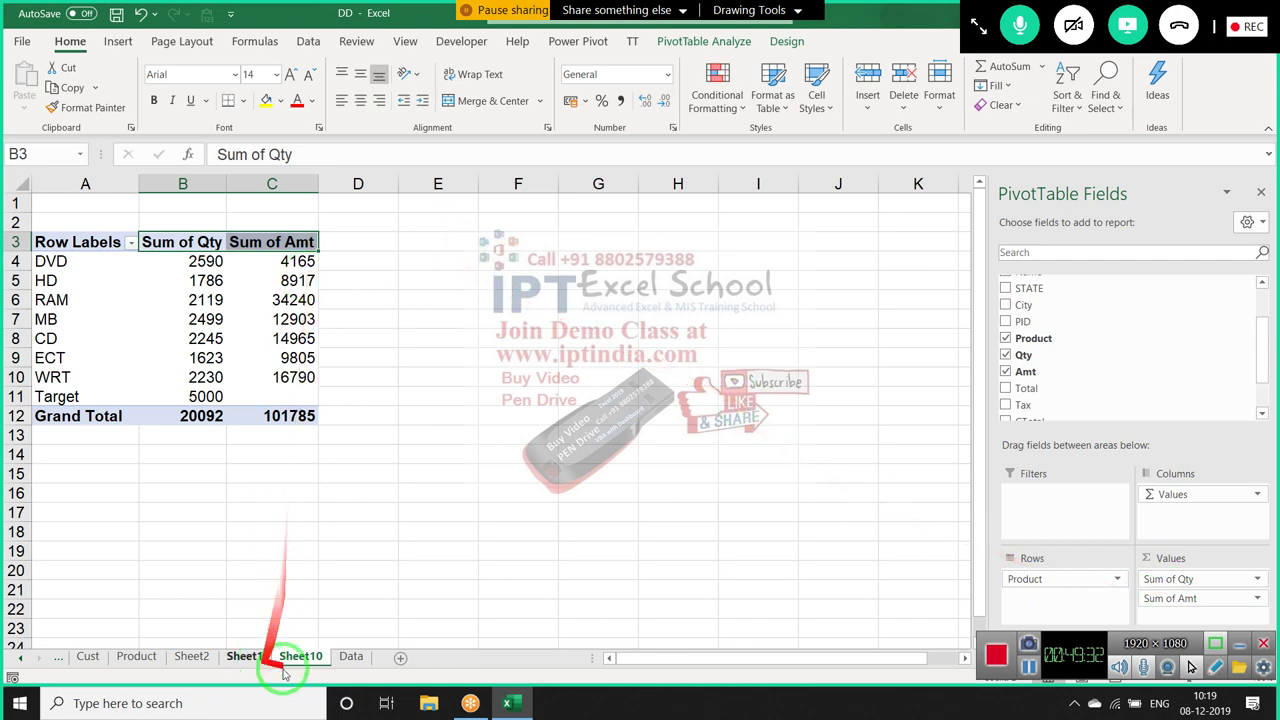
Review the Amt and Total columns on the Data sheet, starting from the first Total in K2
left_click(350, 656)
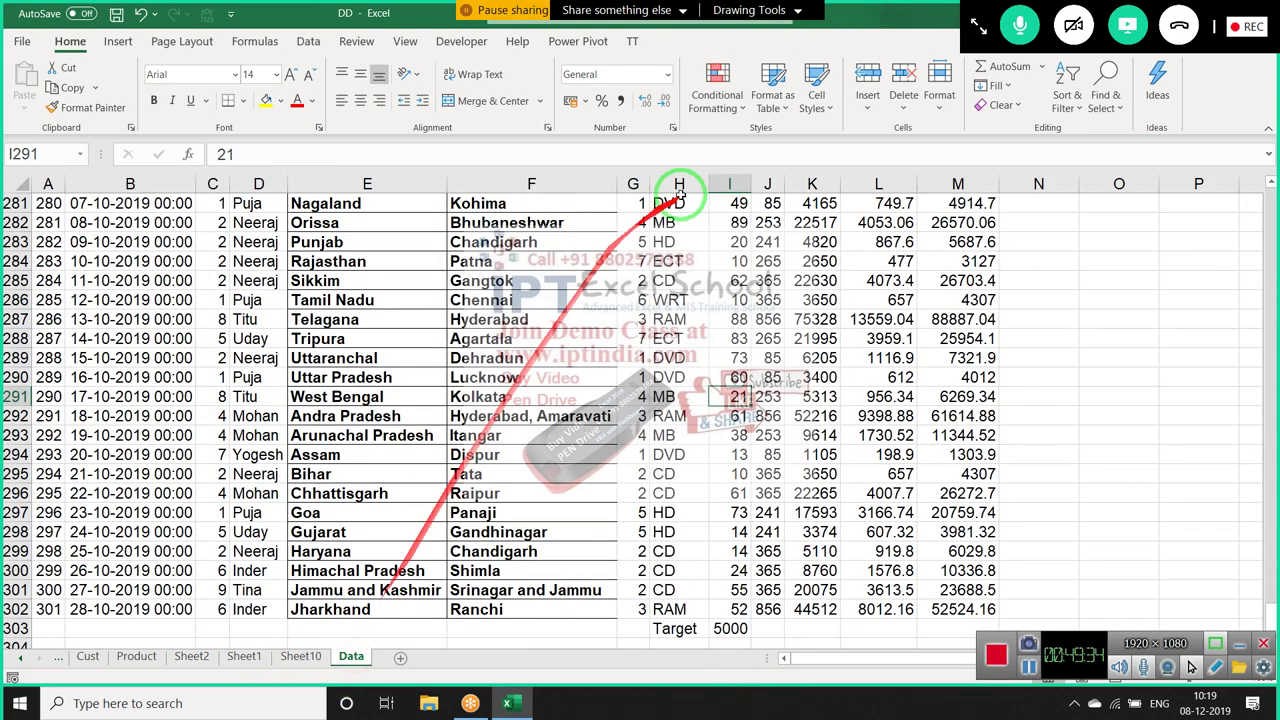
key("Right")
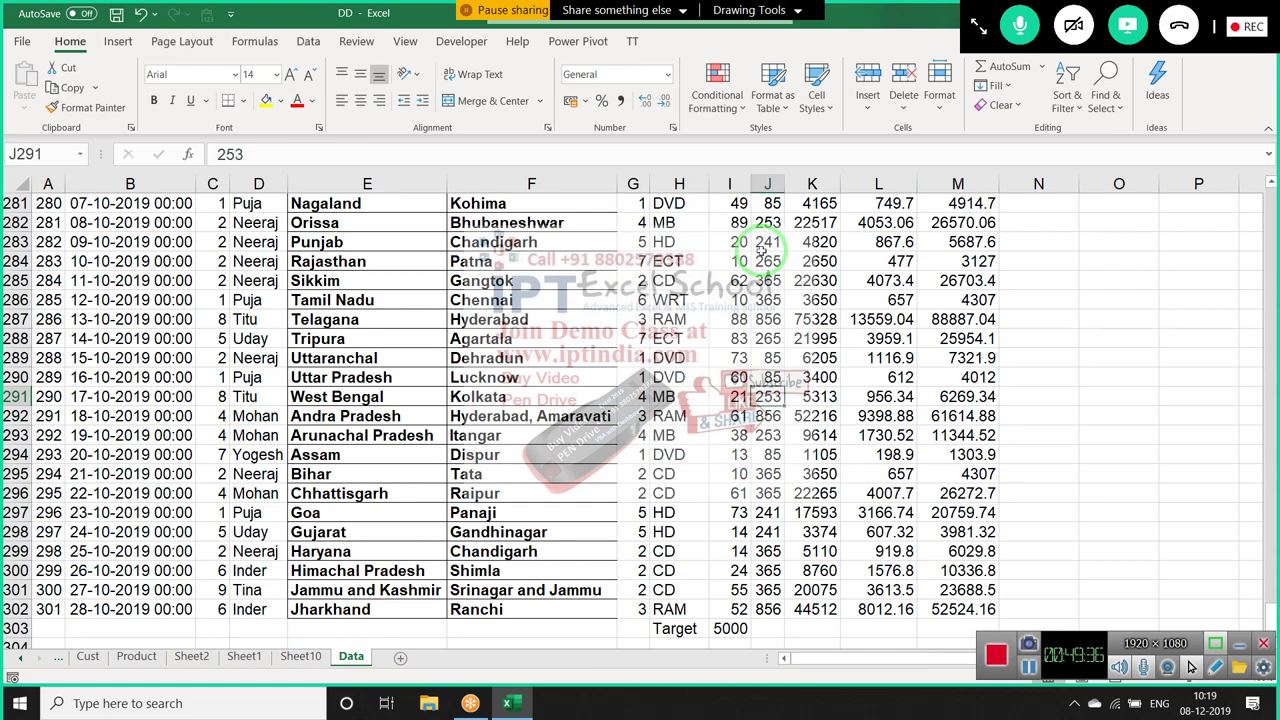
key("Right")
key("ctrl+Up")
key("Down")
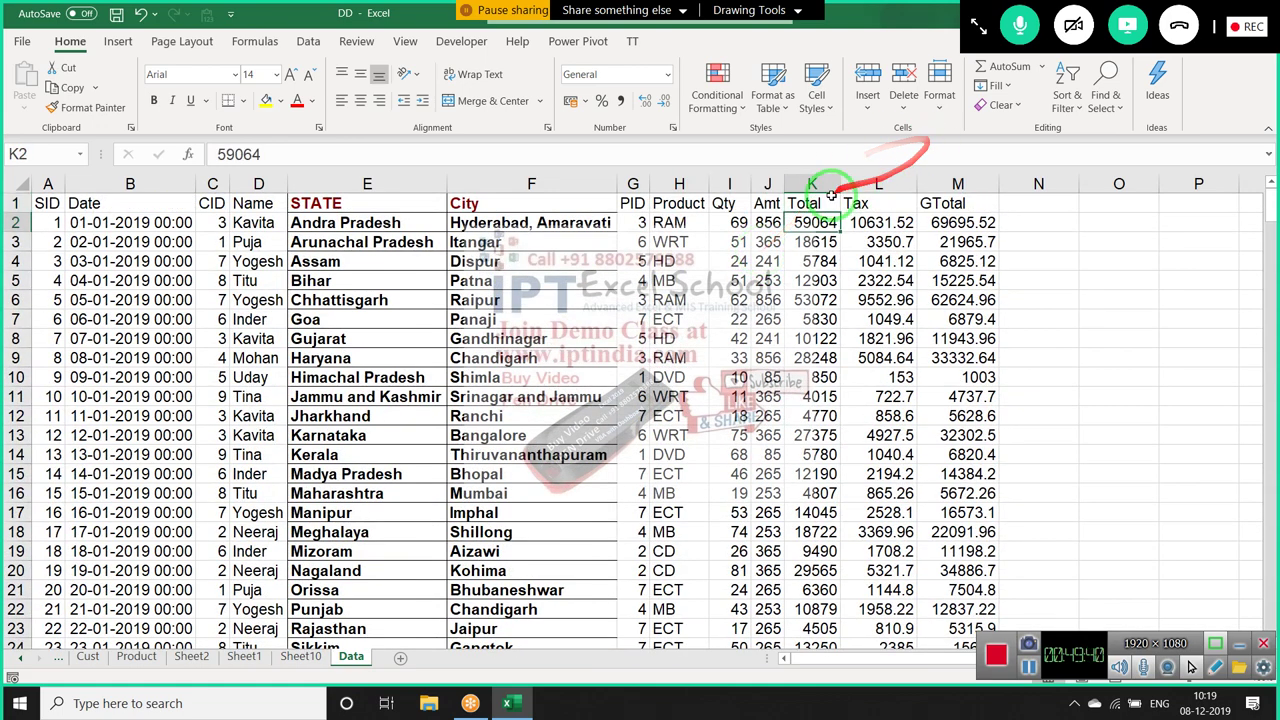
left_click_drag(839, 205, 697, 347)
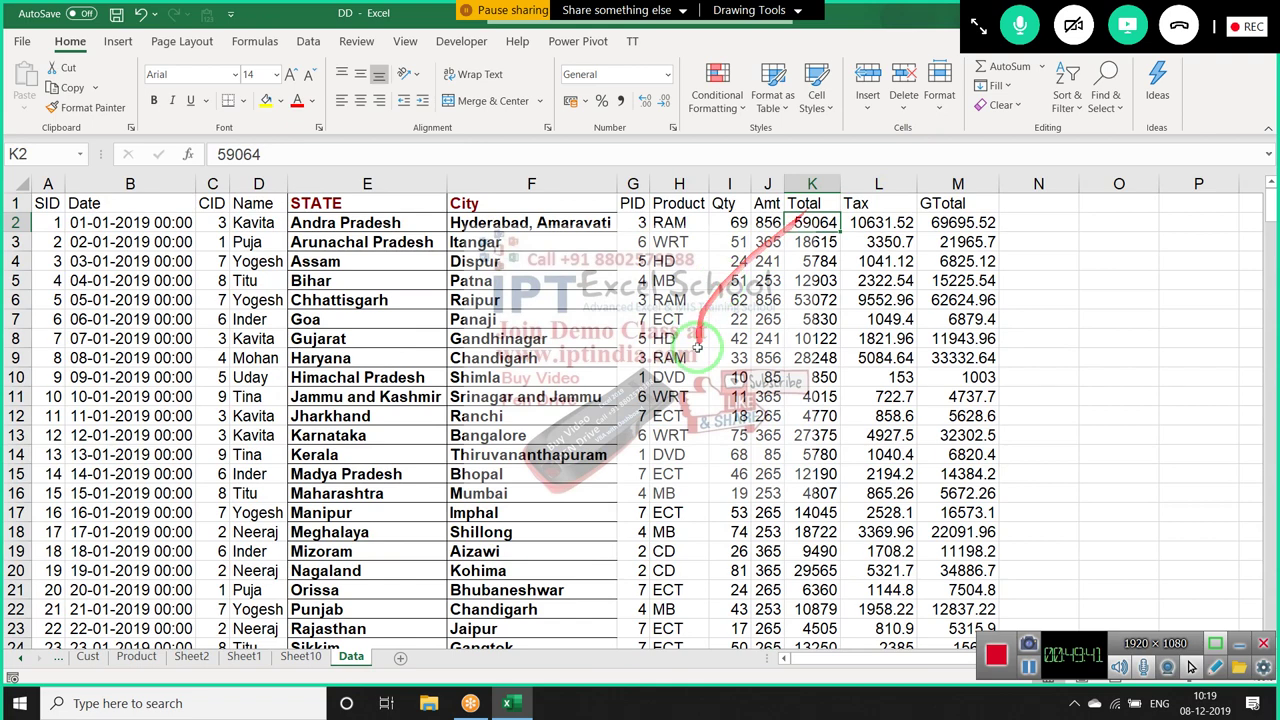
Return to the Sheet10 pivot and bring up the PivotTable Analyze commands
left_click(293, 662)
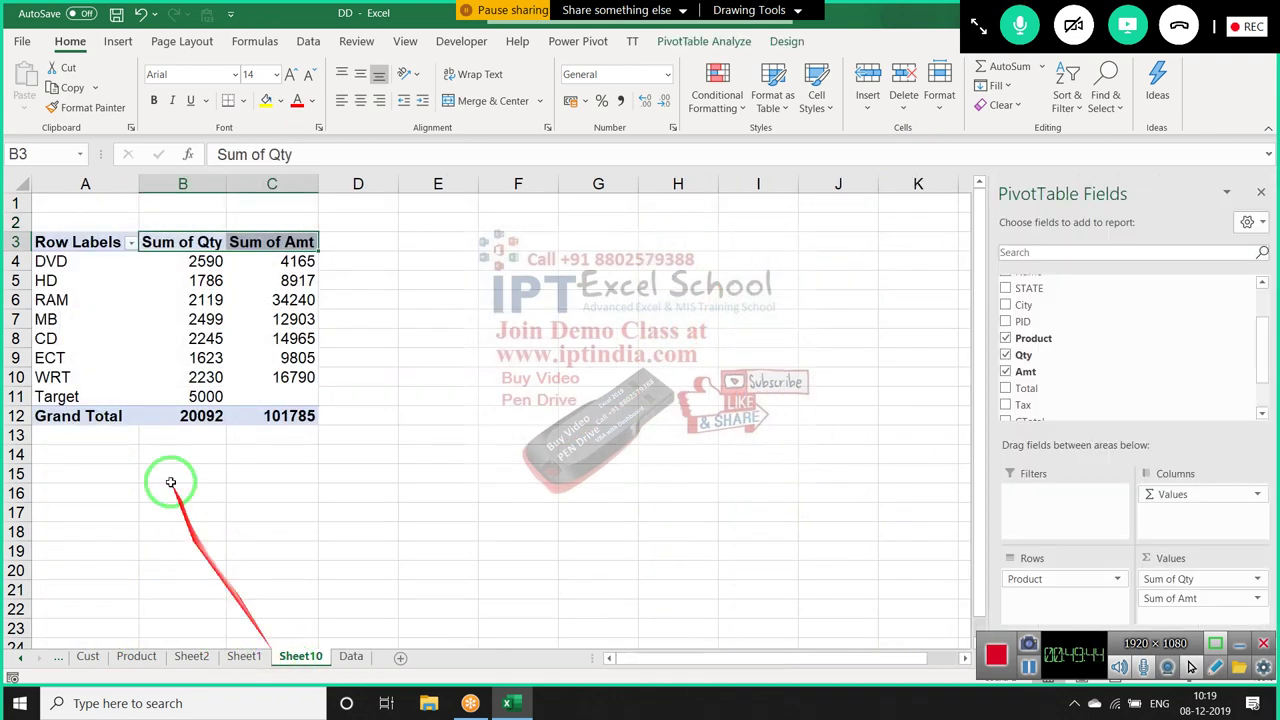
mouse_move(242, 382)
left_mouse_down()
mouse_move(263, 300)
mouse_move(260, 399)
left_mouse_up()
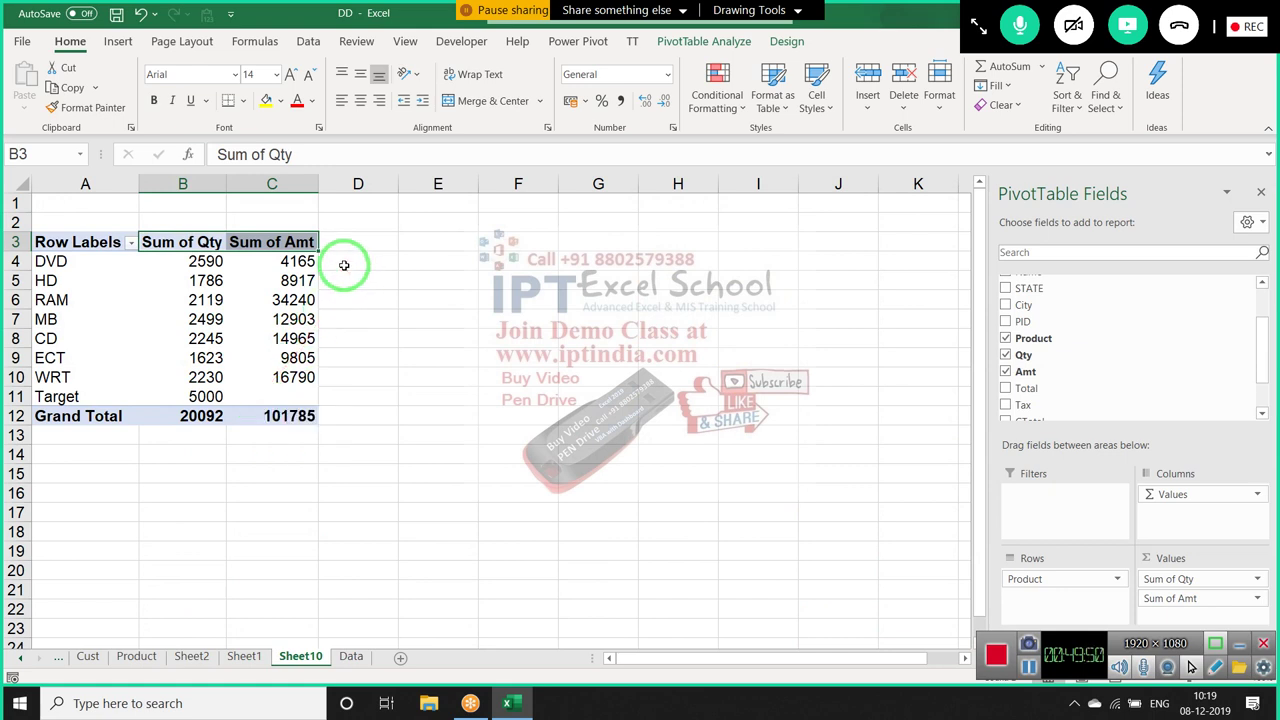
left_click(745, 44)
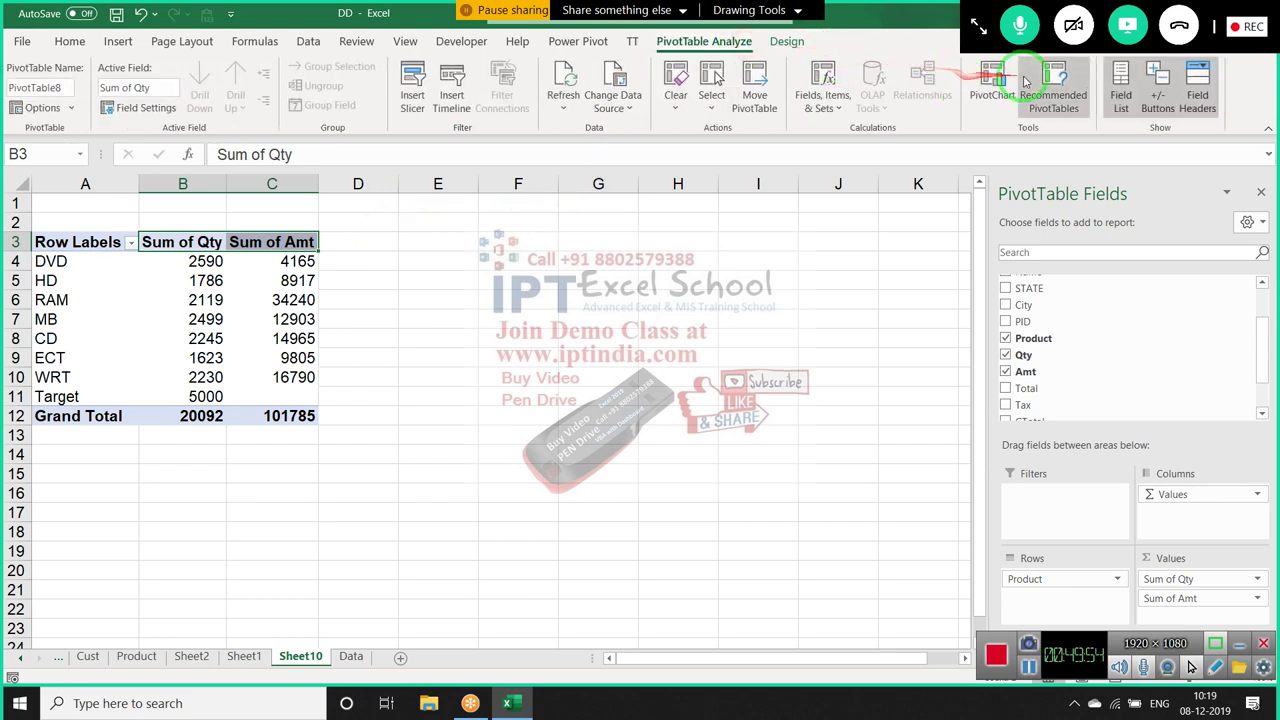
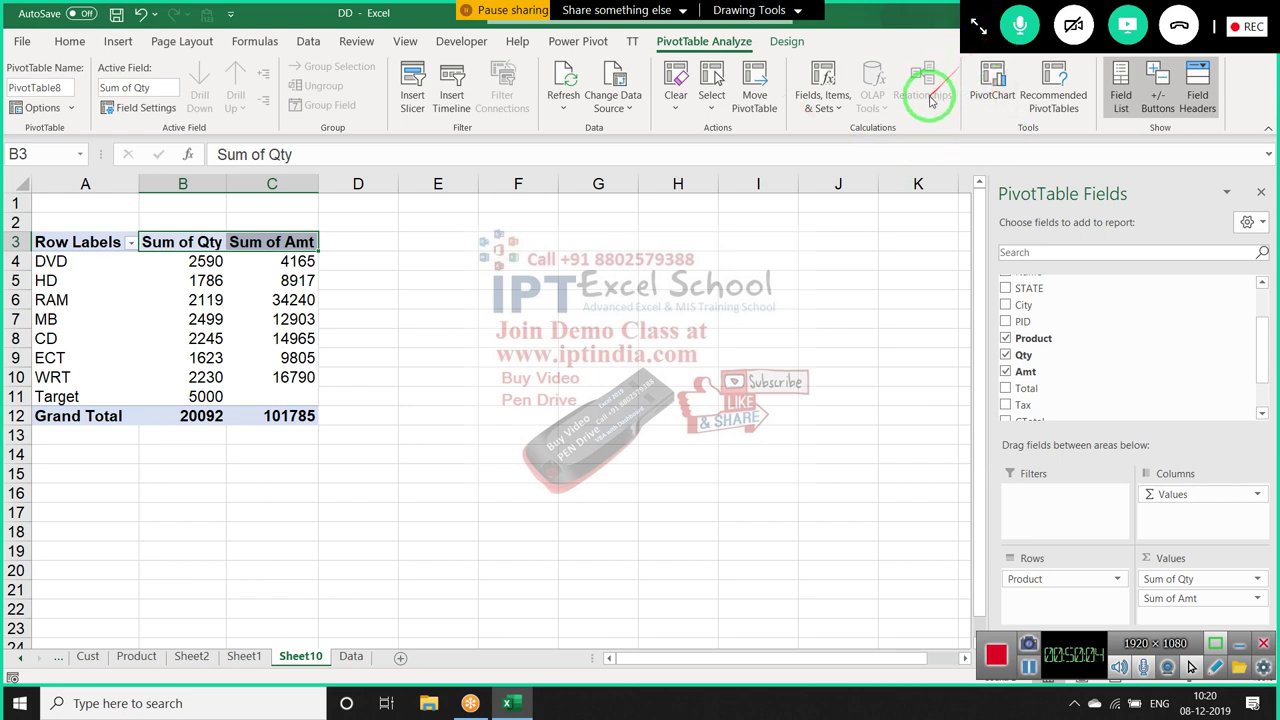
Start a new calculated field and name it Price
left_click(826, 108)
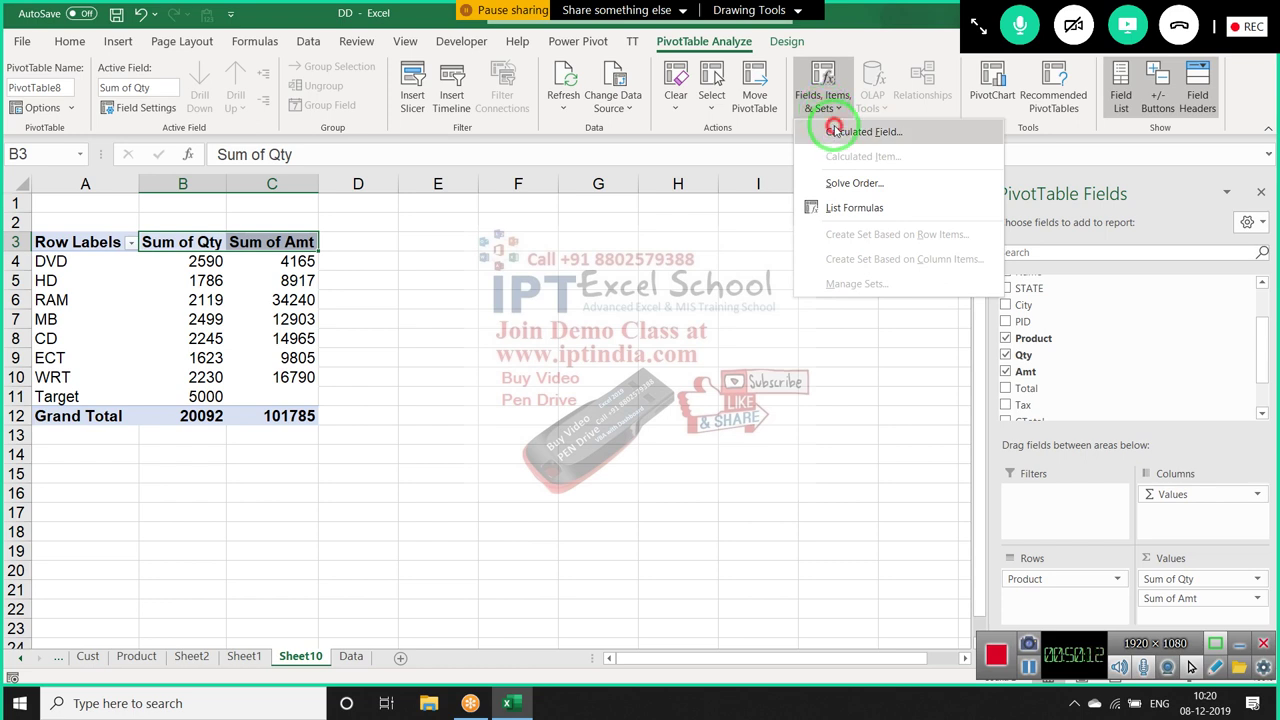
left_click(835, 130)
type("Tota")
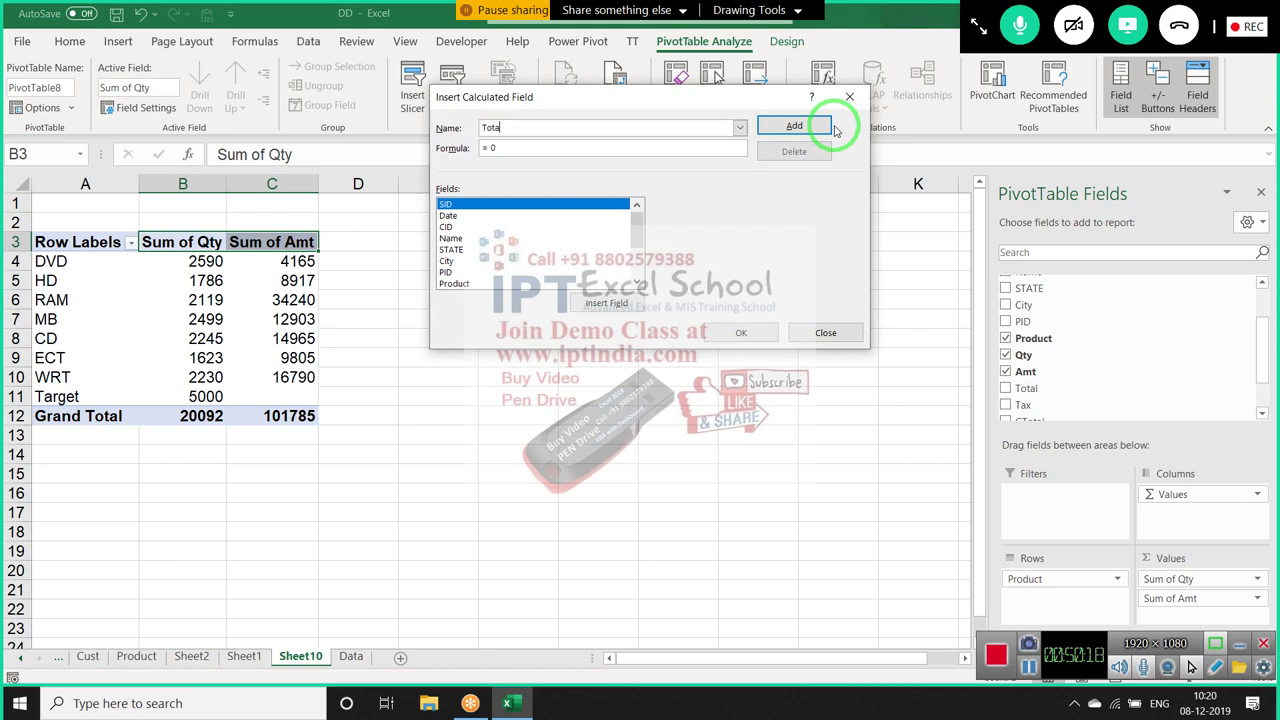
type("l")
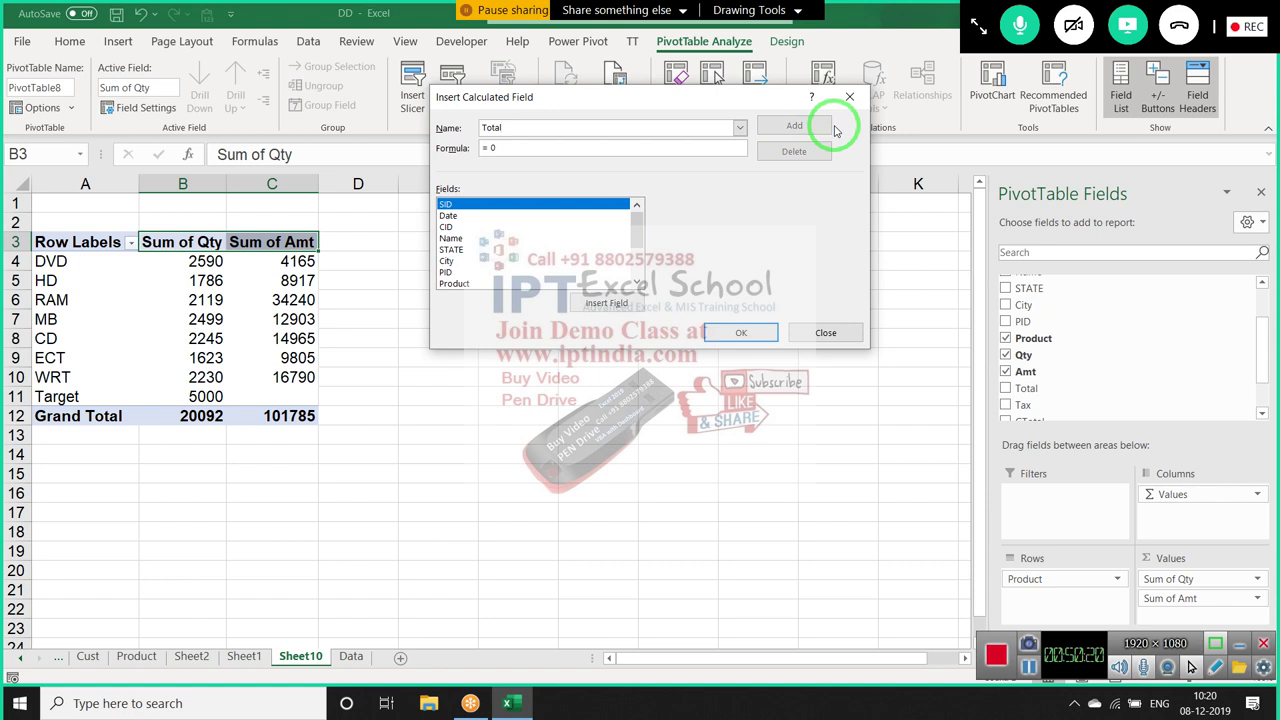
key("BackSpace")
key("BackSpace")
key("BackSpace")
key("BackSpace")
key("BackSpace")
type("G")
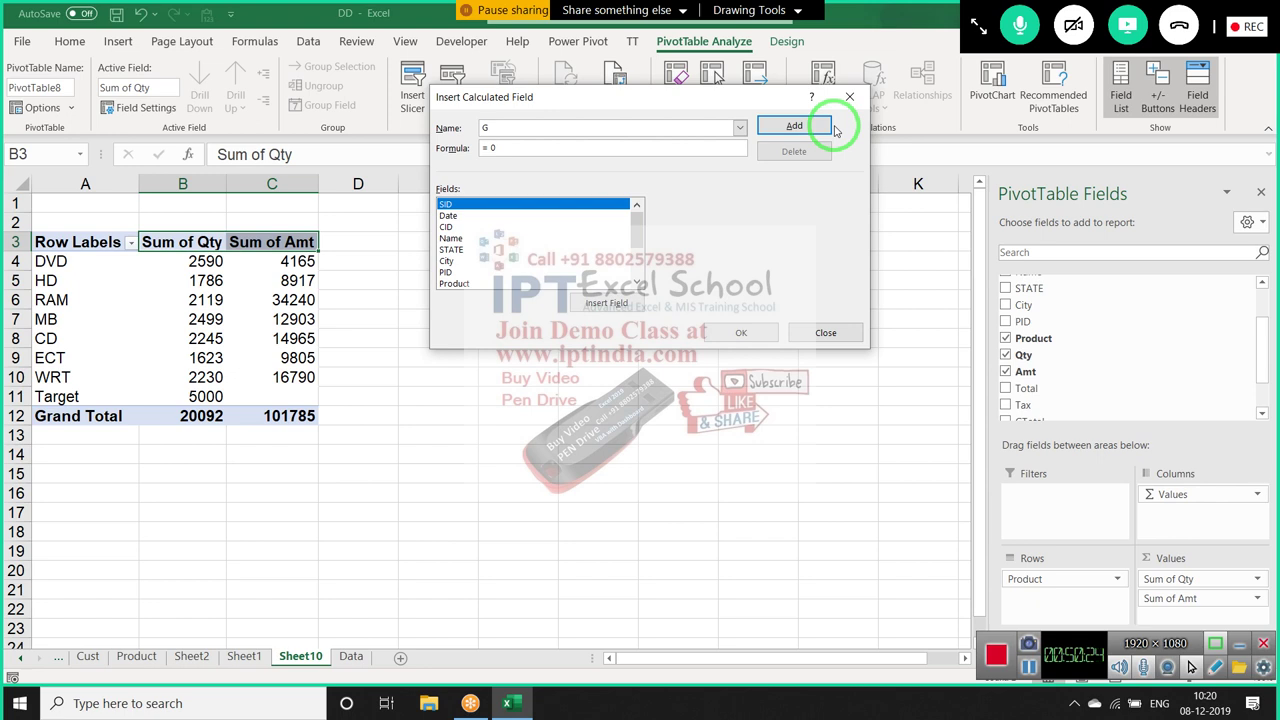
key("BackSpace")
type("Tot")
type("al")
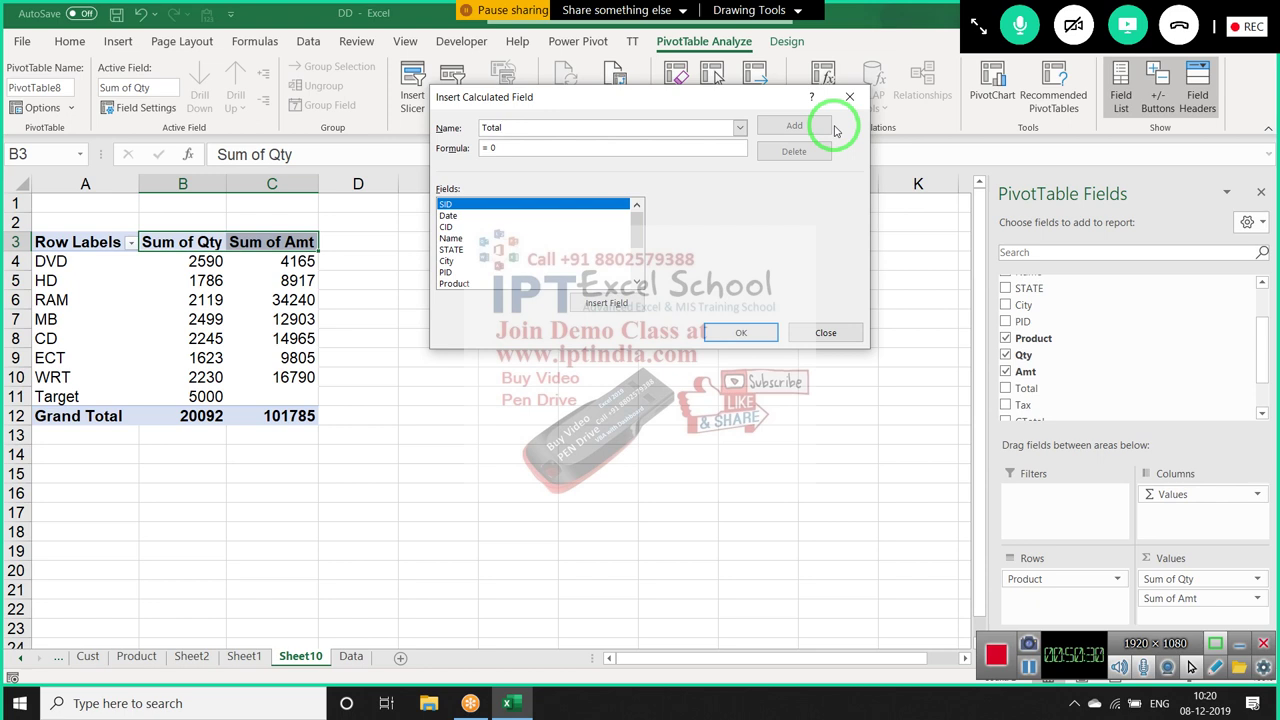
key("BackSpace")
key("BackSpace")
type("Price")
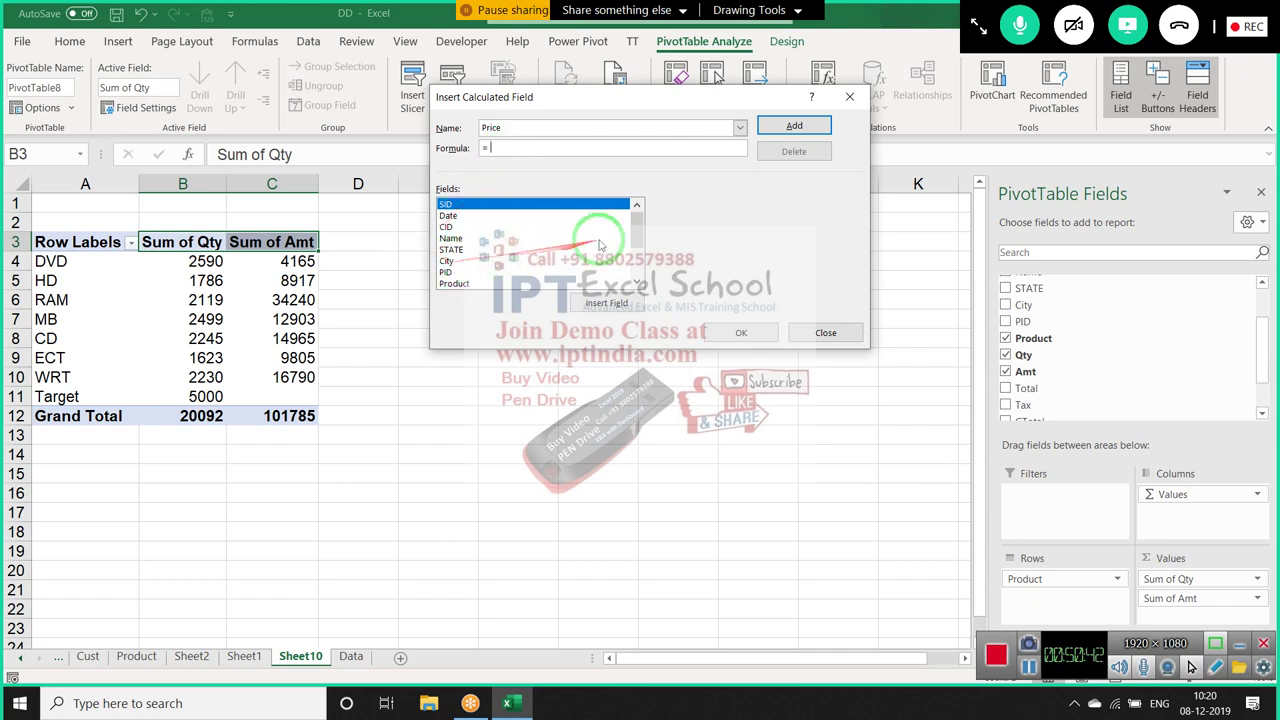
Define Price as Qty * Amt, add it and place Sum of Price in the pivot table
scroll(540, 242, "down", 1)
scroll(515, 240, "down", 1)
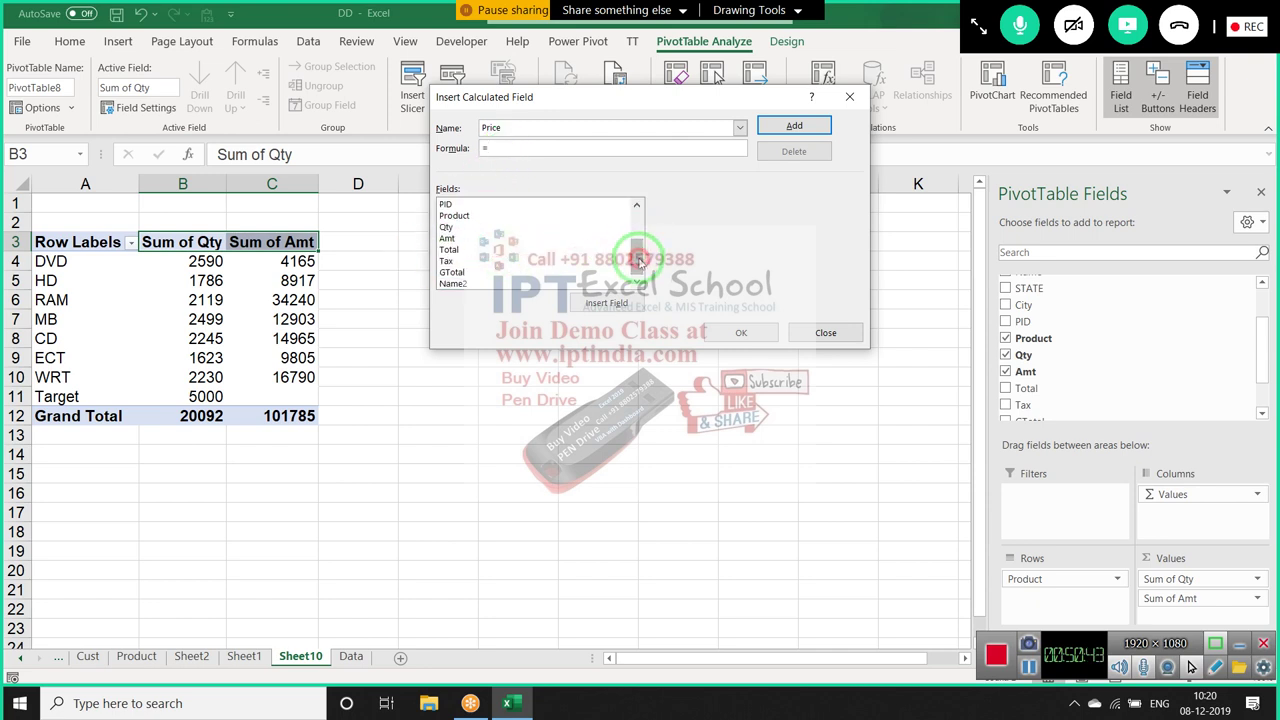
left_click(507, 227)
left_click(590, 304)
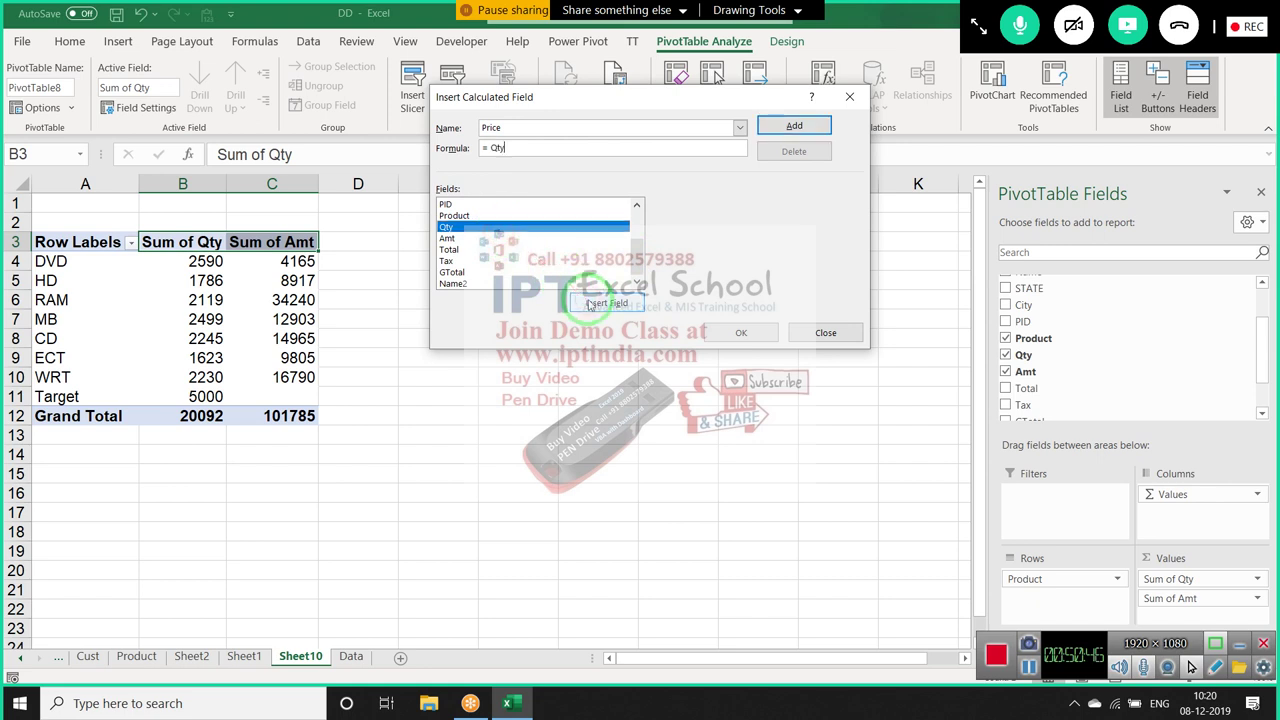
type("*")
left_click(447, 238)
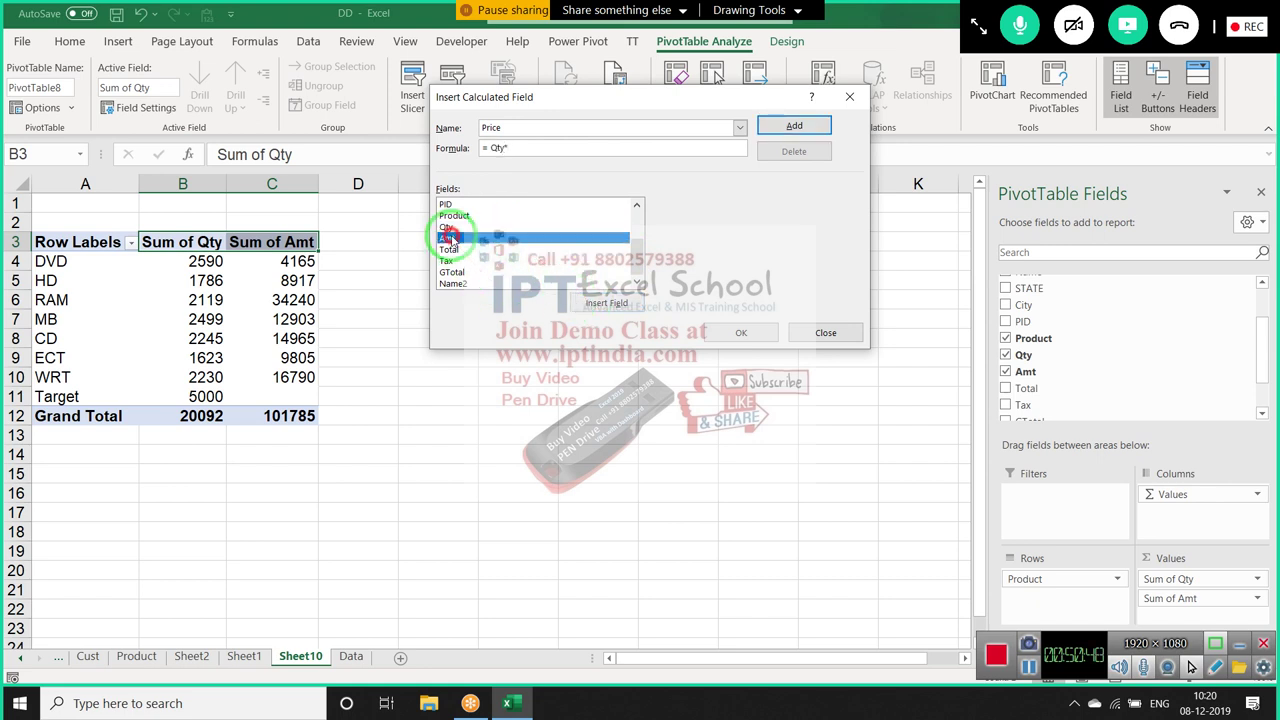
left_click(590, 303)
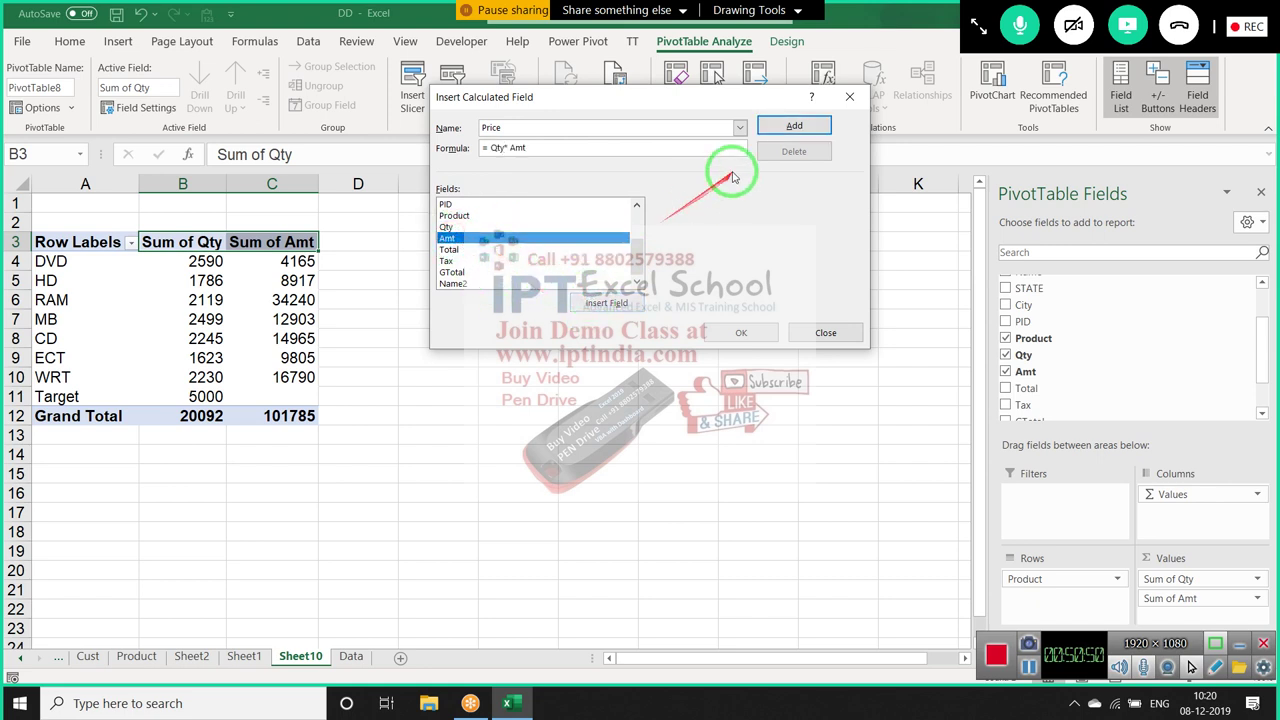
left_click(790, 125)
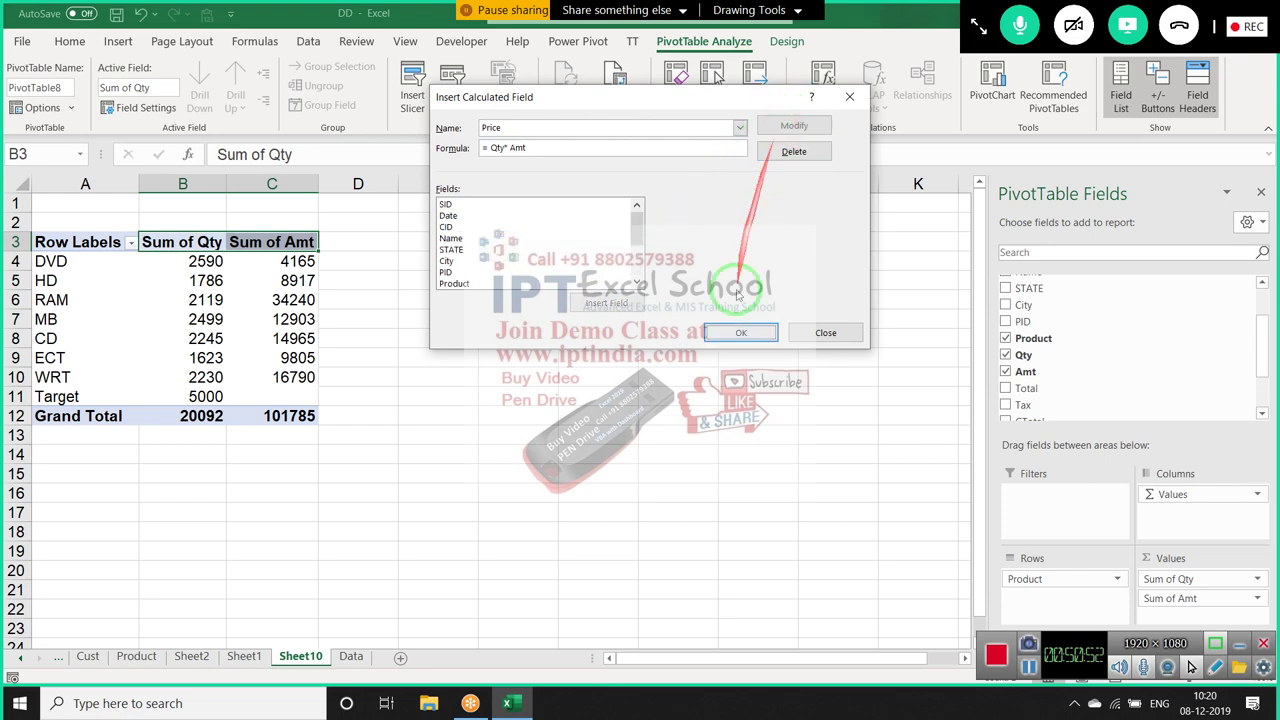
left_click(740, 332)
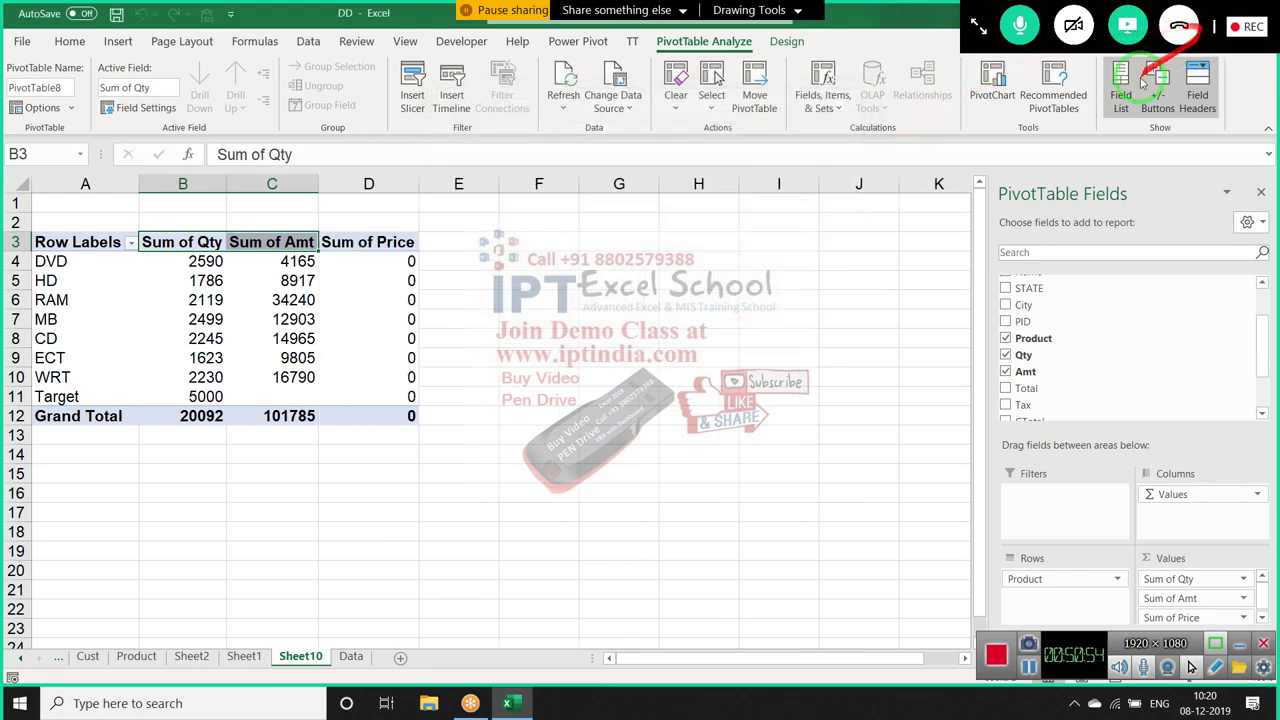
Mute the talking participant in GoToMeeting and collapse the meeting panel back over Excel
left_click(975, 45)
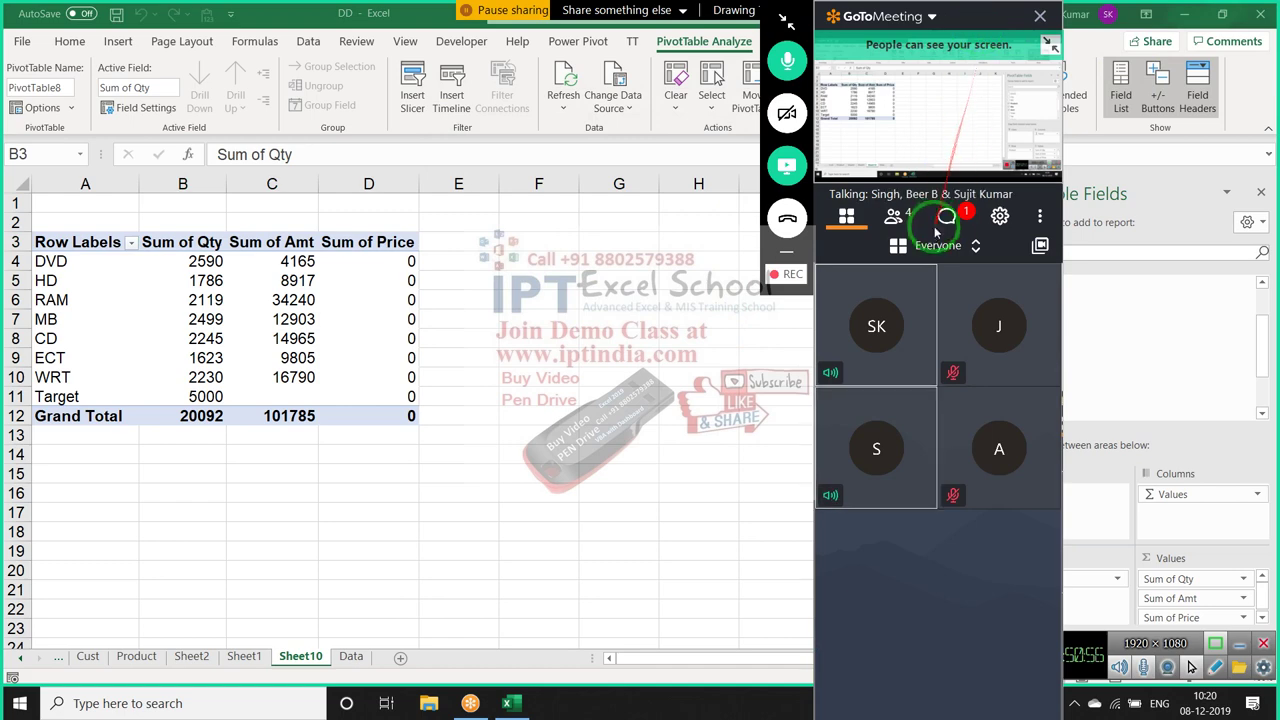
left_click(895, 218)
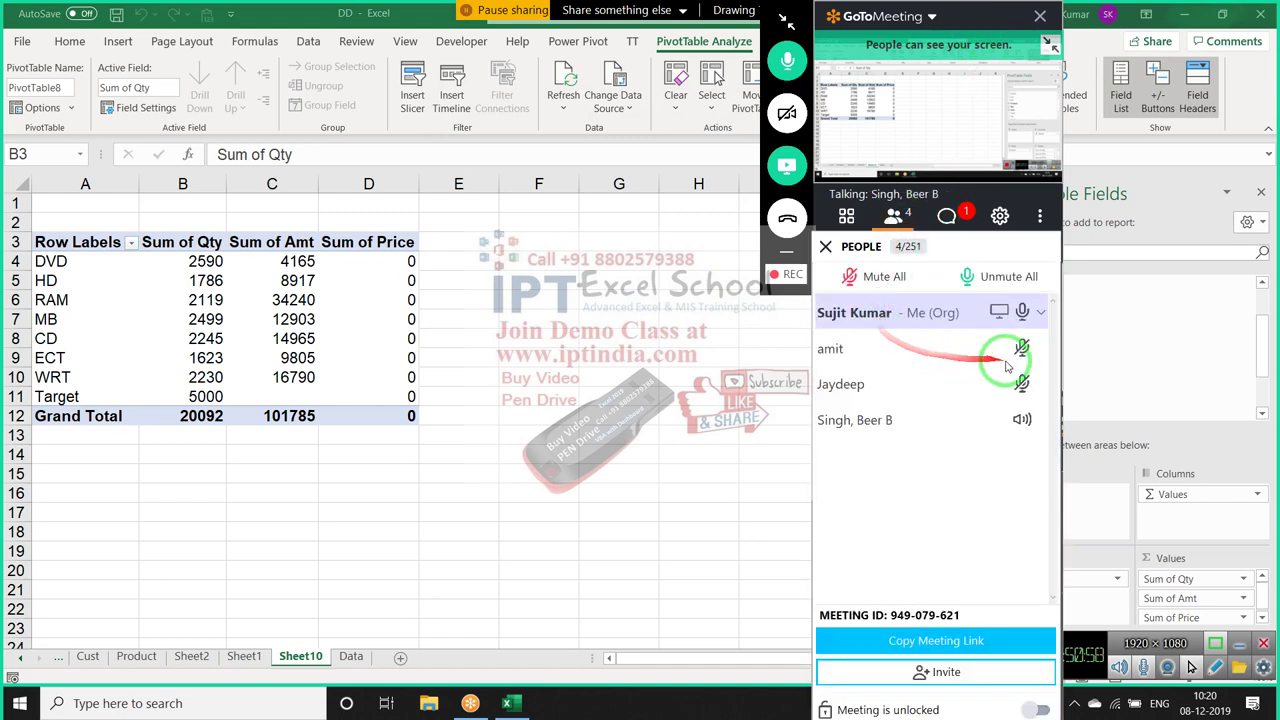
left_click(1017, 418)
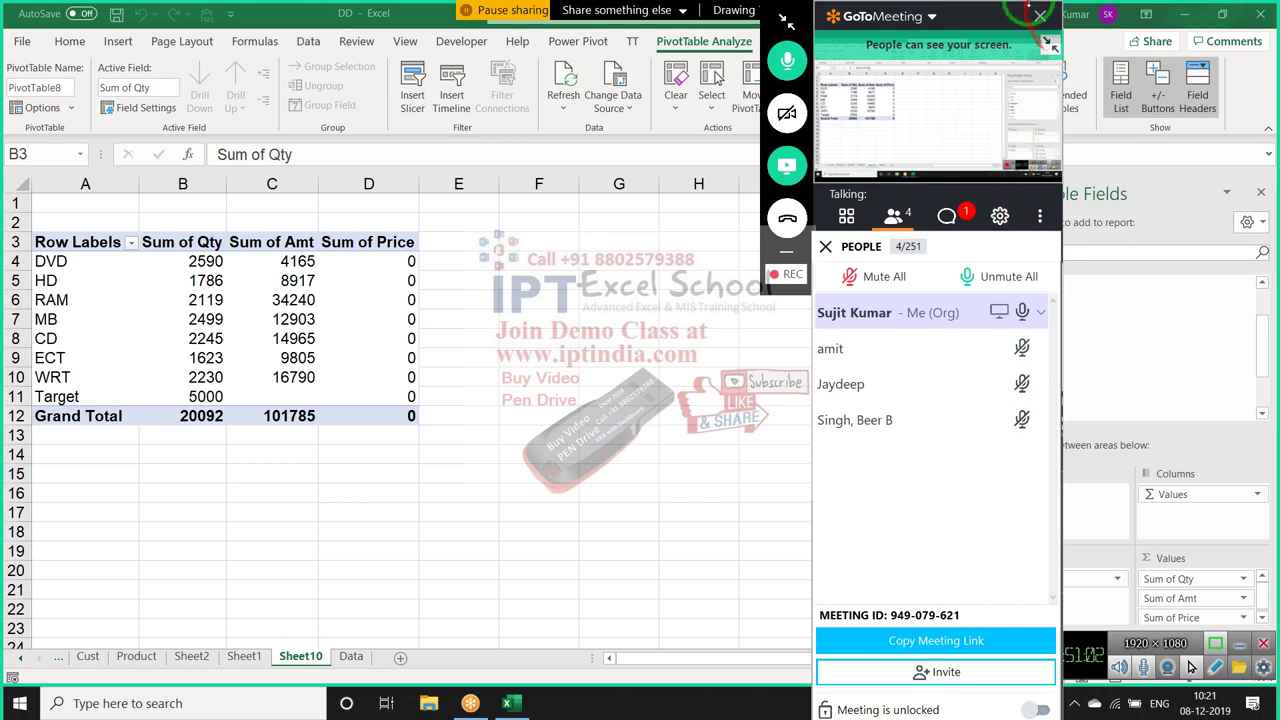
left_click(787, 20)
key("shift+Right")
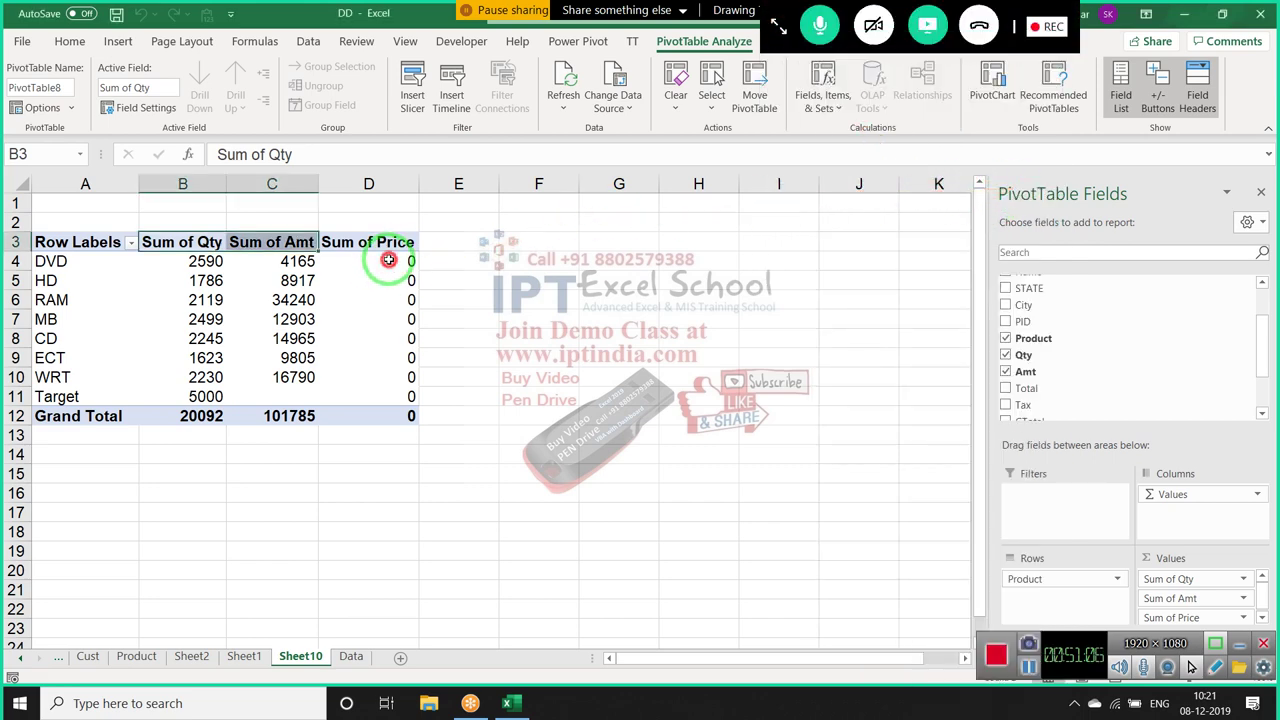
mouse_move(393, 261)
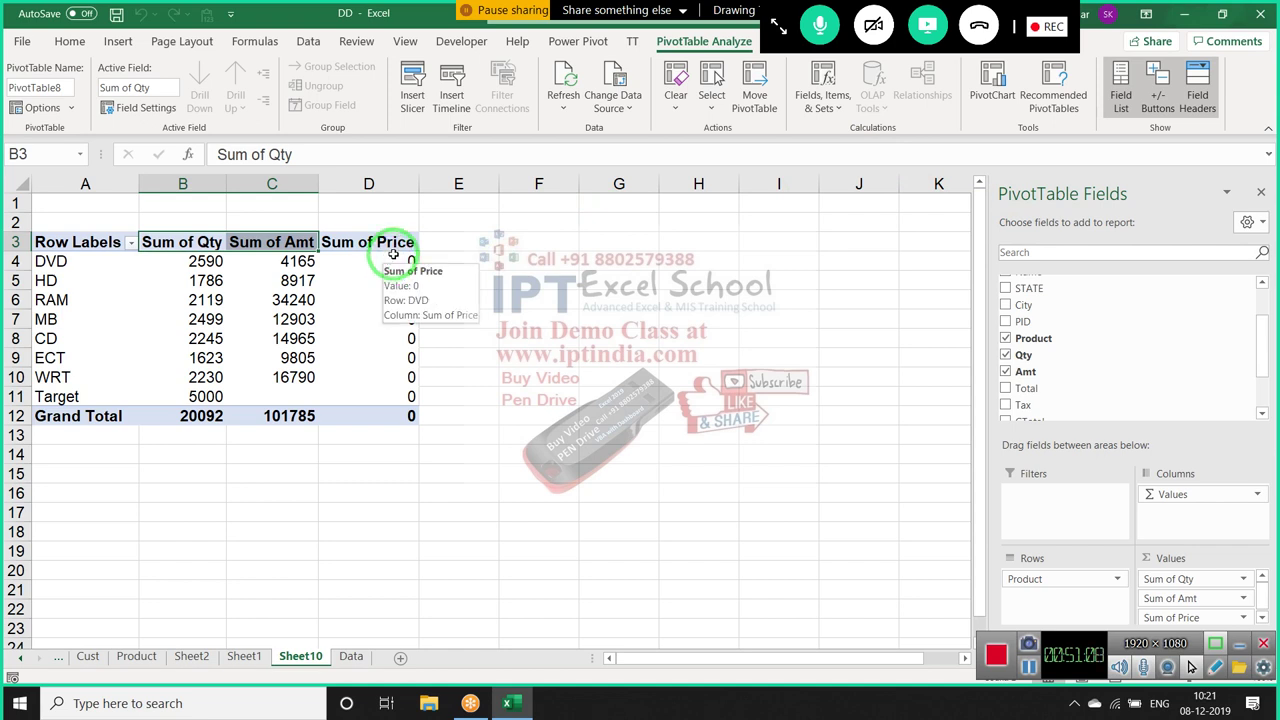
left_click(394, 243)
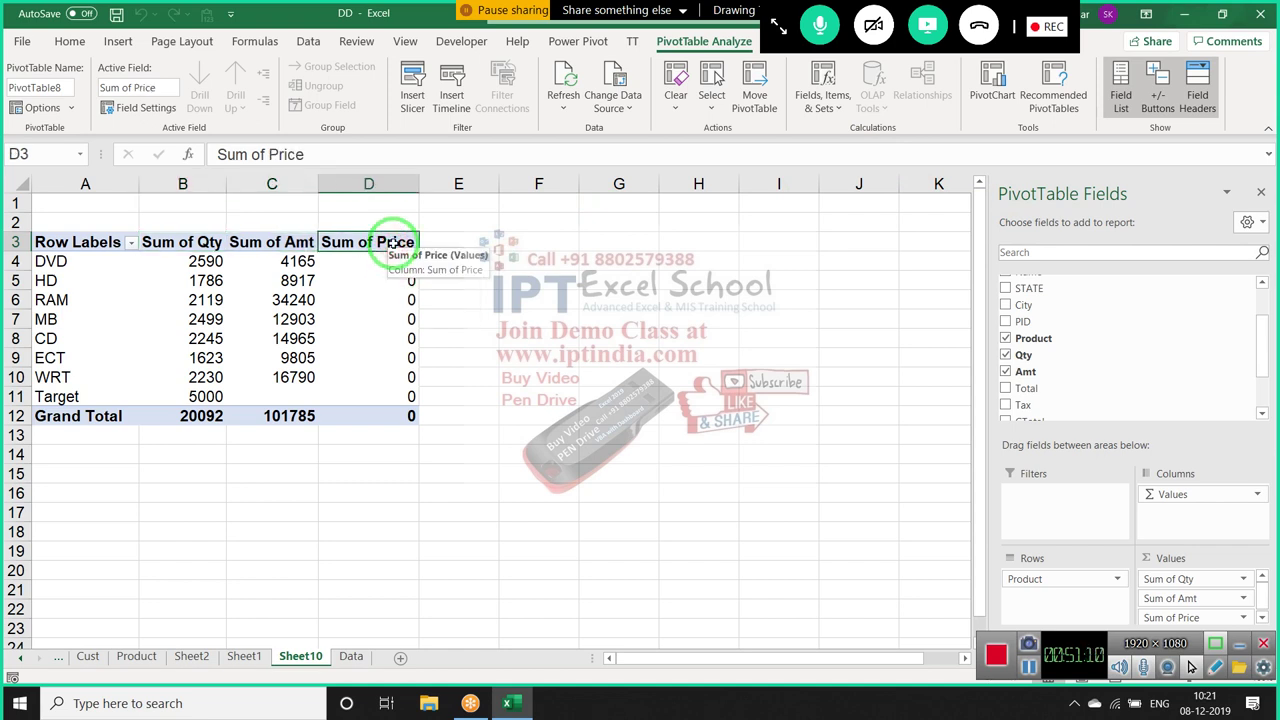
left_click(400, 261)
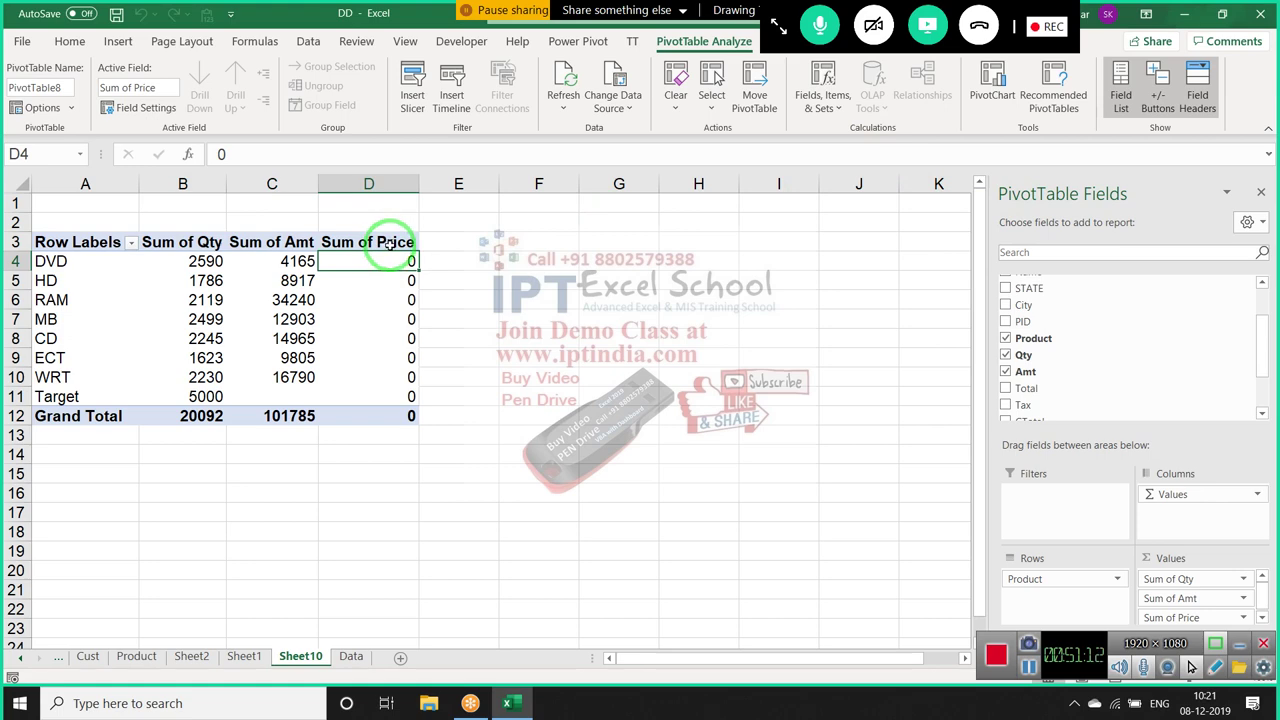
double_click(390, 243)
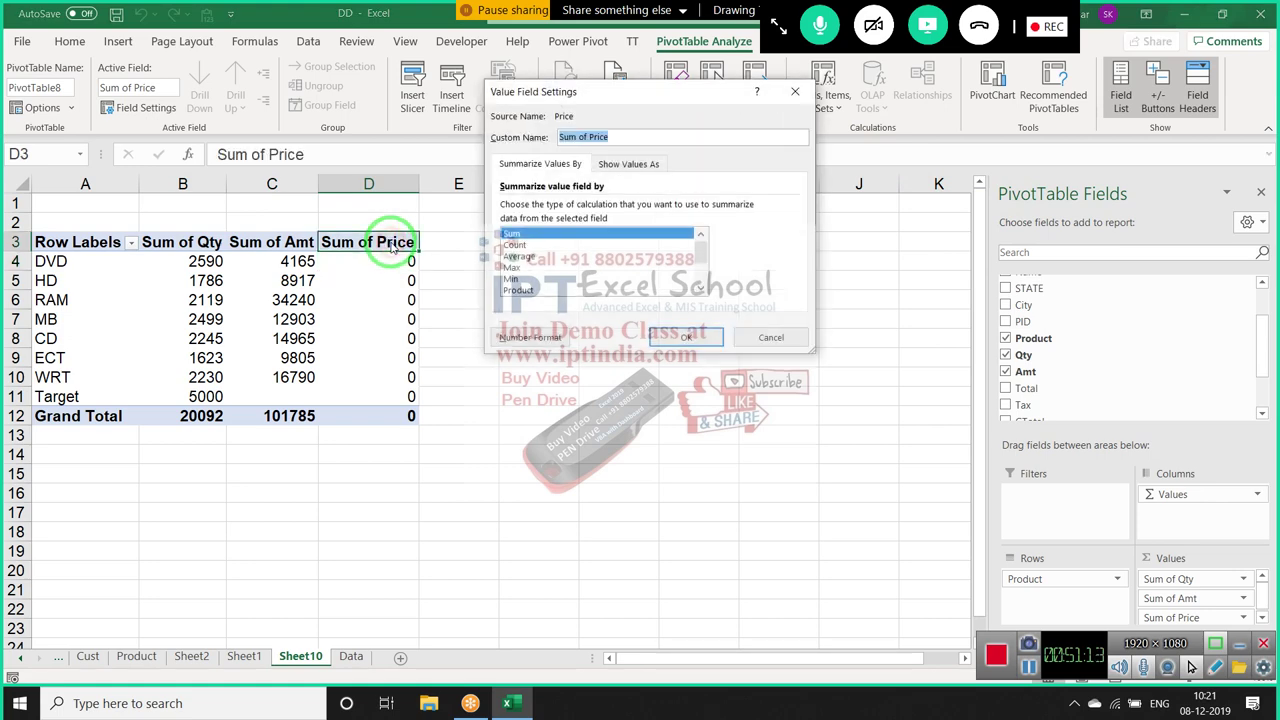
left_click(622, 166)
key("Escape")
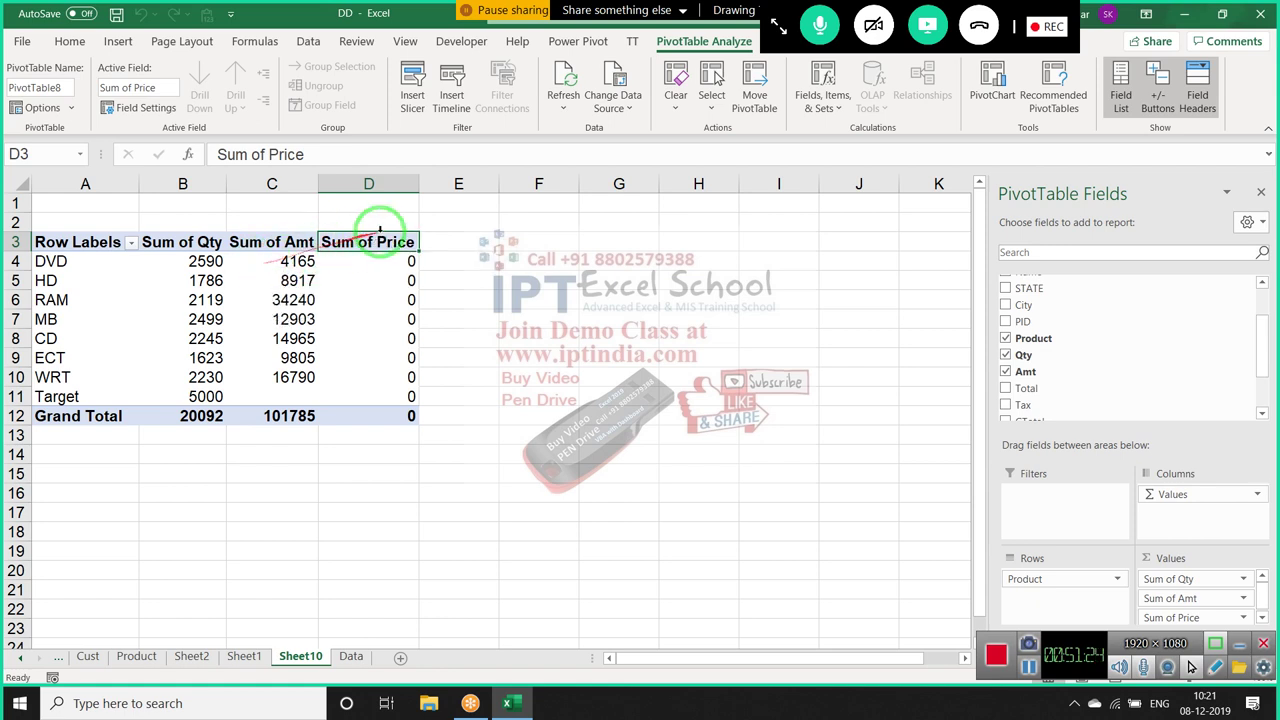
right_click(394, 285)
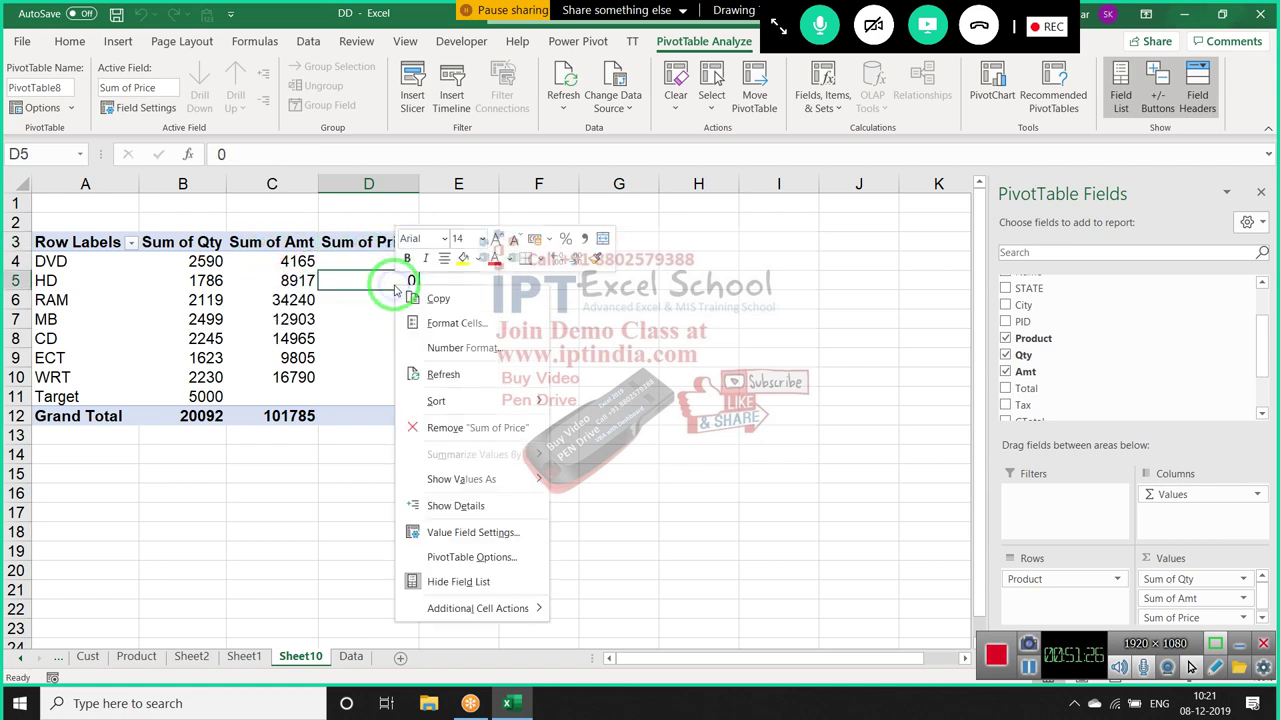
left_click(445, 374)
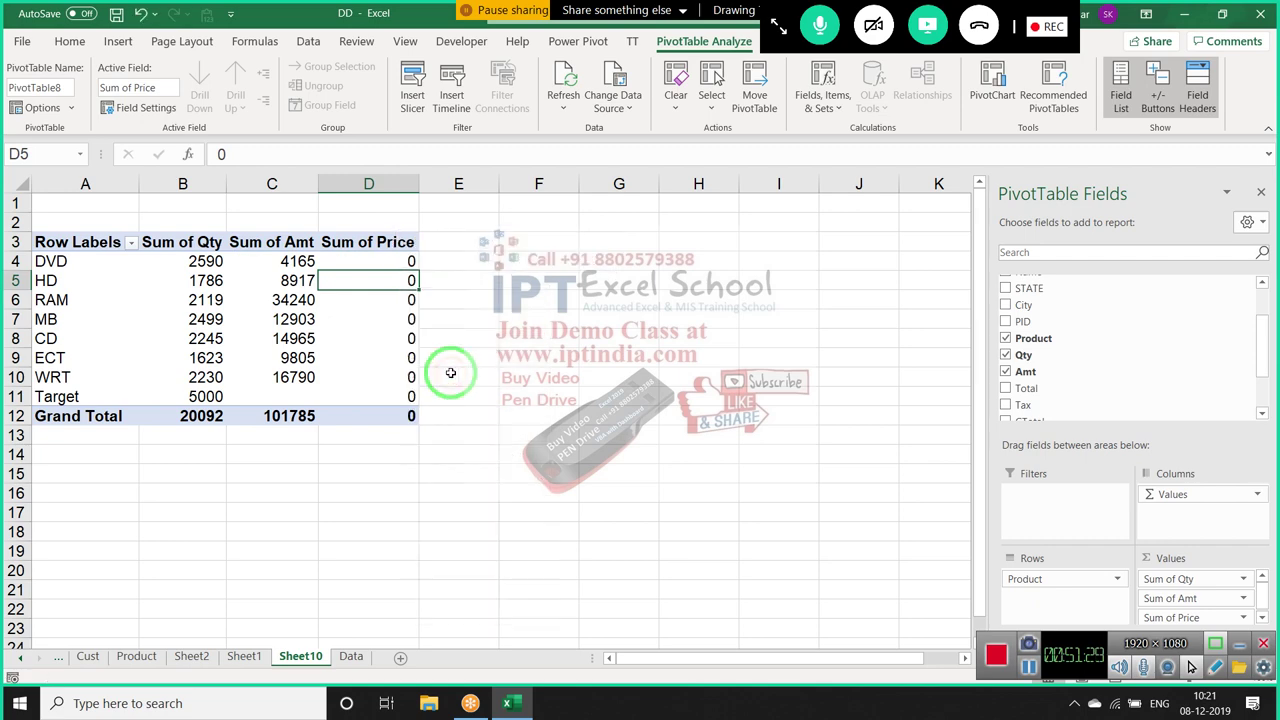
left_click(383, 248)
double_click(383, 248)
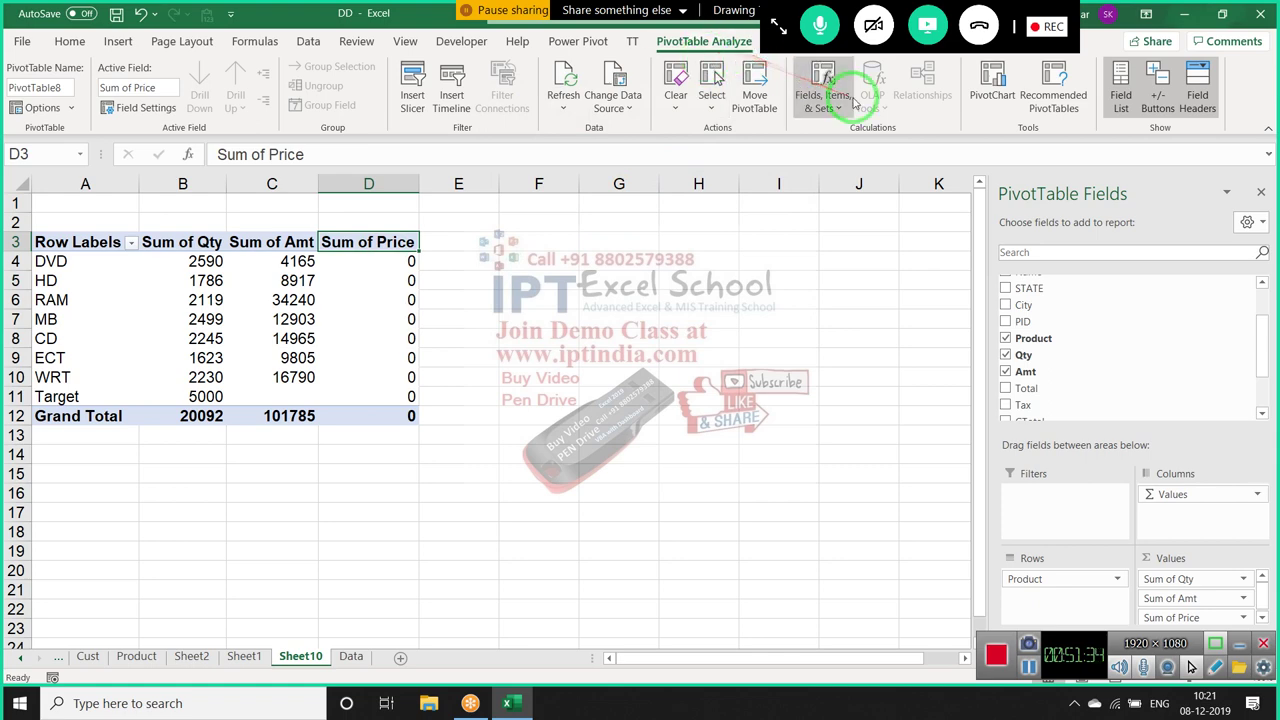
Re-enter the Price calculated field formula as Qty * Amt and save it to the Sheet10 pivot
left_click(822, 95)
left_click(851, 134)
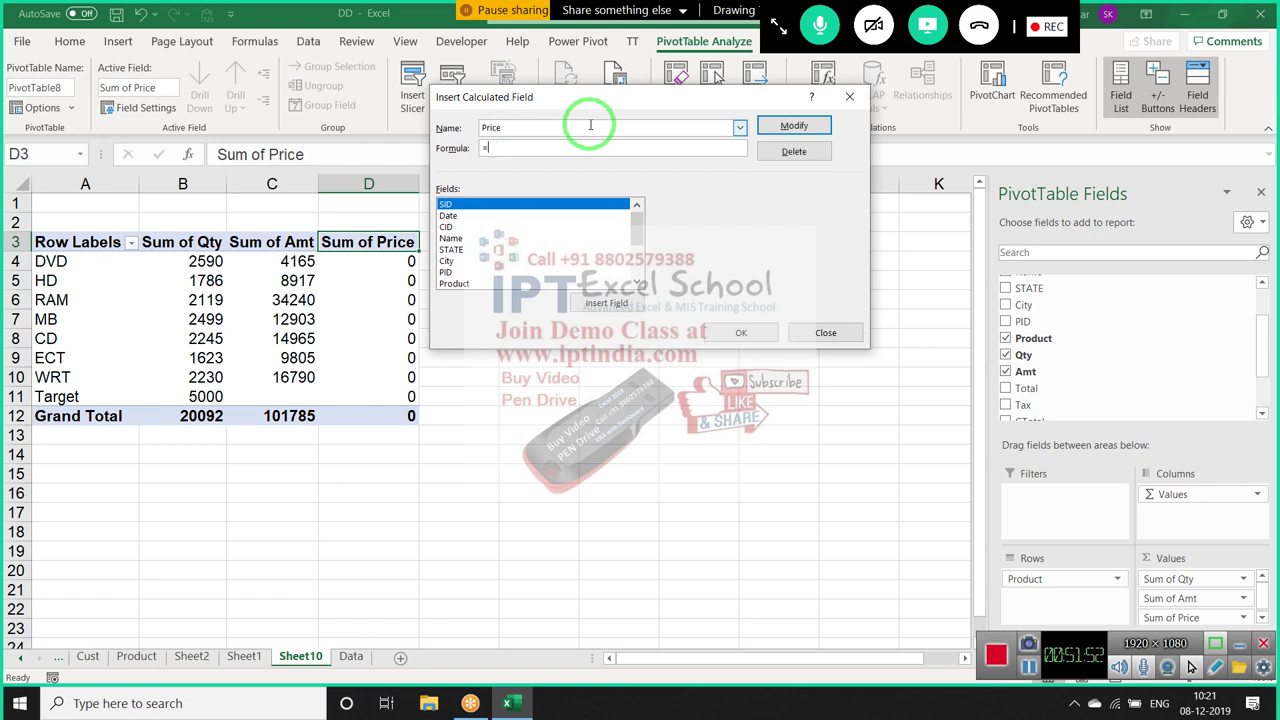
left_click_drag(641, 240, 641, 262)
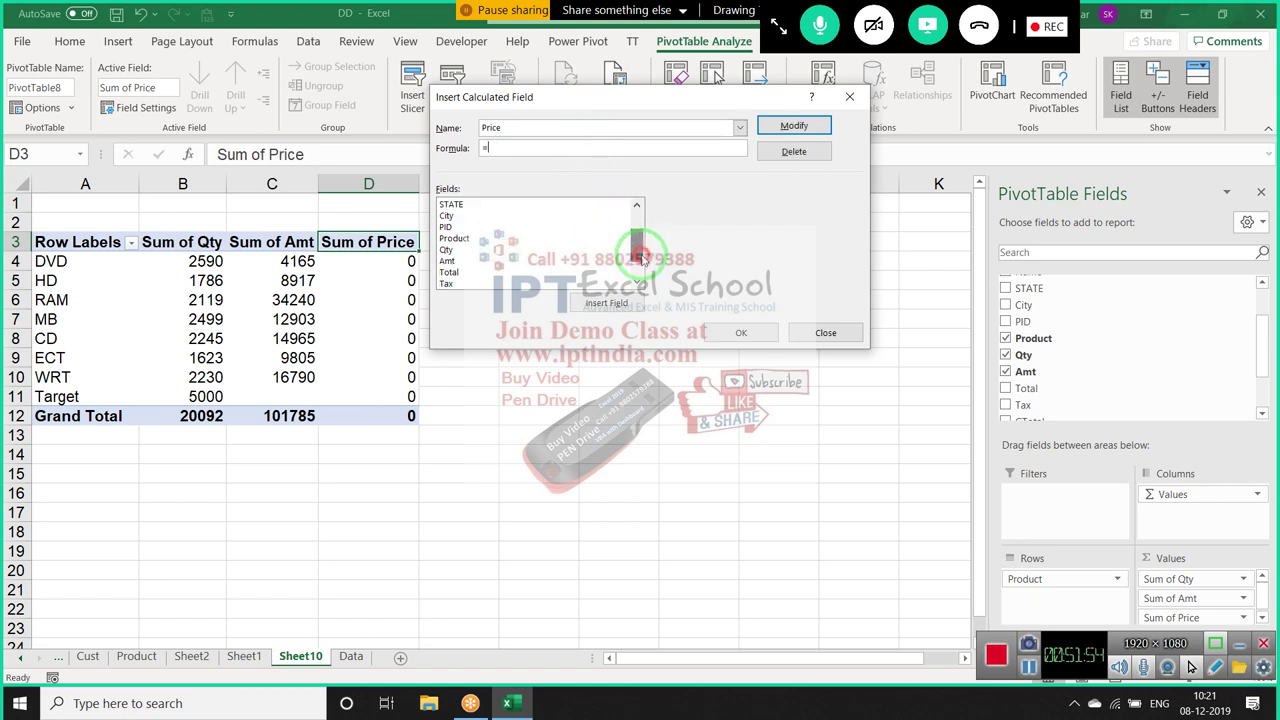
left_click(540, 248)
left_click(540, 238)
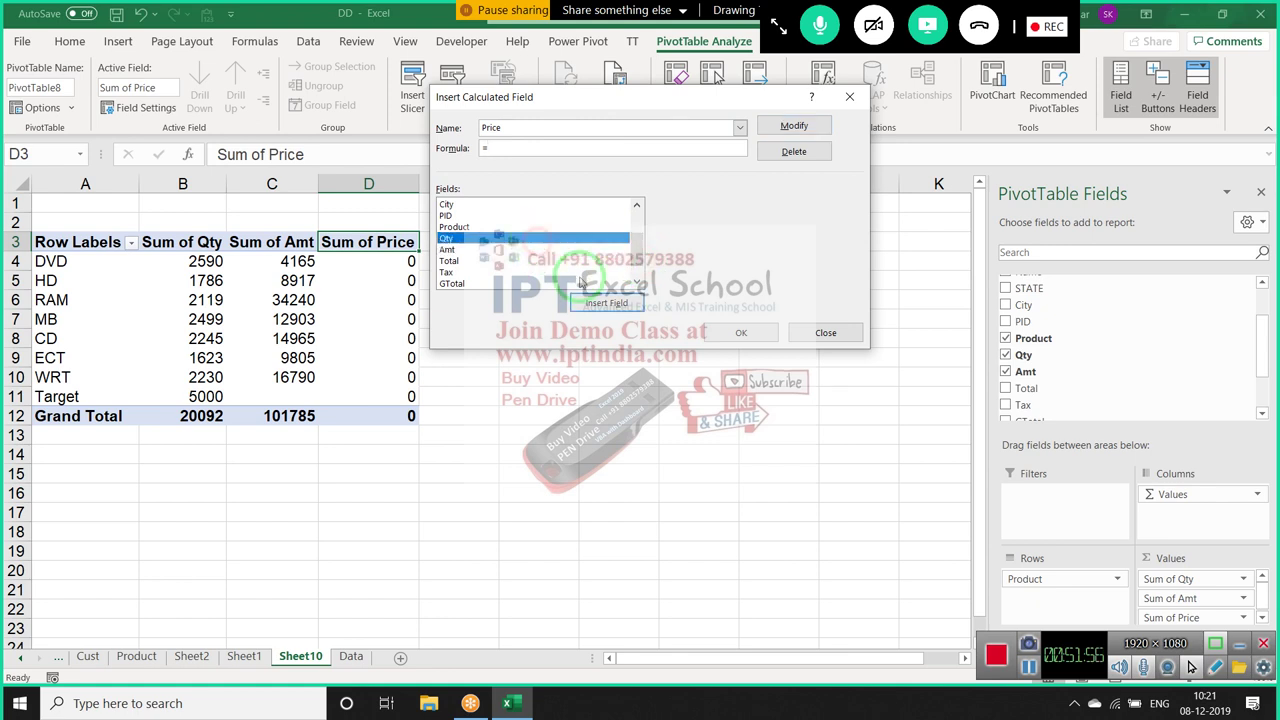
left_click(606, 303)
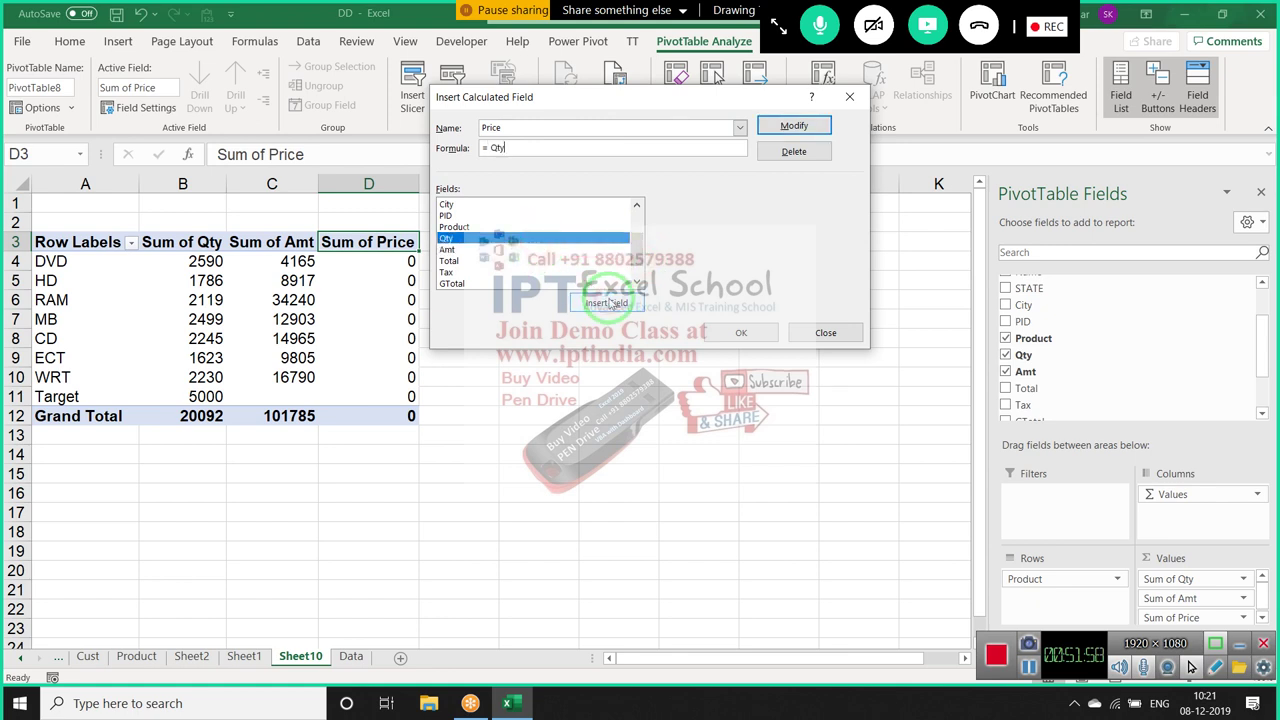
double_click(462, 250)
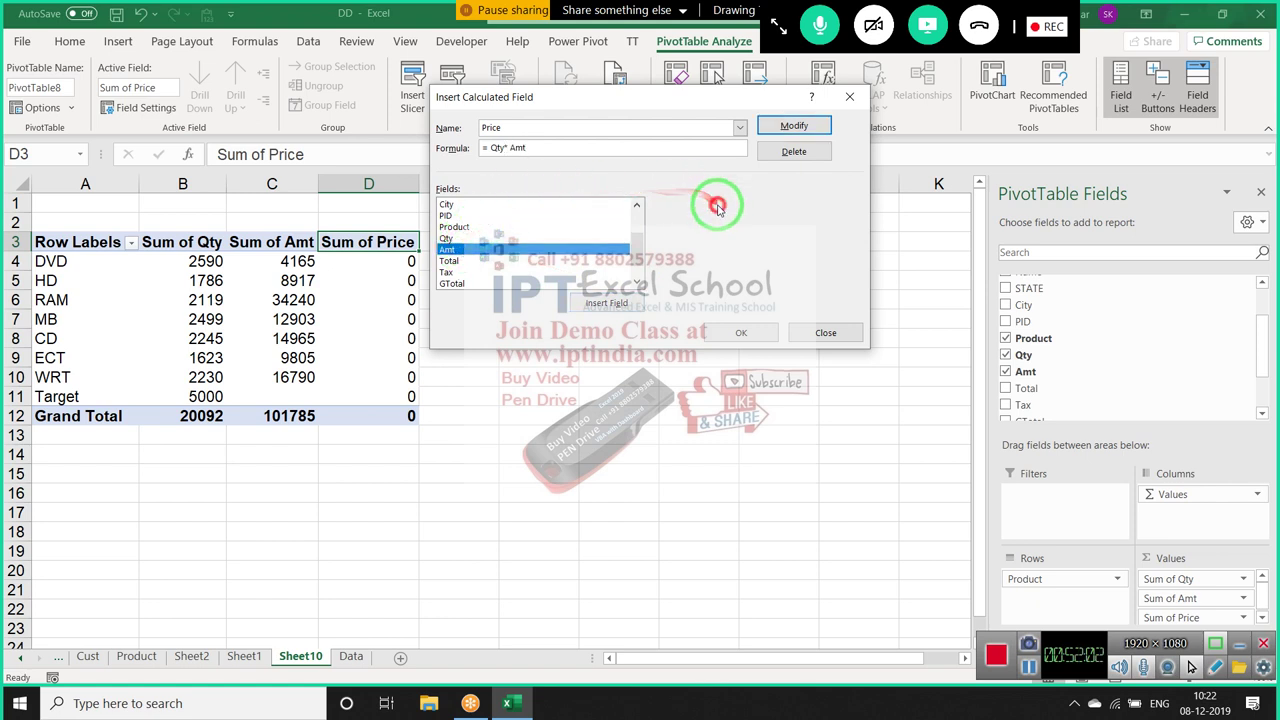
left_click(790, 126)
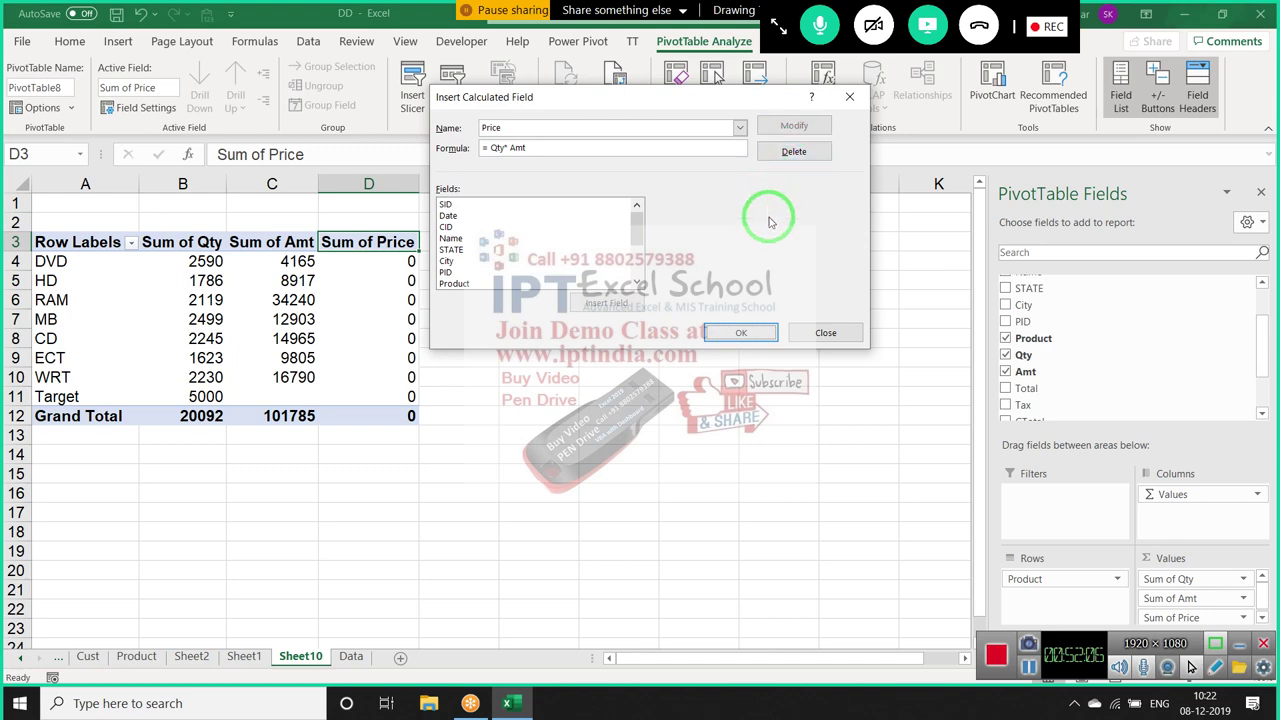
left_click(735, 333)
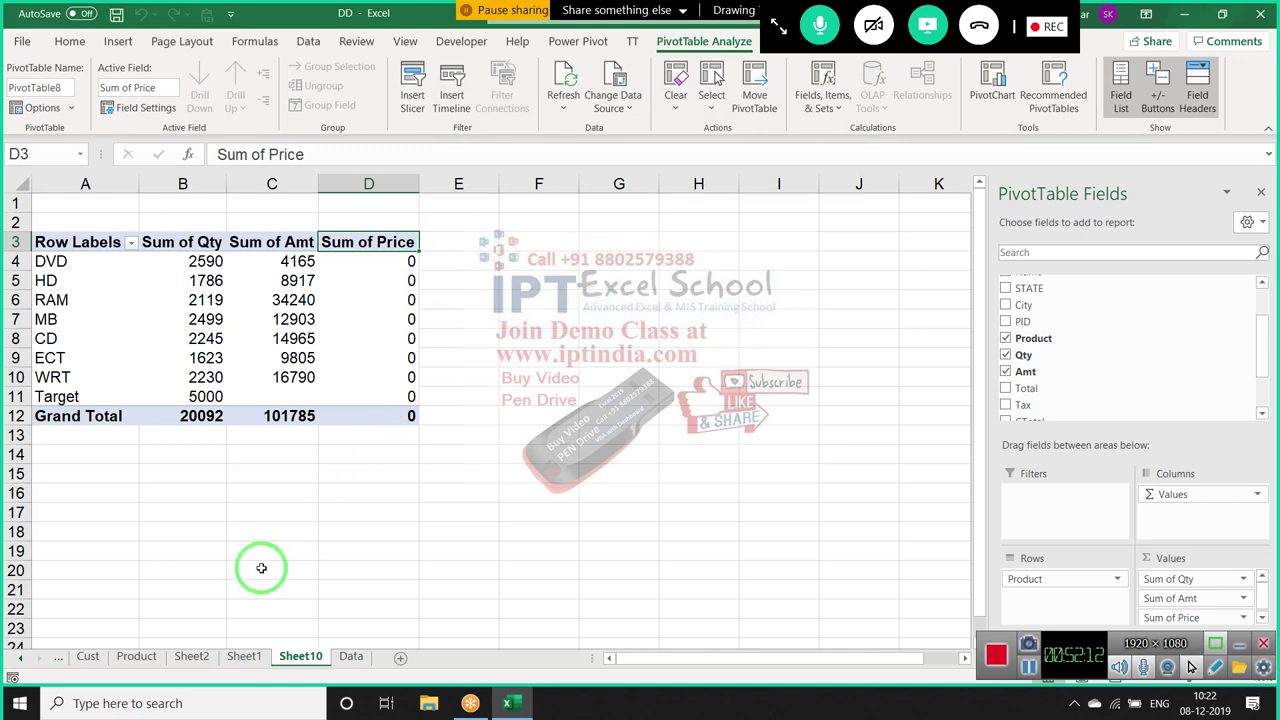
Copy the whole Data sheet table and paste it into a new blank workbook
left_click(358, 662)
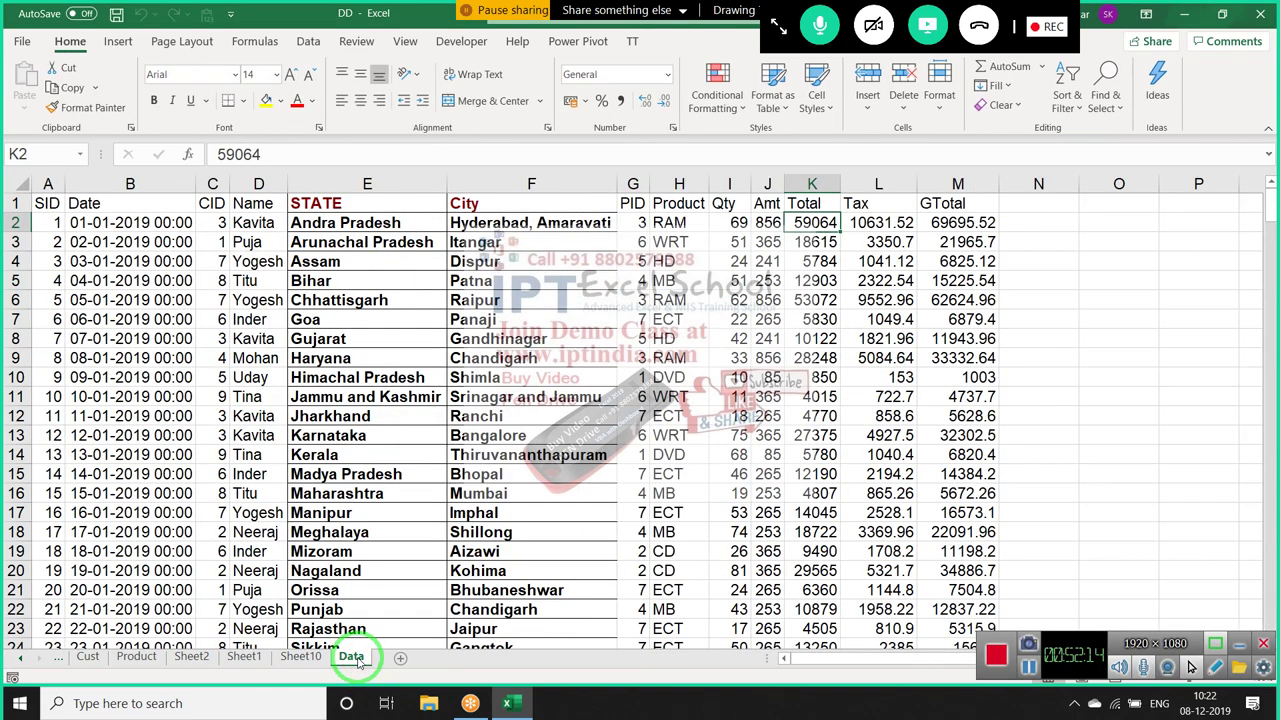
key("ctrl+Home")
key("ctrl+shift+Right")
key("ctrl+shift+Down")
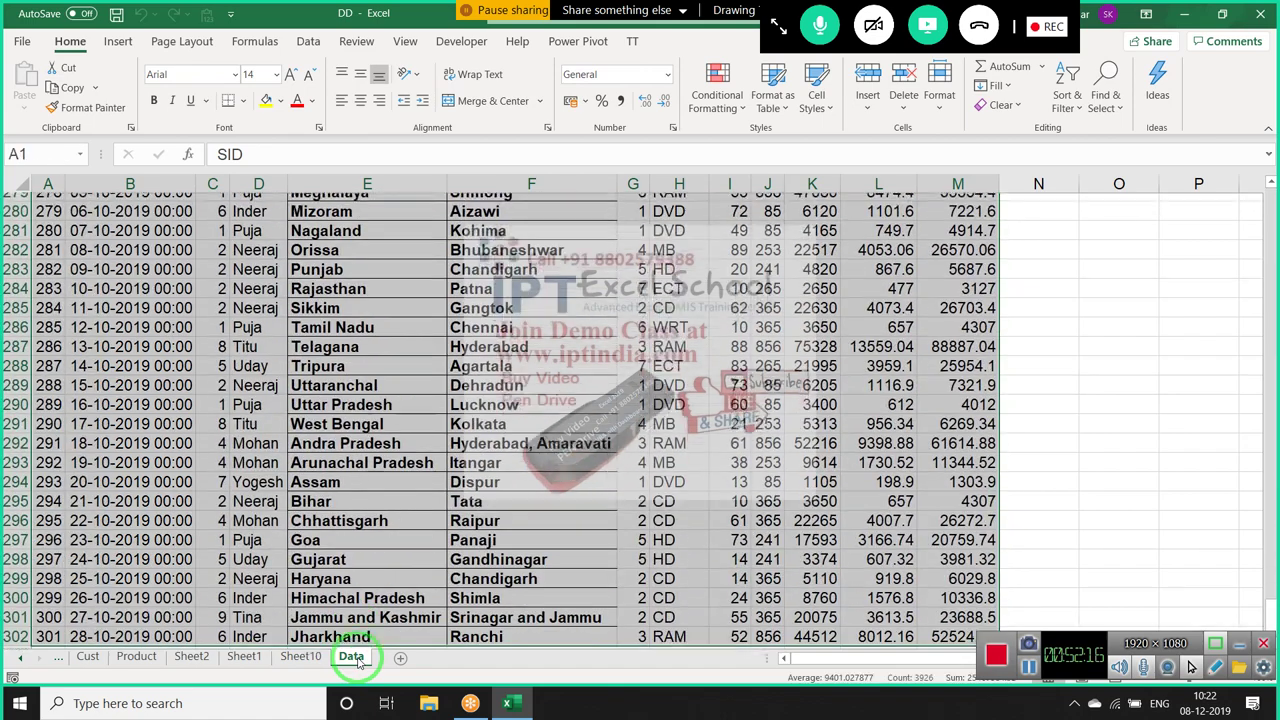
key("ctrl+c")
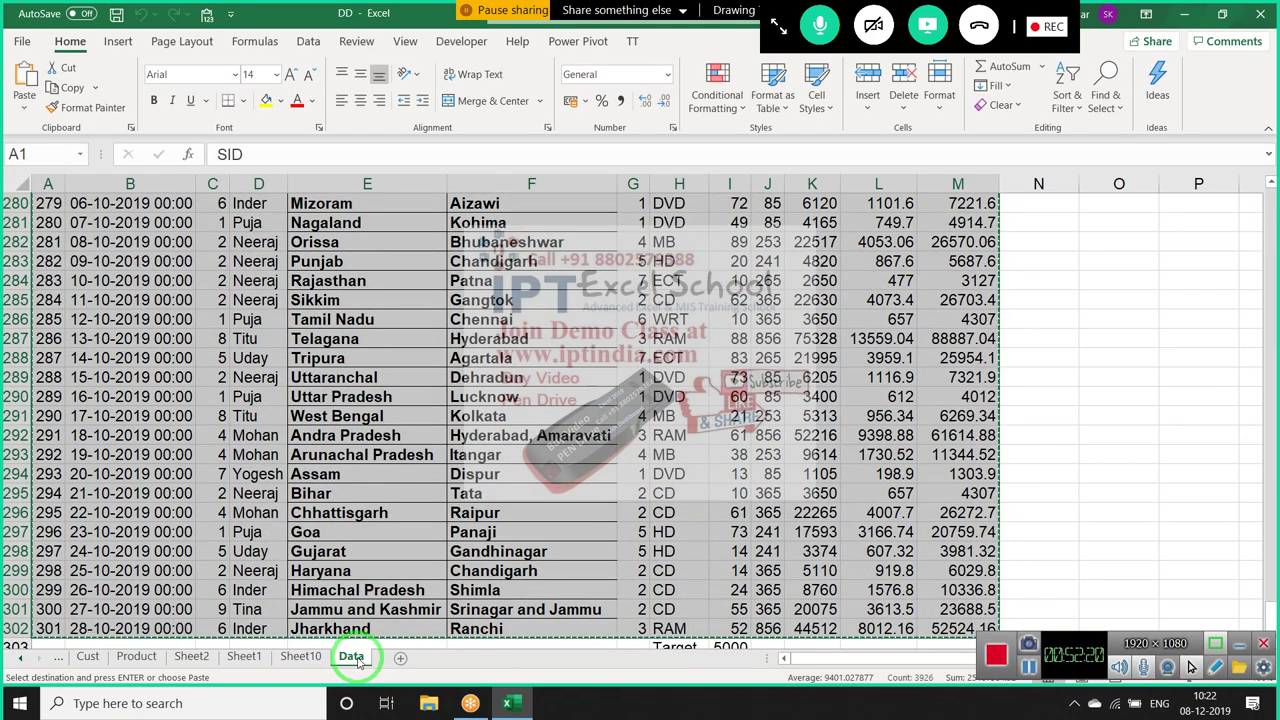
key("ctrl+n")
key("ctrl+a")
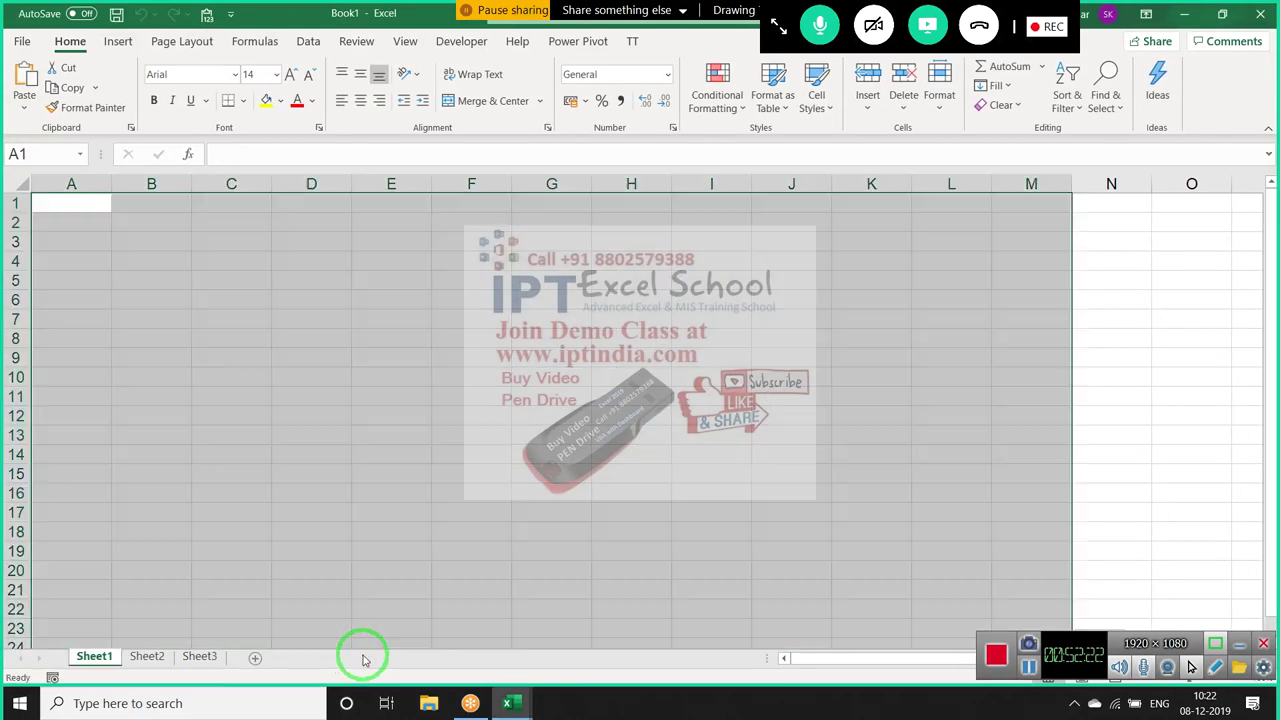
key("ctrl+v")
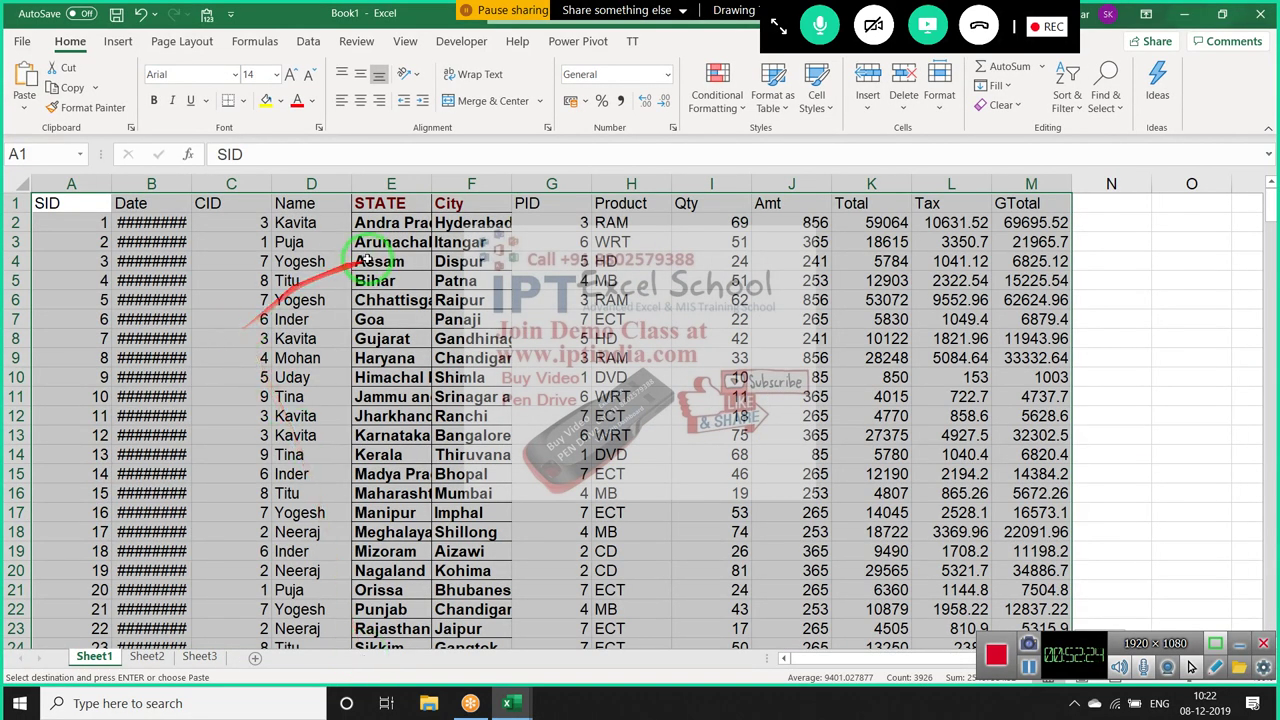
Insert an empty PivotTable on a new worksheet from the pasted data
left_click(117, 42)
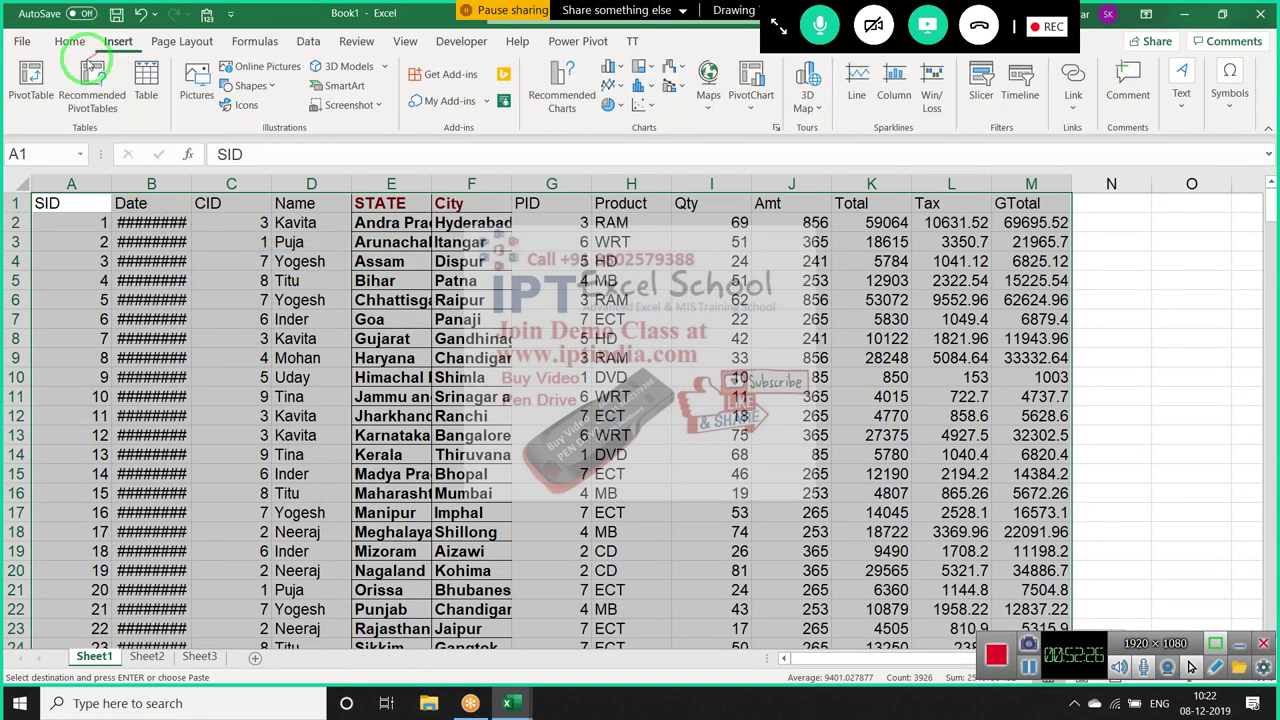
left_click(34, 80)
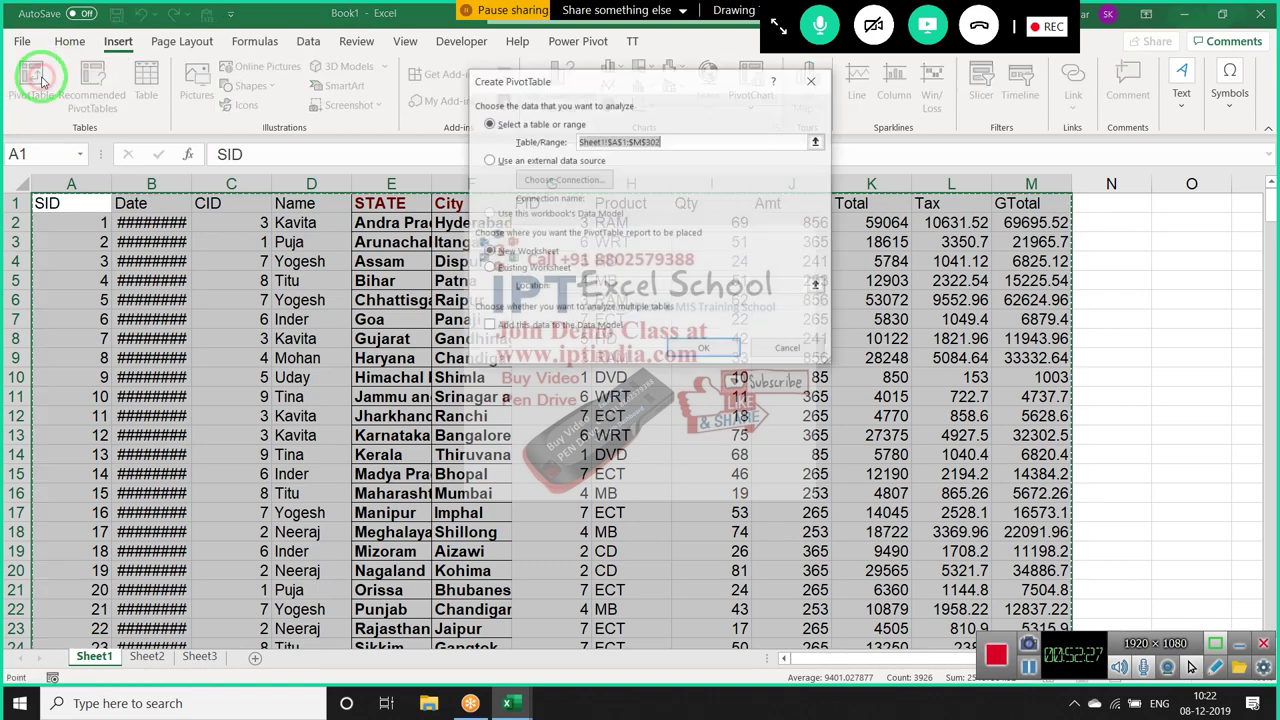
left_click(681, 343)
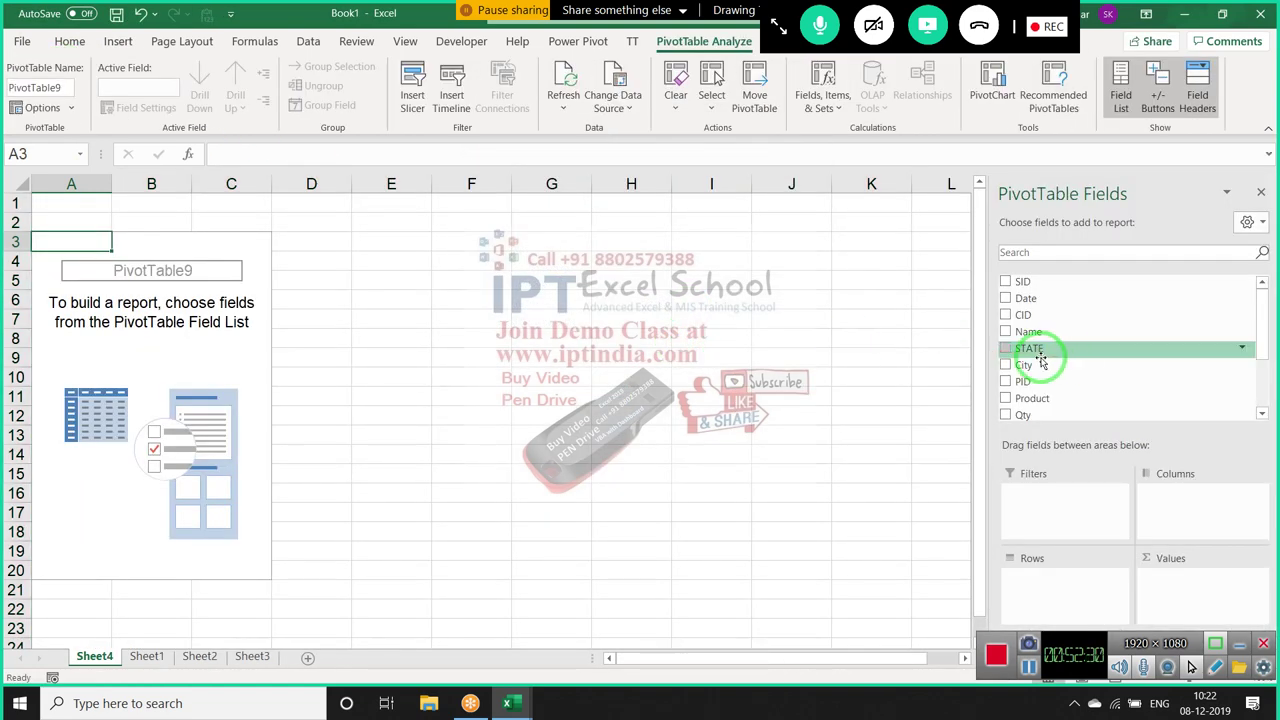
Put Product in Rows and Qty in Values, giving Sum of Qty with Grand Total 15092
left_click_drag(1048, 400, 1048, 588)
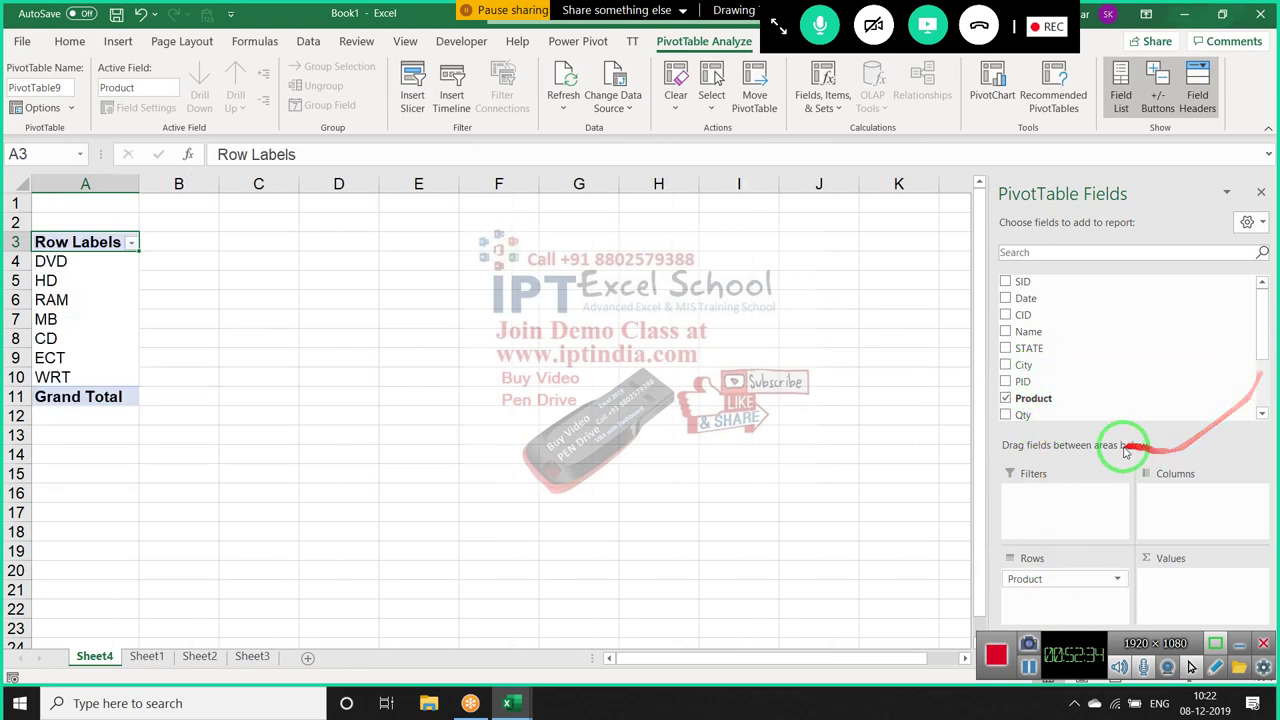
mouse_move(1094, 414)
left_mouse_down()
mouse_move(1170, 537)
mouse_move(1166, 577)
left_mouse_up()
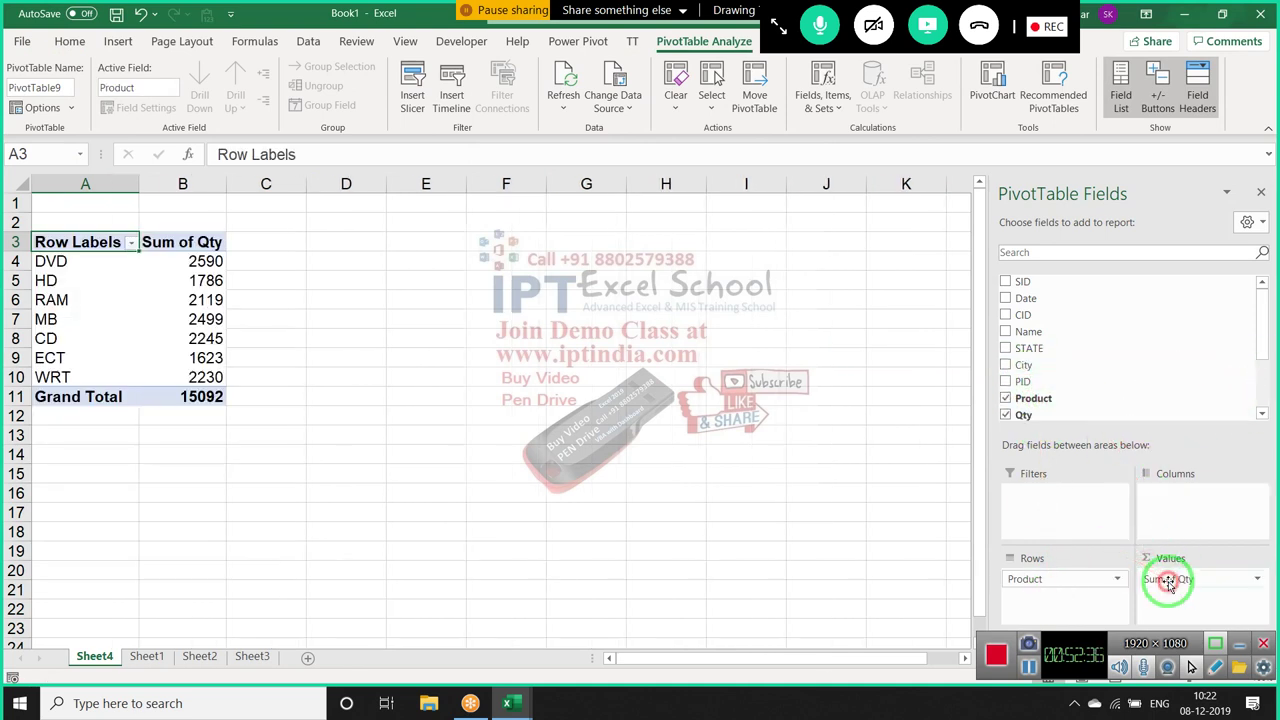
left_click(1262, 413)
left_click(1262, 413)
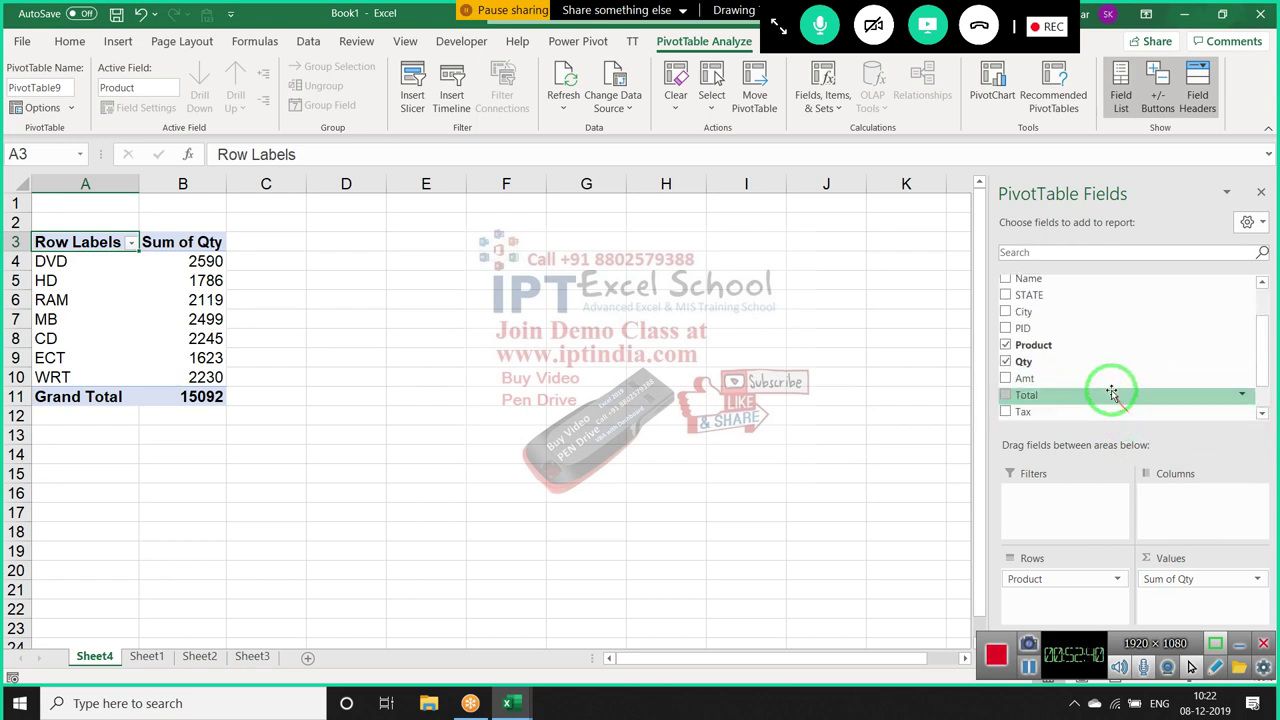
scroll(1109, 385, "down", 1)
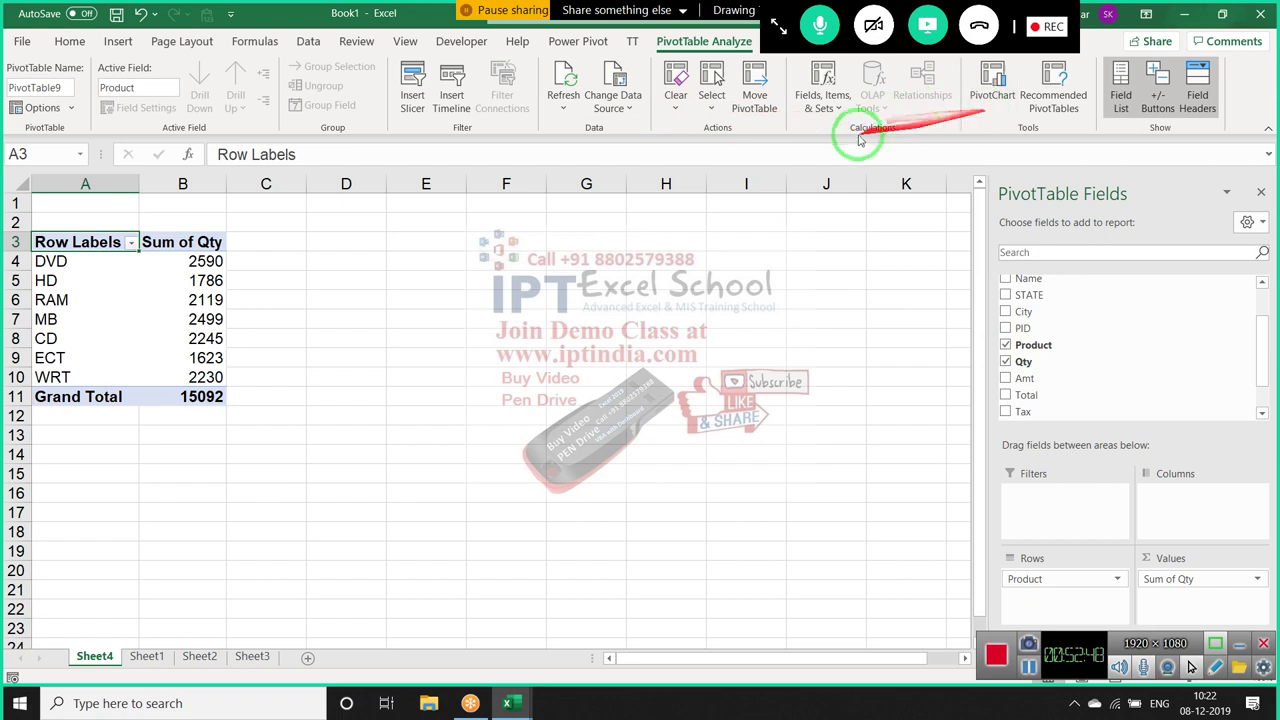
left_click(818, 110)
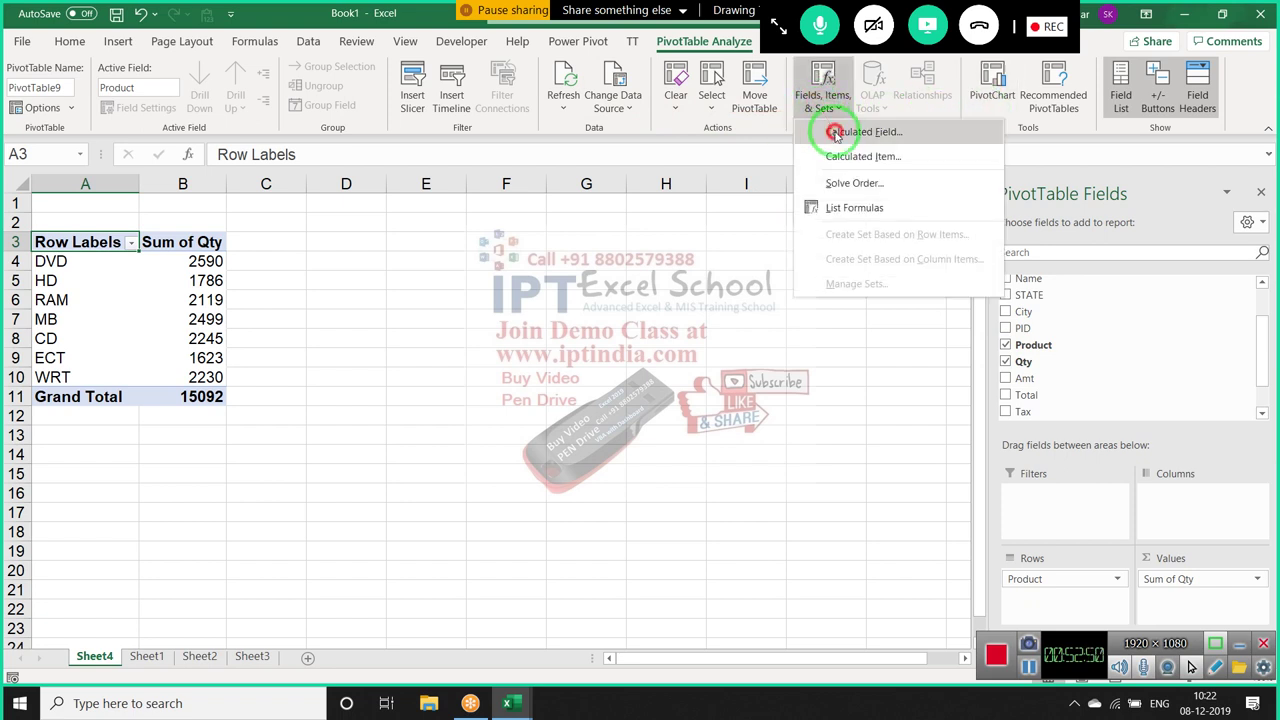
left_click(832, 127)
type("Price")
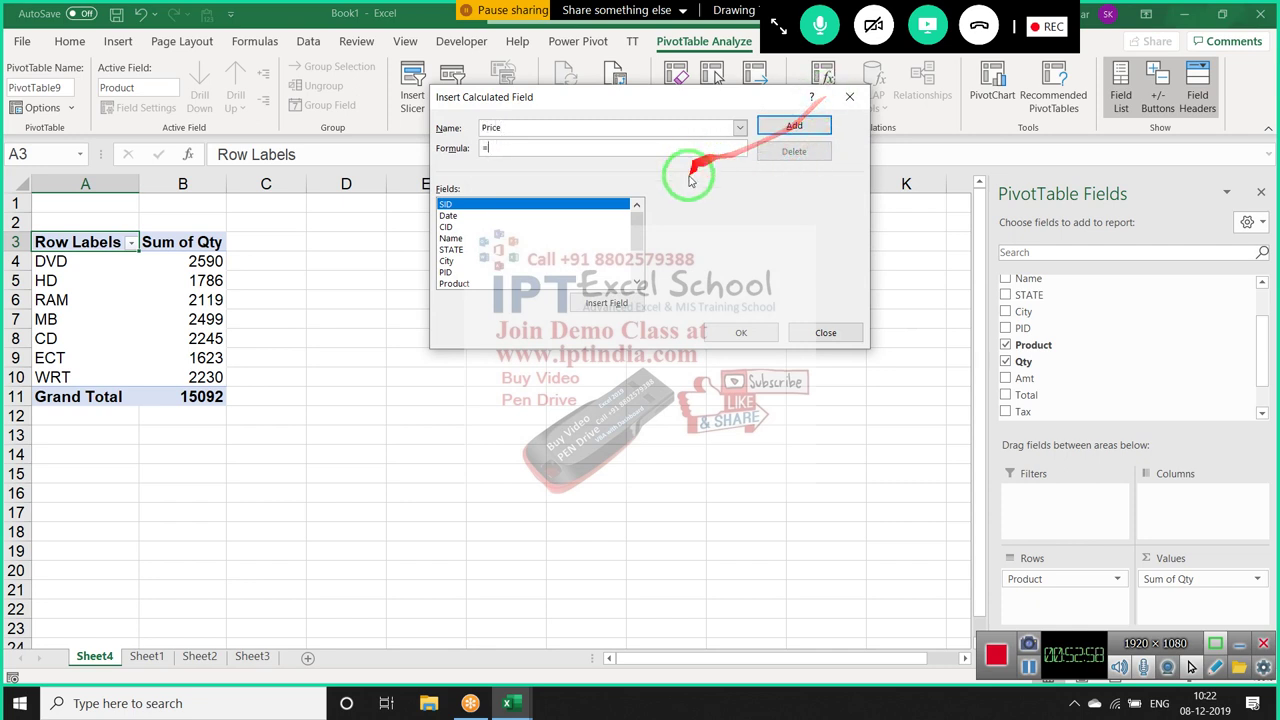
left_click(634, 264)
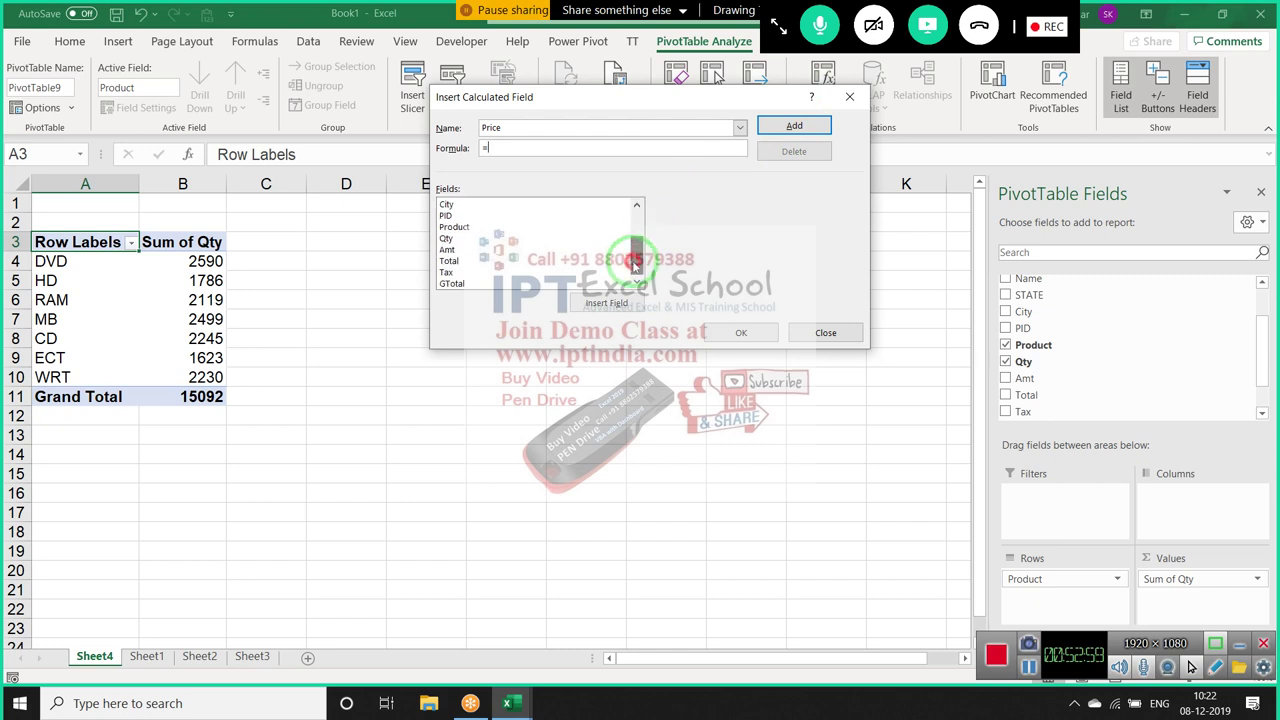
left_click(528, 240)
left_click(592, 310)
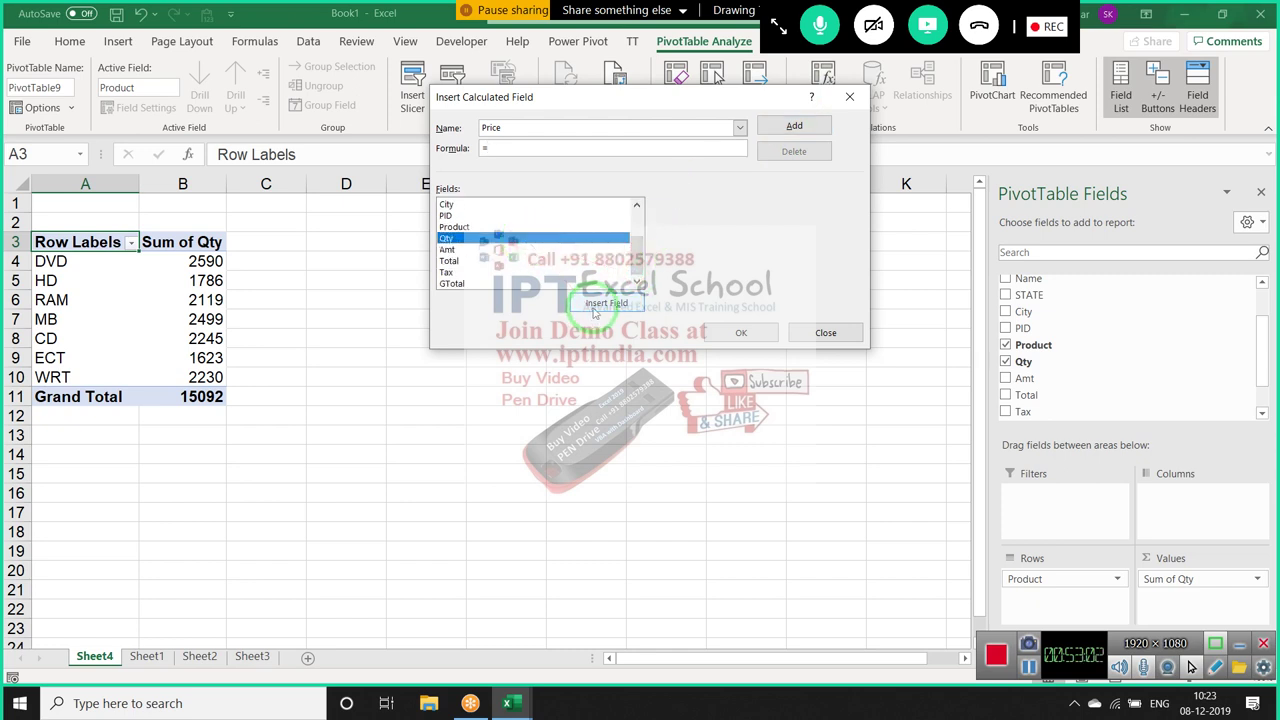
left_click(596, 306)
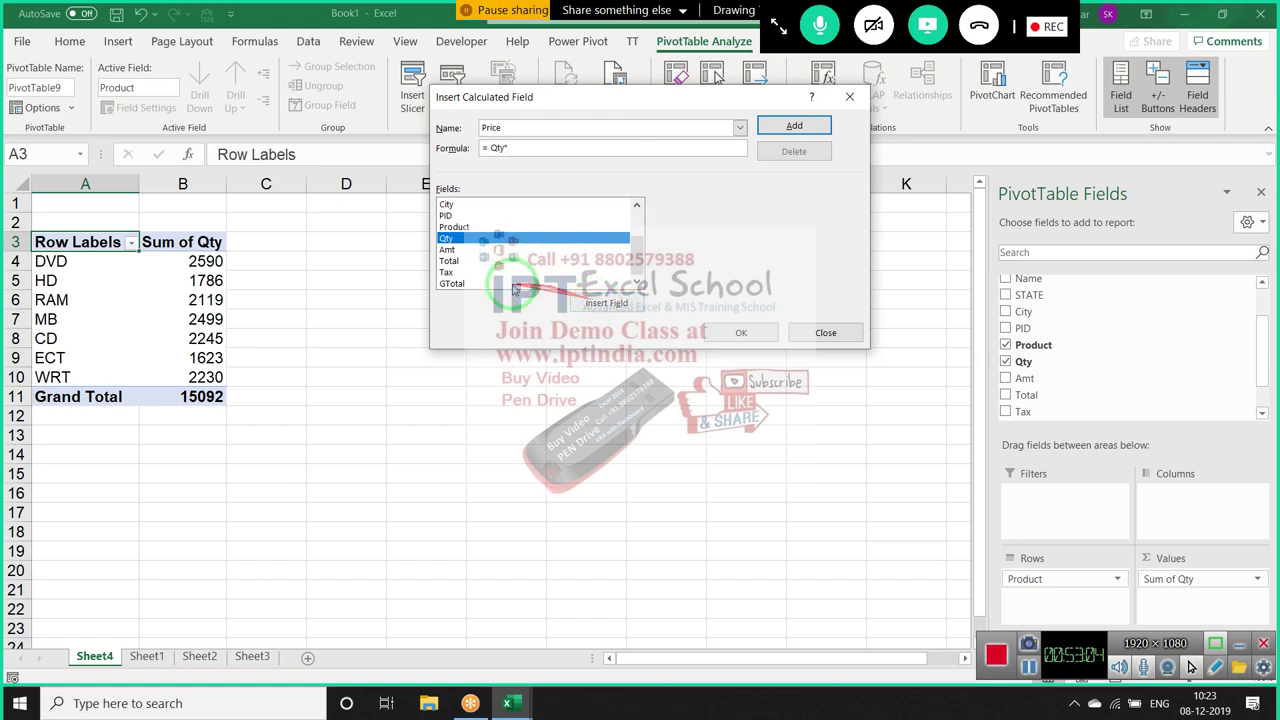
left_click(470, 249)
left_click(576, 294)
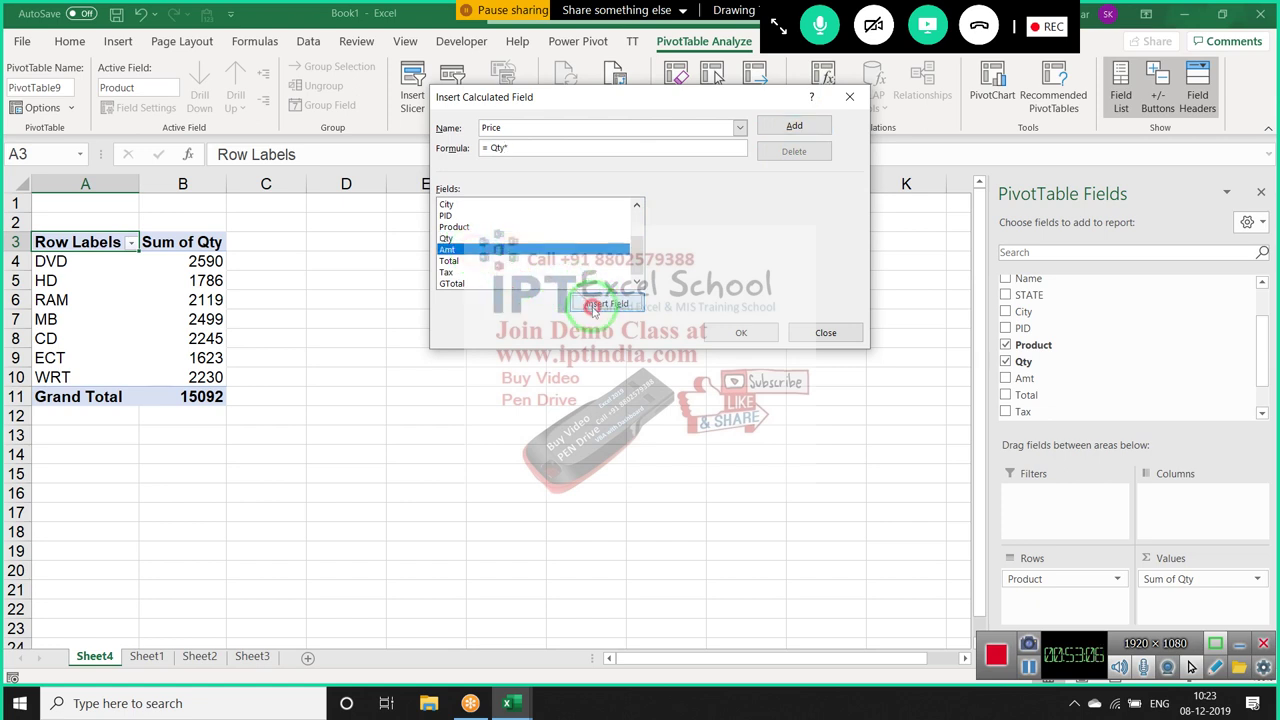
left_click(782, 128)
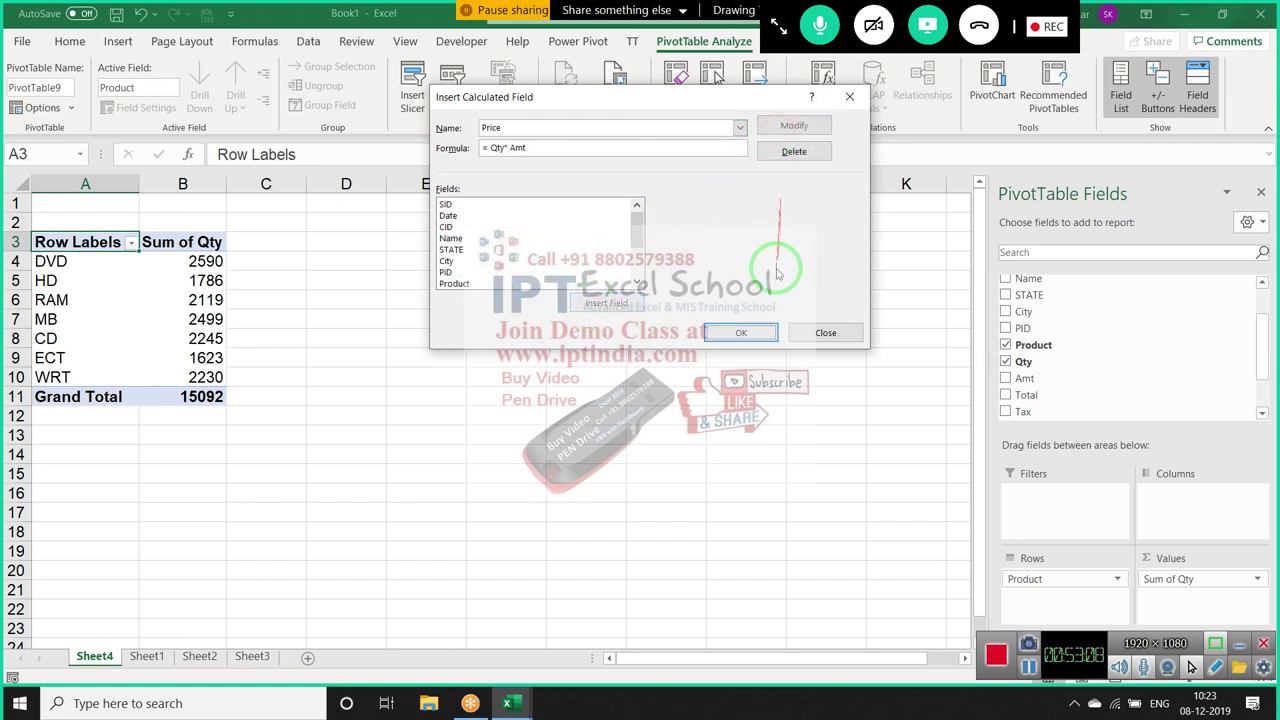
left_click(755, 331)
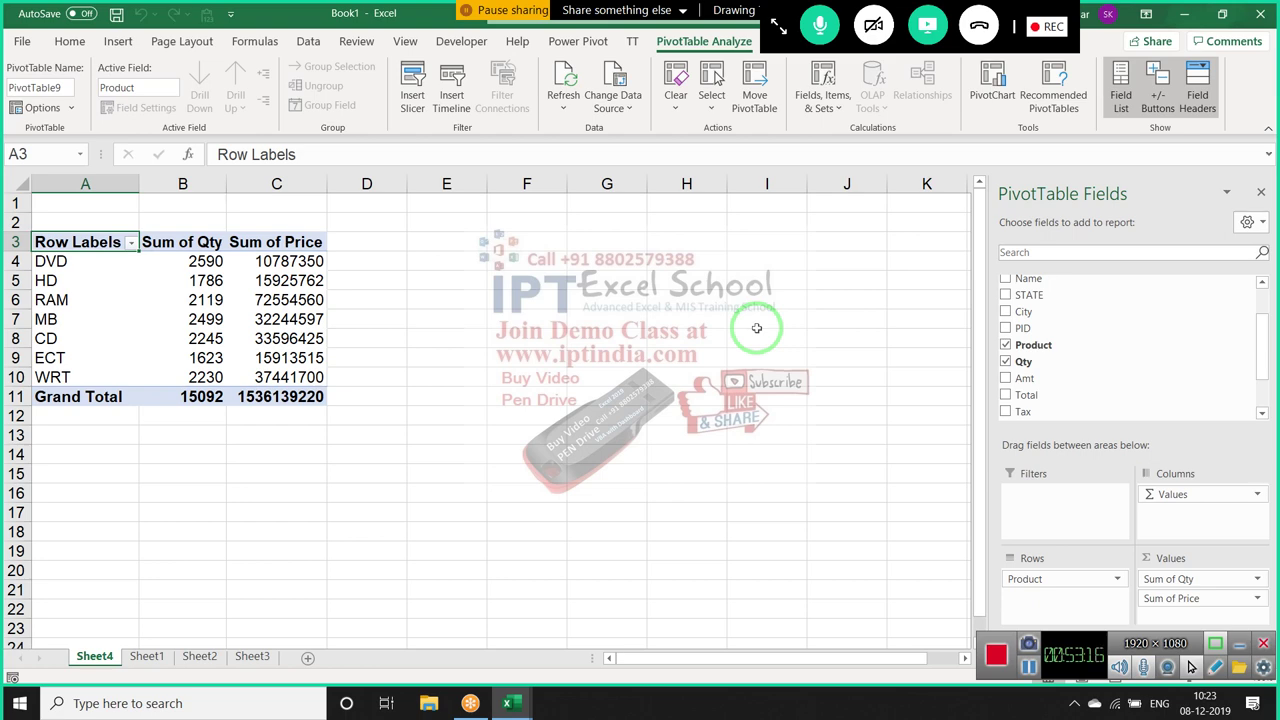
Return to pivot cell C3 and open Fields, Items & Sets under PivotTable Analyze
key("Right")
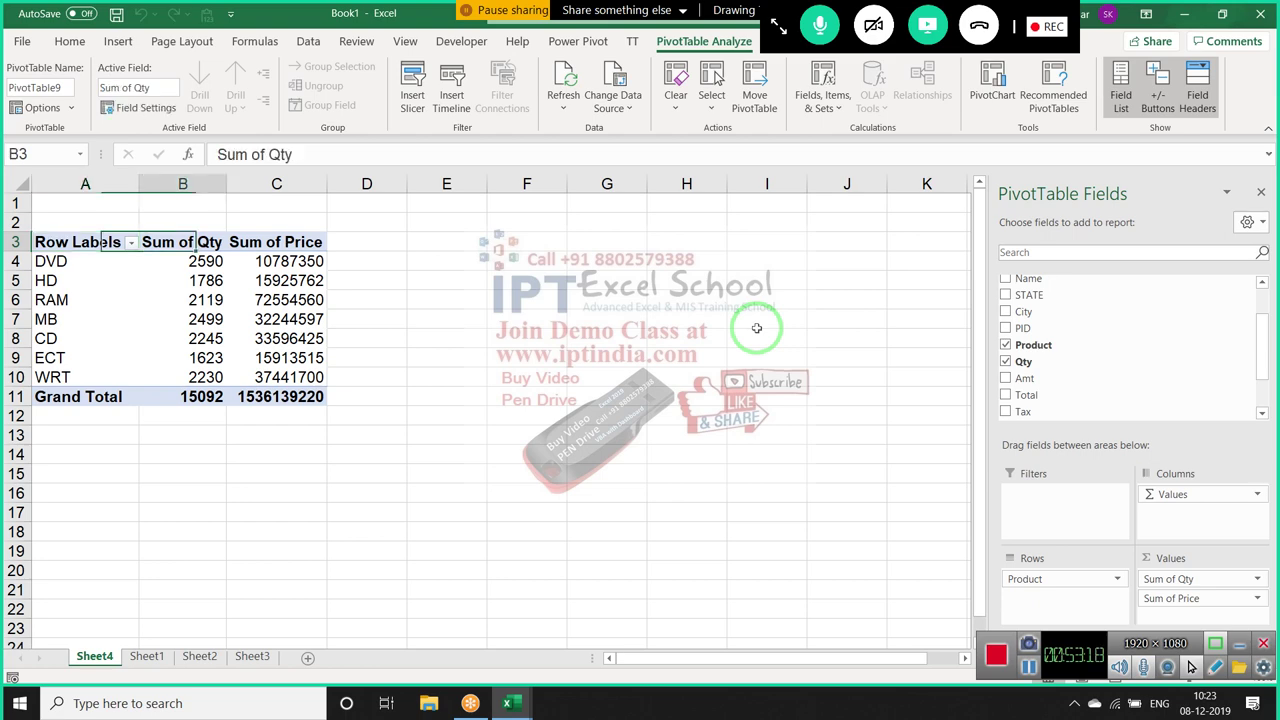
key("Right")
key("Right")
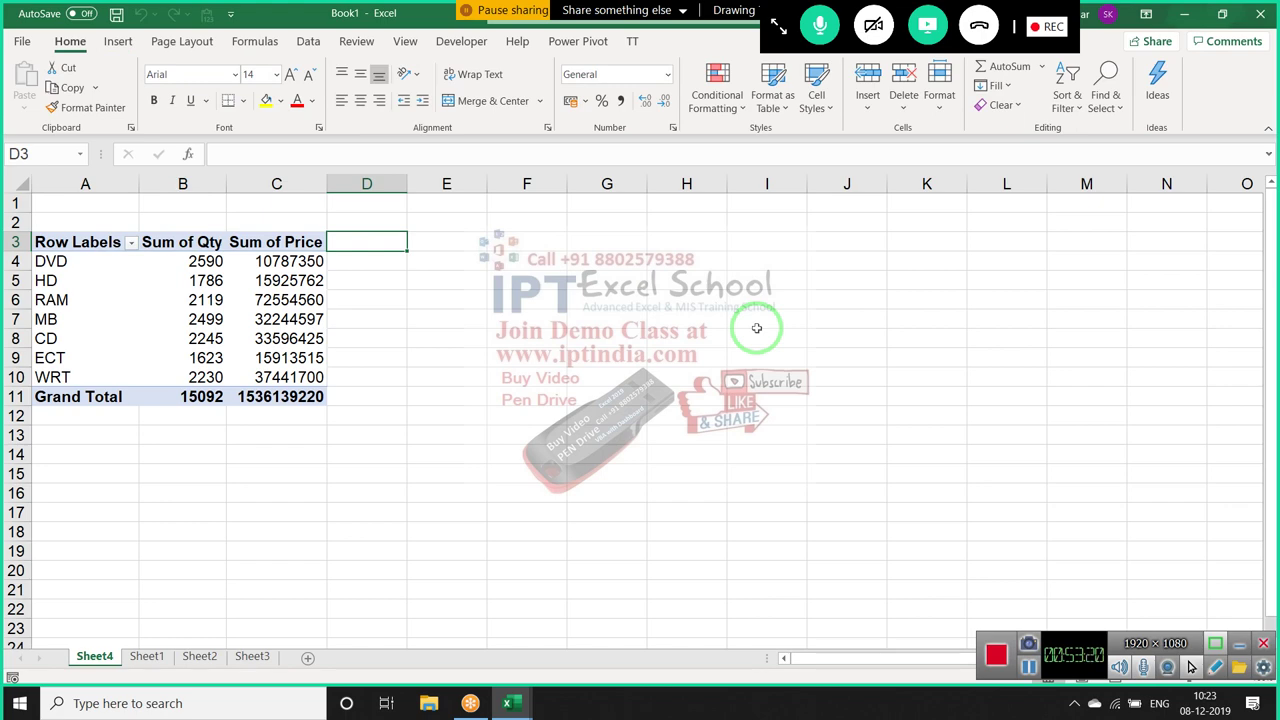
key("Left")
left_click_drag(751, 323, 918, 55)
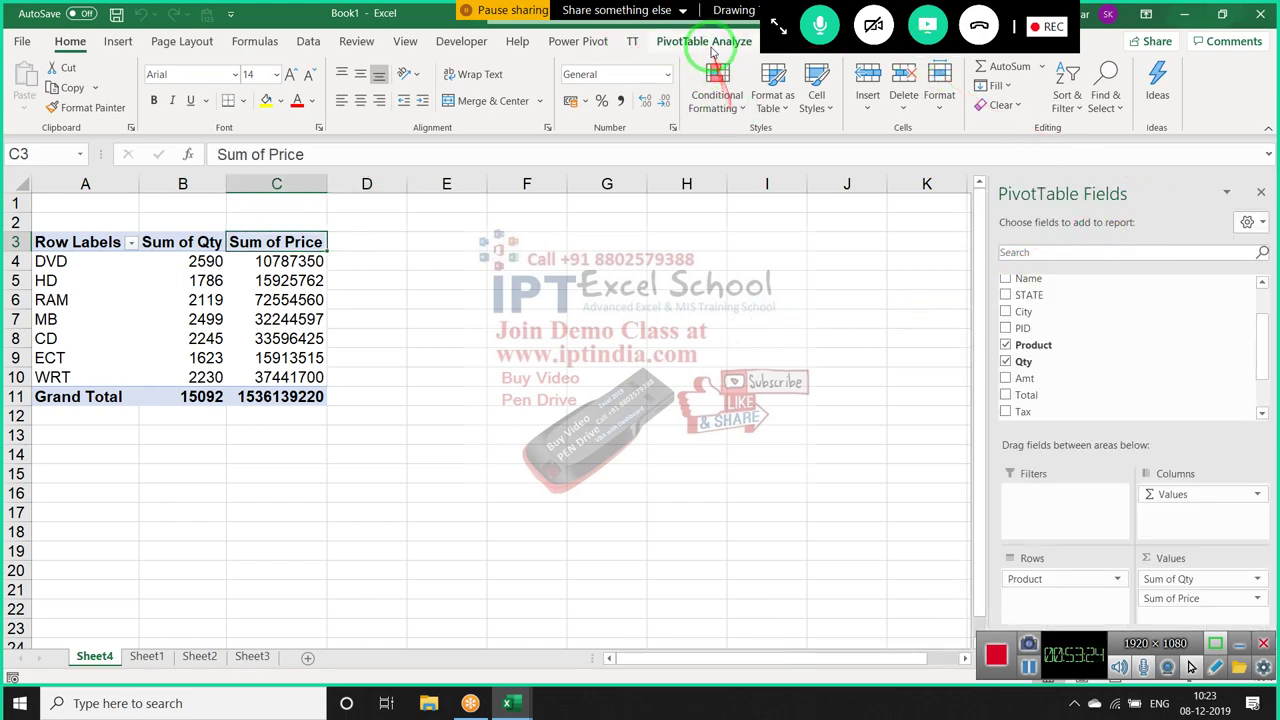
left_click(705, 42)
left_click(820, 100)
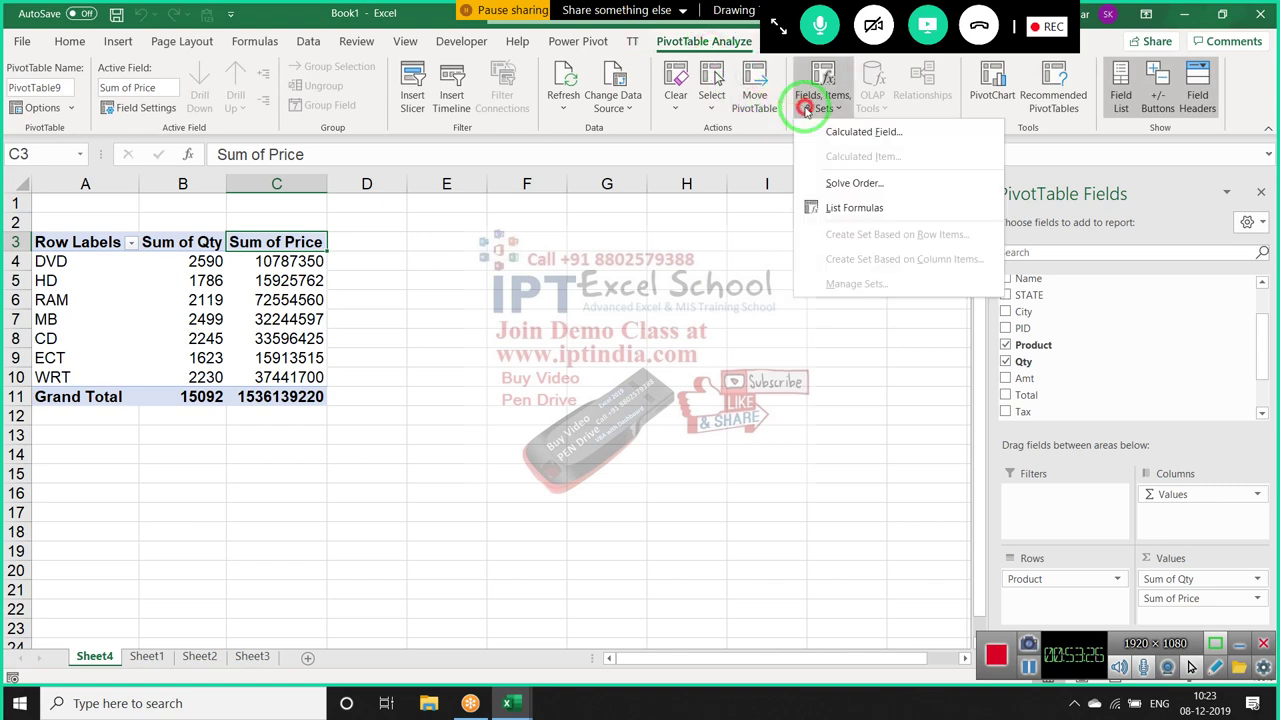
Start a calculated field named GST, clearing the wrongly inserted SID from its formula
left_click(836, 128)
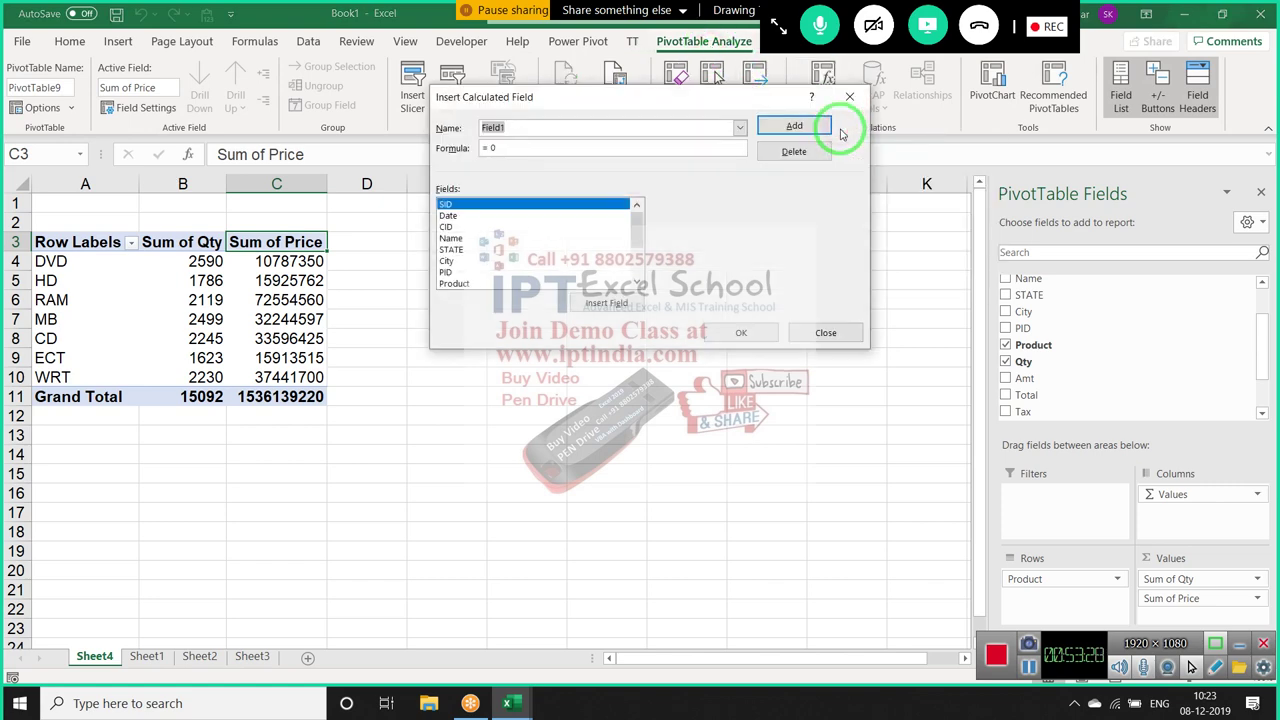
type("GST")
key("Tab")
type("=")
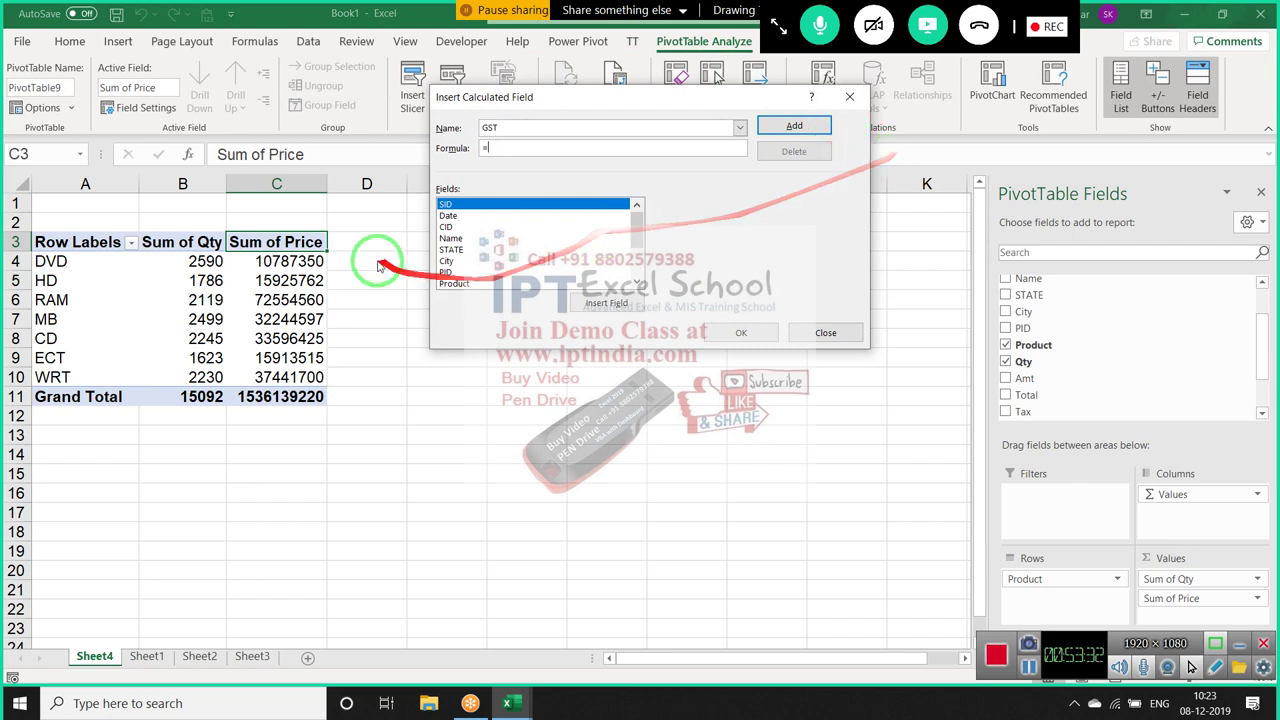
left_click_drag(372, 250, 657, 226)
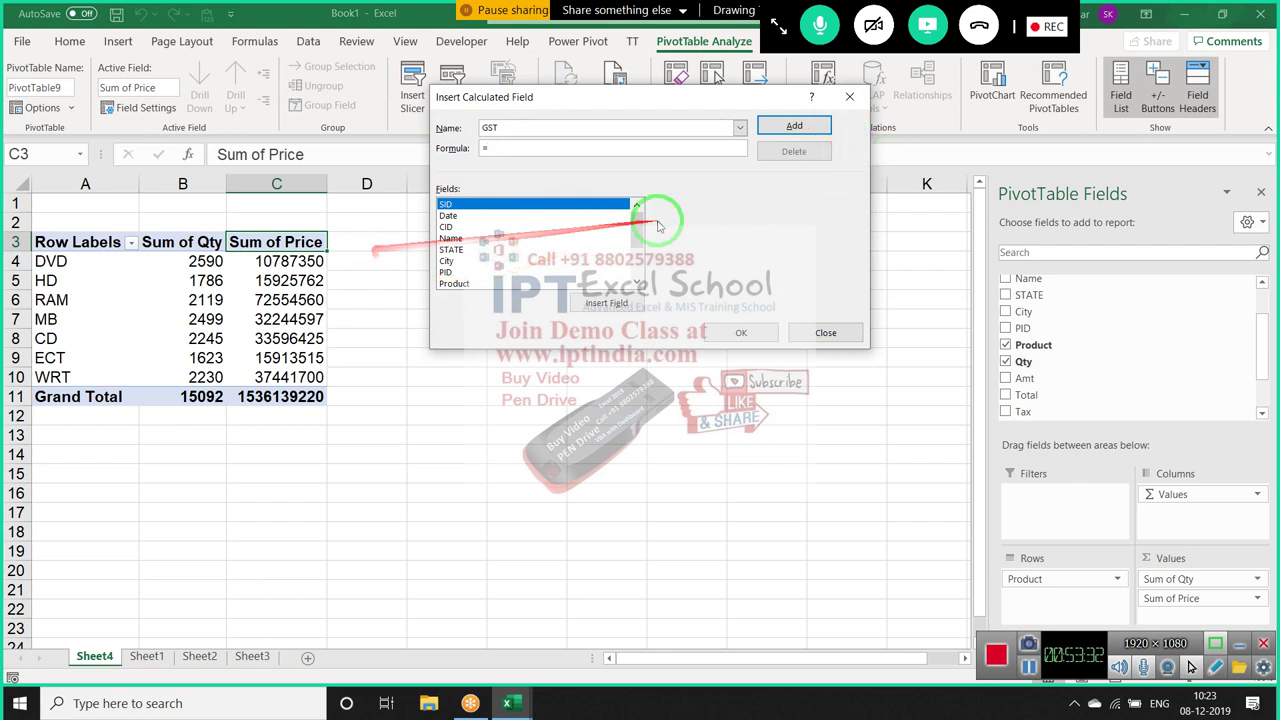
left_click(630, 299)
left_click(628, 250)
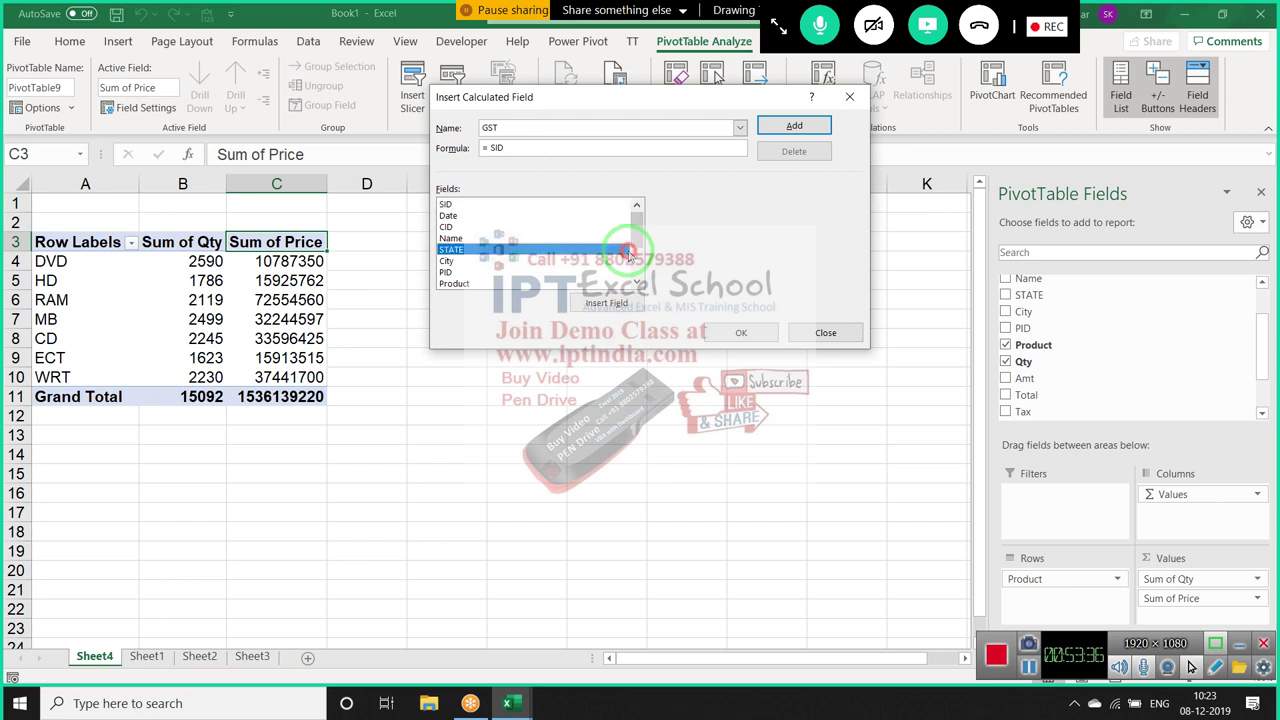
left_click(625, 152)
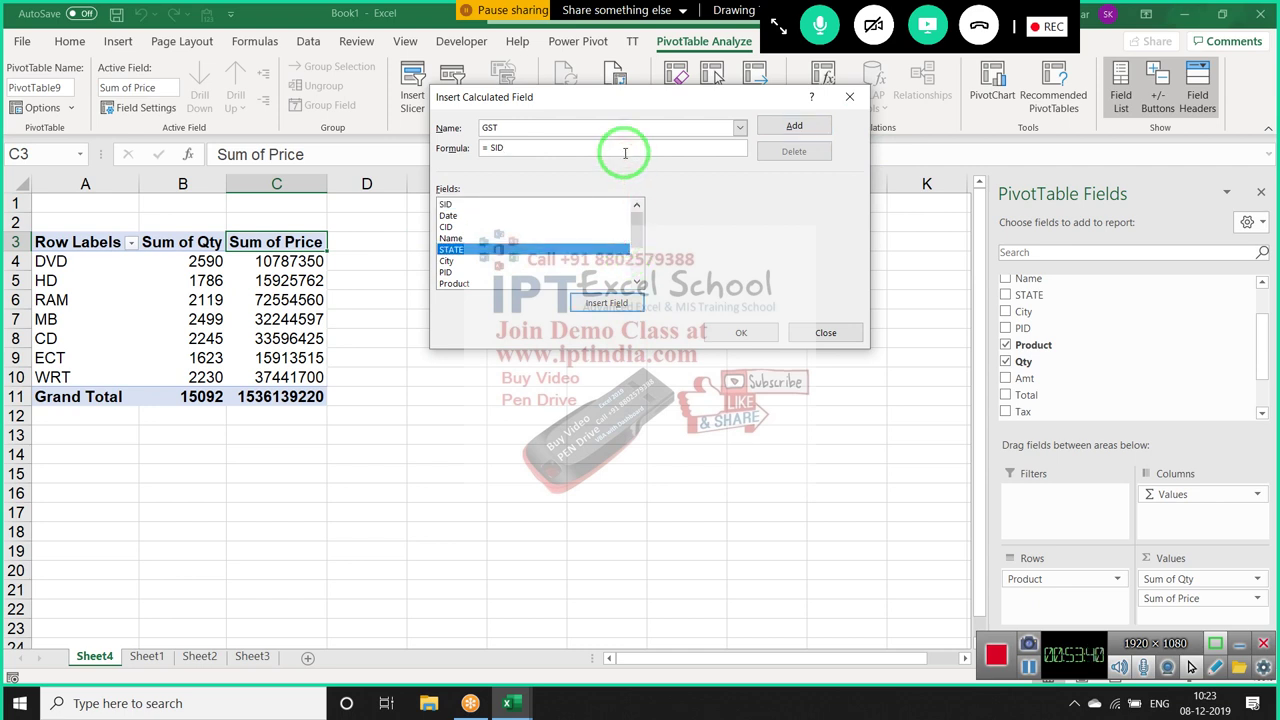
key("BackSpace")
key("BackSpace")
key("BackSpace")
key("BackSpace")
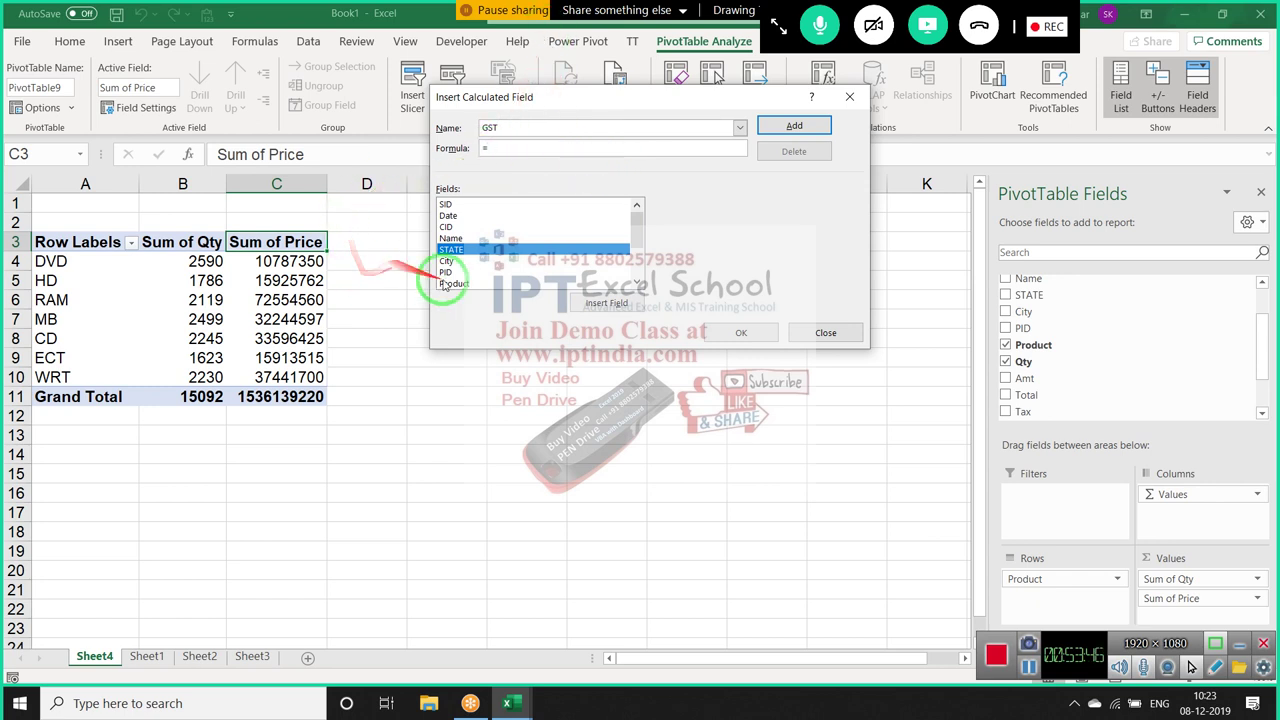
Set the GST formula to Price*18% and add it, giving Sum of GST totalling 276505059.6
left_click(481, 260)
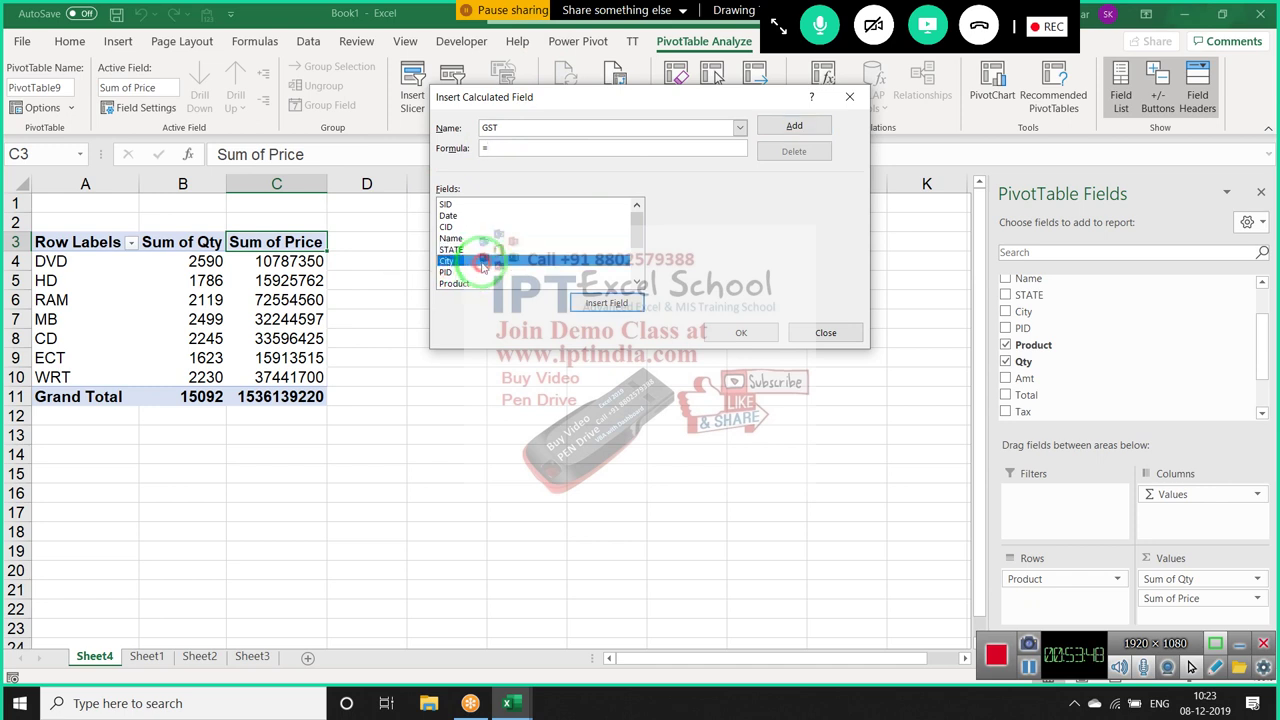
scroll(483, 262, "down", 1)
left_click(483, 261)
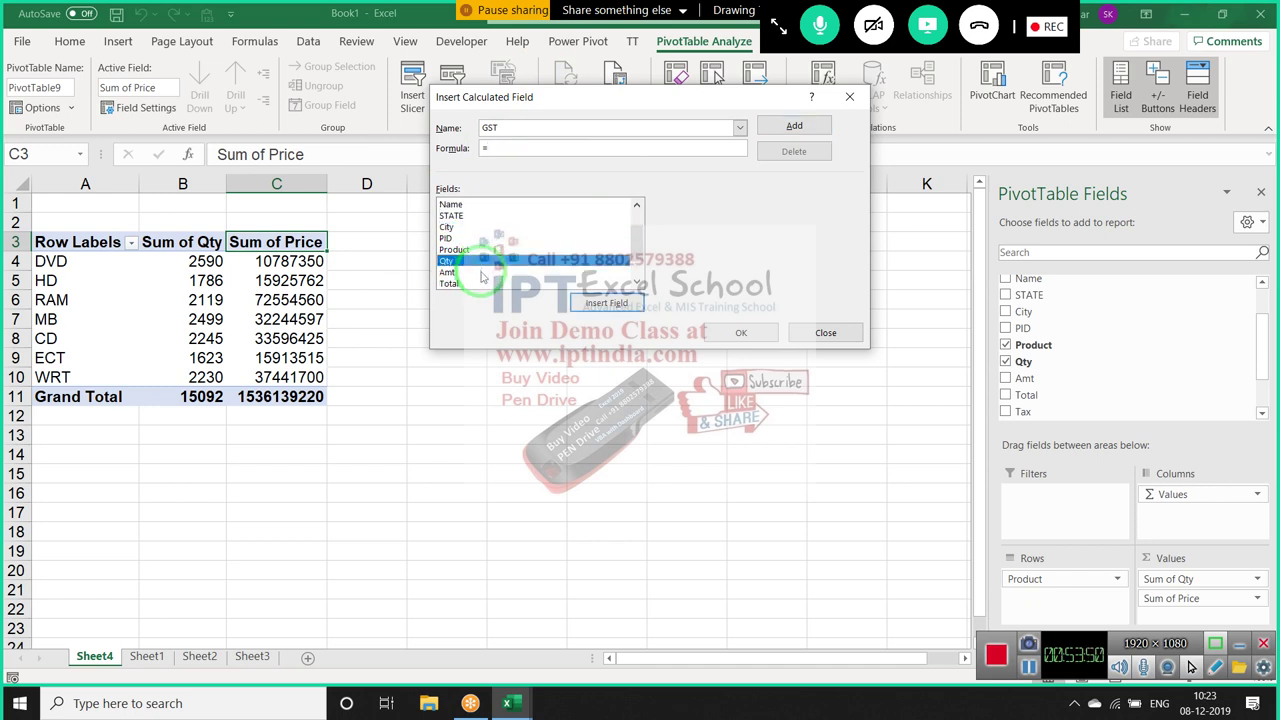
scroll(481, 280, "down", 1)
left_click(480, 285)
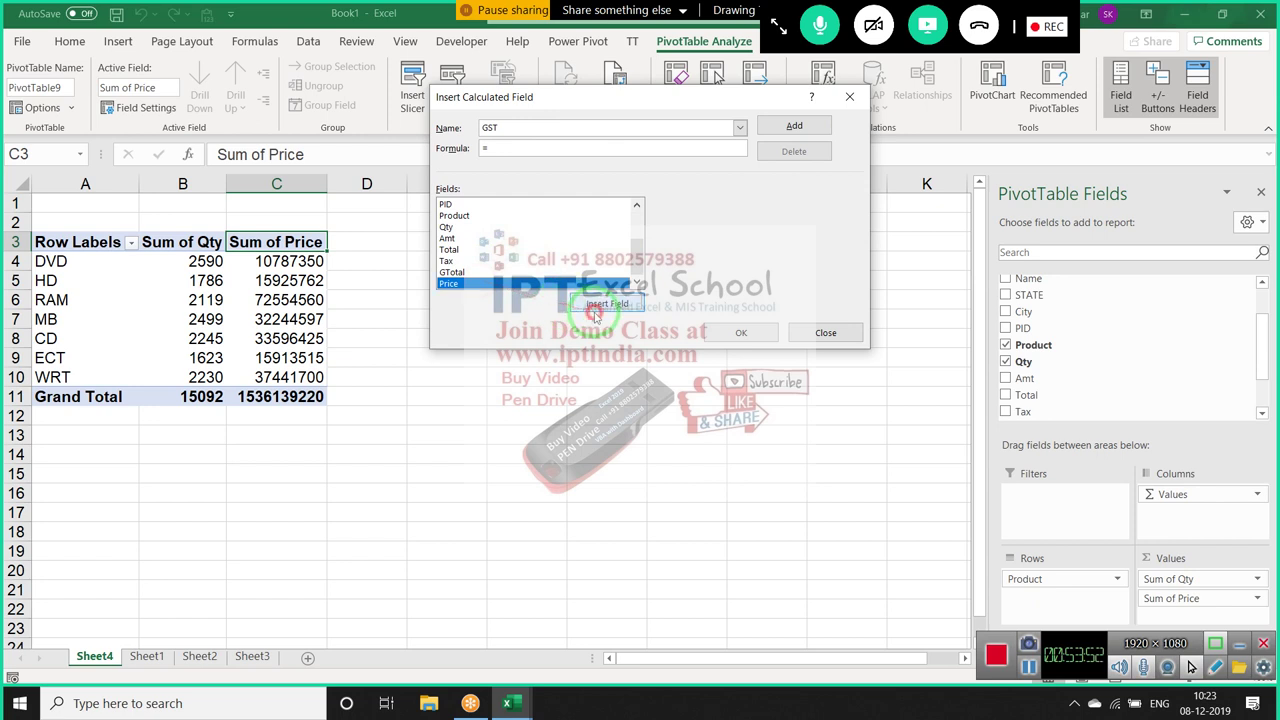
left_click(598, 310)
type("*18")
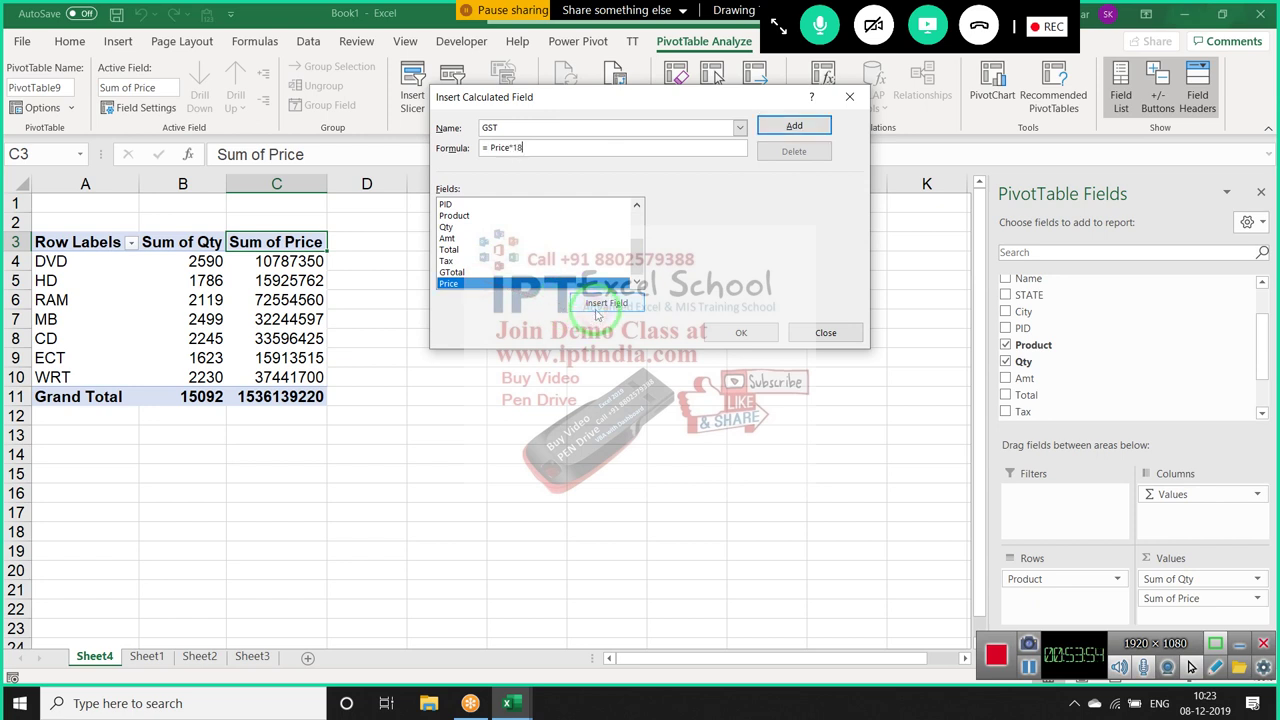
type("%")
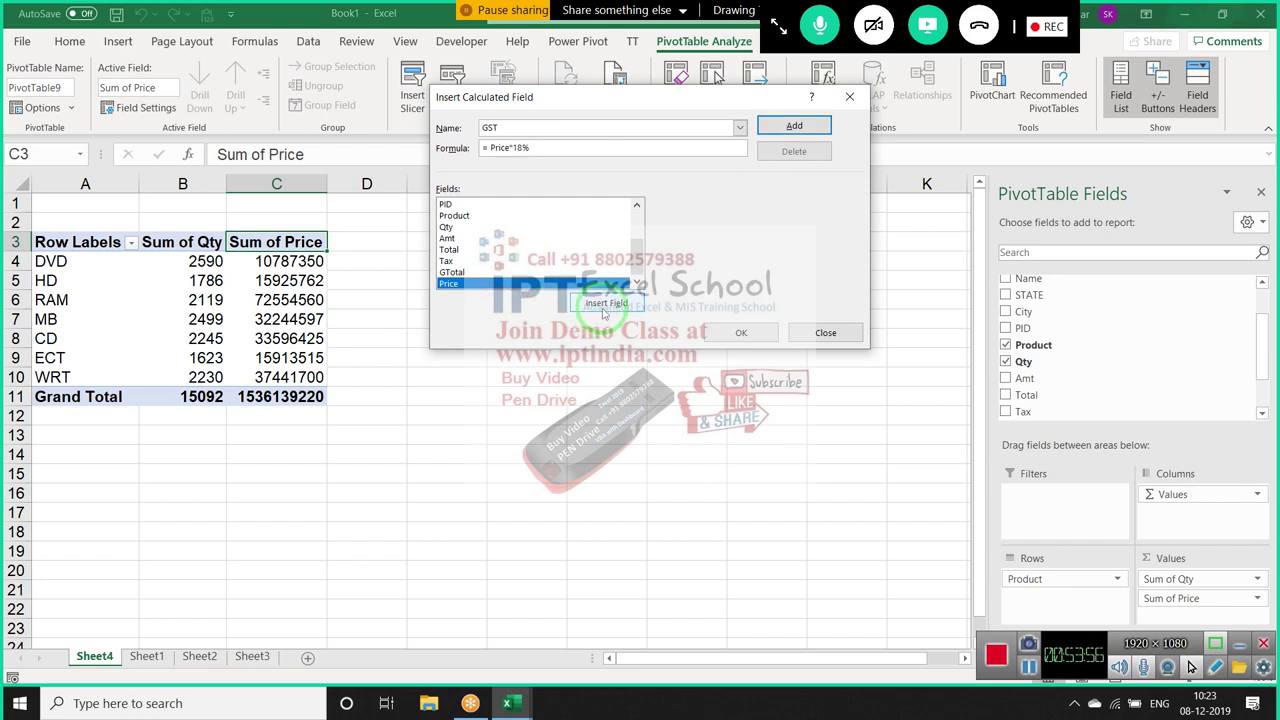
left_click(792, 126)
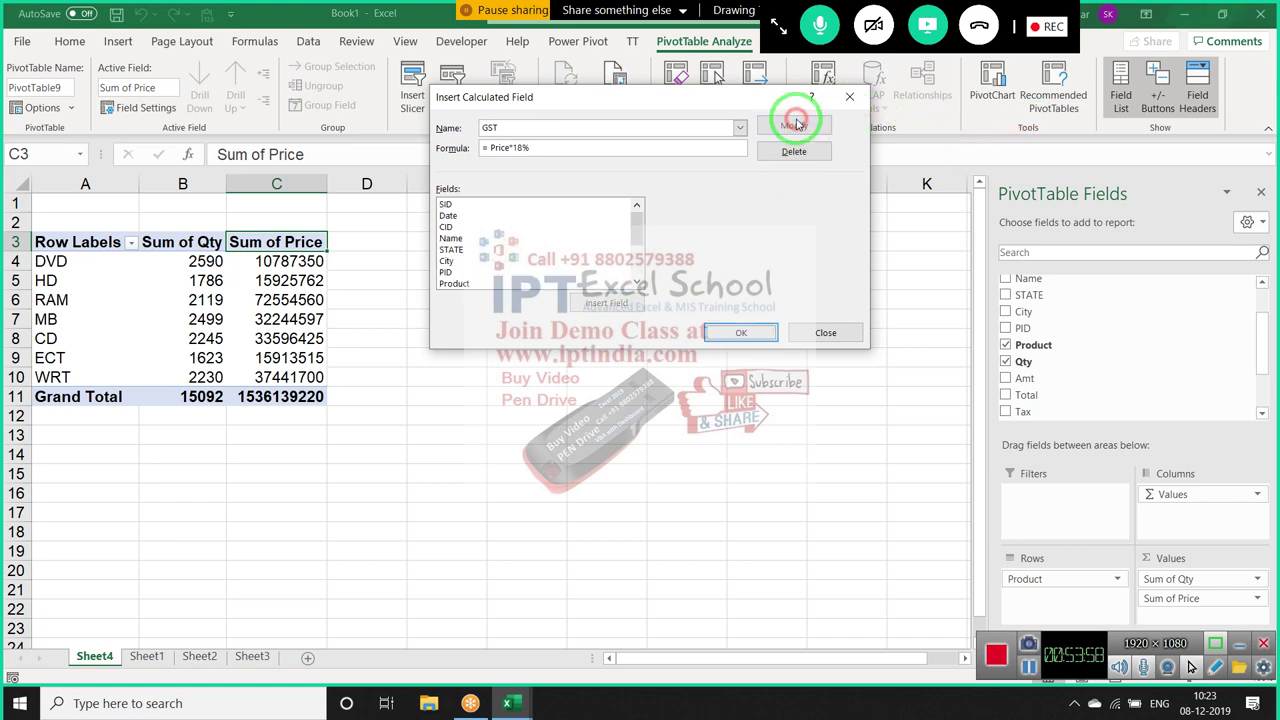
left_click(740, 332)
left_click(405, 261)
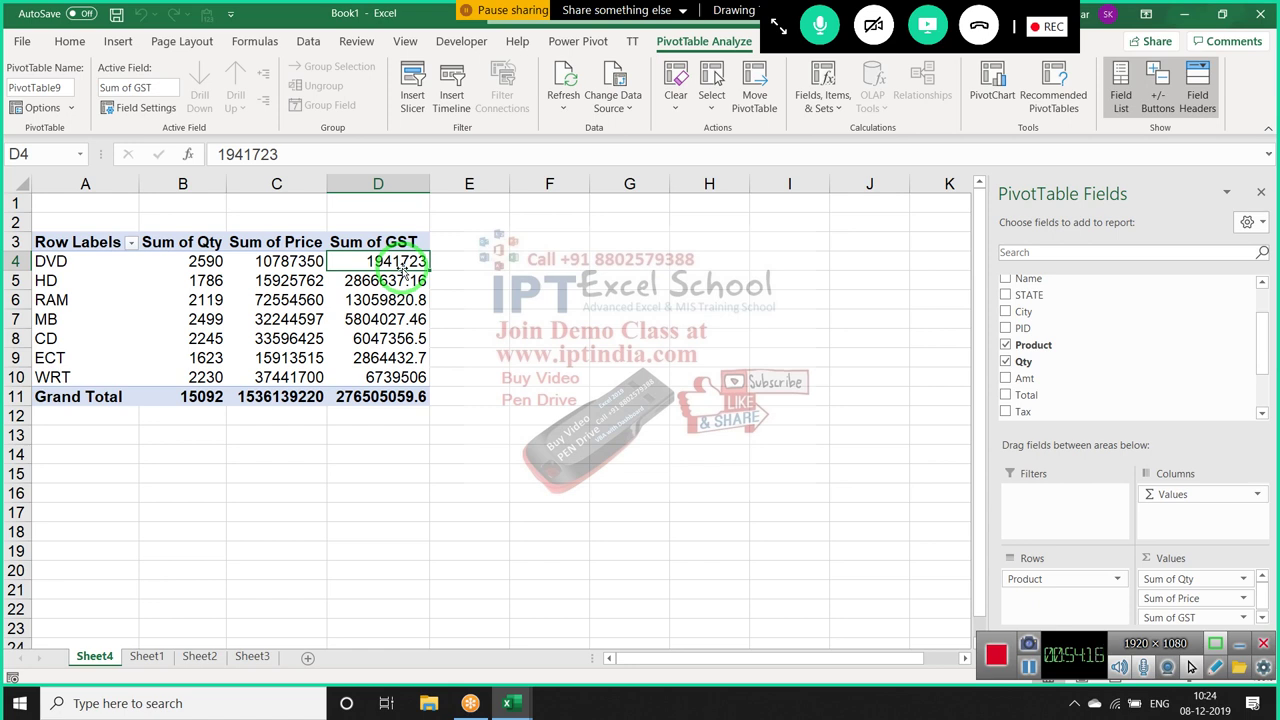
Check the ECT GST value, then open the Fields, Items & Sets dropdown
key("Down")
key("Down")
key("Down")
key("Down")
key("Down")
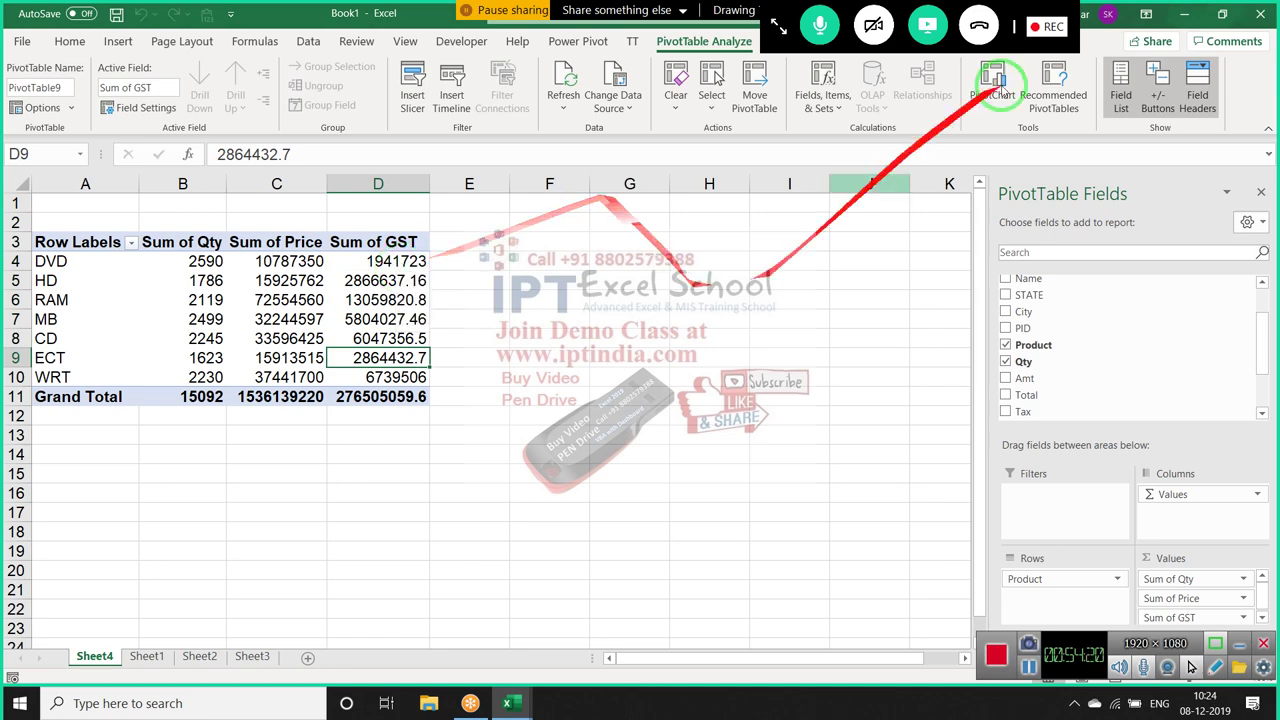
mouse_move(1114, 361)
left_mouse_down()
mouse_move(1172, 372)
mouse_move(435, 210)
left_mouse_up()
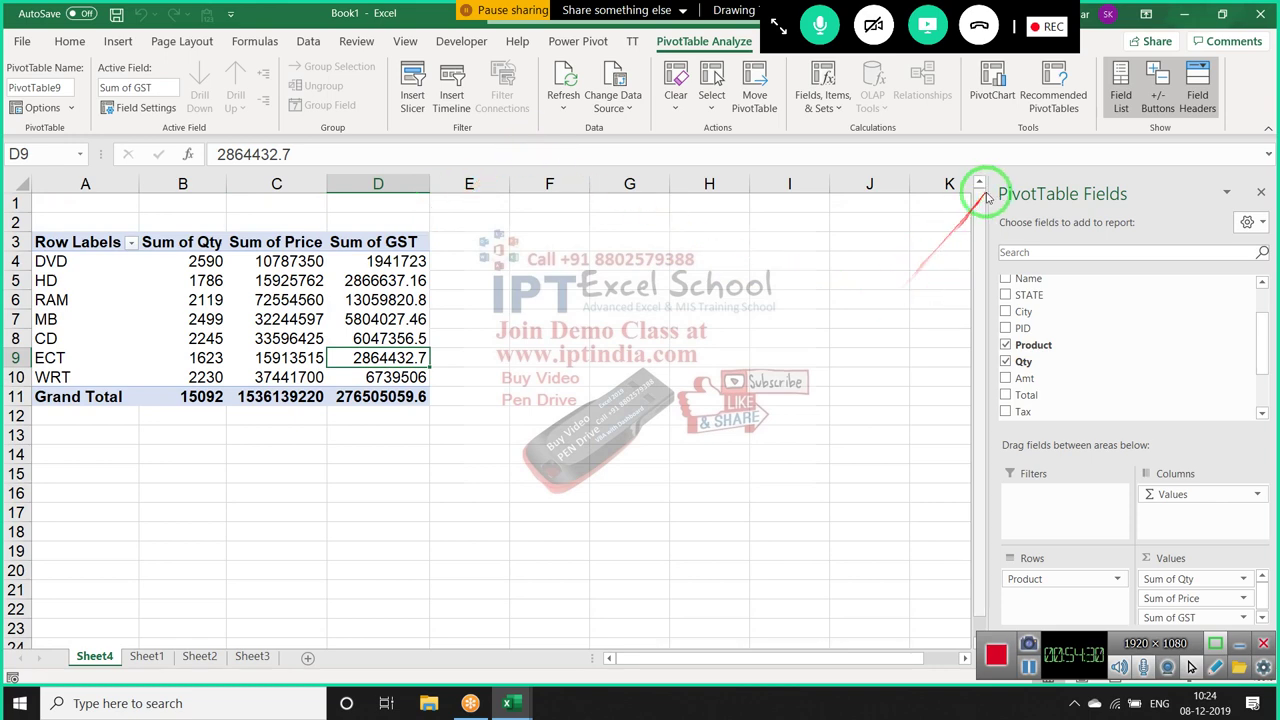
left_click(845, 106)
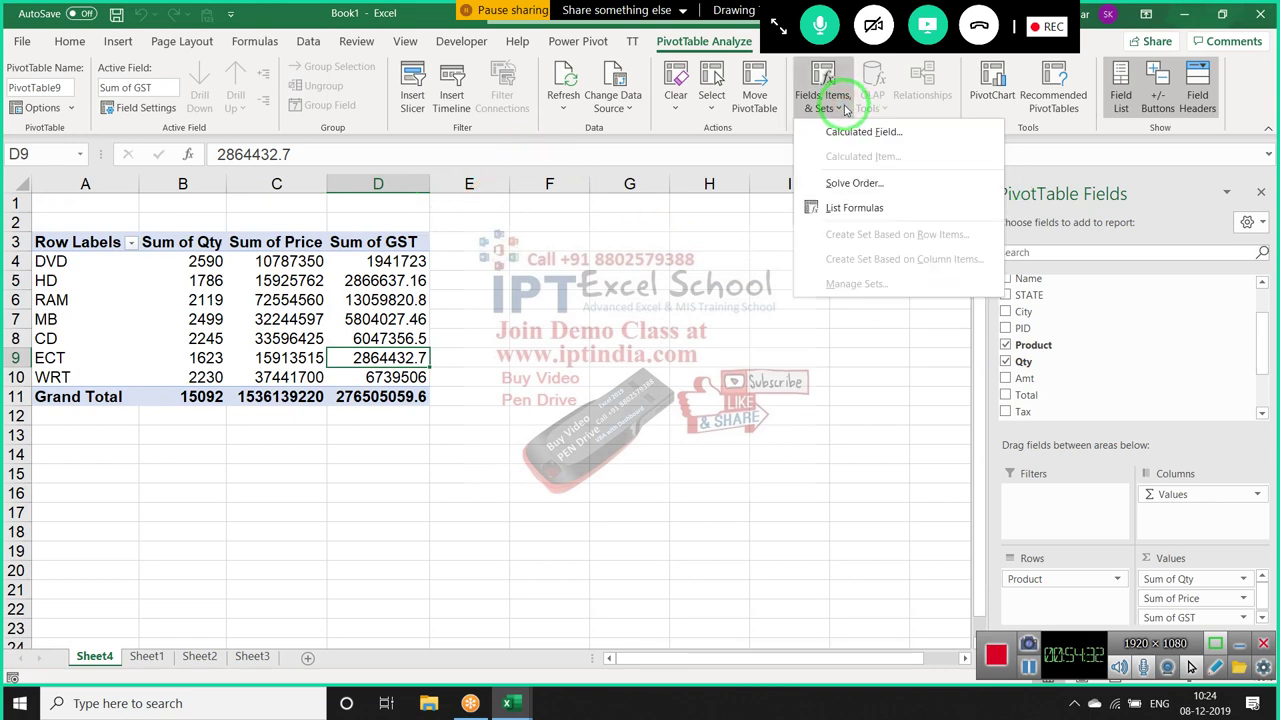
left_click(843, 132)
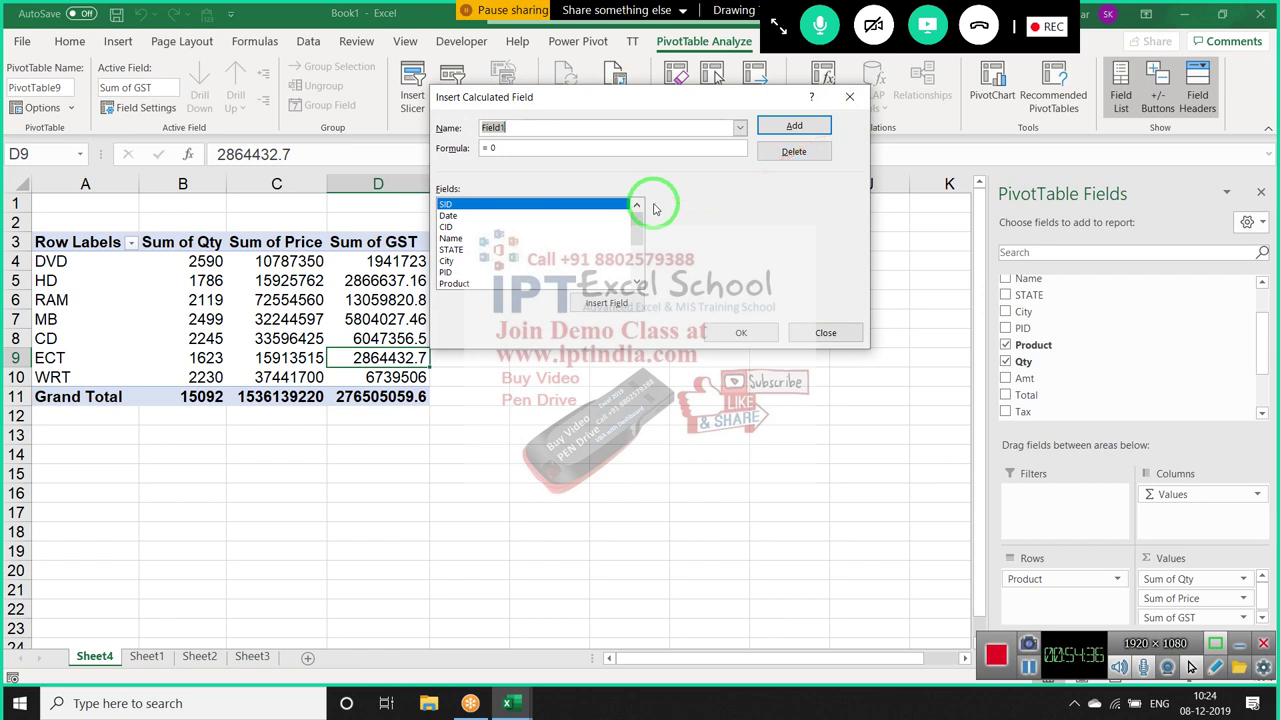
type("GST")
left_click_drag(785, 118, 632, 140)
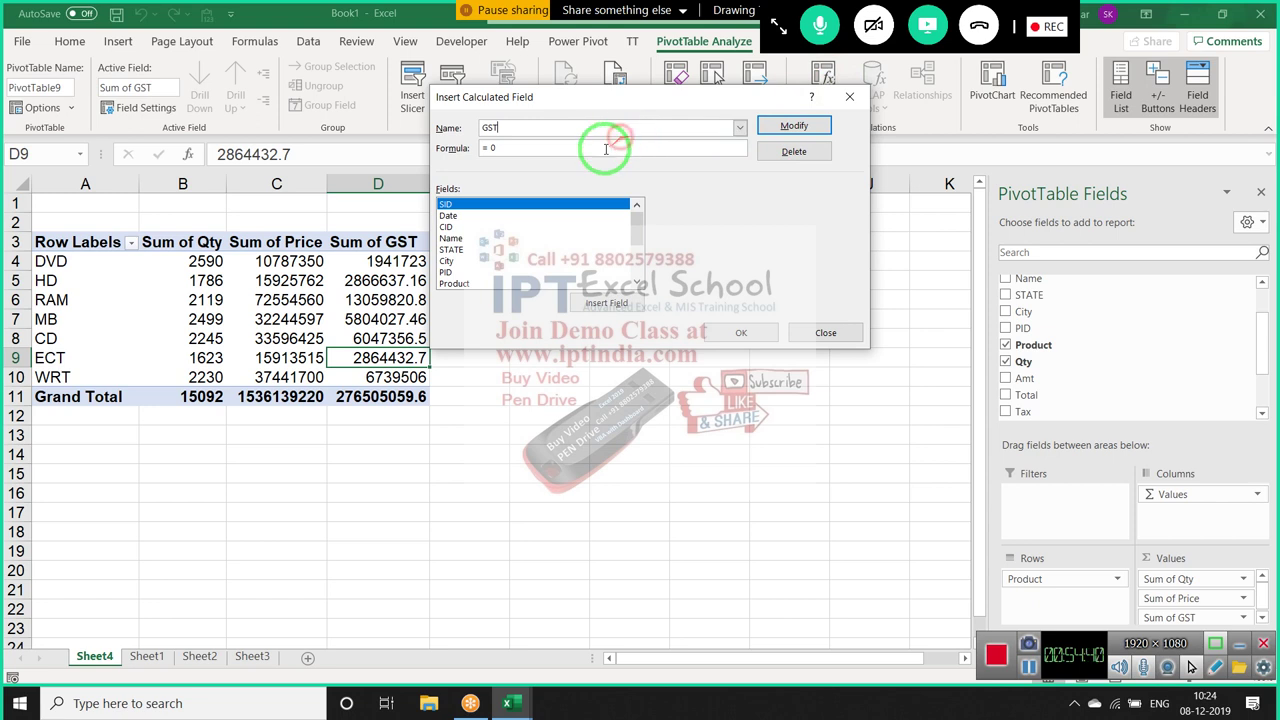
key("Tab")
type("=")
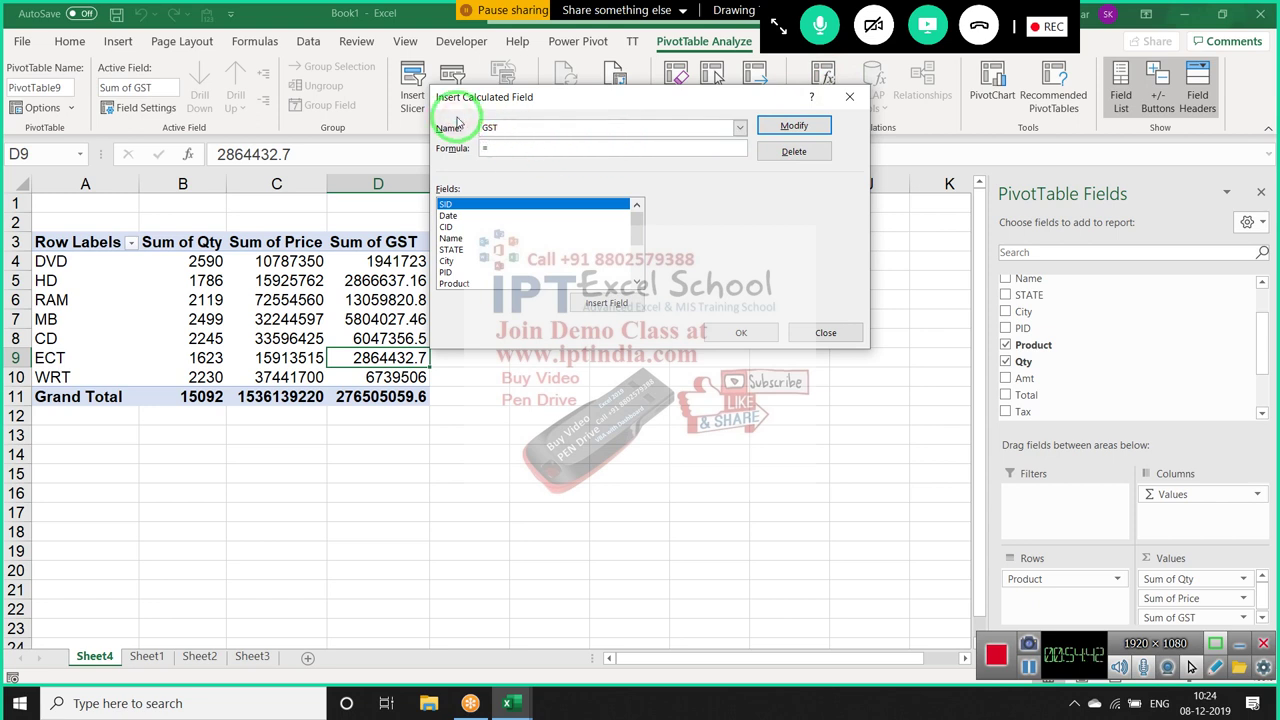
type("round")
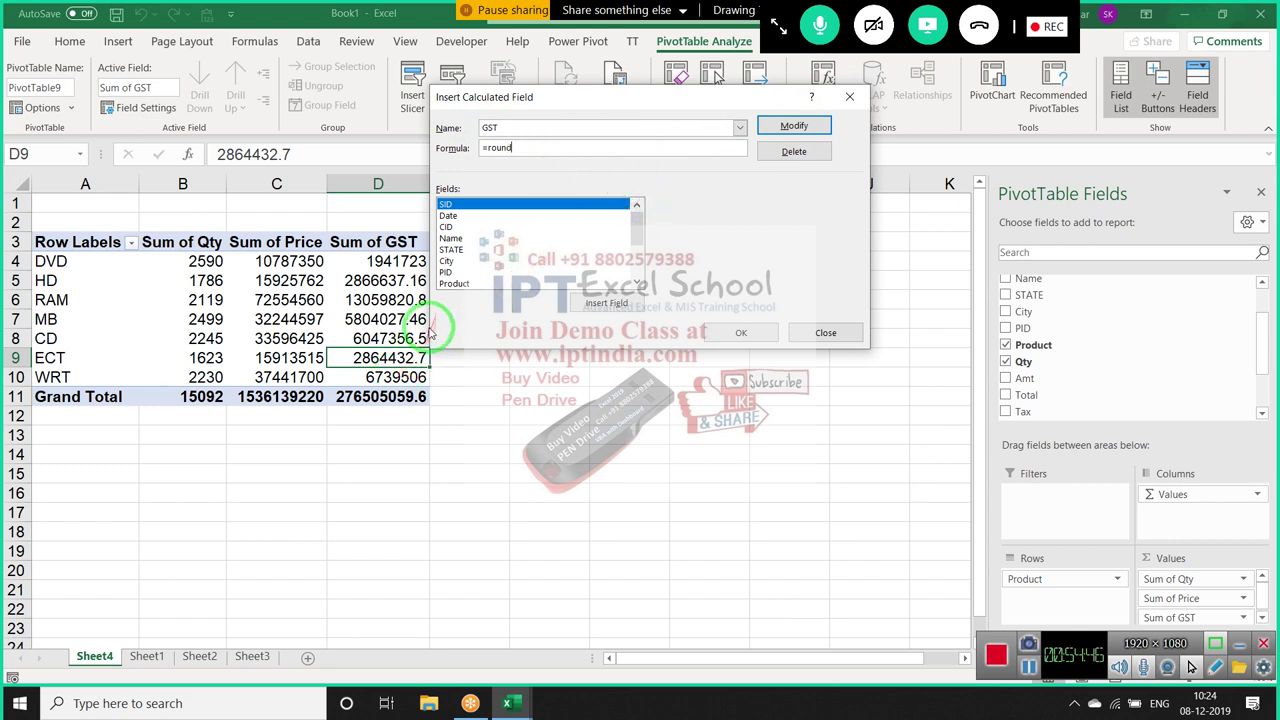
type("(")
left_click(455, 283)
scroll(465, 278, "down", 2)
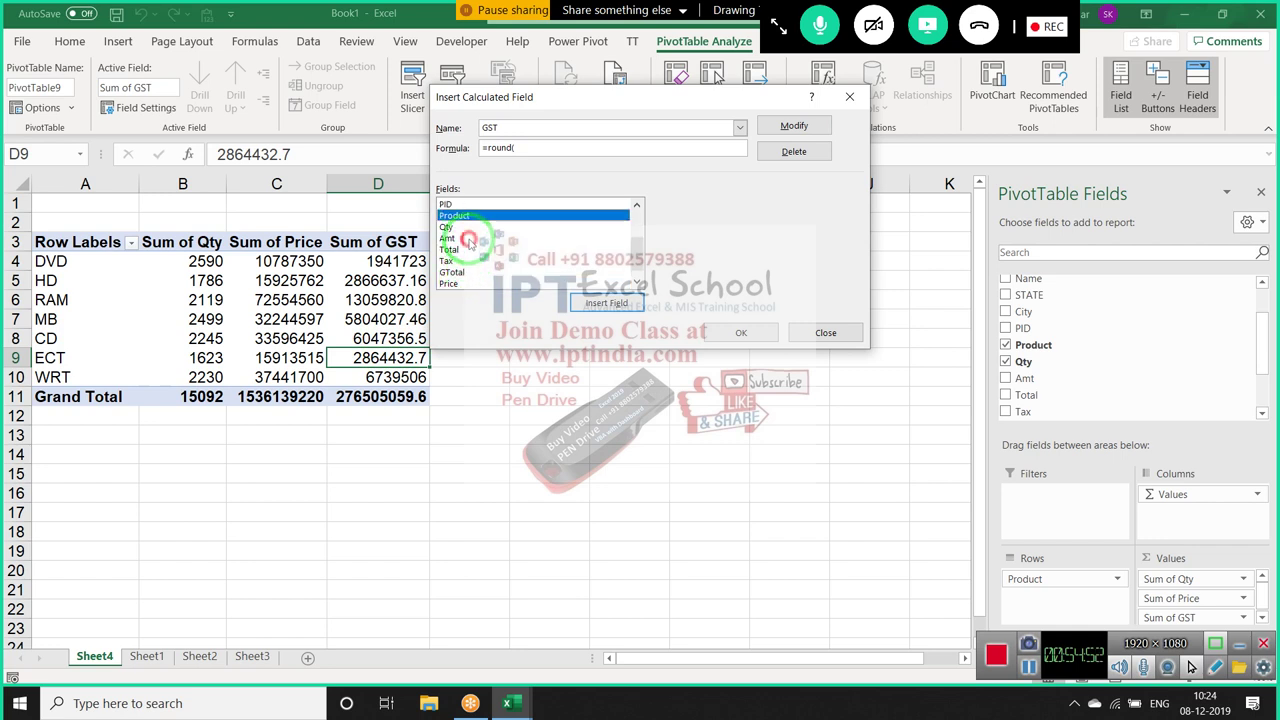
double_click(467, 239)
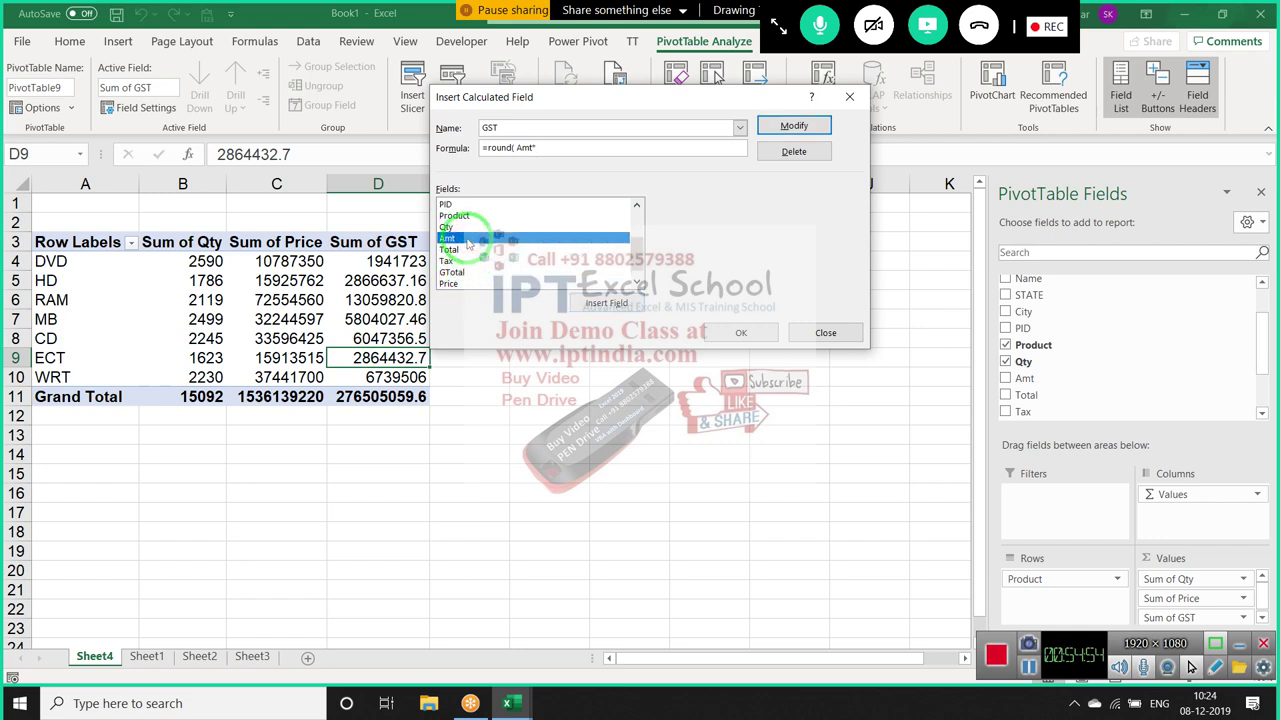
left_click(487, 228)
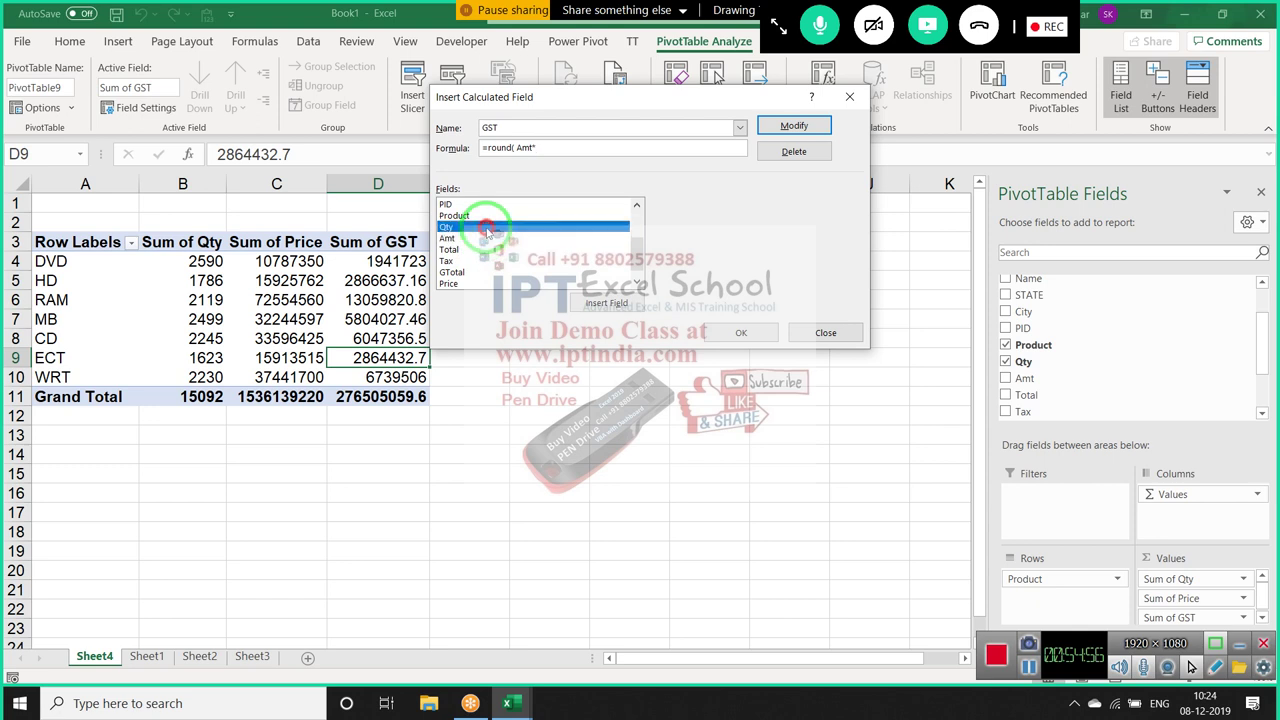
double_click(487, 228)
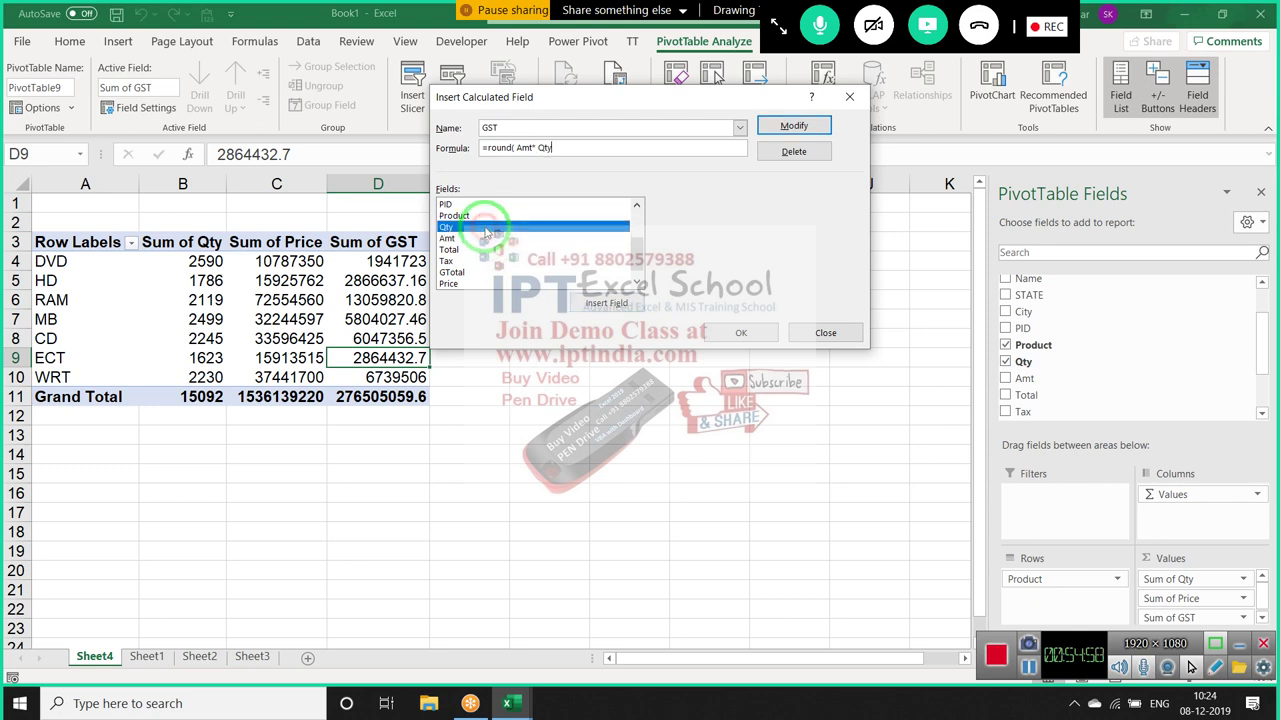
type(",0")
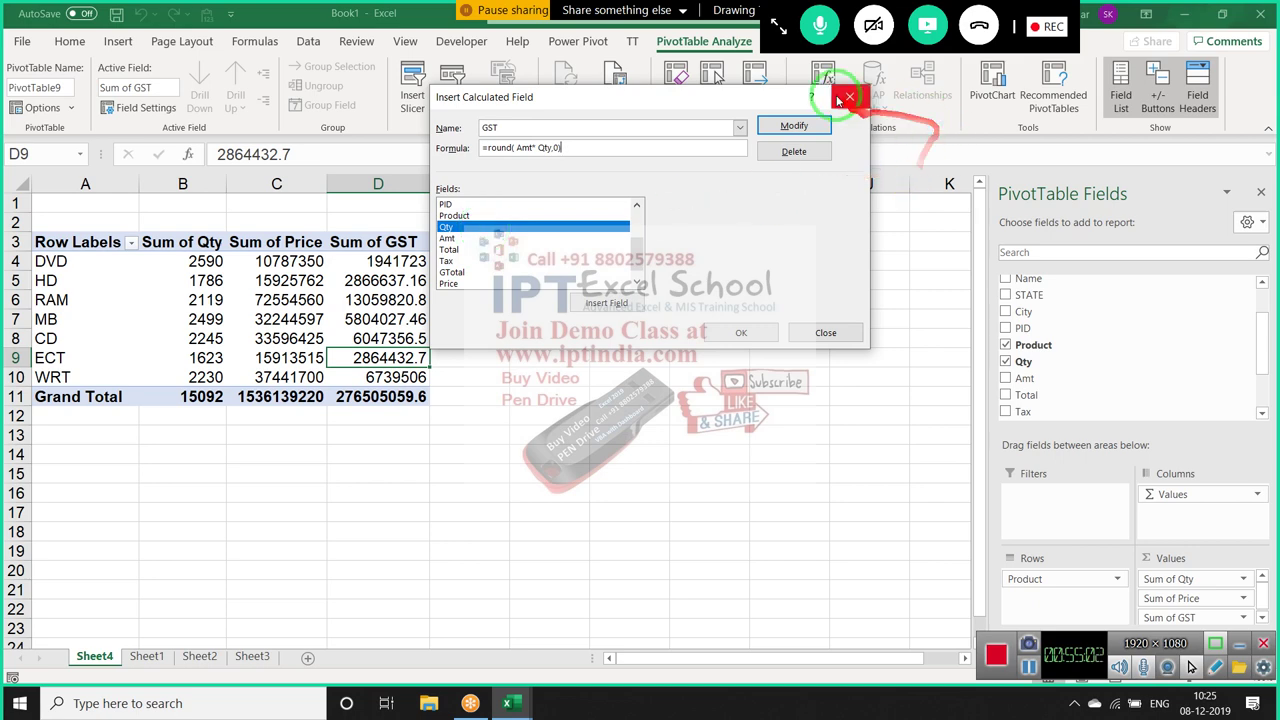
left_click(808, 124)
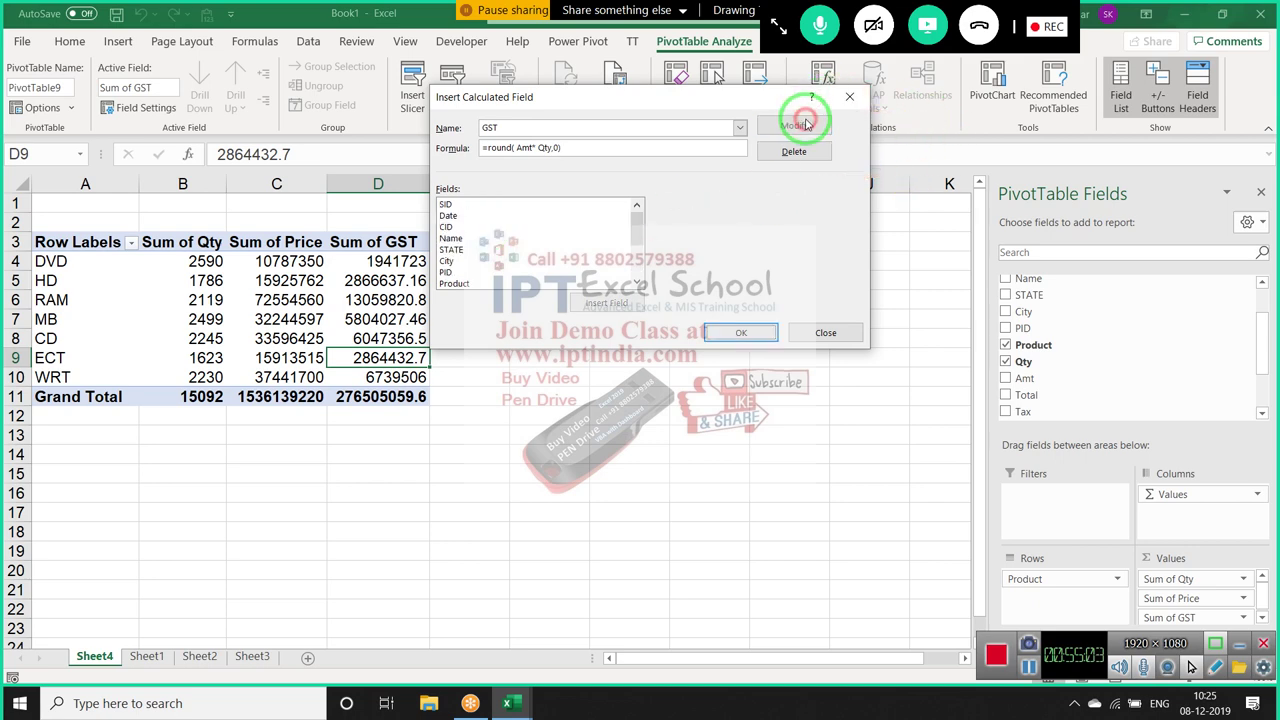
left_click(722, 328)
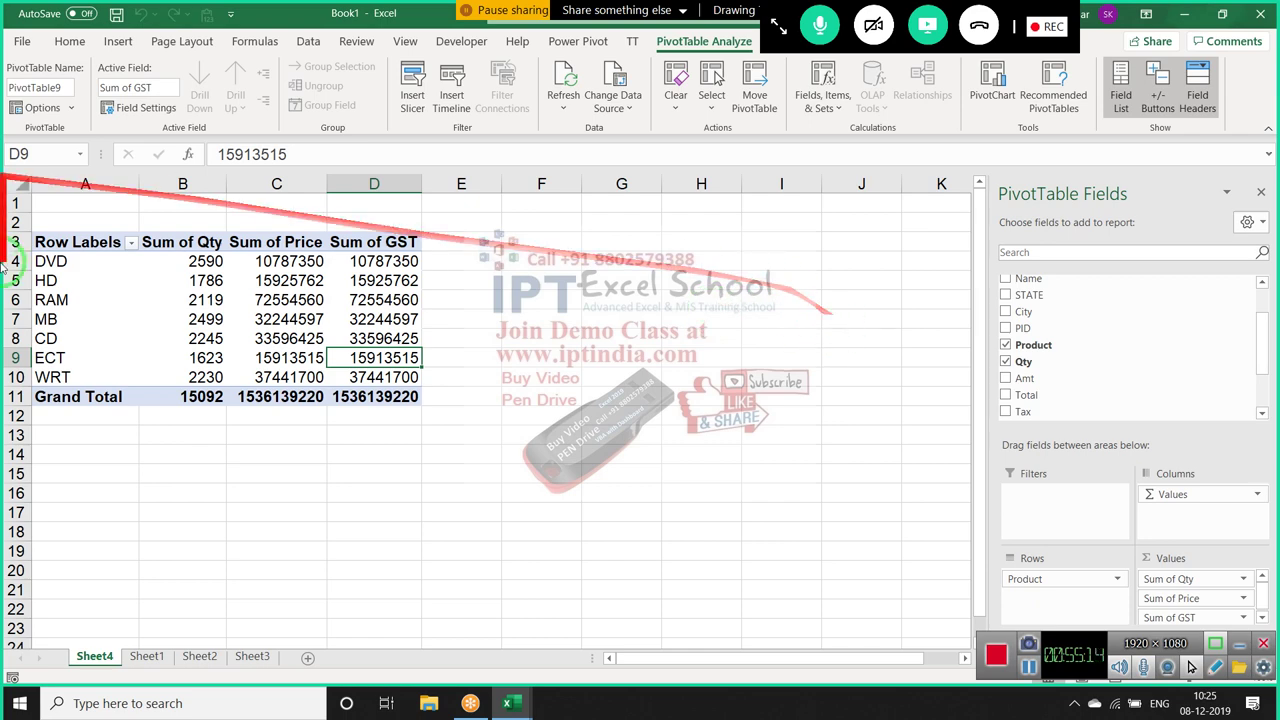
Switch to Sheet1's source data and start a new PivotTable from range A1:M302
left_click(26, 184)
left_click(70, 155)
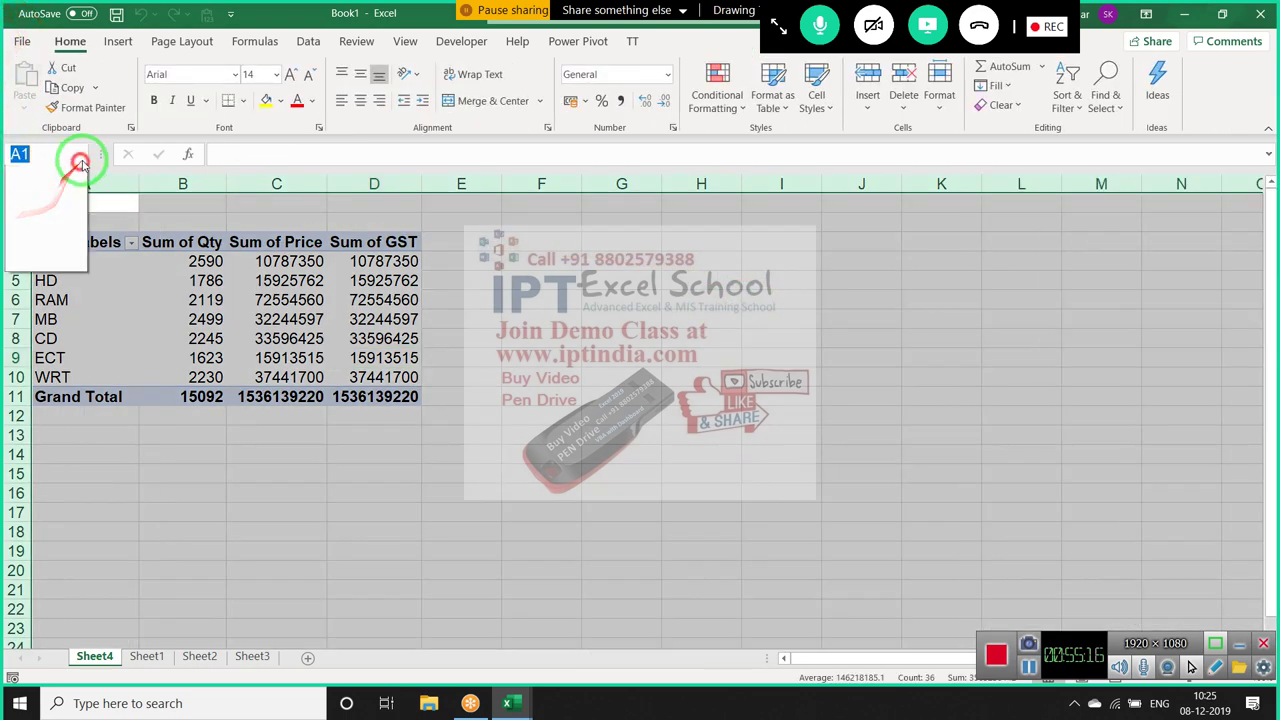
left_click(334, 279)
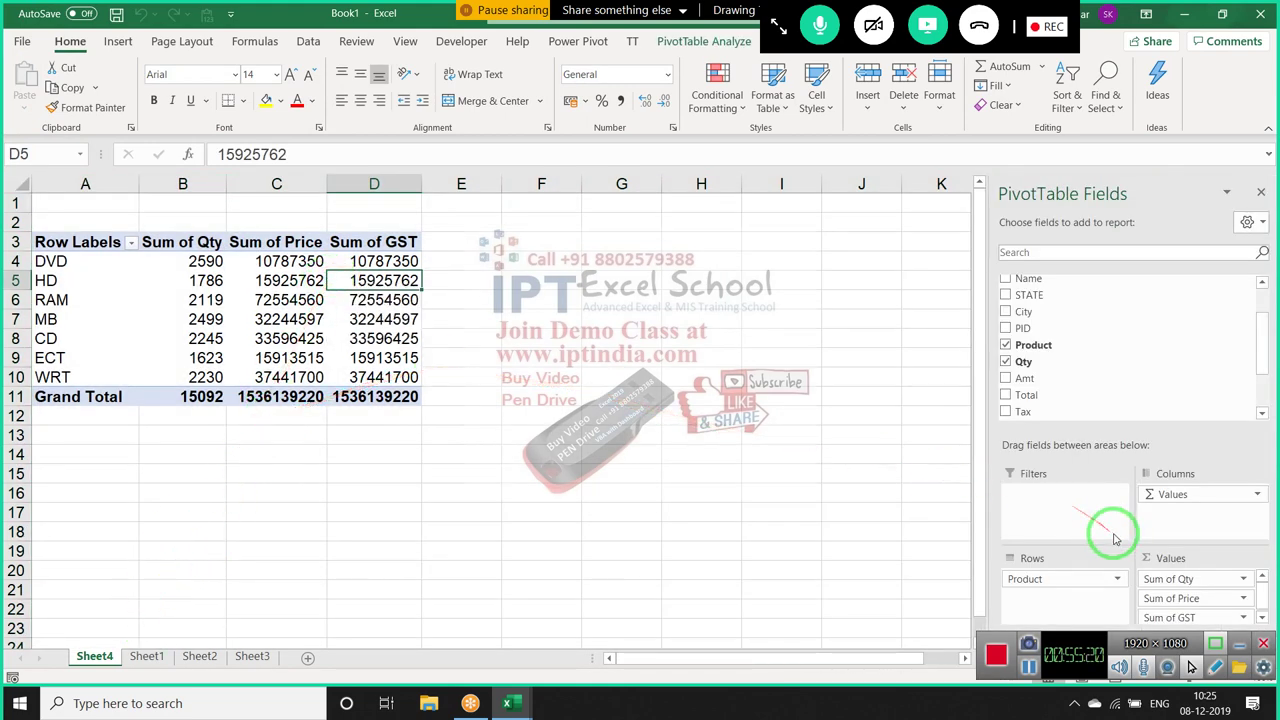
left_click(146, 656)
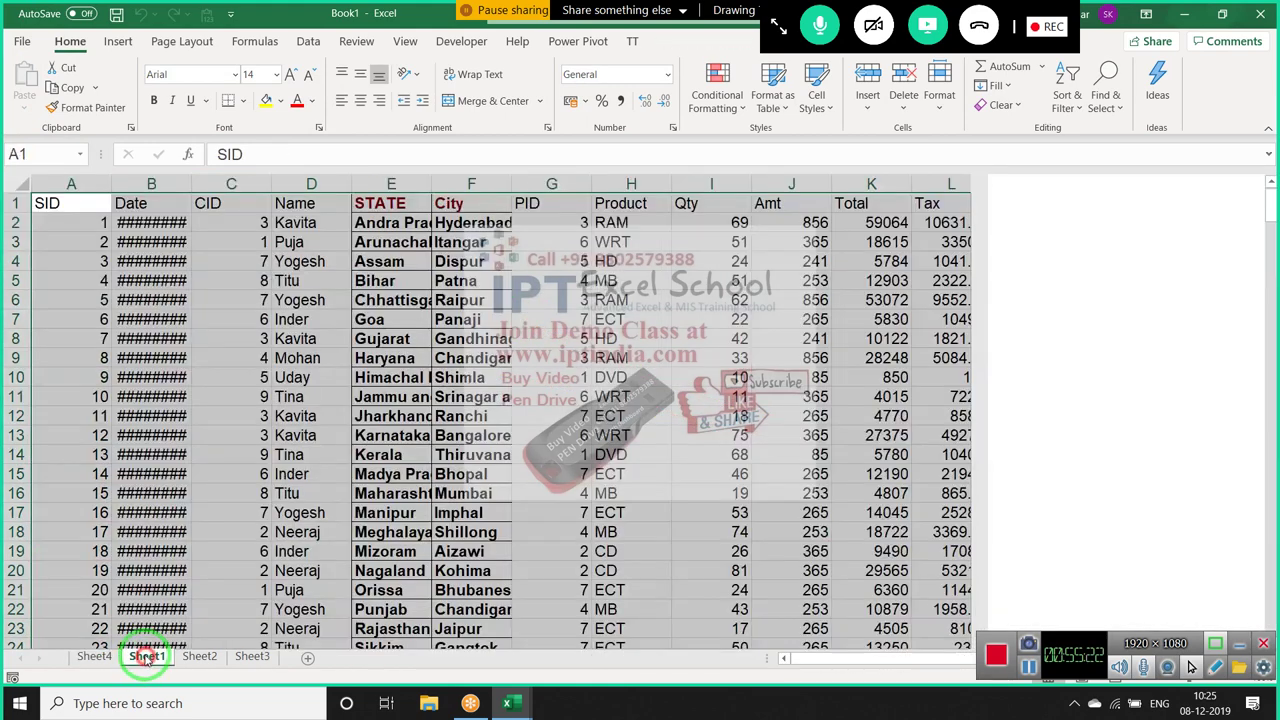
left_click(117, 41)
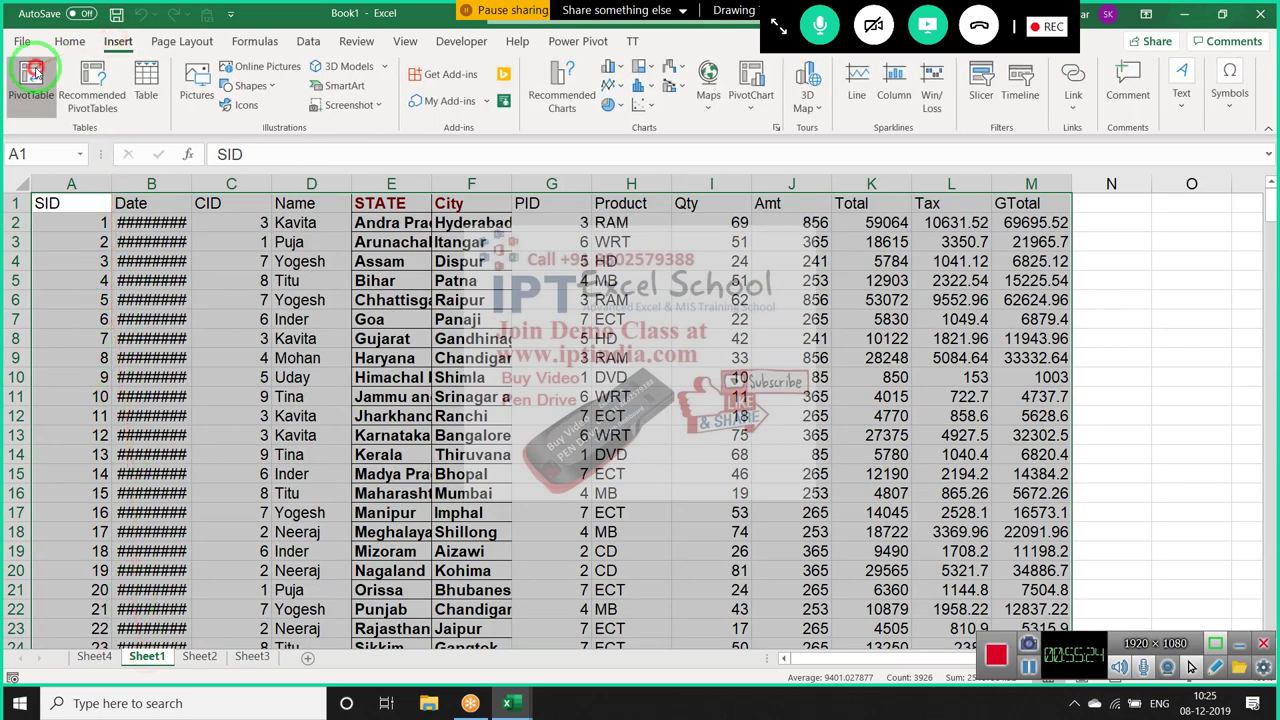
Create PivotTable10 on a new sheet with Name in Rows and Sum of Qty as values, totalling 15092
left_click(33, 74)
key("Return")
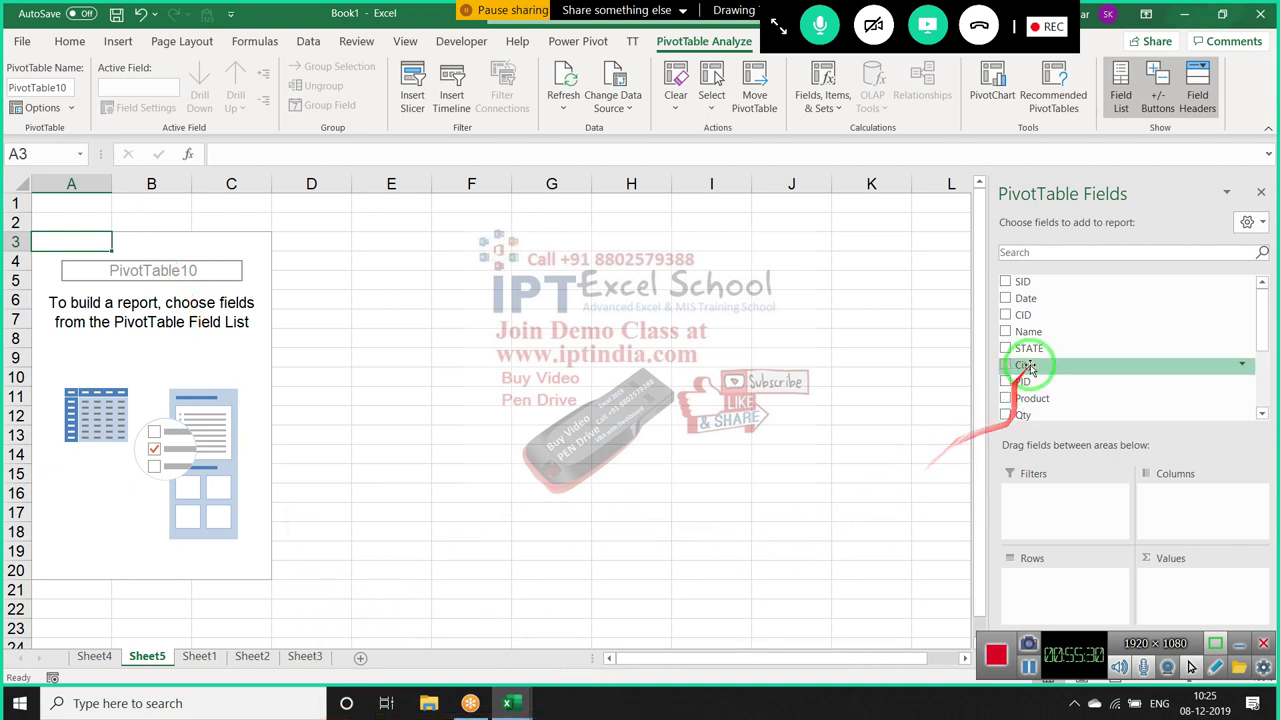
left_click_drag(1035, 331, 1033, 585)
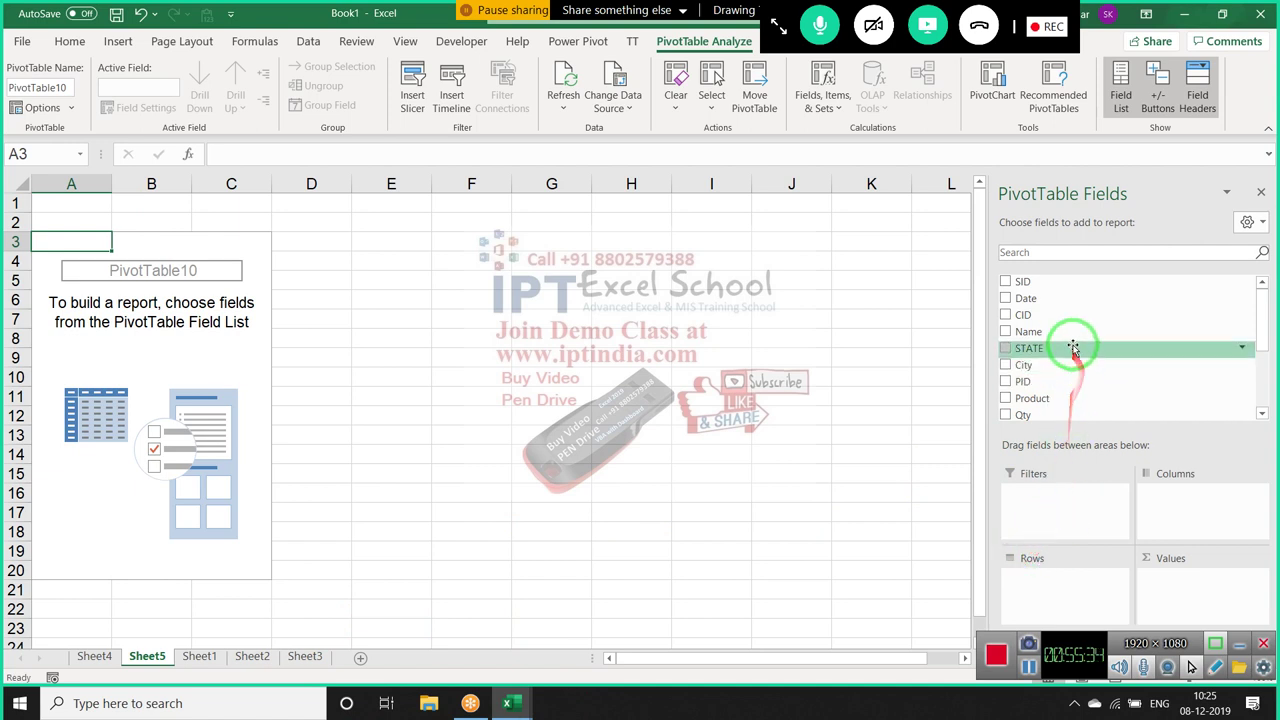
mouse_move(1033, 585)
left_mouse_down()
mouse_move(1070, 332)
mouse_move(1040, 578)
left_mouse_up()
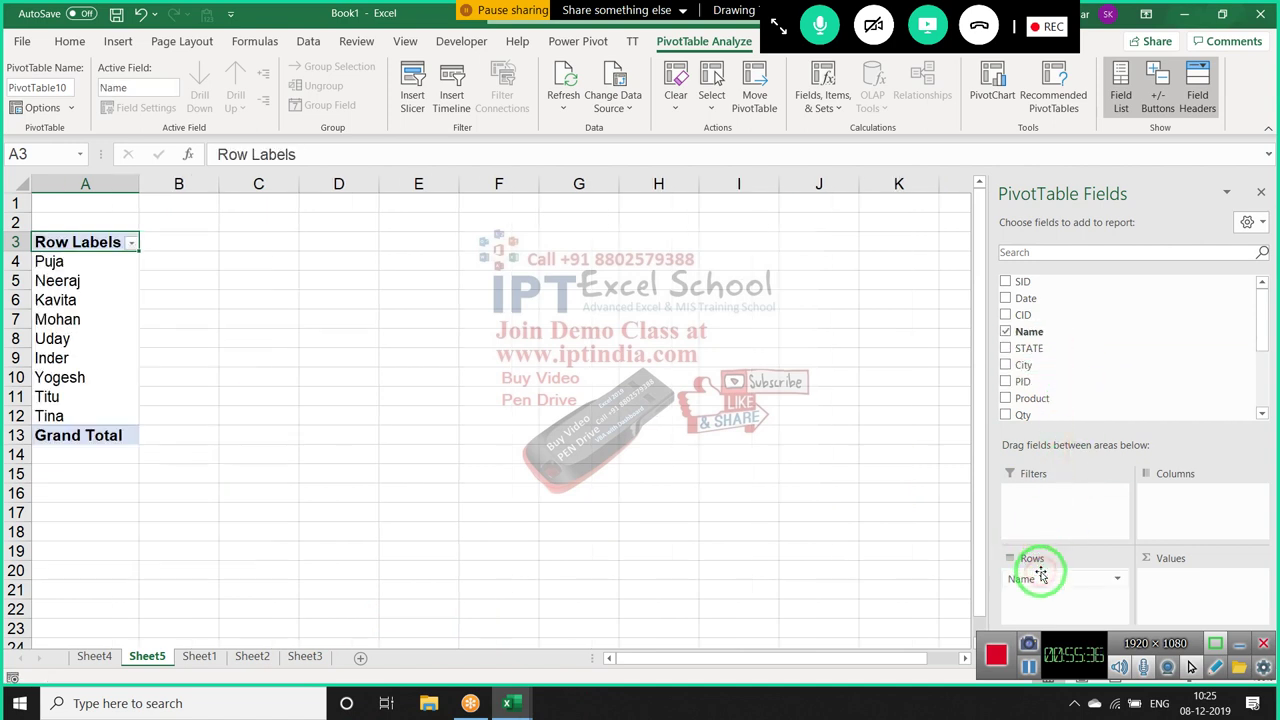
left_click_drag(1045, 414, 1149, 595)
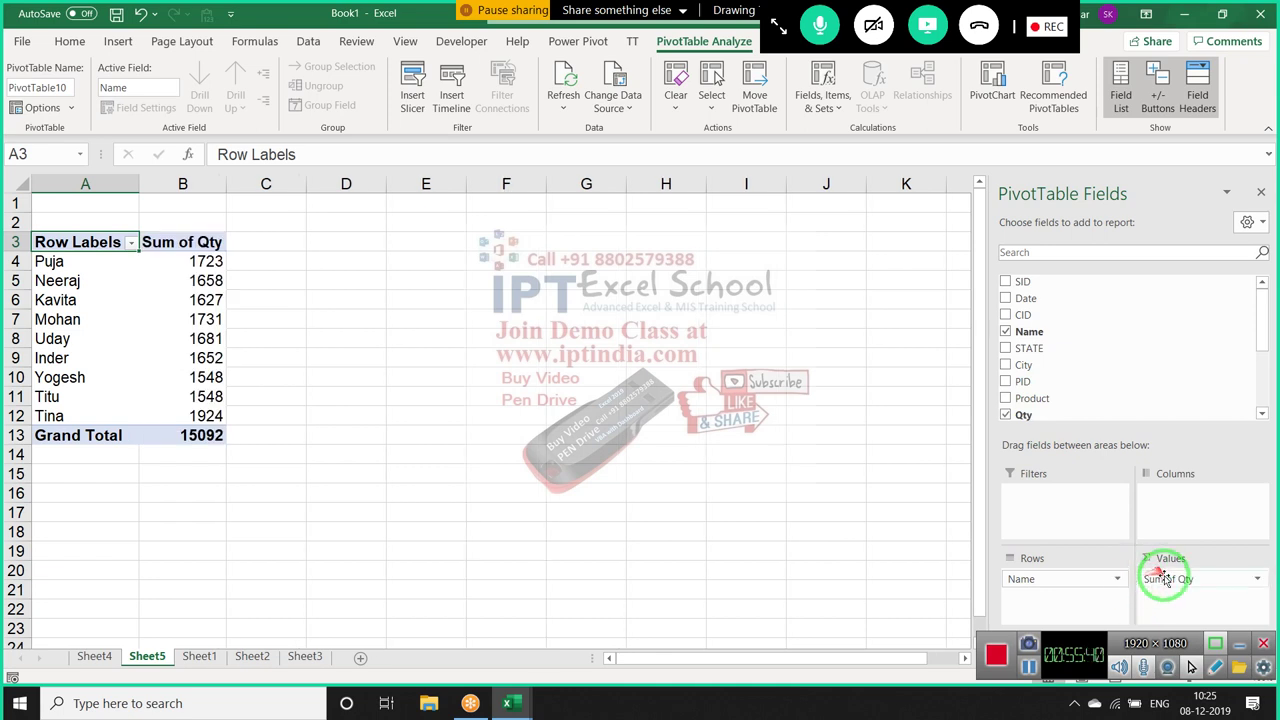
left_click_drag(1150, 585, 762, 355)
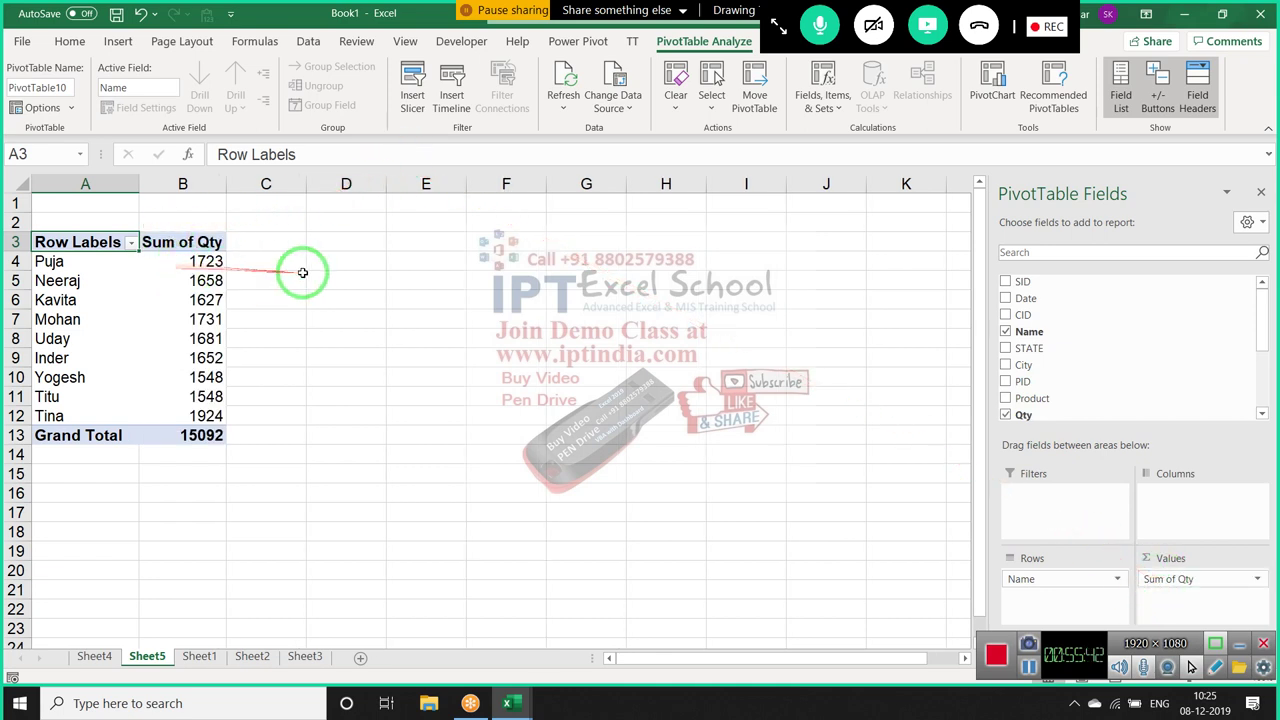
left_click(202, 278)
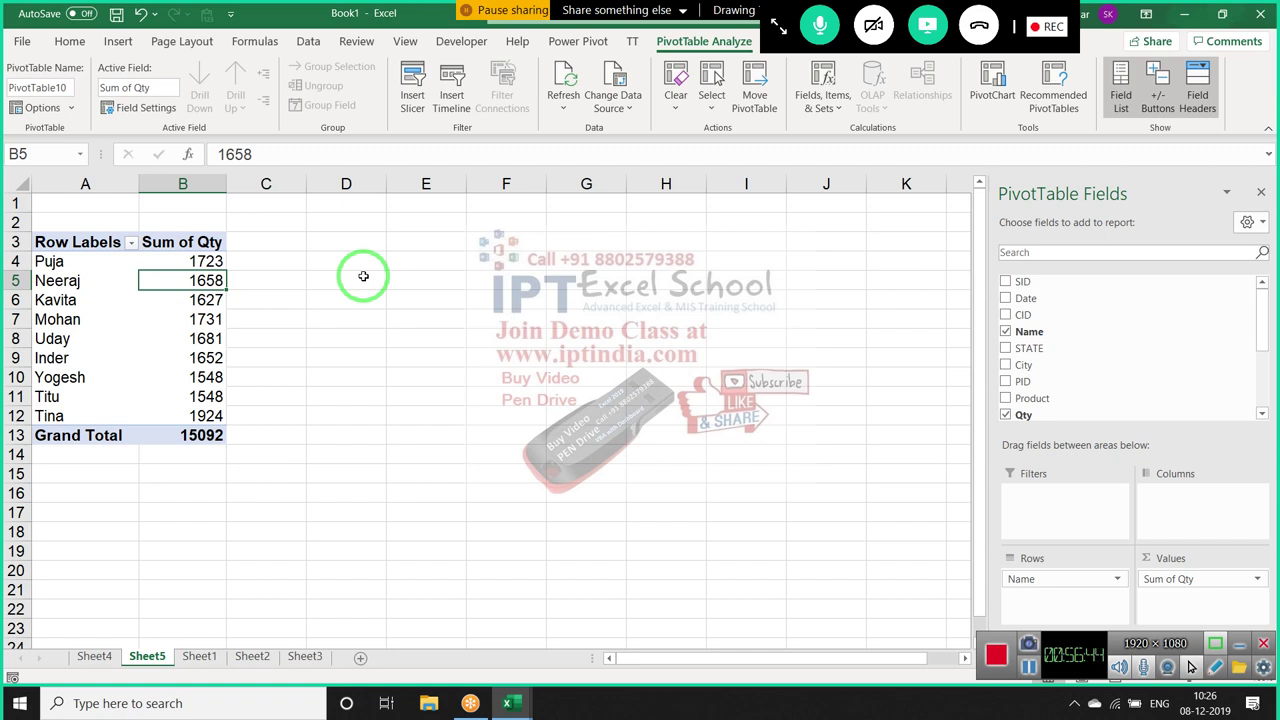
Start a new calculated field for the pivot named CB
left_click(1027, 668)
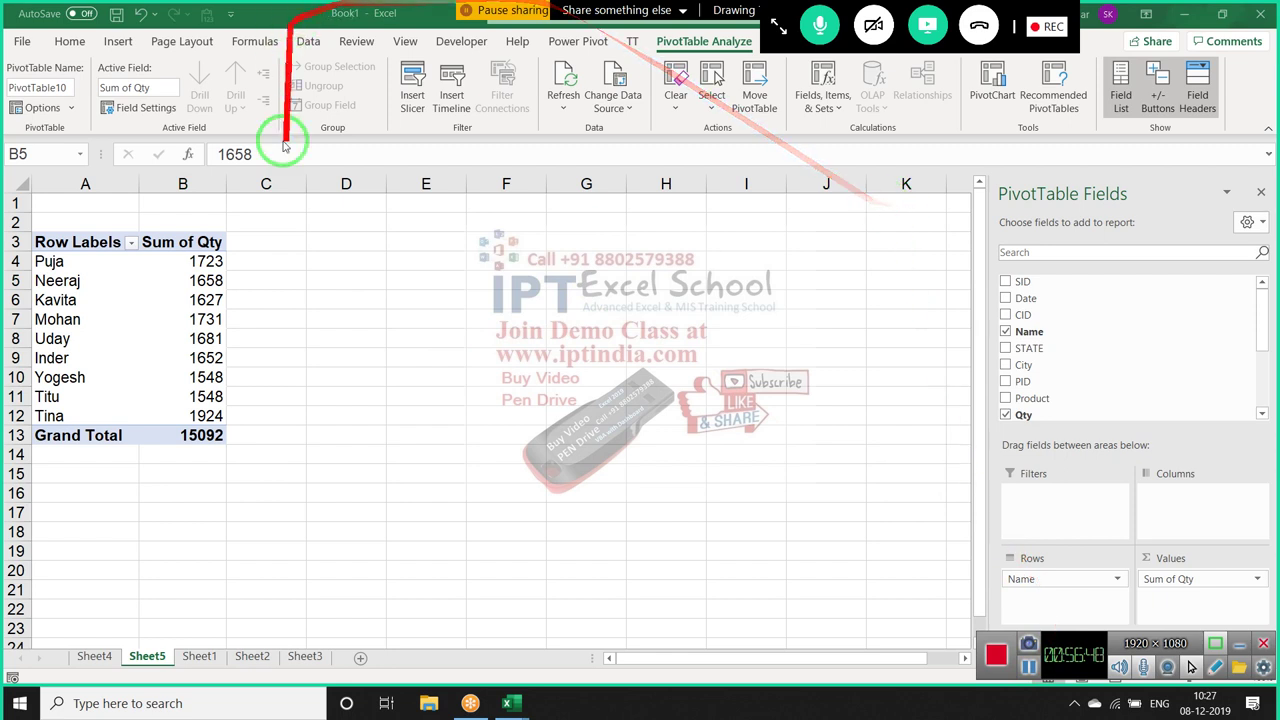
left_click(212, 246)
left_click(822, 100)
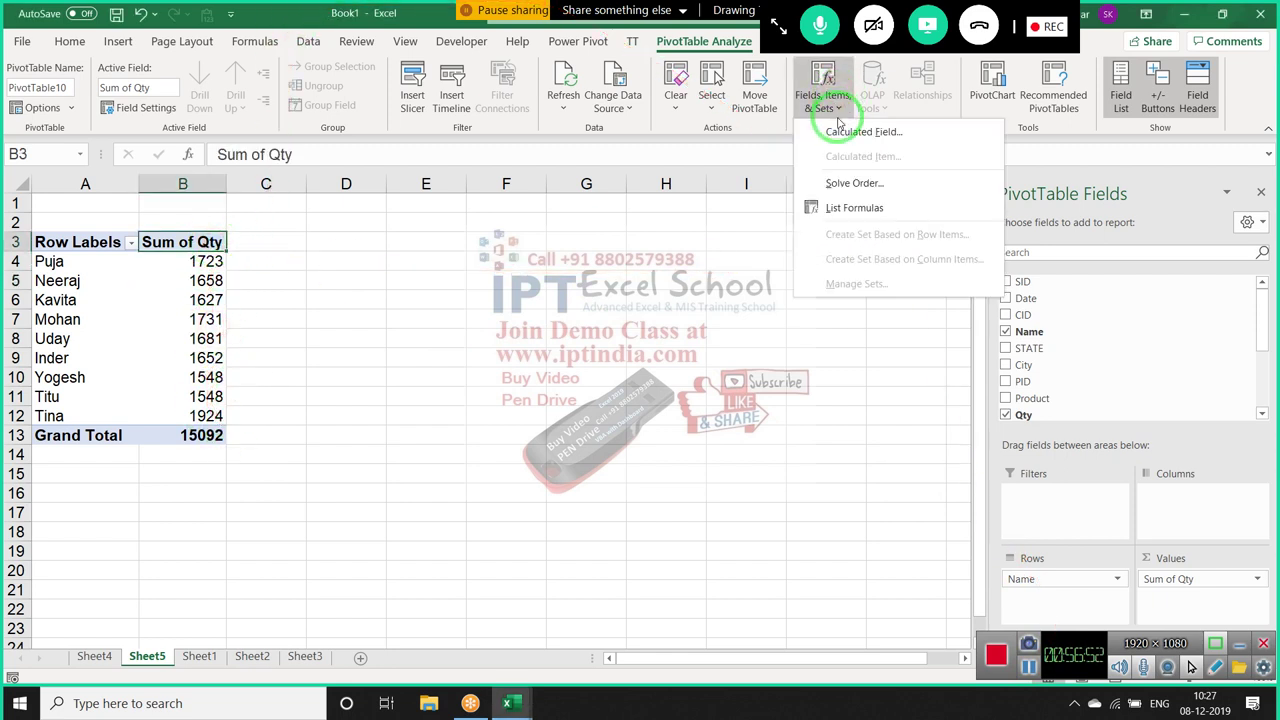
left_click(836, 135)
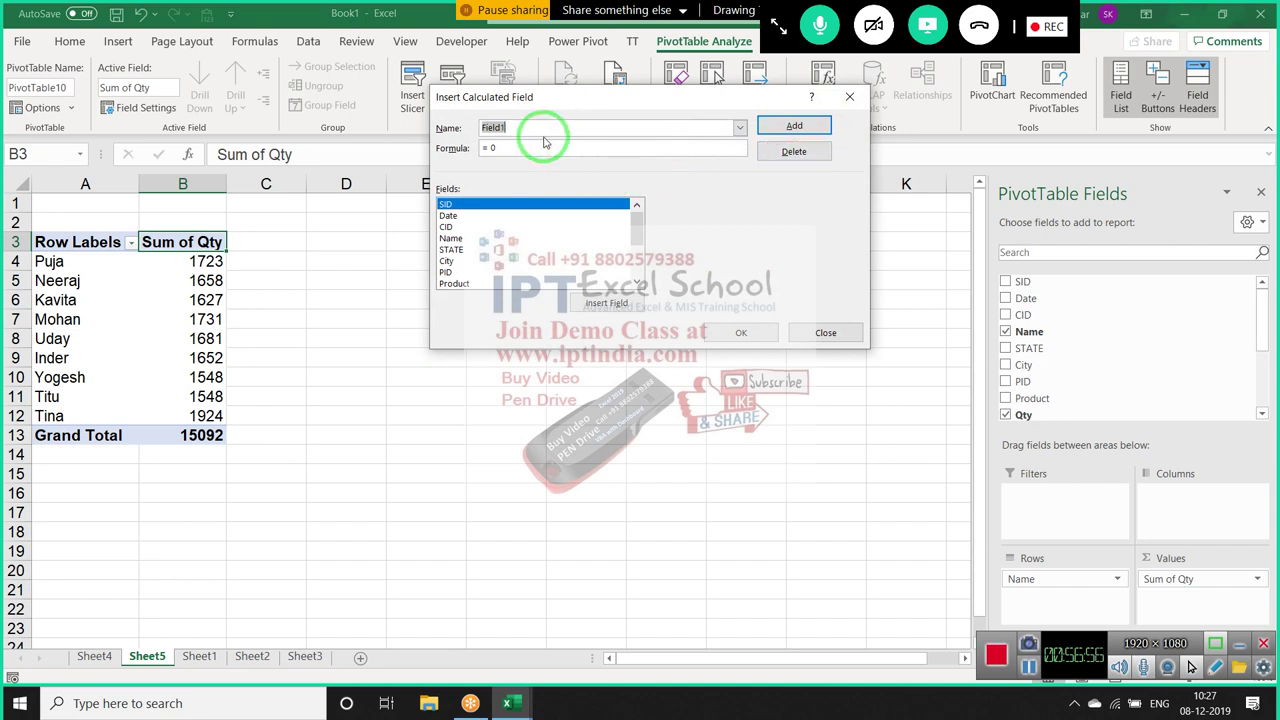
type("CB")
key("Tab")
Begin the CB formula as =IF(Qty<=1500, Total*10%, IF(...)
type("=")
type("if(")
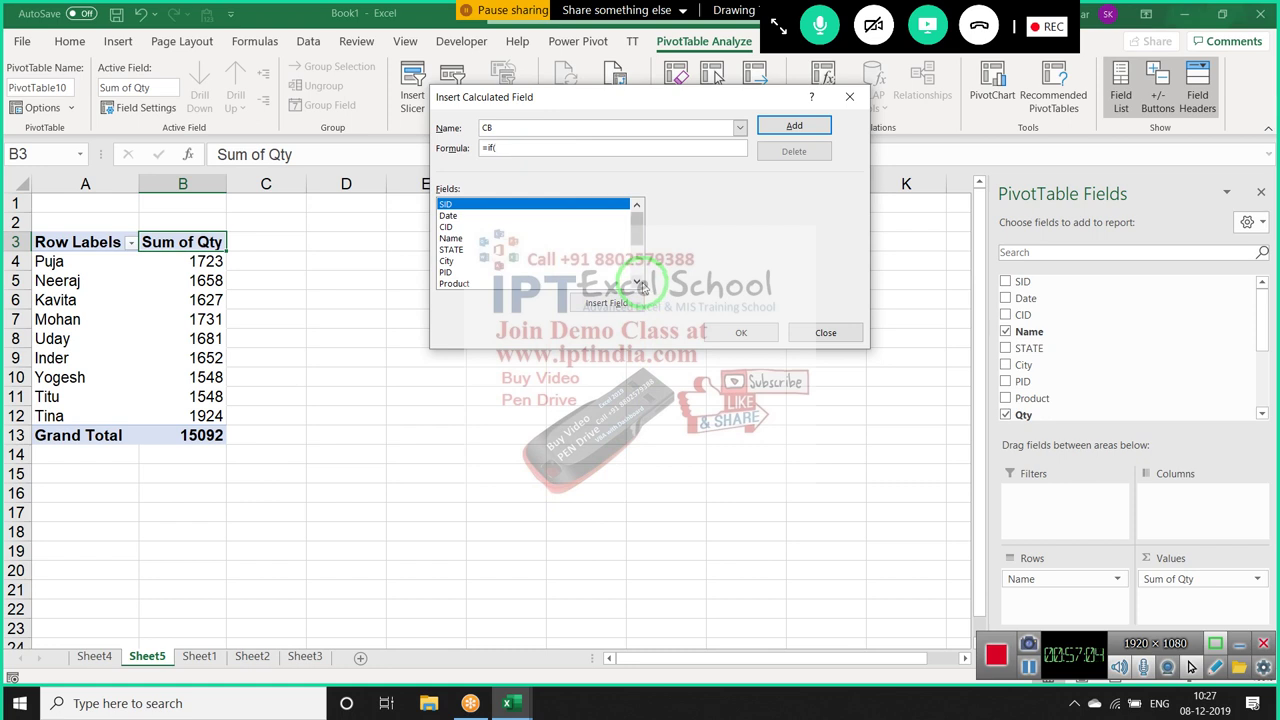
scroll(640, 287, "down", 1)
scroll(640, 287, "down", 1)
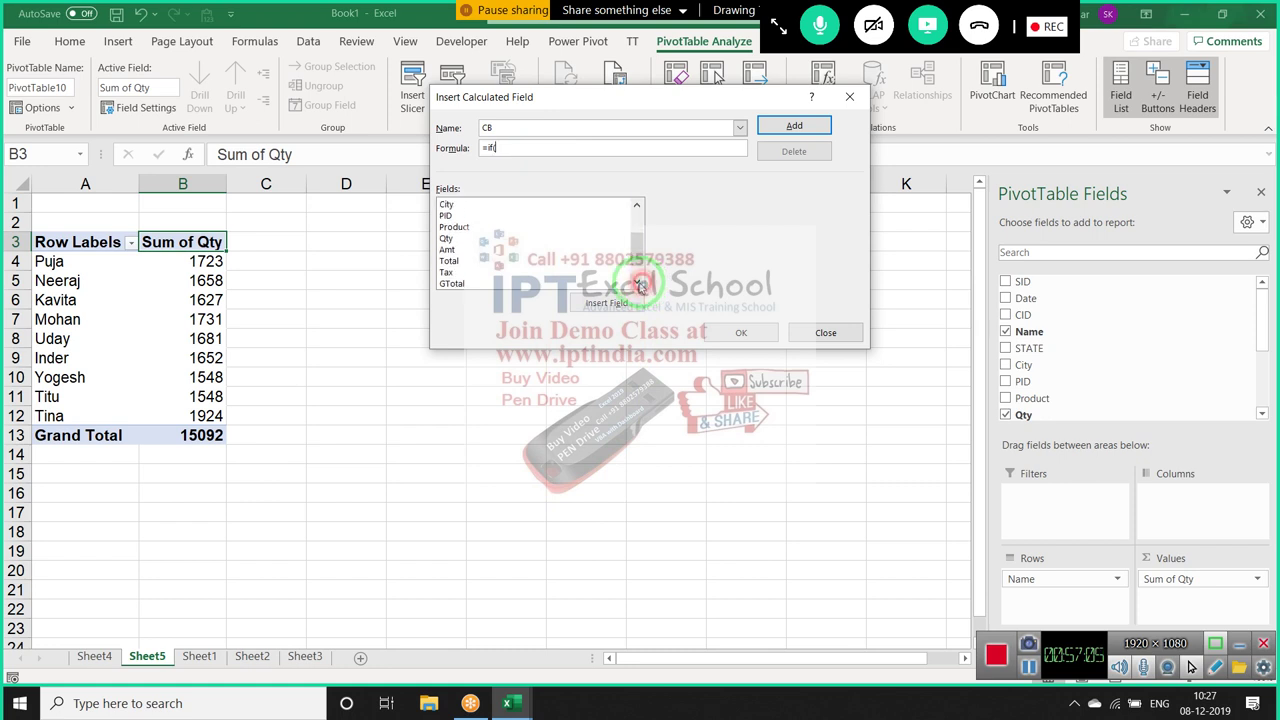
left_click(469, 262)
double_click(469, 262)
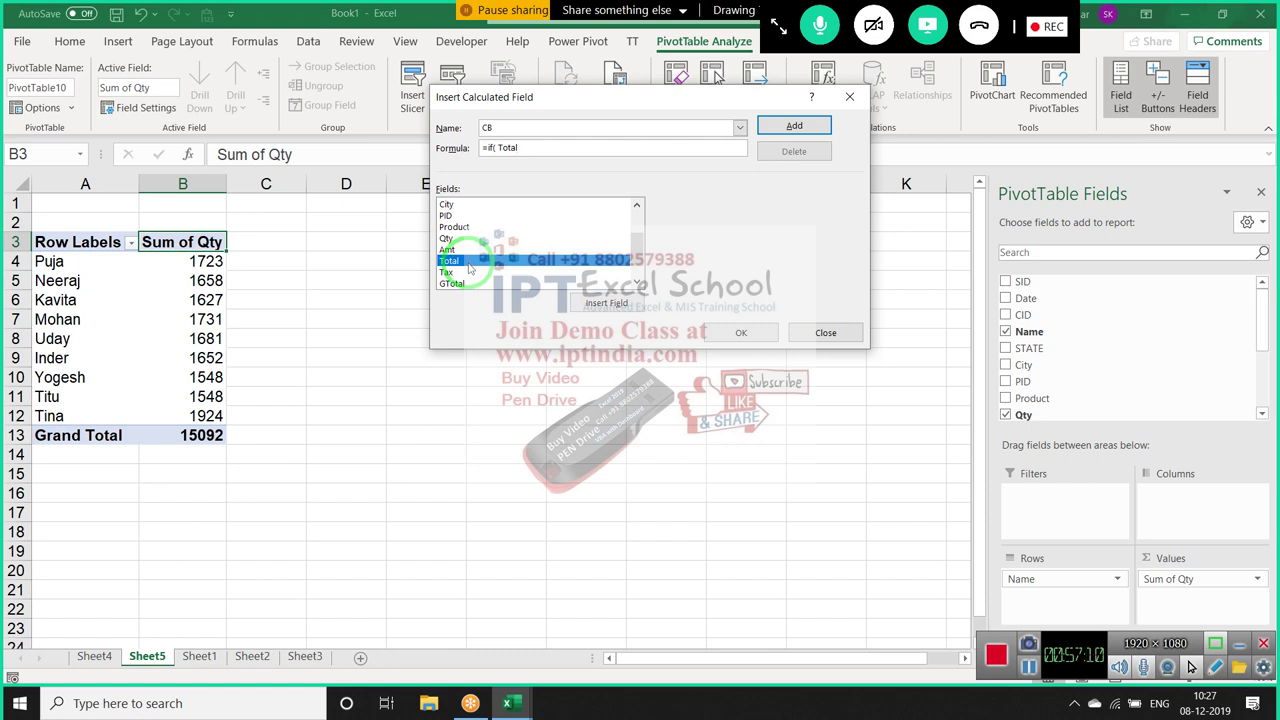
key("BackSpace")
key("BackSpace")
key("BackSpace")
key("BackSpace")
key("BackSpace")
key("BackSpace")
double_click(494, 239)
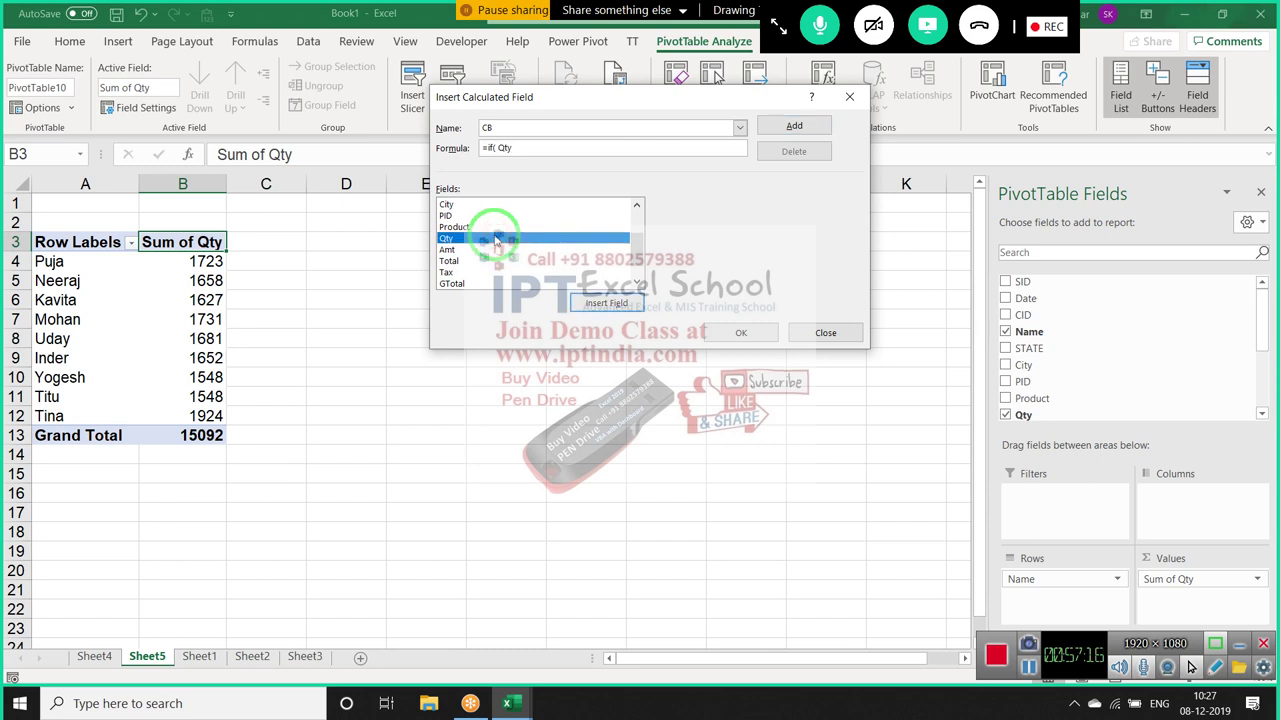
left_click(572, 150)
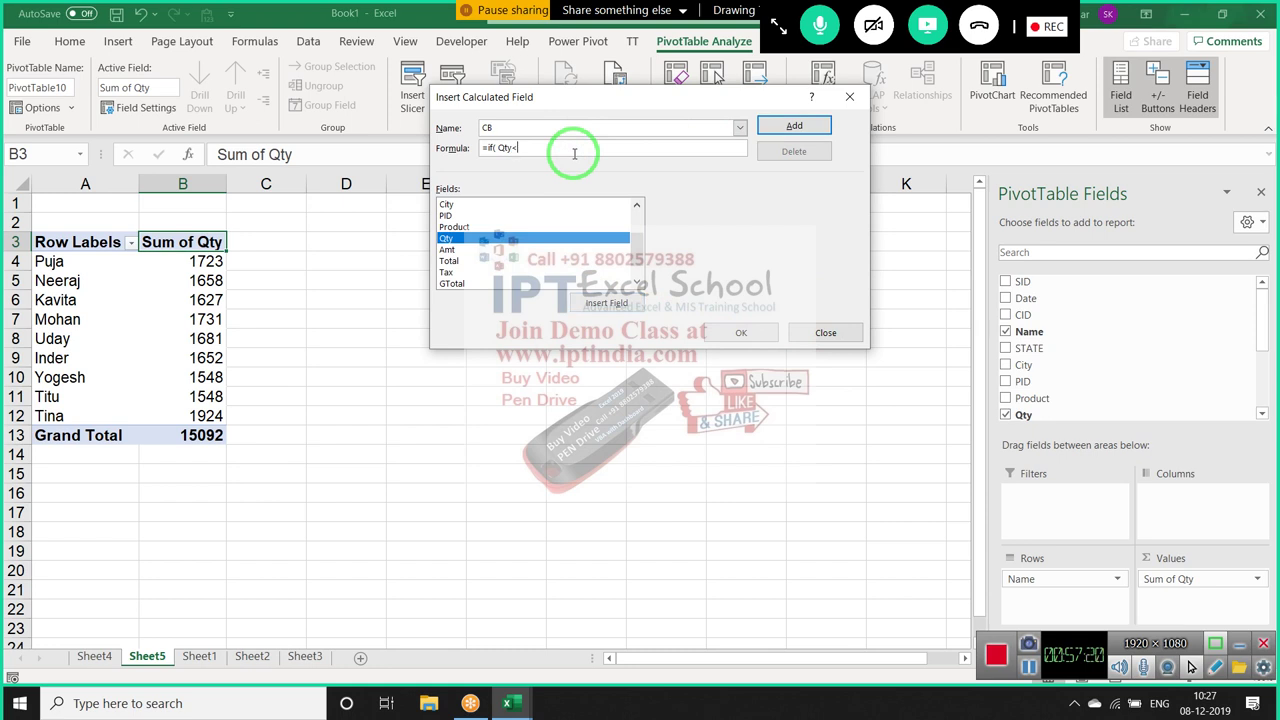
type("<=1500,")
double_click(510, 261)
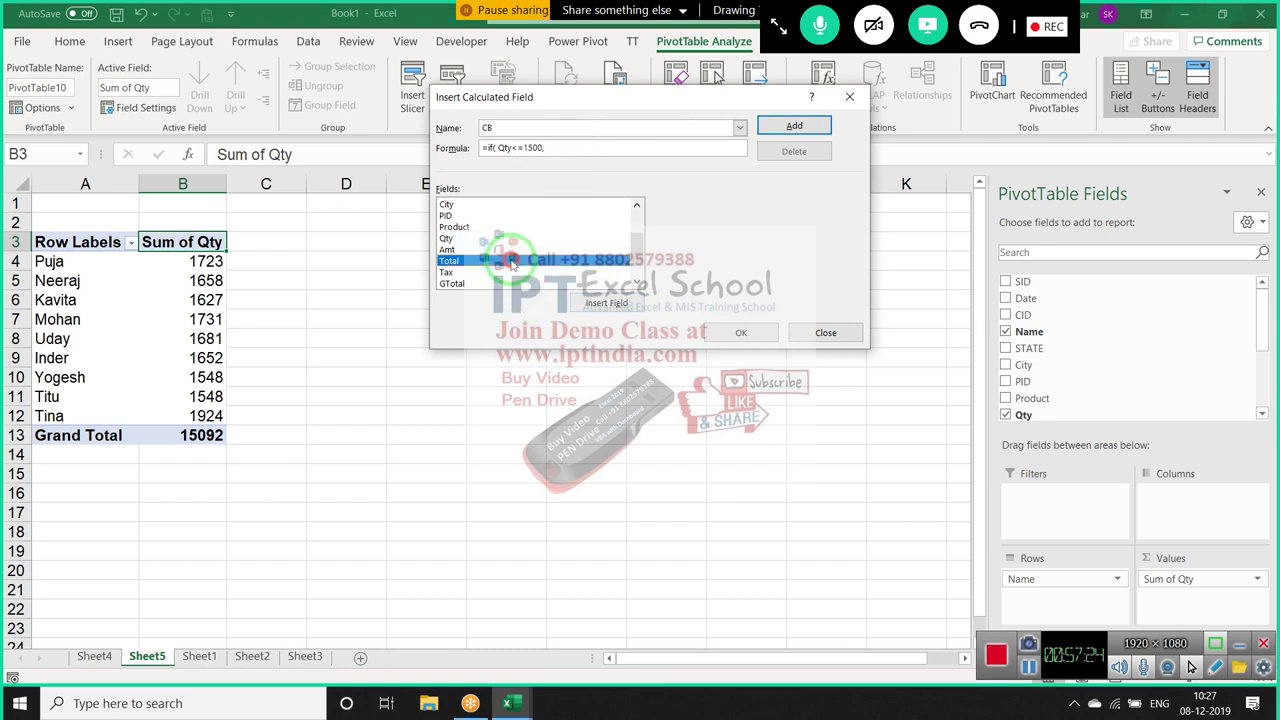
type("*")
type("10%,")
type("if")
type("(")
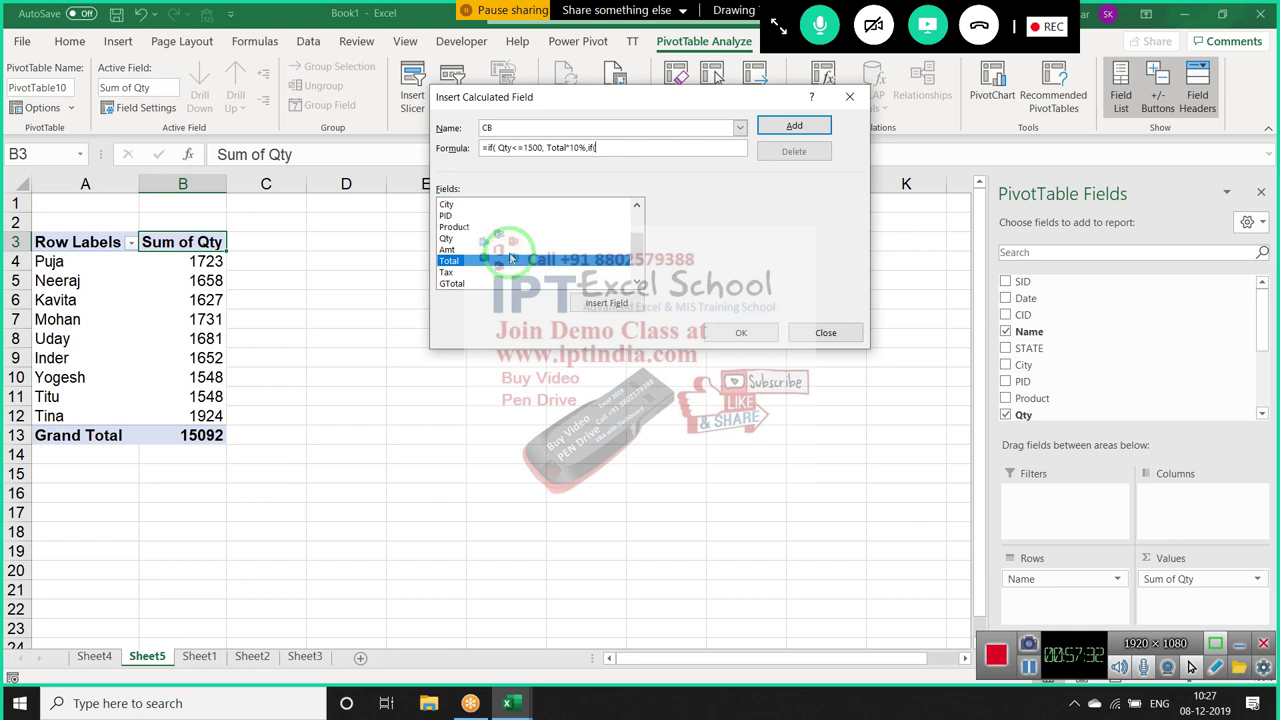
Finish CB with Qty<=3000 giving Total*20%, else Total*30%, and add Sum of CB to the pivot
double_click(511, 240)
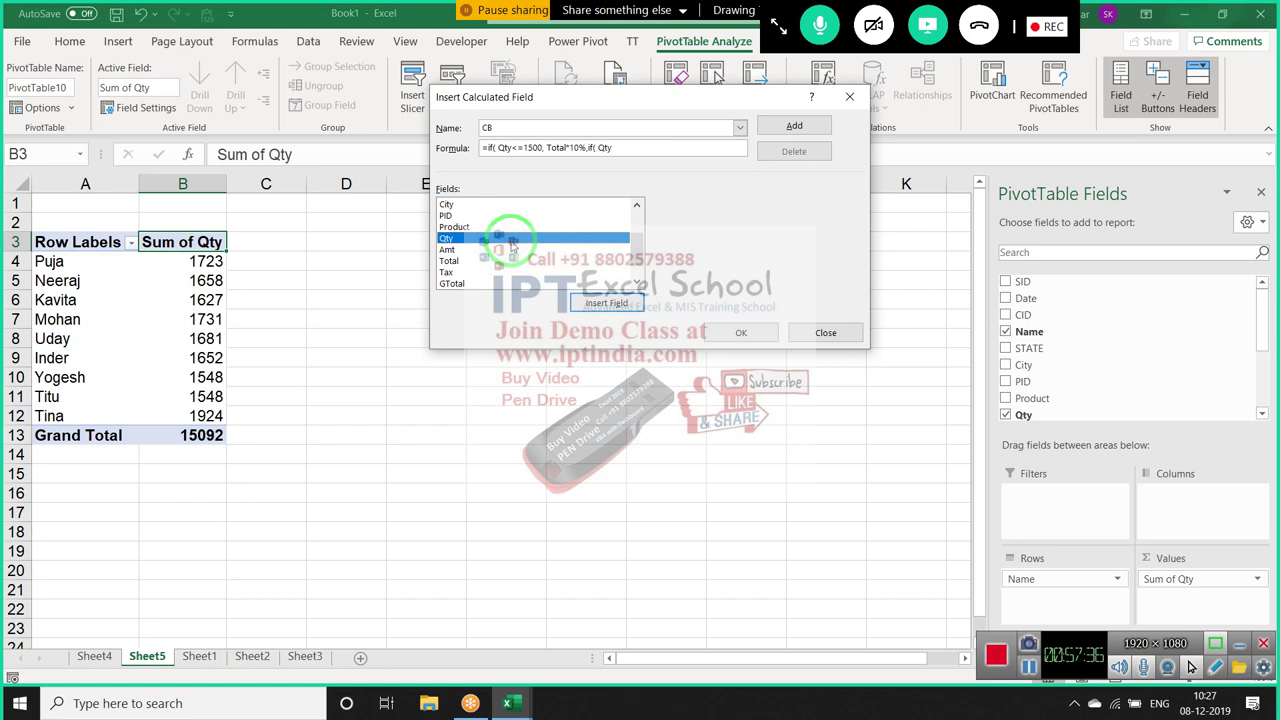
left_click(719, 147)
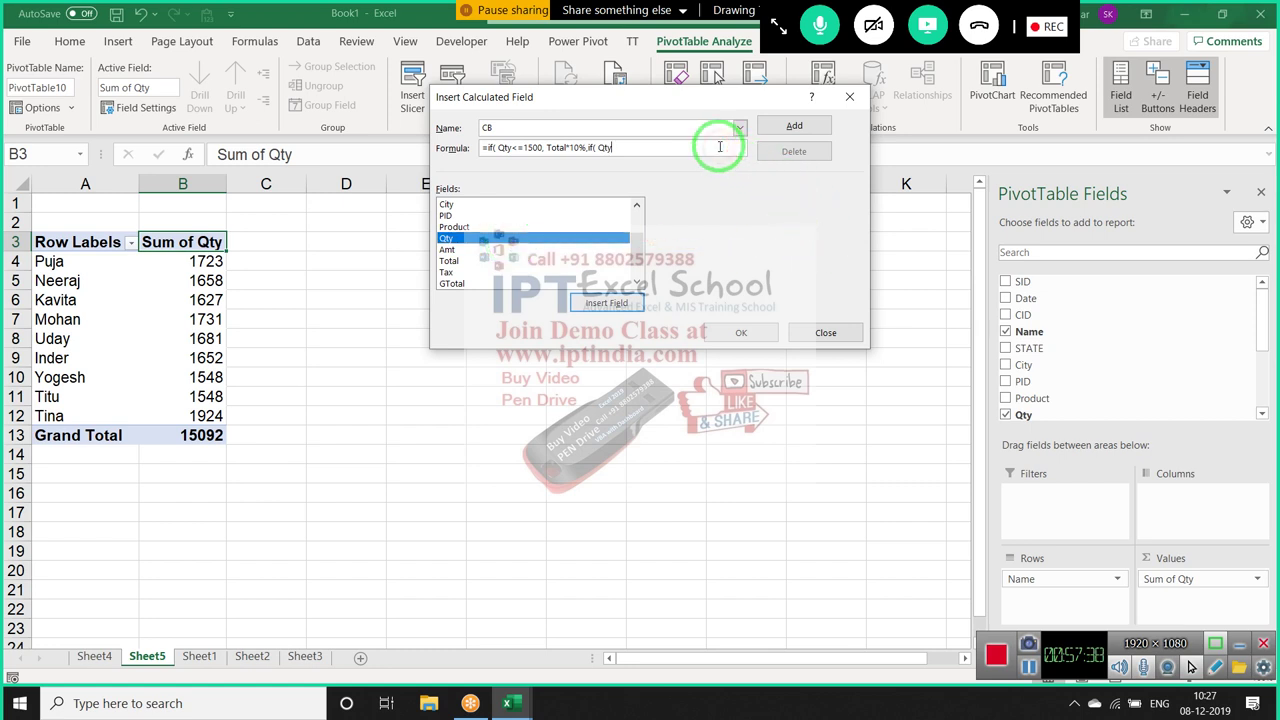
type("<=30")
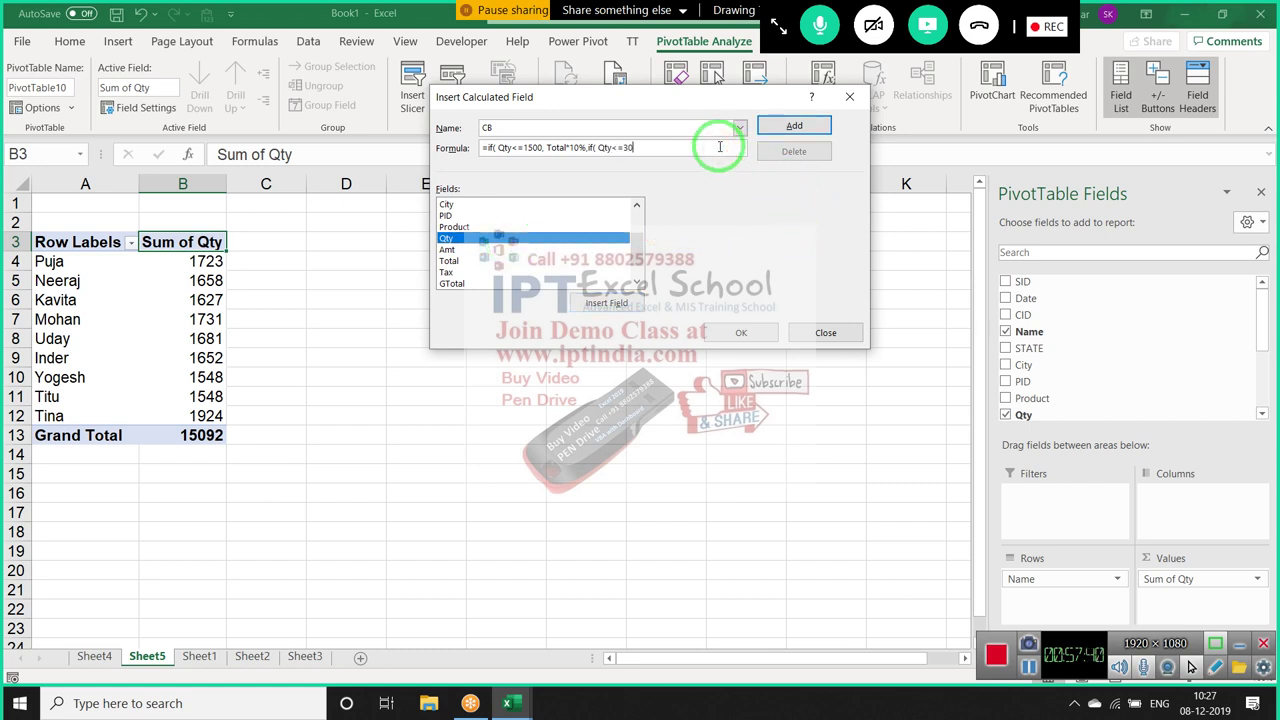
type("00,")
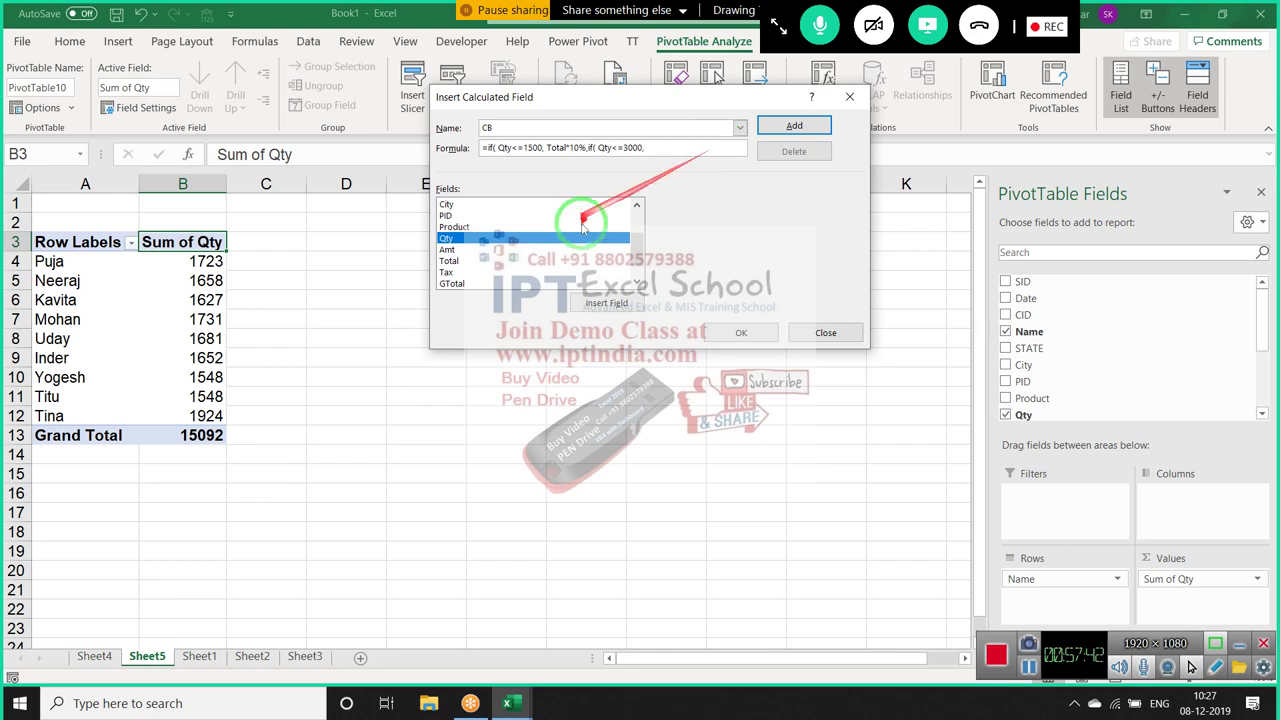
double_click(503, 261)
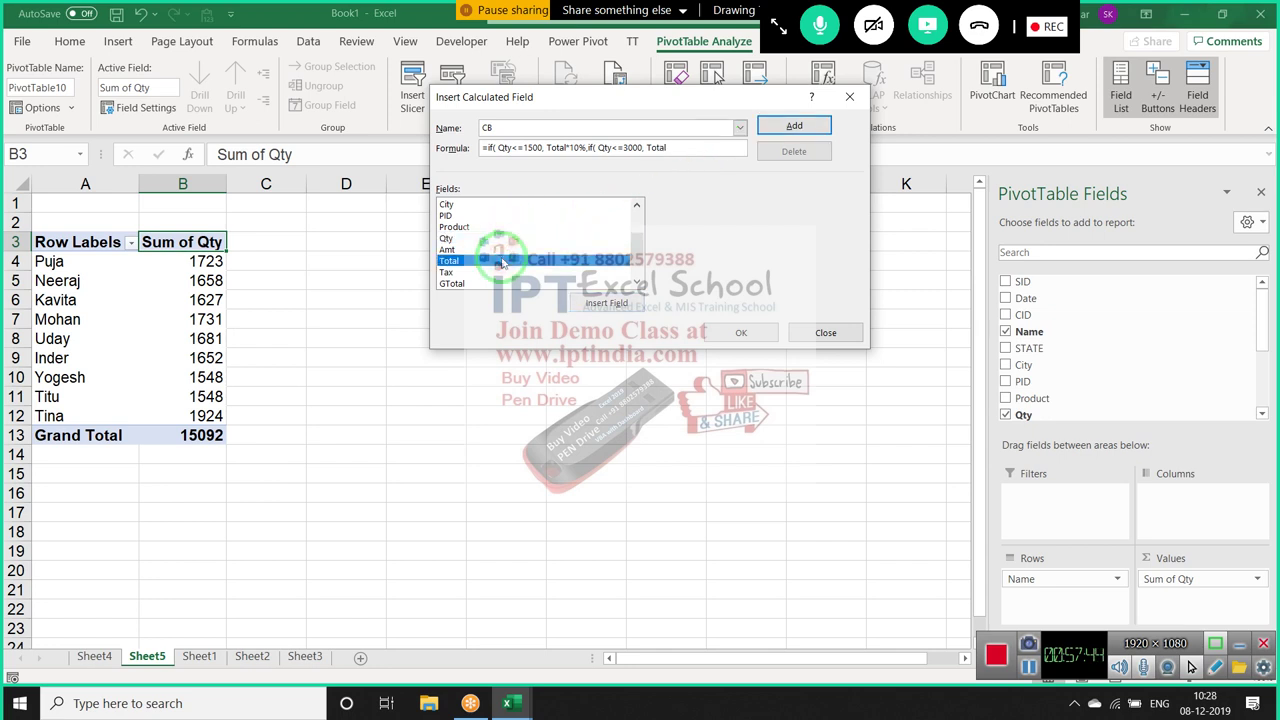
type("*")
type("20")
type("%,T")
type("otal*")
type("30")
type("%")
type(")")
type(")")
left_click(790, 128)
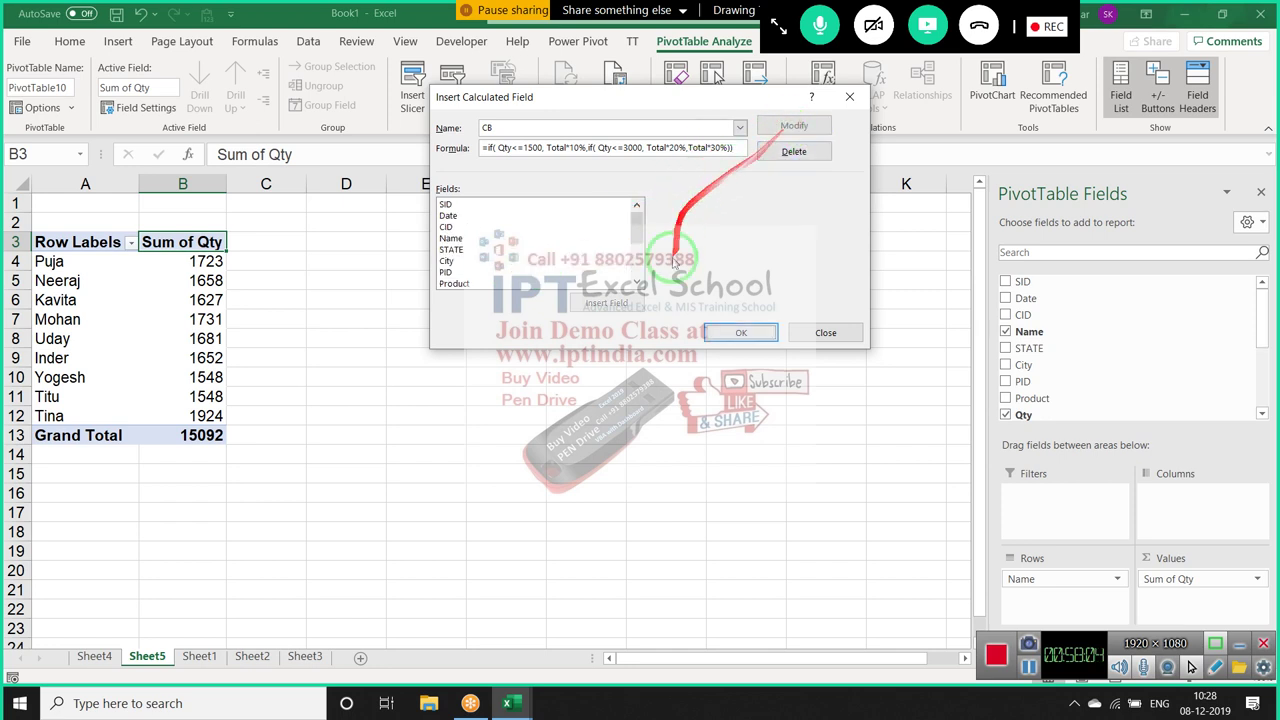
left_click(730, 334)
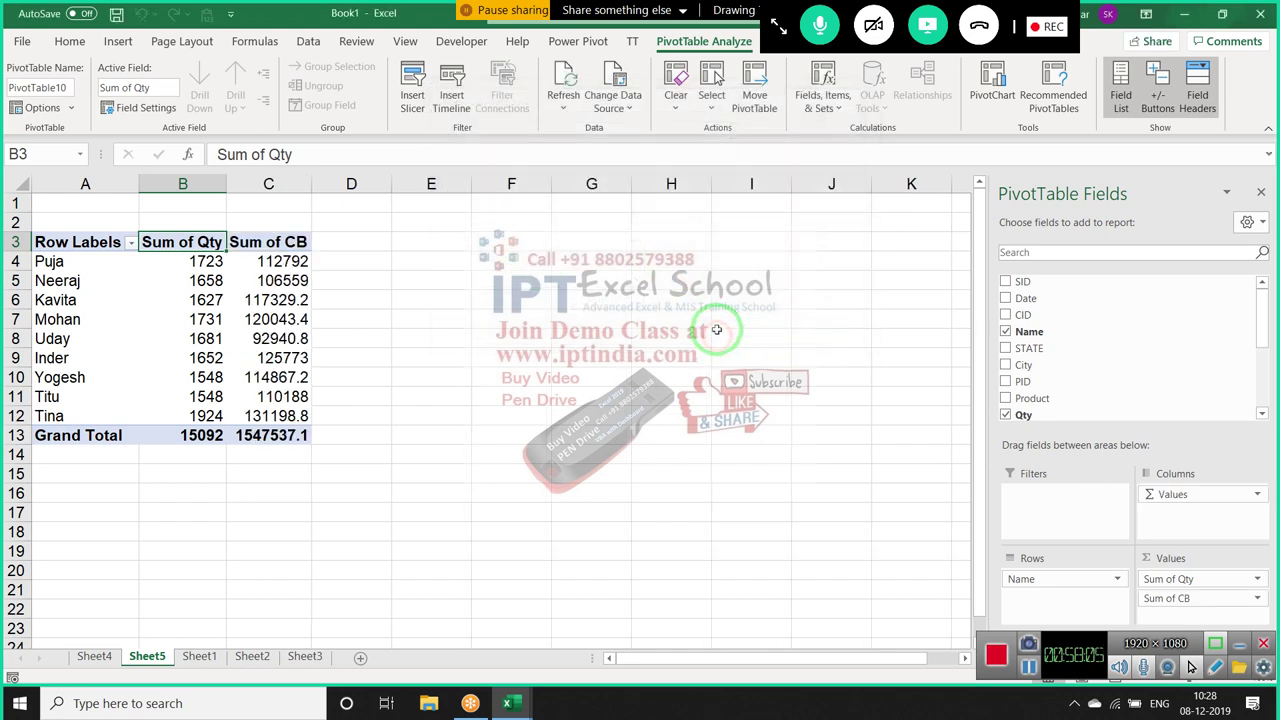
left_click(292, 281)
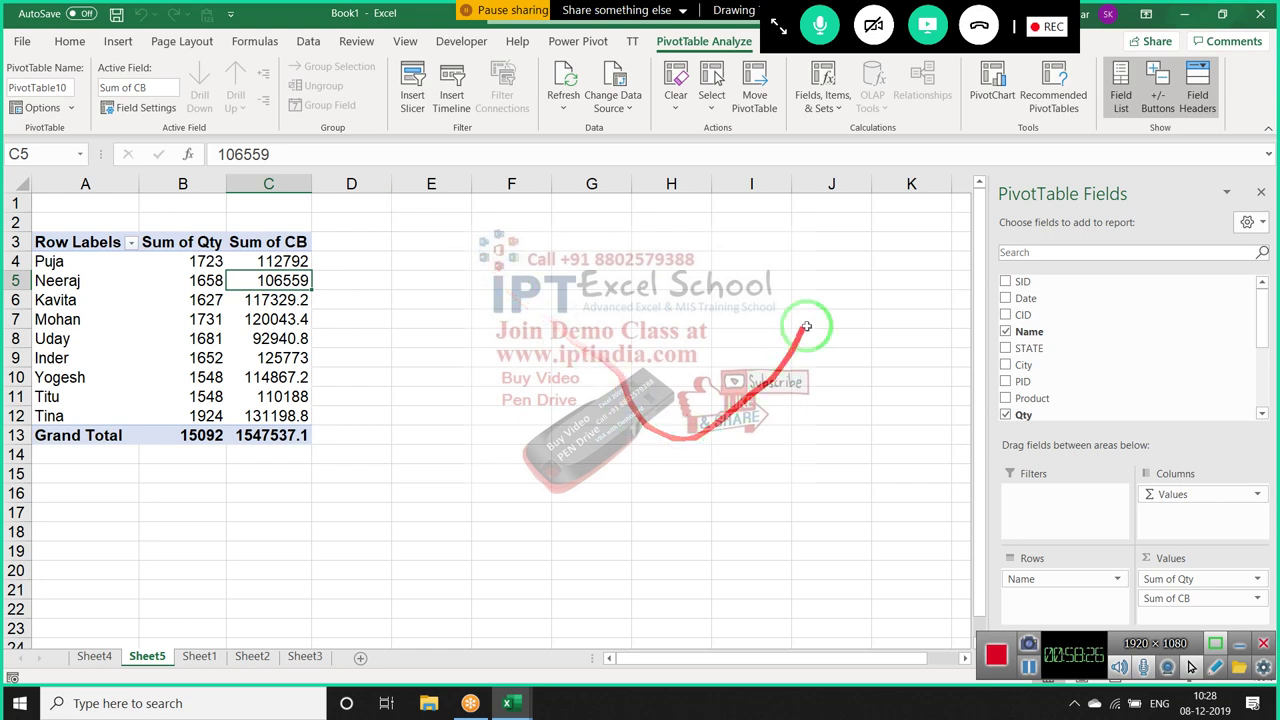
List the Price, GST and CB formulas on a new sheet, then show the desktop
left_click(822, 90)
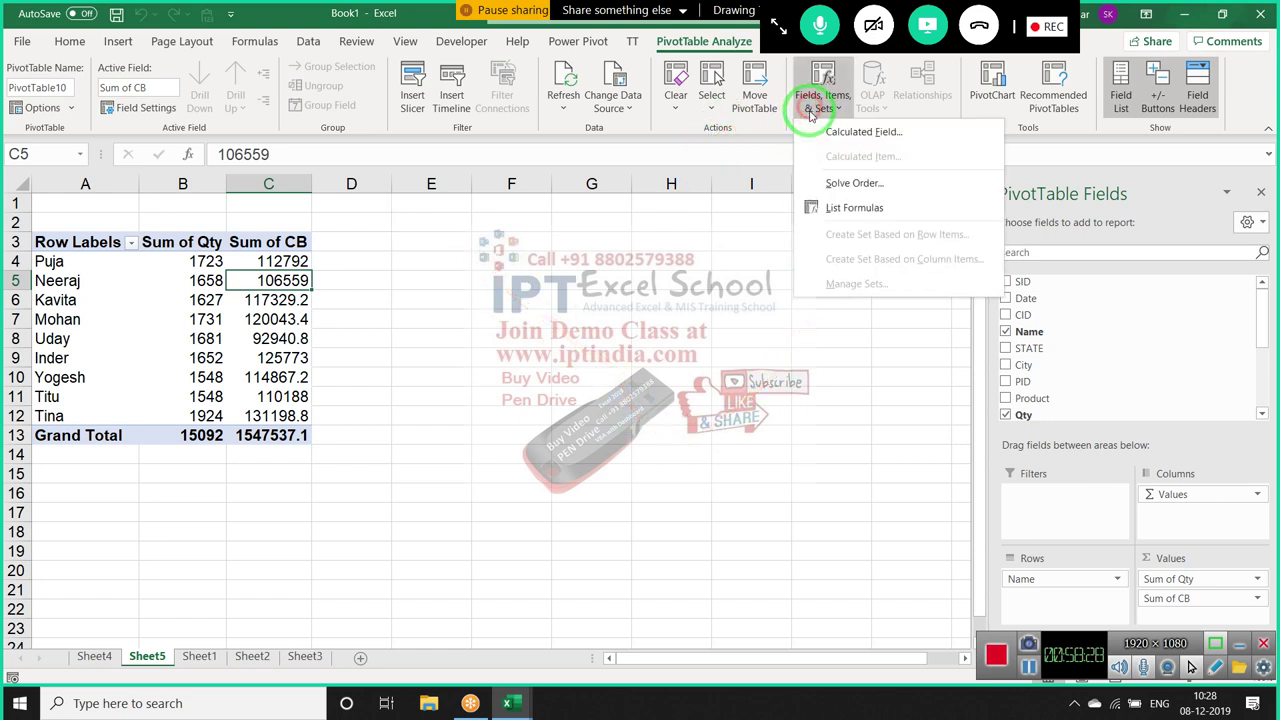
left_click(836, 207)
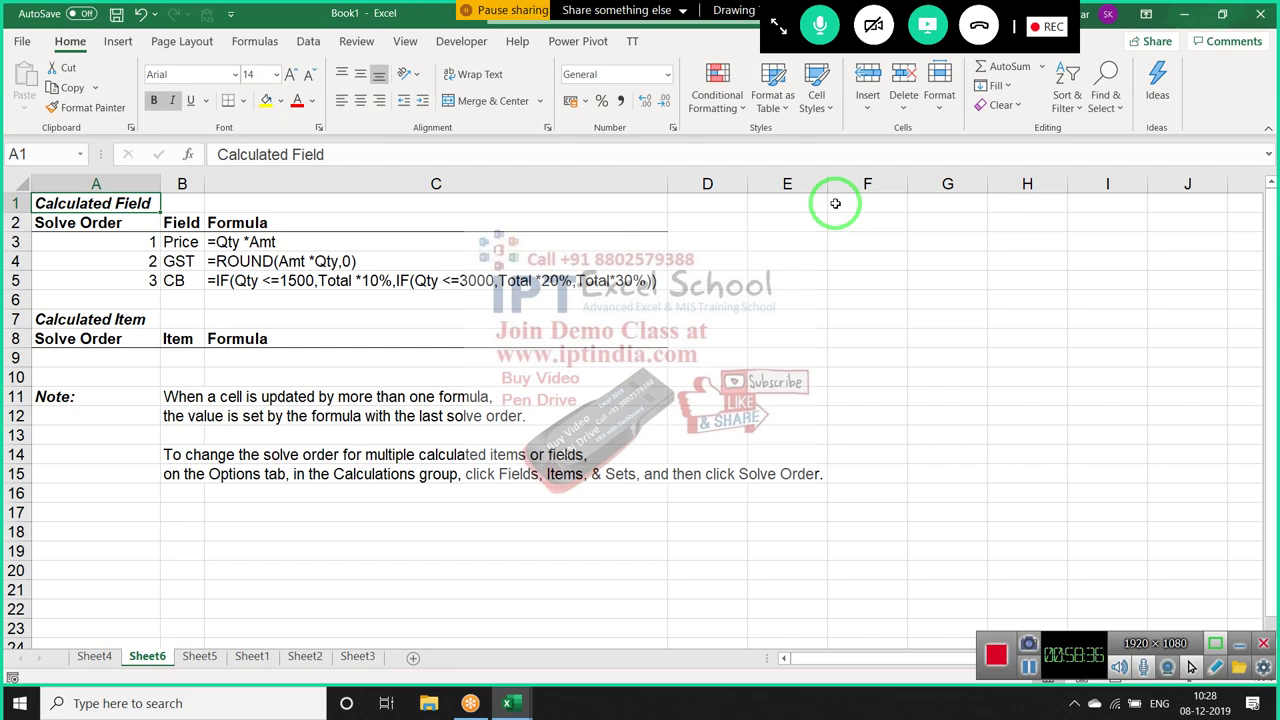
key("super+d")
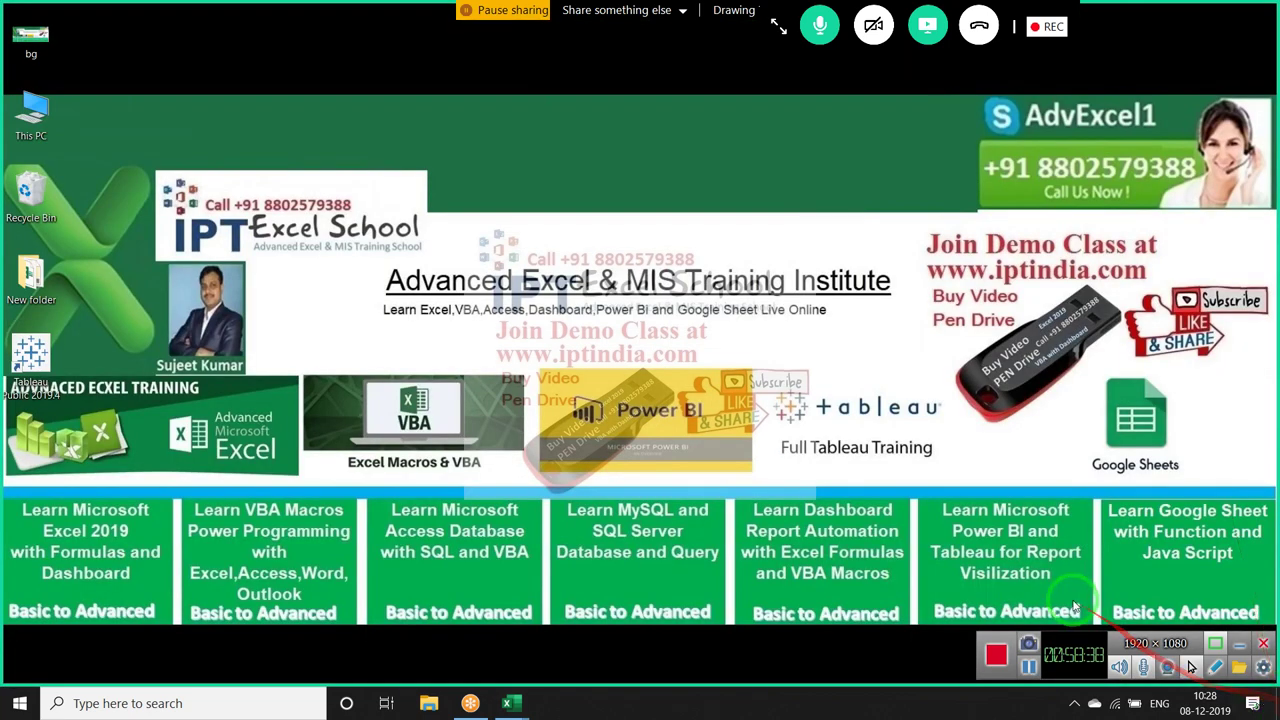